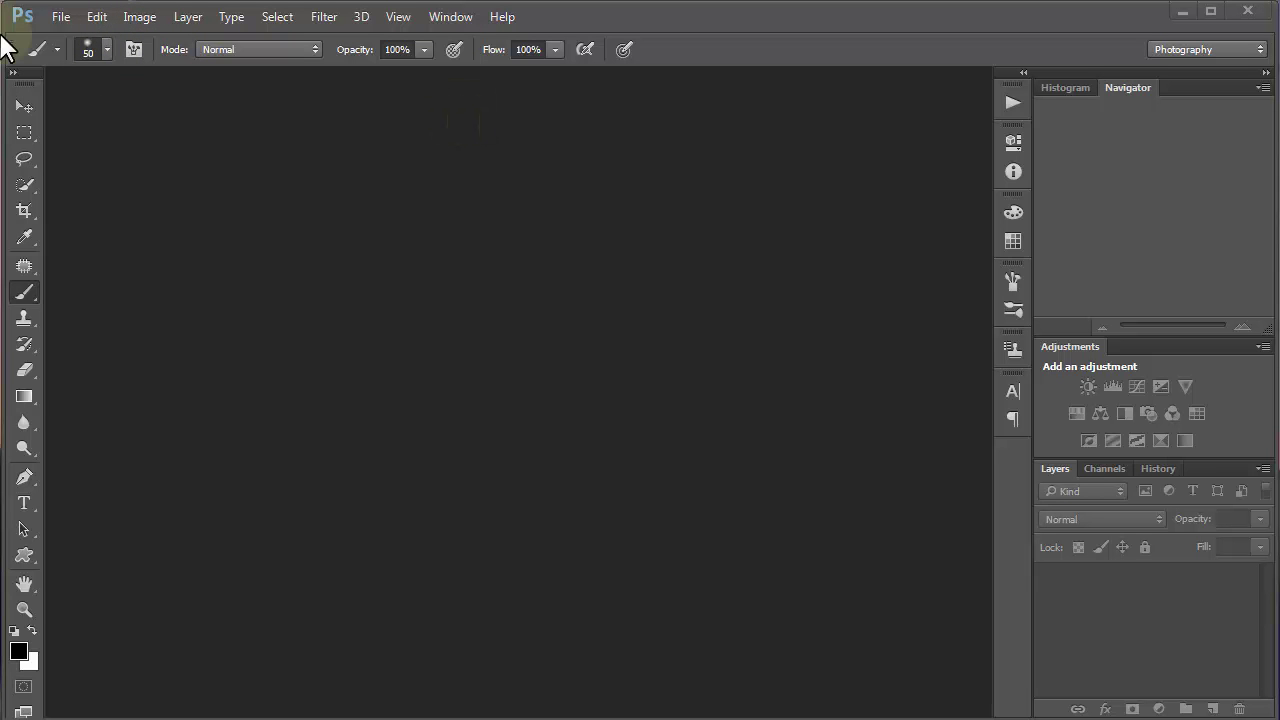
Launch Adobe Bridge with File > Browse in Bridge to show the baseball_6_5_2010 photo folder.
left_click(60, 17)
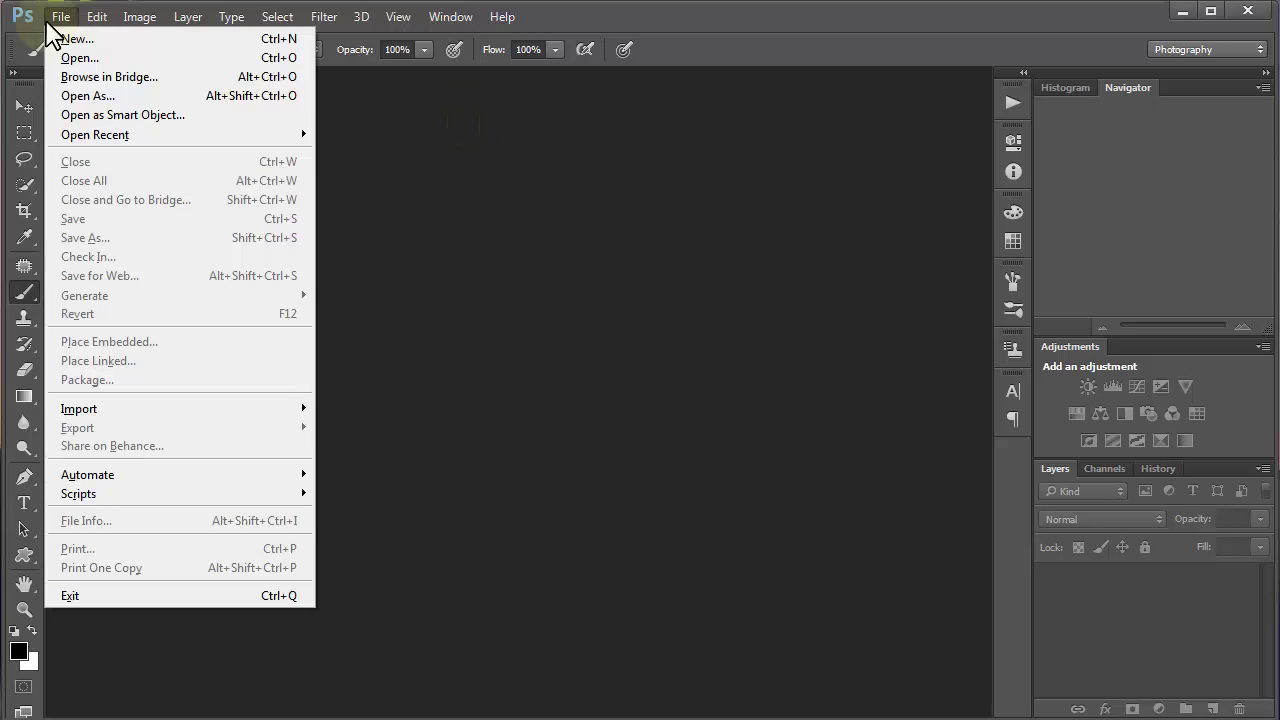
left_click(126, 57)
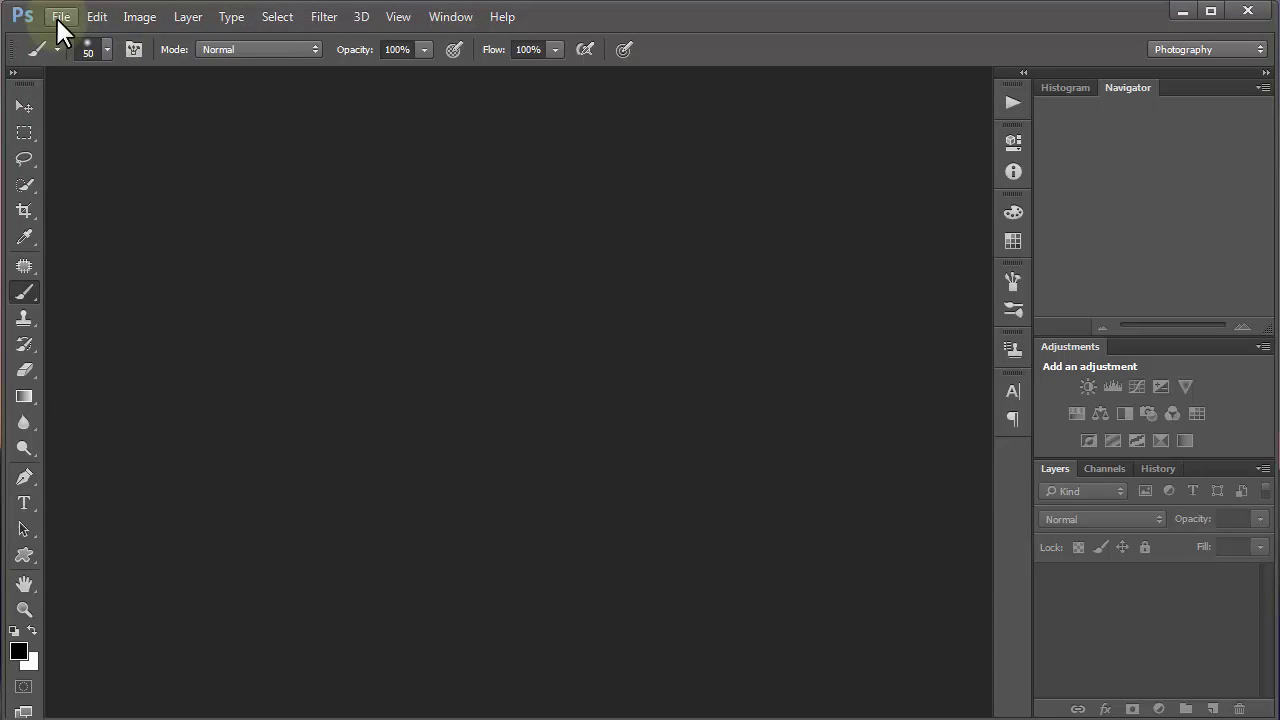
left_click(58, 18)
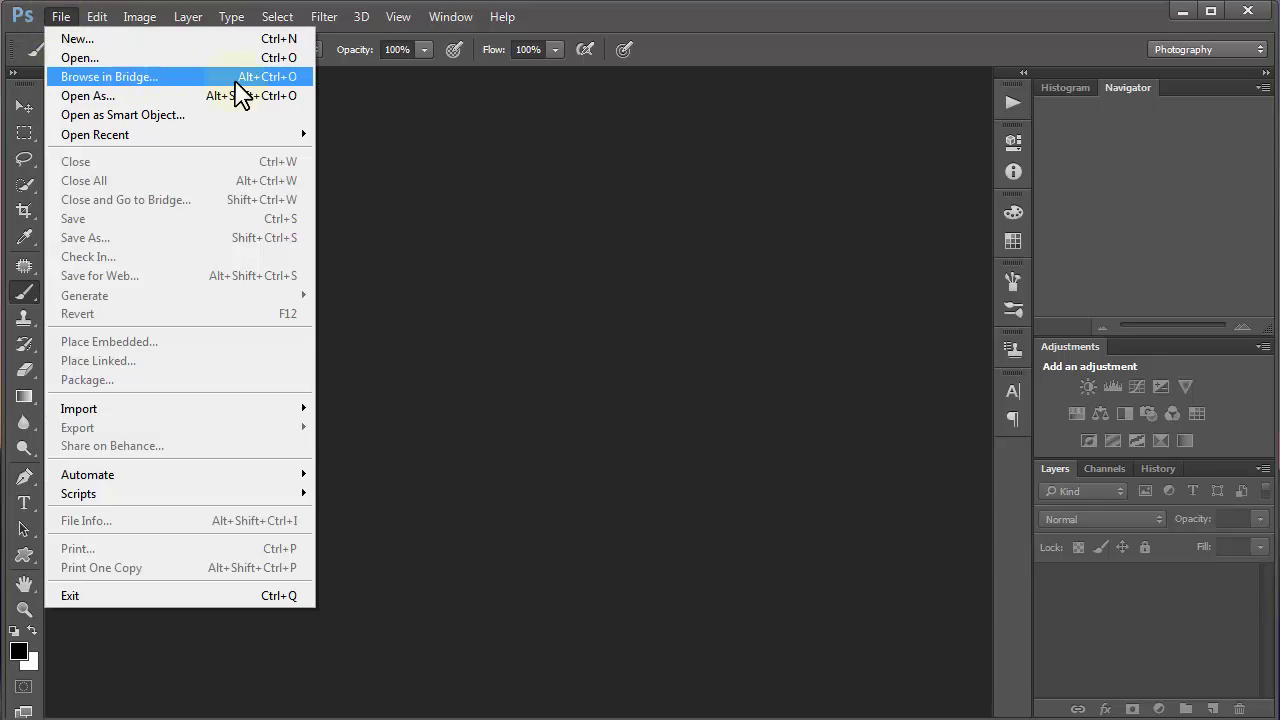
left_click(1181, 13)
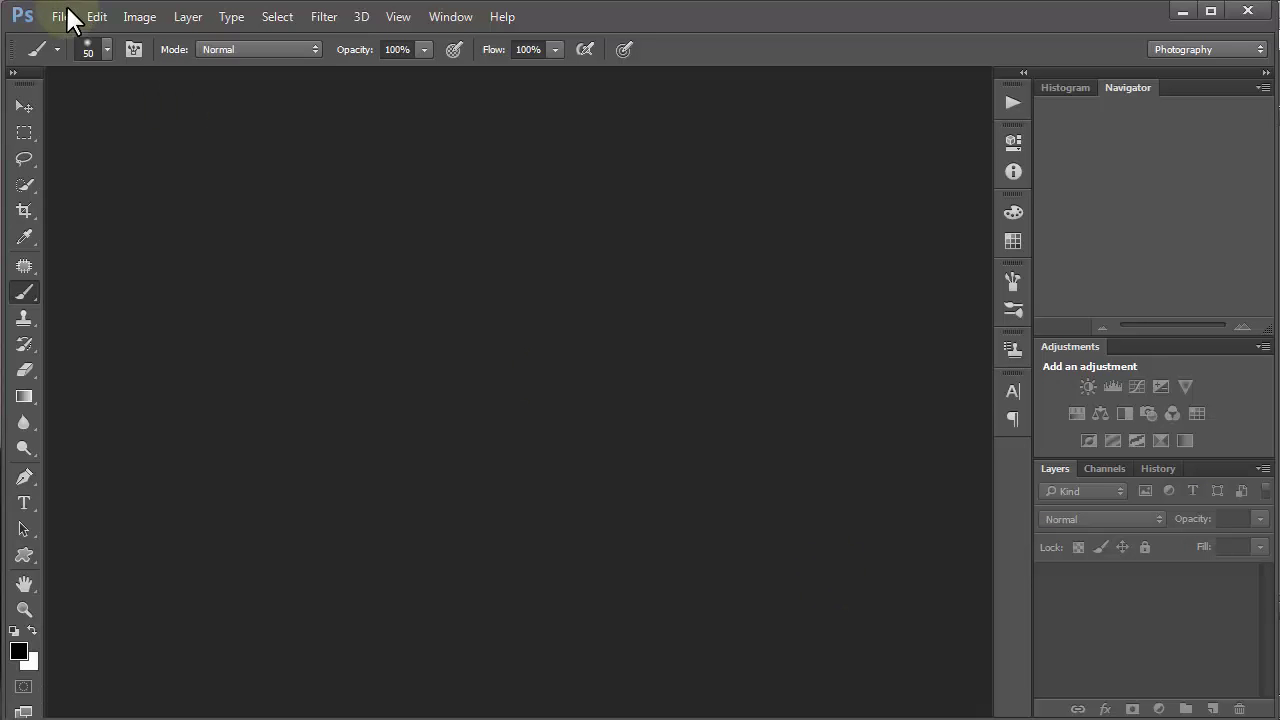
left_click(62, 18)
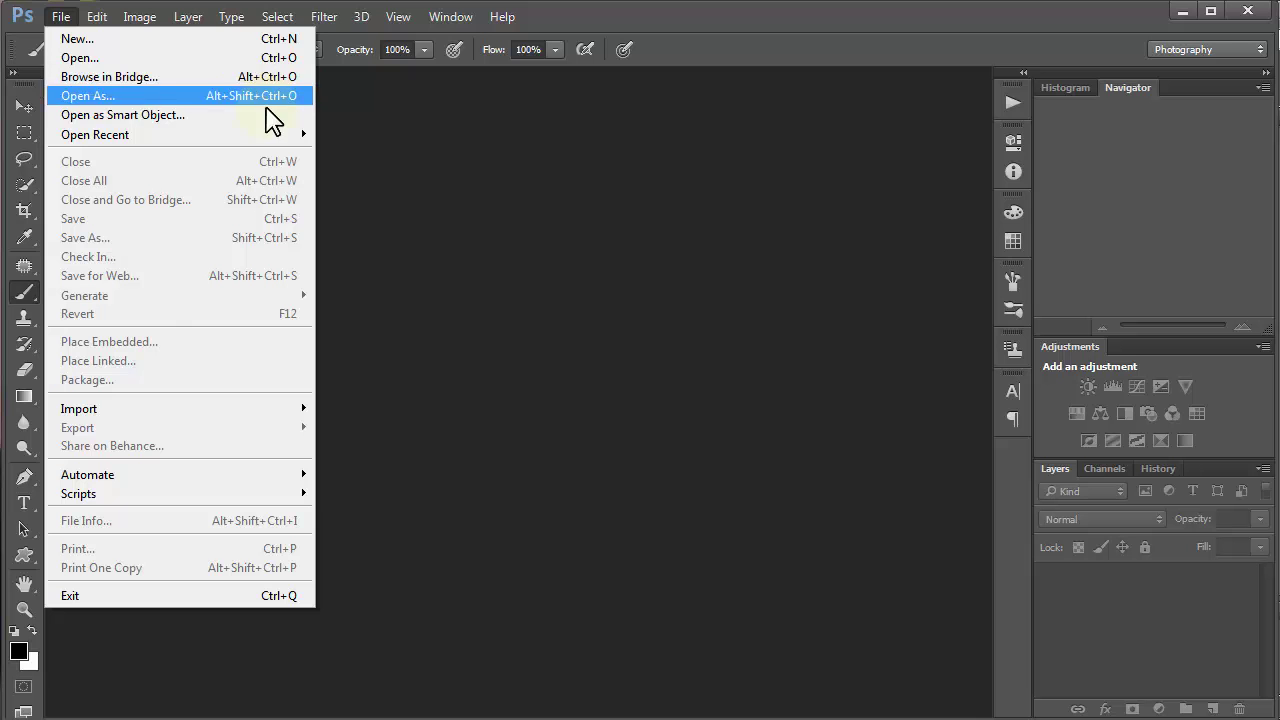
left_click(128, 80)
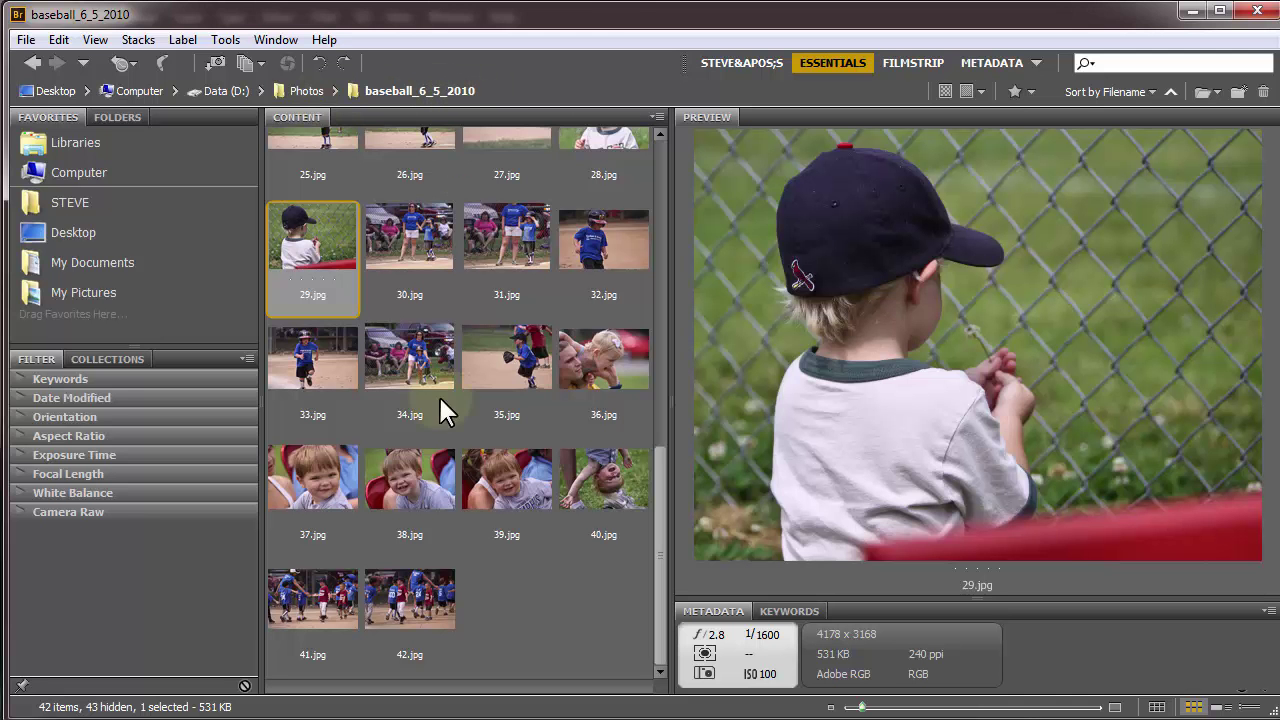
Preview 30.jpg, 31.jpg, 32.jpg and 34.jpg in Bridge, stepping between neighbouring photos.
left_click(418, 221)
left_click(506, 238)
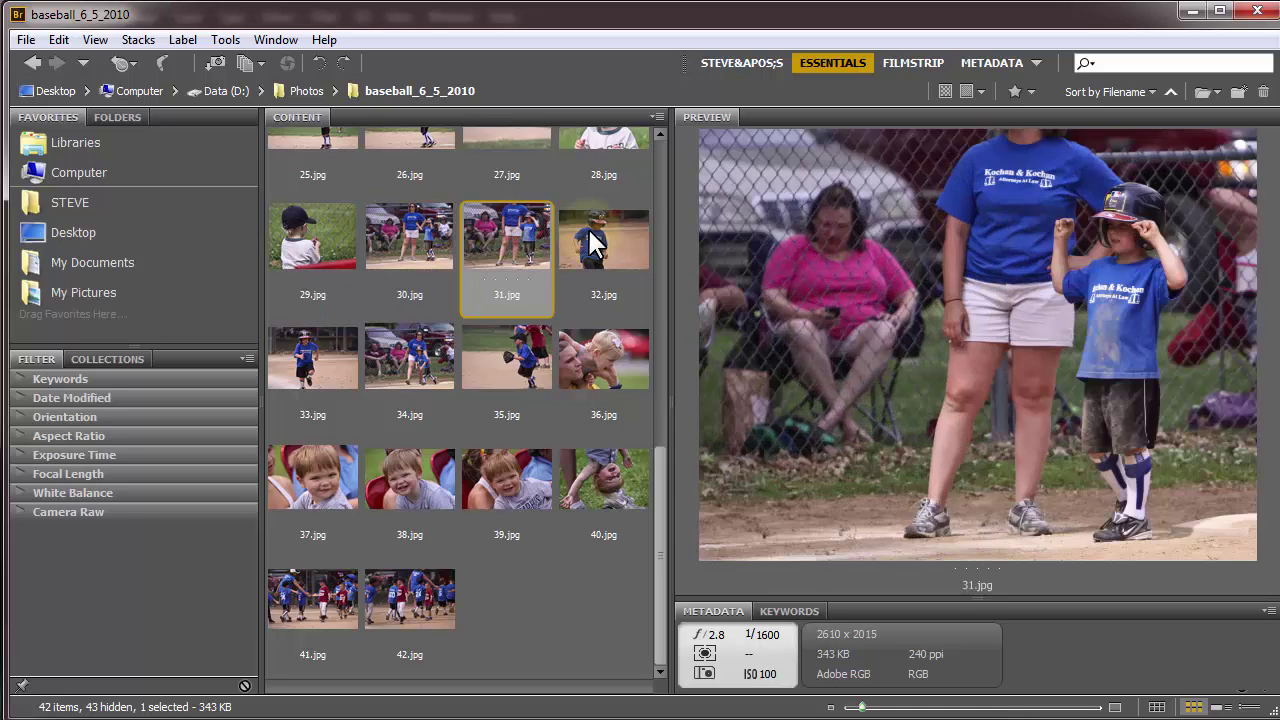
left_click(592, 240)
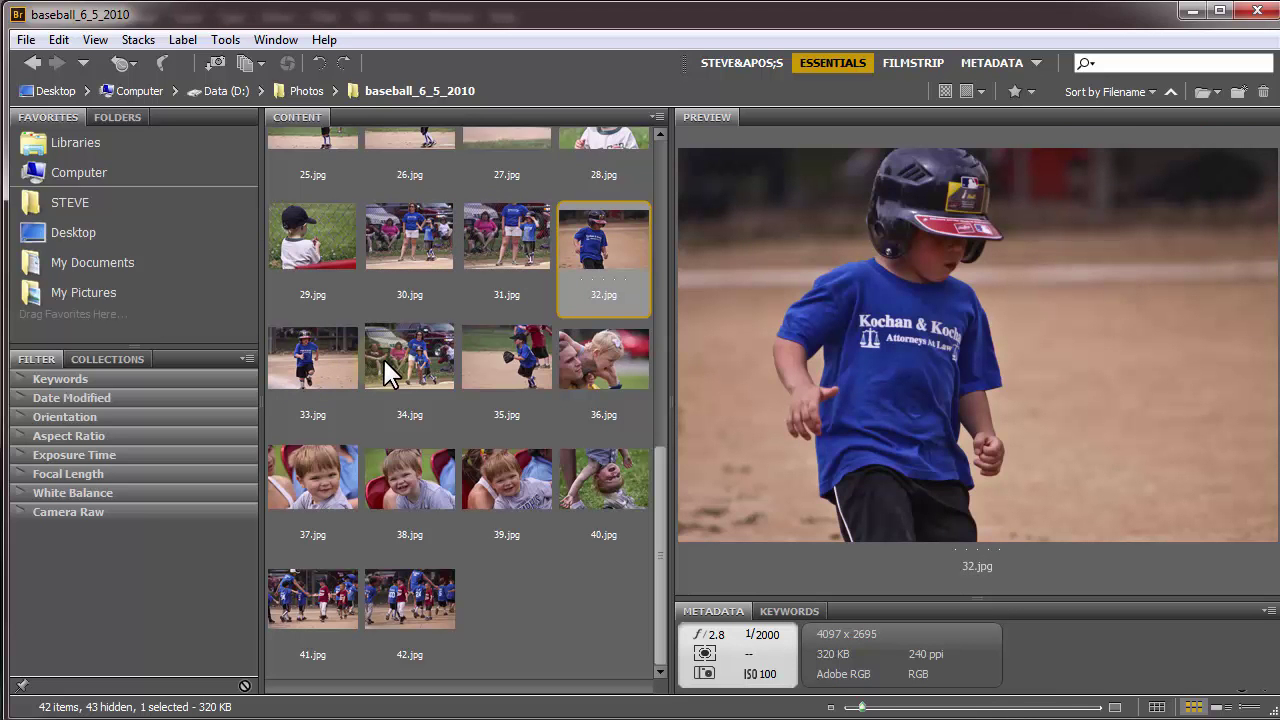
left_click(383, 358)
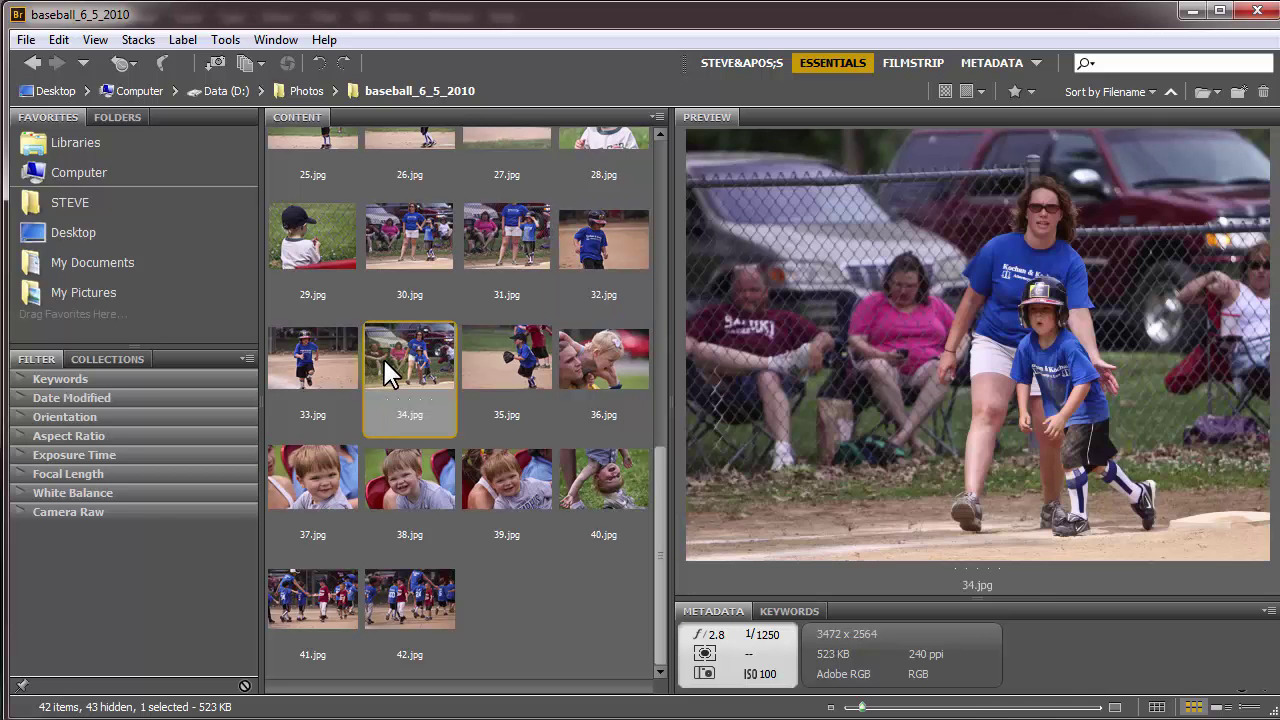
key("Left")
key("Left")
key("Right")
key("Right")
View the photos full-screen, advance through two more, then exit full-screen view.
key("space")
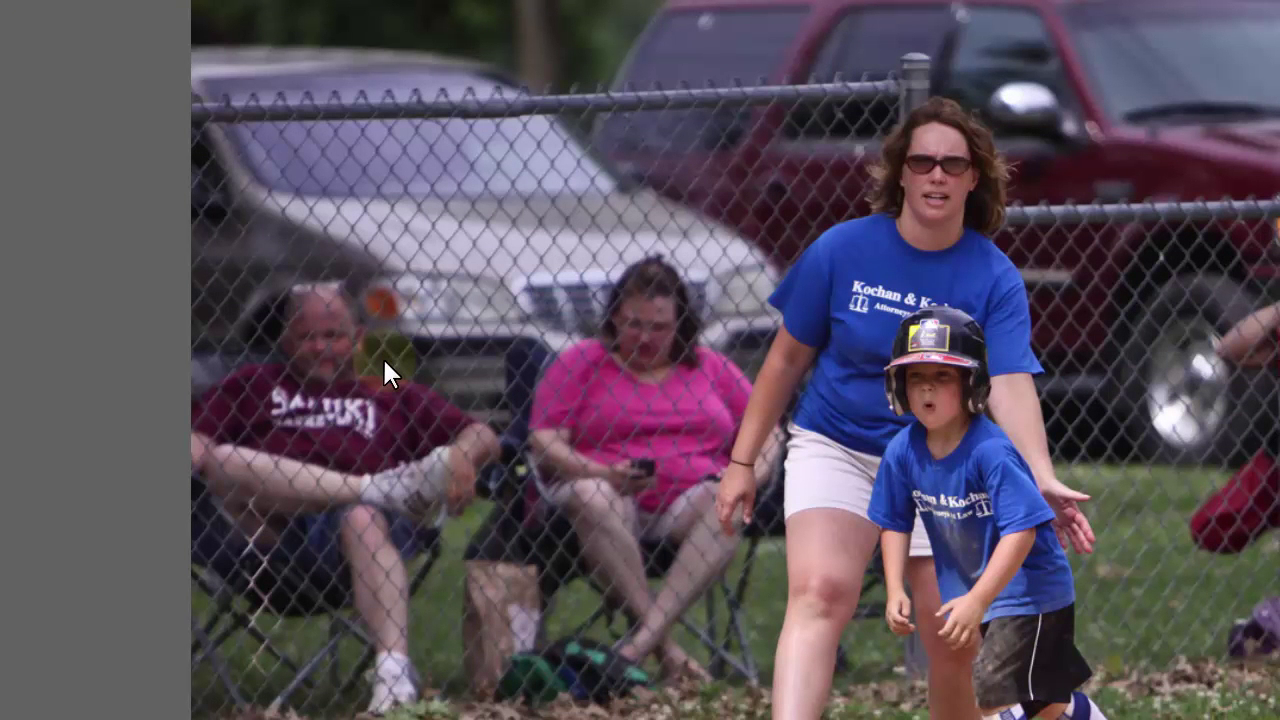
key("Right")
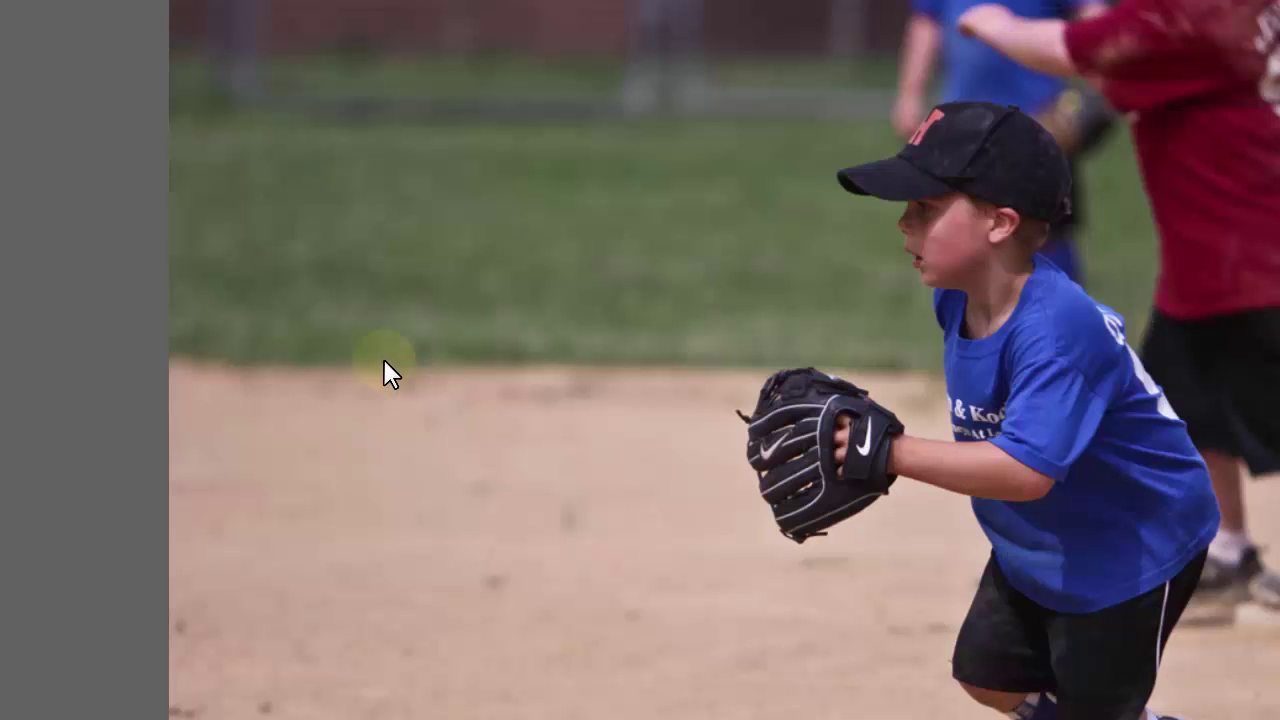
key("Right")
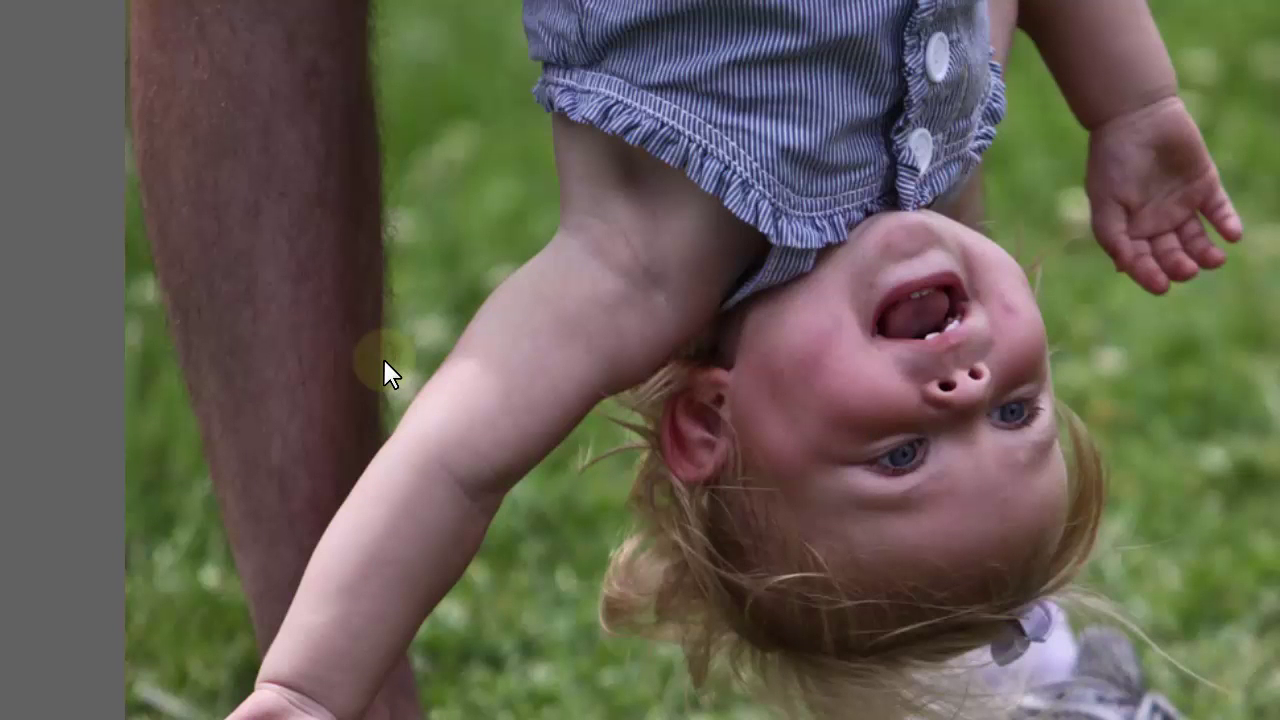
key("Escape")
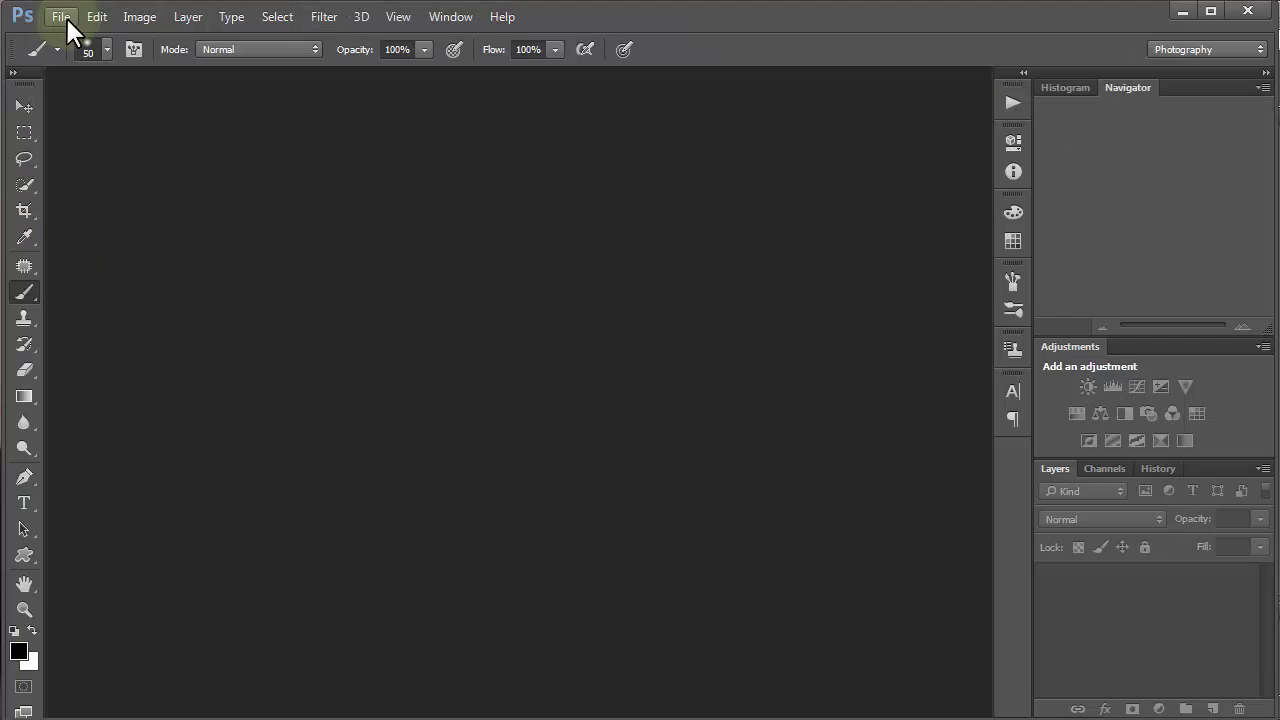
In the Open dialog, go to Data (D:) > Photos > baseball_6_5_2010 and select ._9.jpg.
left_click(65, 15)
left_click(75, 53)
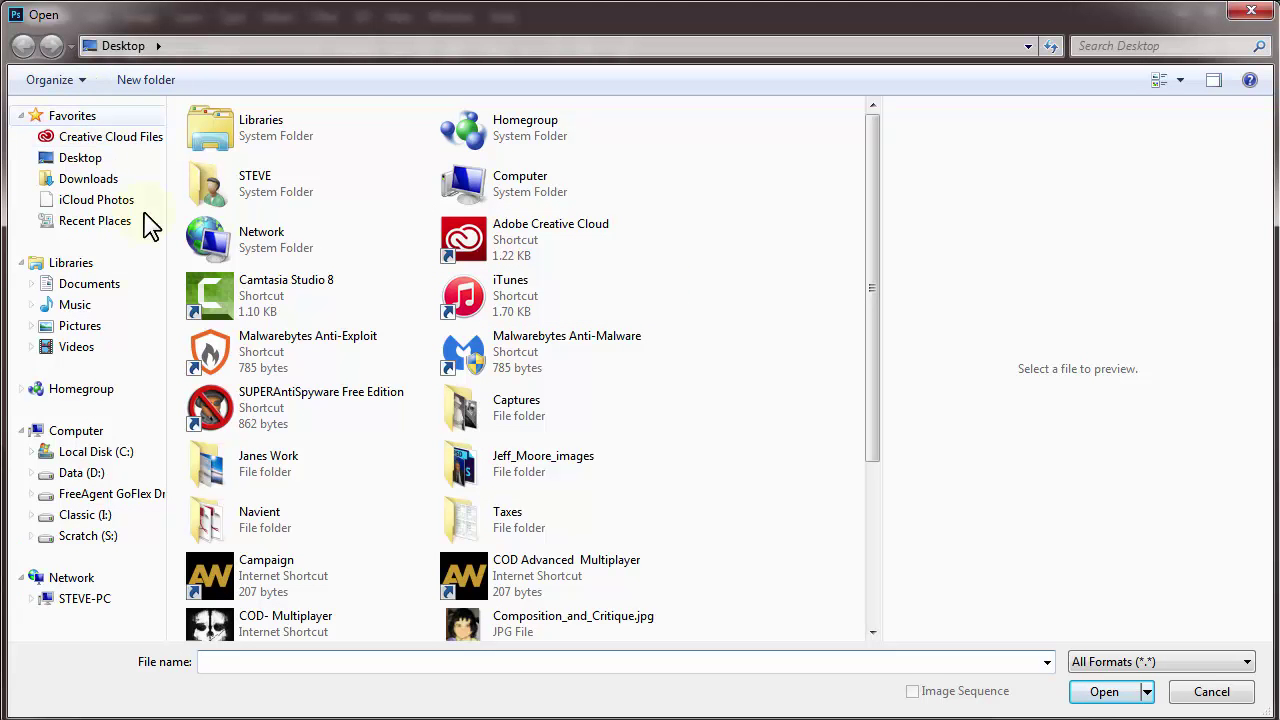
left_click(65, 478)
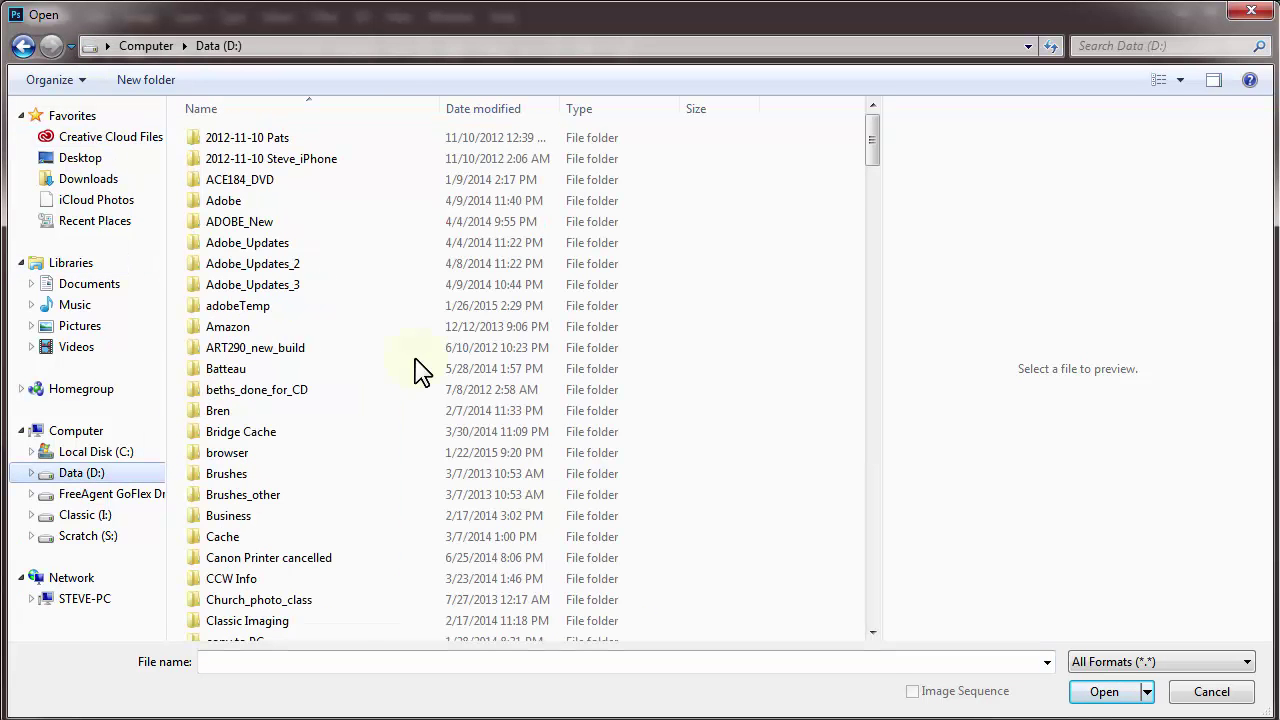
mouse_move(877, 143)
left_mouse_down()
mouse_move(843, 292)
mouse_move(812, 272)
left_mouse_up()
double_click(216, 251)
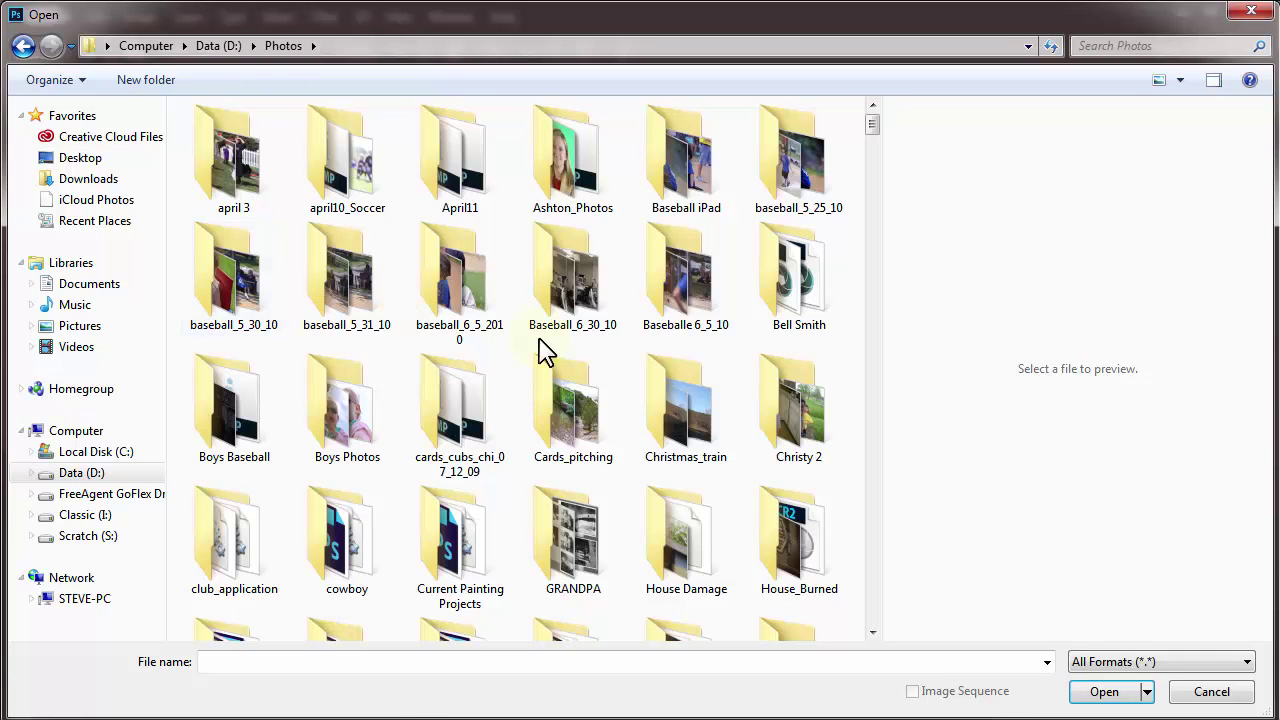
double_click(443, 295)
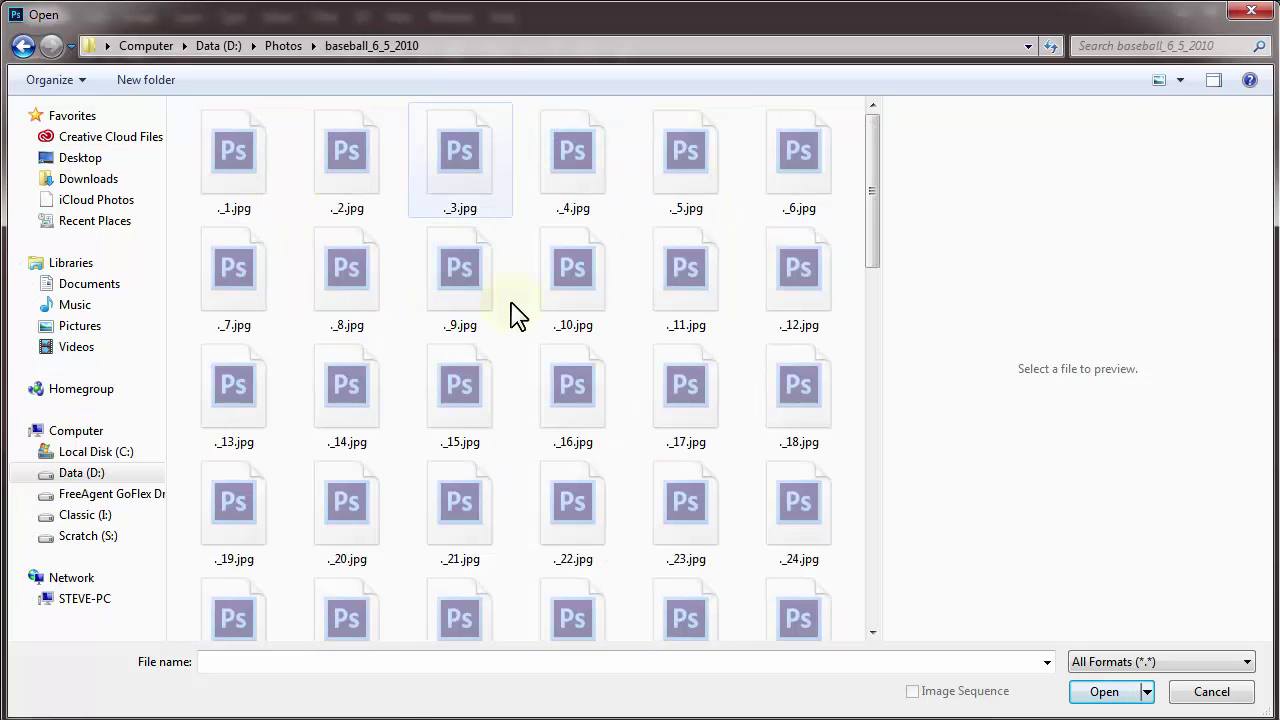
left_click(458, 280)
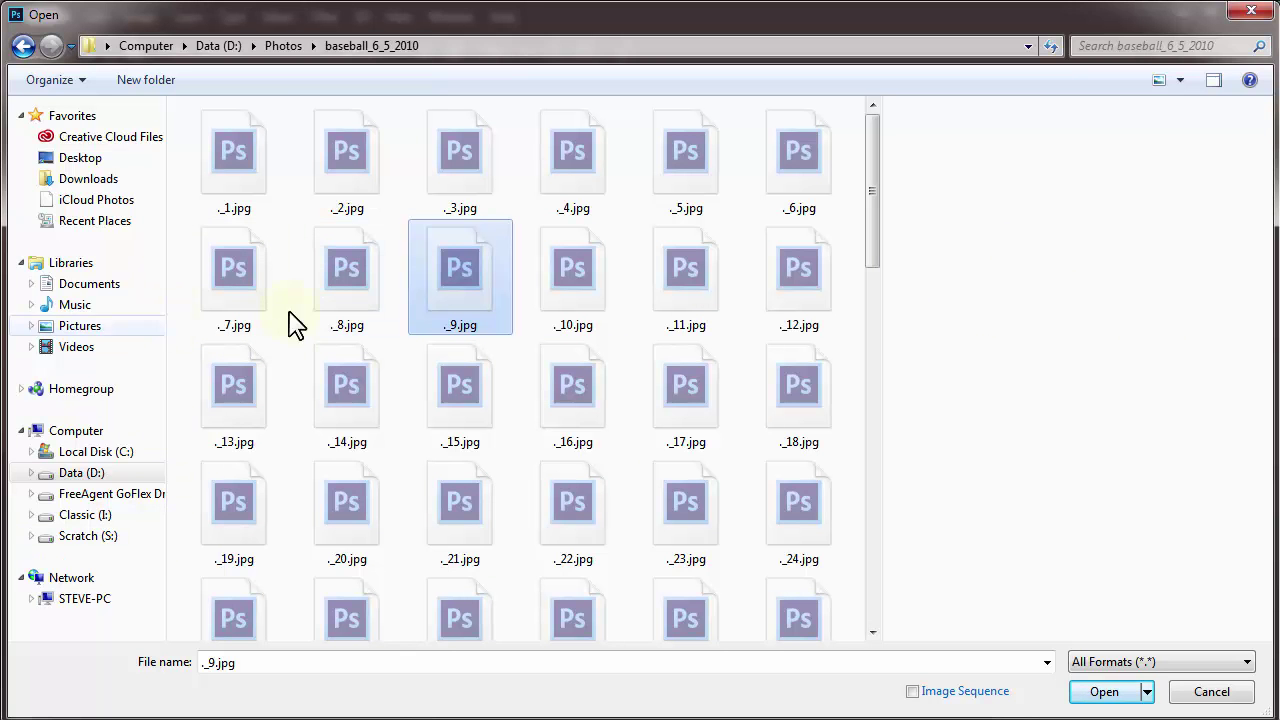
Try opening ._9.jpg in Windows Photo Viewer, then bring up its context menu again.
right_click(455, 283)
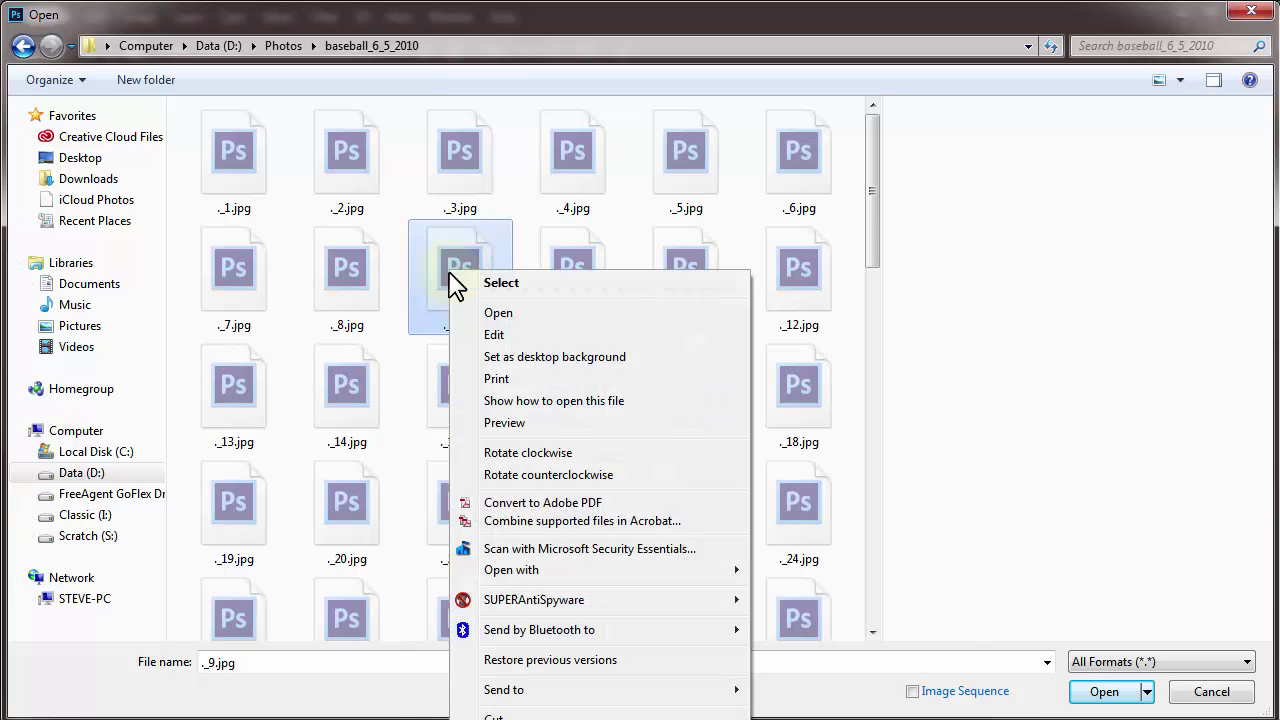
mouse_move(531, 581)
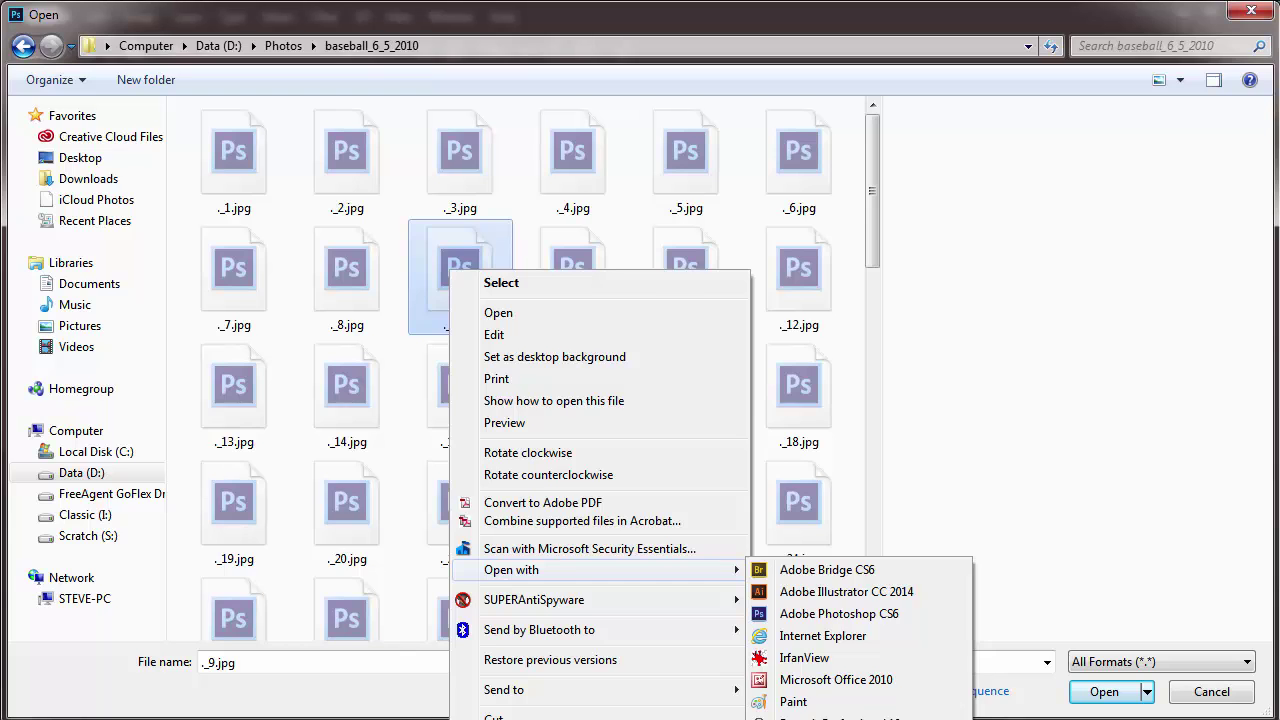
left_click(820, 719)
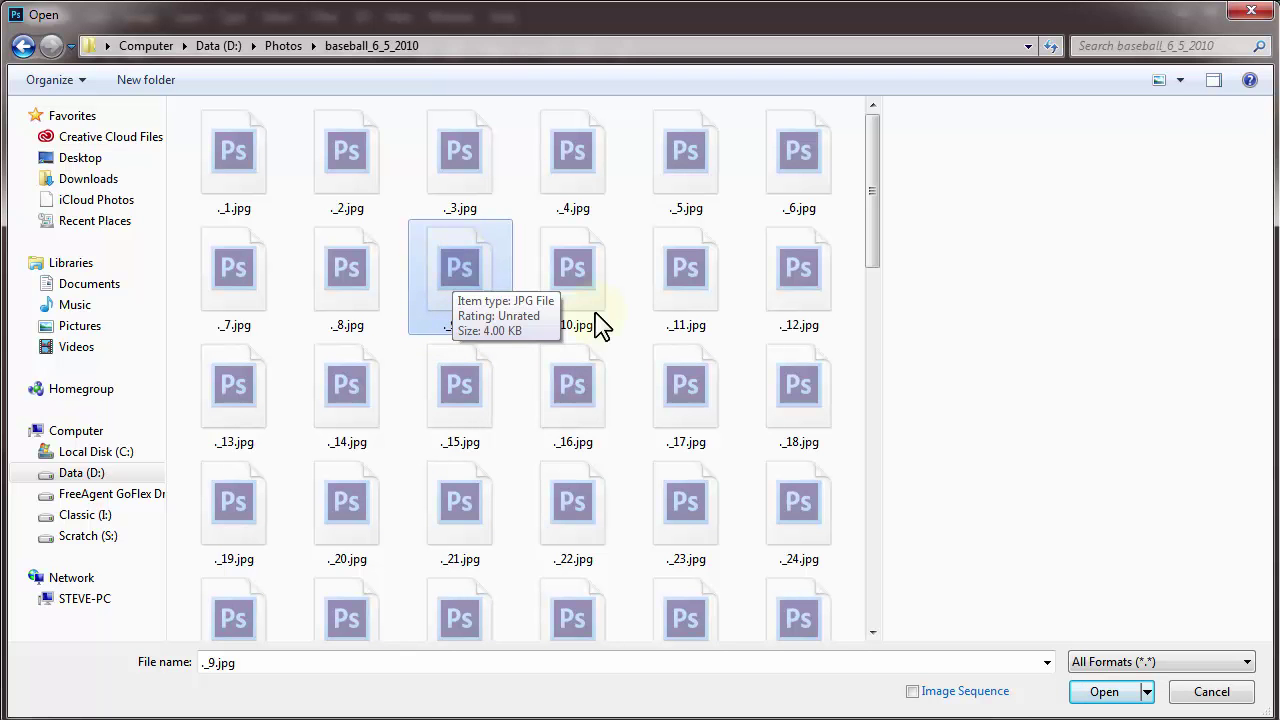
right_click(462, 276)
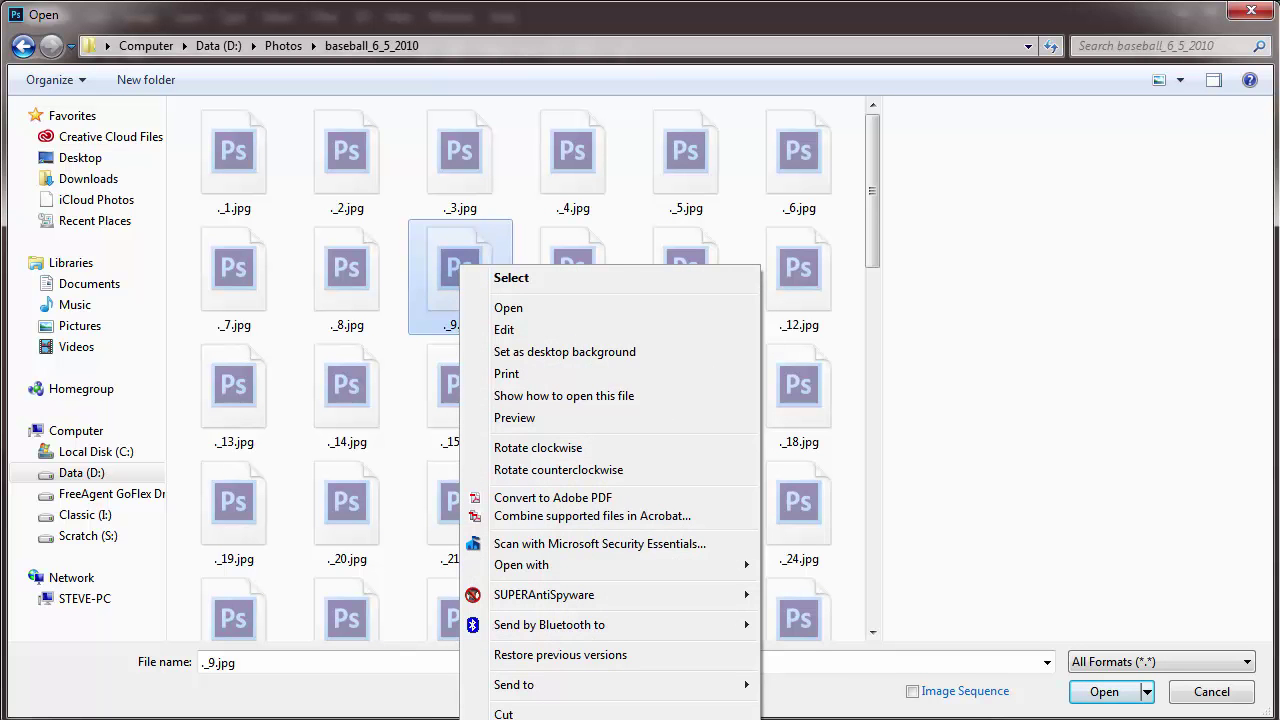
From ._9.jpg's Properties, browse Program Files > Adobe for a different program to open it.
key("r")
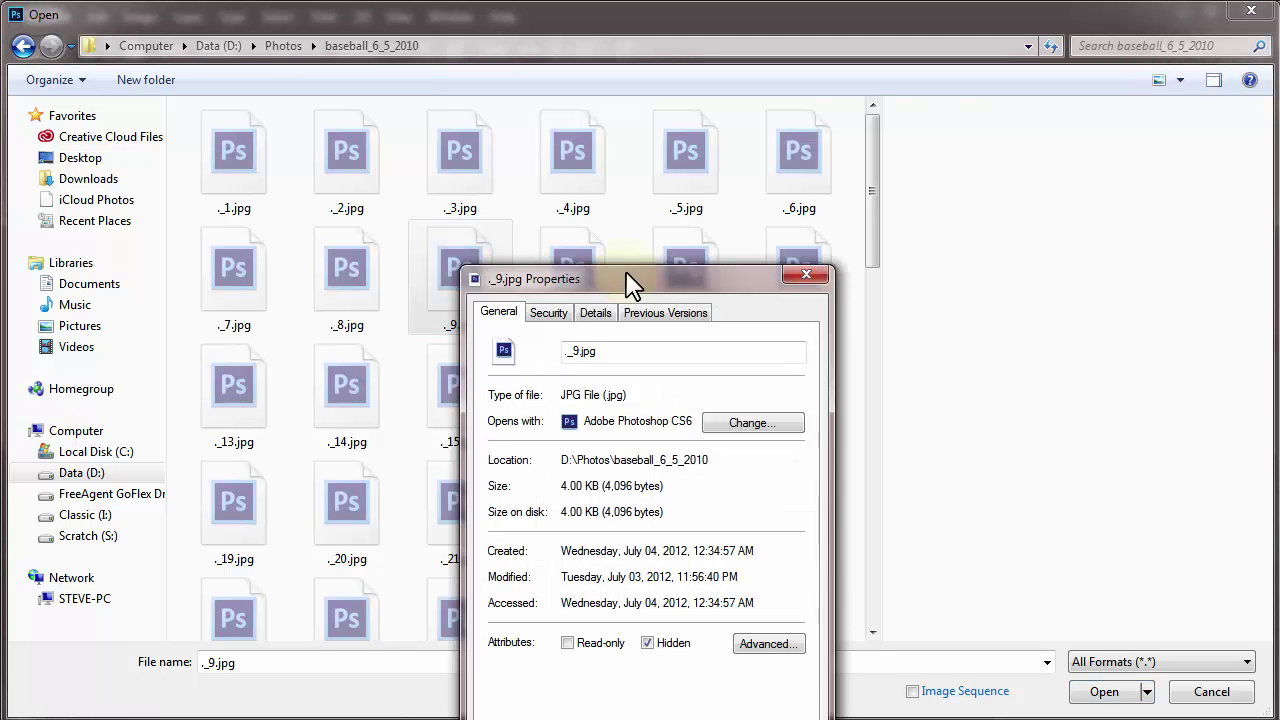
left_click_drag(629, 277, 540, 108)
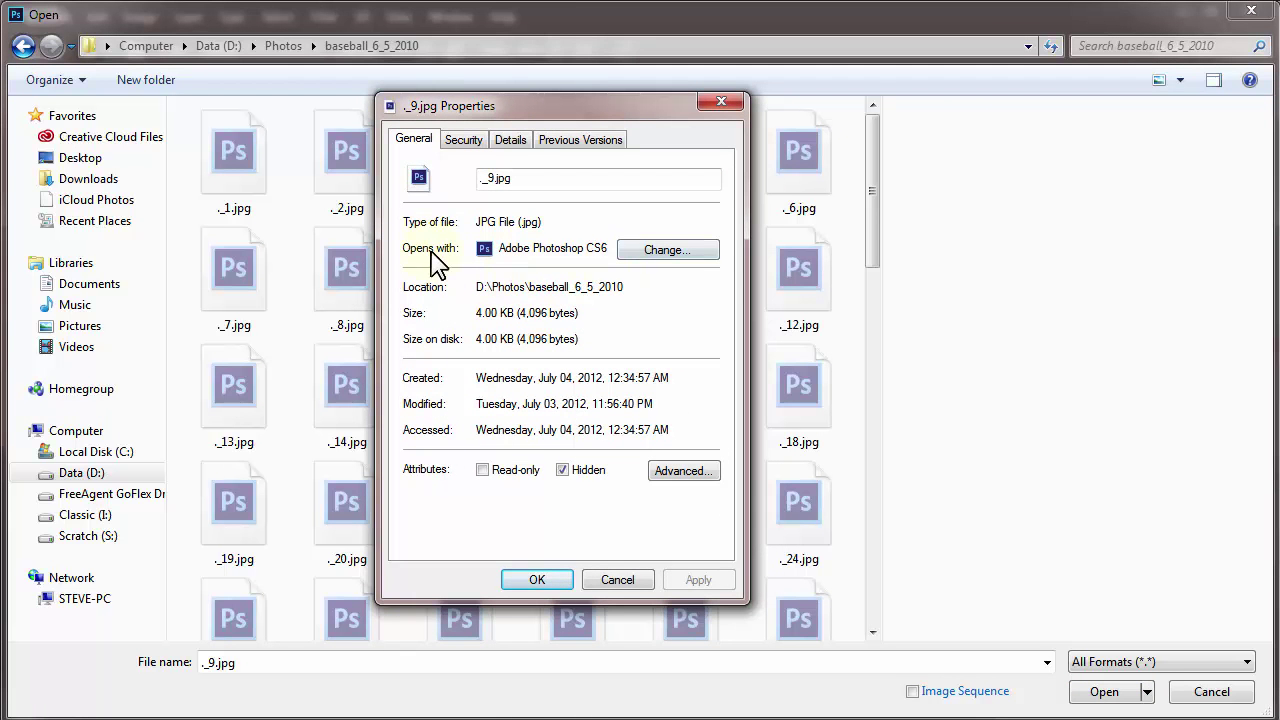
left_click(668, 250)
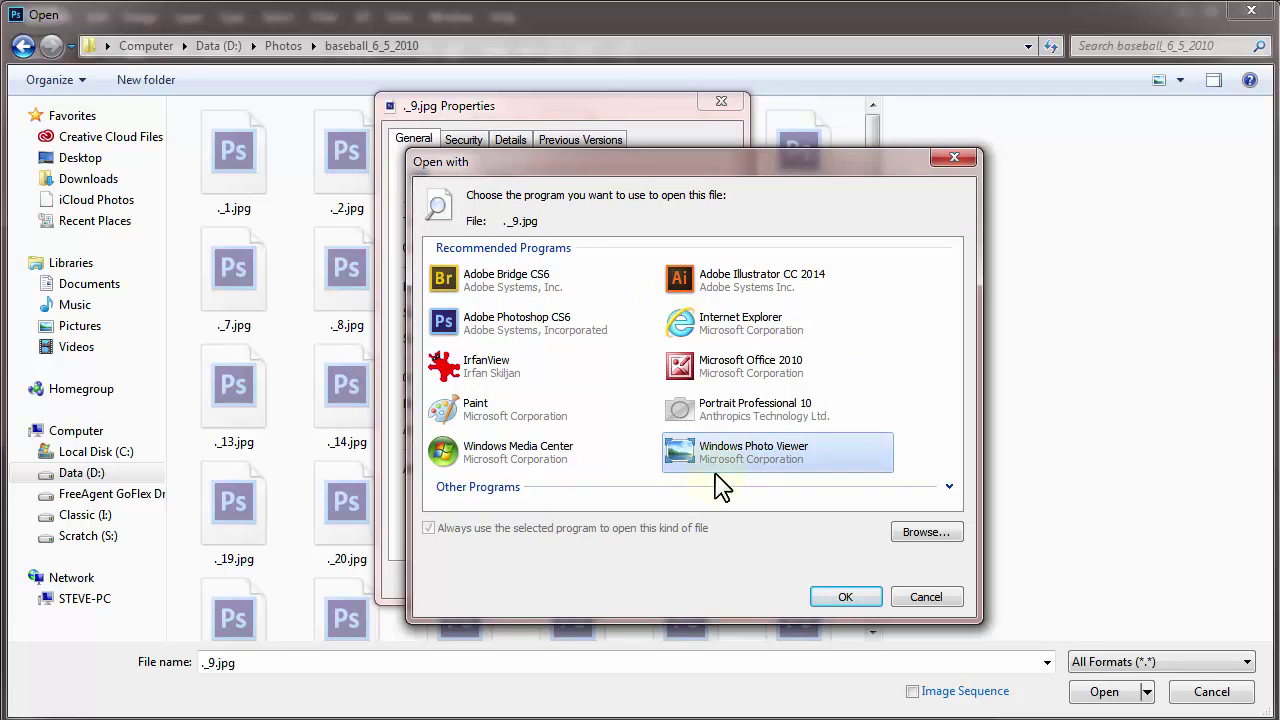
left_click(920, 536)
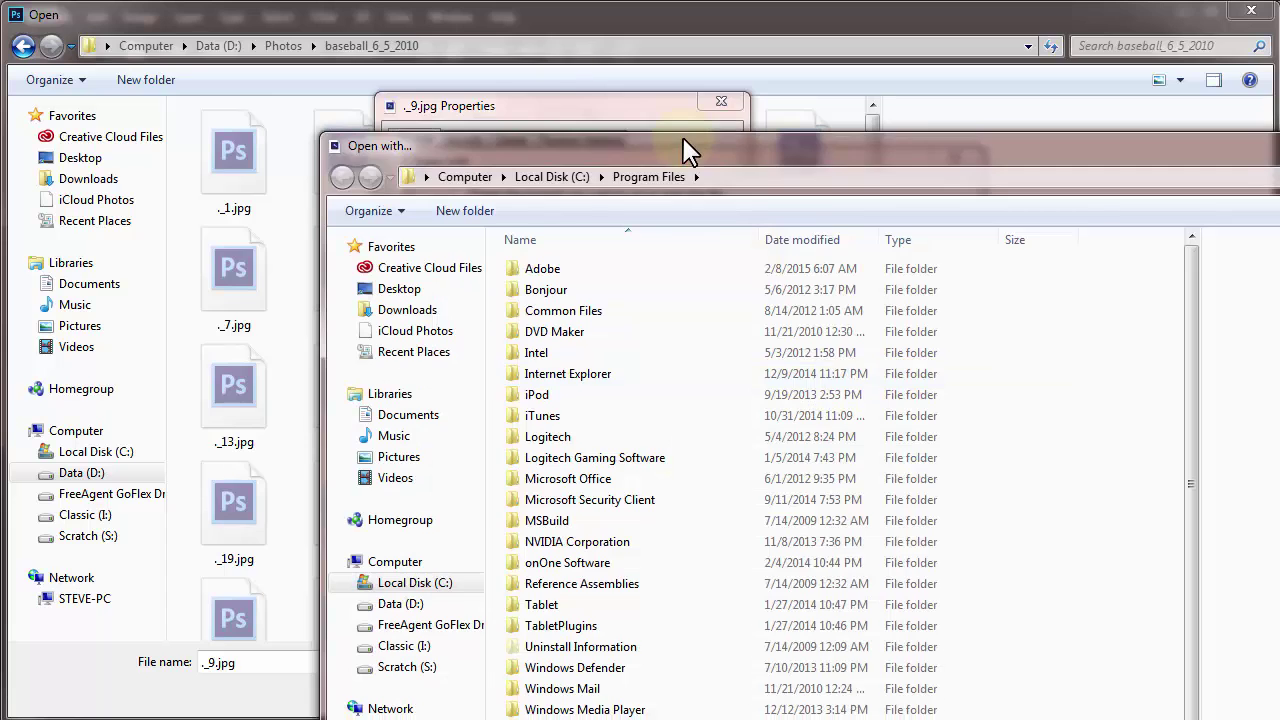
left_click_drag(682, 150, 376, 20)
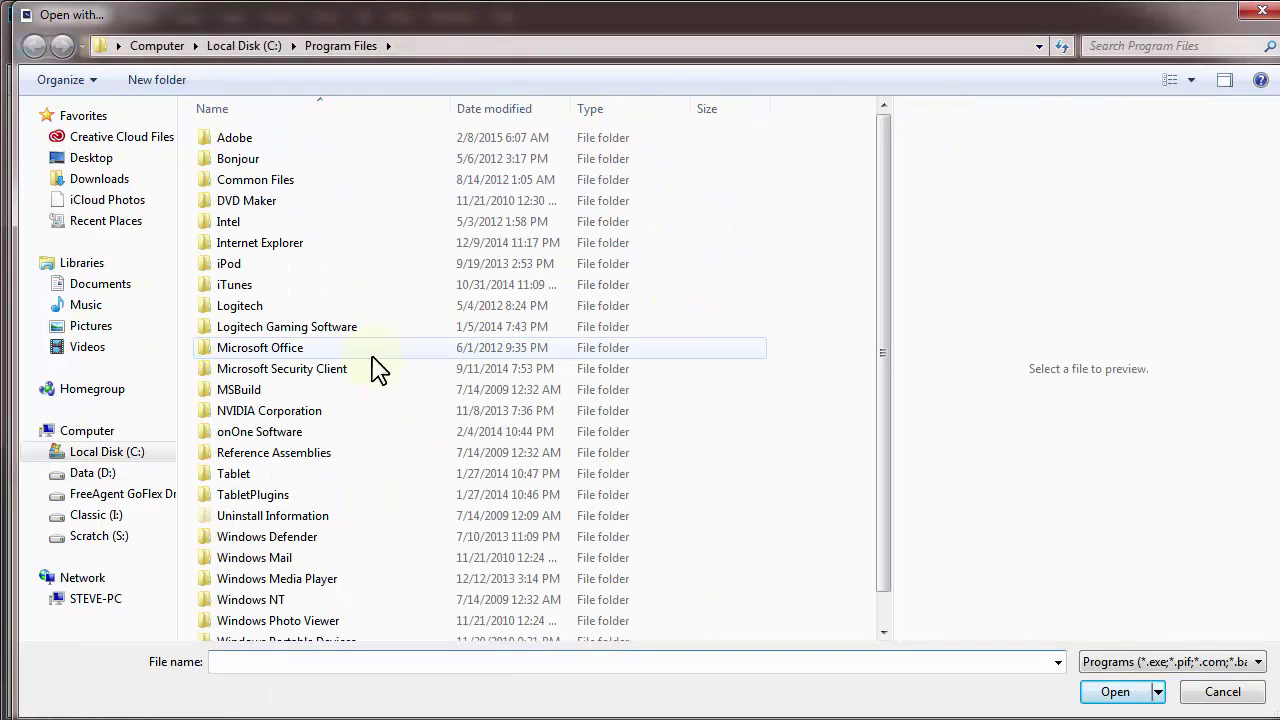
double_click(240, 141)
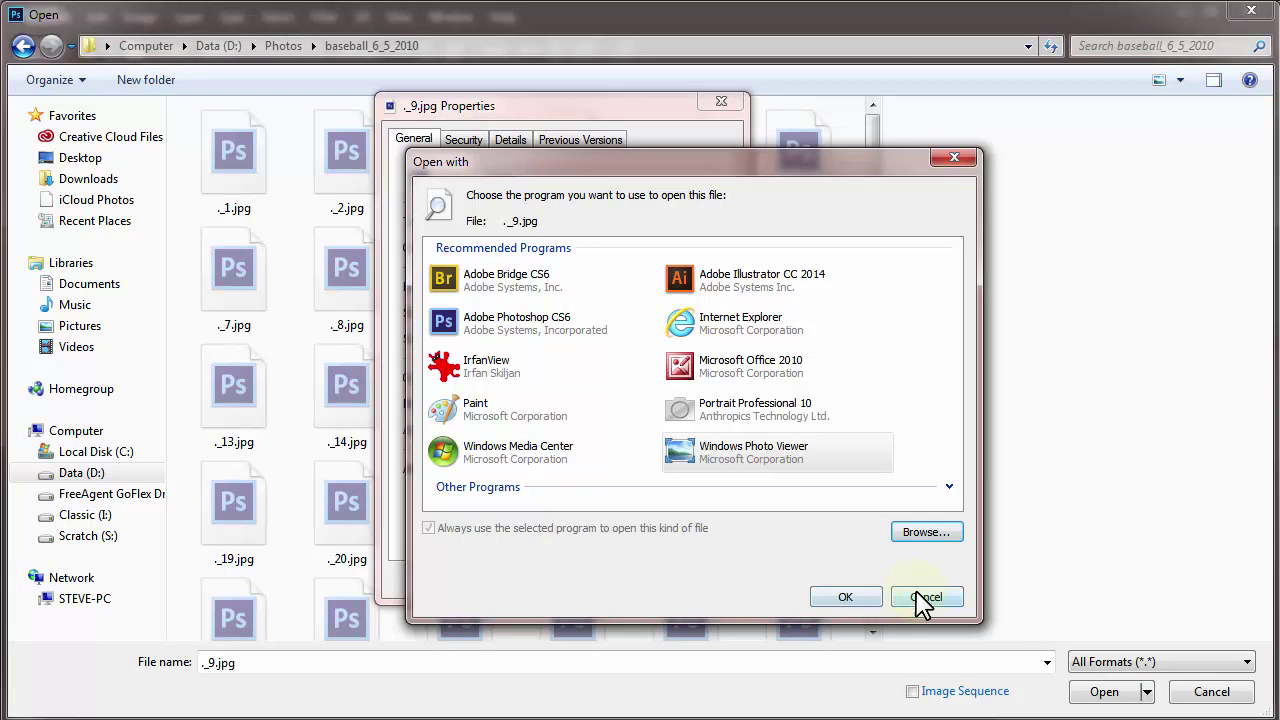
Cancel the program chooser and Properties, then reopen Properties for _9.jpg.
left_click(926, 597)
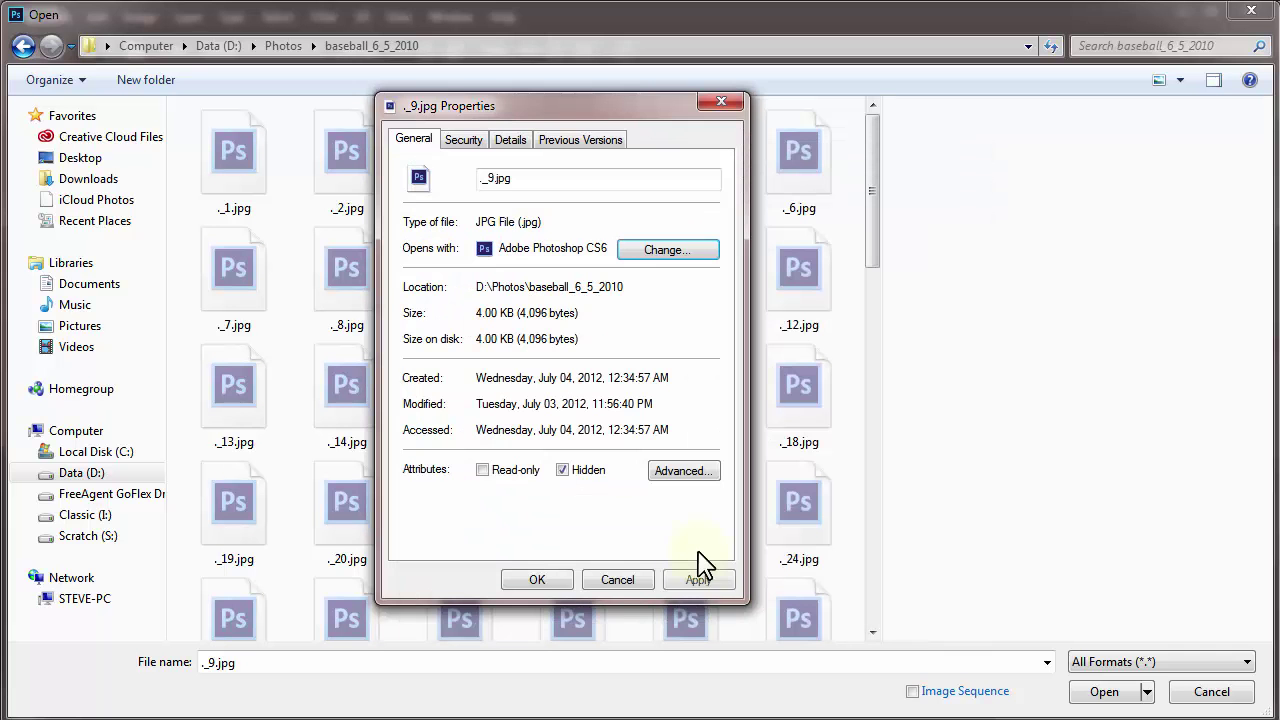
left_click(614, 582)
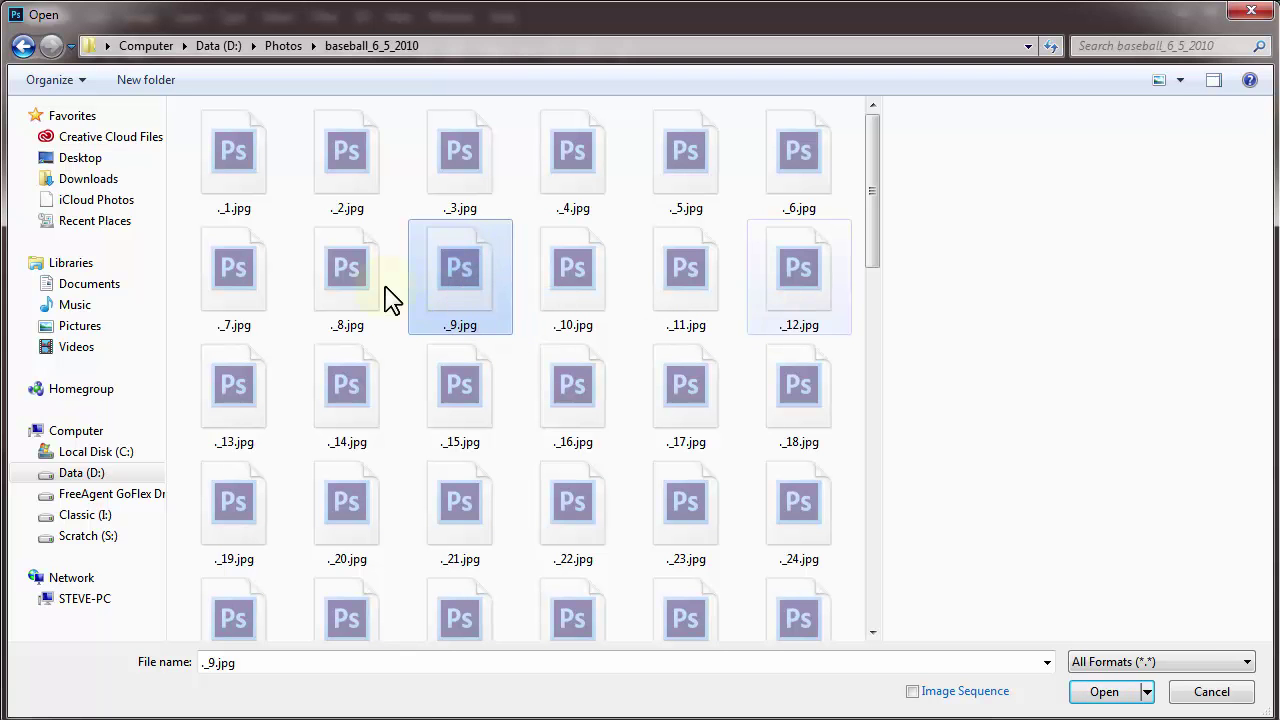
right_click(448, 264)
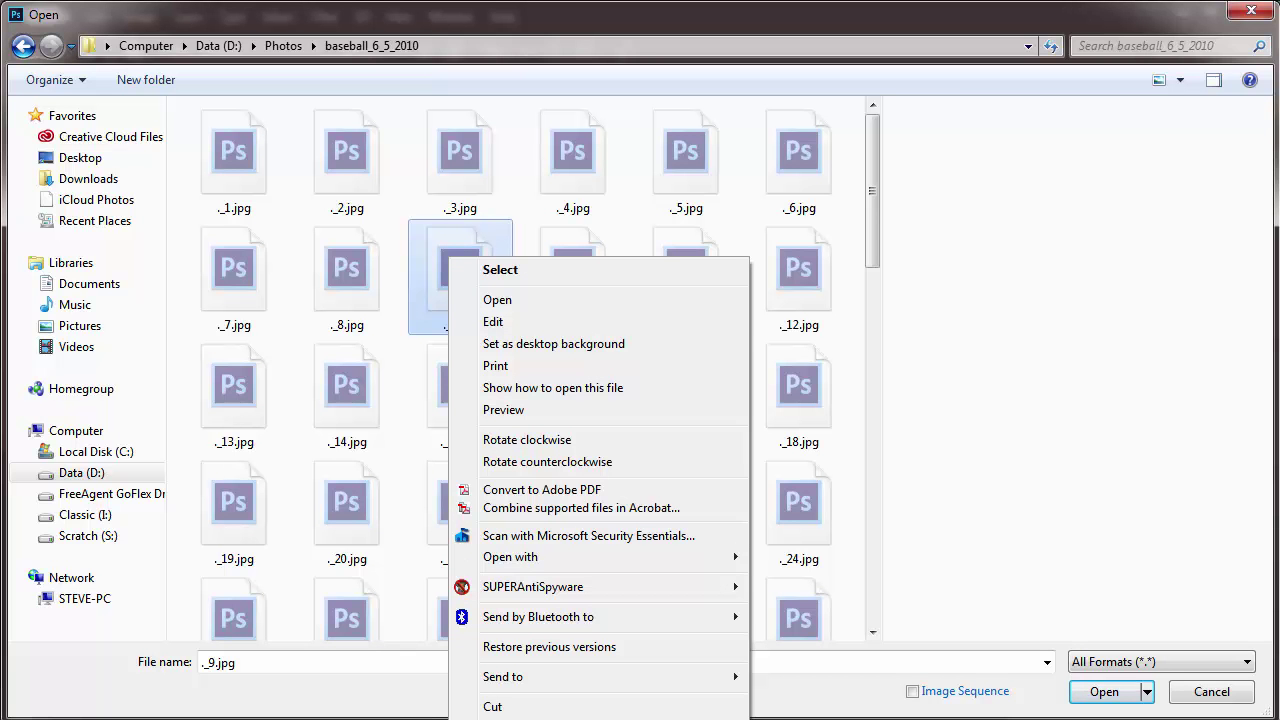
key("r")
left_click_drag(632, 280, 478, 212)
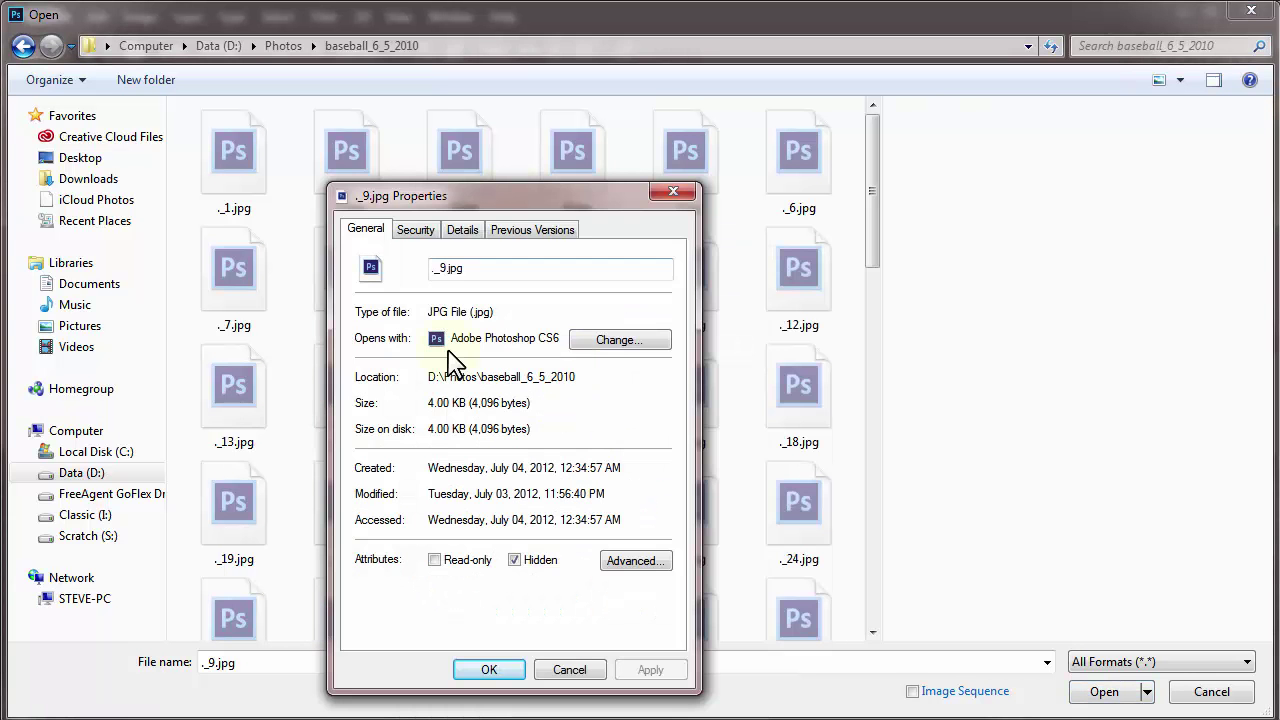
Make Windows Photo Viewer the program that opens _9.jpg and apply the change.
left_click(588, 342)
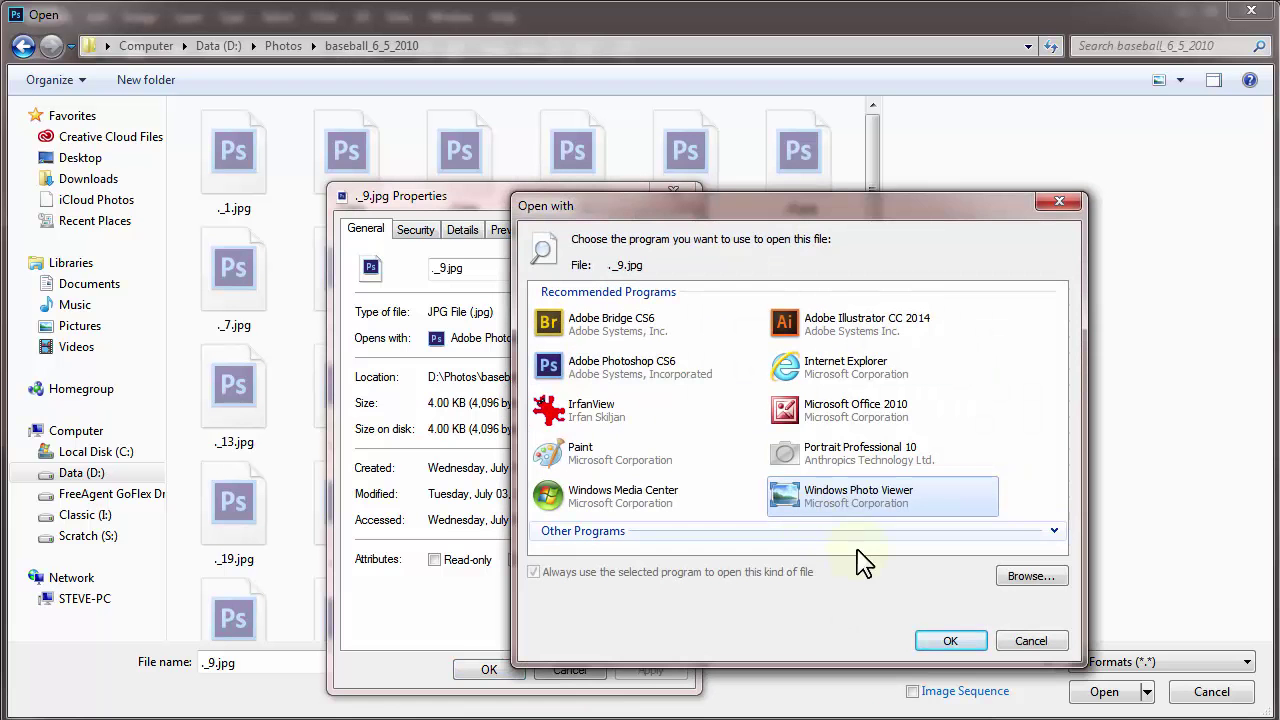
left_click(1034, 577)
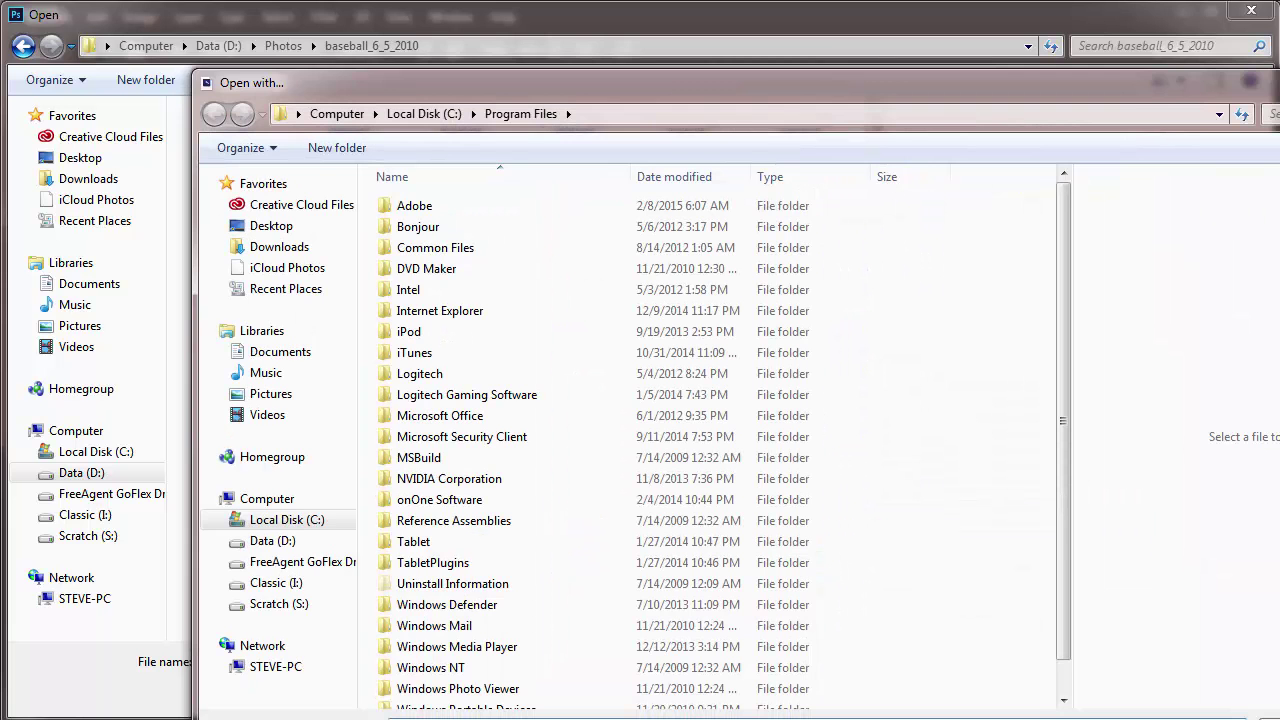
key("Escape")
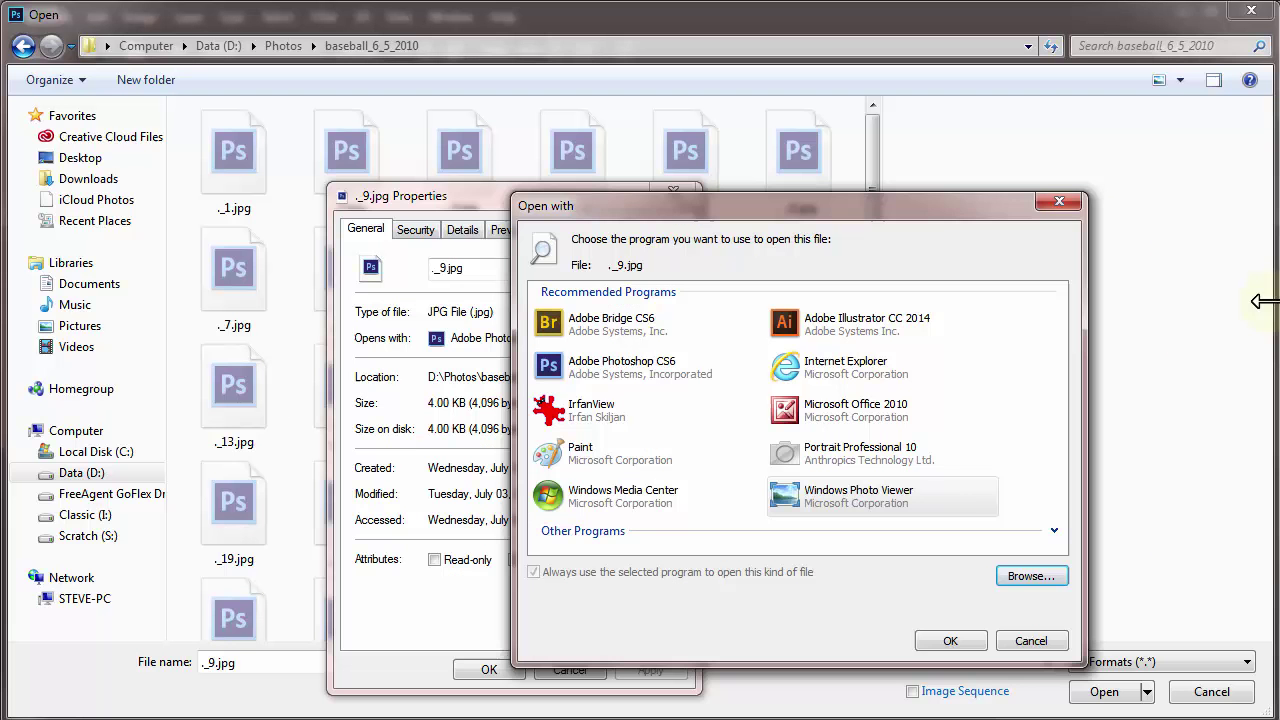
left_click(980, 647)
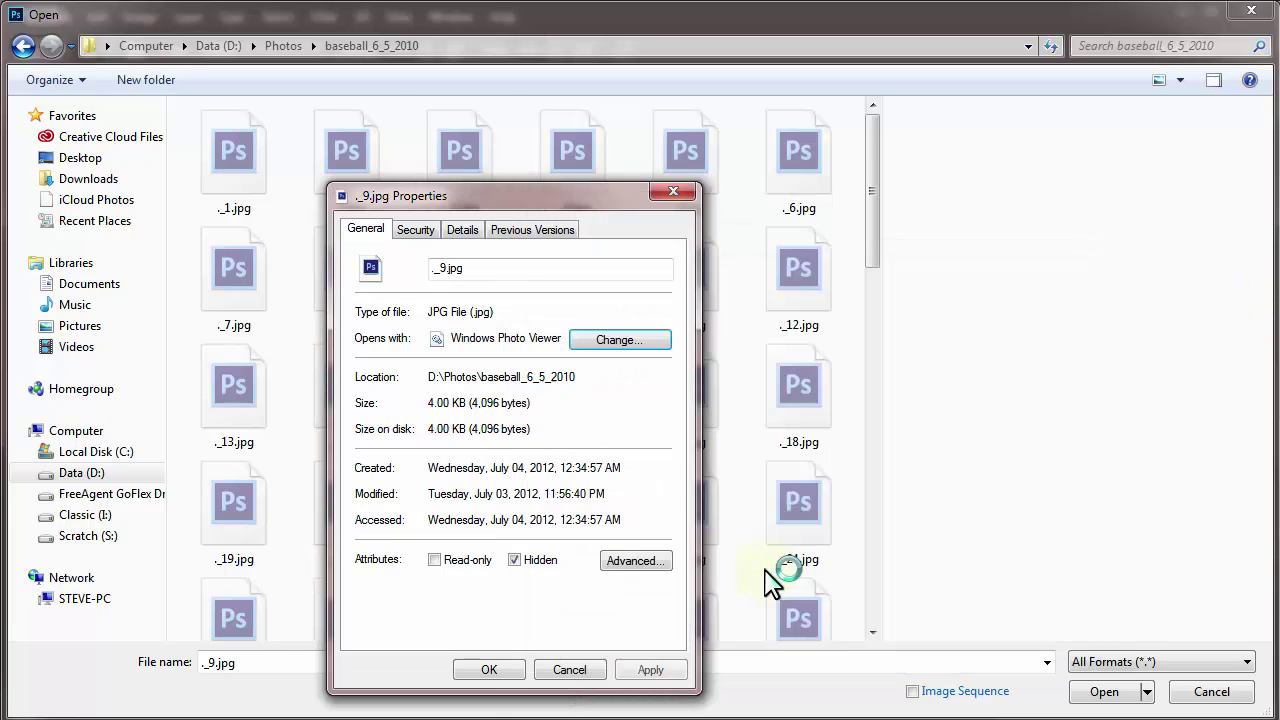
left_click(487, 672)
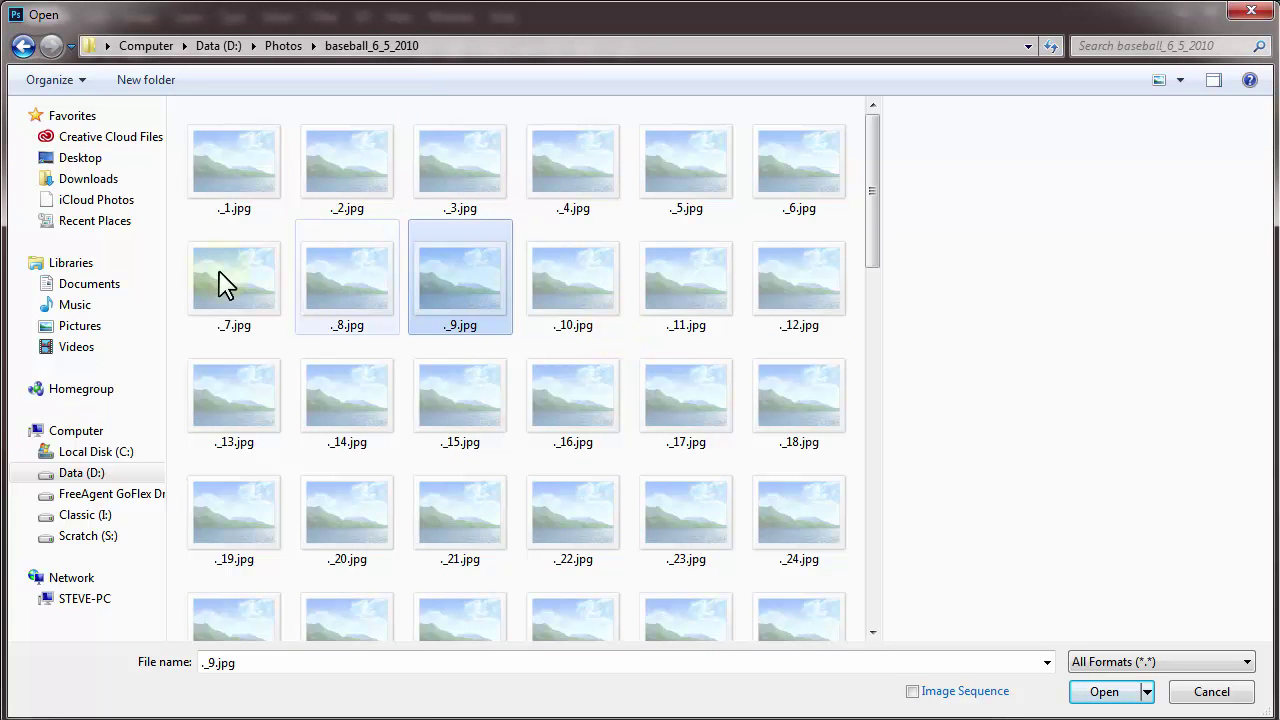
Dismiss the invalid JPEG marker error, then reopen the baseball_6_5_2010 folder in Adobe Bridge.
double_click(795, 180)
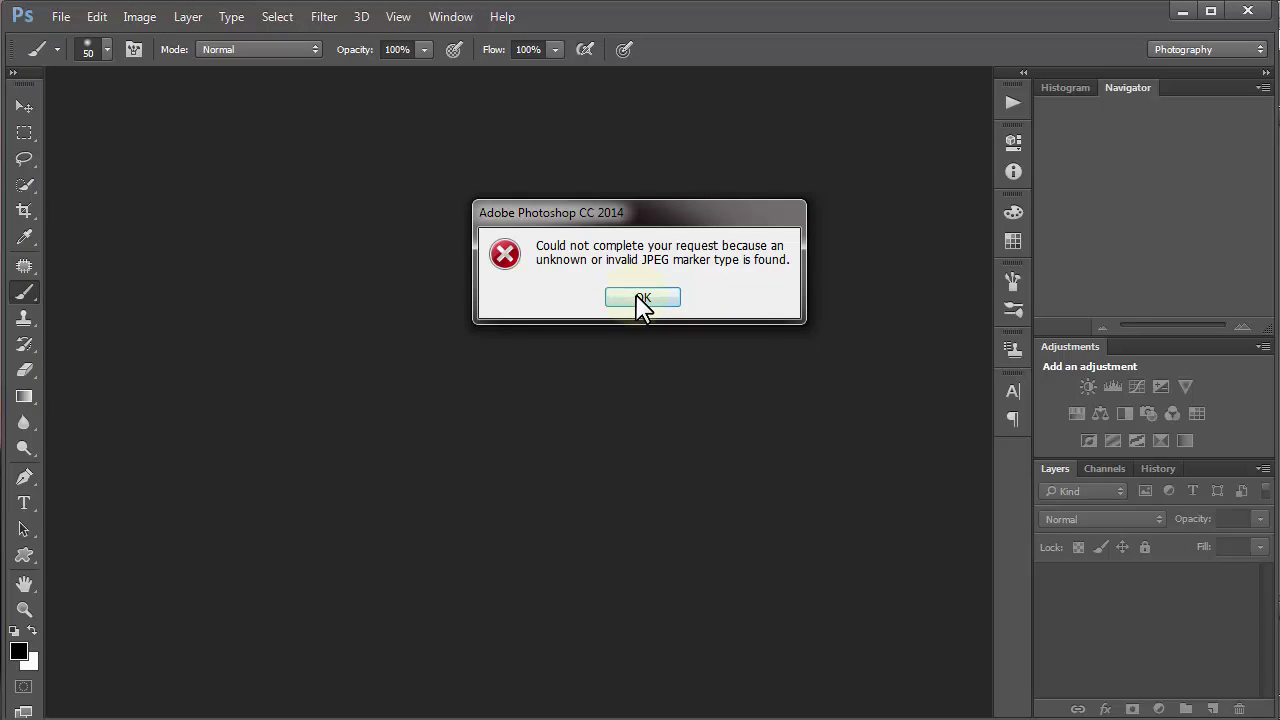
left_click(641, 300)
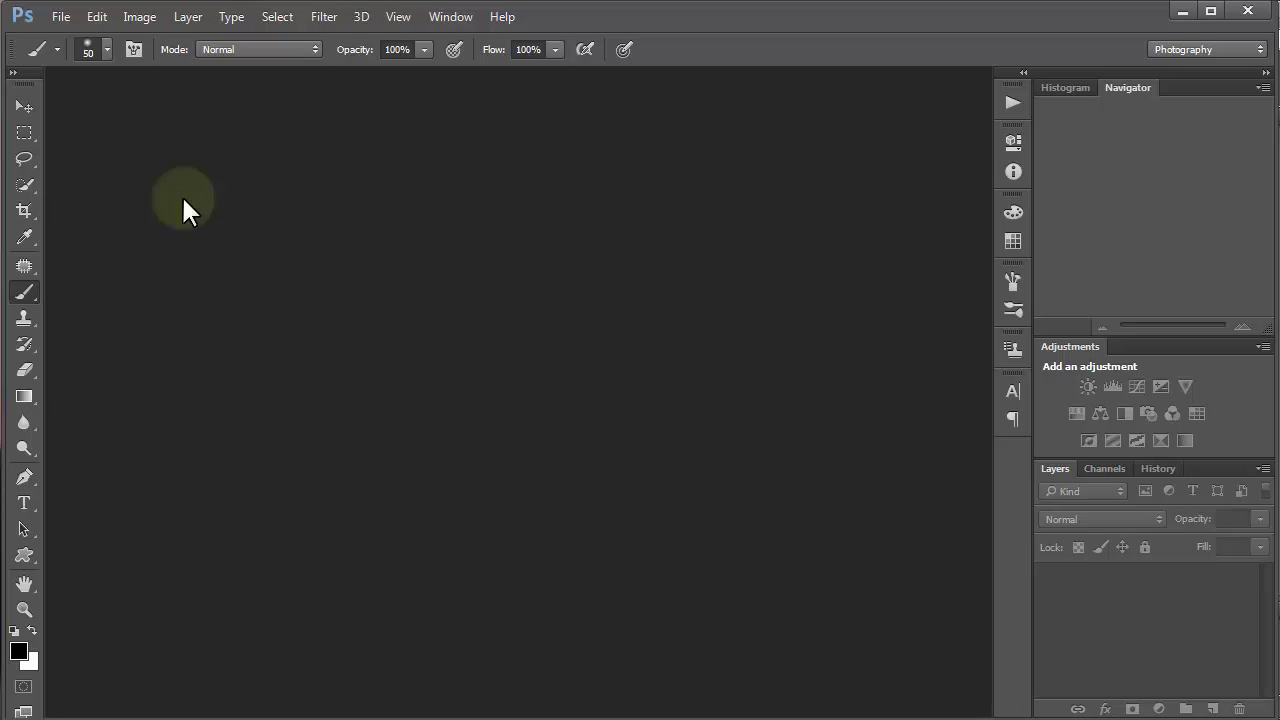
left_click(62, 20)
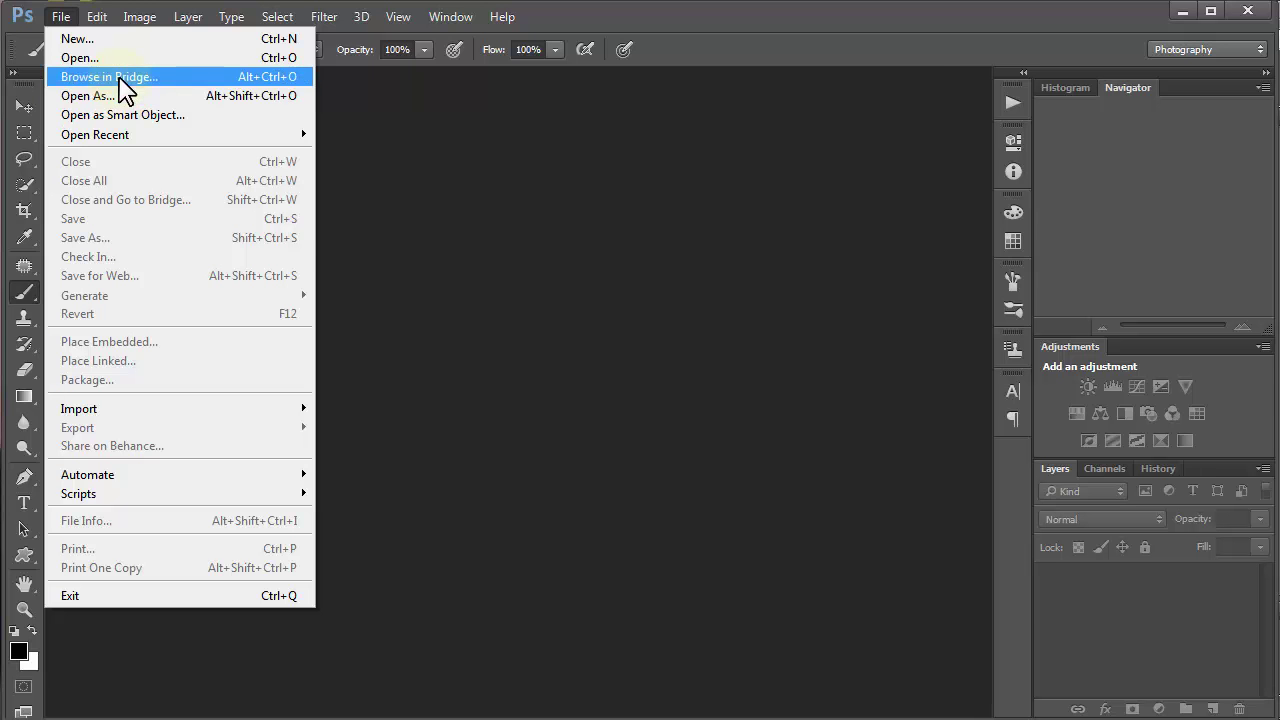
left_click(110, 77)
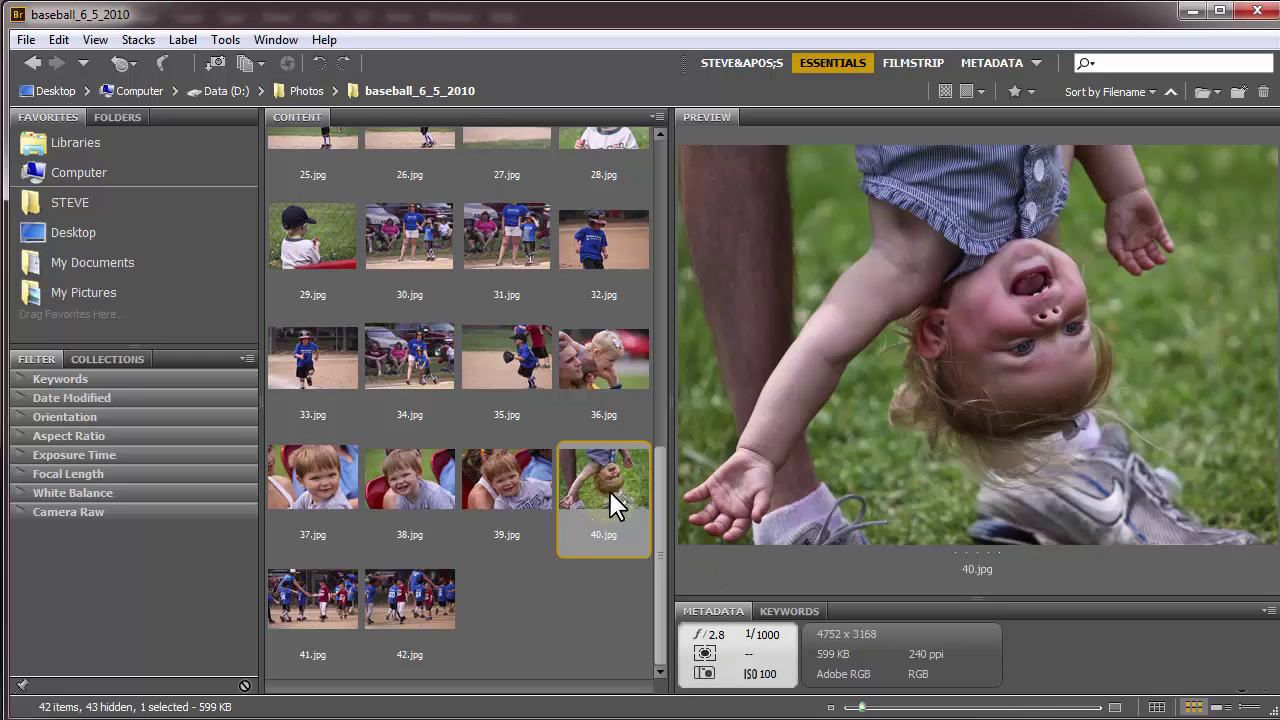
Open 40.jpg from Bridge in Photoshop as an RGB/8 document.
key("ctrl+o")
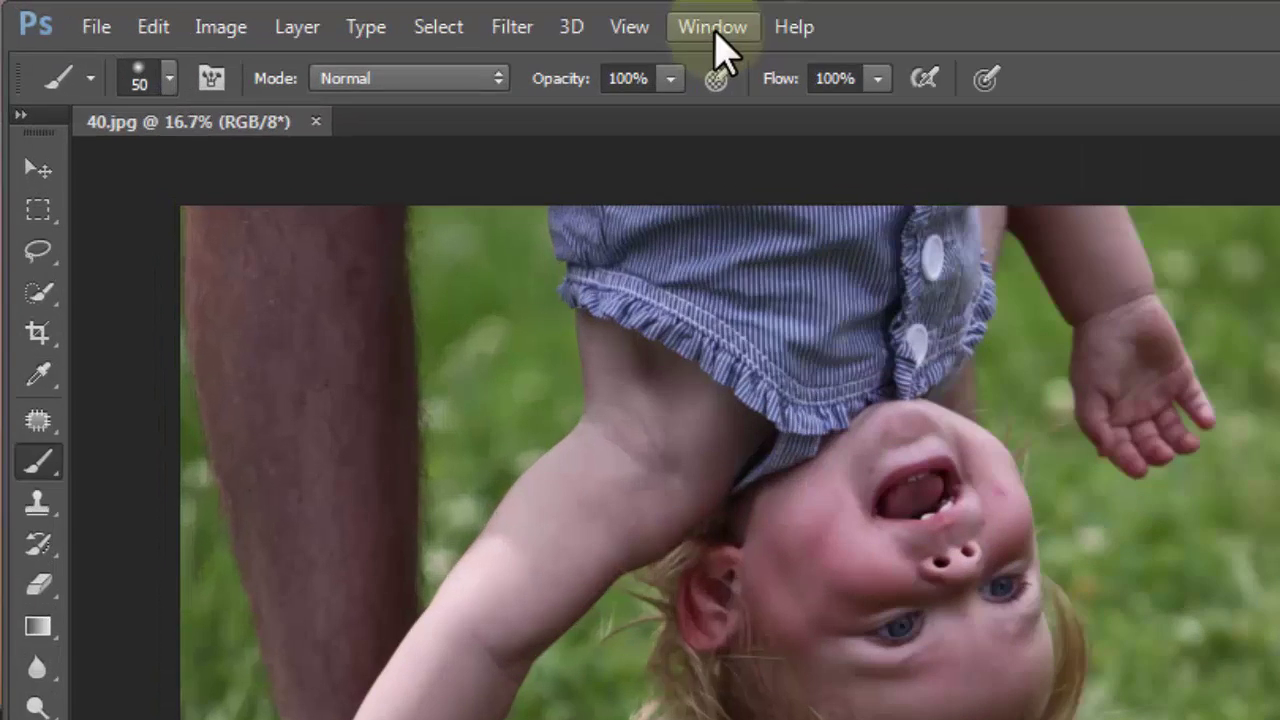
left_click(451, 17)
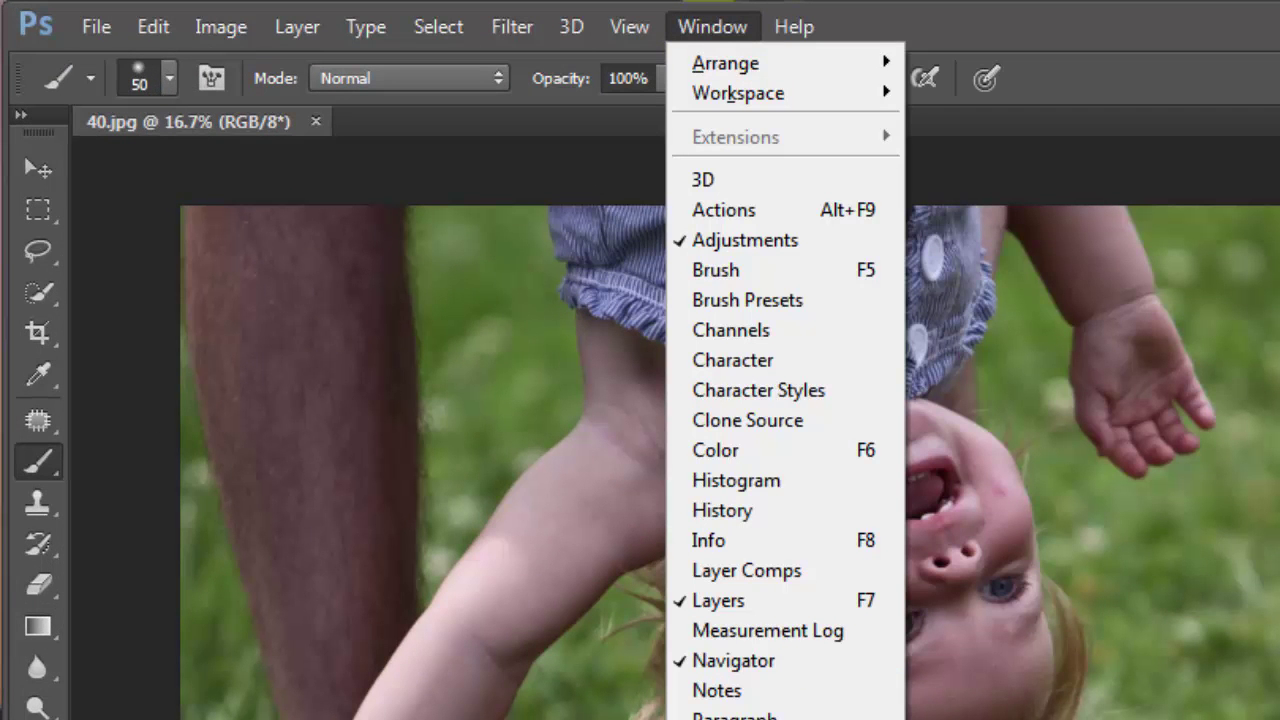
key("Escape")
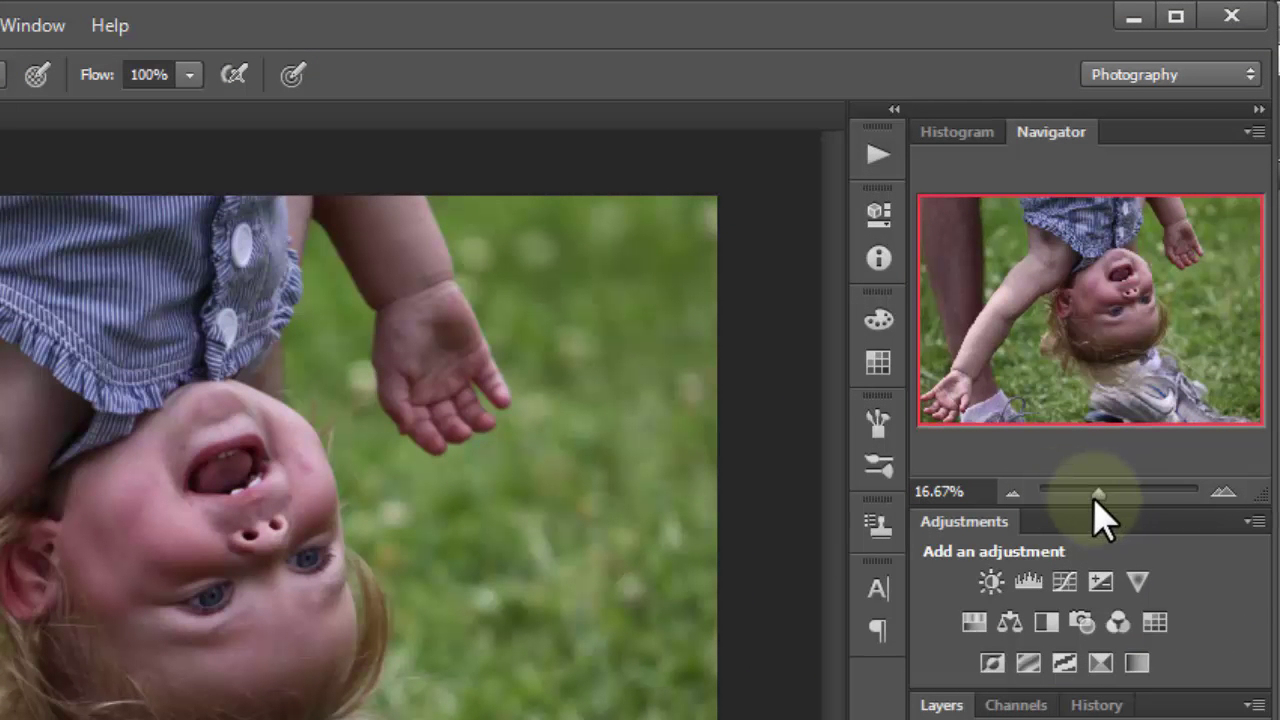
Zoom the upside-down toddler photo to 52.2% with the Navigator slider.
left_click_drag(1099, 491, 1113, 491)
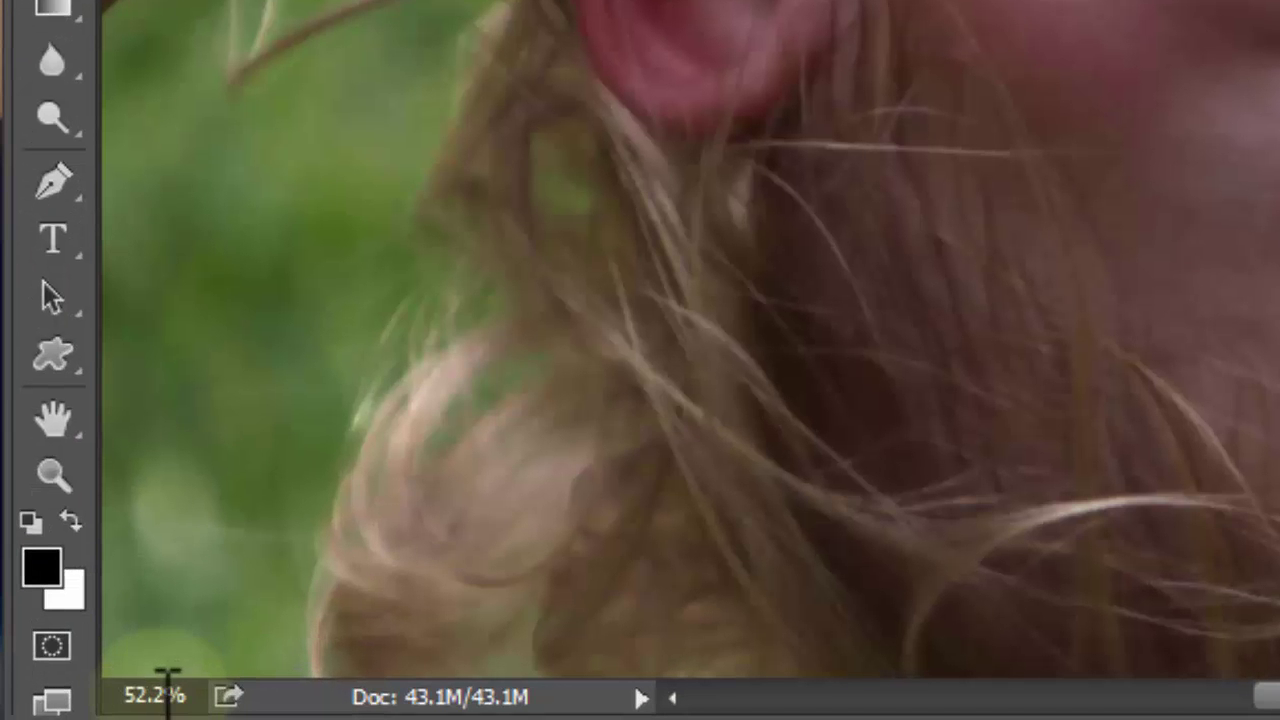
Replace the 52.2% status-bar zoom value with 100 to view the photo at actual pixels.
left_click_drag(102, 700, 55, 700)
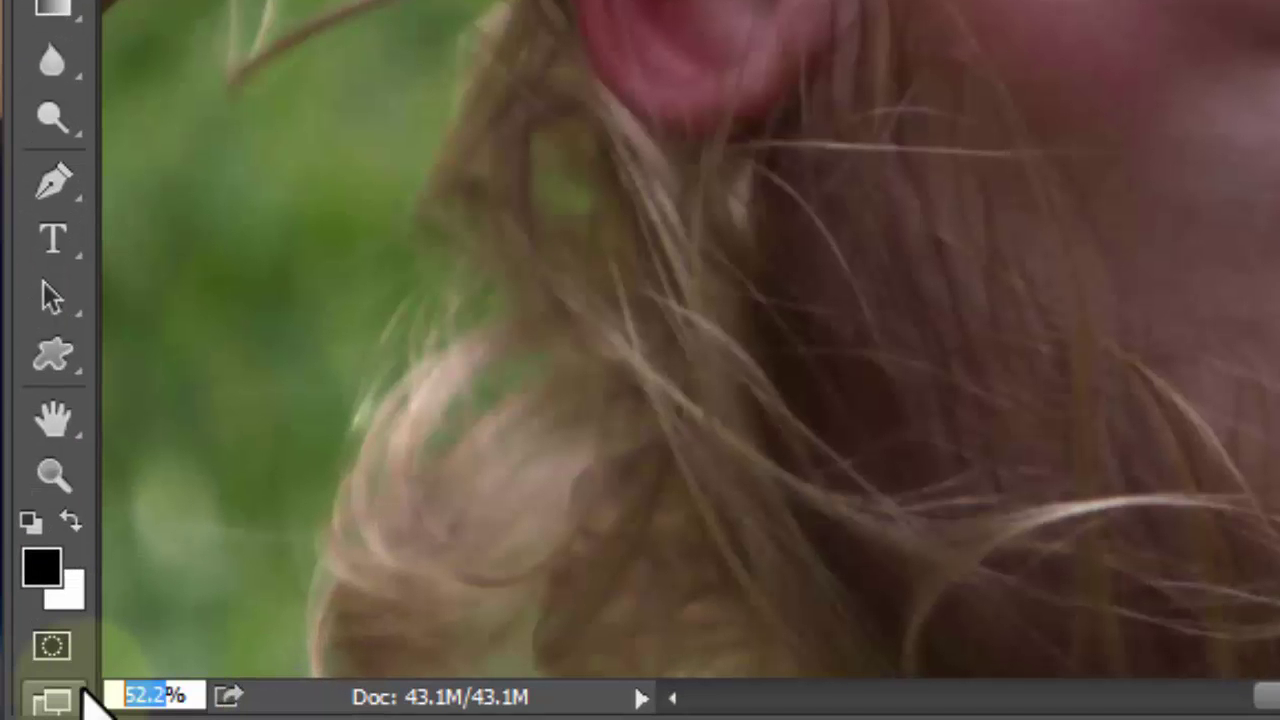
type("100")
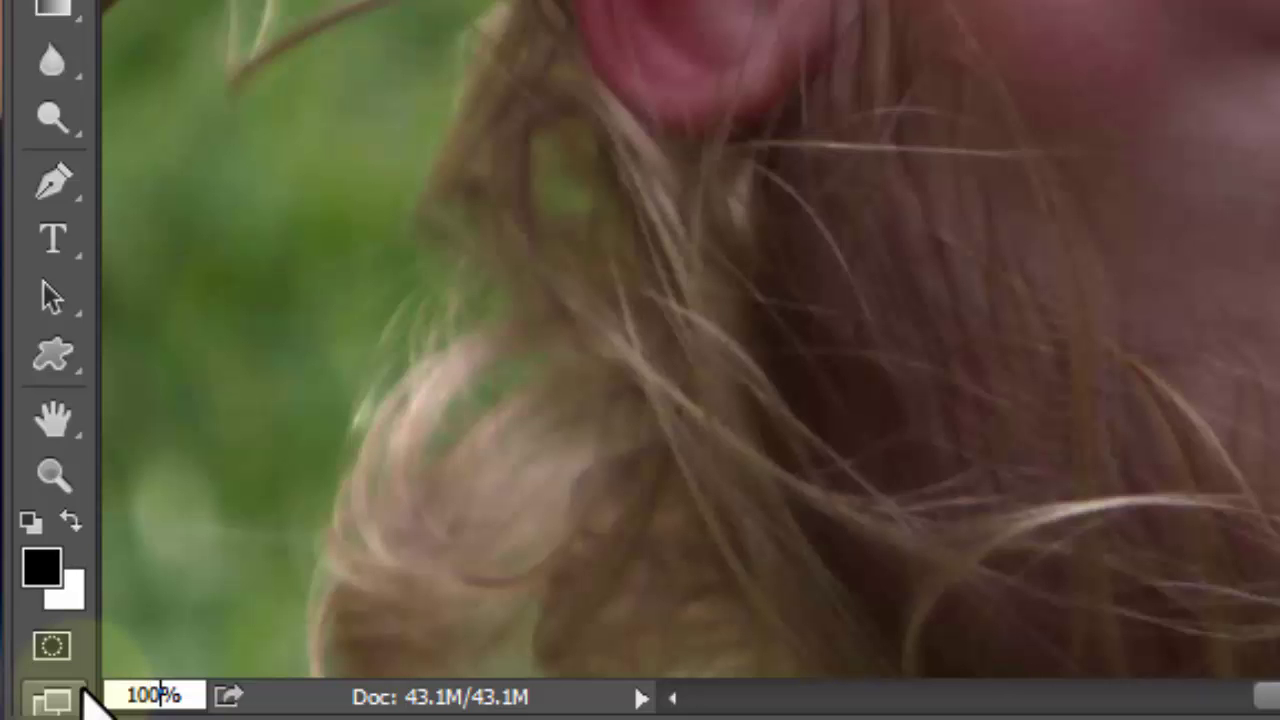
key("Return")
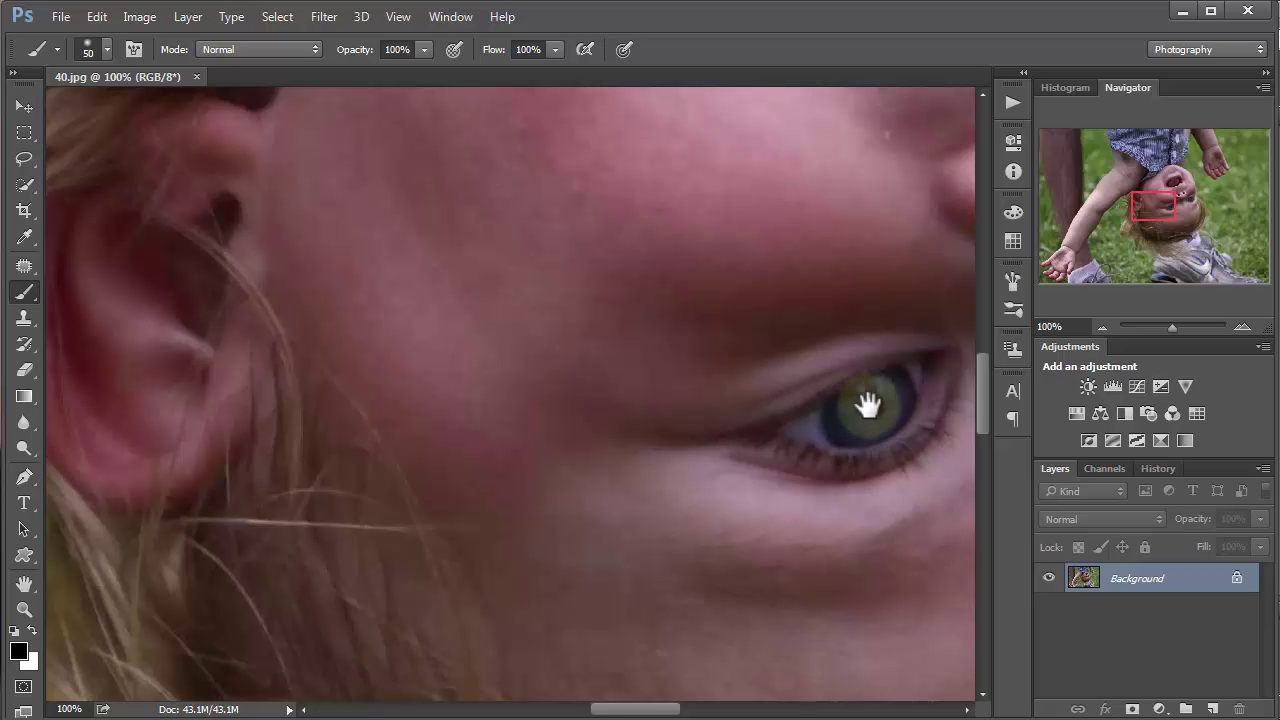
Pan the 100% view across the child's face toward the mouth until both eyes and nose show.
left_click_drag(871, 414, 405, 519)
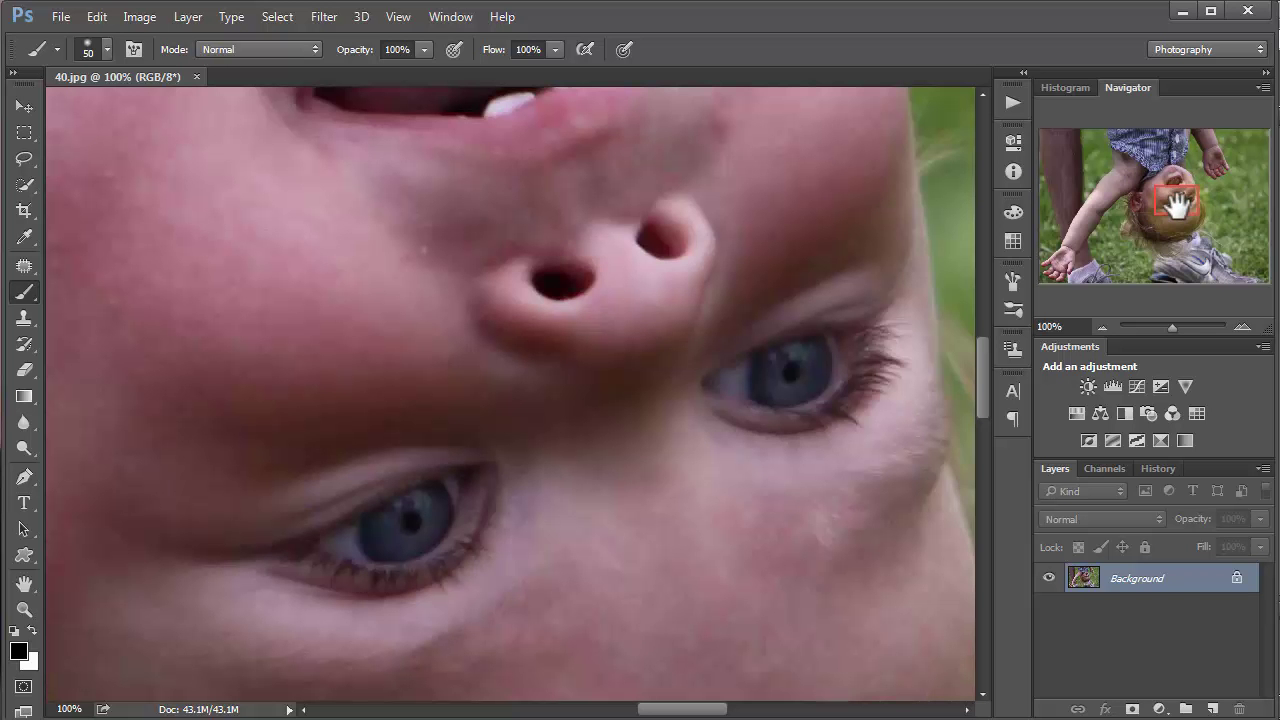
mouse_move(1180, 203)
left_mouse_down()
mouse_move(1160, 190)
mouse_move(1171, 218)
mouse_move(1194, 211)
mouse_move(1209, 175)
mouse_move(1238, 168)
mouse_move(1237, 149)
mouse_move(1189, 136)
mouse_move(1140, 158)
mouse_move(1111, 209)
mouse_move(1183, 202)
mouse_move(1143, 237)
mouse_move(1035, 271)
mouse_move(1161, 206)
left_mouse_up()
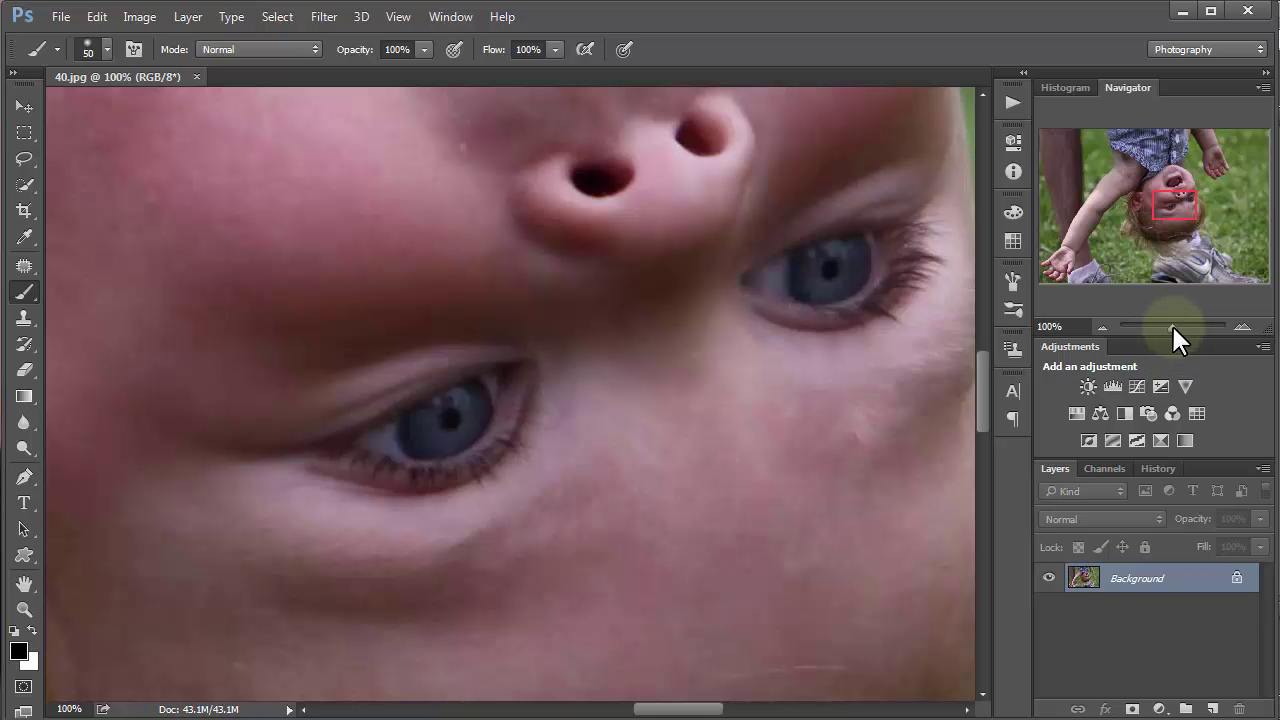
Push the Navigator zoom slider up through about 1910% to the maximum 3200% magnification.
left_click_drag(1166, 323, 1207, 325)
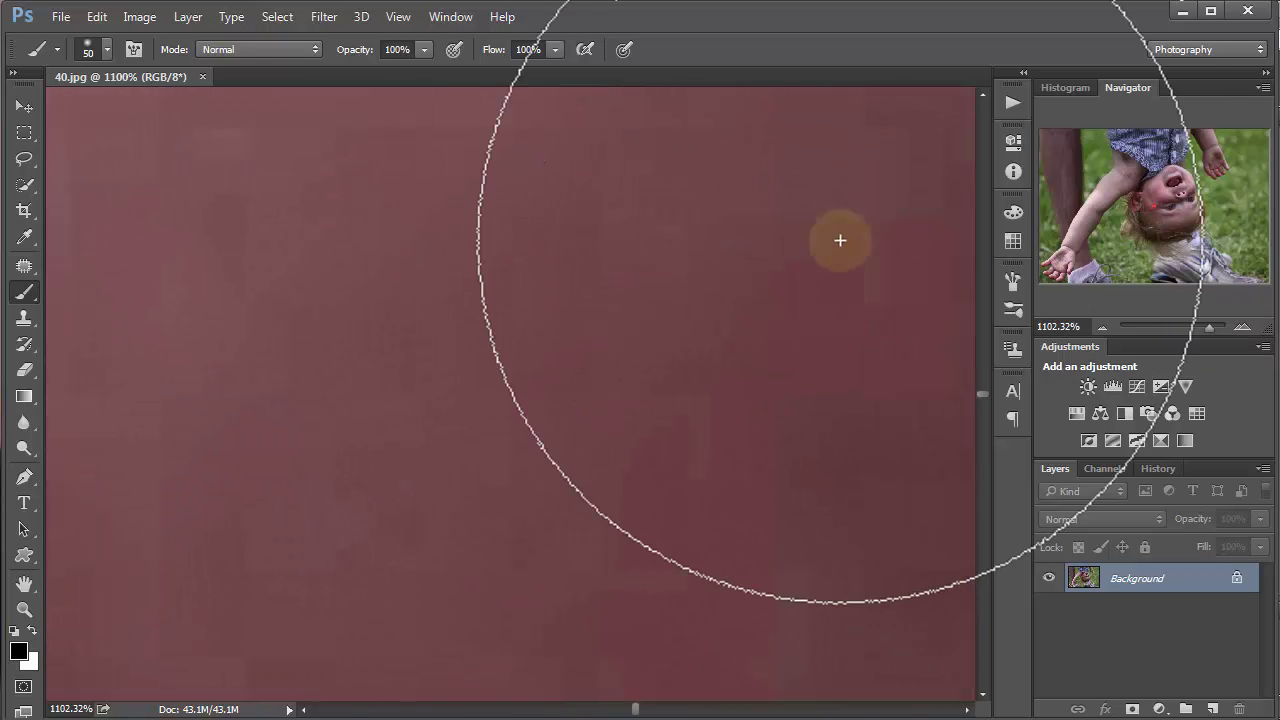
left_click(26, 106)
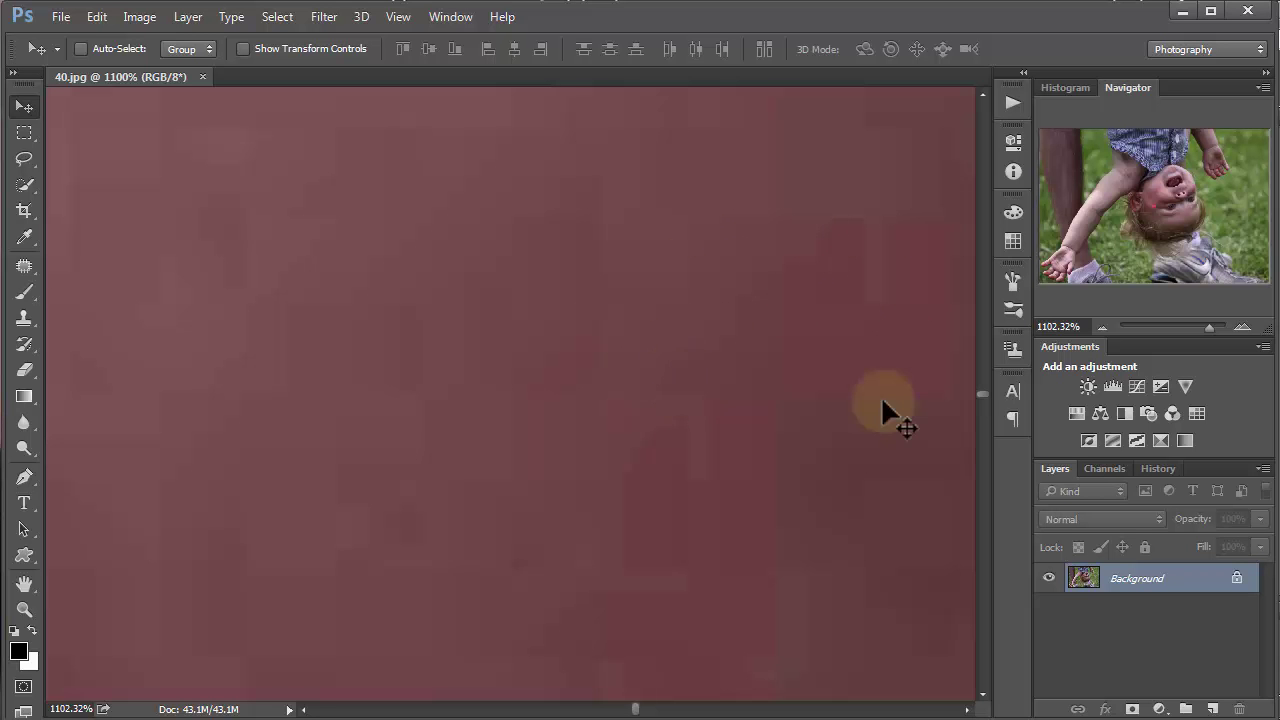
left_click_drag(1205, 327, 1219, 327)
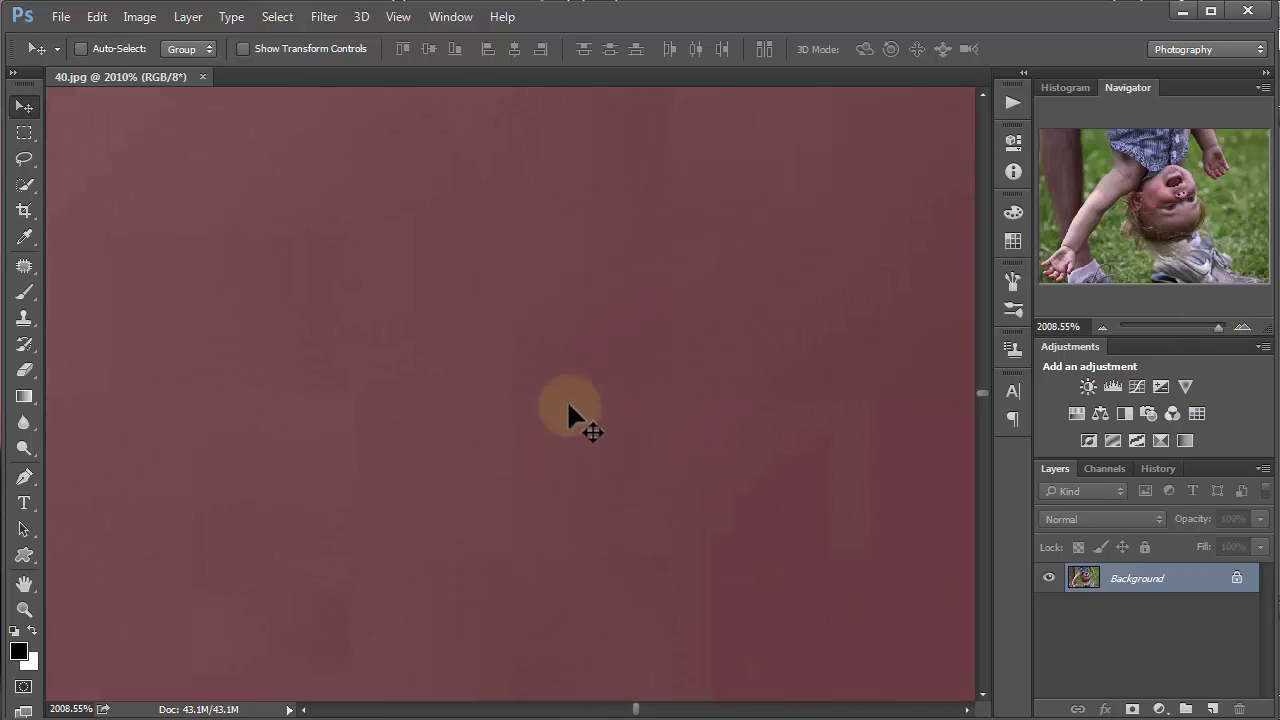
left_click(1214, 325)
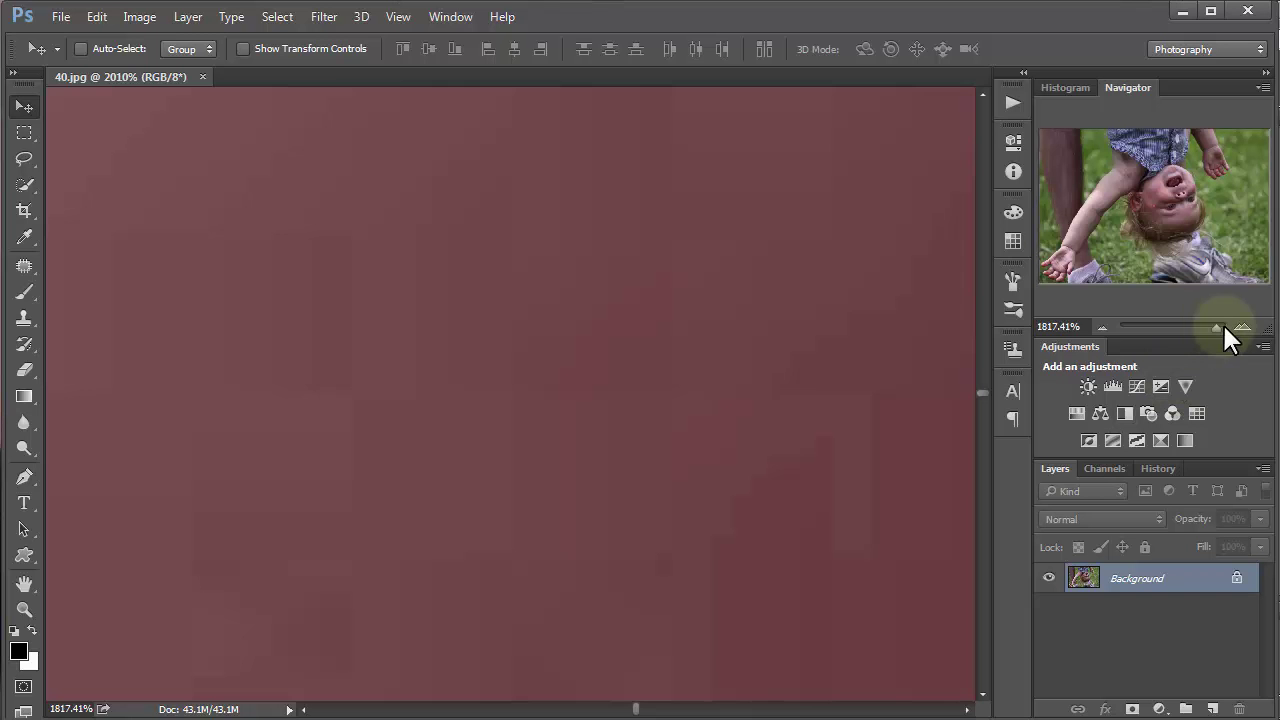
left_click(1224, 327)
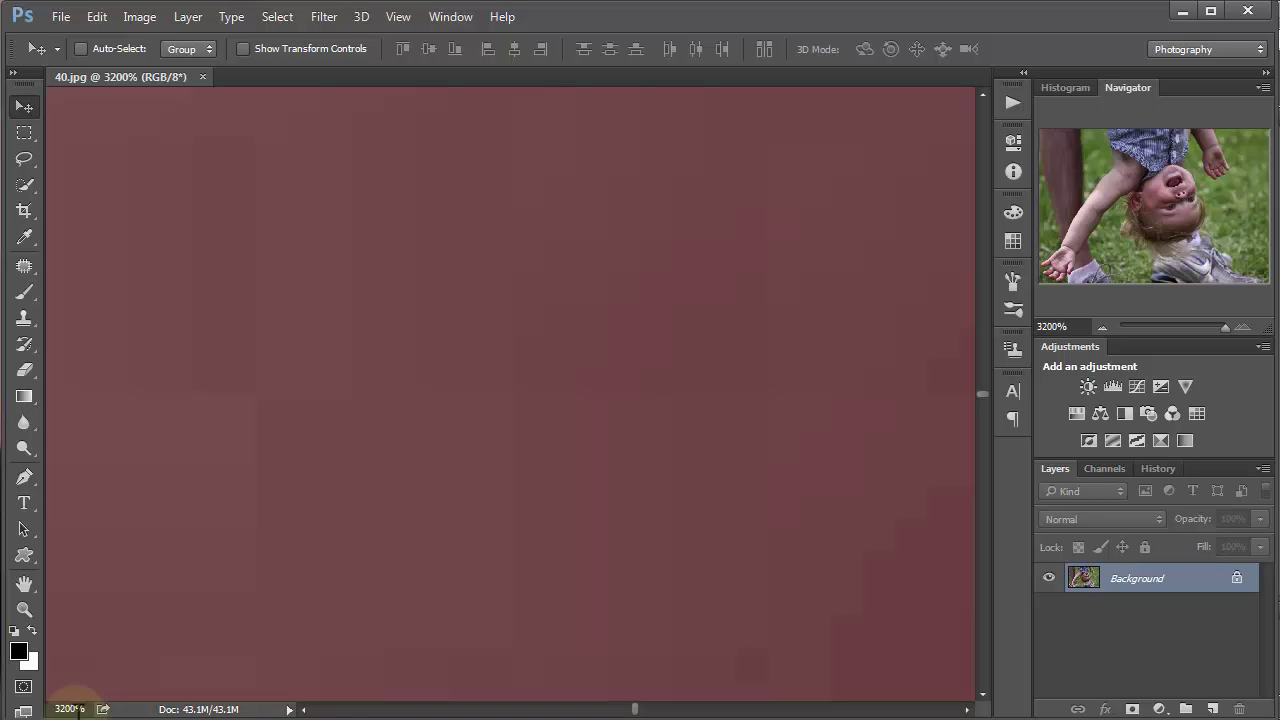
Zoom back out from 3200% through about 1000% until the face fills the window.
left_click(920, 452)
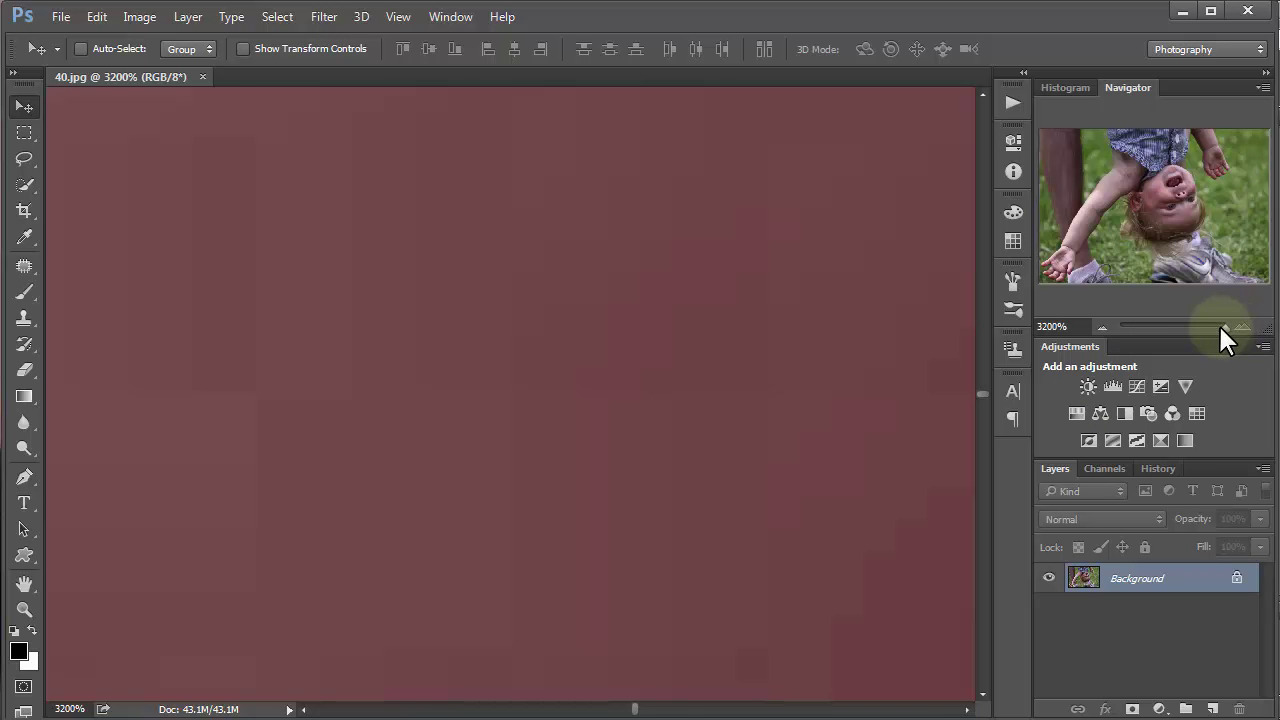
left_click_drag(1220, 326, 1208, 333)
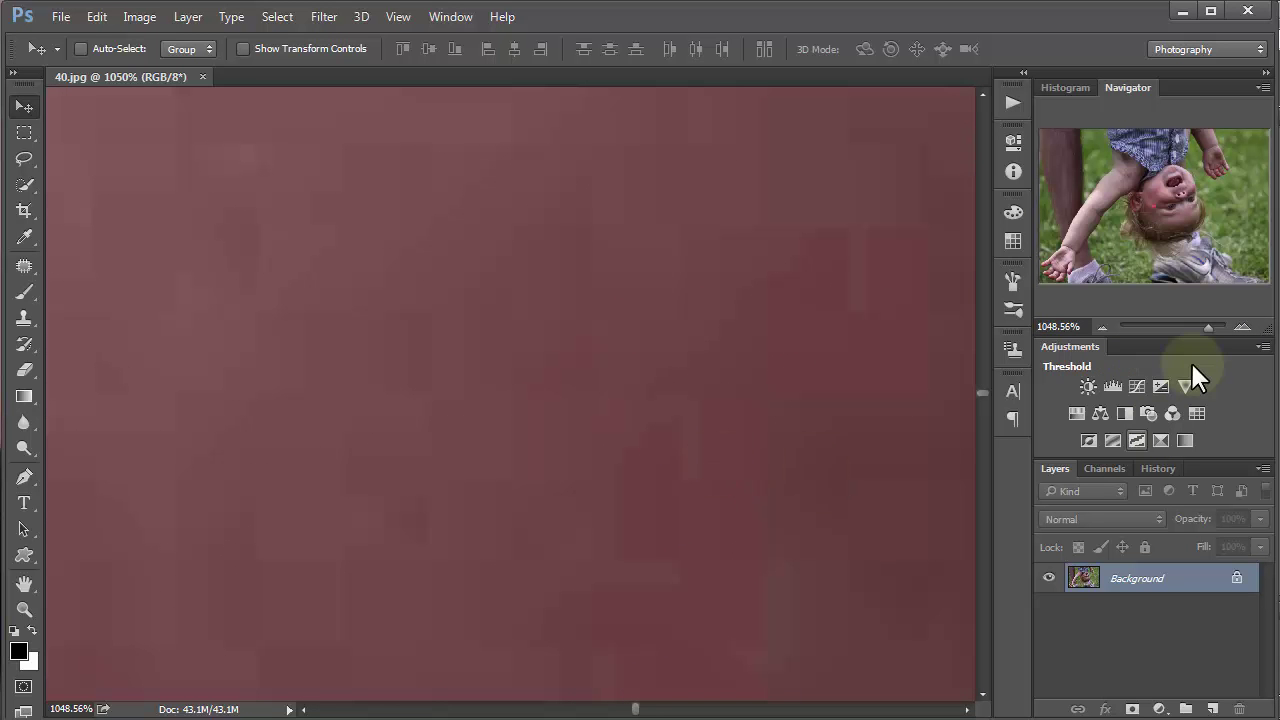
left_click_drag(1202, 324, 1160, 348)
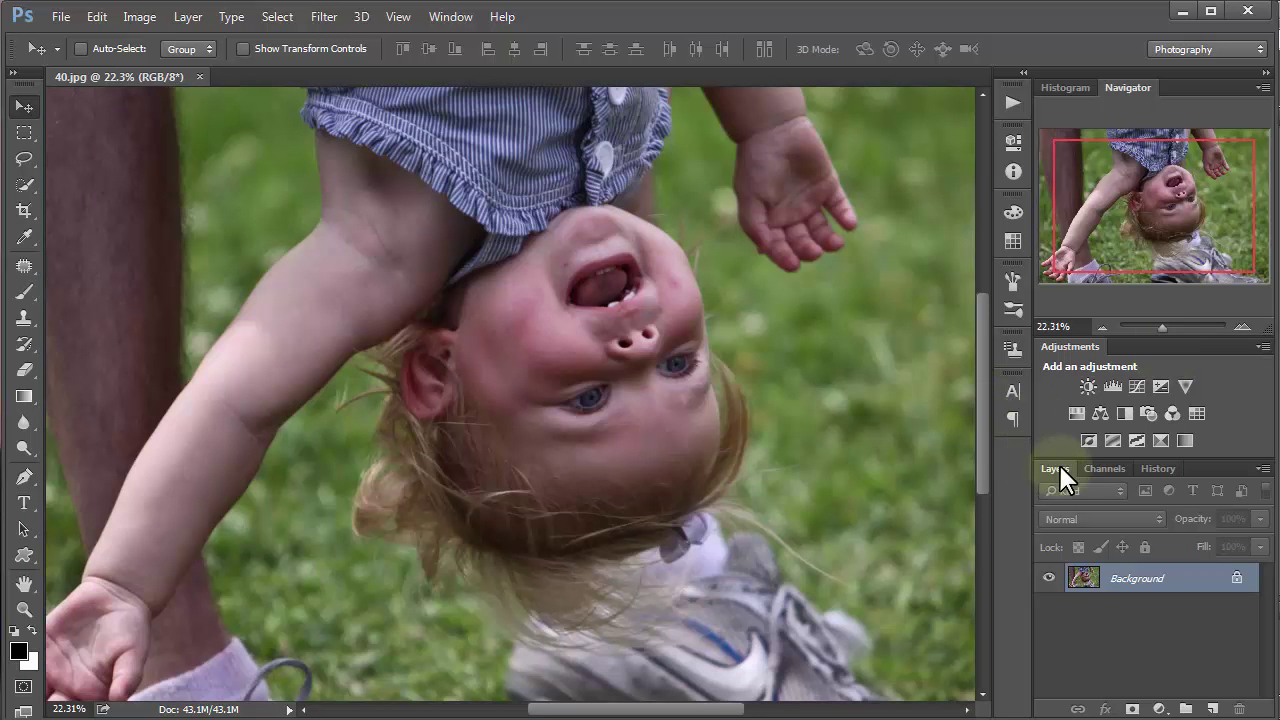
Enlarge the view slightly and move the Navigator view box up and right toward the face and raised hand.
left_click(1162, 326)
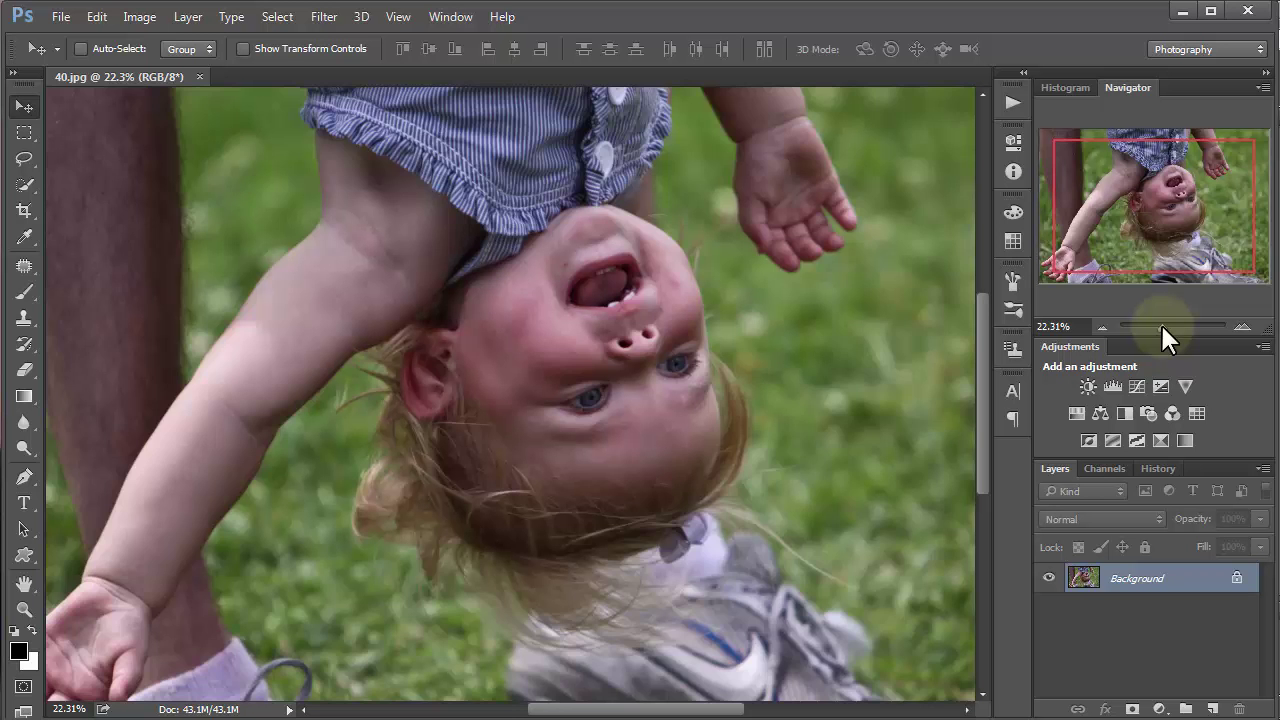
left_click_drag(1160, 322, 1159, 324)
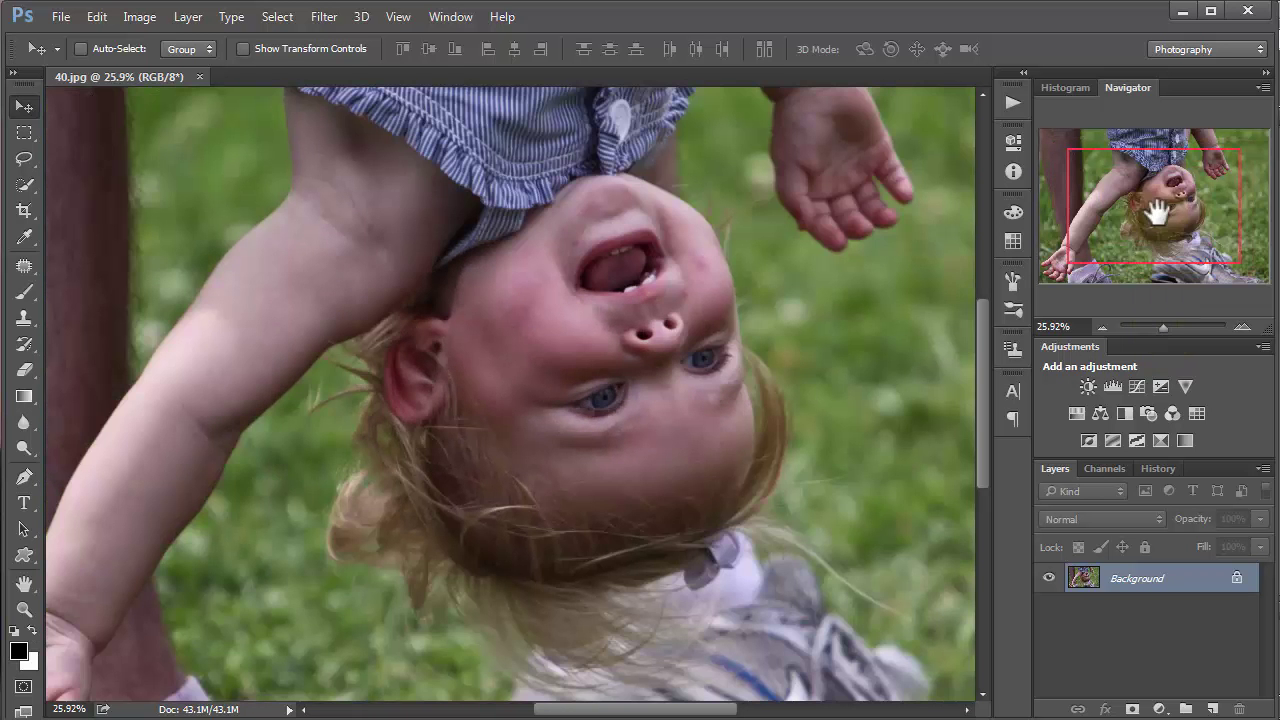
left_click_drag(1166, 228, 1184, 215)
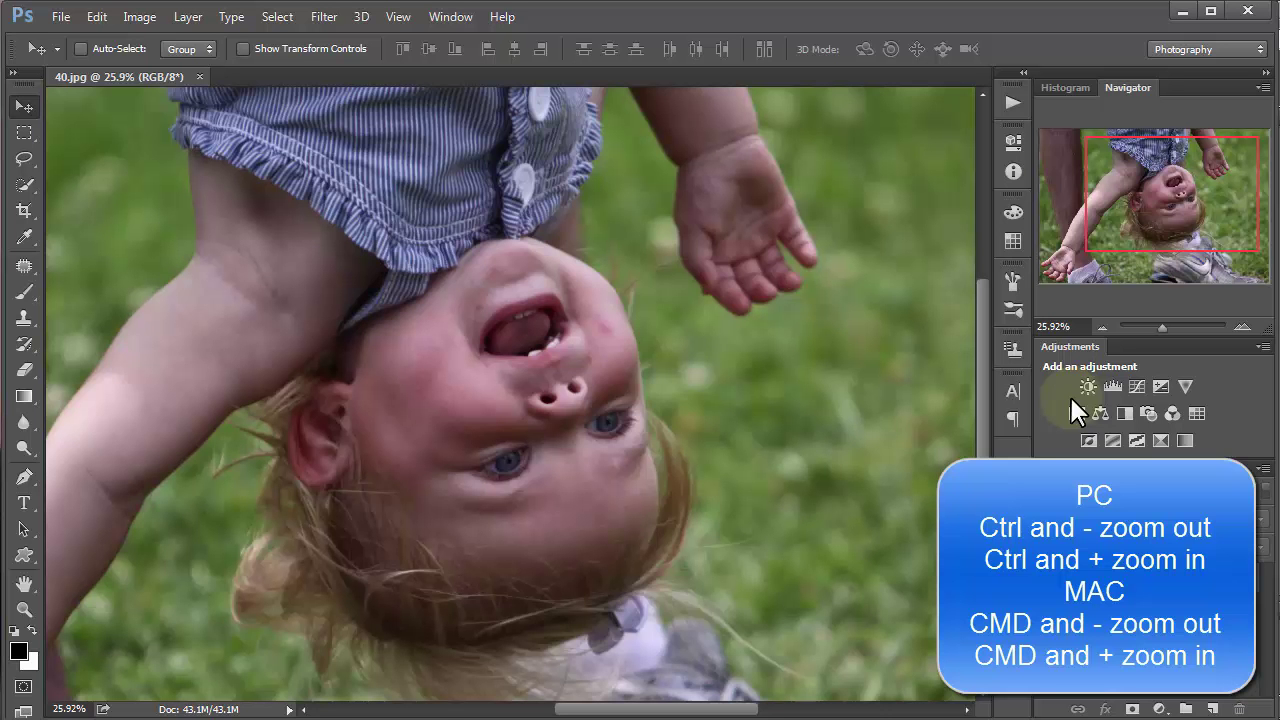
Zoom out with Ctrl+- through 4% down to the minimum 1.5%.
key("ctrl+minus")
key("ctrl+minus")
key("ctrl+minus")
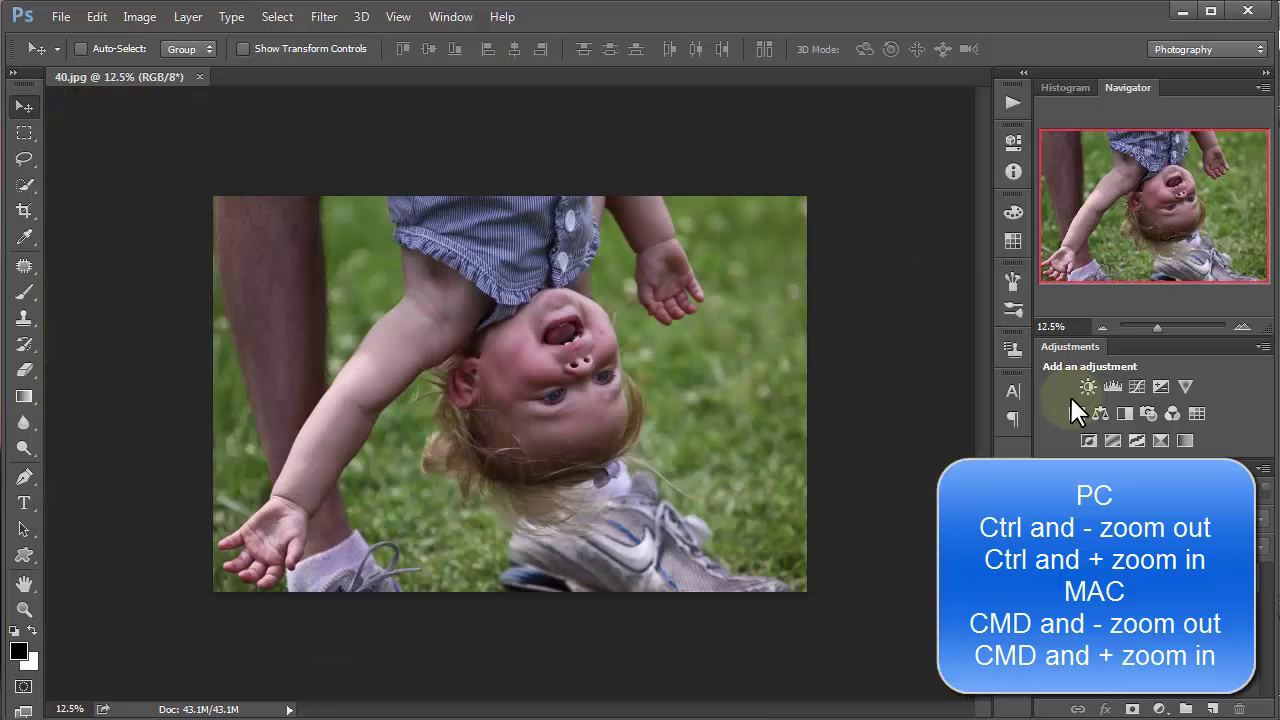
key("ctrl+minus")
key("ctrl+minus")
key("ctrl+minus")
key("ctrl+minus")
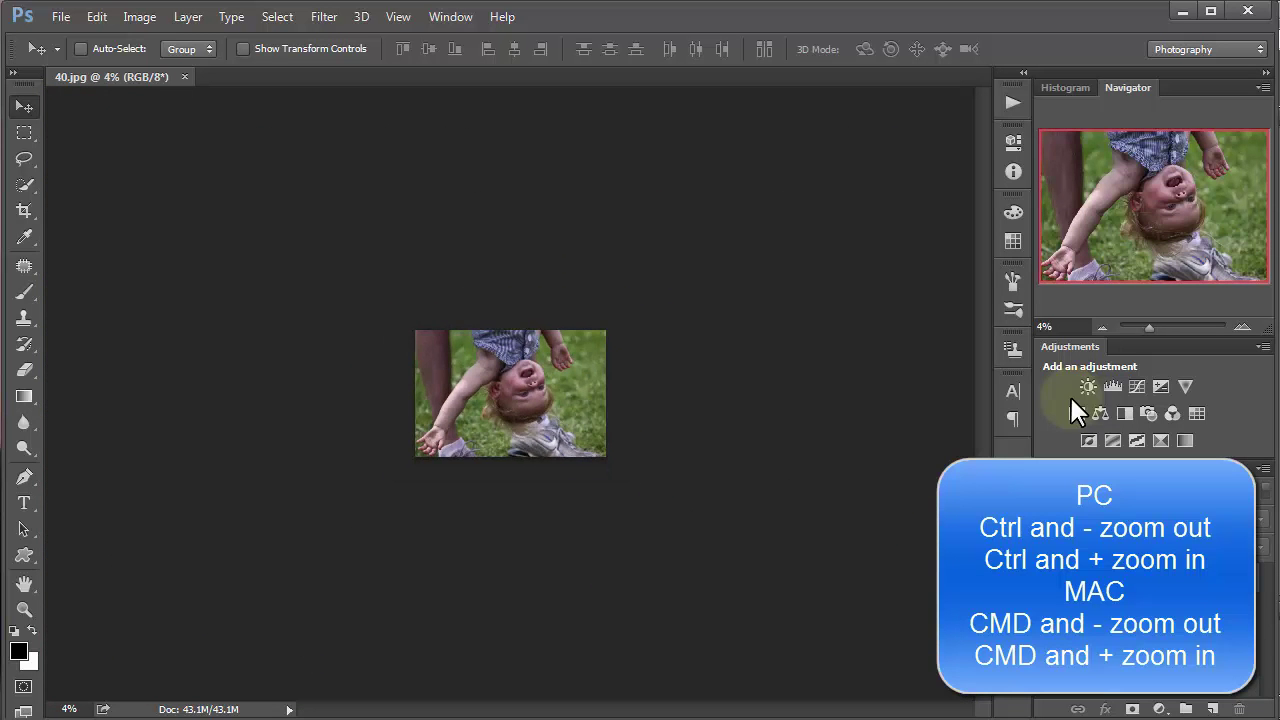
key("ctrl+minus")
key("ctrl+minus")
key("ctrl+minus")
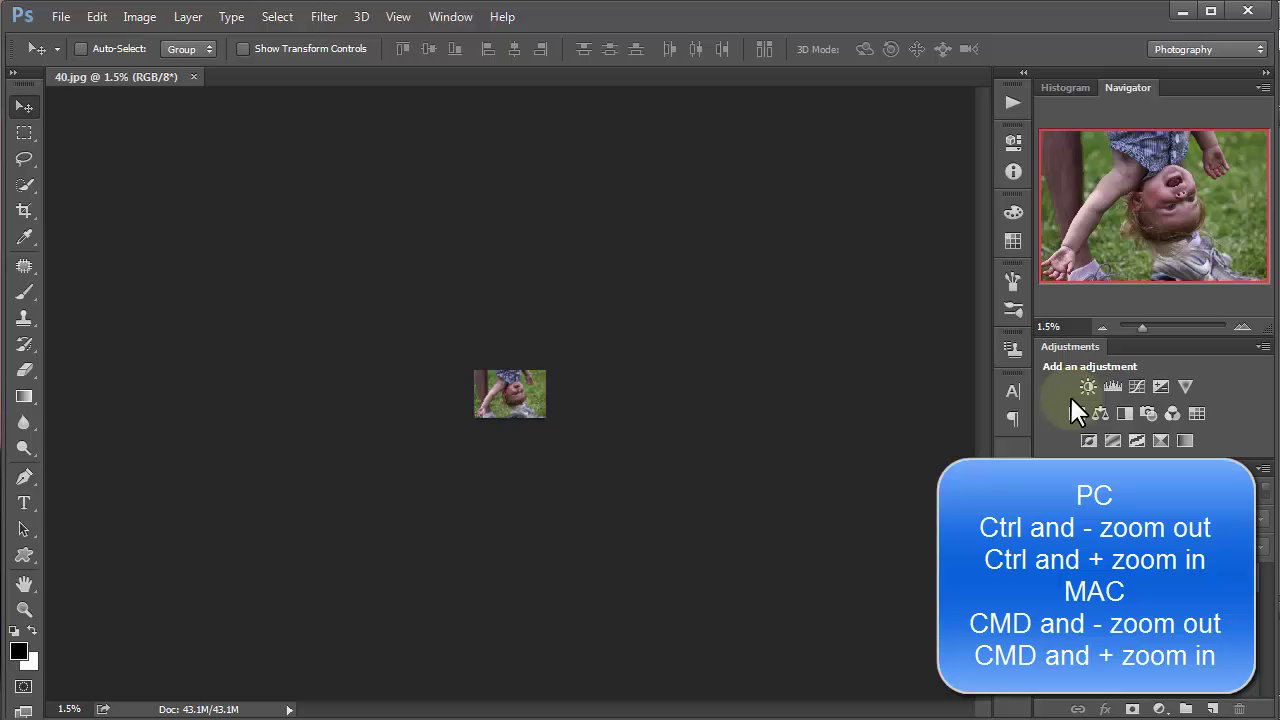
Zoom in with Ctrl++ from 12.5% up to 3200%, then back out to a 50% face close-up.
key("ctrl+plus")
key("ctrl+plus")
key("ctrl+plus")
key("ctrl+plus")
key("ctrl+plus")
key("ctrl+plus")
key("ctrl+plus")
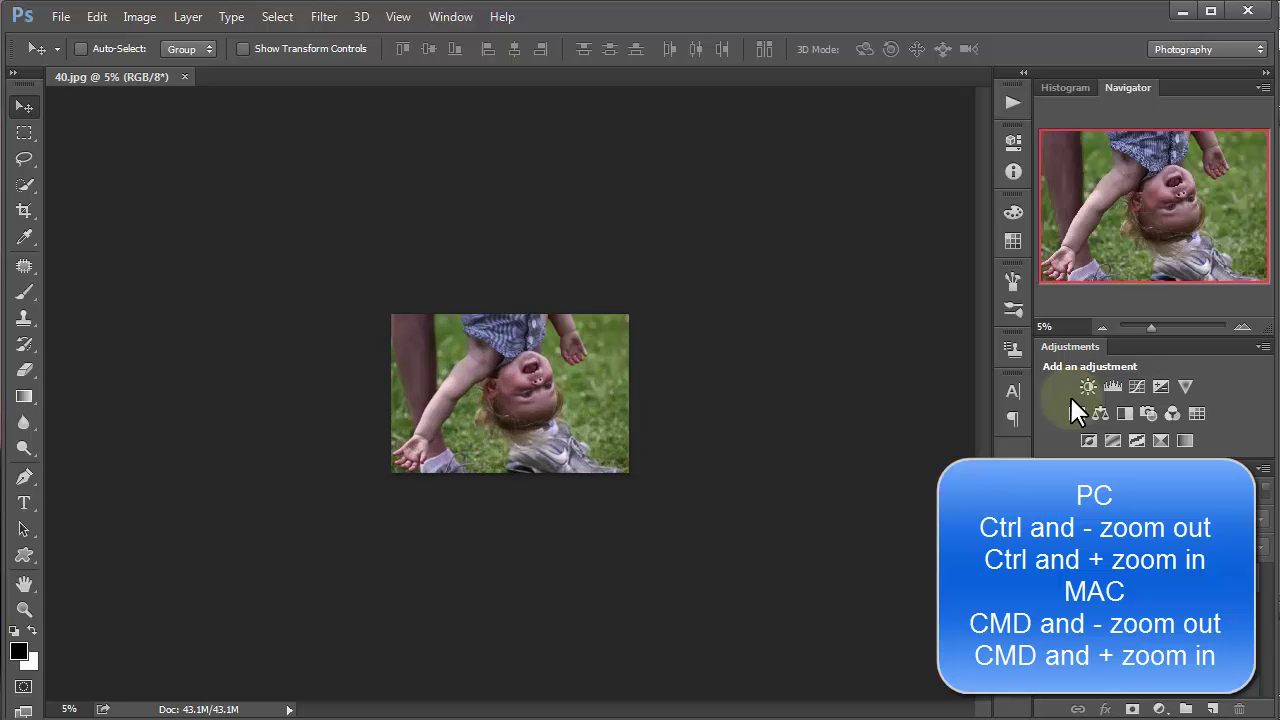
key("ctrl+plus")
key("ctrl+plus")
key("ctrl+plus")
key("ctrl+plus")
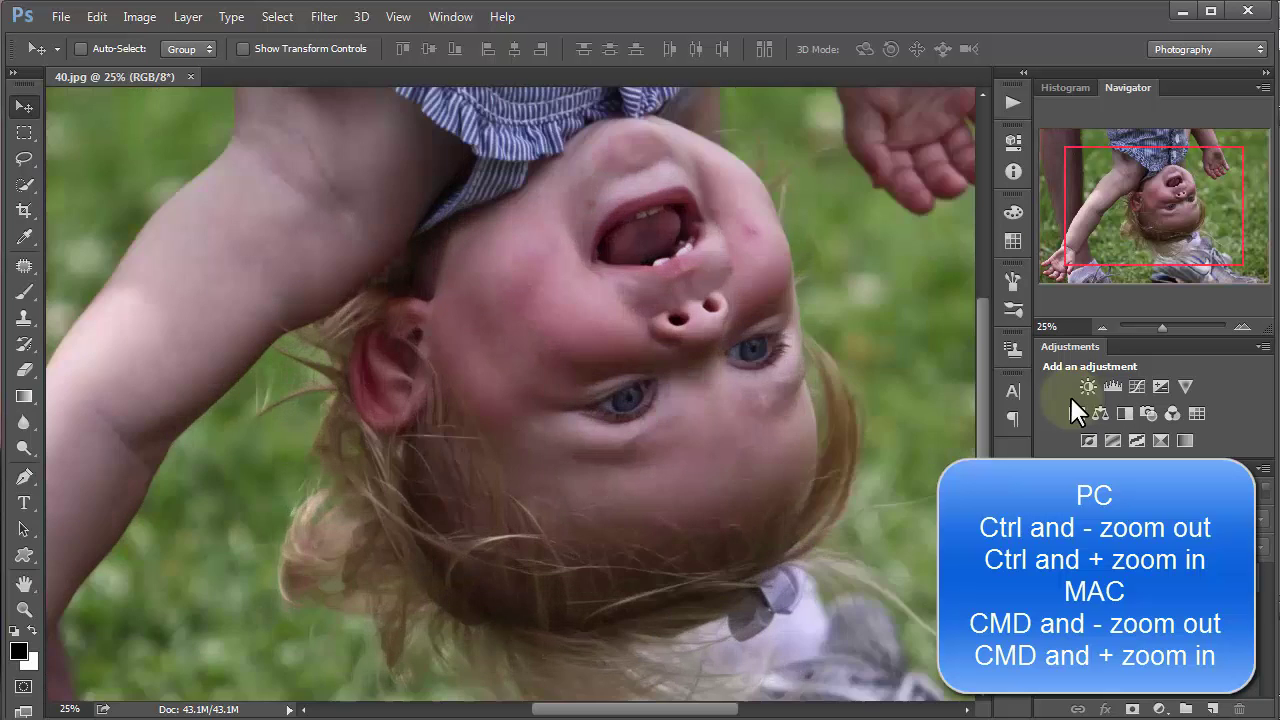
key("ctrl+plus")
key("ctrl+plus")
key("ctrl+plus")
key("ctrl+plus")
key("ctrl+plus")
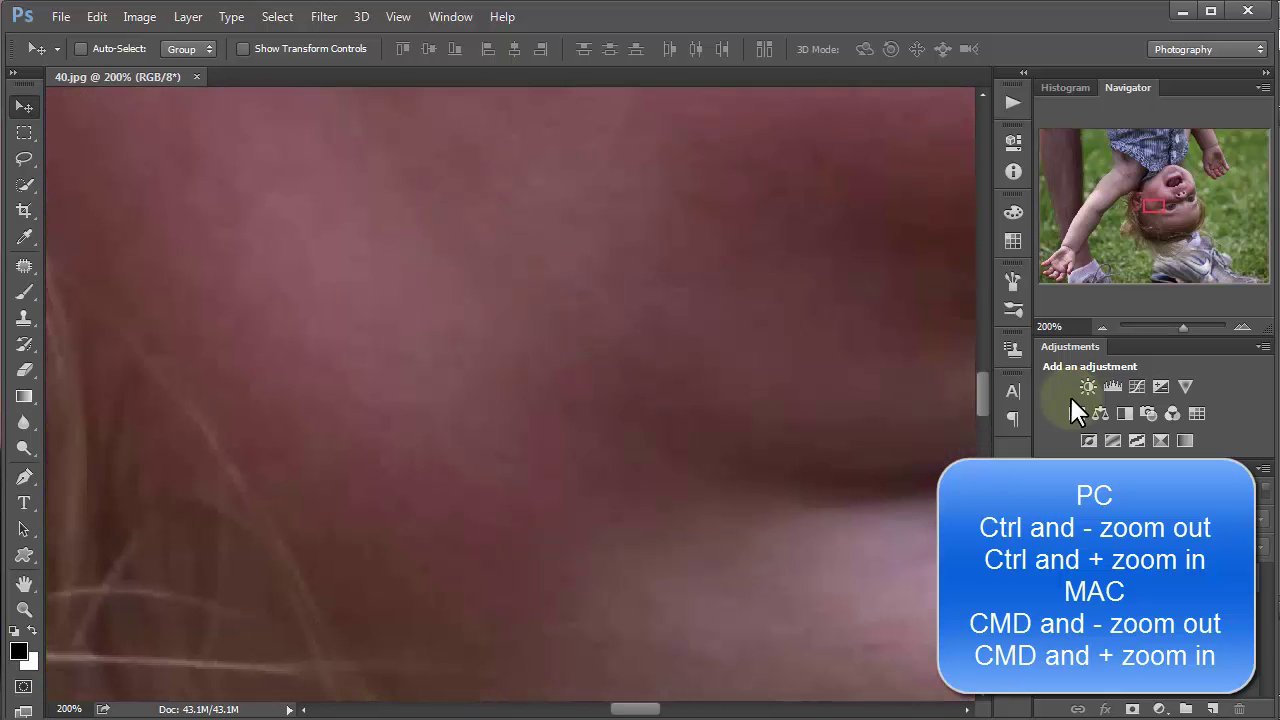
key("ctrl+plus")
key("ctrl+plus")
key("ctrl+plus")
key("ctrl+plus")
key("ctrl+plus")
key("ctrl+plus")
key("ctrl+plus")
key("ctrl+plus")
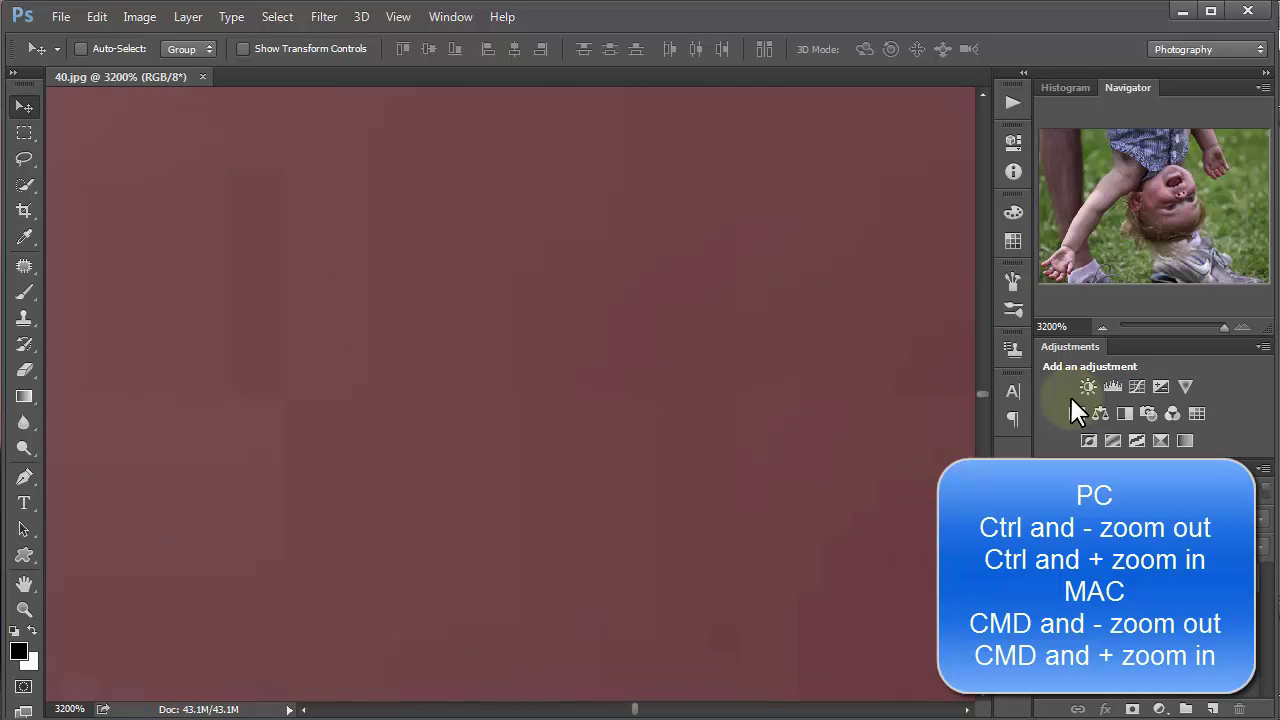
key("ctrl+minus")
key("ctrl+minus")
key("ctrl+minus")
key("ctrl+minus")
key("ctrl+minus")
key("ctrl+minus")
key("ctrl+minus")
key("ctrl+minus")
key("ctrl+minus")
key("ctrl+minus")
key("ctrl+minus")
key("ctrl+minus")
key("ctrl+minus")
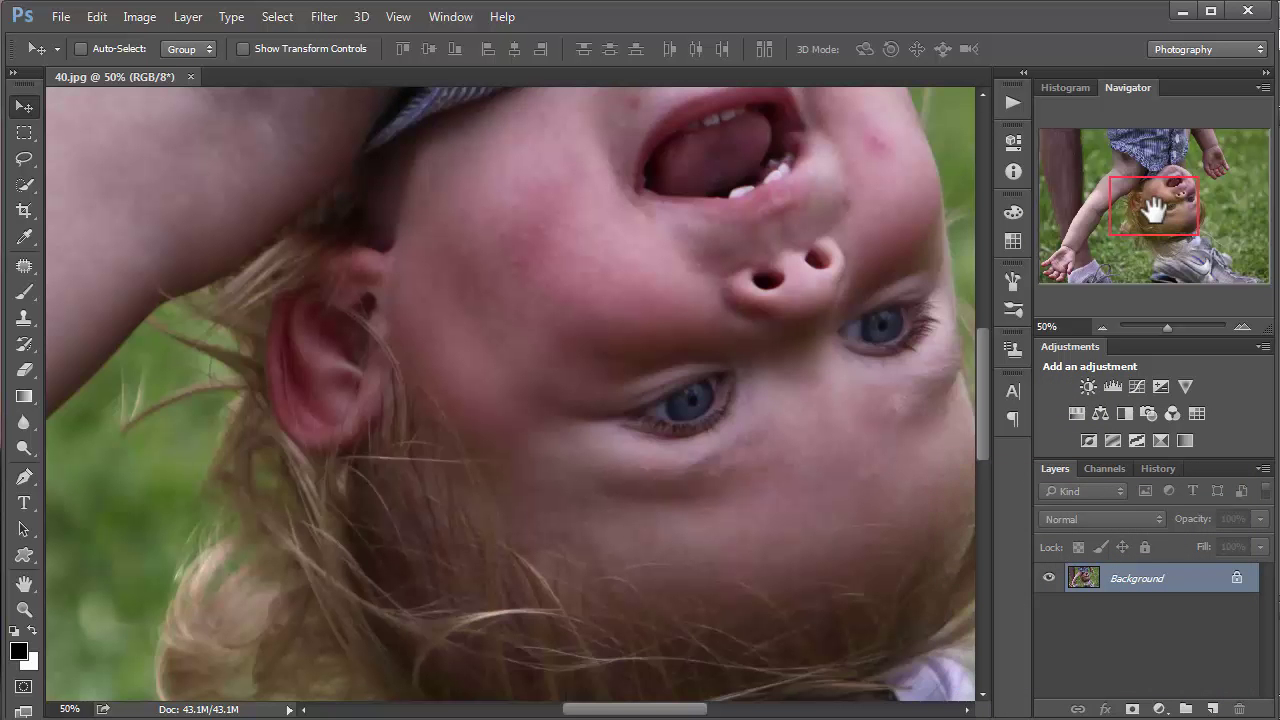
Pan the magnified view up to the mouth and hand, then left to the ear and hair.
mouse_move(1155, 210)
left_mouse_down()
mouse_move(1166, 194)
mouse_move(1143, 210)
mouse_move(1169, 192)
mouse_move(1168, 210)
left_mouse_up()
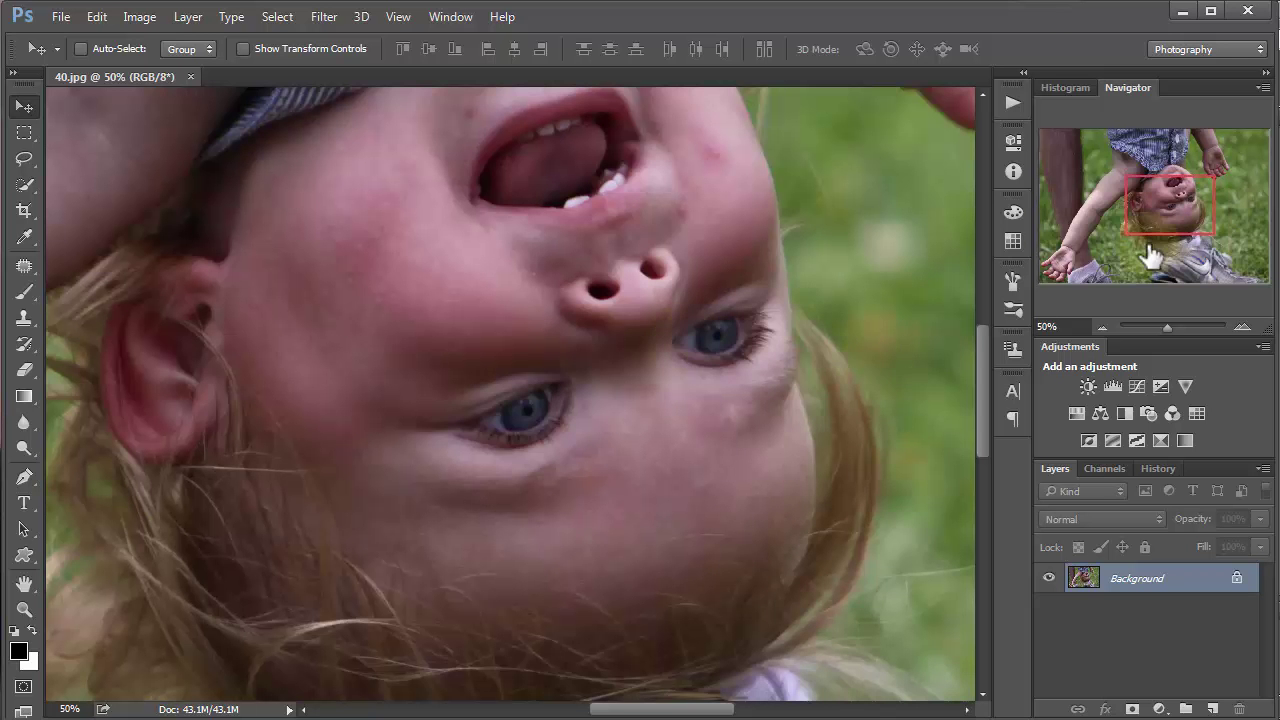
mouse_move(1169, 207)
left_mouse_down()
mouse_move(1153, 200)
mouse_move(1155, 222)
mouse_move(1146, 180)
mouse_move(1146, 201)
left_mouse_up()
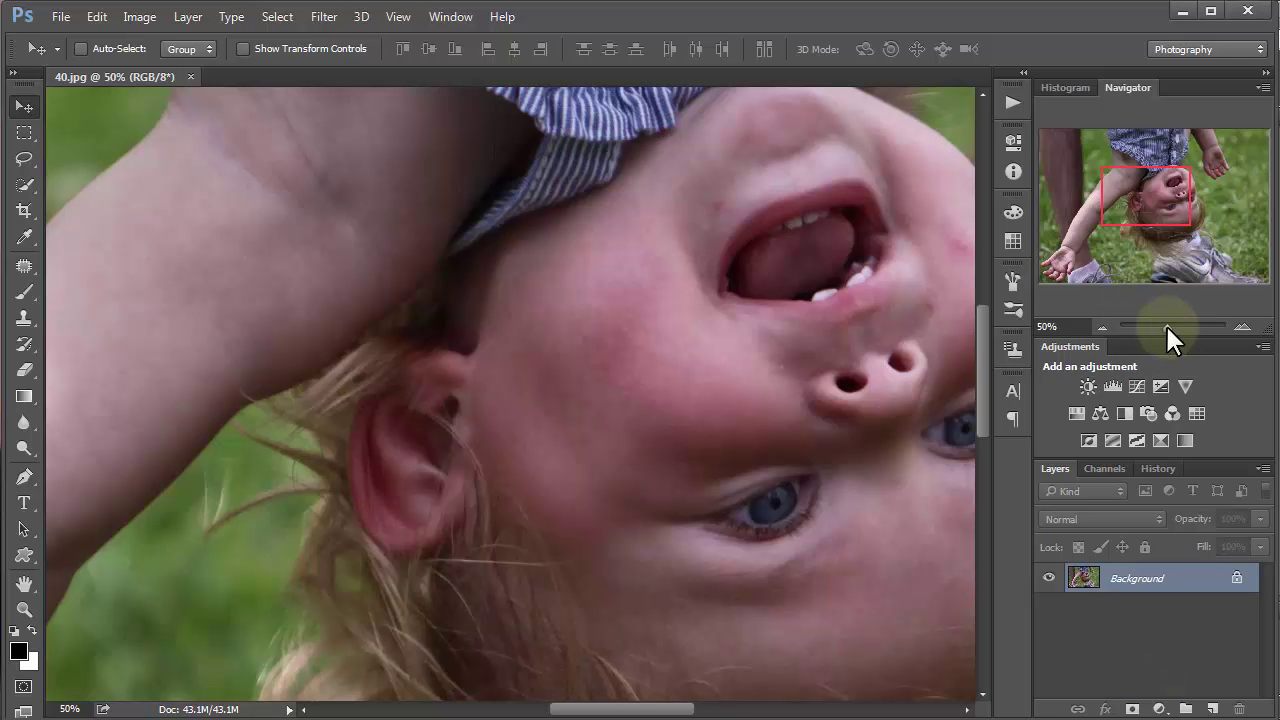
Set the Navigator zoom to 33.29% so the whole face and shoulders fit.
left_click_drag(1165, 323, 1163, 323)
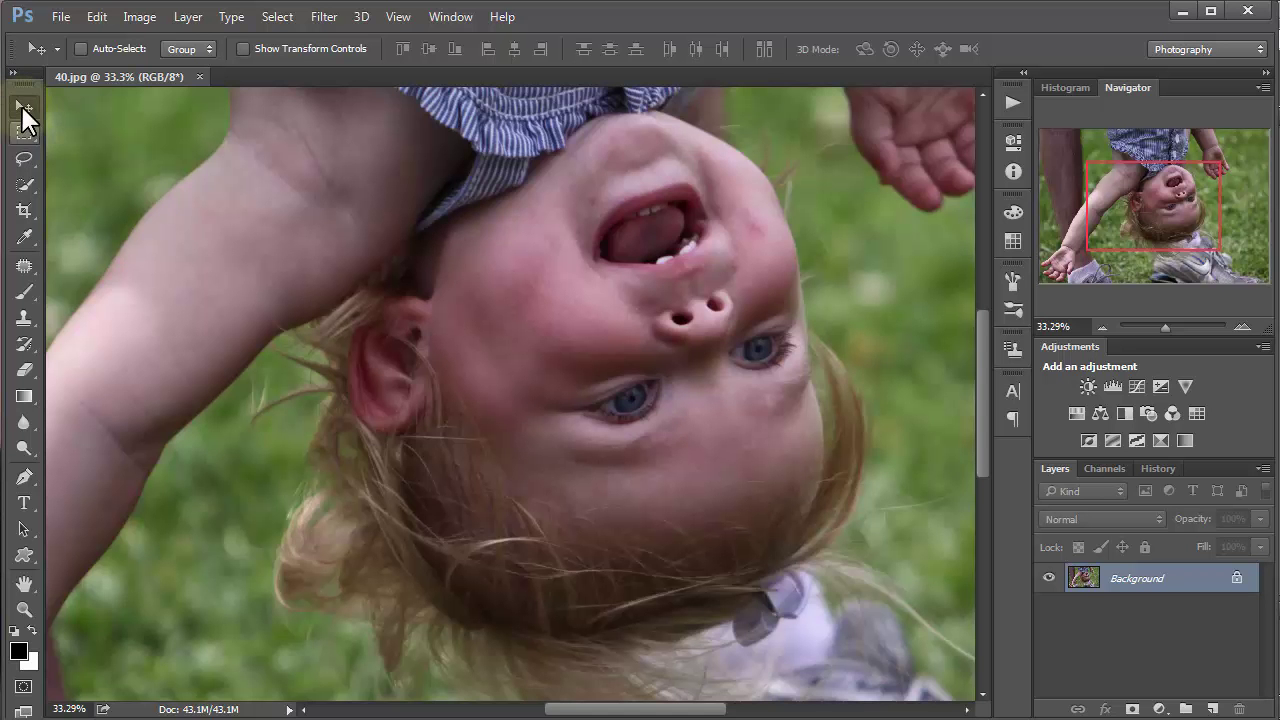
Select the Background layer and duplicate it into a new Layer 1 with Ctrl+J.
left_click(392, 279)
left_click(511, 259)
left_click(458, 222)
left_click(612, 244)
left_click(1092, 580)
left_click(1238, 578)
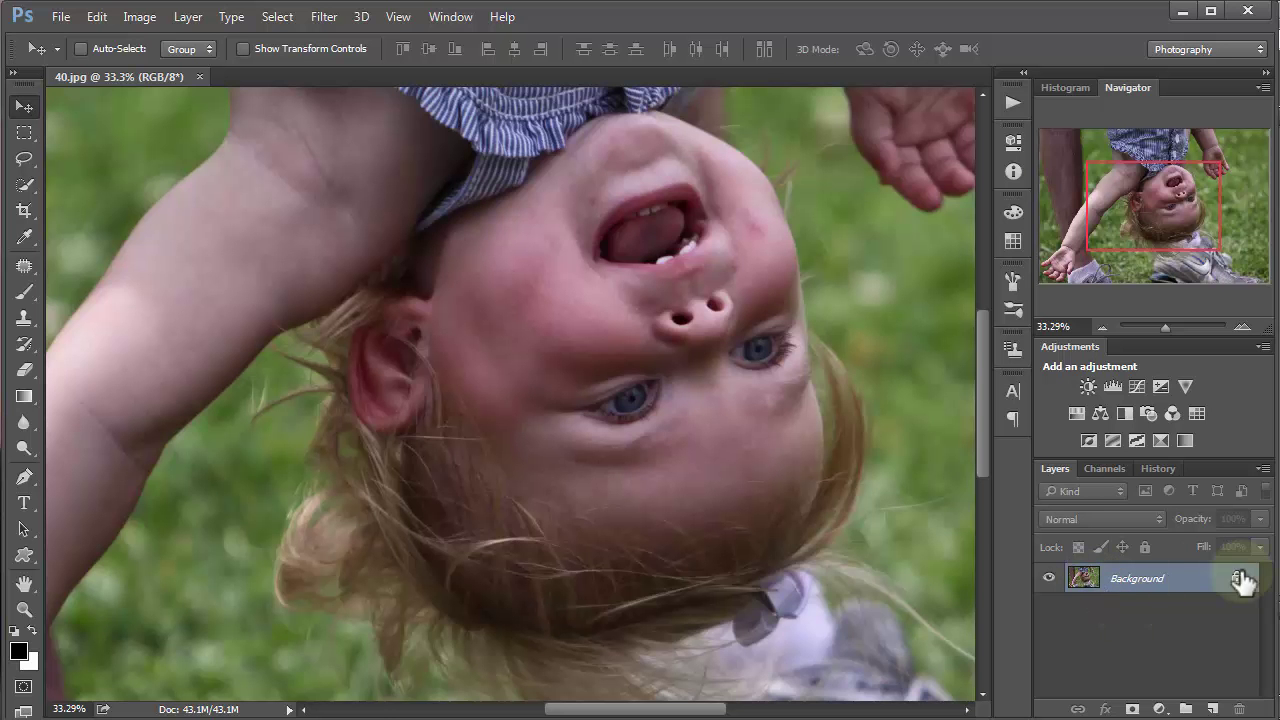
left_click(1130, 588)
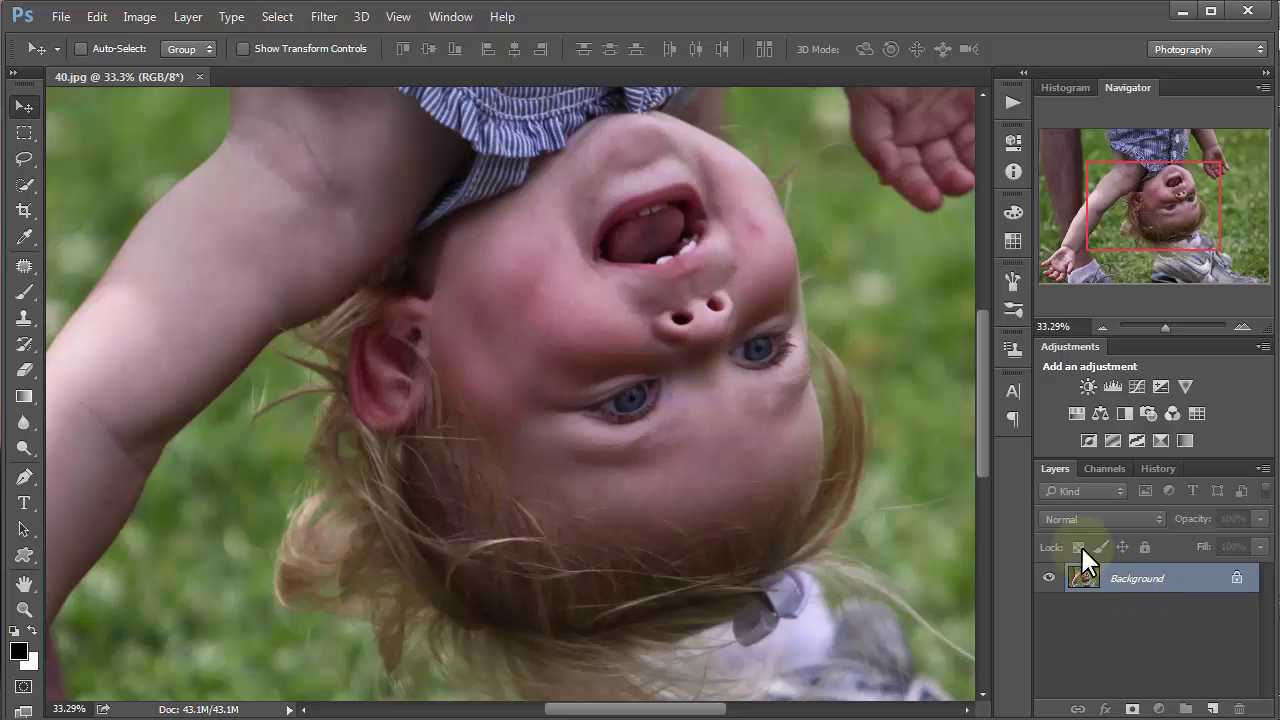
left_click(1126, 580)
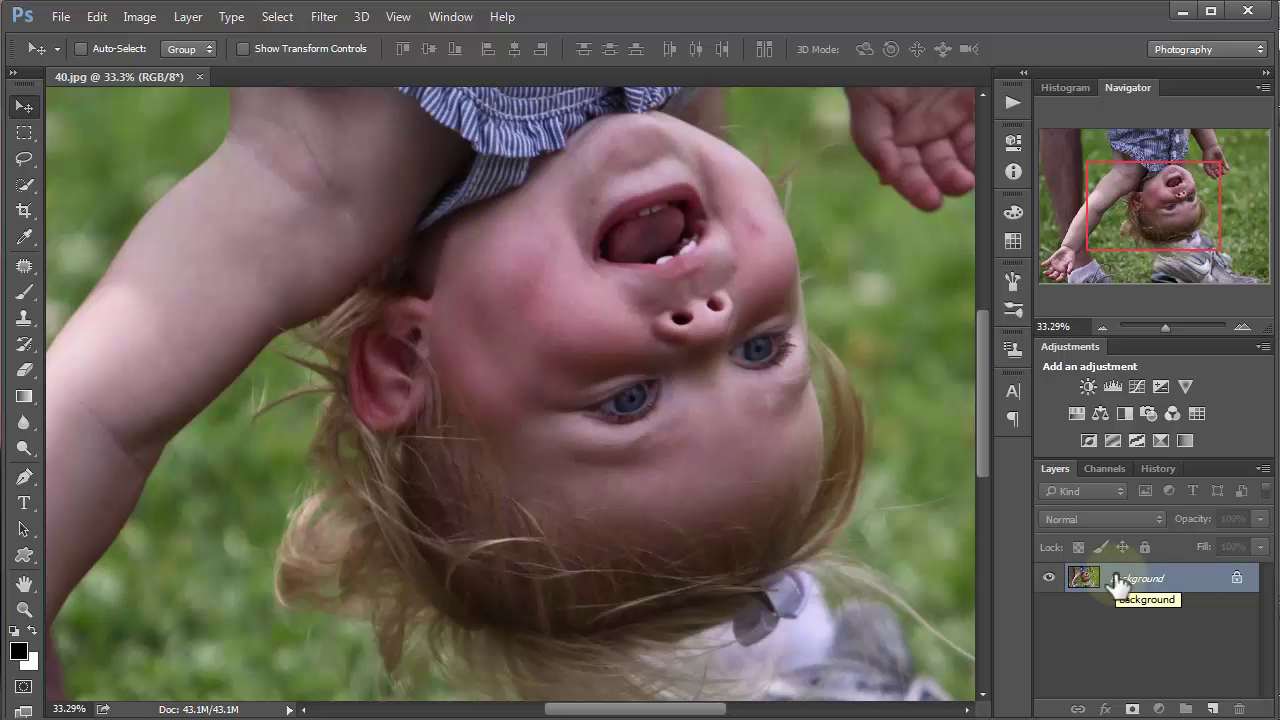
key("ctrl+j")
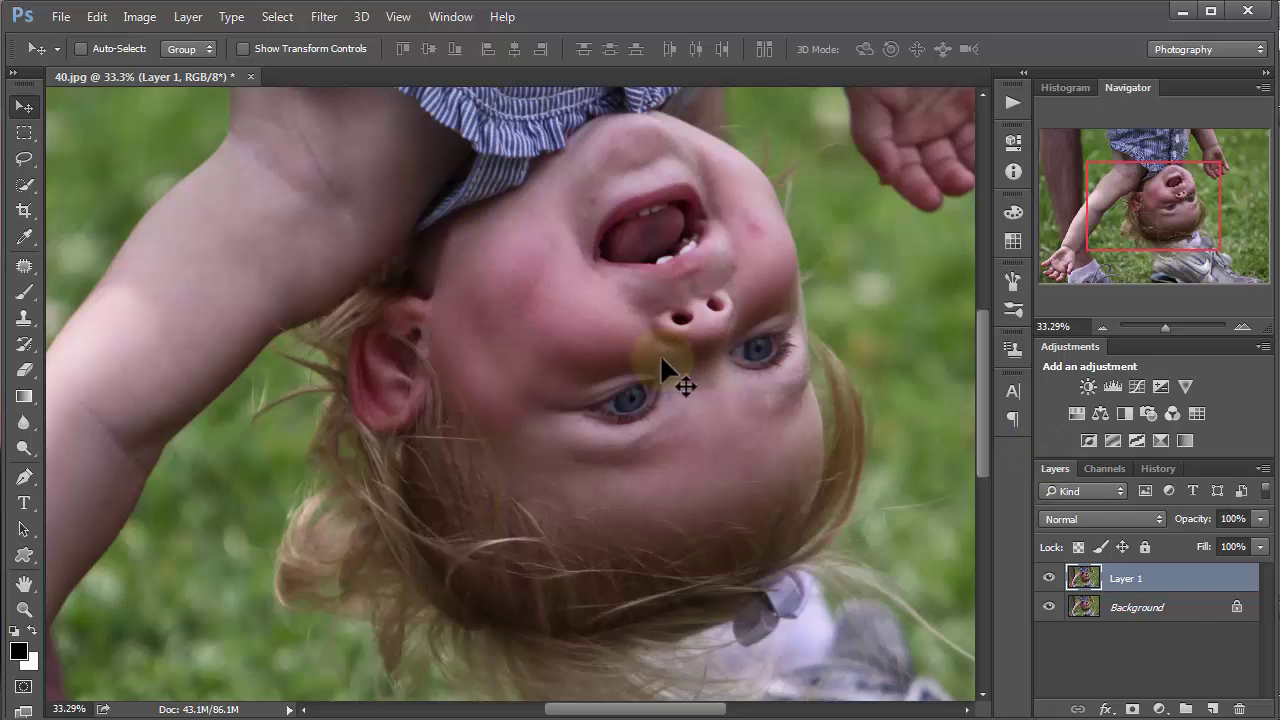
Delete everything outside an elliptical circle around the face on Layer 1, then hide the Background.
left_click_drag(24, 132, 130, 148)
left_click_drag(410, 192, 858, 636)
left_click(281, 17)
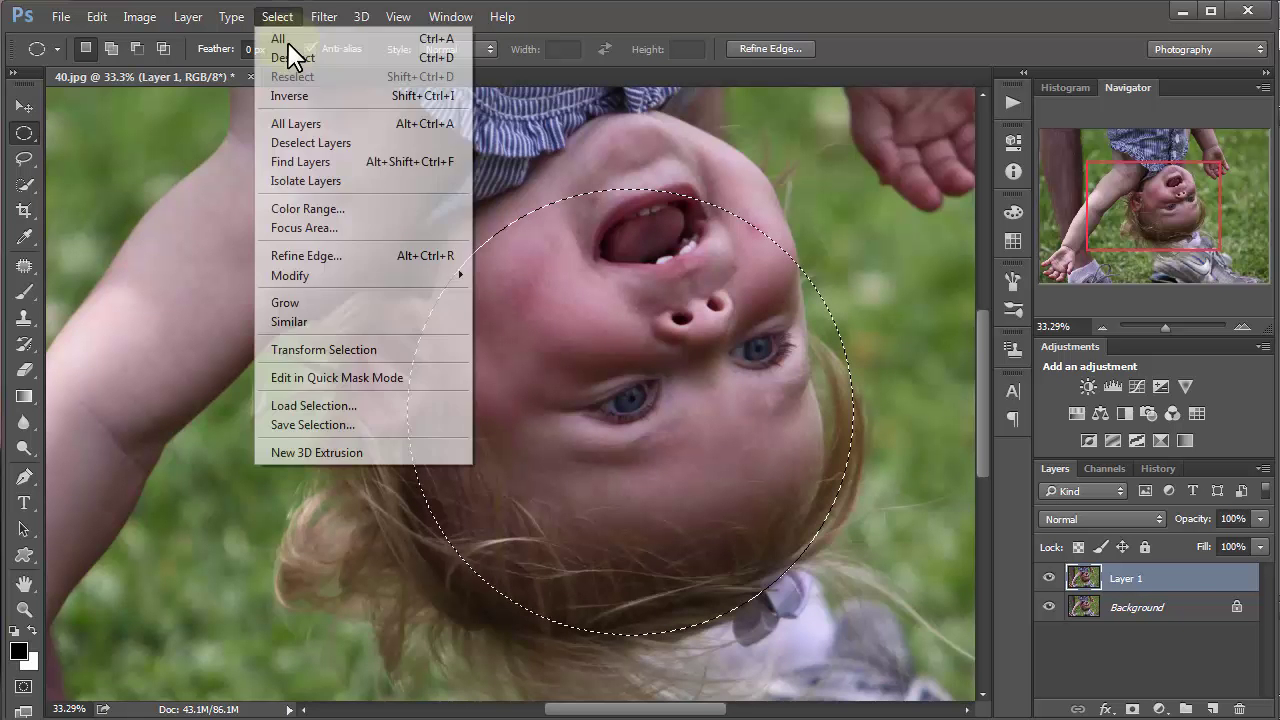
left_click(310, 97)
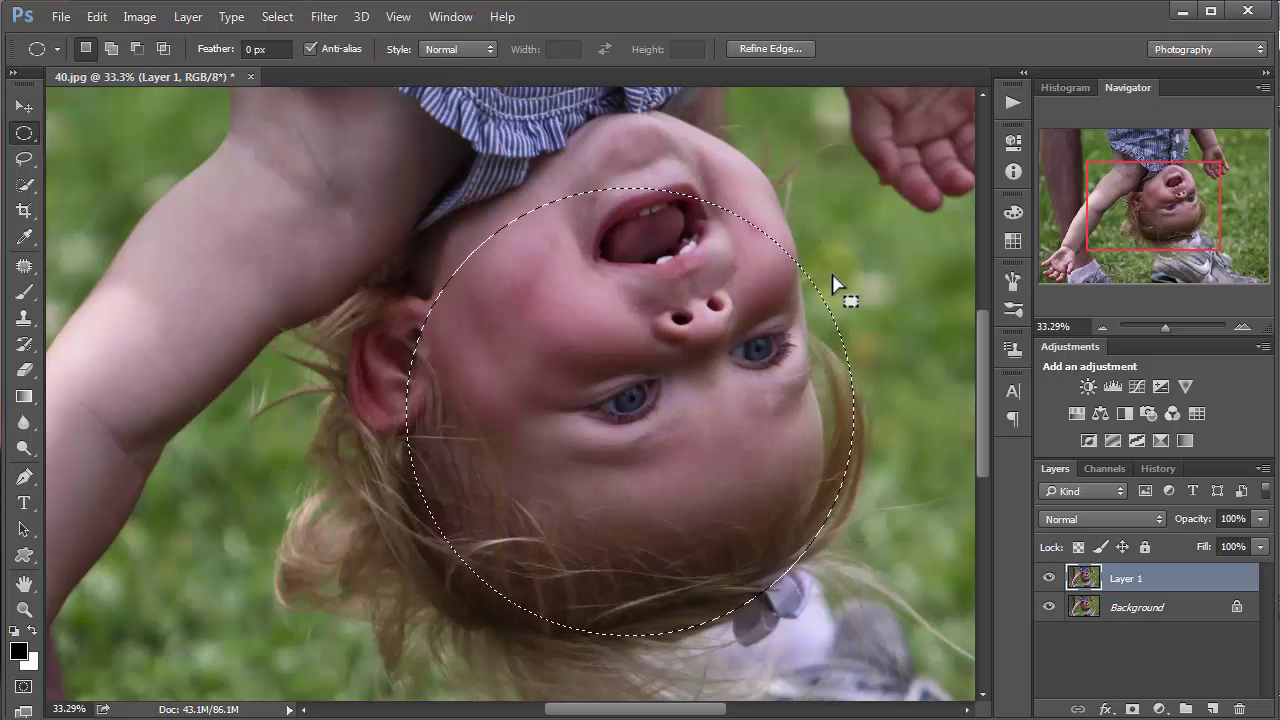
key("Delete")
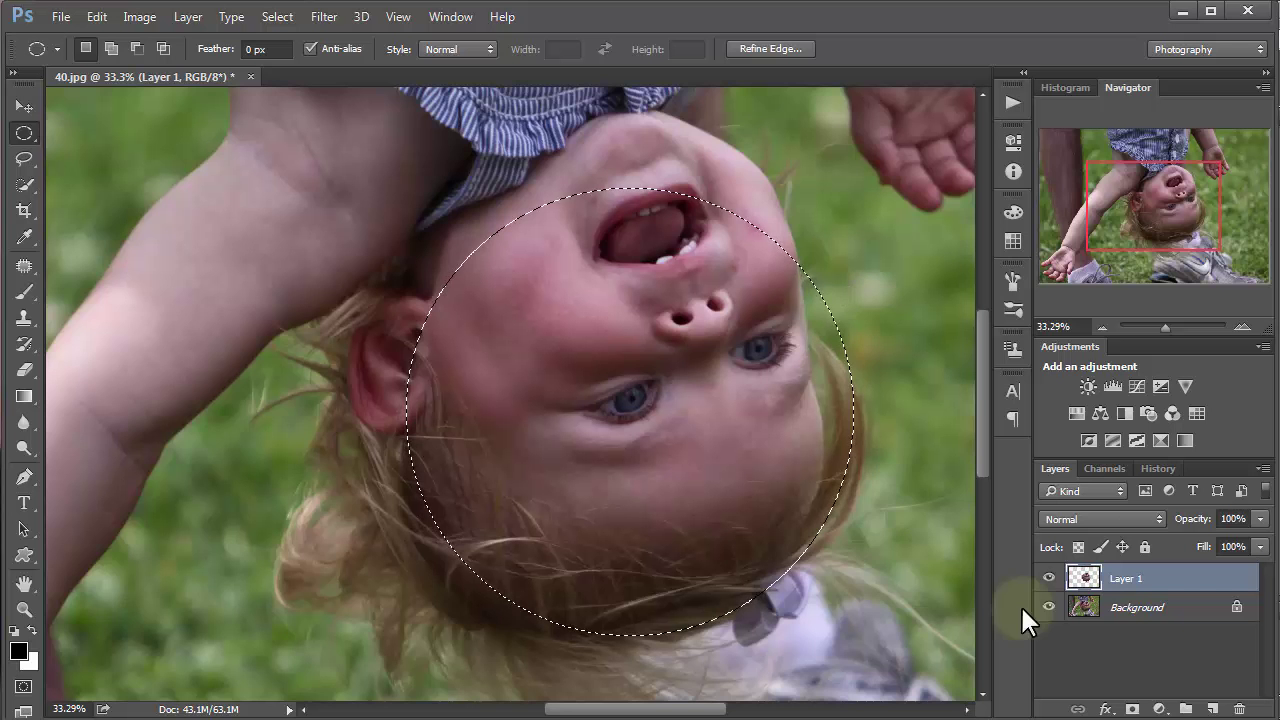
left_click(1048, 607)
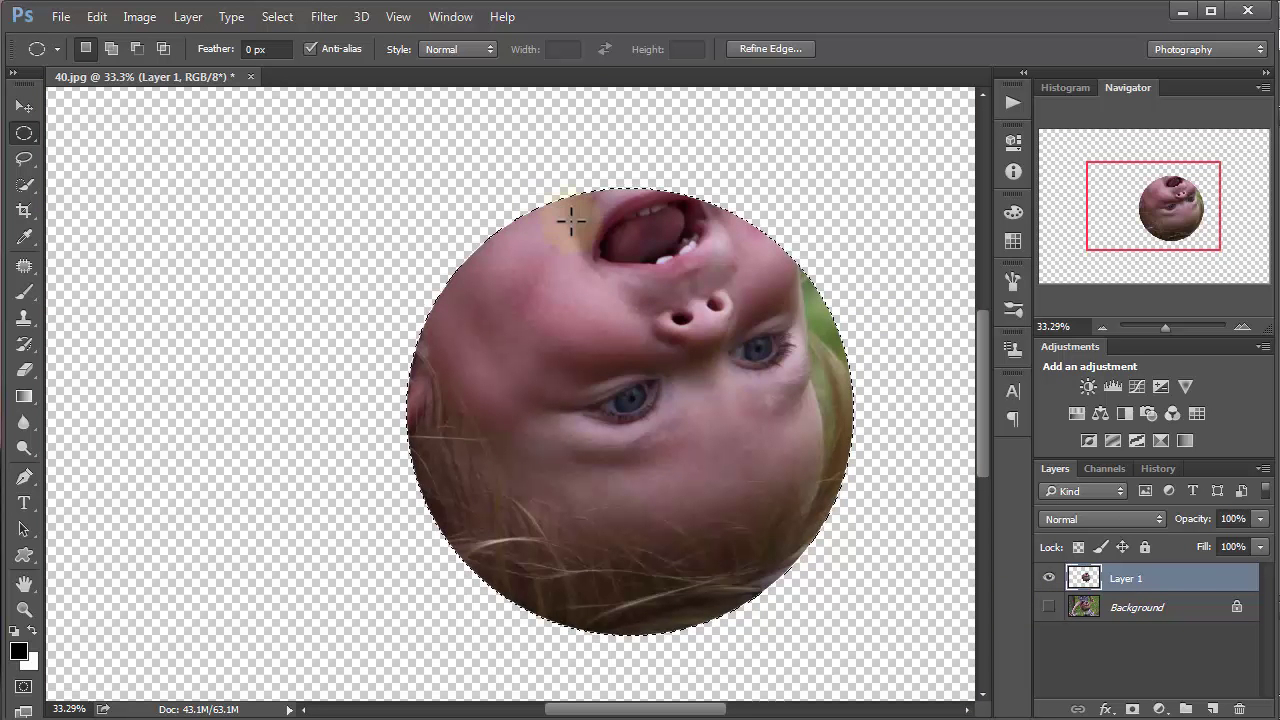
Deselect and toggle Layer 1 and Background visibility to compare the cutout with the original.
key("ctrl+d")
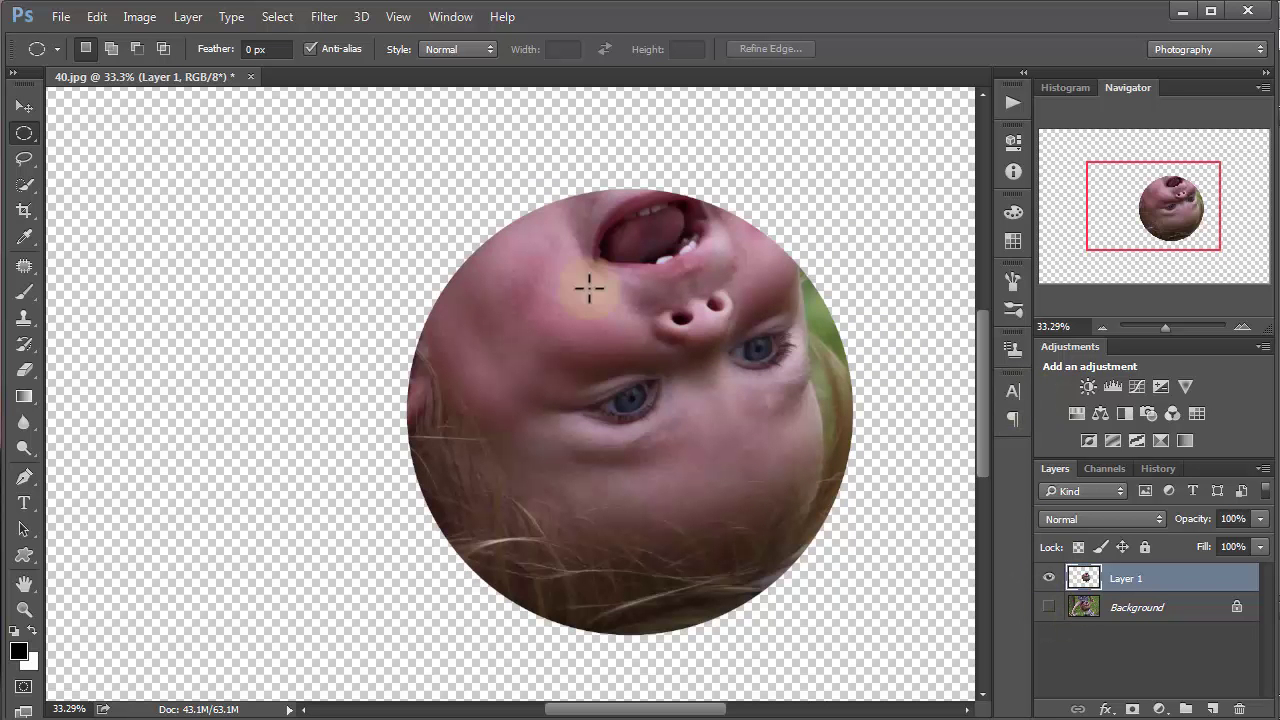
left_click(1049, 578)
left_click(1049, 606)
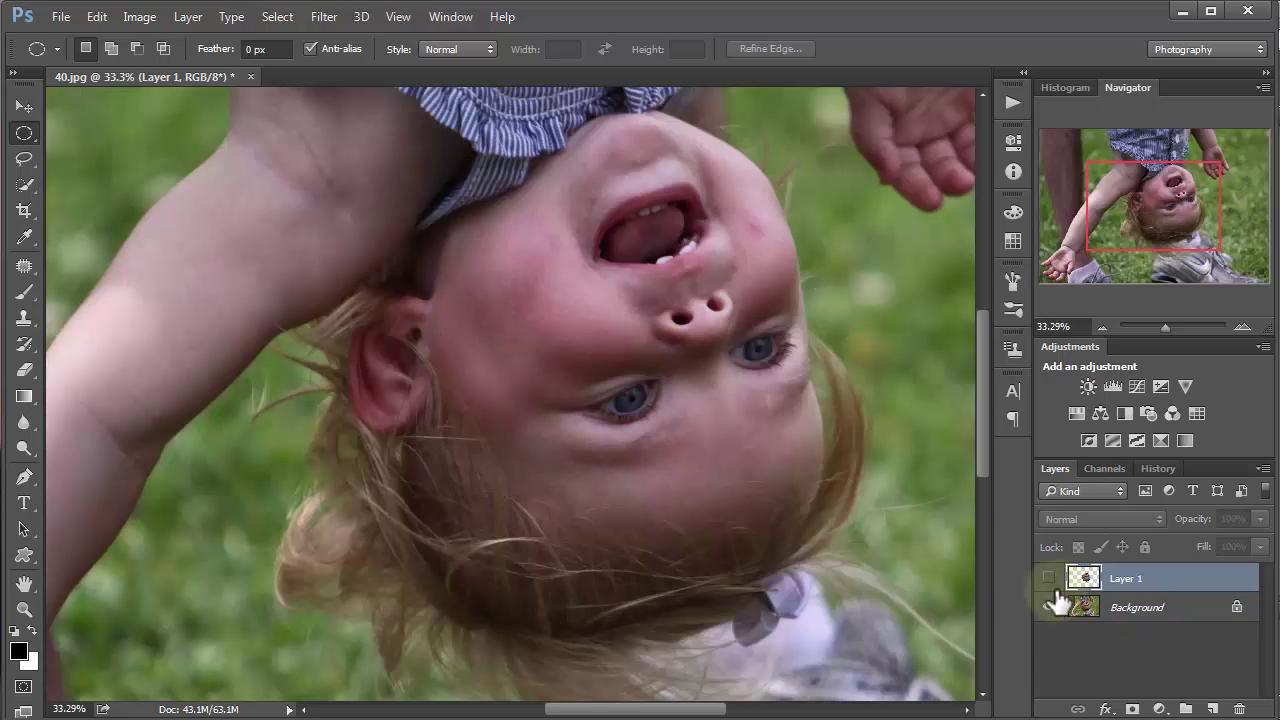
left_click(1049, 578)
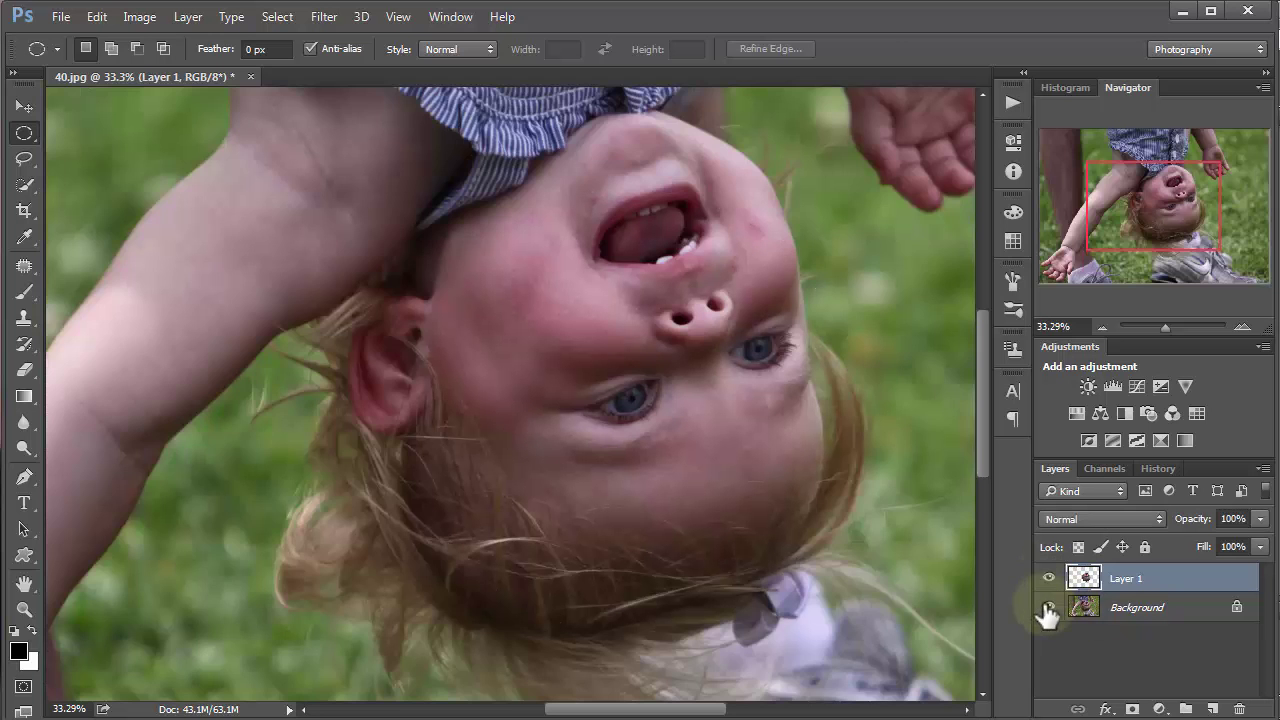
left_click(1049, 606)
Move the face circle on Layer 1 to a new spot, leaving the Background hidden.
left_click(25, 106)
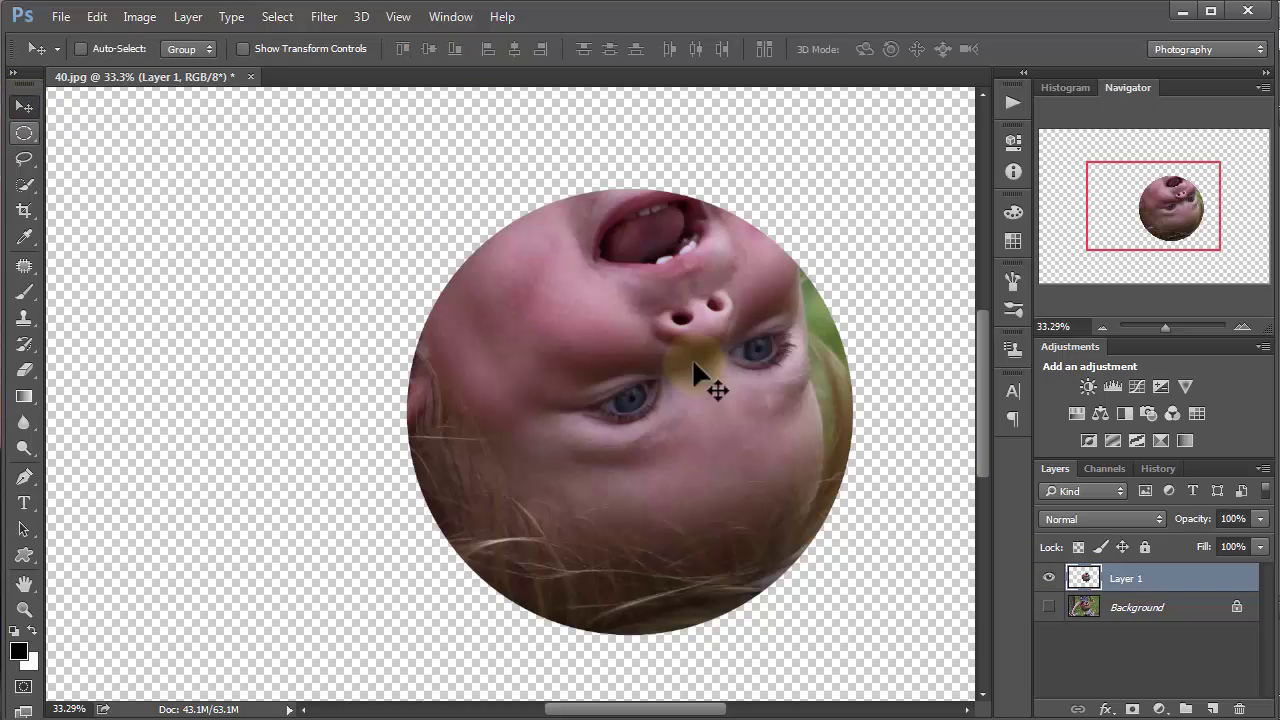
left_click(1049, 578)
left_click(1049, 606)
left_click_drag(651, 334, 233, 268)
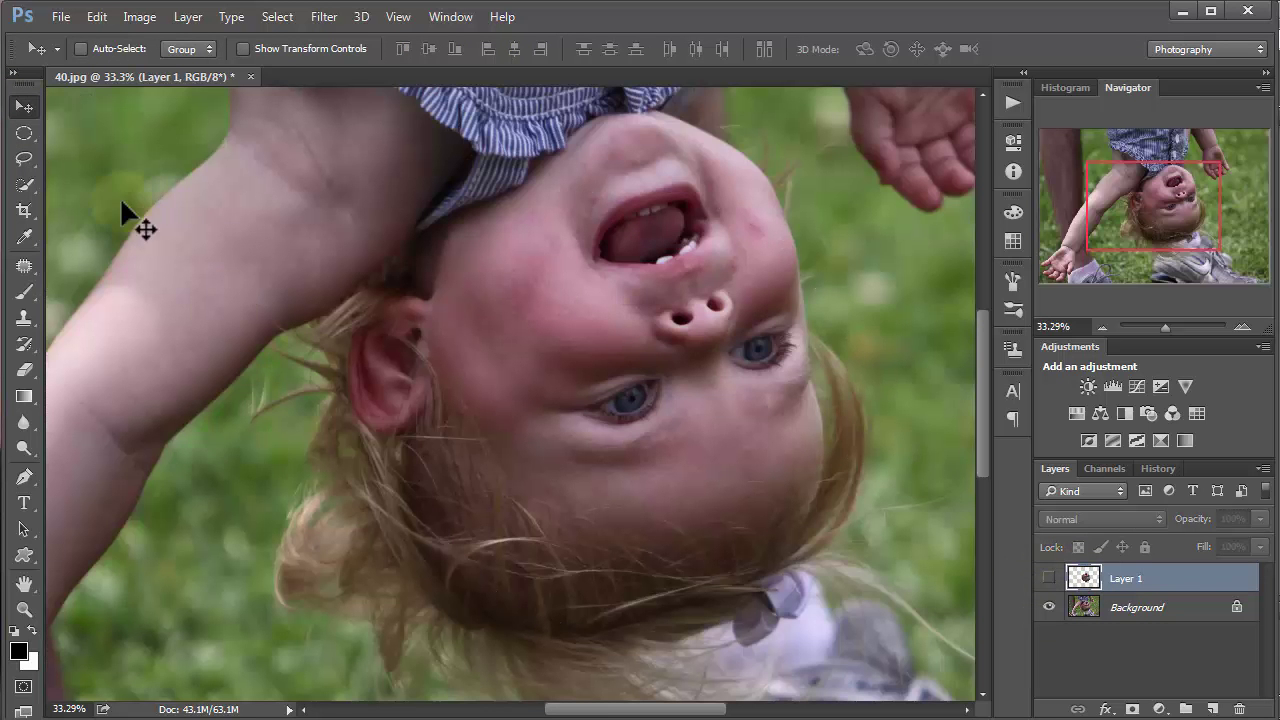
left_click(1049, 578)
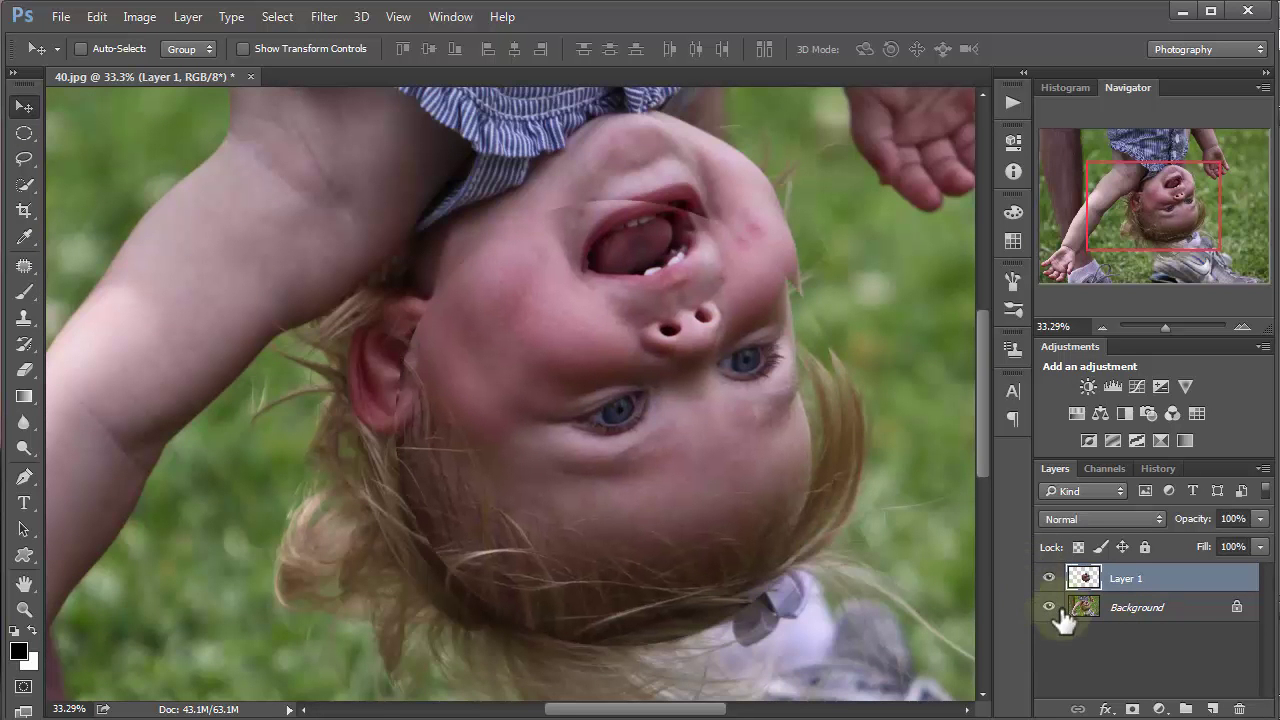
left_click(1049, 607)
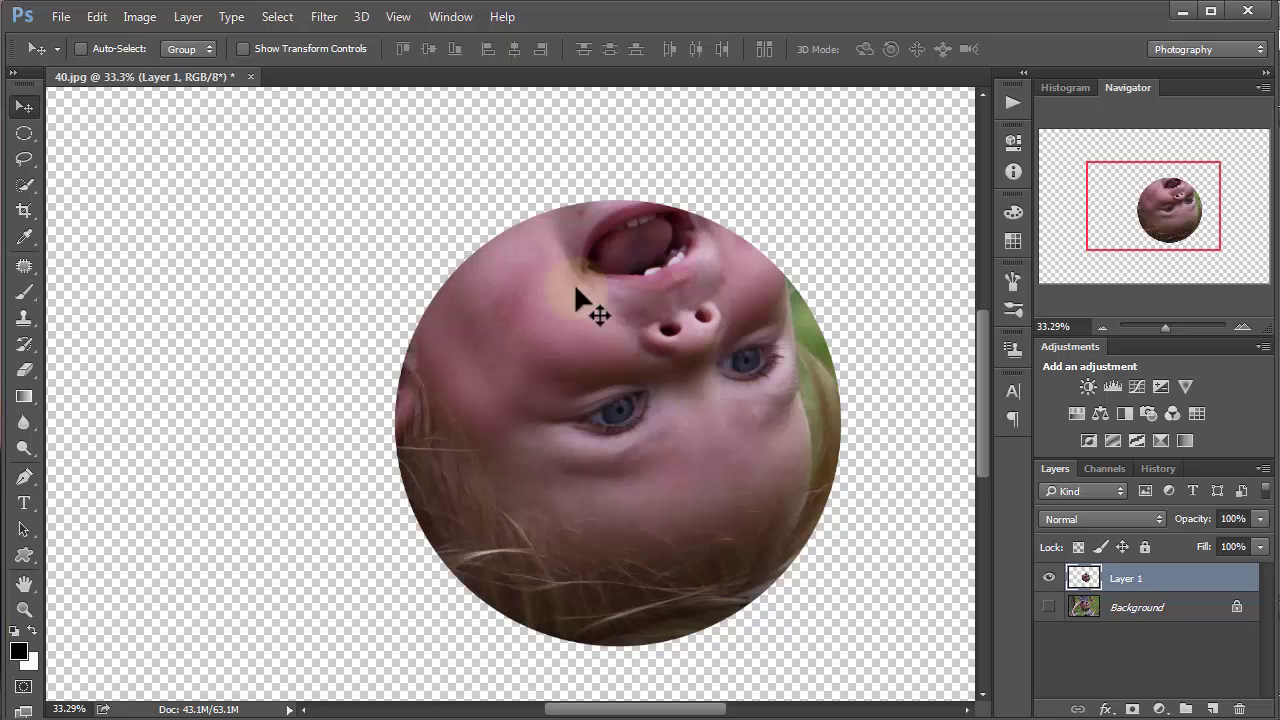
left_click(638, 353)
left_click(556, 348)
Drag the Layer 1 face circle around, show the Background layer, and realign the circle over the face.
left_click(574, 335)
left_click_drag(575, 339, 727, 308)
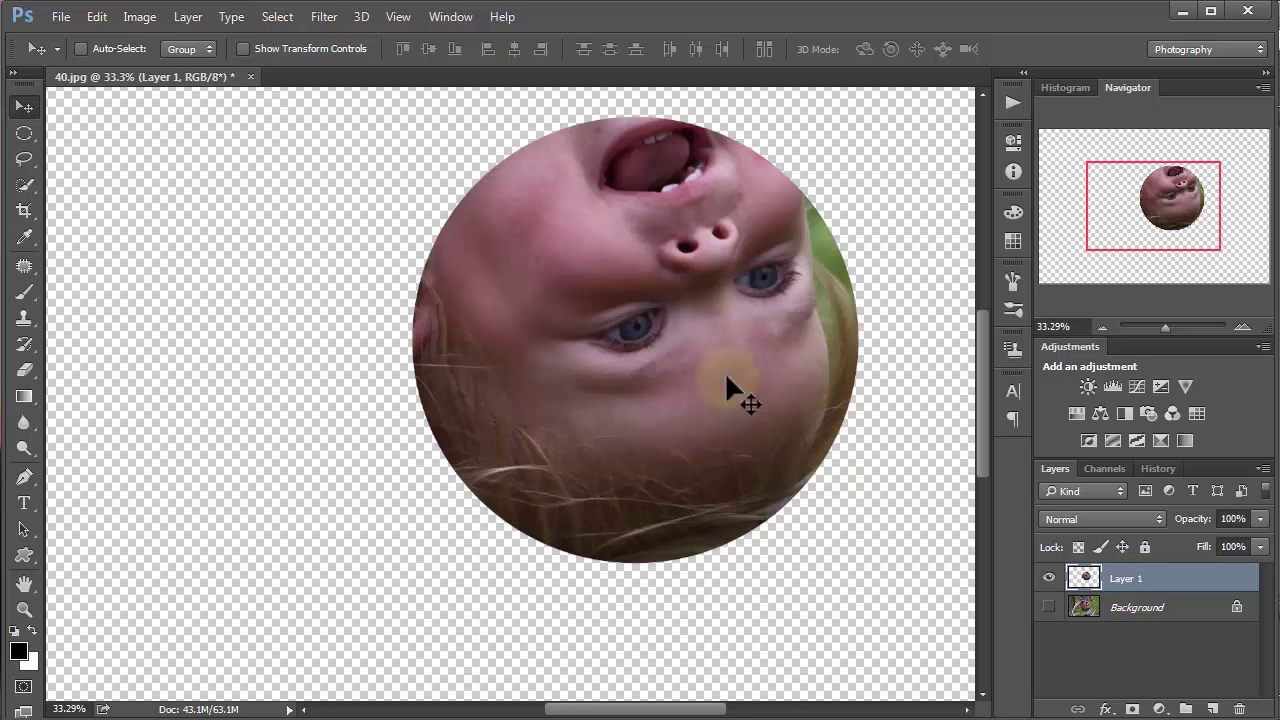
left_click_drag(663, 320, 397, 397)
left_click(1048, 607)
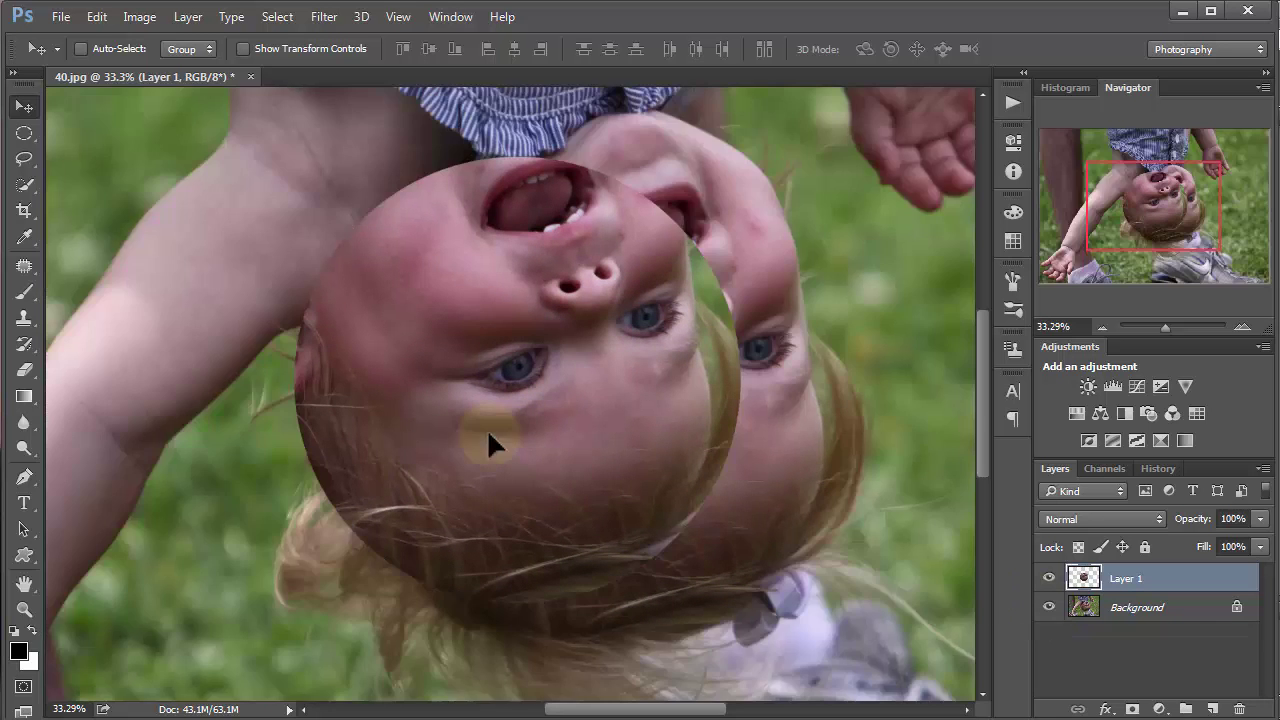
left_click_drag(488, 435, 721, 379)
Add a Bevel & Emboss effect to Layer 1, raise its depth, and try Pillow Emboss.
left_click(1103, 709)
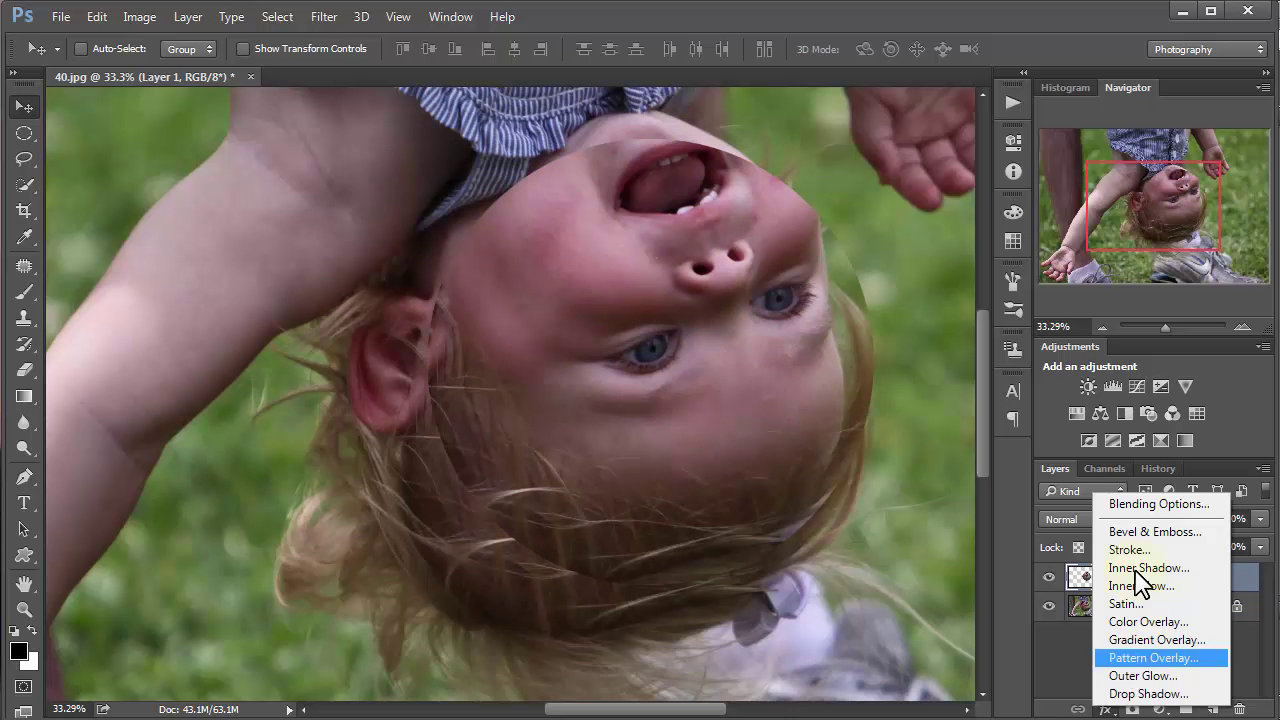
left_click(1155, 532)
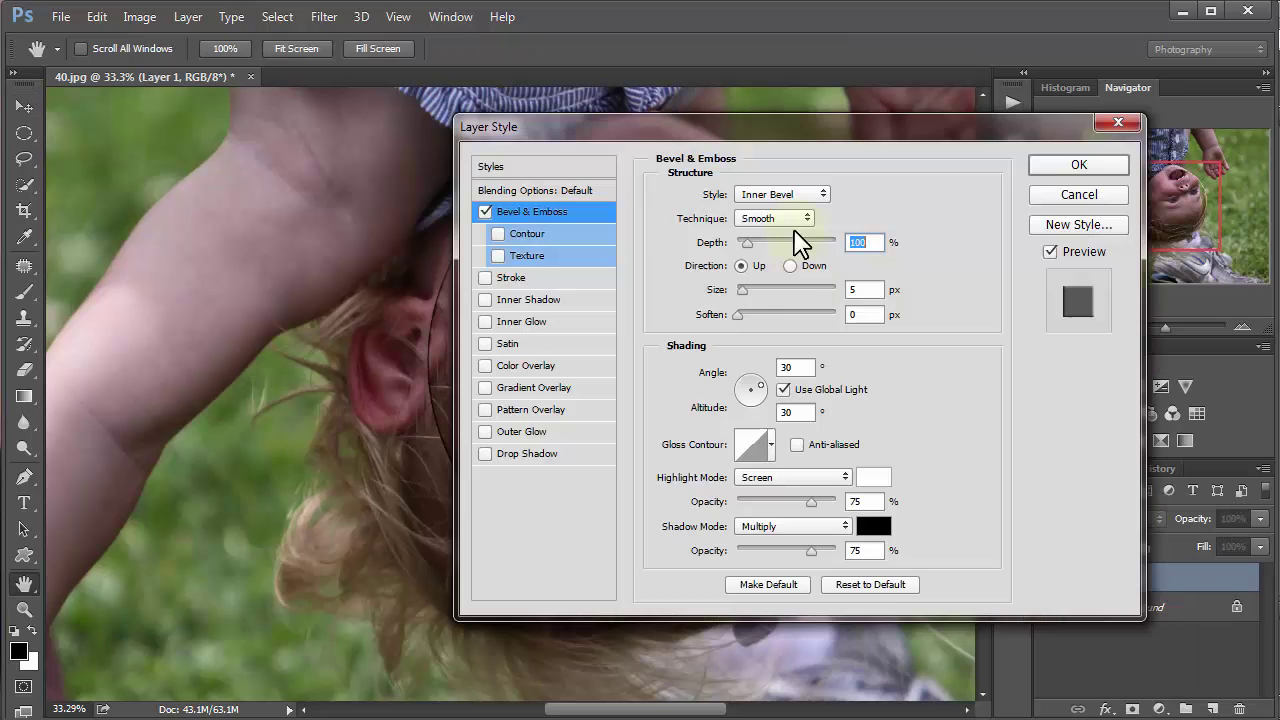
left_click_drag(760, 126, 1138, 282)
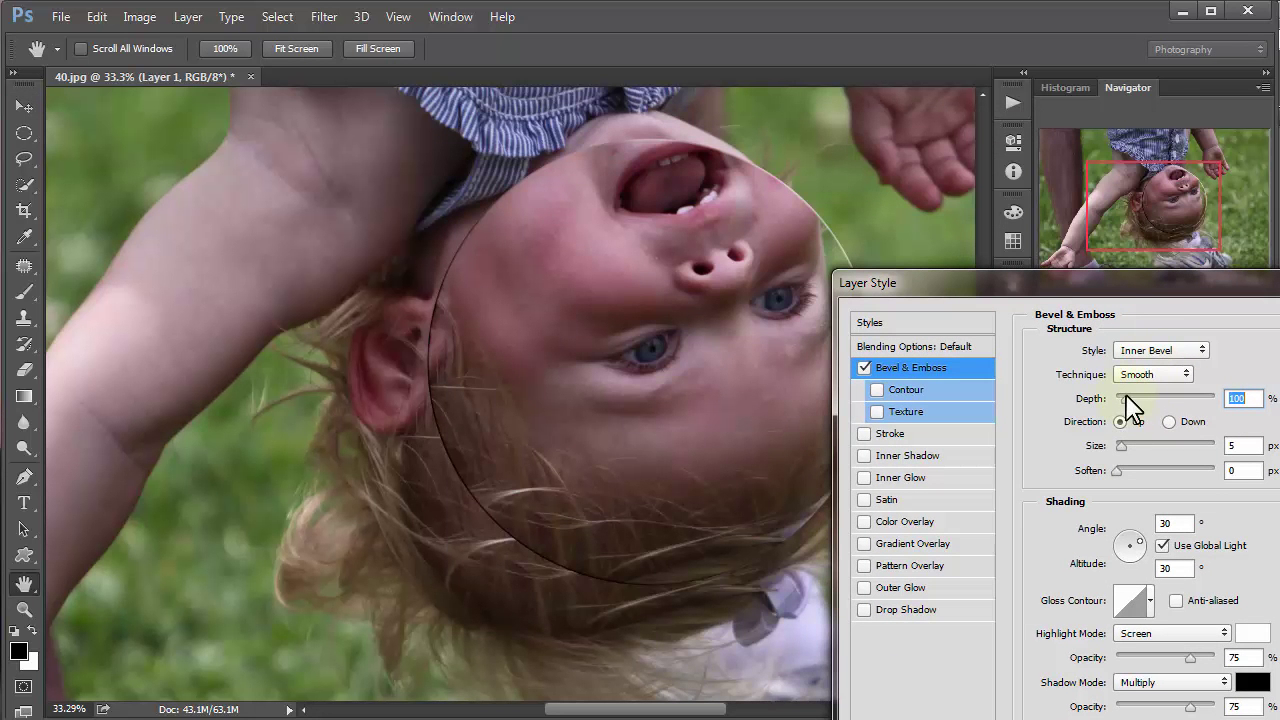
left_click_drag(1127, 400, 1156, 398)
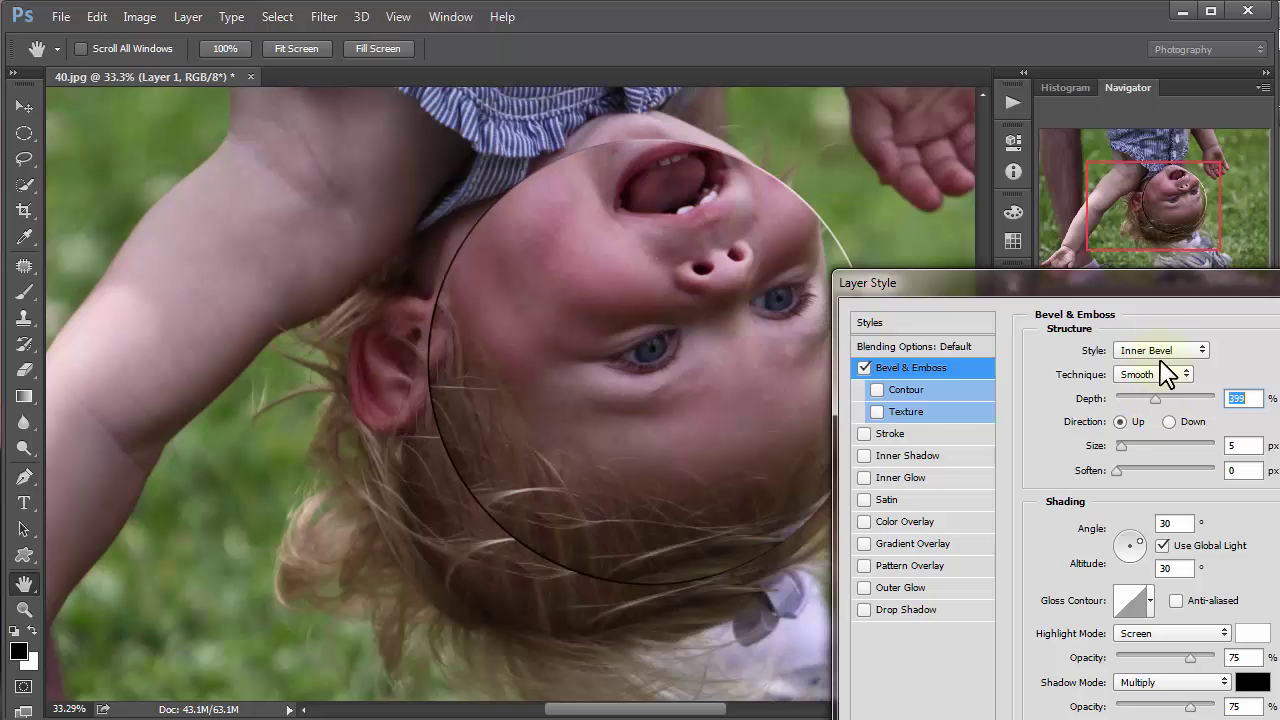
left_click(1162, 376)
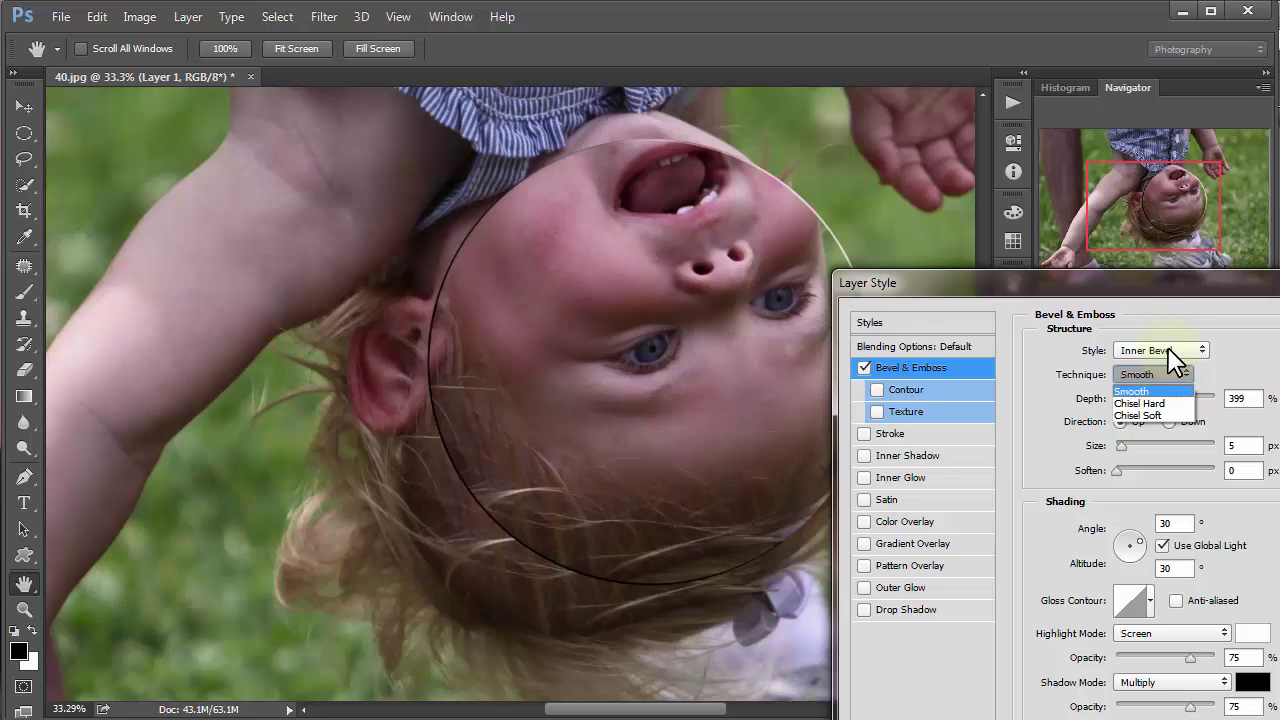
left_click(1167, 347)
left_click(1167, 349)
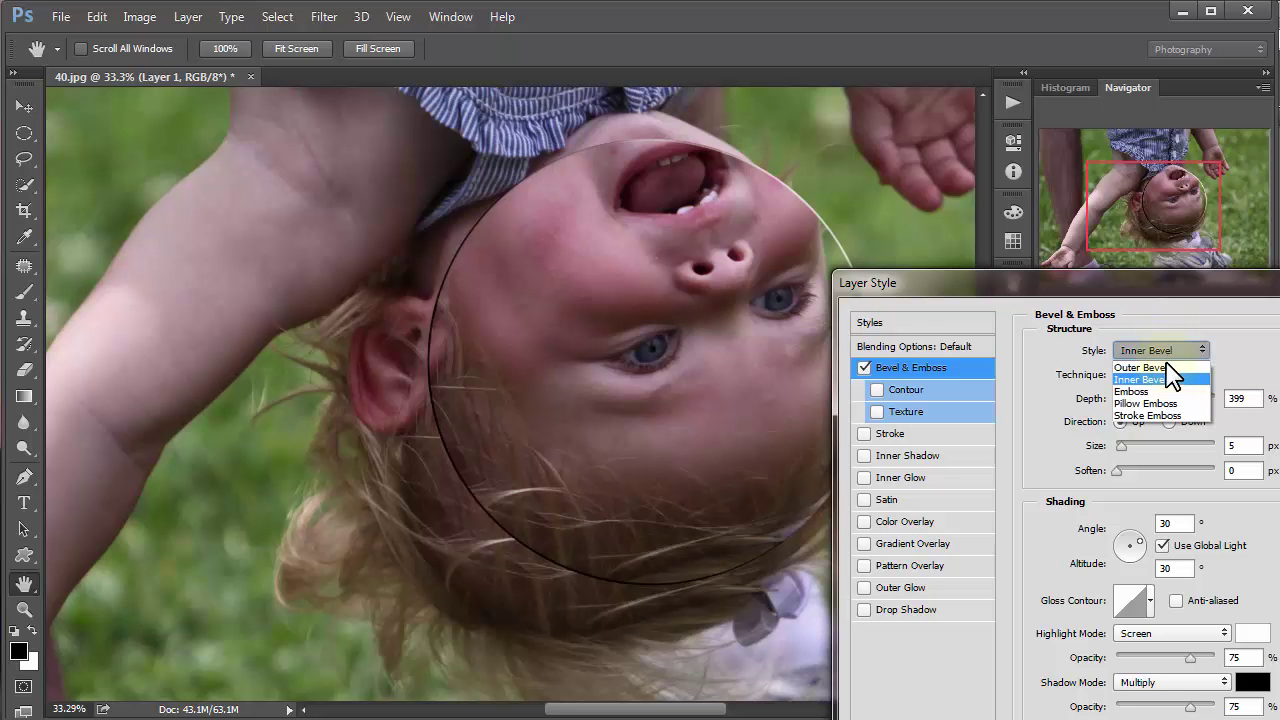
left_click(1160, 404)
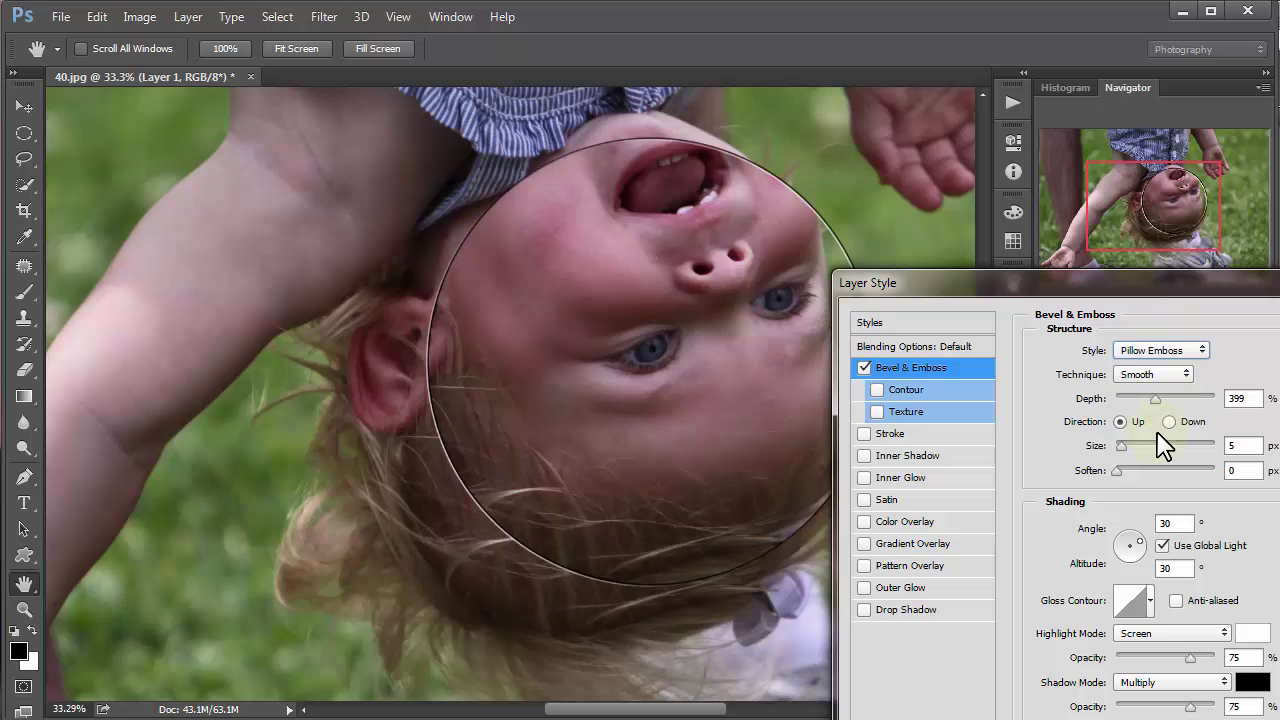
Set the bevel to Outer Bevel with Smooth technique, size 59 and direction Up.
mouse_move(1130, 455)
left_mouse_down()
mouse_move(1157, 451)
mouse_move(1126, 462)
left_mouse_up()
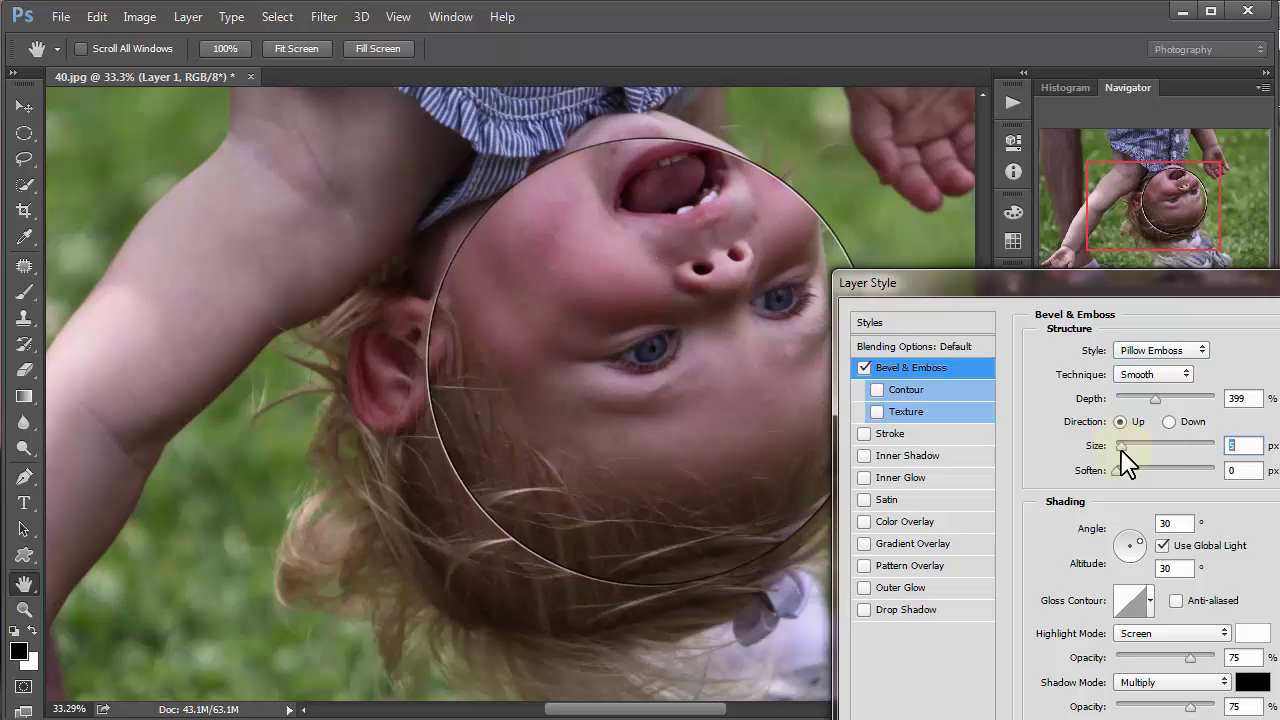
left_click(1194, 352)
left_click(1176, 368)
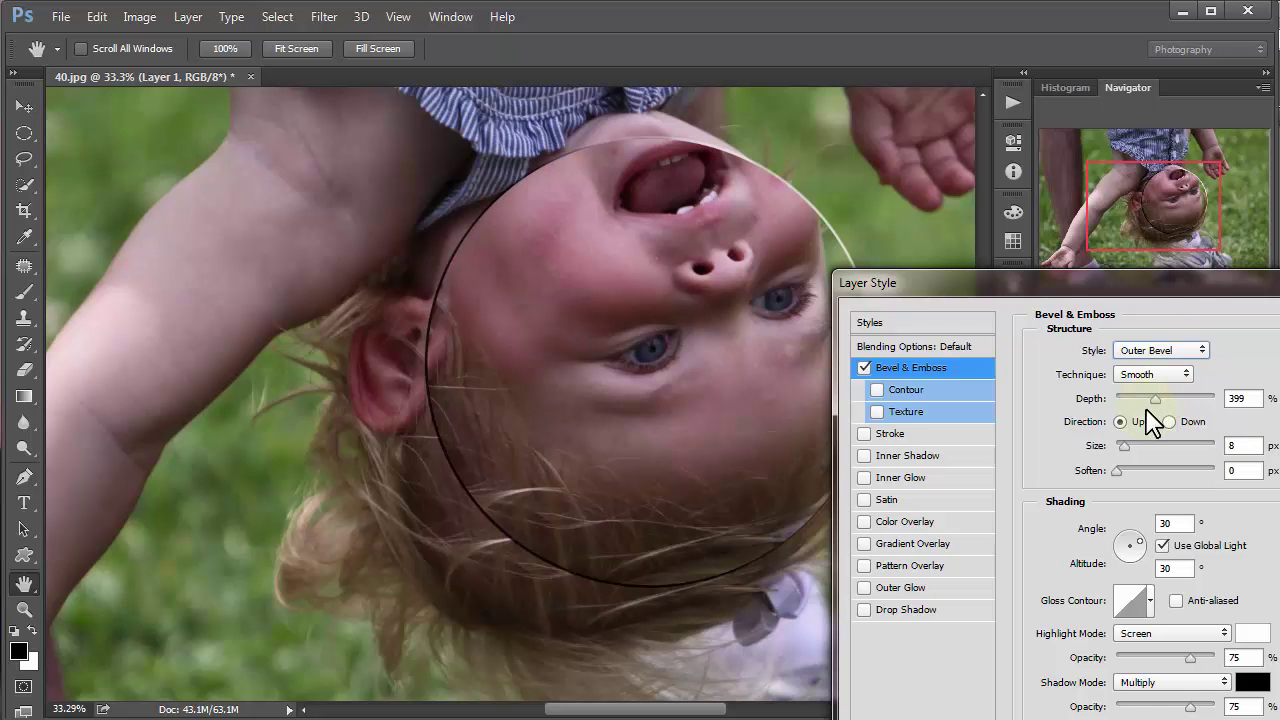
left_click(1172, 377)
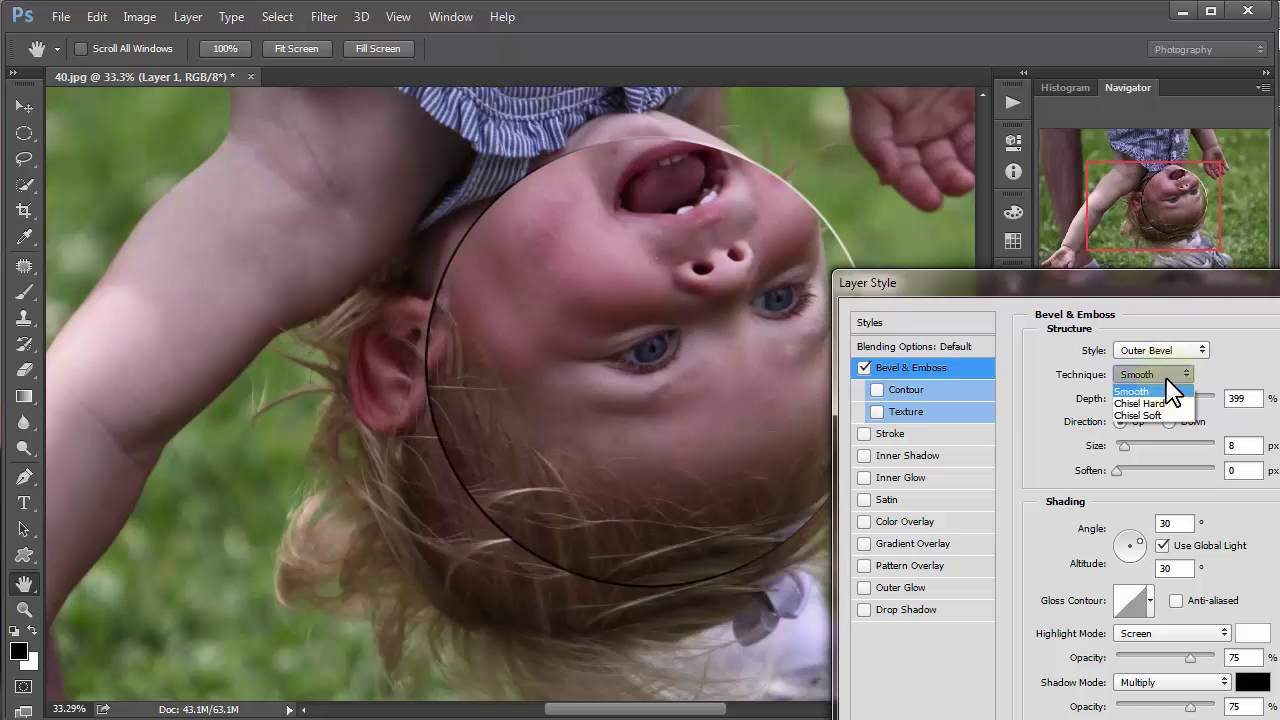
left_click(1183, 443)
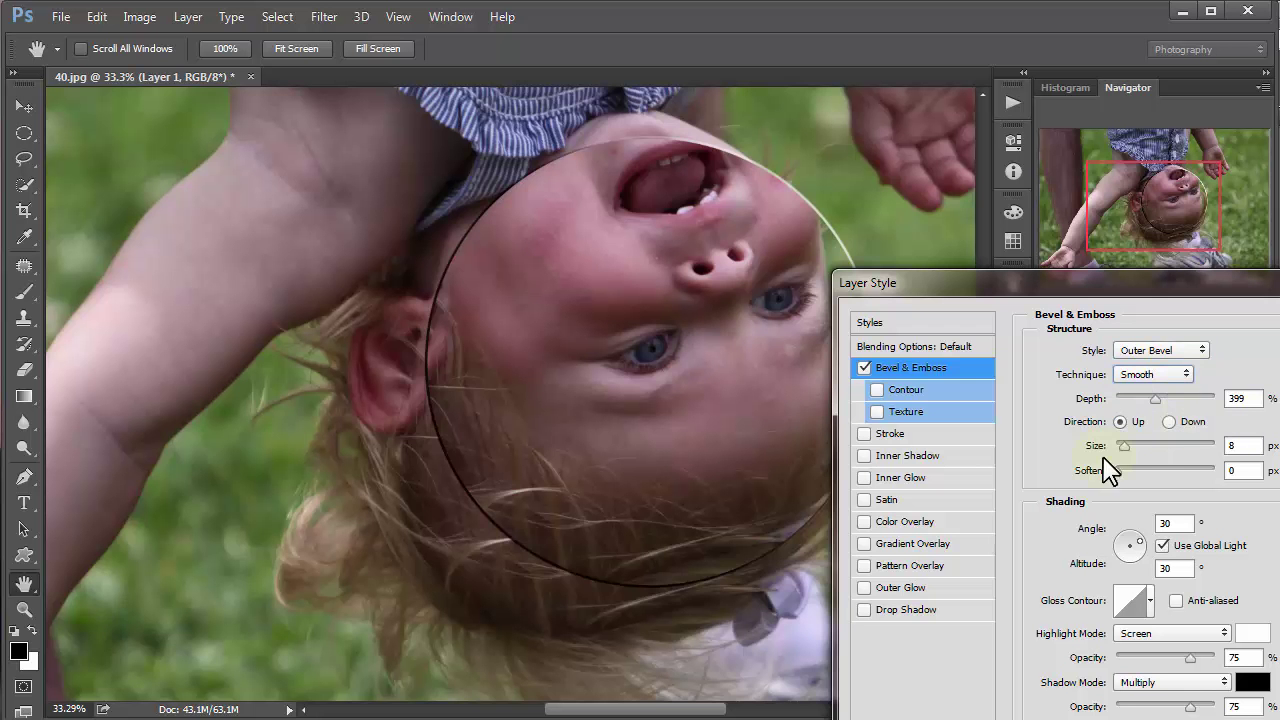
left_click_drag(1134, 446, 1168, 472)
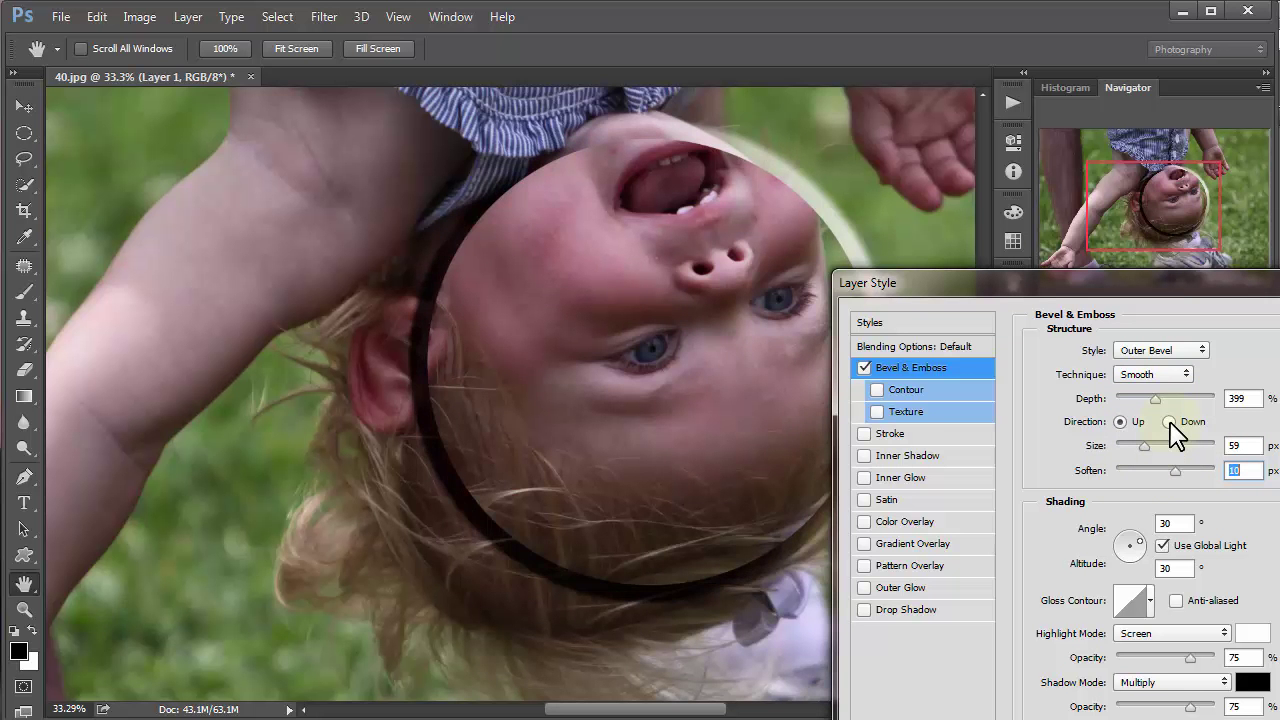
left_click(1169, 422)
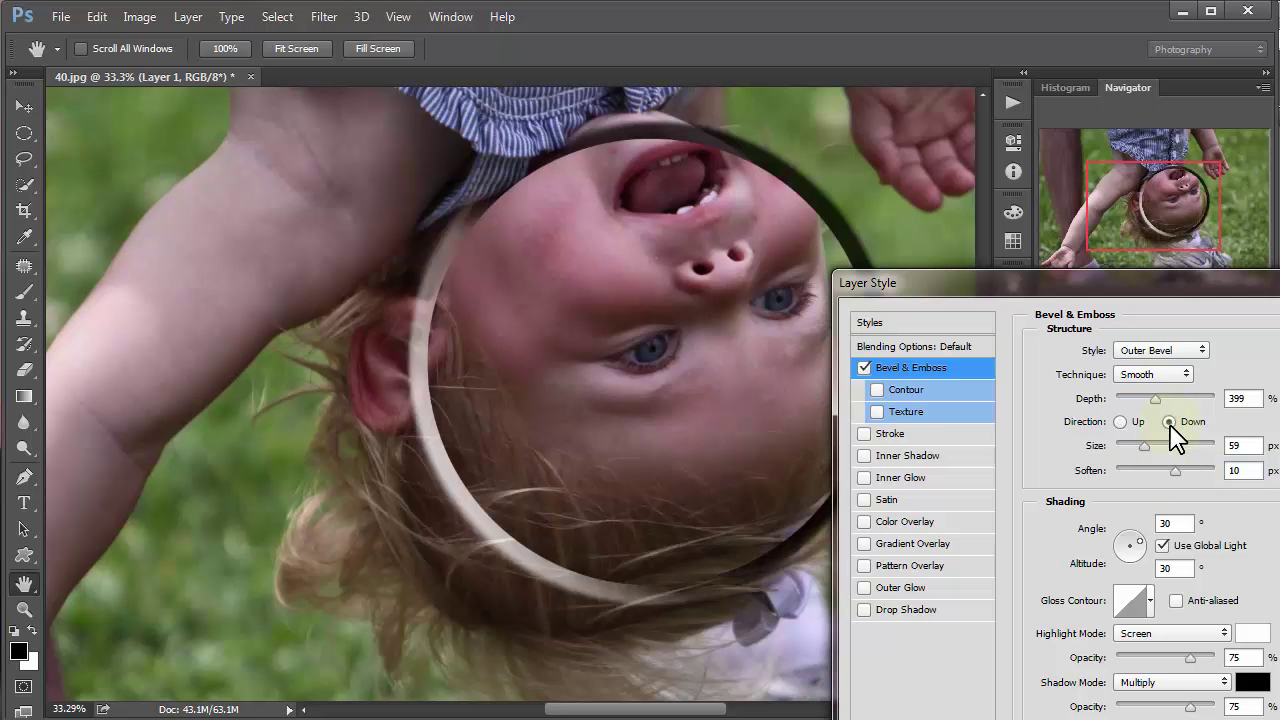
left_click(1120, 422)
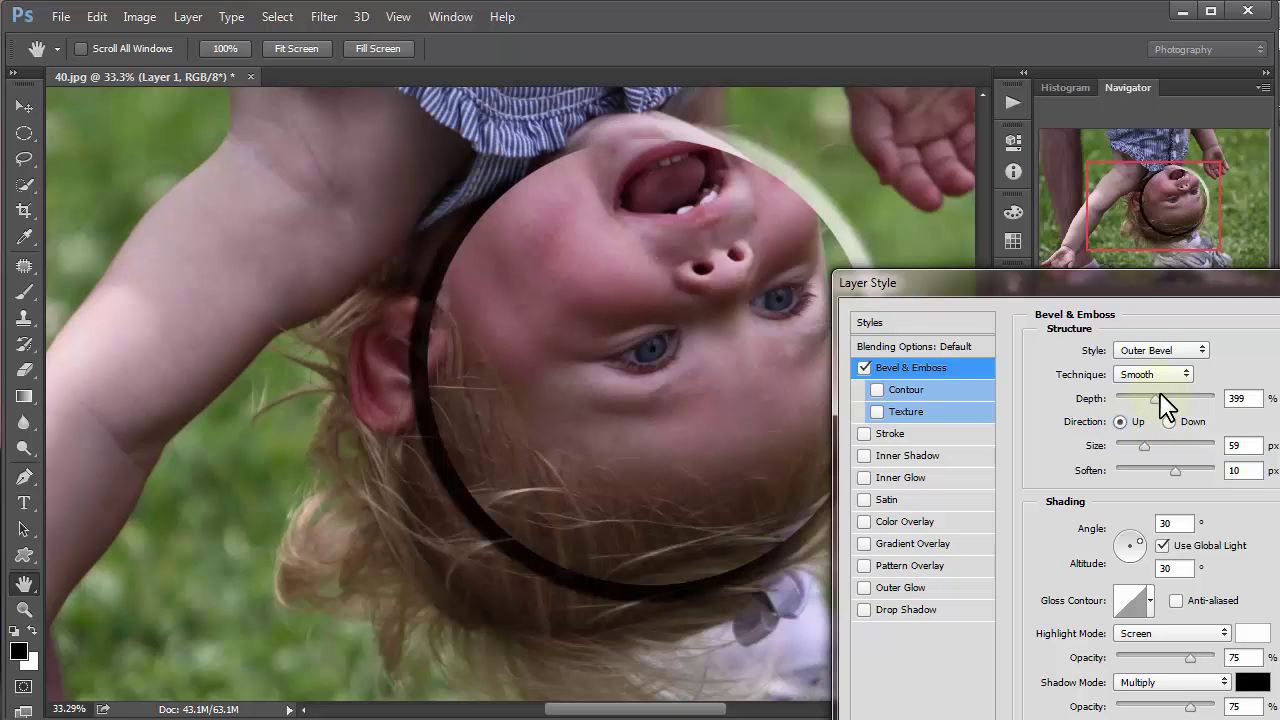
Apply a new gloss contour, set shadow opacity 43% and highlight 0, and add a drop shadow.
left_click(1151, 598)
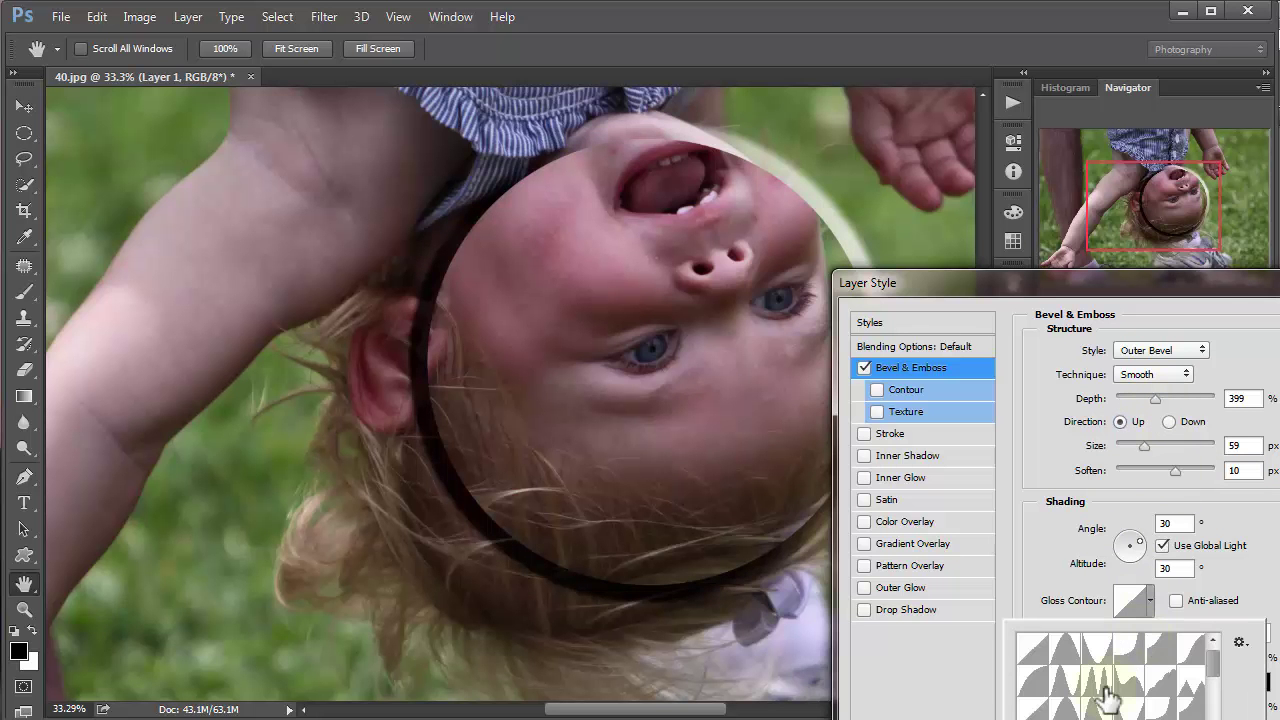
left_click(1100, 688)
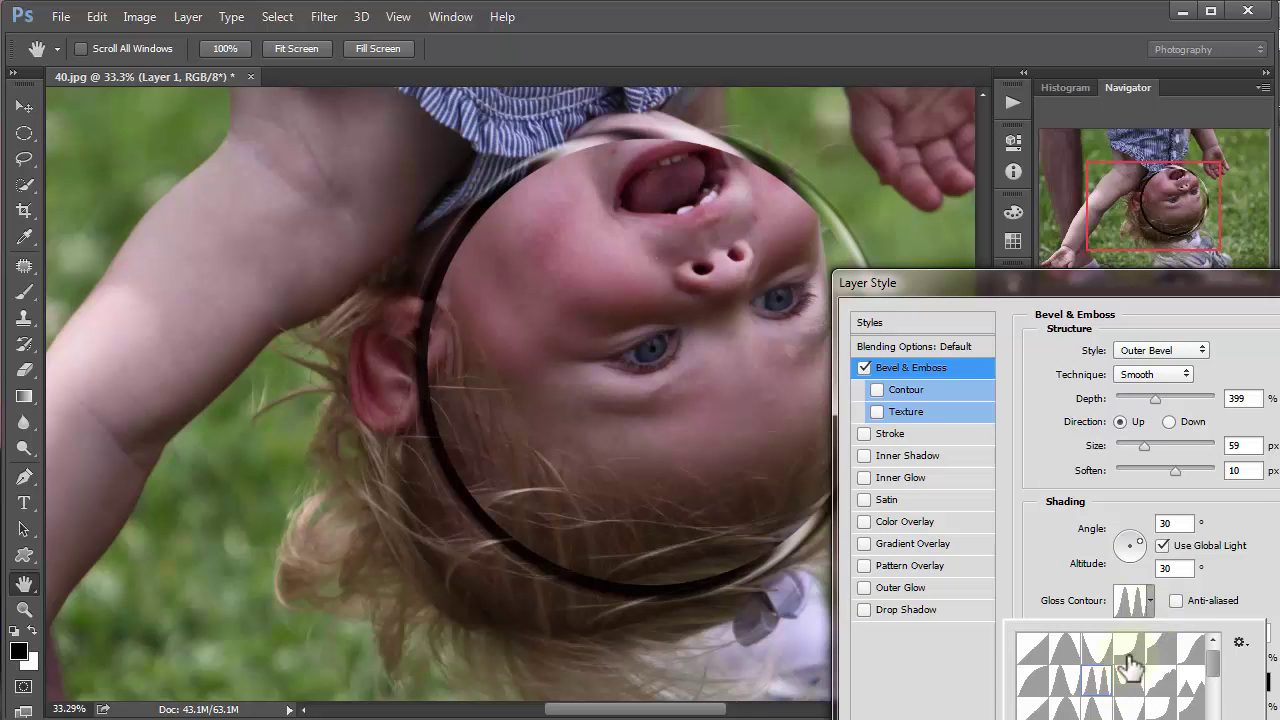
double_click(1133, 688)
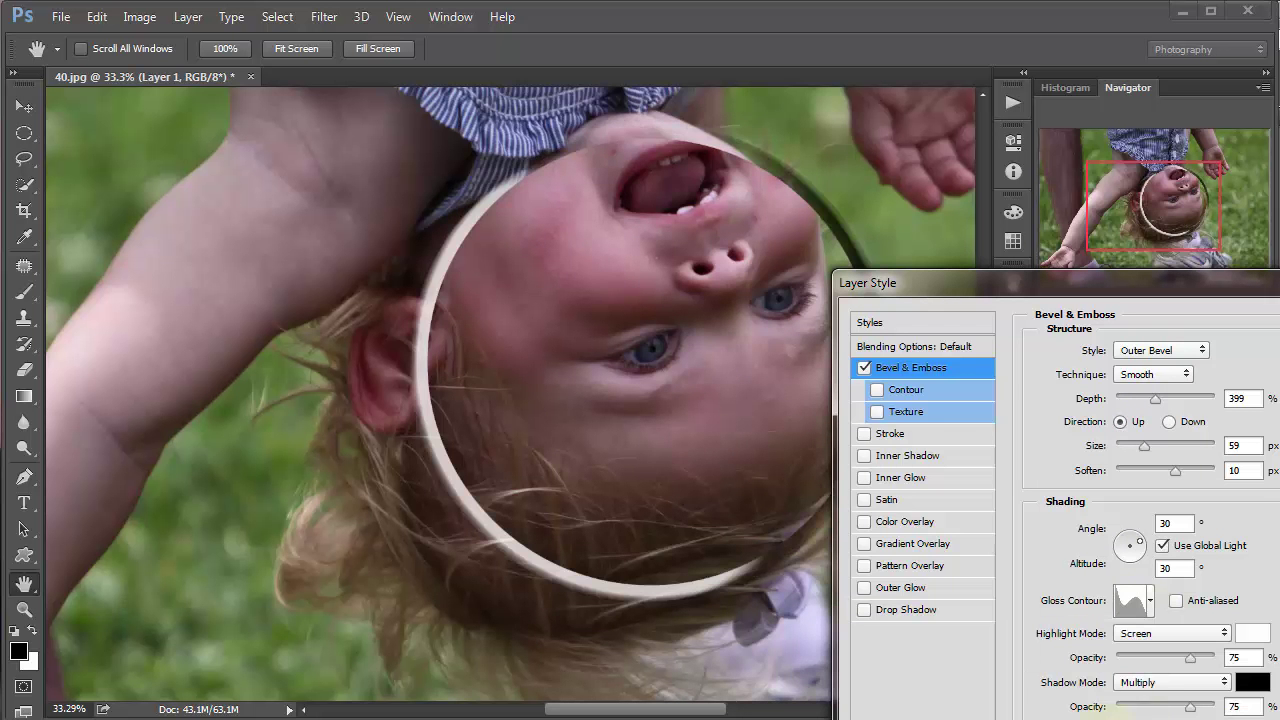
left_click(1160, 706)
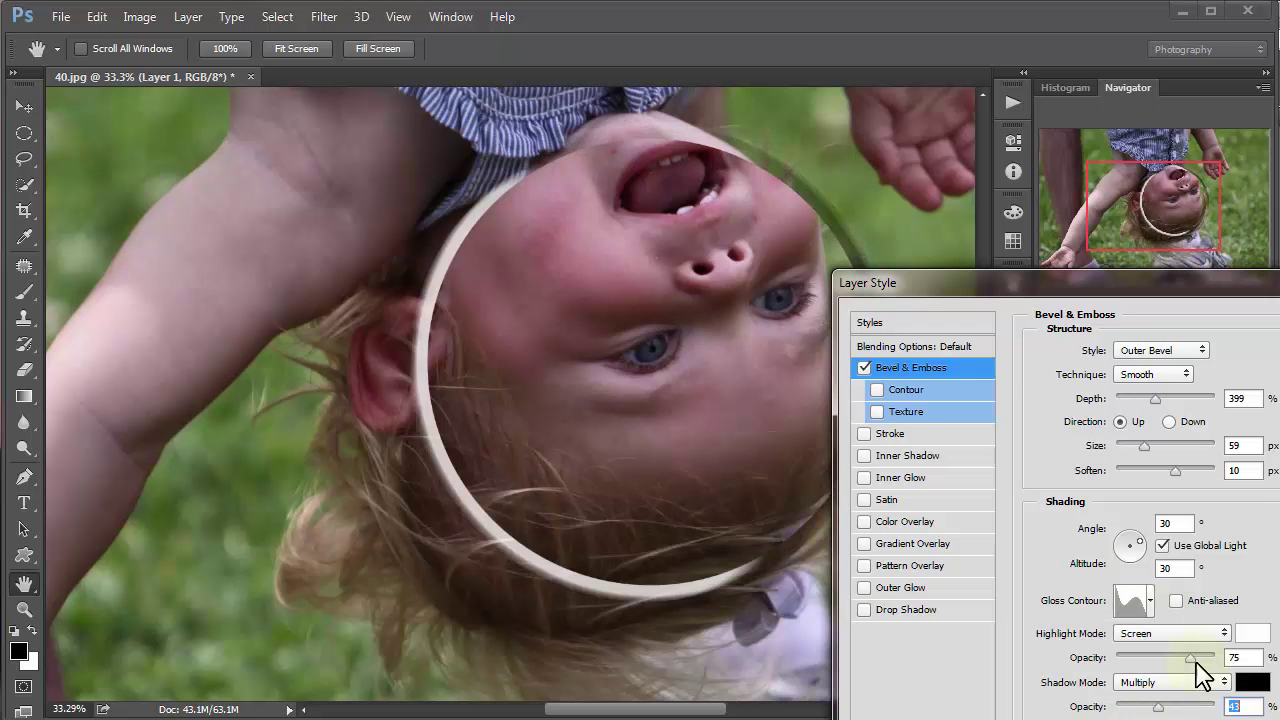
left_click_drag(1193, 659, 1116, 672)
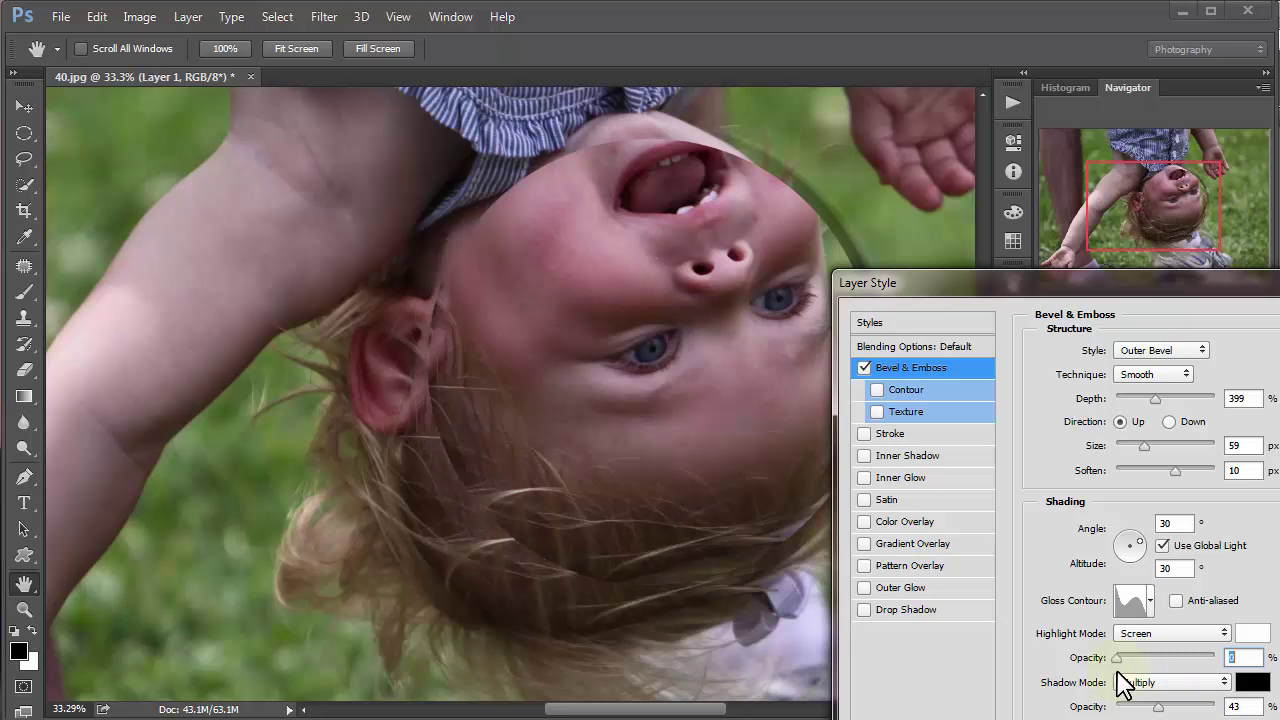
left_click(864, 610)
left_click_drag(707, 508, 767, 604)
Set the drop shadow to 116° angle, 91 px distance and 117 px size, then apply the style.
left_click(905, 610)
left_click_drag(670, 585, 688, 610)
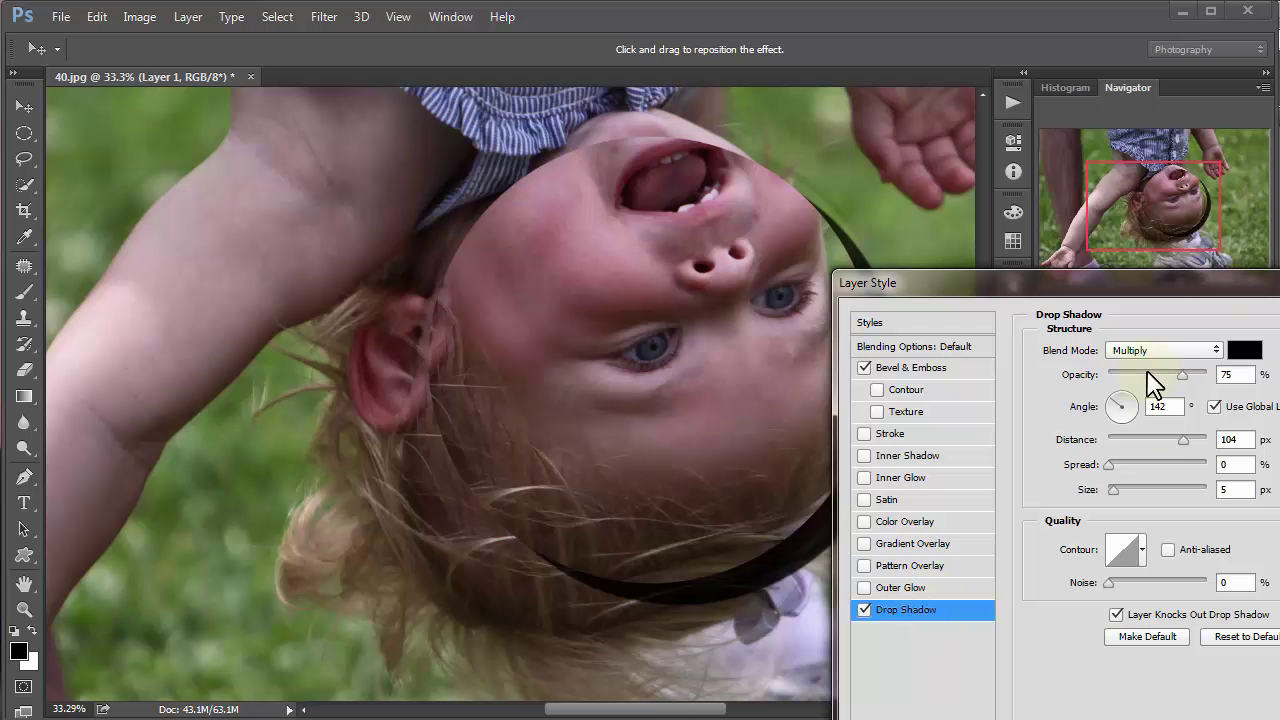
left_click_drag(1184, 444, 1160, 441)
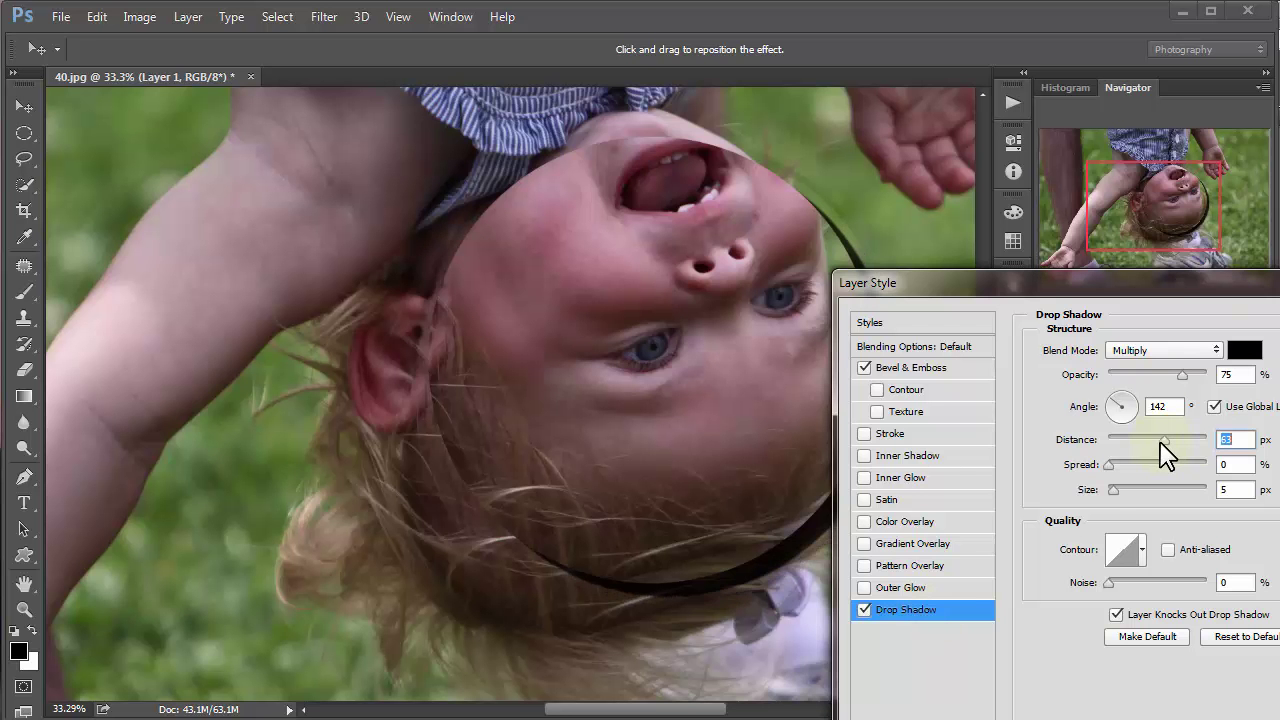
left_click_drag(783, 548, 785, 564)
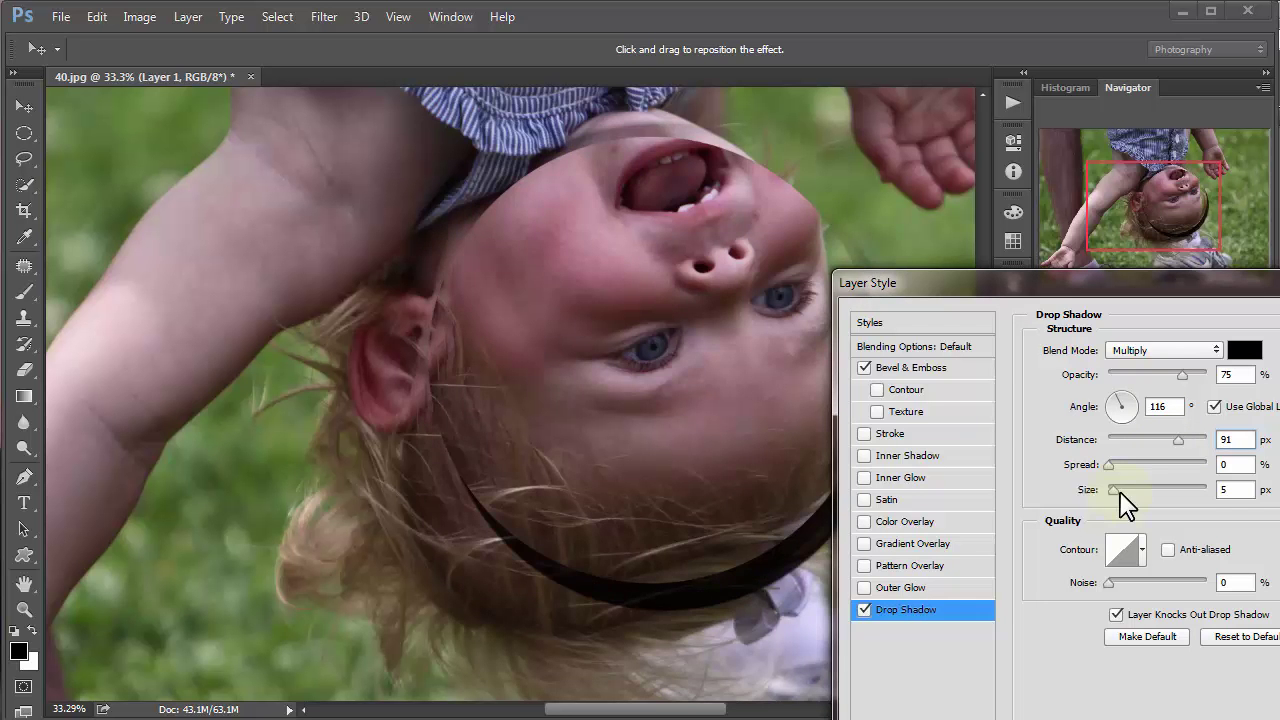
left_click_drag(1121, 491, 1154, 491)
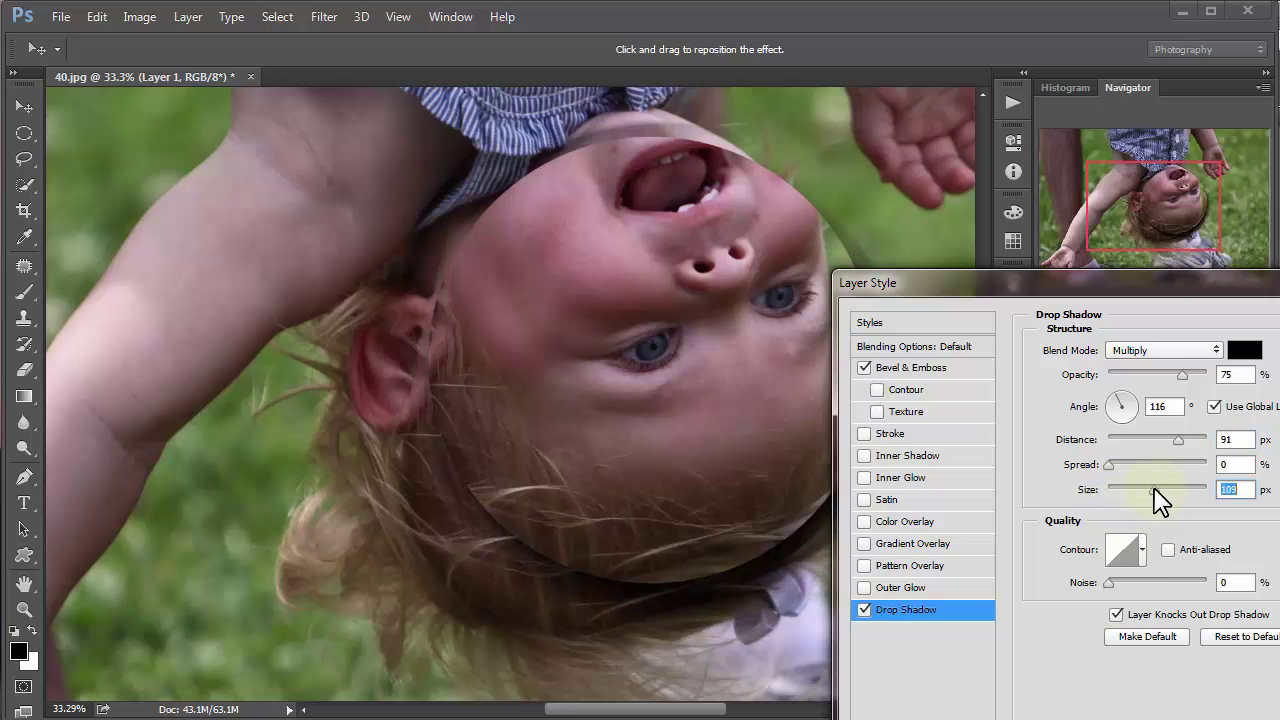
left_click_drag(1201, 282, 1279, 286)
key("Return")
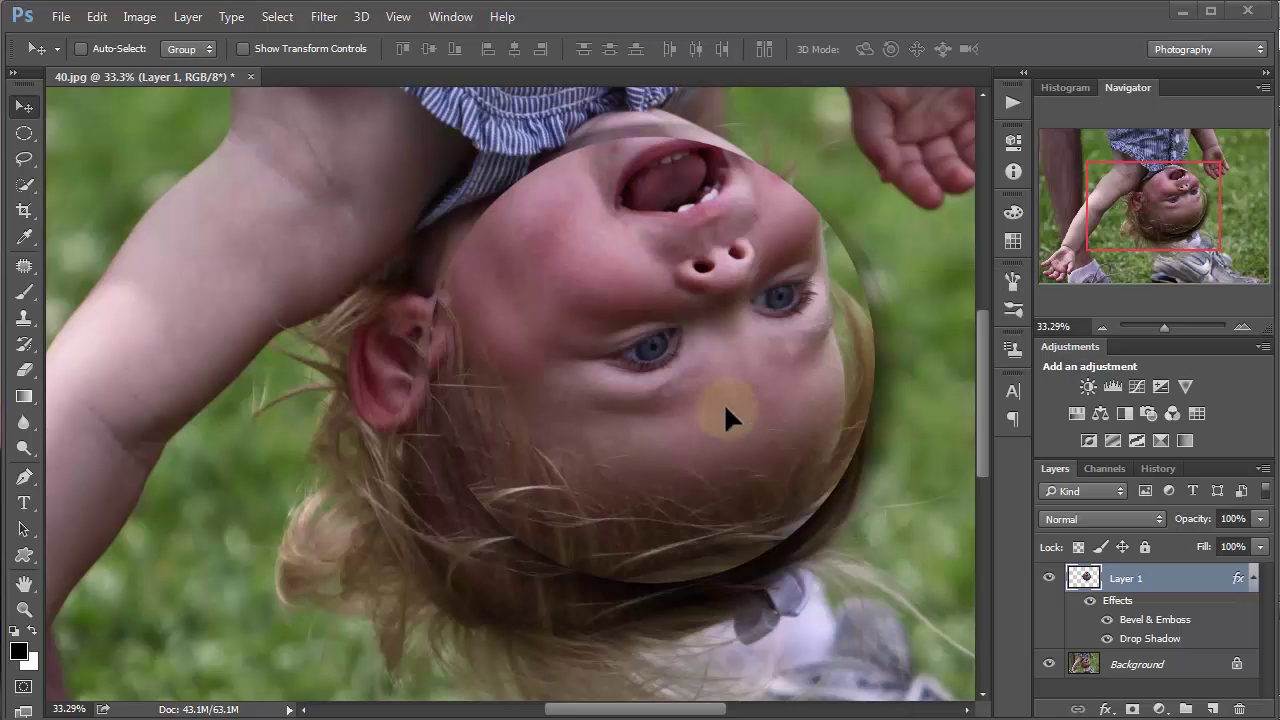
Nudge the face circle, then drag Layer 1 onto the trash icon to delete it.
left_click_drag(724, 403, 633, 390)
left_click_drag(1150, 592, 1241, 709)
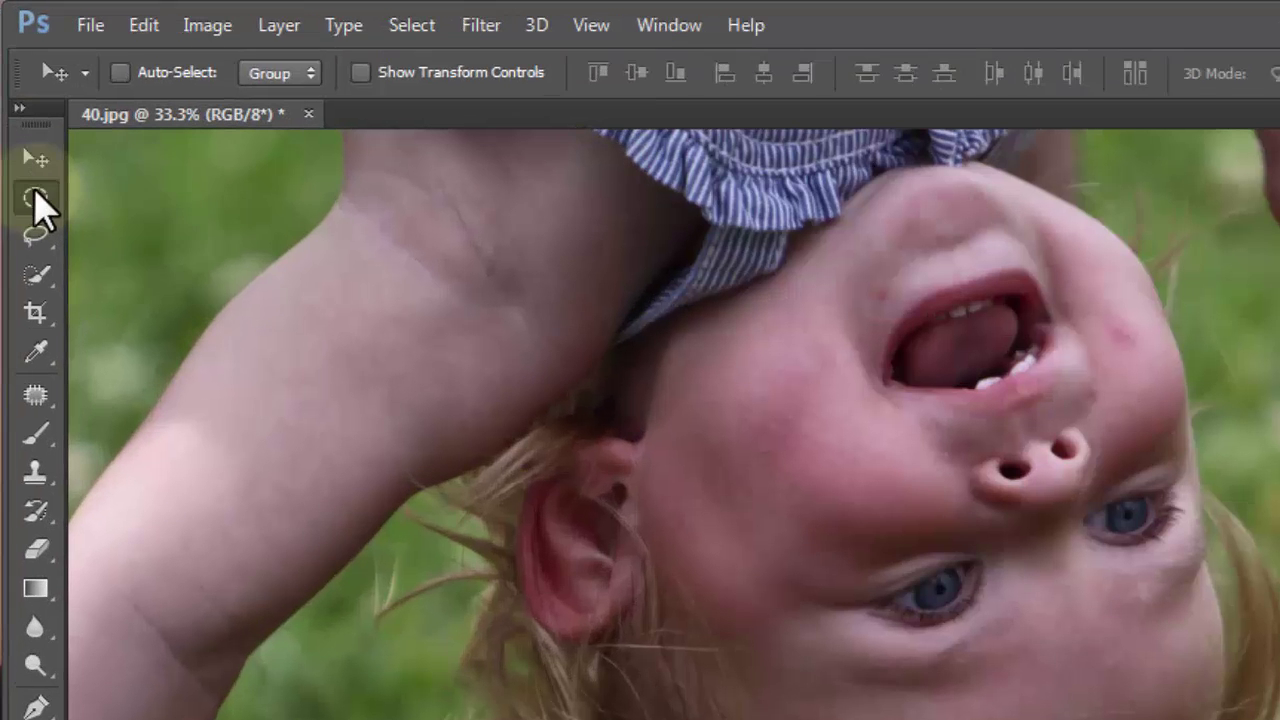
Pick the Rectangular Marquee Tool and drag a trial rectangle across the face.
left_click(34, 188)
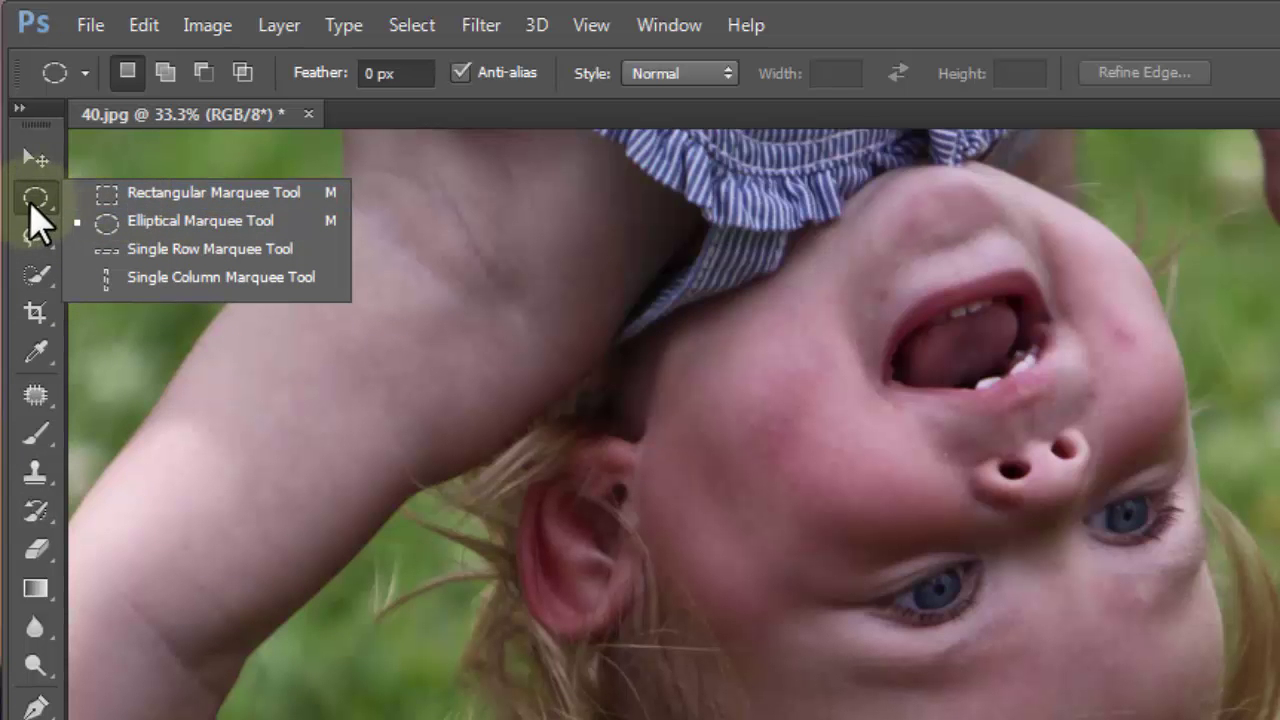
left_click(118, 192)
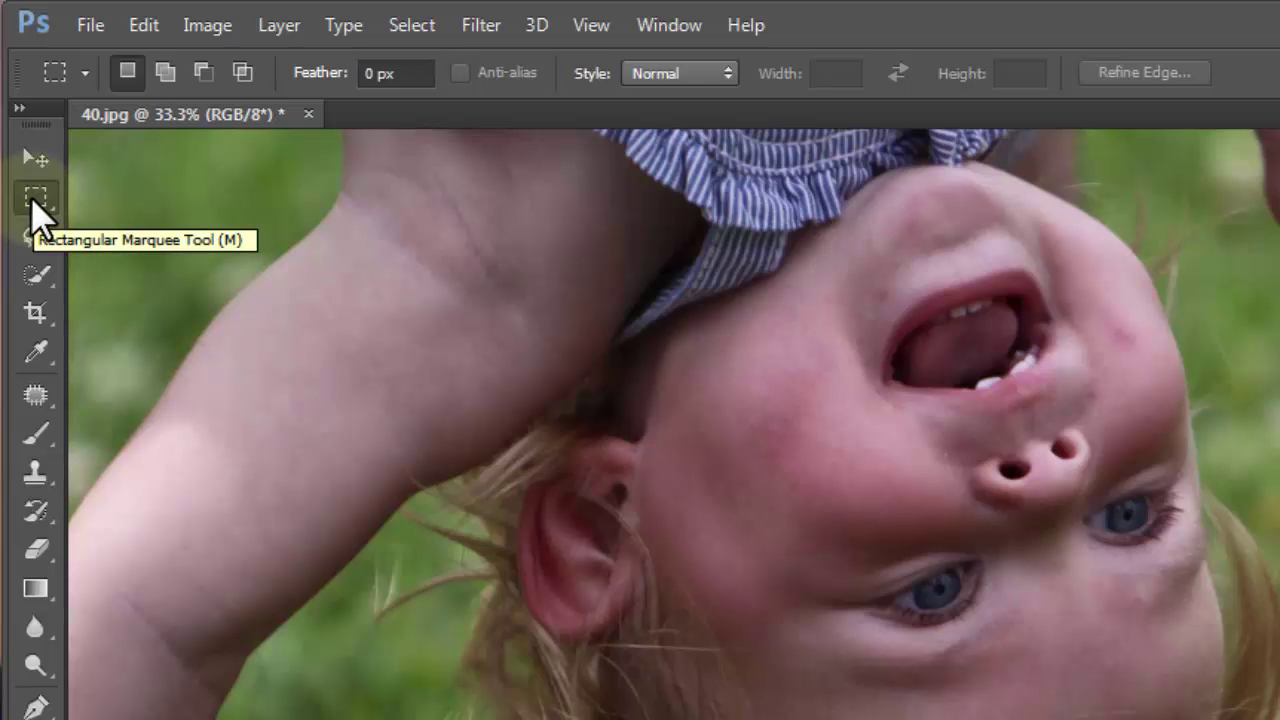
left_click(35, 197)
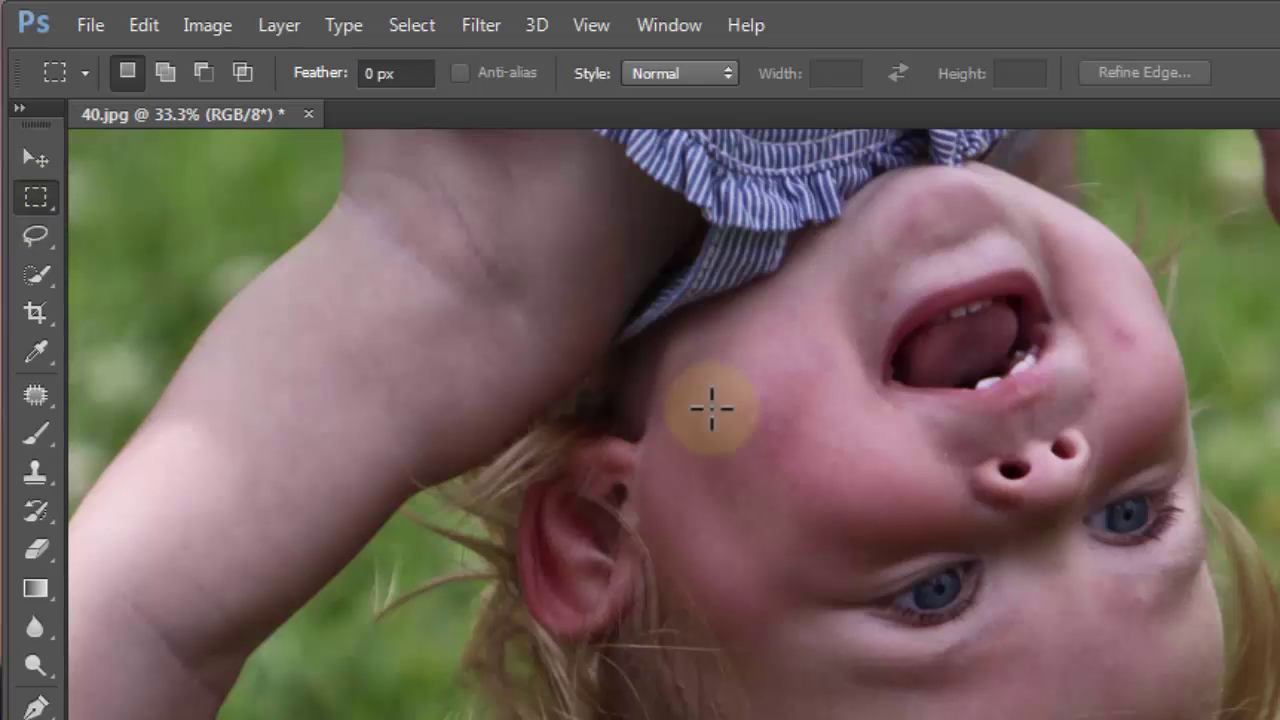
left_click_drag(731, 398, 1141, 662)
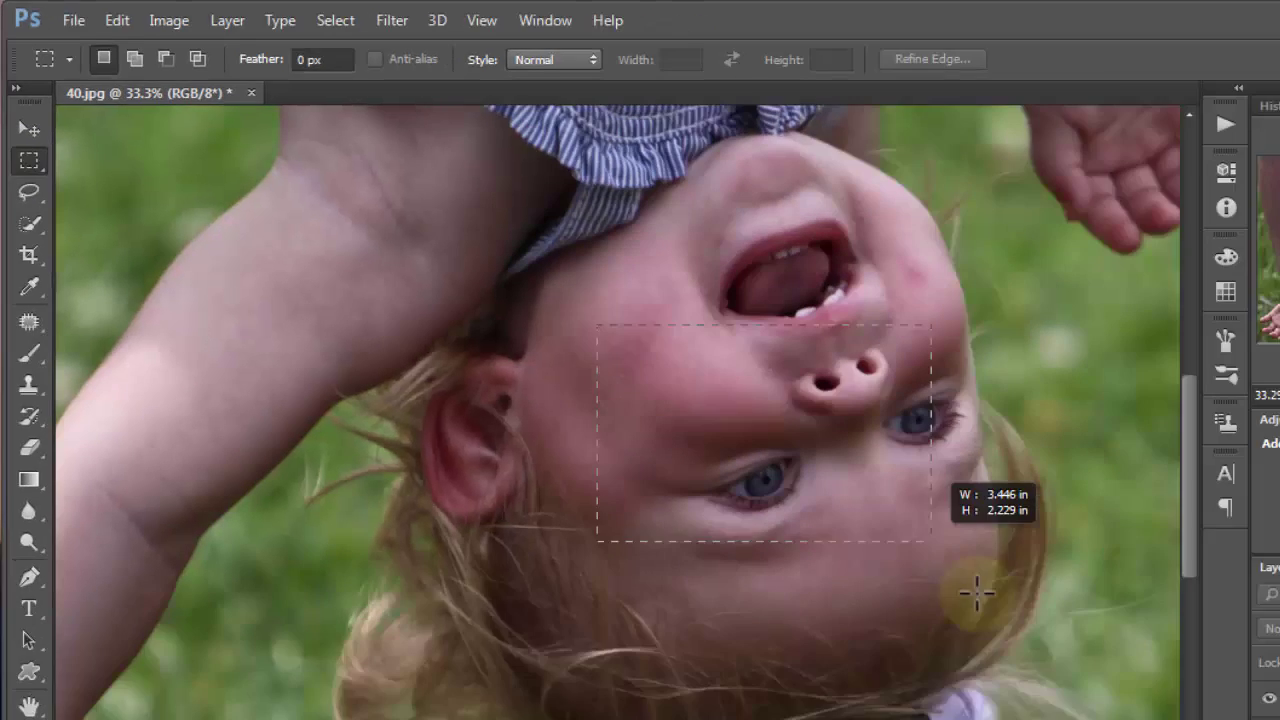
left_click_drag(976, 592, 143, 675)
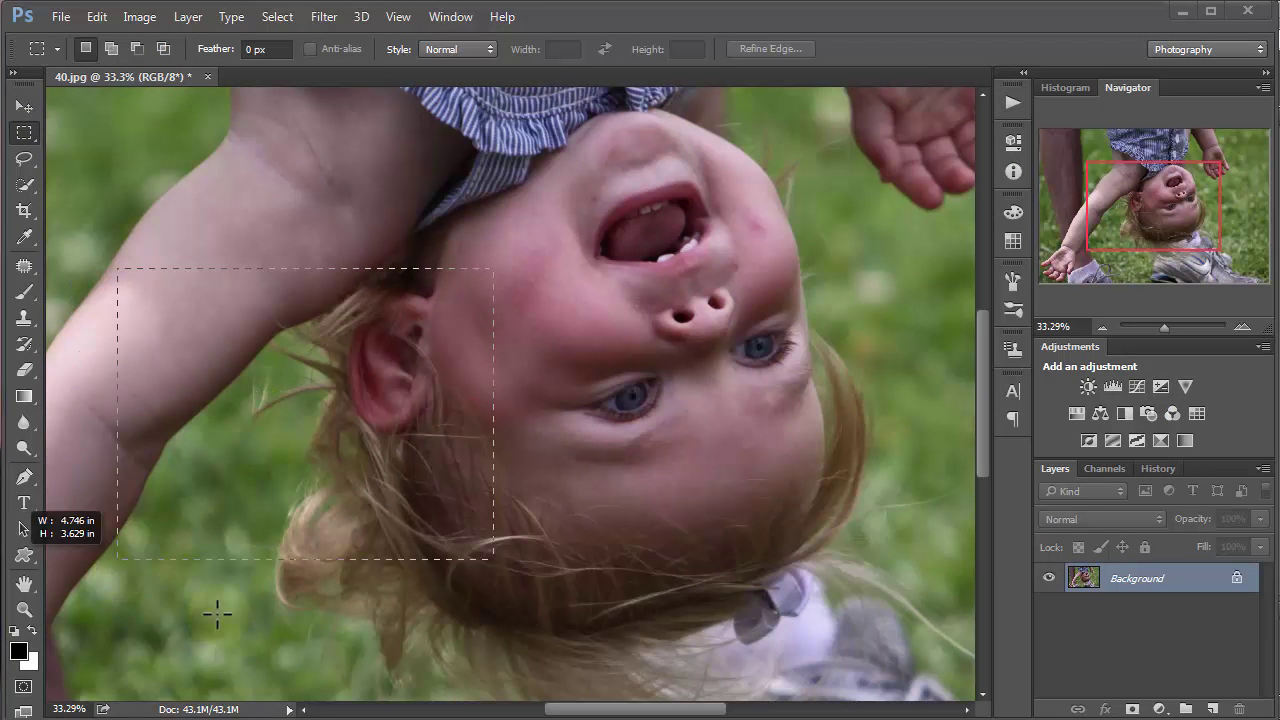
left_click_drag(217, 614, 950, 610)
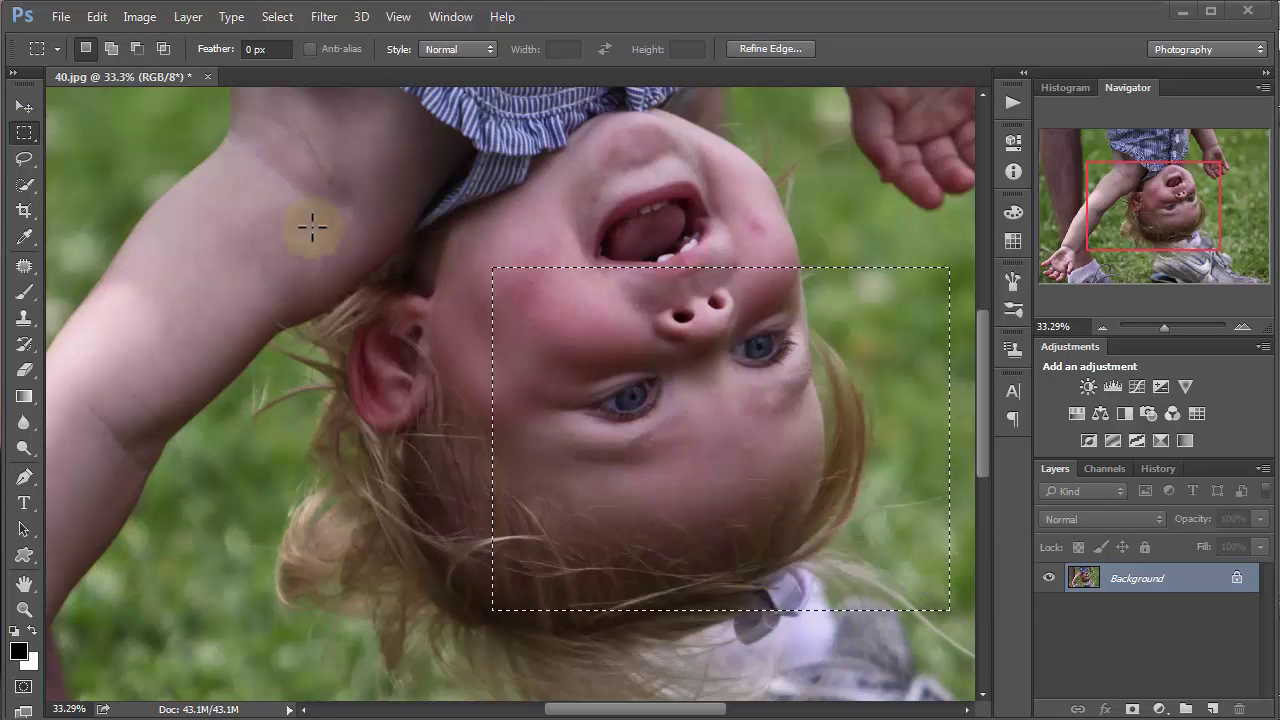
Deselect with Ctrl+D and draw a new rectangle around the child's face.
key("ctrl+d")
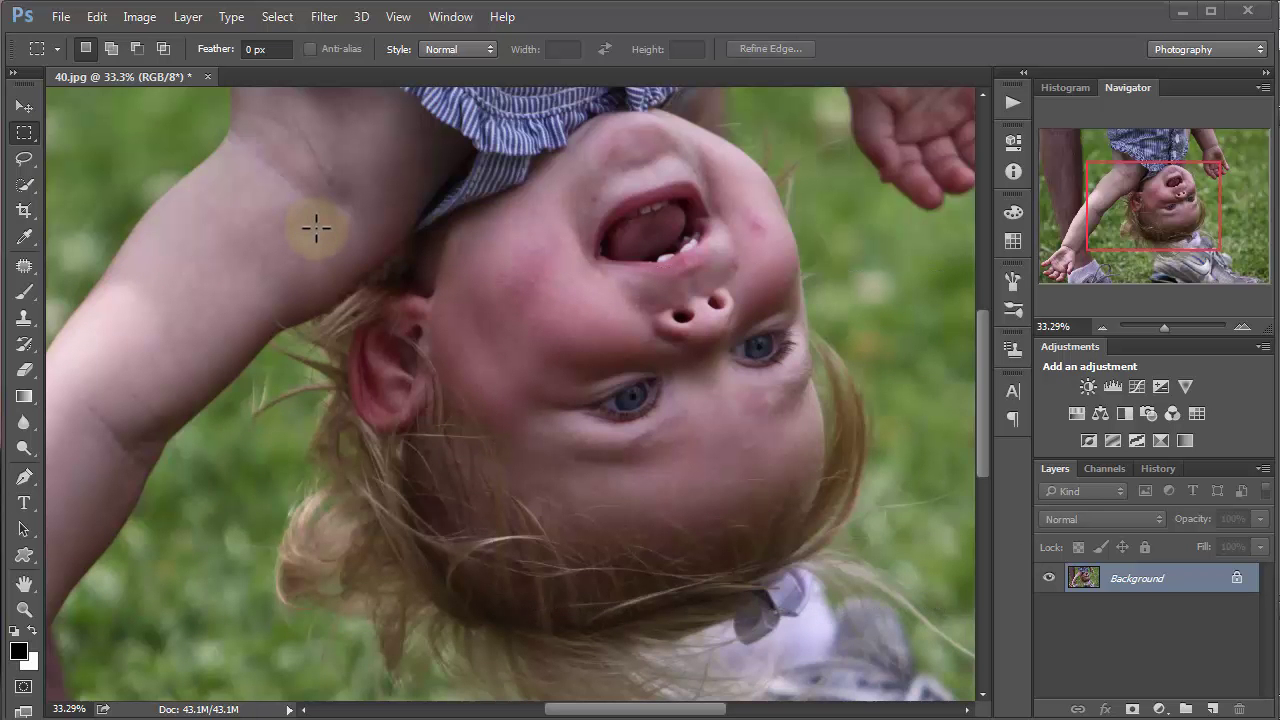
left_click_drag(349, 226, 835, 540)
left_click_drag(567, 356, 565, 352)
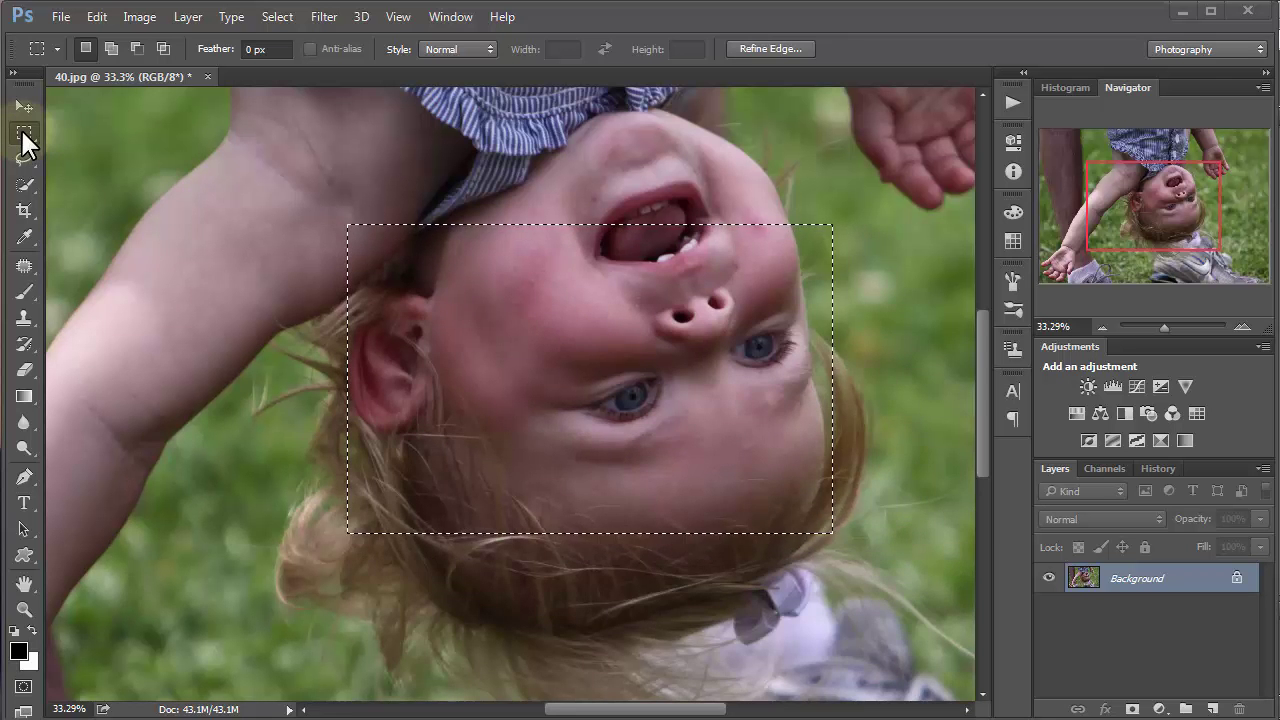
Switch to the Elliptical Marquee and draw two trial ellipses over the face, clearing each.
right_click(24, 133)
left_click(123, 150)
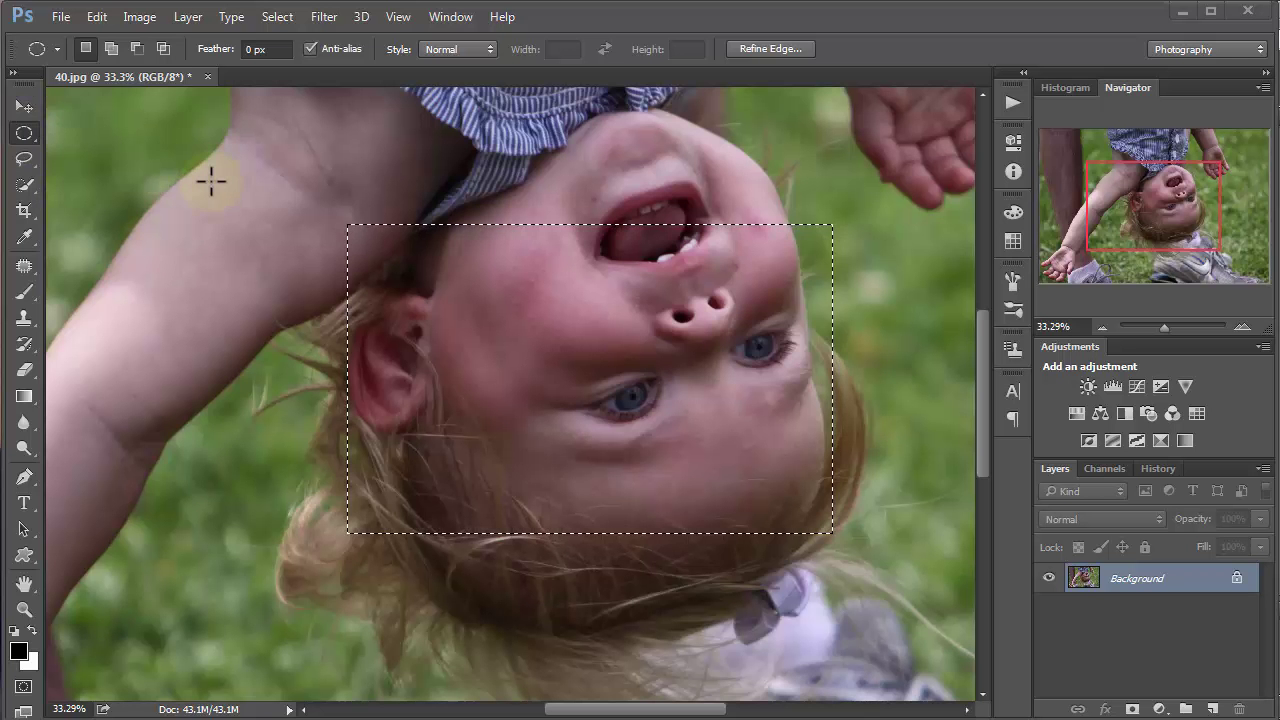
left_click_drag(211, 181, 714, 529)
left_click(522, 216)
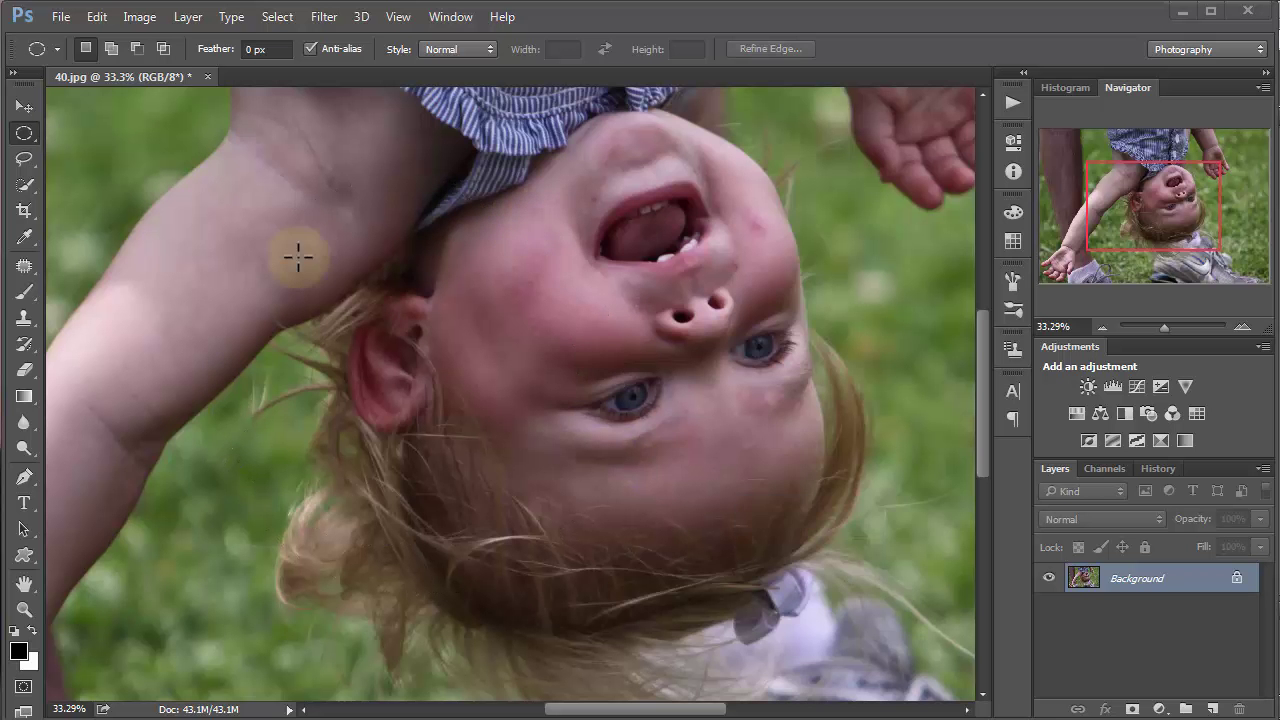
left_click_drag(298, 257, 922, 619)
left_click(270, 204)
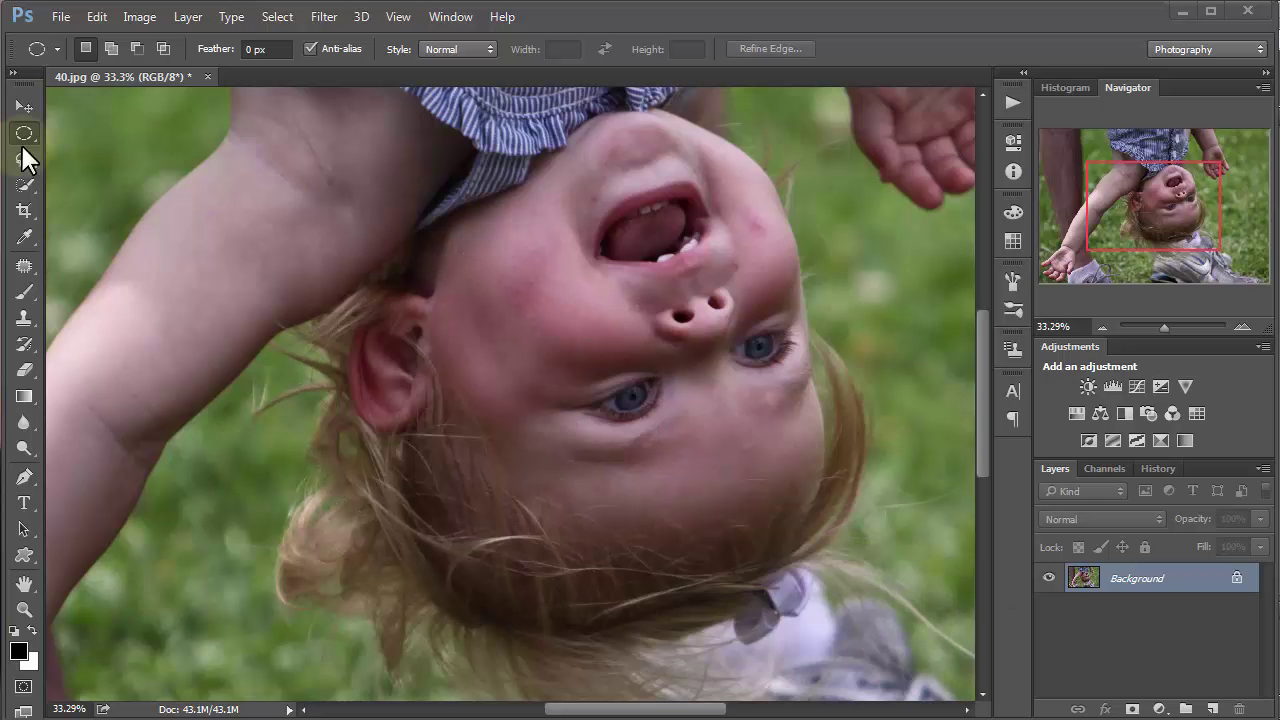
left_click(24, 133)
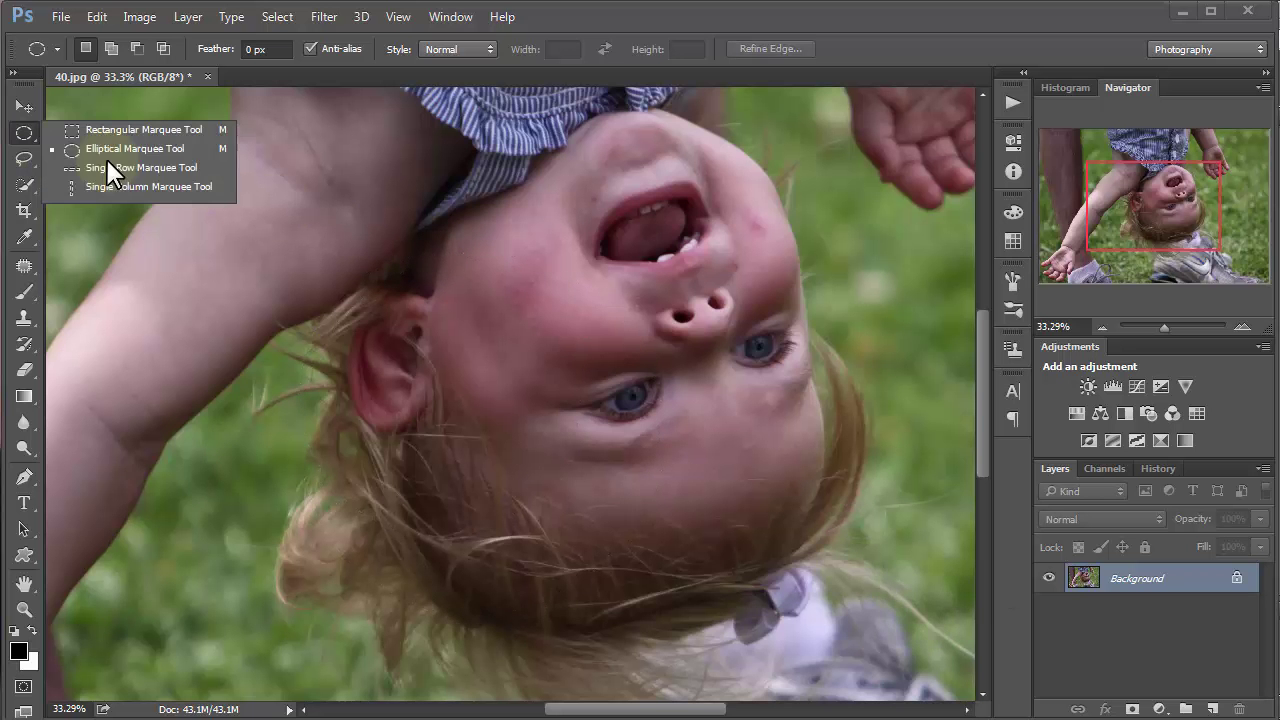
left_click(191, 168)
left_click_drag(469, 342, 486, 382)
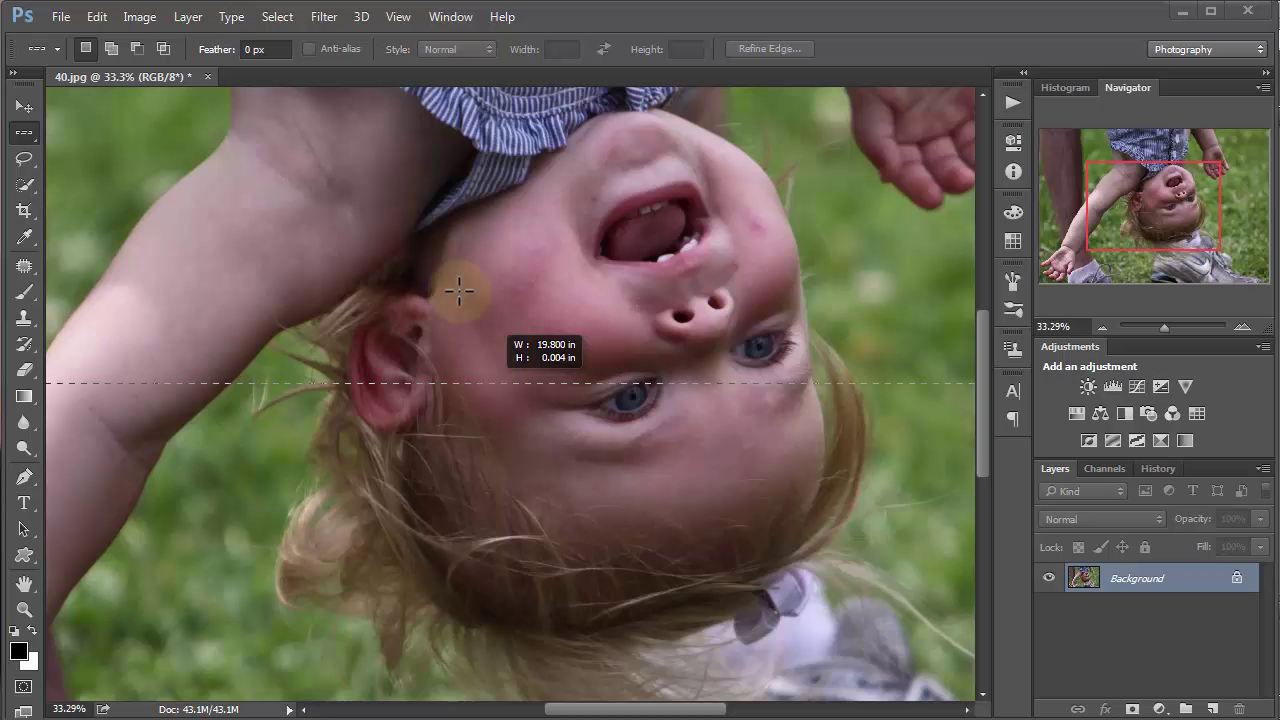
left_click_drag(459, 291, 563, 291)
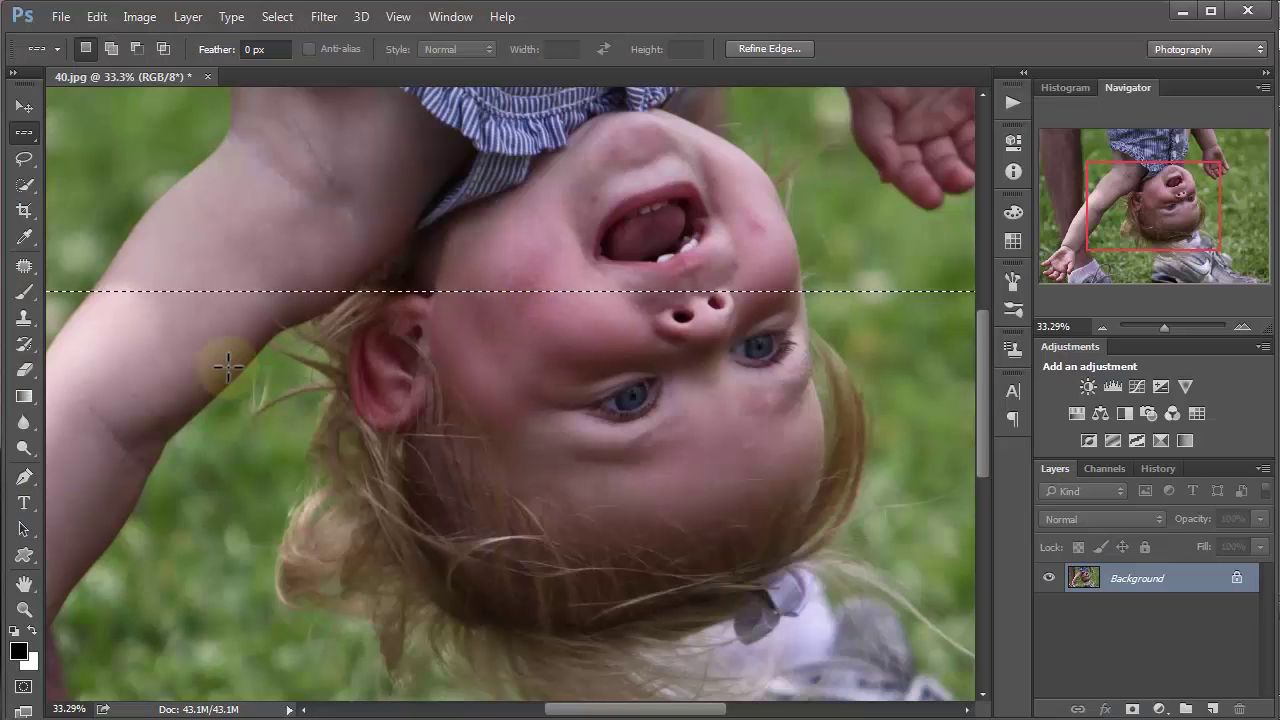
left_click(22, 156)
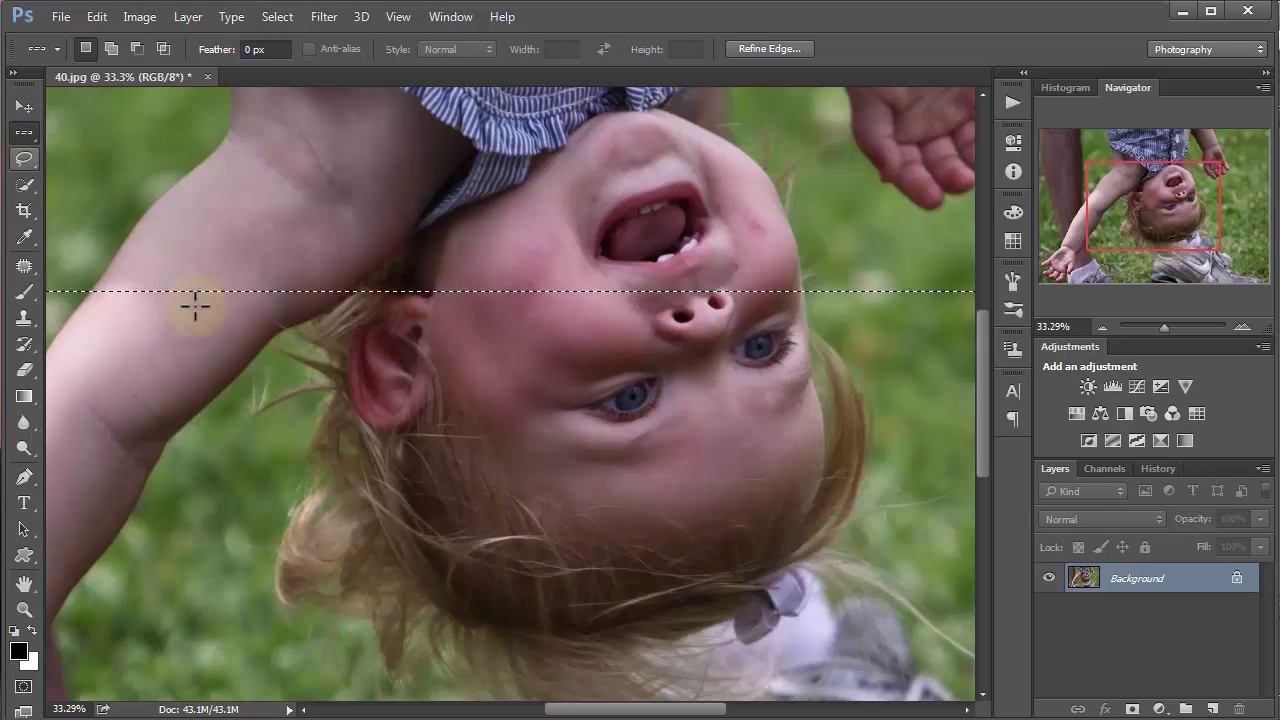
left_click_drag(24, 131, 142, 186)
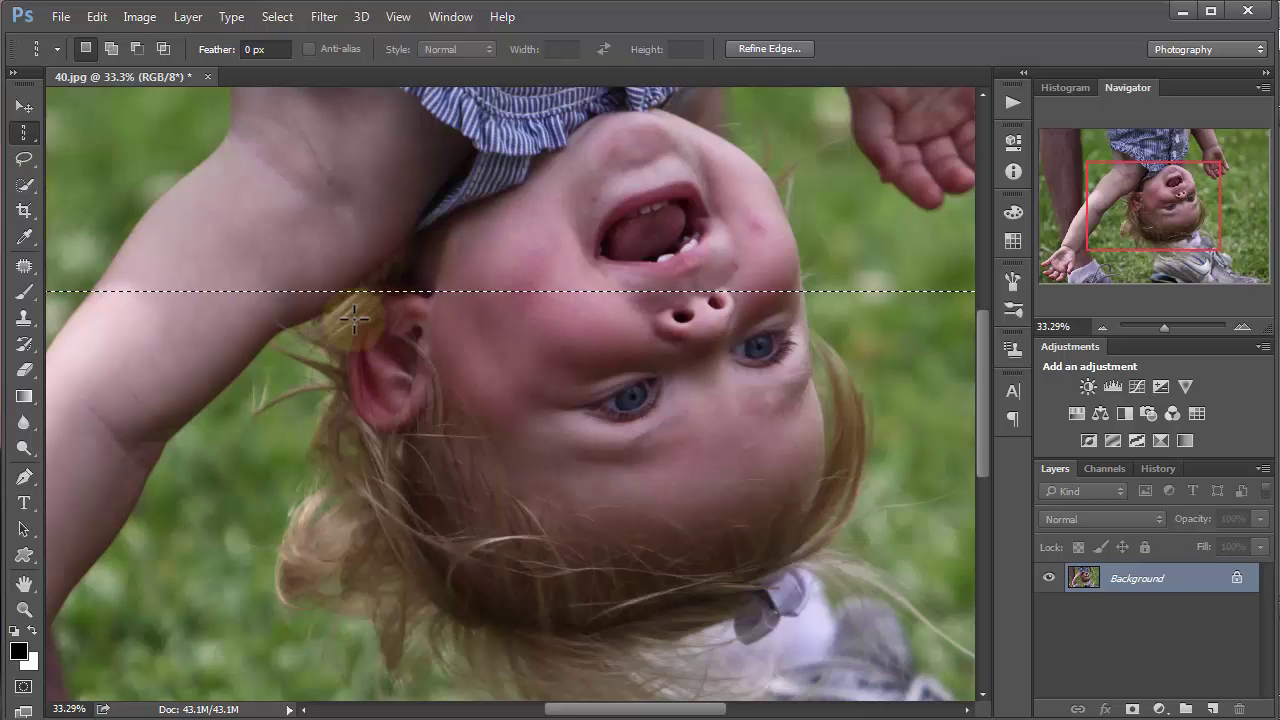
left_click_drag(354, 318, 391, 352)
left_click(385, 300)
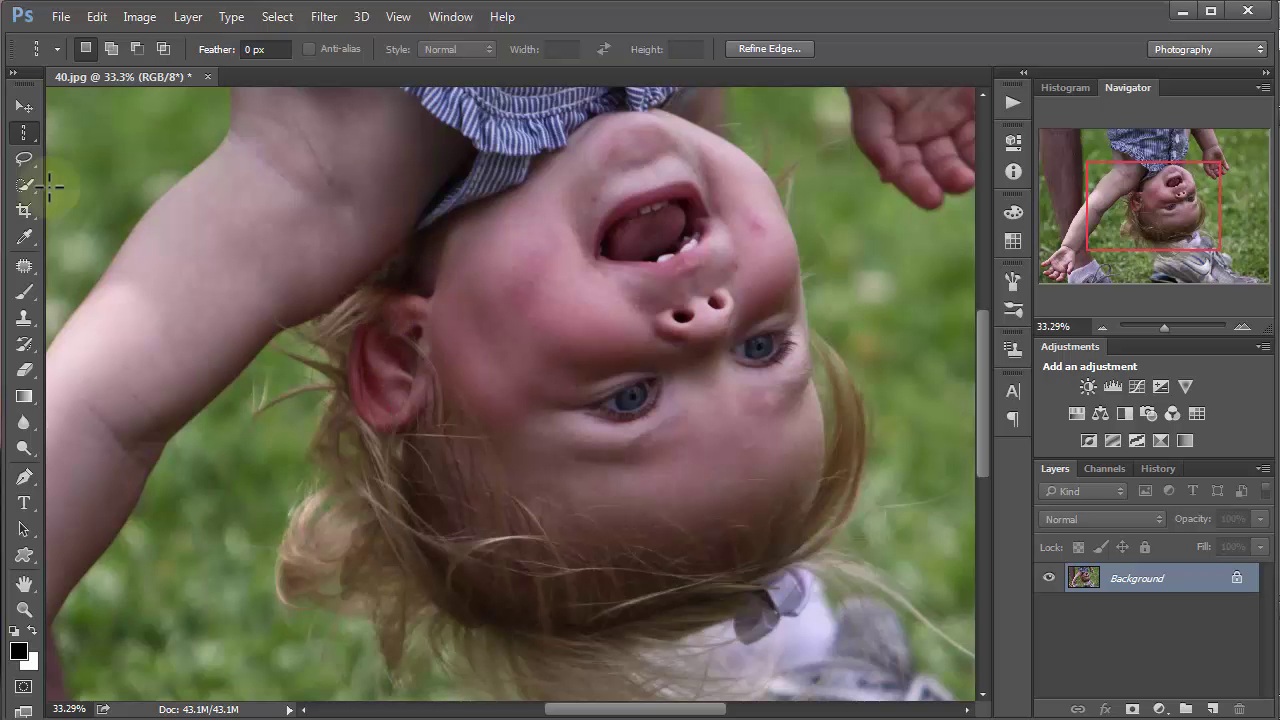
left_click(22, 155)
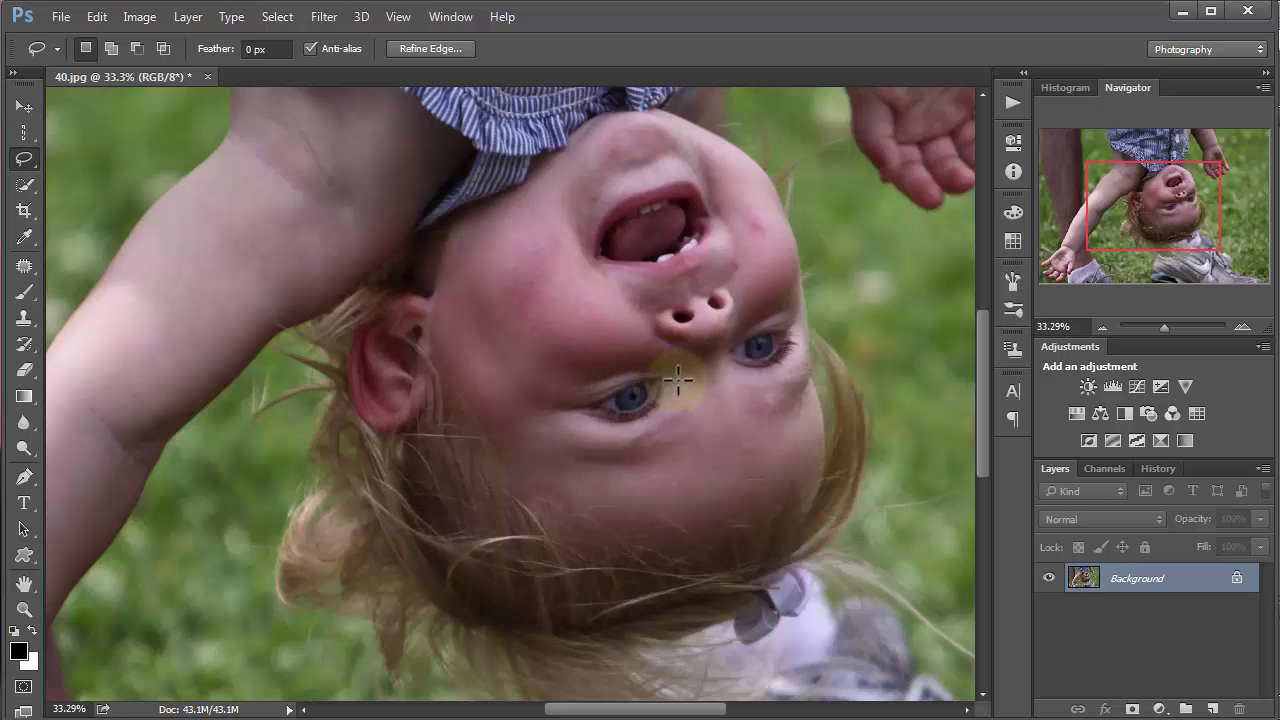
mouse_move(652, 410)
left_mouse_down()
mouse_move(678, 385)
mouse_move(665, 362)
mouse_move(589, 376)
mouse_move(565, 423)
mouse_move(672, 412)
left_mouse_up()
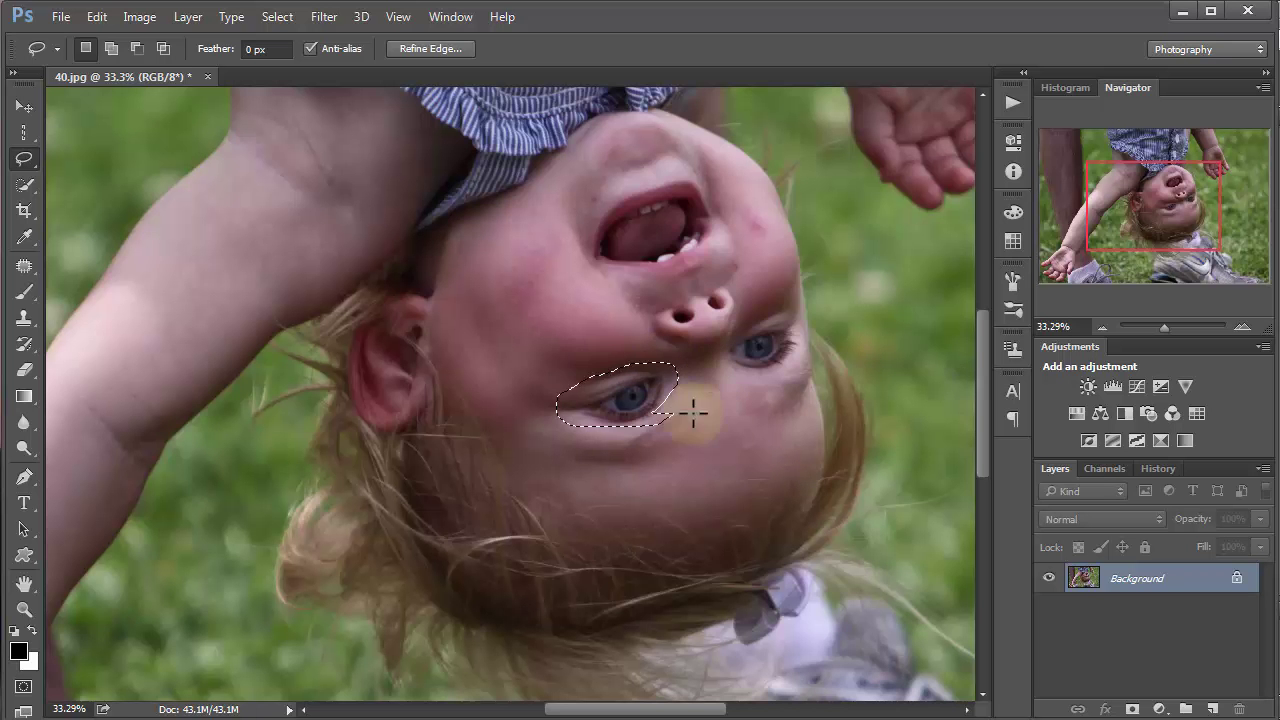
mouse_move(600, 440)
left_mouse_down()
mouse_move(486, 357)
mouse_move(683, 236)
mouse_move(597, 449)
left_mouse_up()
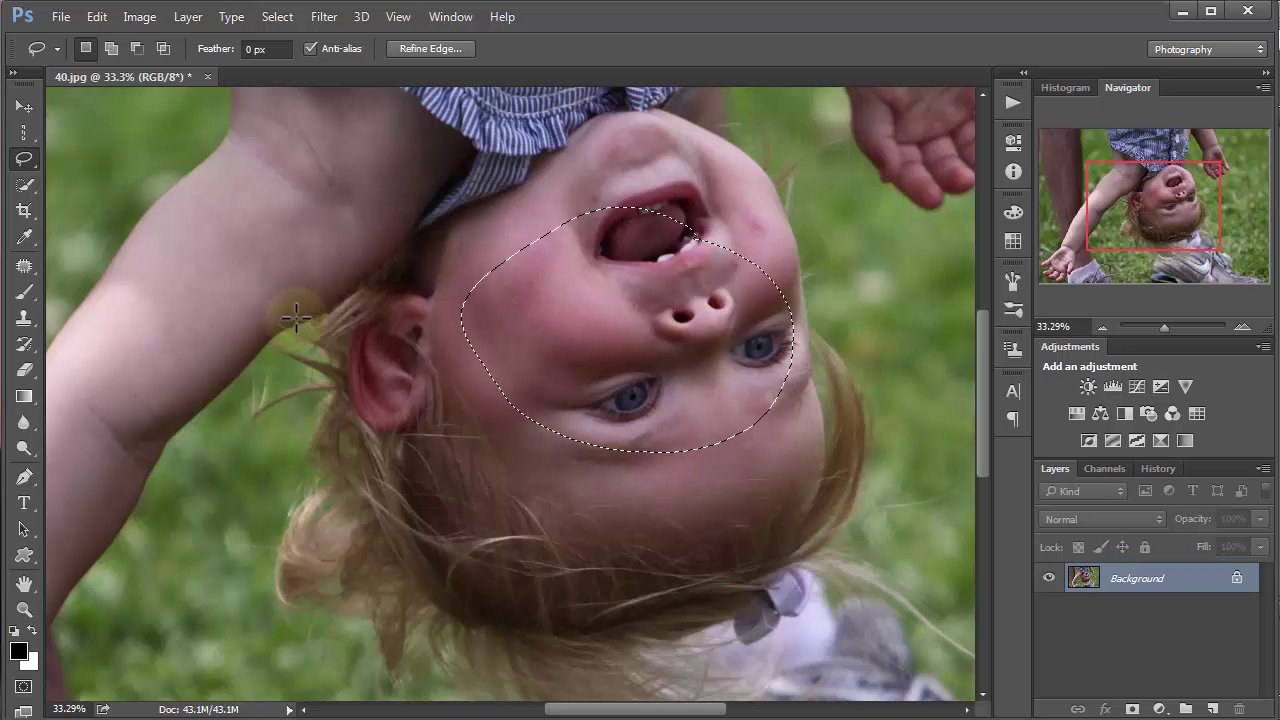
mouse_move(430, 350)
left_mouse_down()
mouse_move(429, 302)
mouse_move(405, 292)
mouse_move(376, 304)
mouse_move(346, 361)
mouse_move(354, 407)
mouse_move(387, 437)
mouse_move(427, 421)
mouse_move(440, 384)
left_mouse_up()
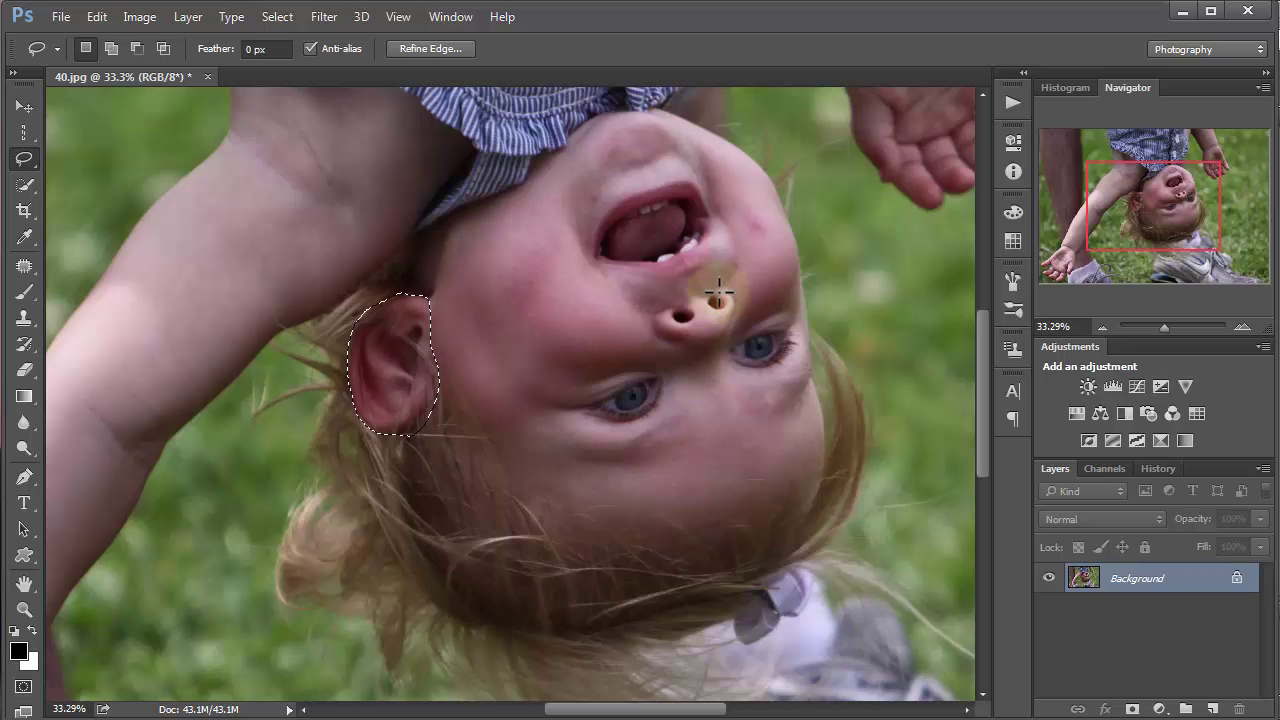
key("ctrl+d")
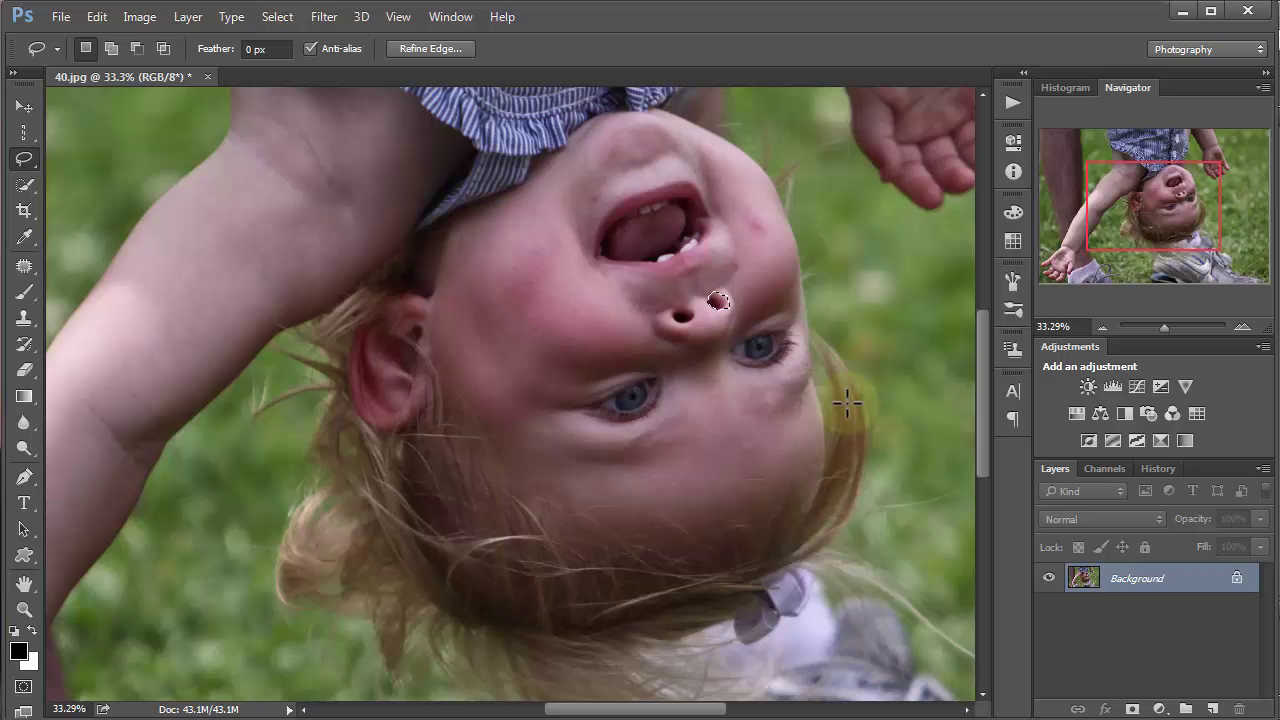
left_click(672, 232)
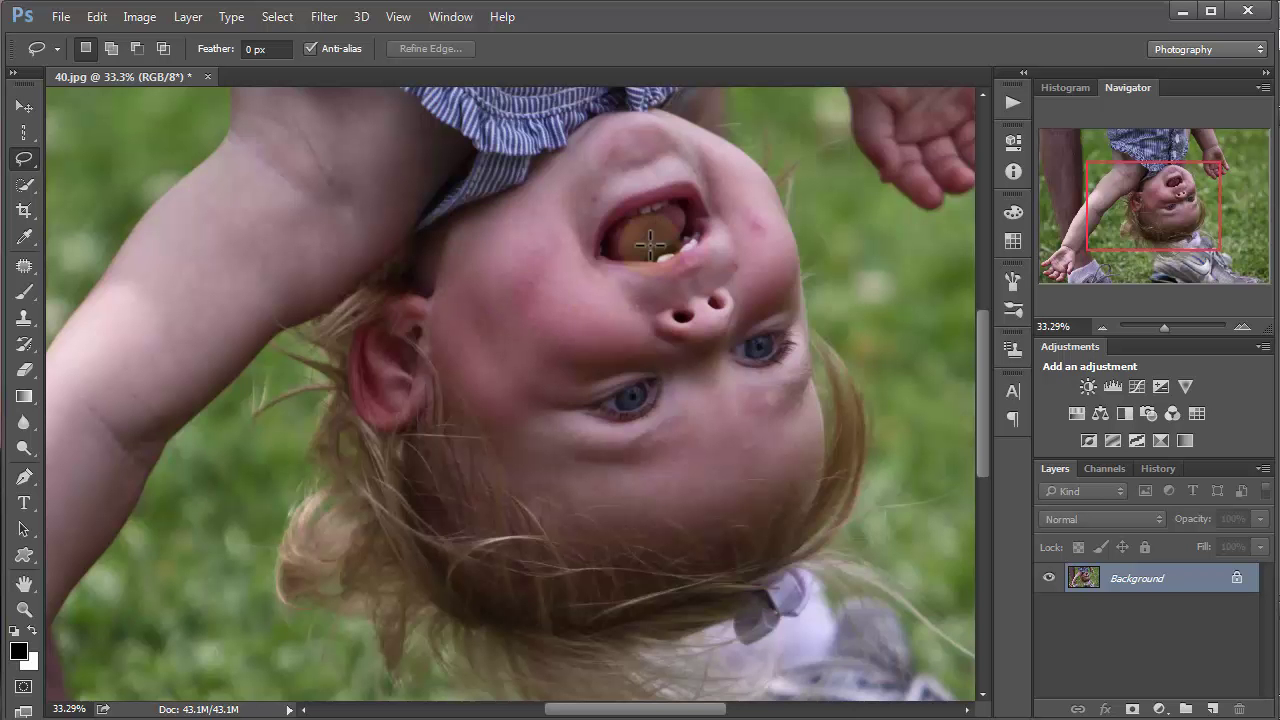
mouse_move(685, 205)
left_mouse_down()
mouse_move(649, 199)
mouse_move(614, 213)
mouse_move(598, 242)
mouse_move(612, 257)
mouse_move(696, 248)
mouse_move(697, 199)
mouse_move(662, 196)
left_mouse_up()
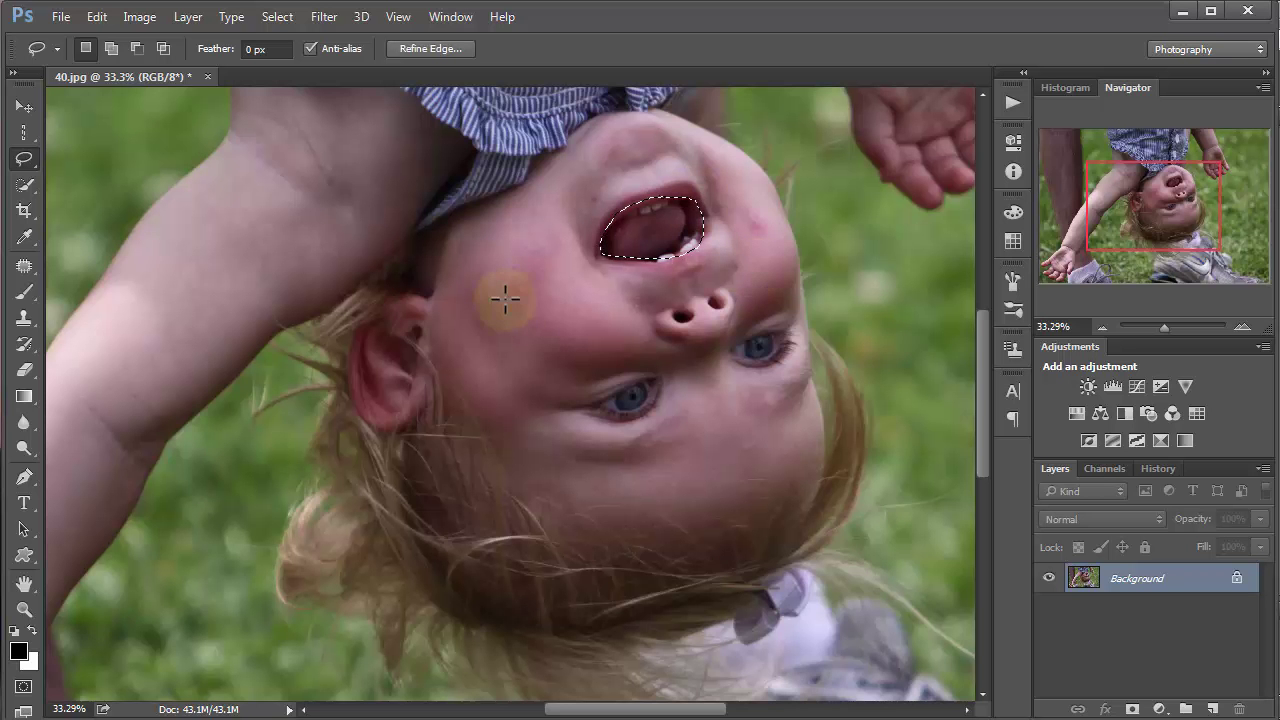
left_click(582, 362)
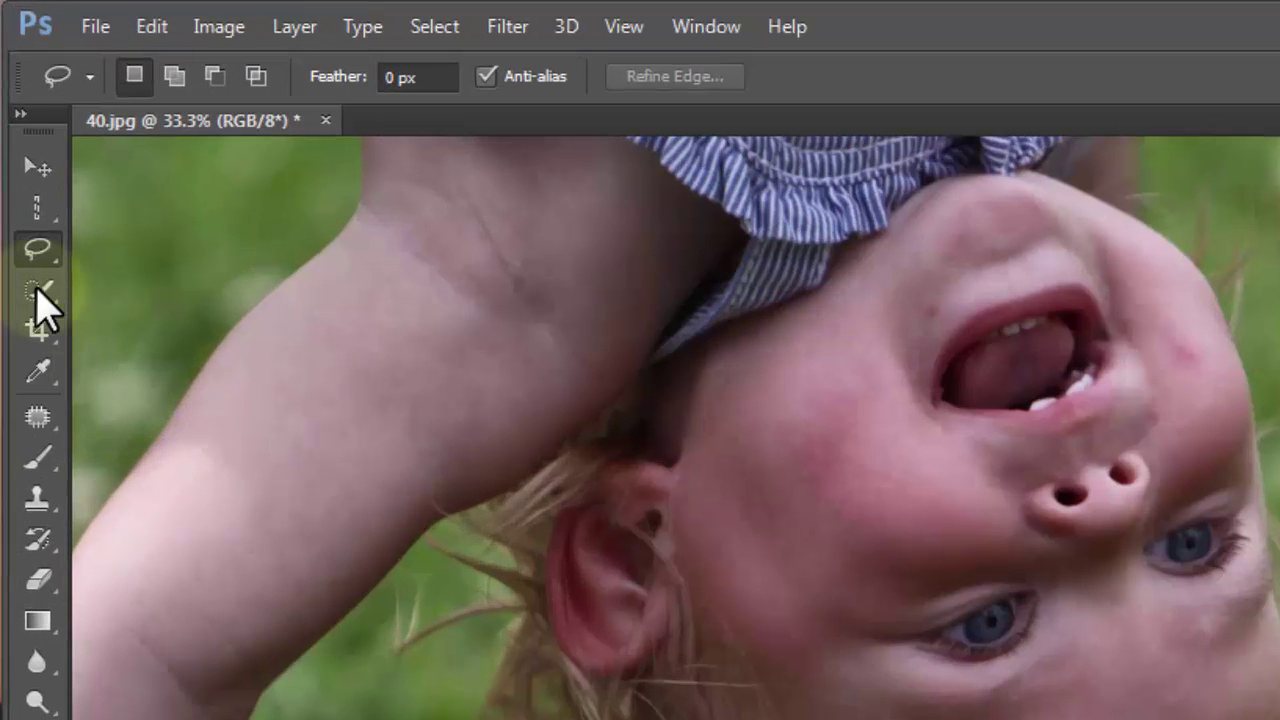
Switch to Quick Selection, paint over the mouth, deselect, then paint from cheek to nose.
left_click(24, 285)
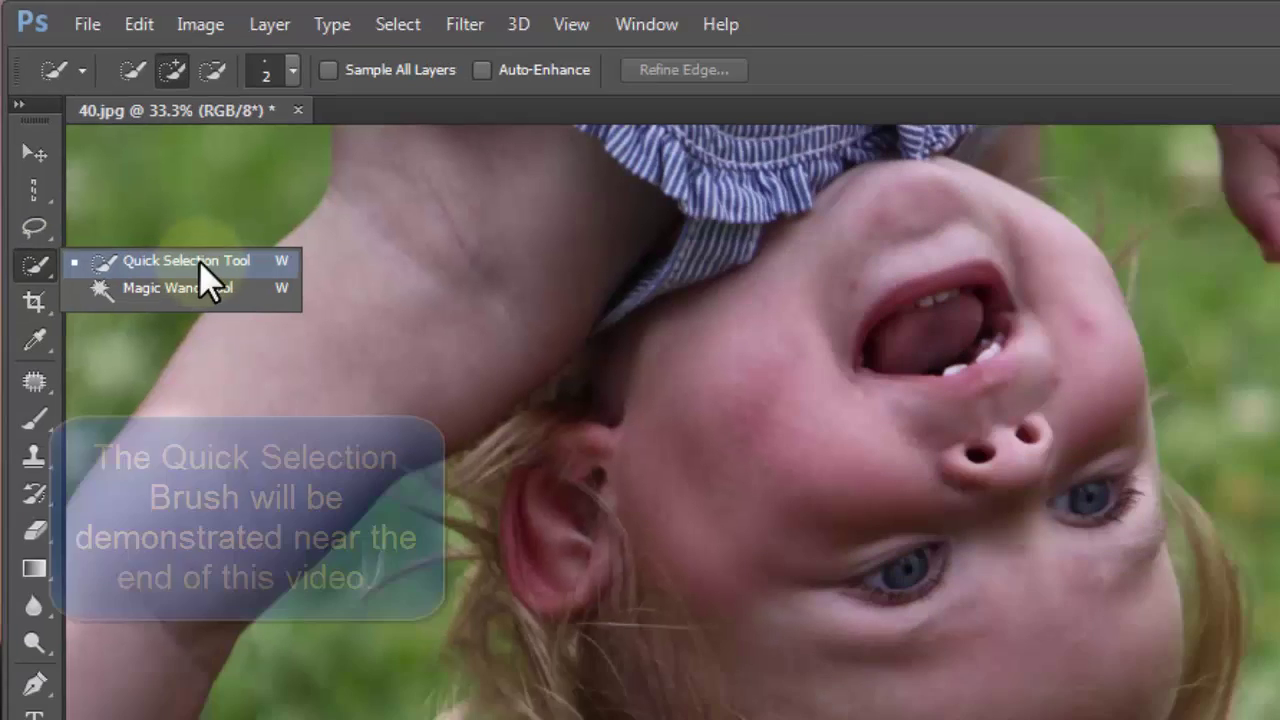
left_click(220, 288)
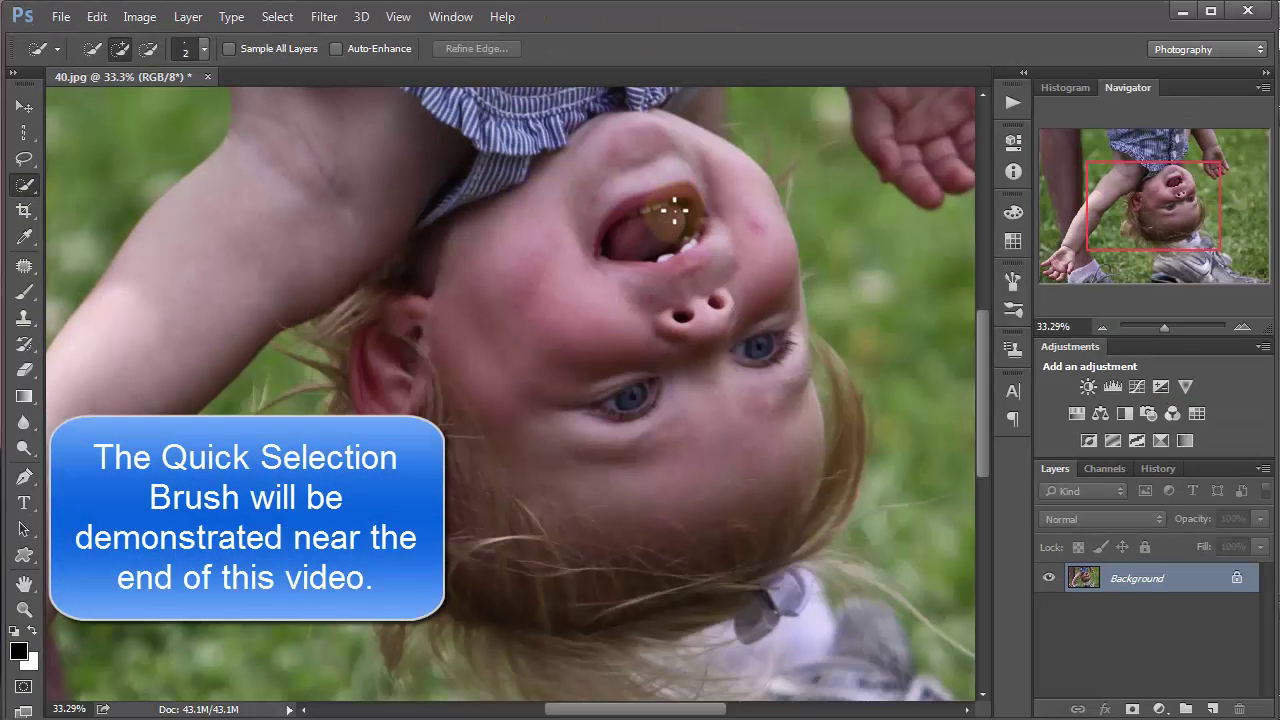
mouse_move(675, 210)
left_mouse_down()
mouse_move(597, 217)
mouse_move(674, 271)
left_mouse_up()
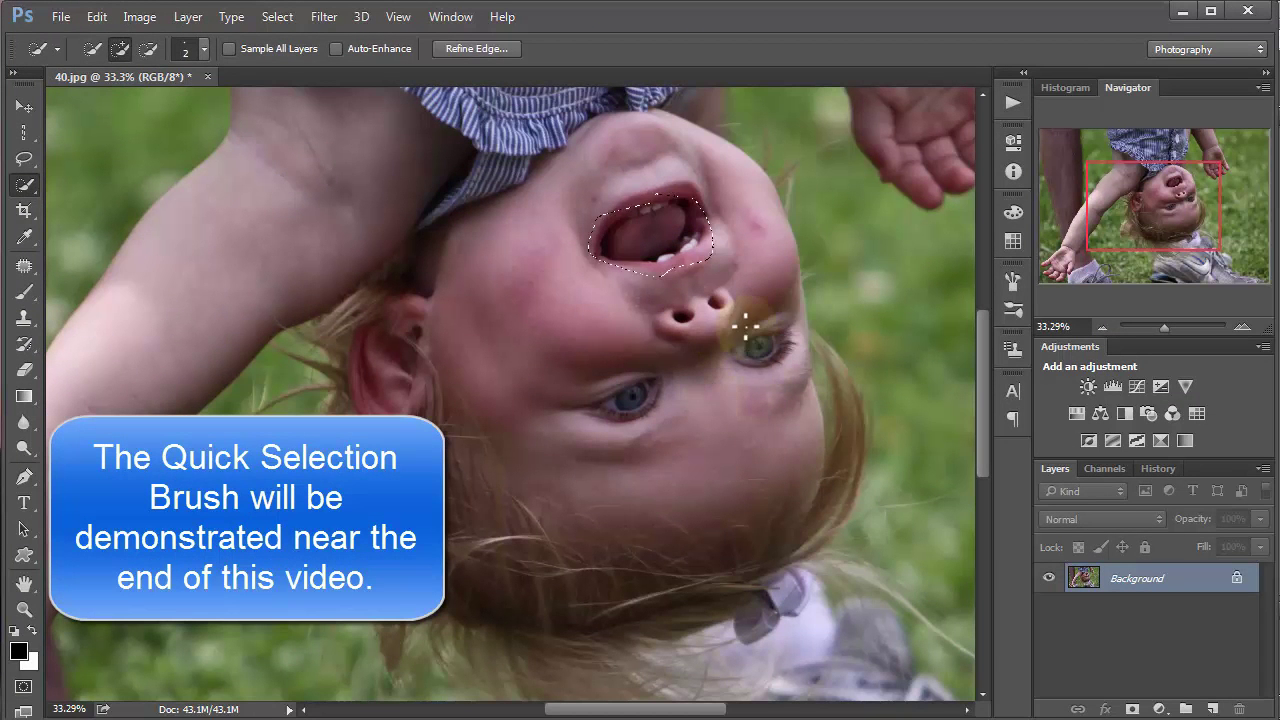
key("ctrl+d")
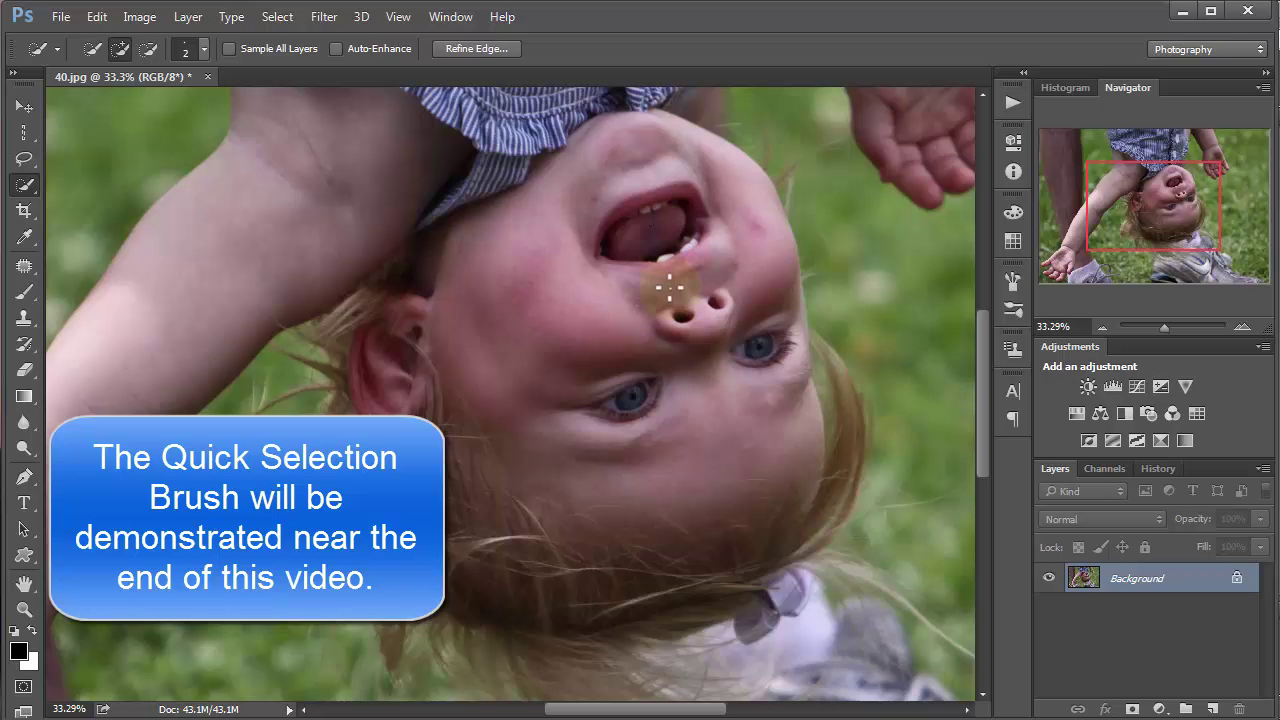
left_click_drag(671, 286, 693, 314)
right_click(558, 293)
left_click(500, 343)
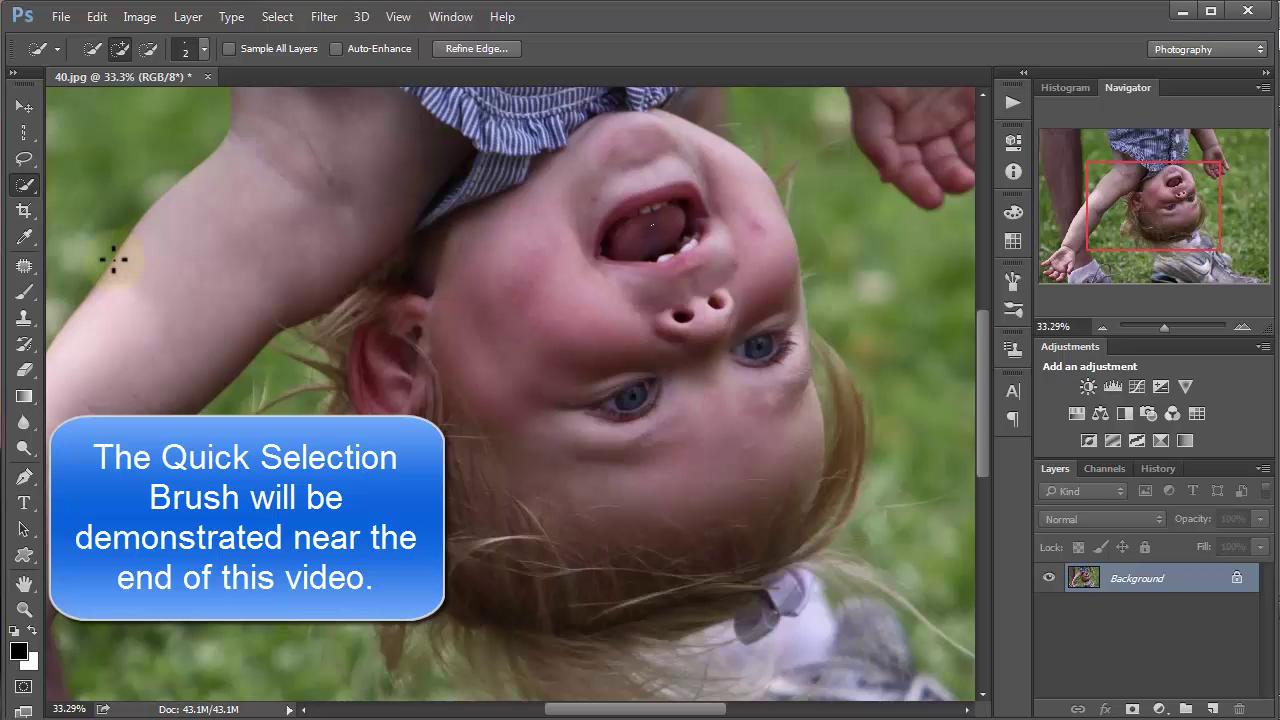
left_click(26, 182)
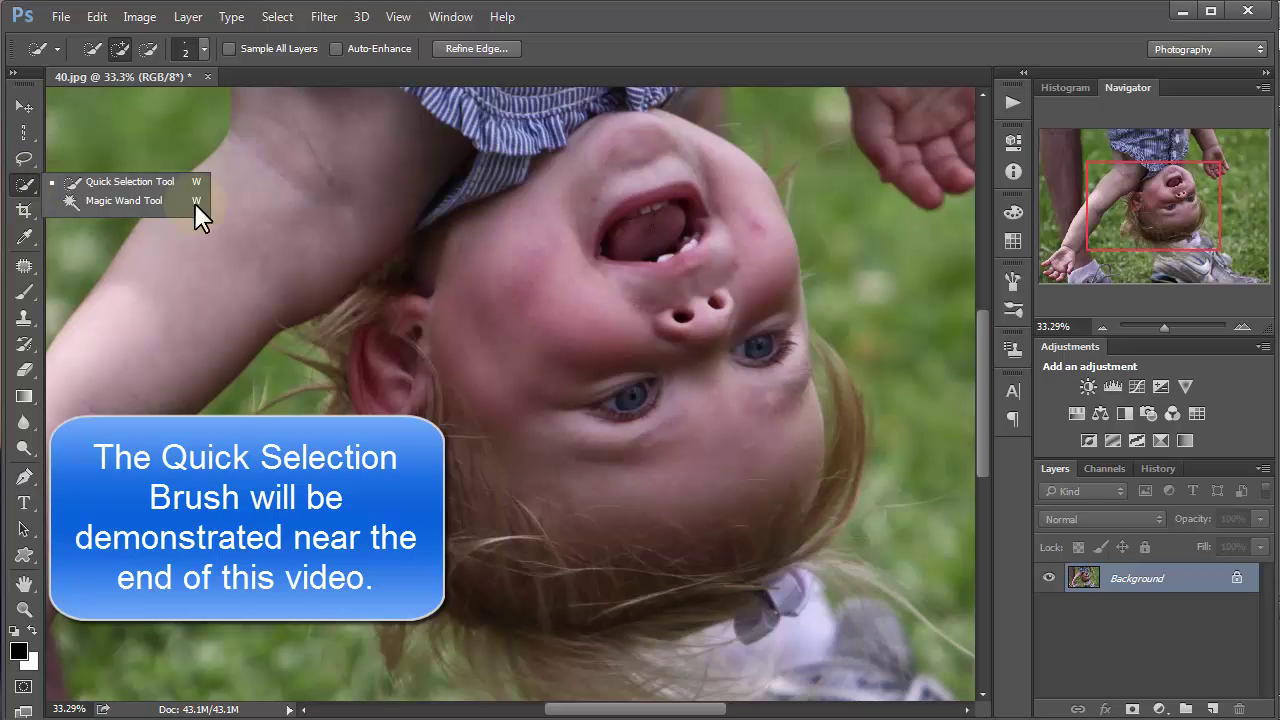
Pick the Magic Wand and test-select the mouth, eye, arm shadow, green background and hair.
left_click(122, 201)
left_click(645, 230)
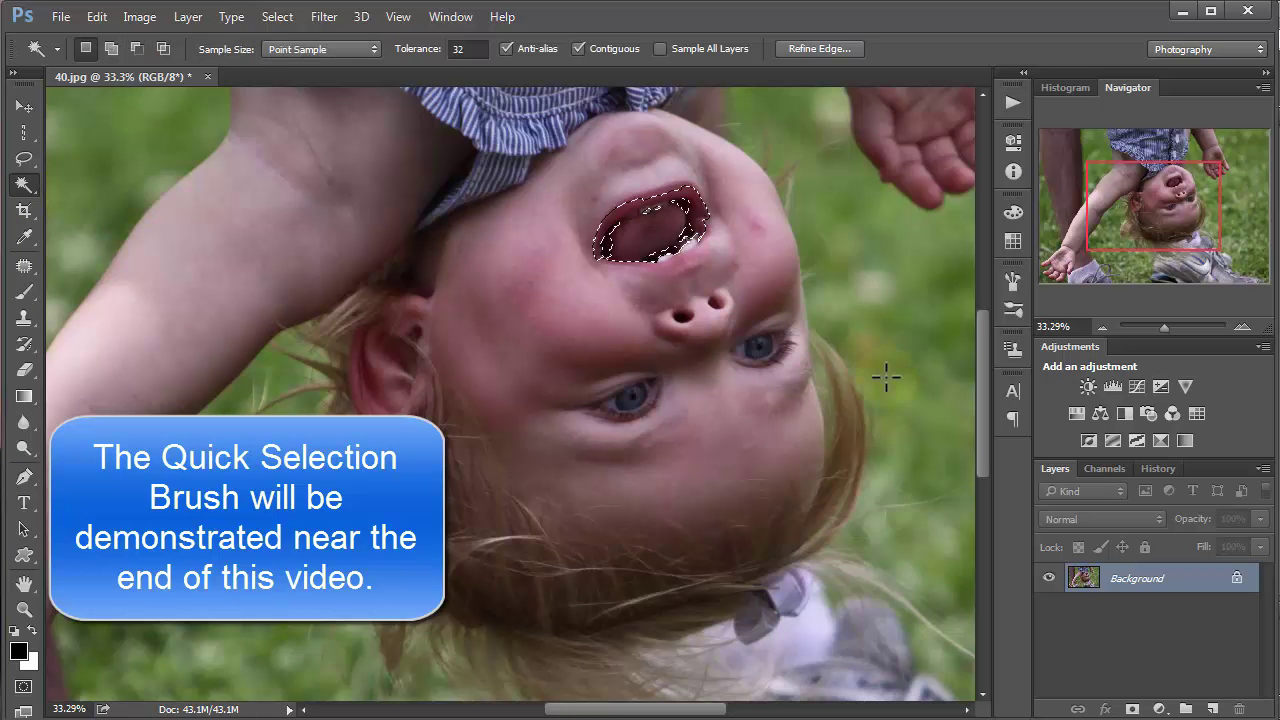
left_click(621, 398)
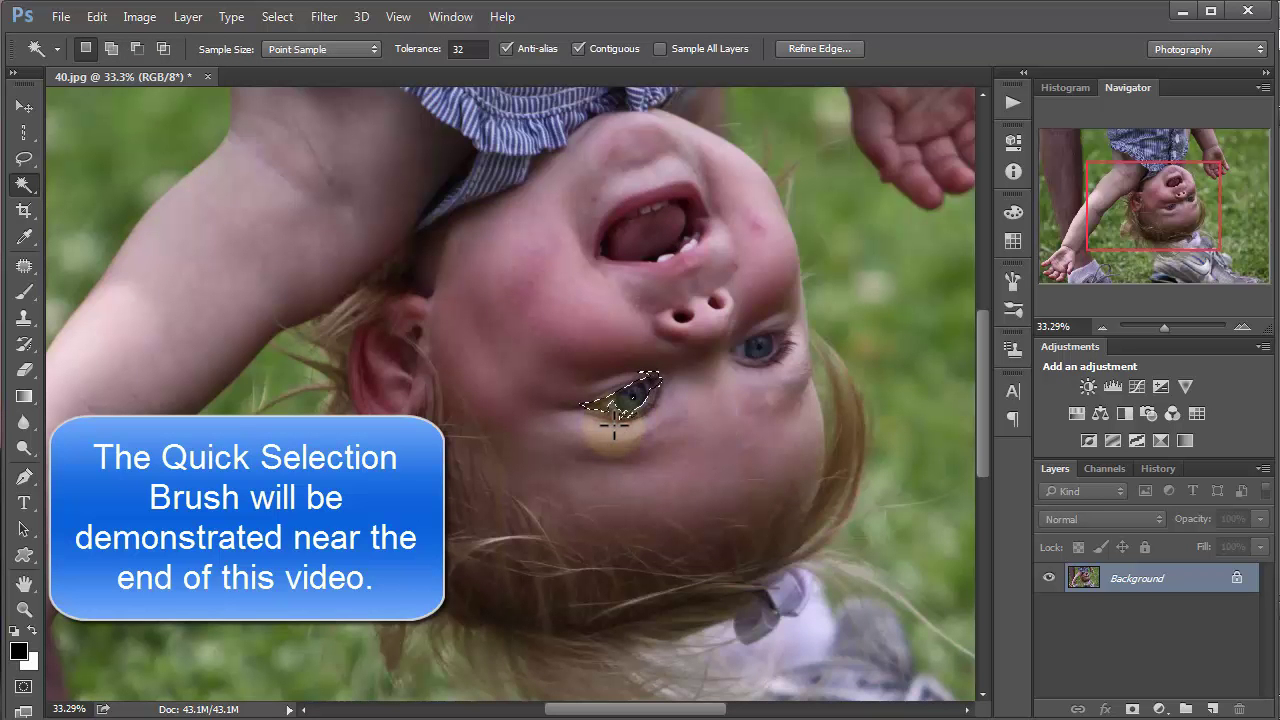
key("ctrl+d")
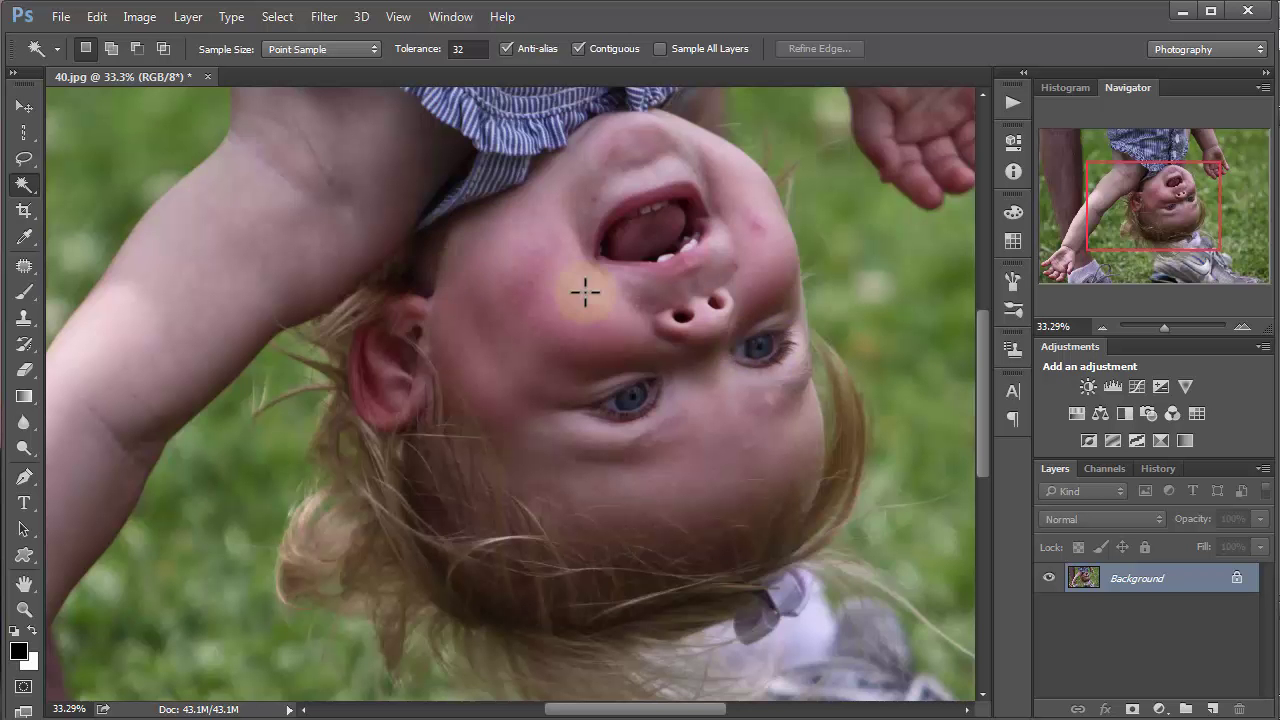
left_click(417, 257)
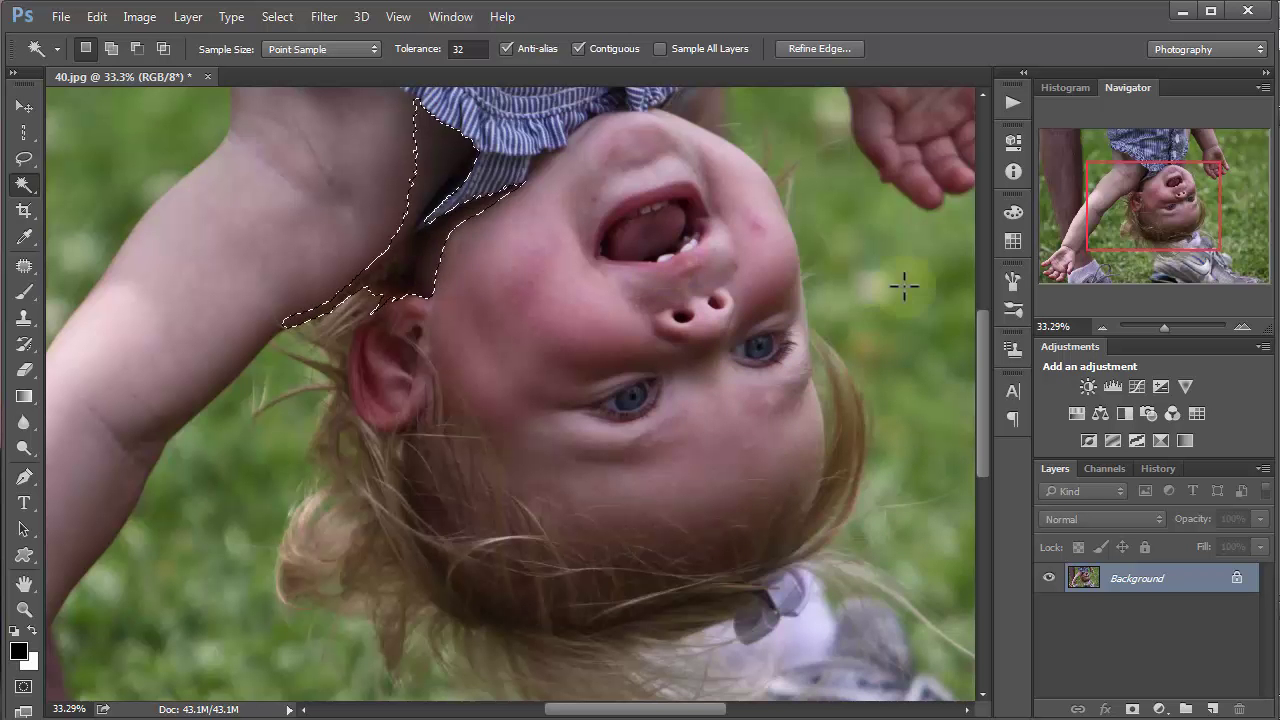
left_click(927, 354)
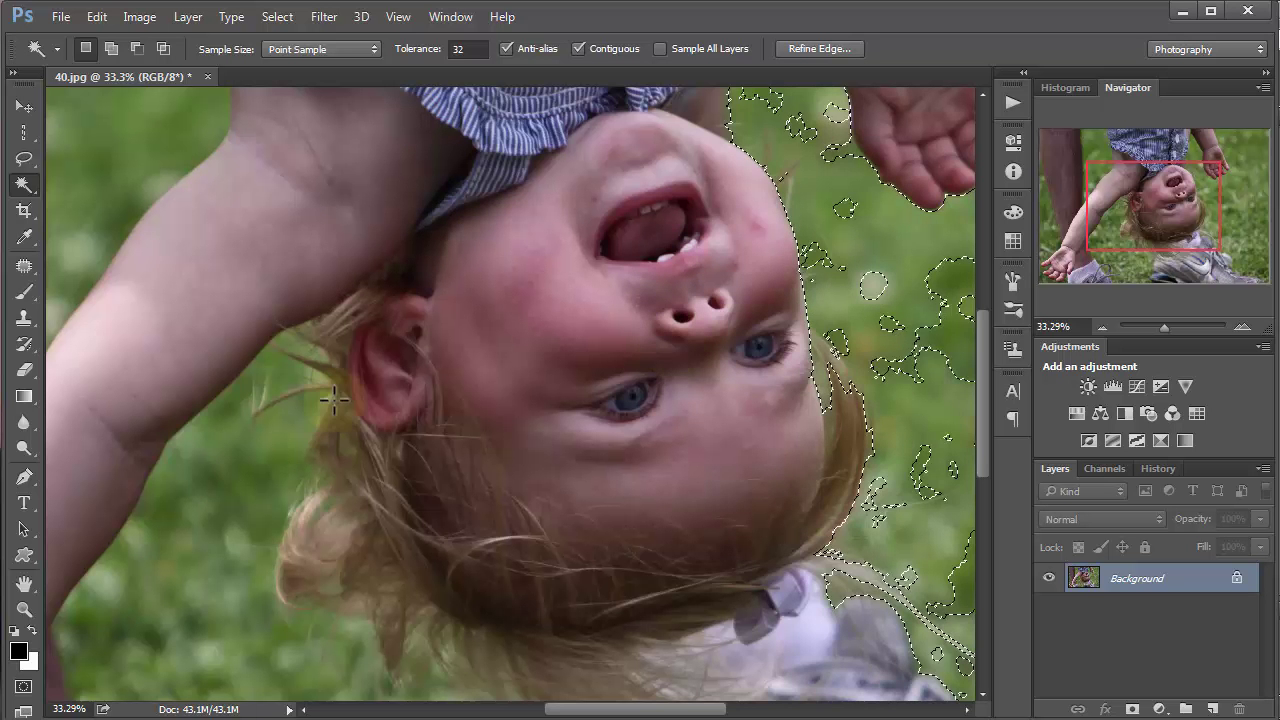
left_click(460, 518)
left_click(671, 543)
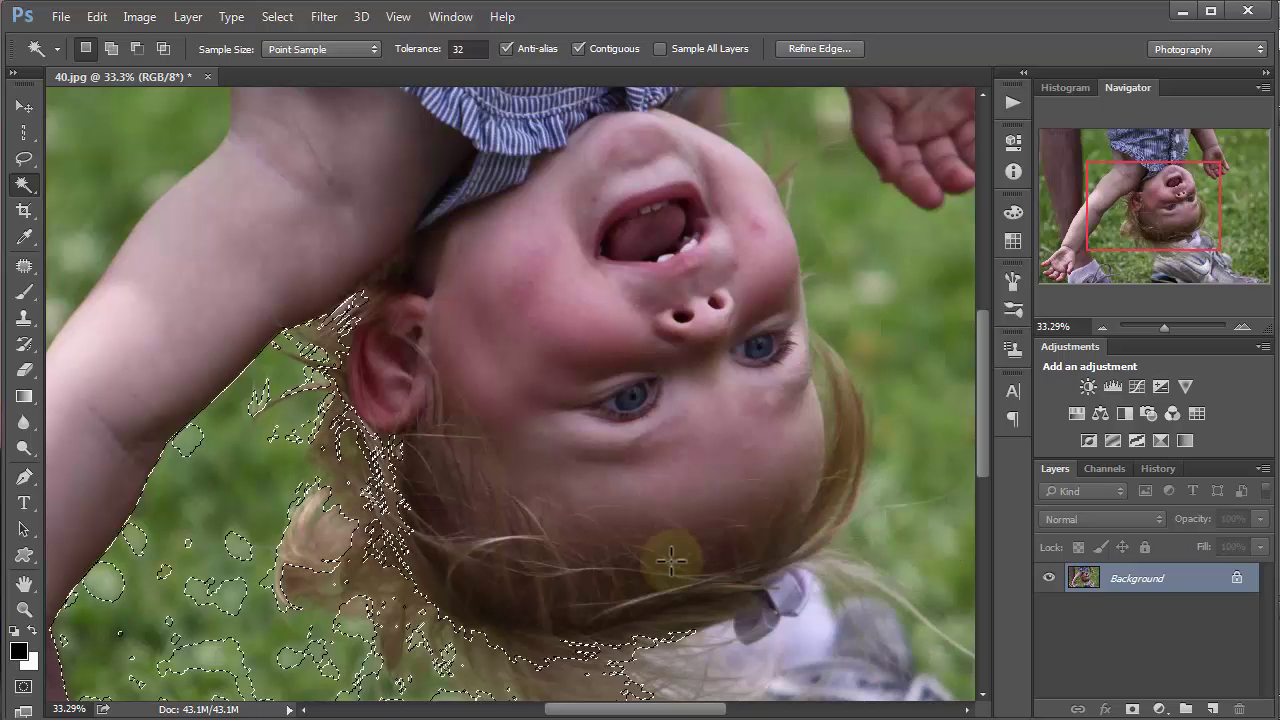
left_click(903, 432)
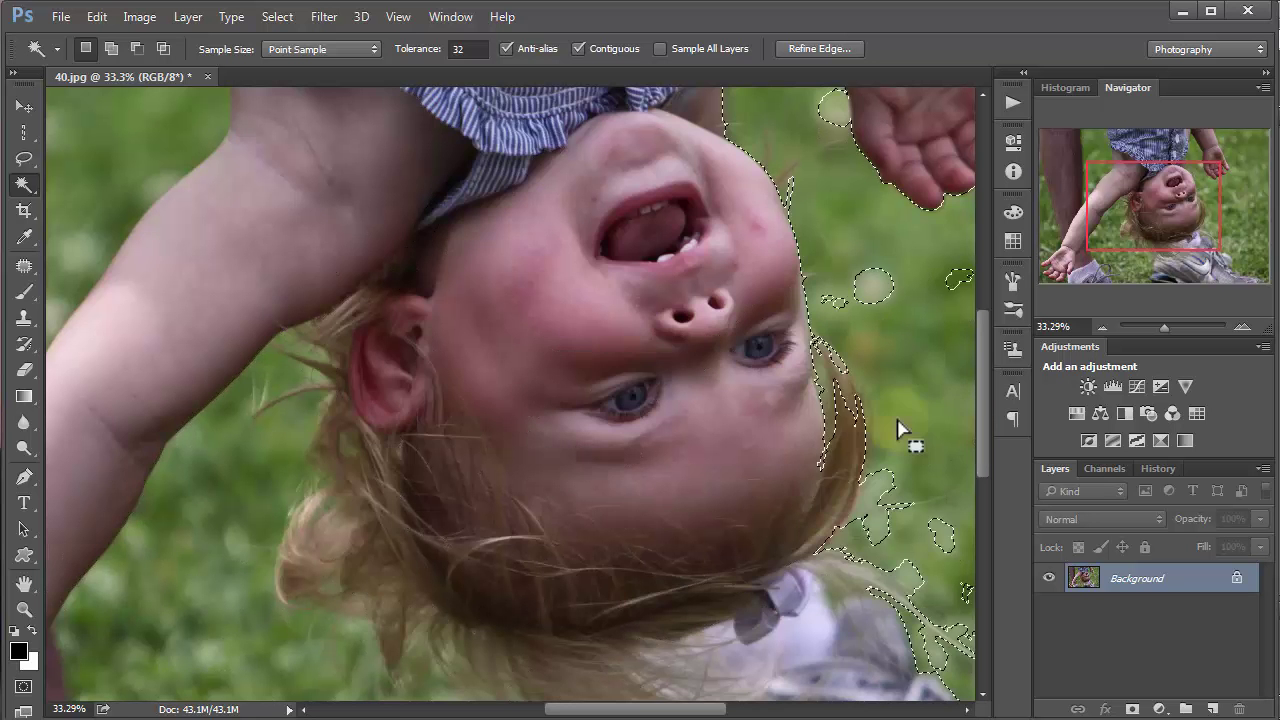
Select the face skin around the mouth and cheek, then clear it with Select > Deselect.
left_click(543, 247)
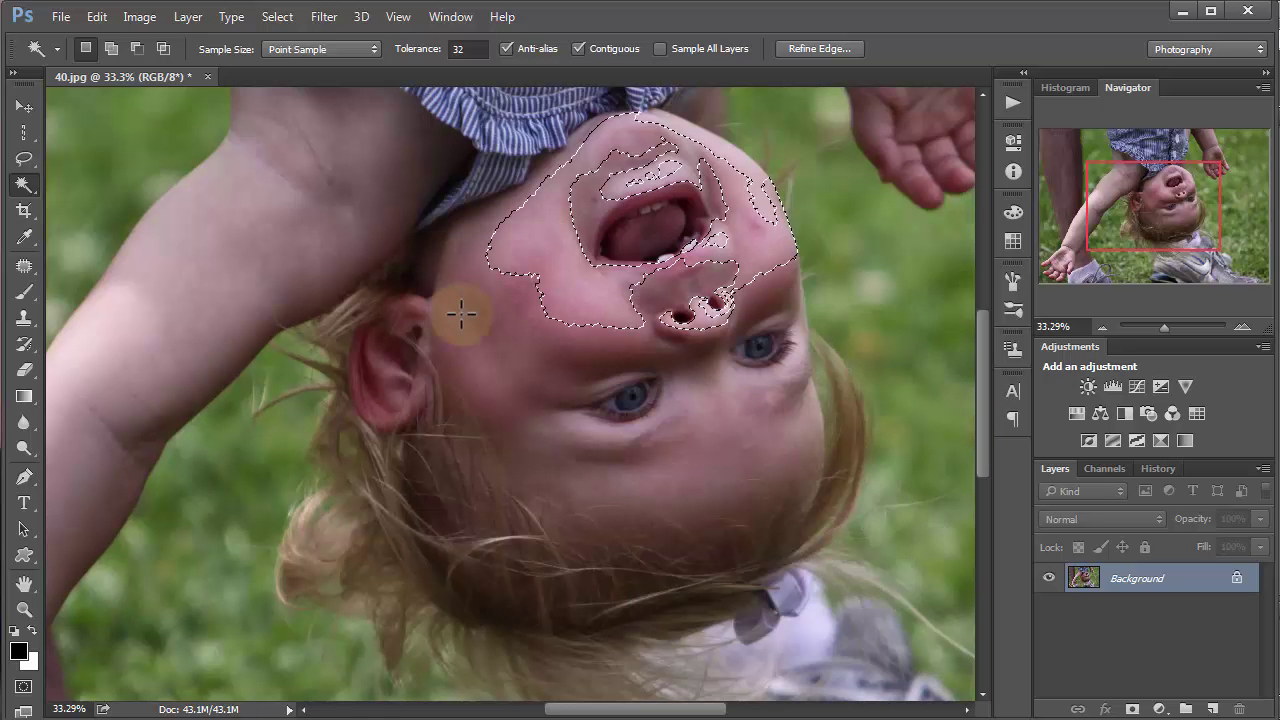
left_click(461, 314)
left_click(527, 371)
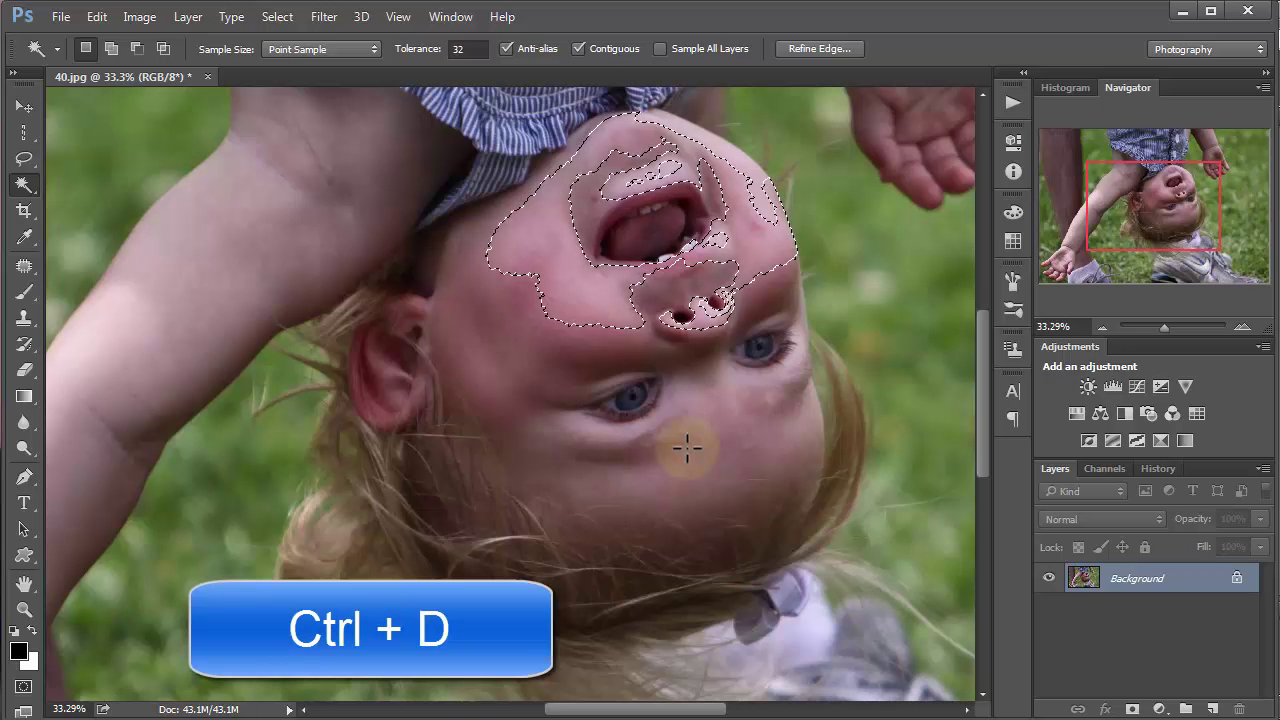
key("ctrl+d")
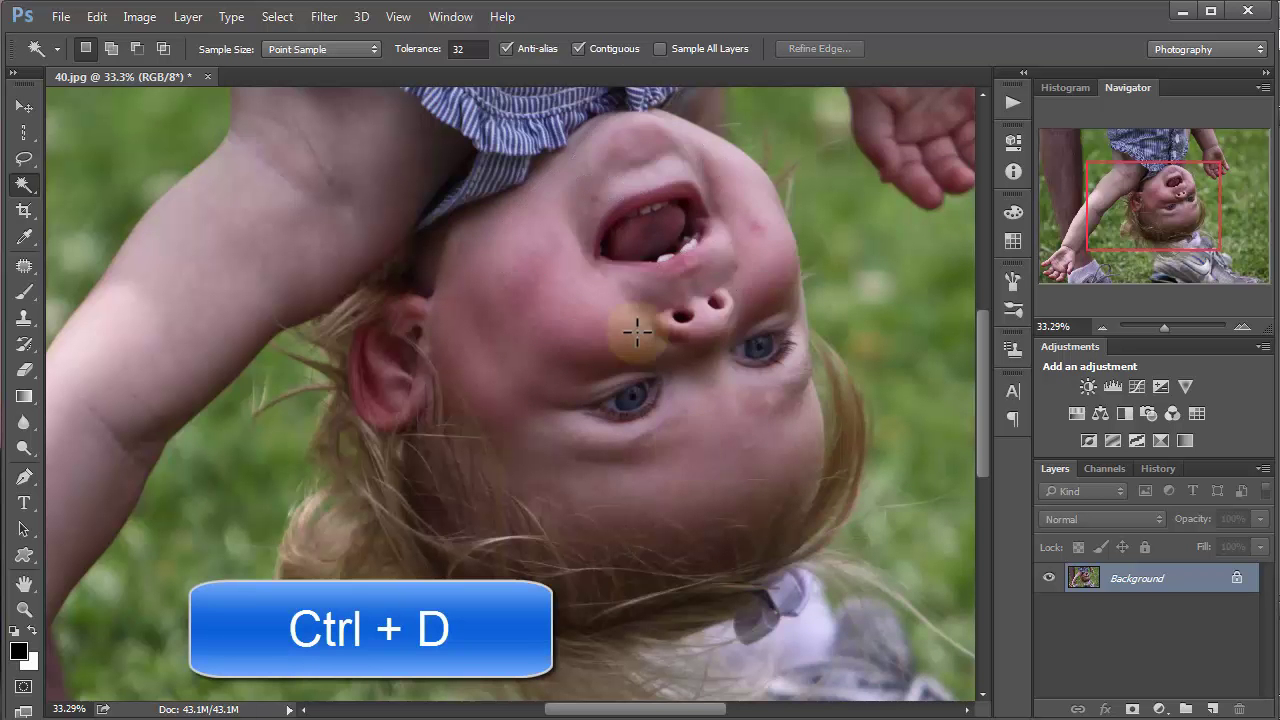
left_click(493, 337)
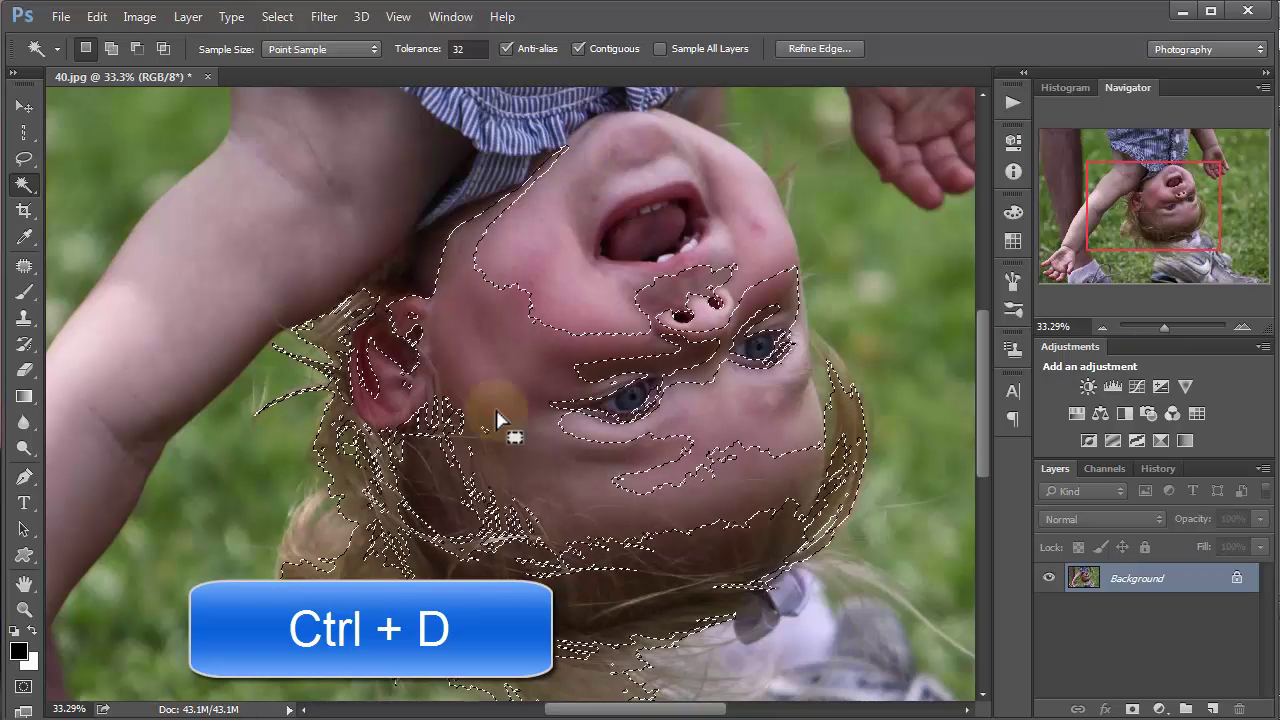
left_click(284, 20)
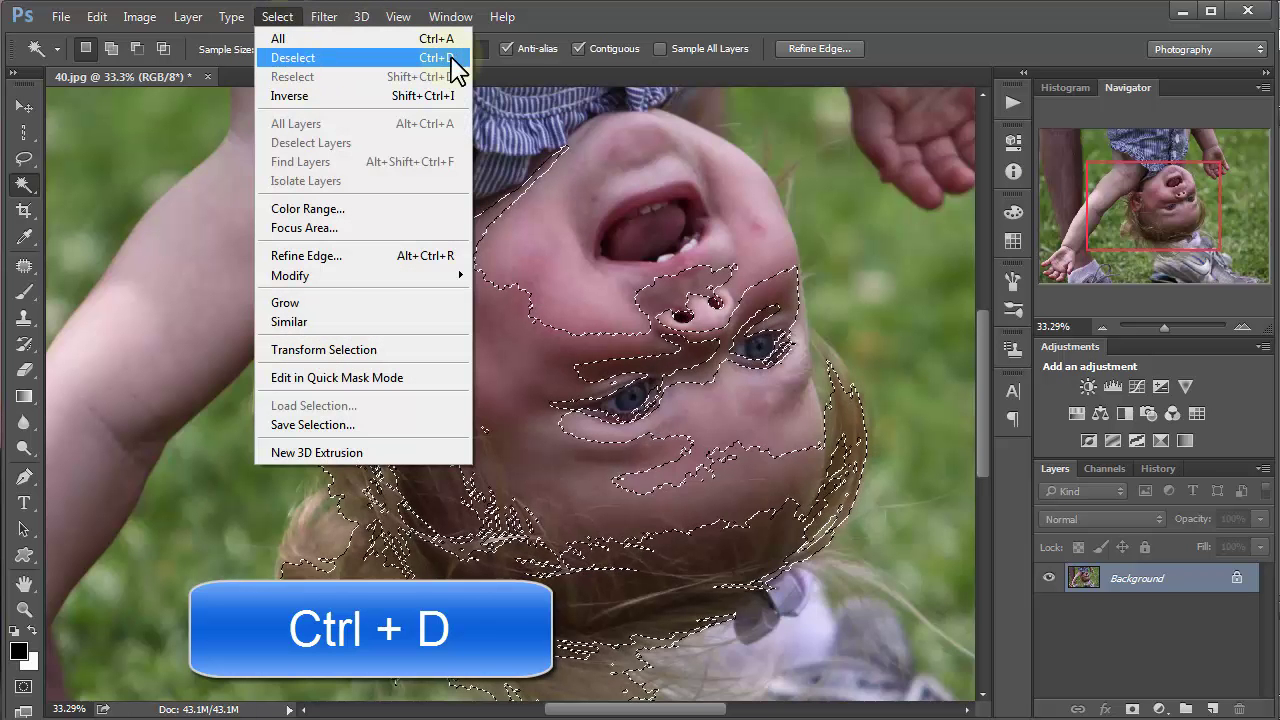
left_click(321, 58)
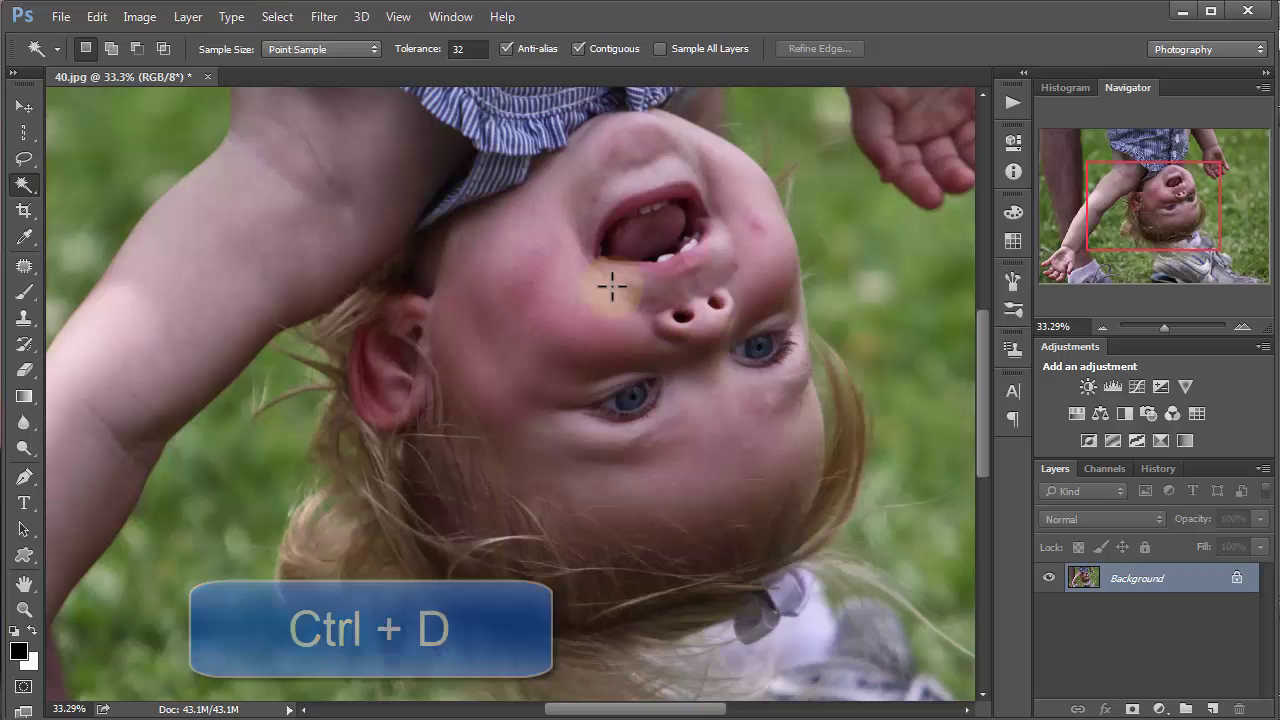
left_click(22, 211)
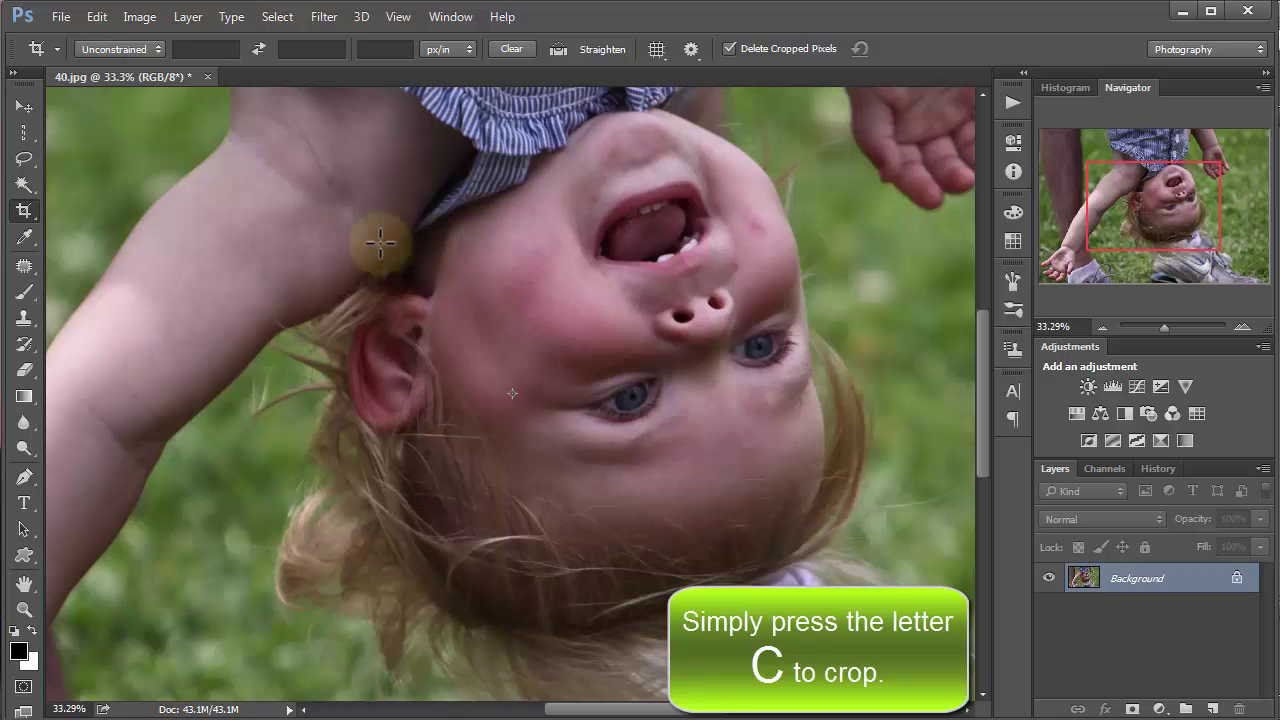
left_click_drag(380, 242, 1010, 570)
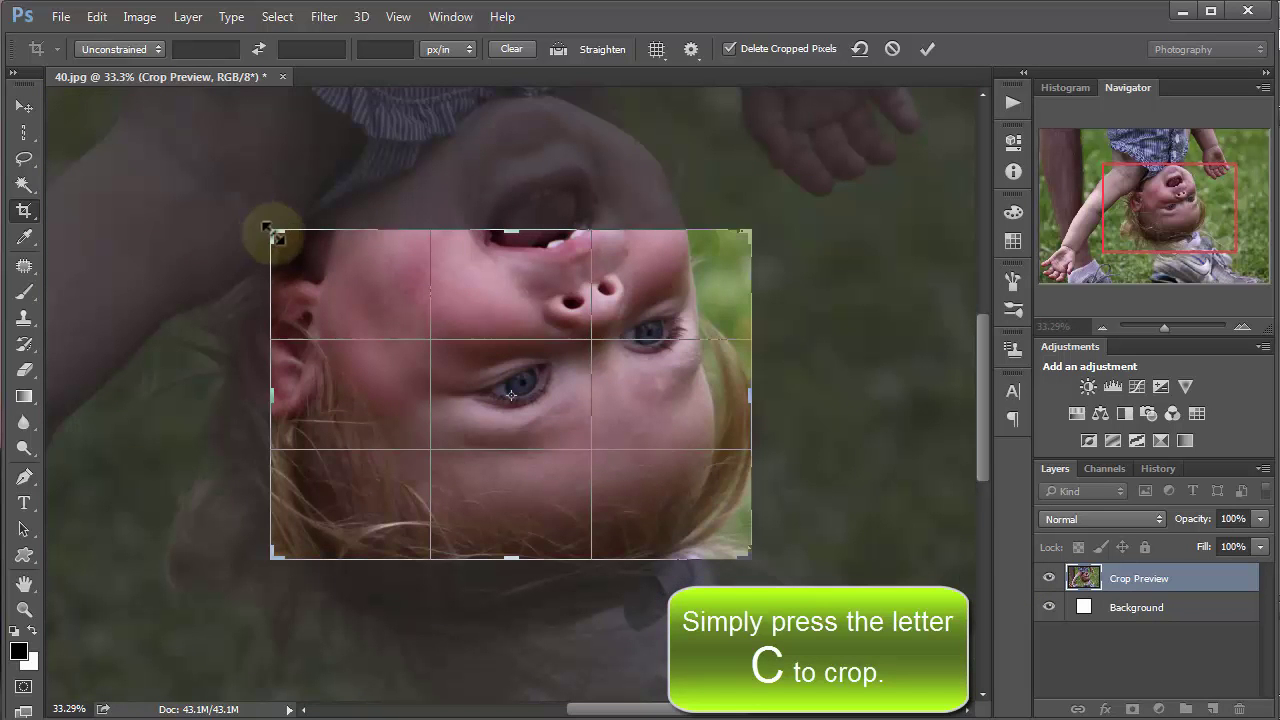
left_click_drag(269, 229, 186, 177)
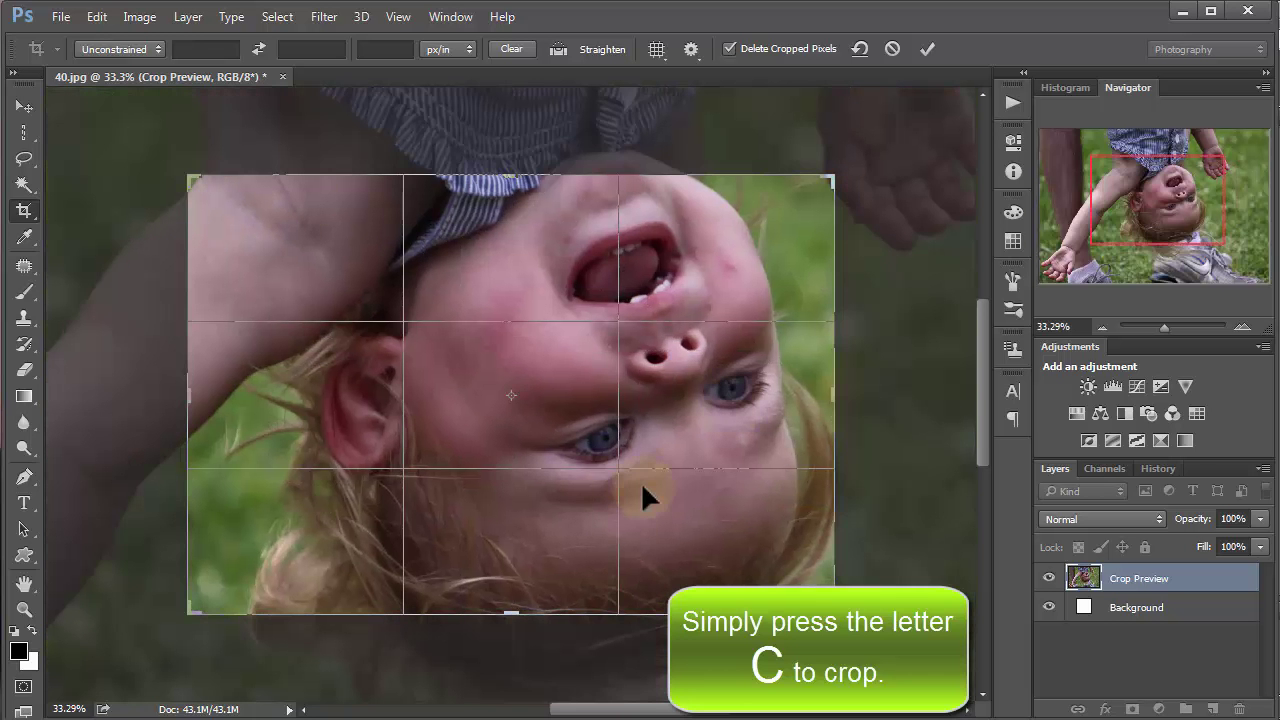
left_click_drag(641, 484, 686, 408)
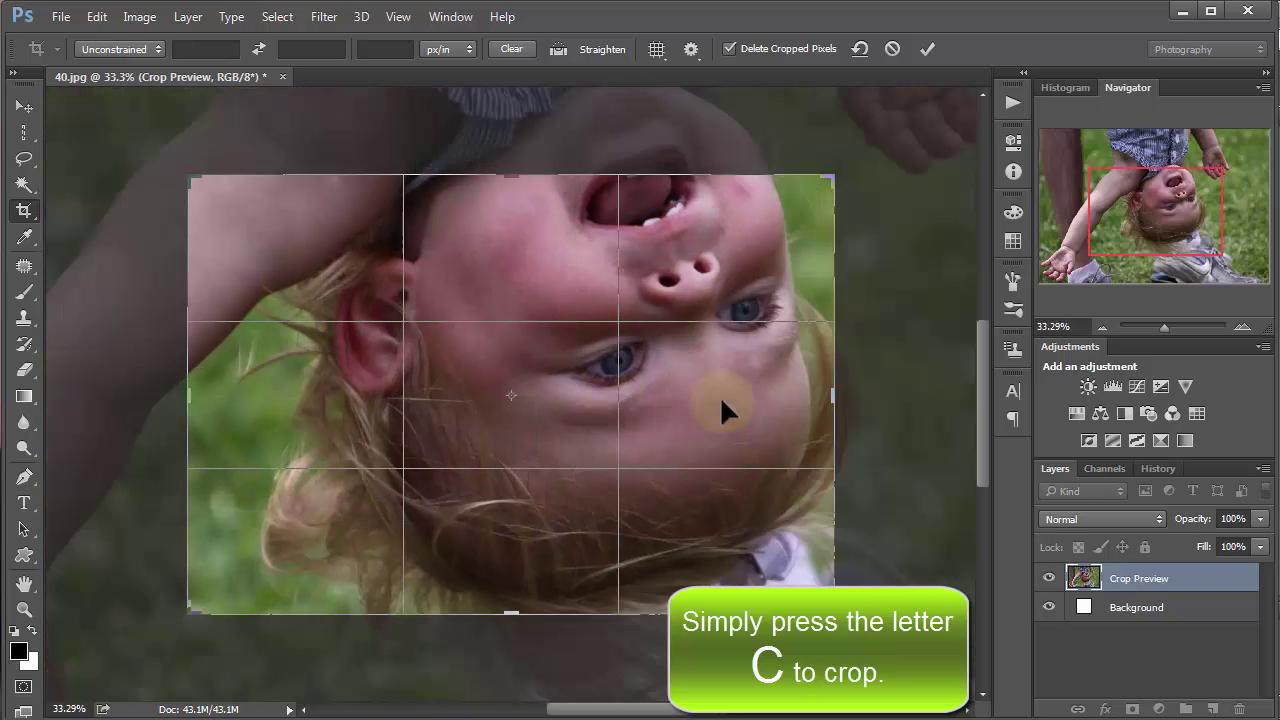
key("Return")
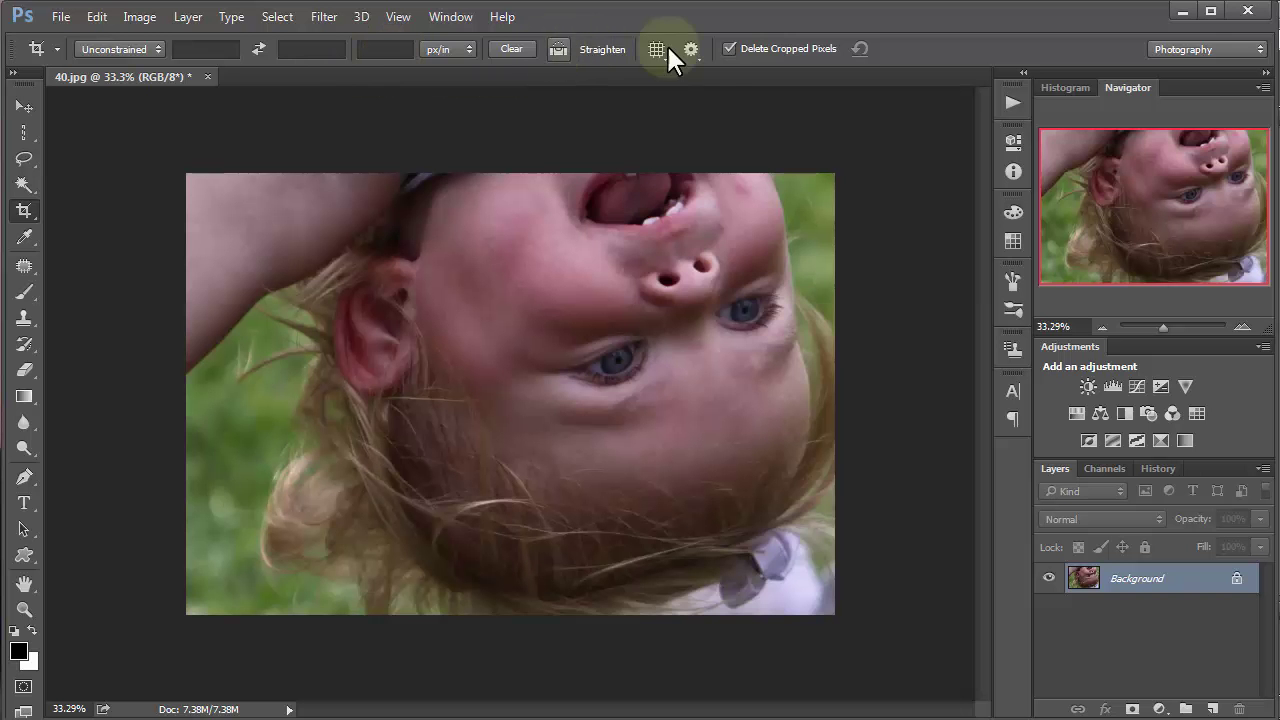
Check the Crop tool's gear settings, then undo the crop with Ctrl+Alt+Z.
left_click(694, 48)
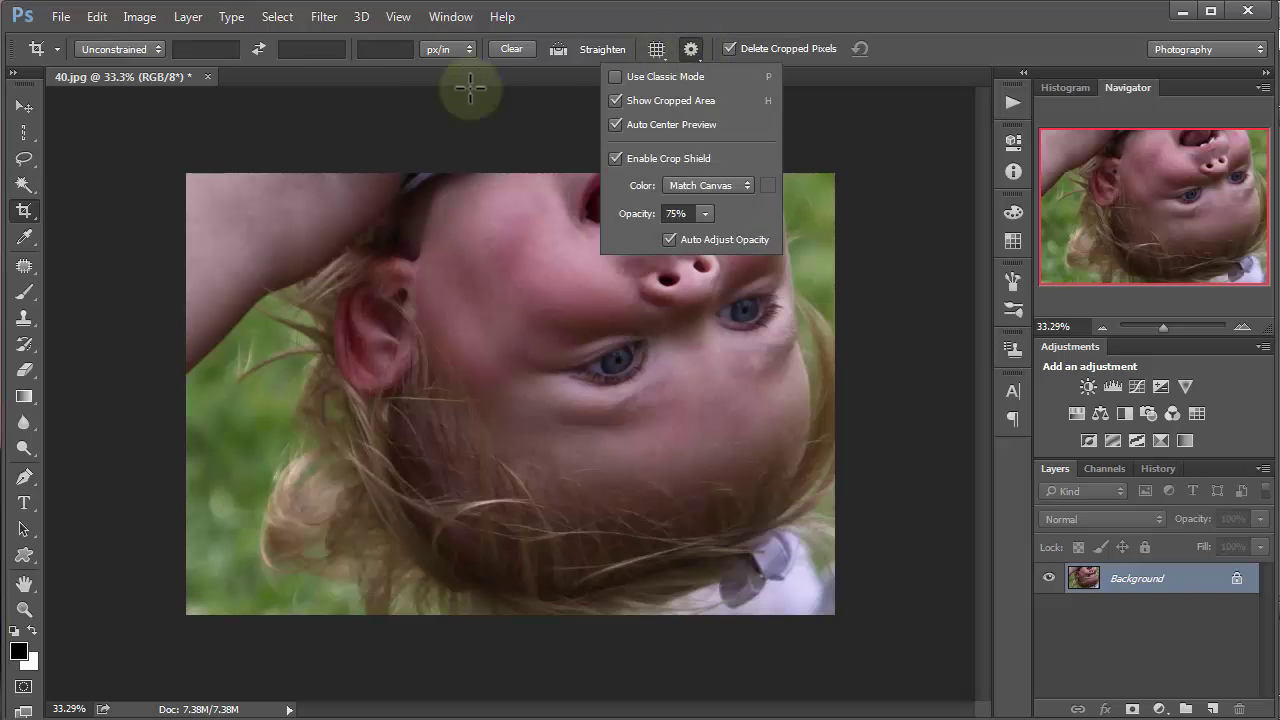
left_click(505, 56)
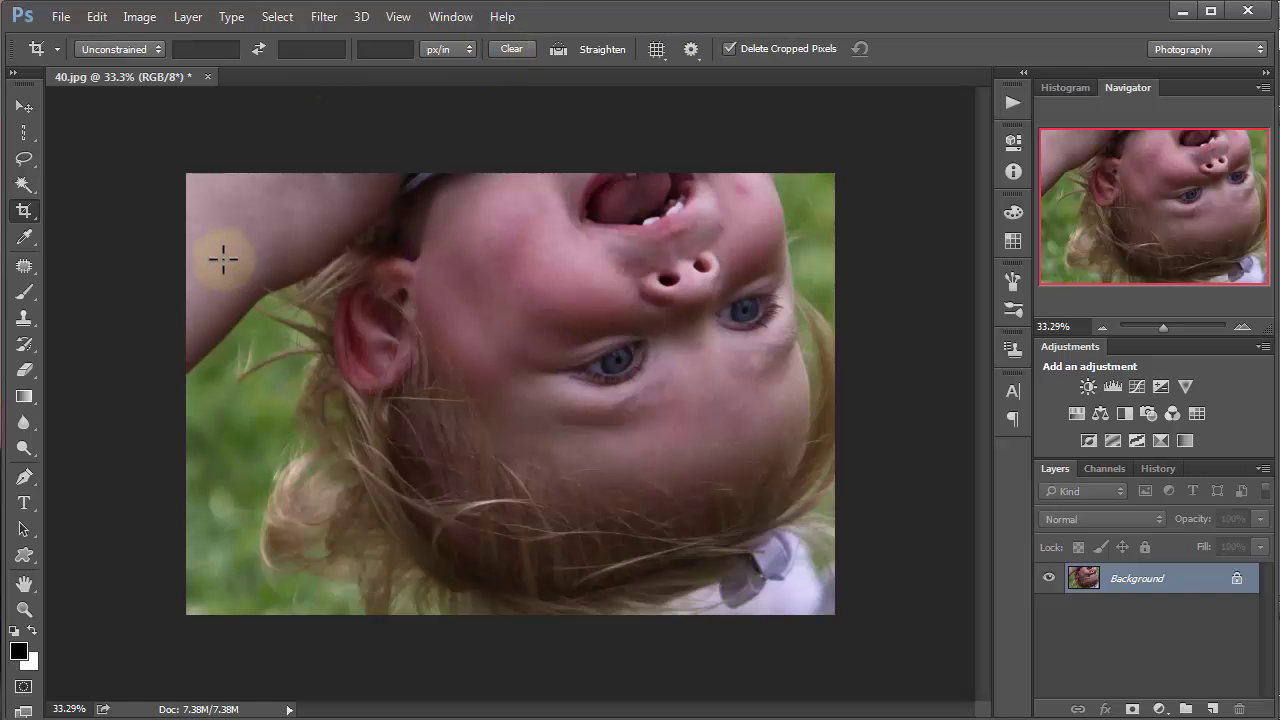
key("ctrl")
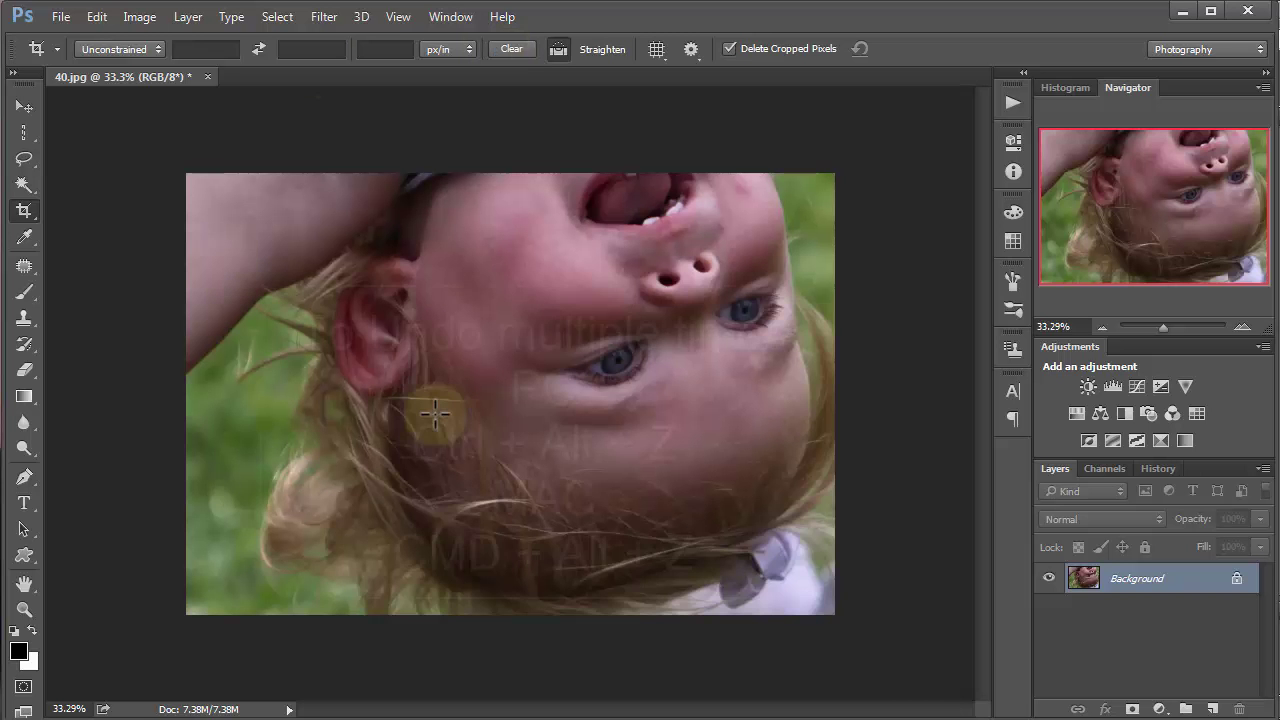
key("ctrl+alt+z")
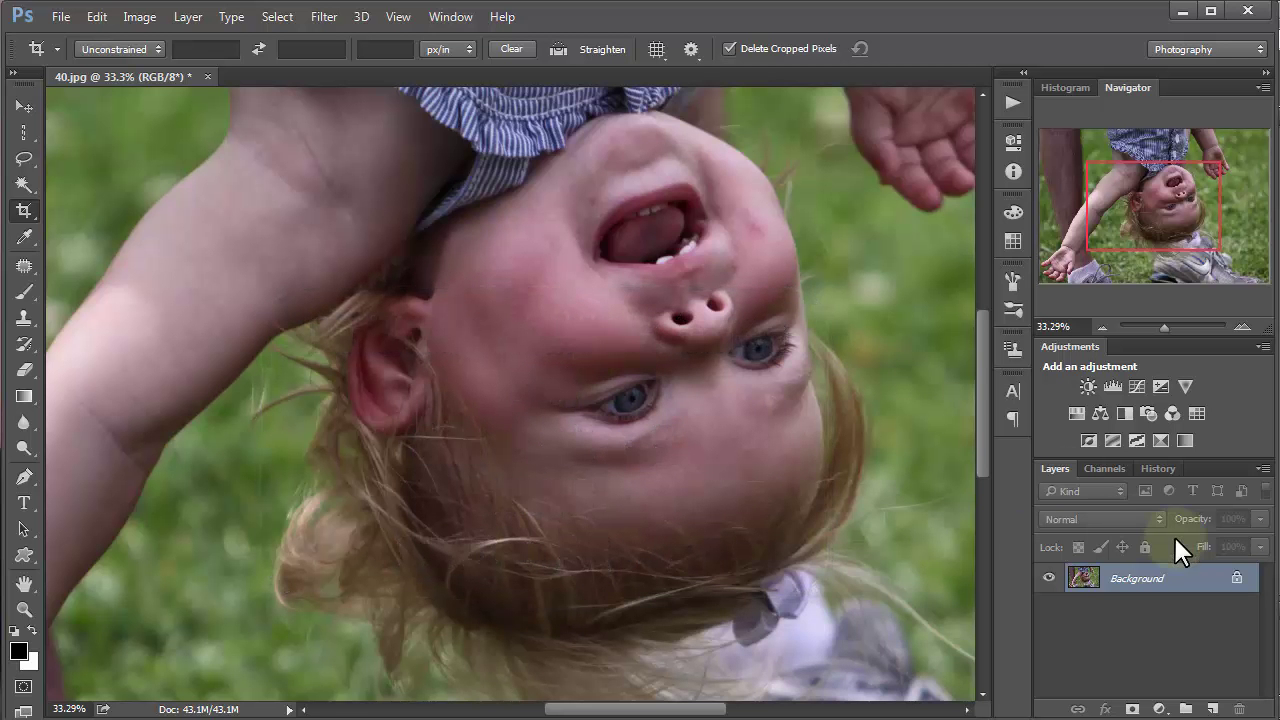
left_click(1159, 467)
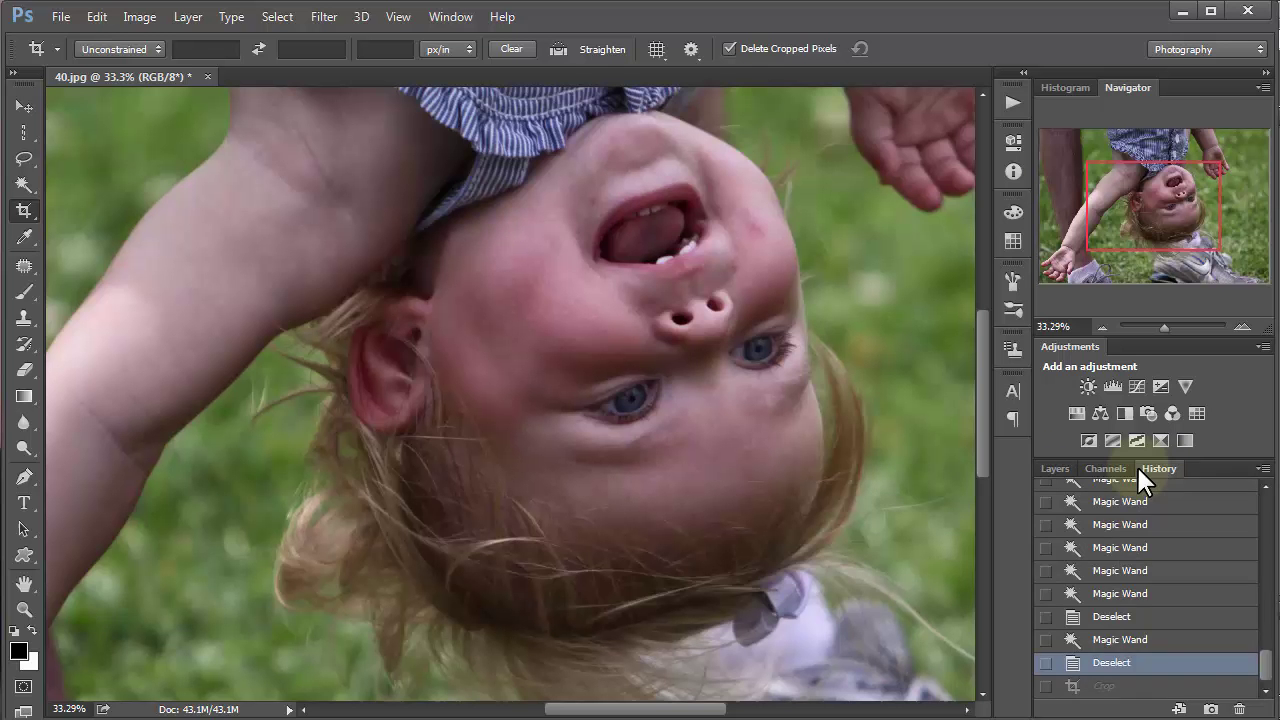
left_click(1056, 468)
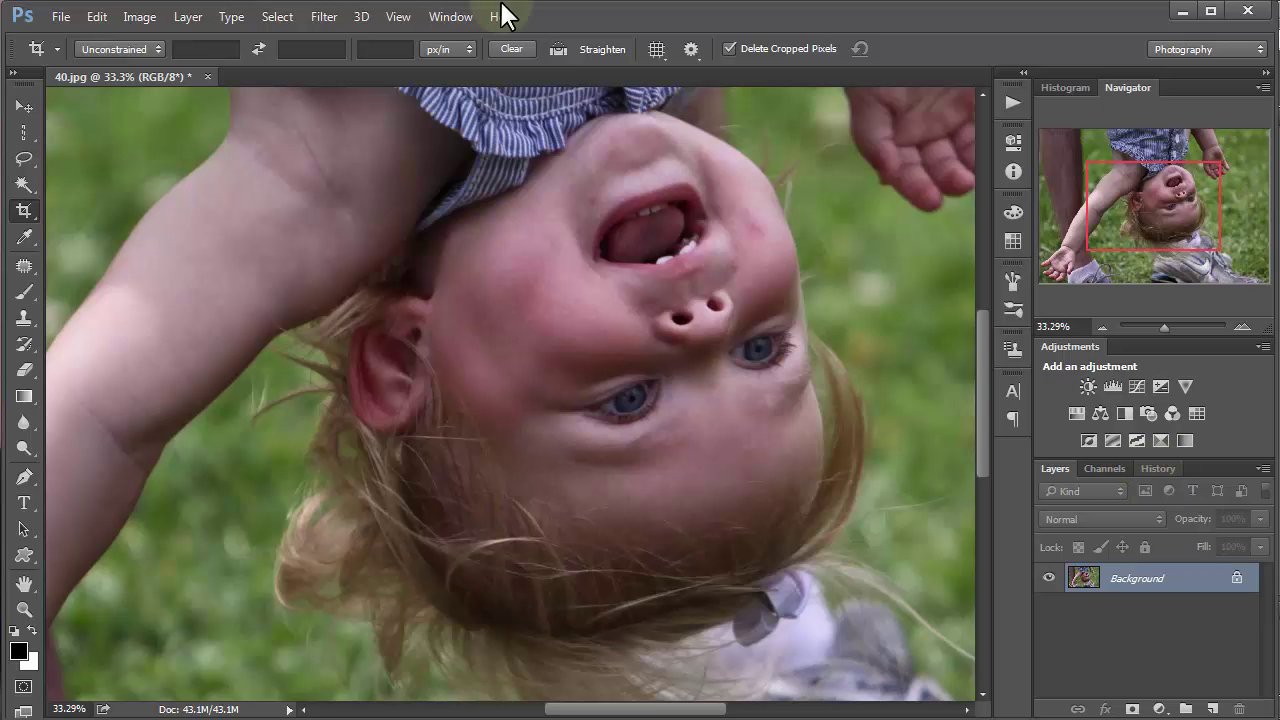
Float the History panel over the image and show it via Window > History.
left_click(455, 19)
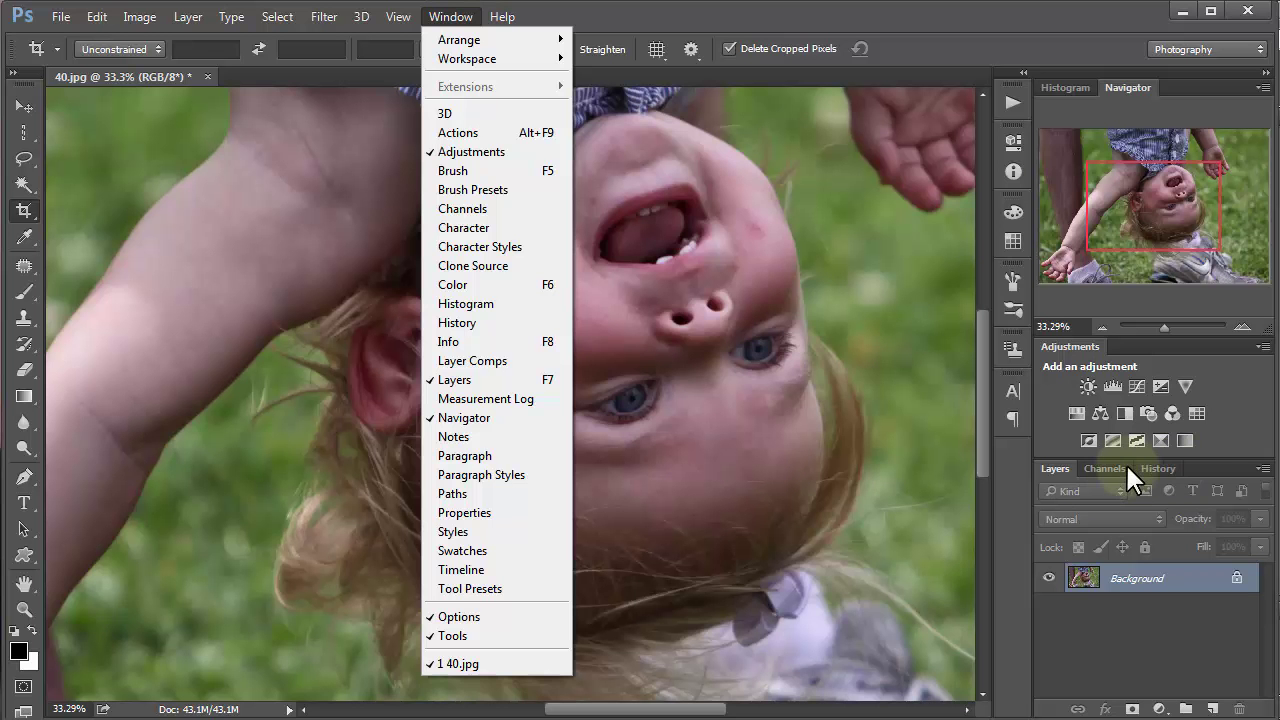
left_click(1163, 470)
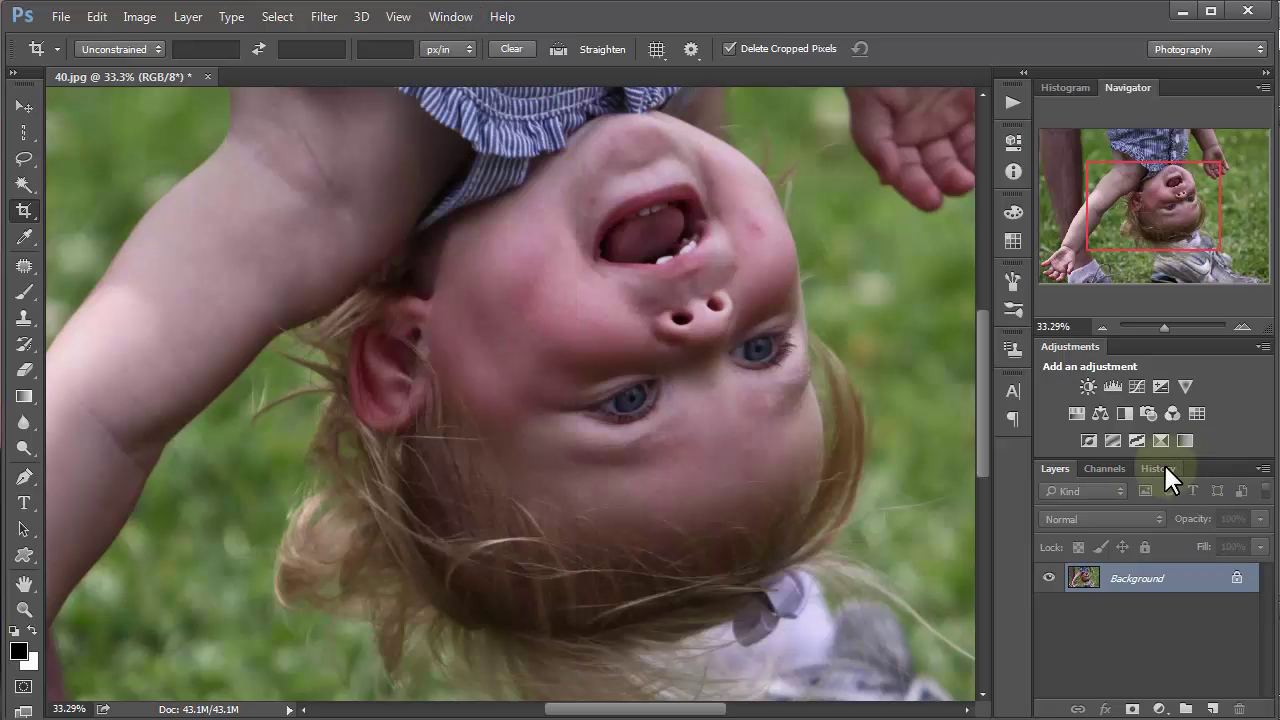
left_click_drag(1163, 462, 566, 384)
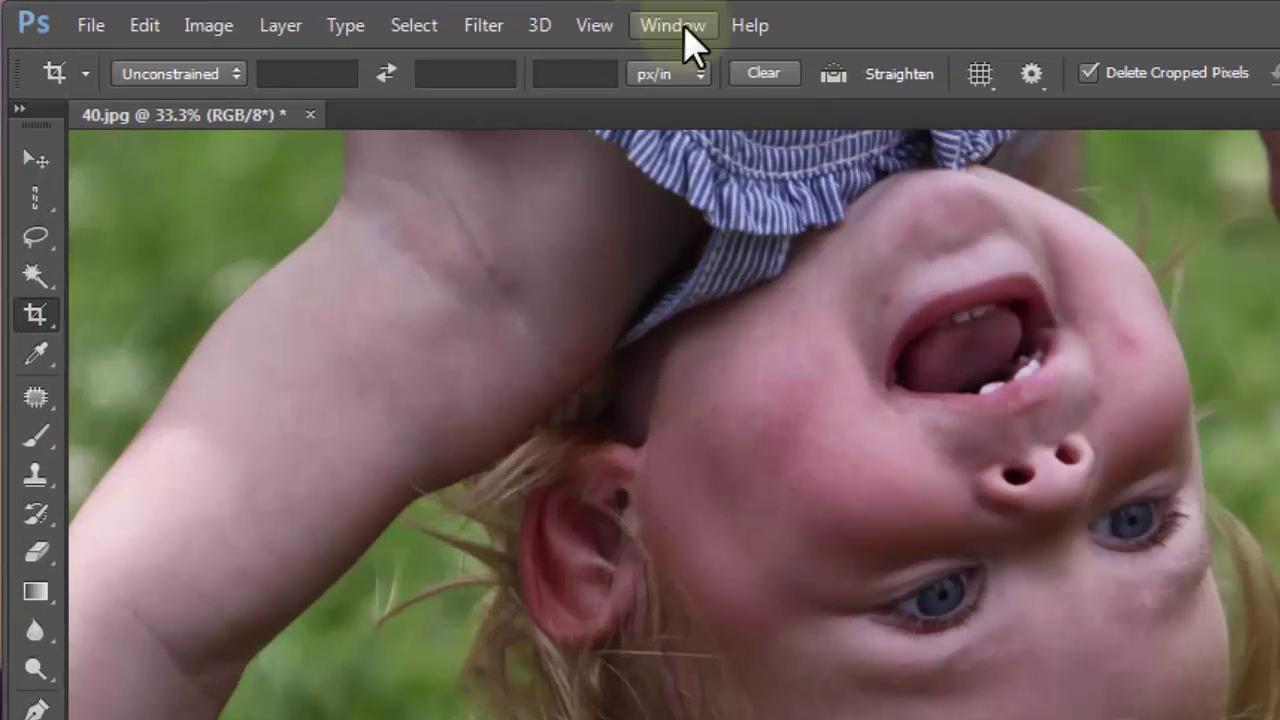
left_click(685, 32)
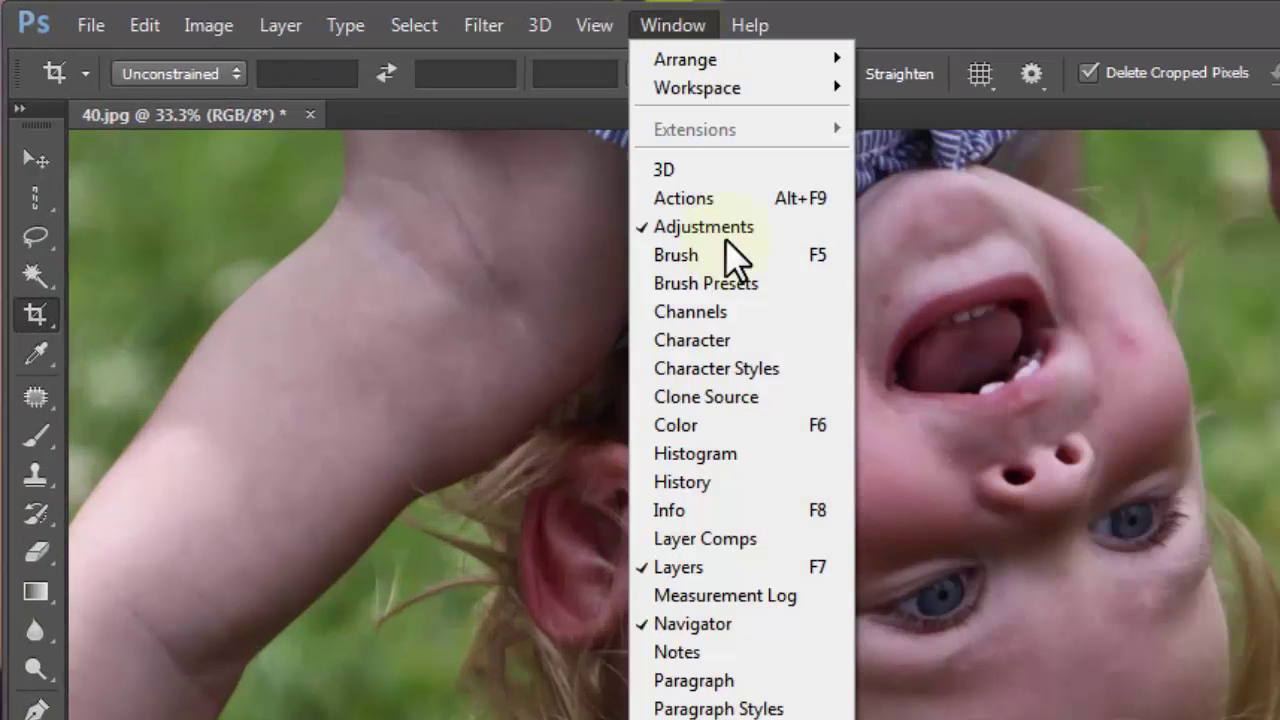
left_click(703, 484)
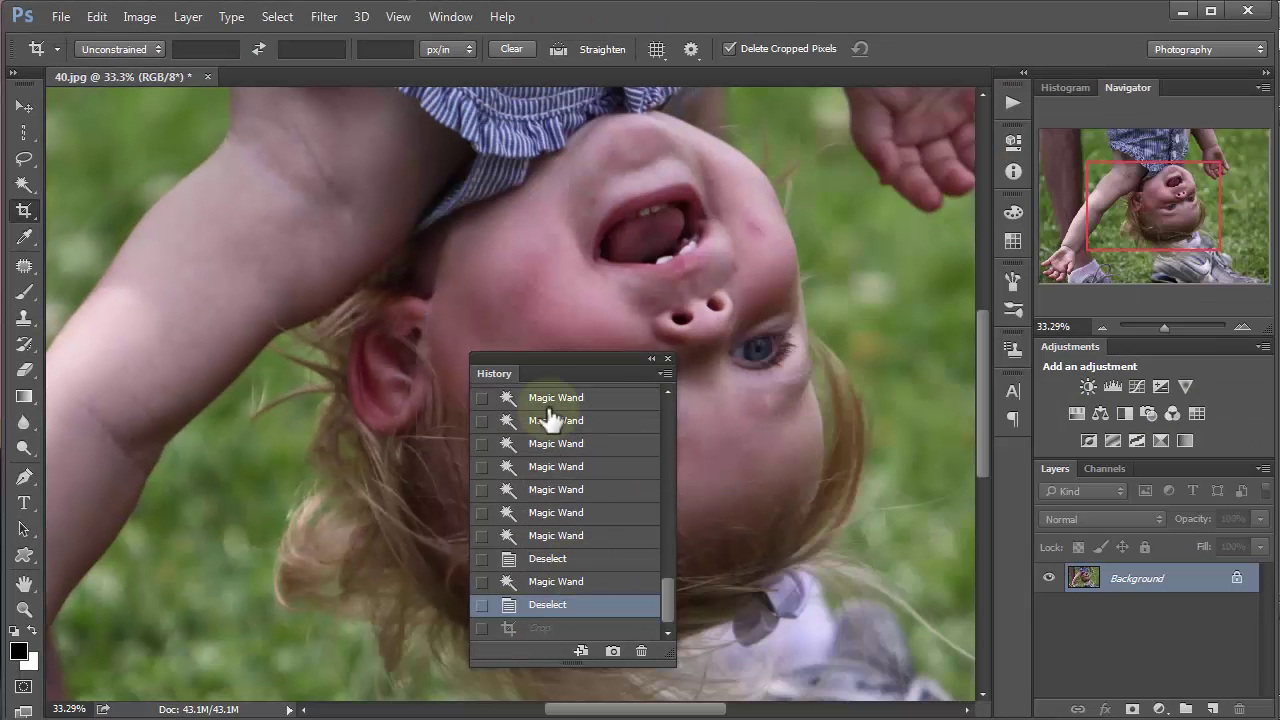
Step through the six Magic Wand selection states in the History panel.
left_click(553, 400)
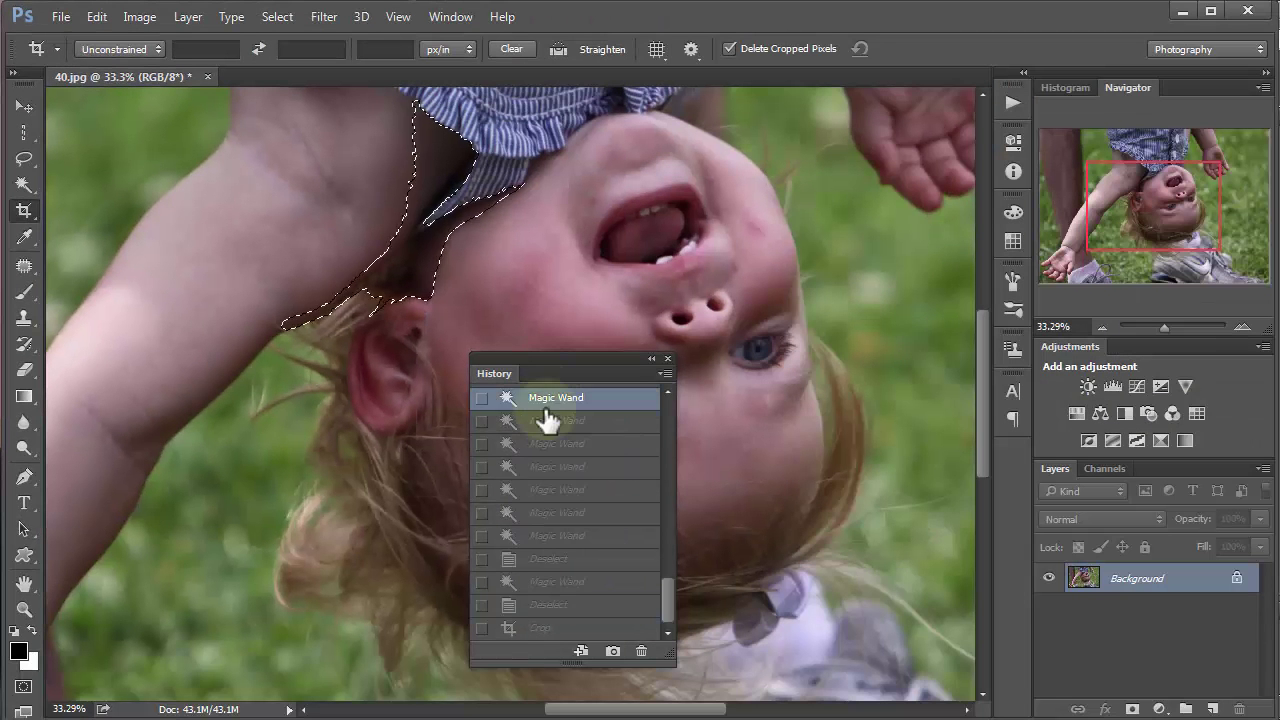
left_click(545, 421)
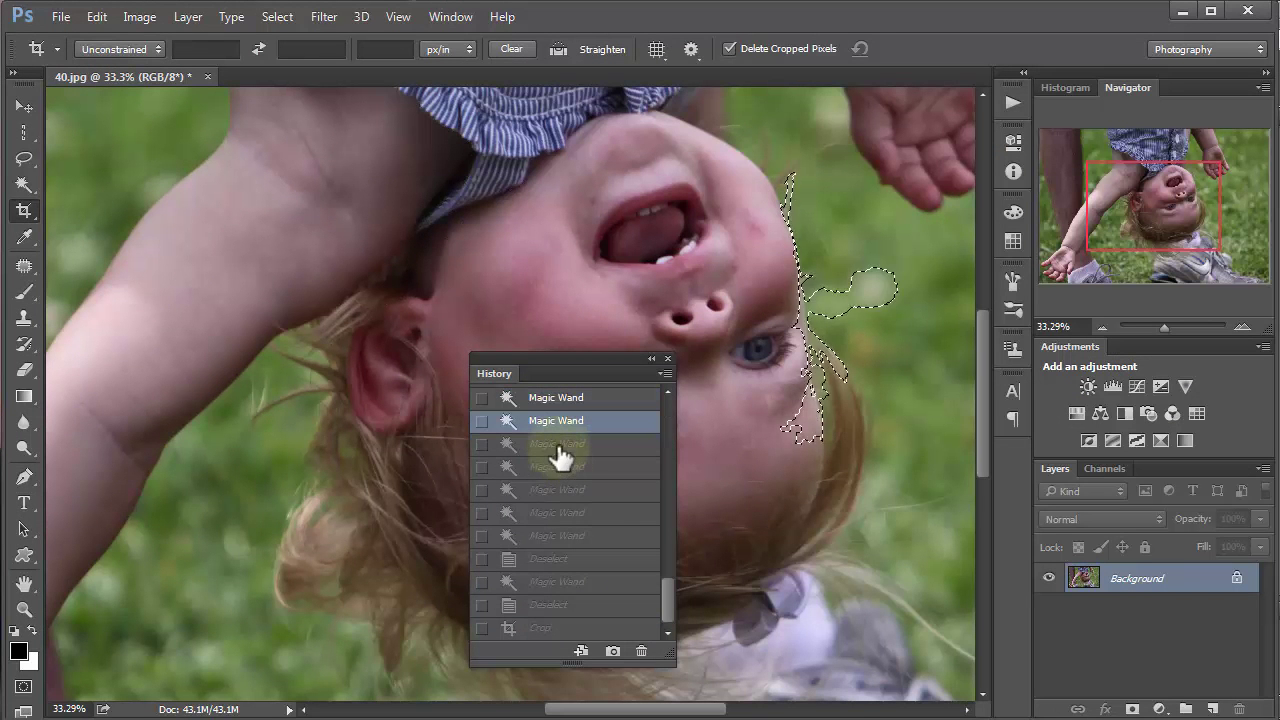
left_click(558, 444)
left_click(562, 467)
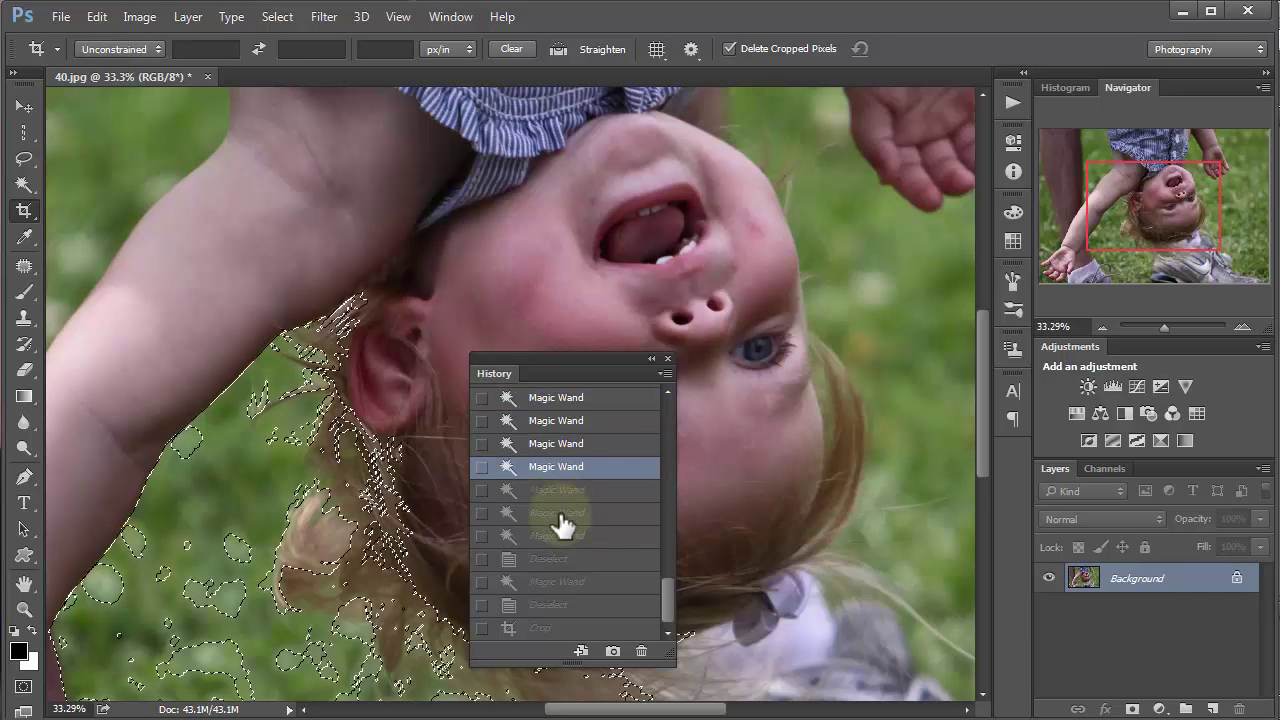
left_click(565, 490)
left_click(572, 513)
left_click_drag(663, 585, 698, 405)
Revisit the Elliptical Marquee, Select Inverse, Clear, Deselect and three Move states.
left_click(596, 474)
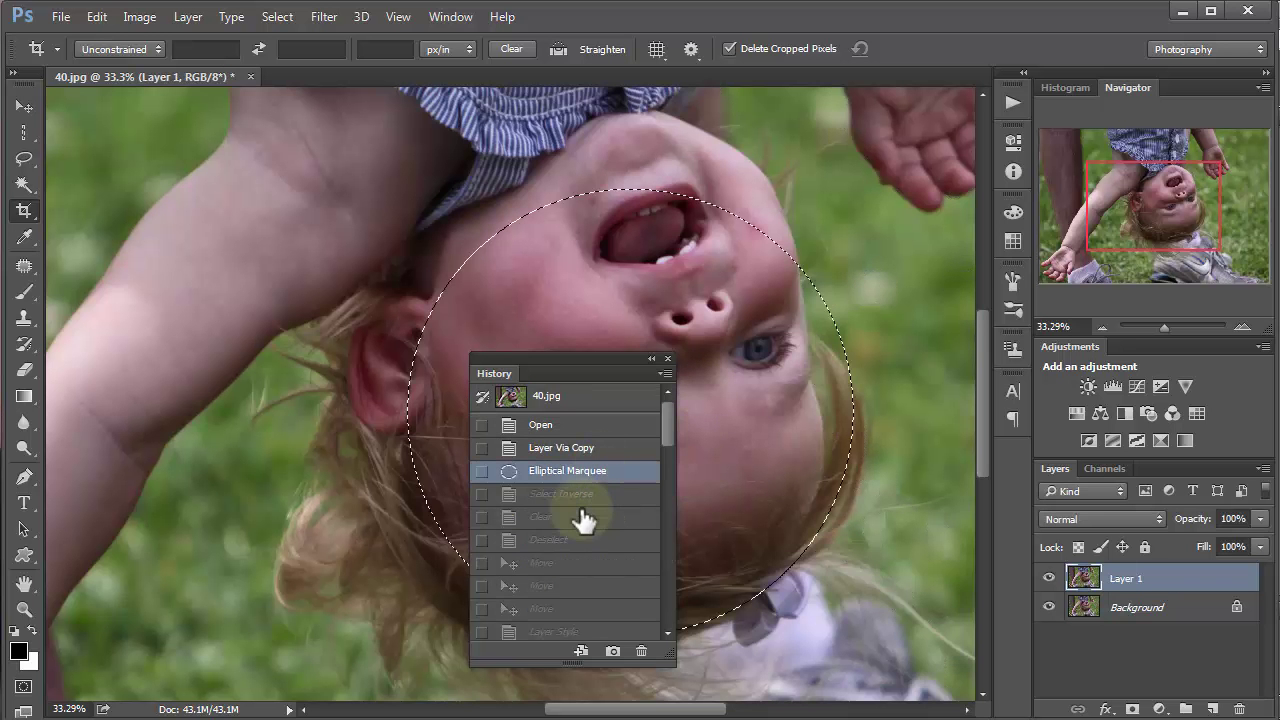
left_click(567, 494)
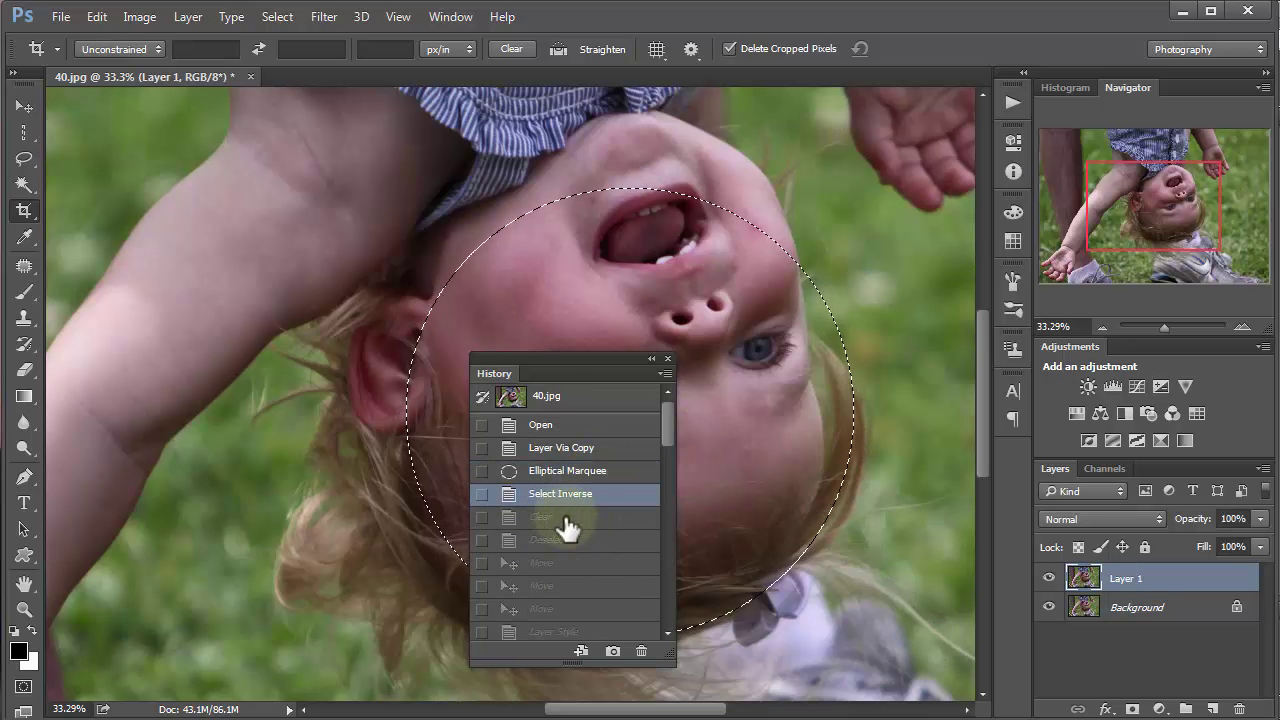
left_click(565, 516)
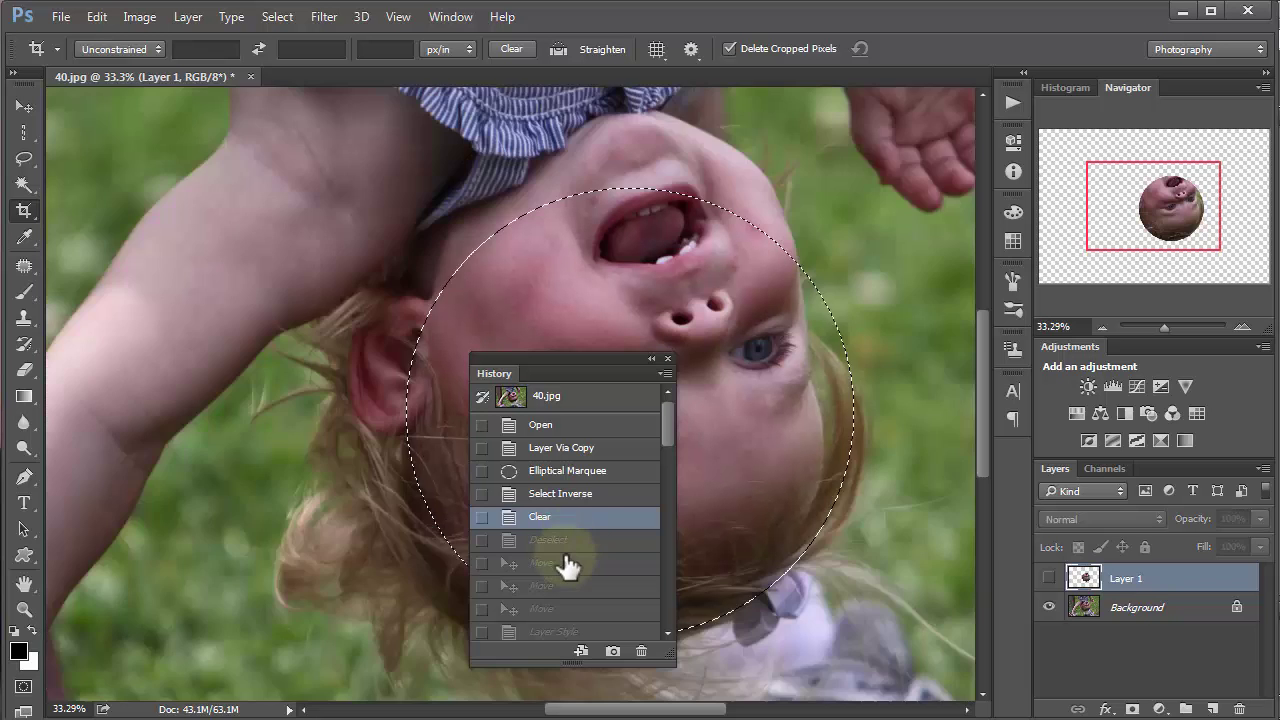
left_click(565, 541)
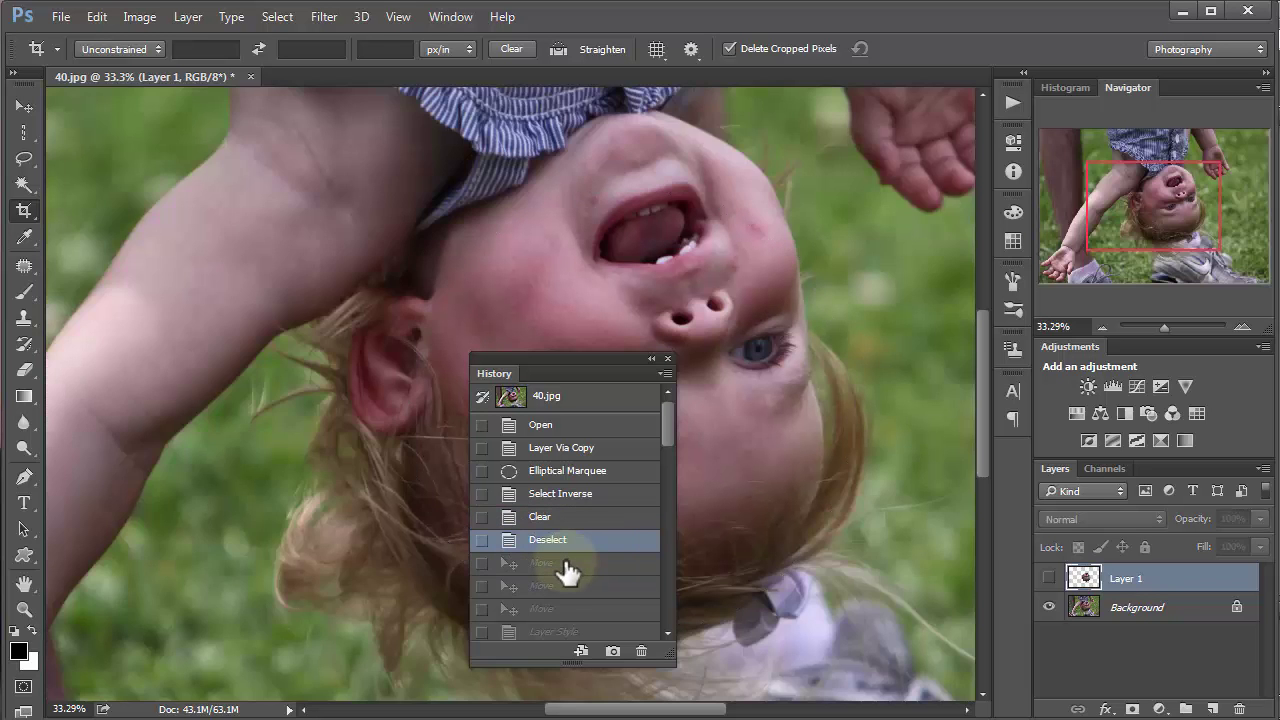
left_click(563, 563)
left_click(566, 590)
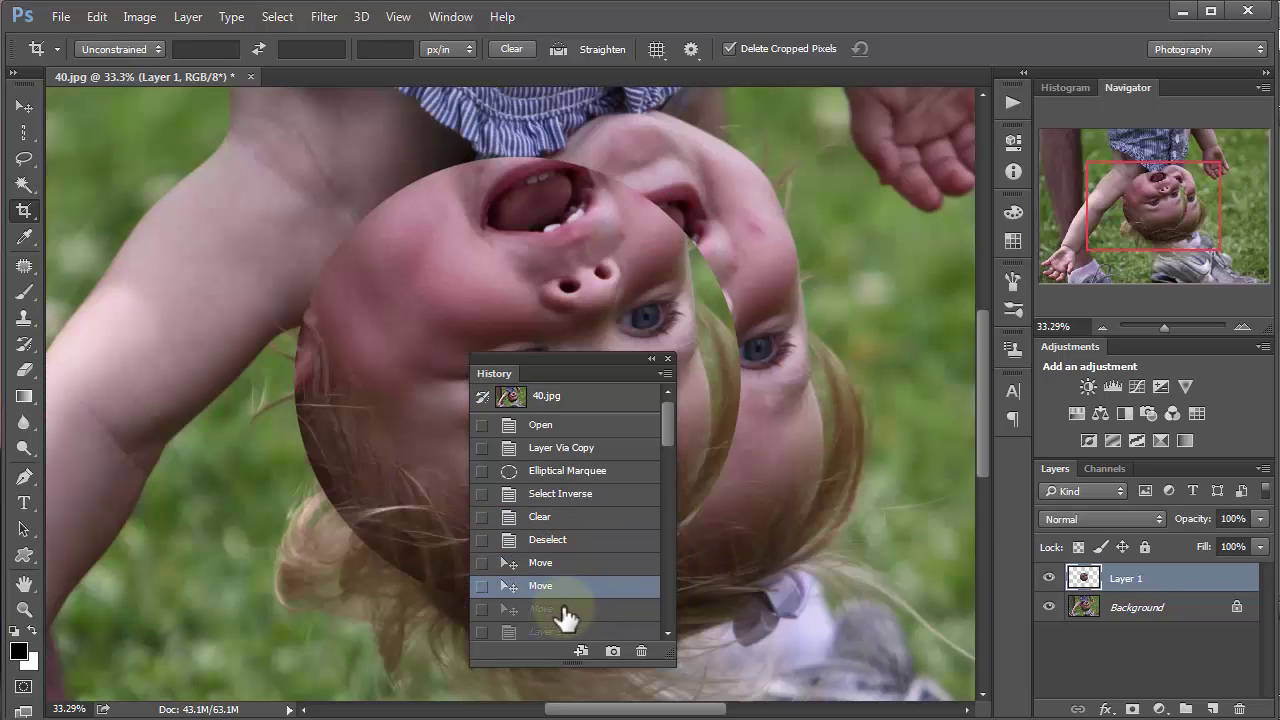
left_click(565, 609)
Revisit the layer style, Move, Delete Layer and Rectangular Marquee states, ending on Crop.
left_click(565, 632)
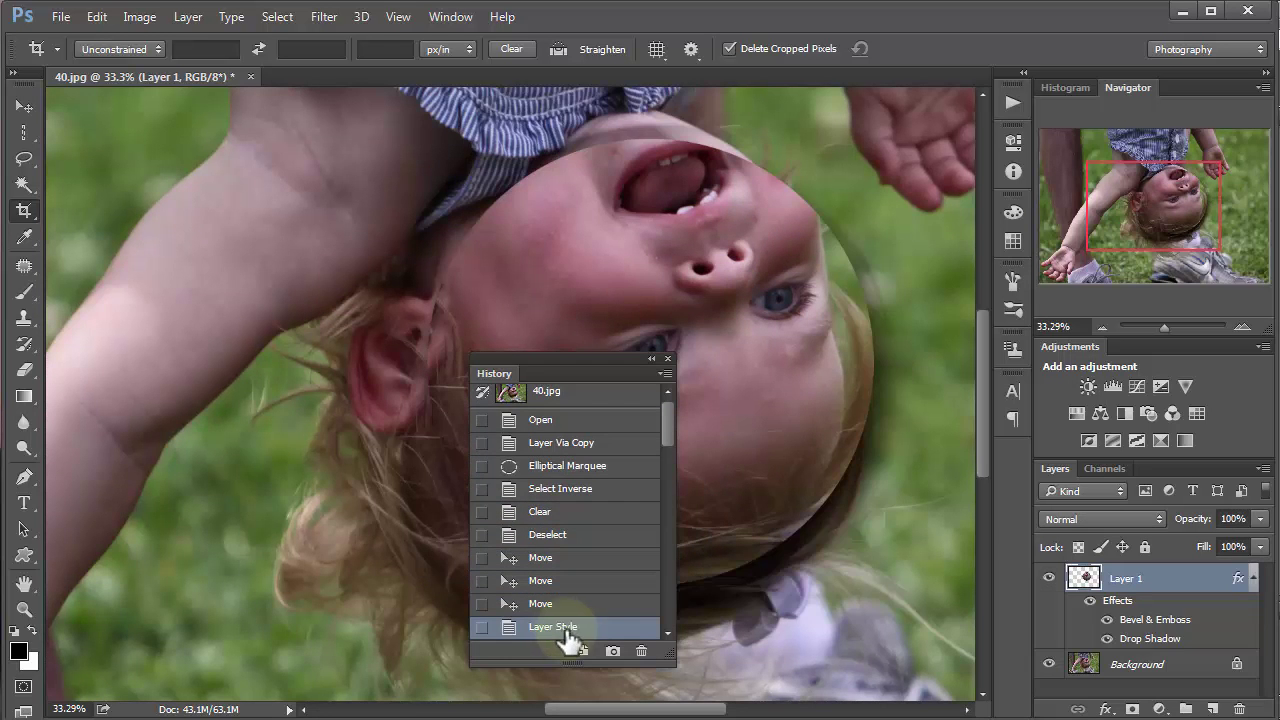
scroll(665, 460, "down", 5)
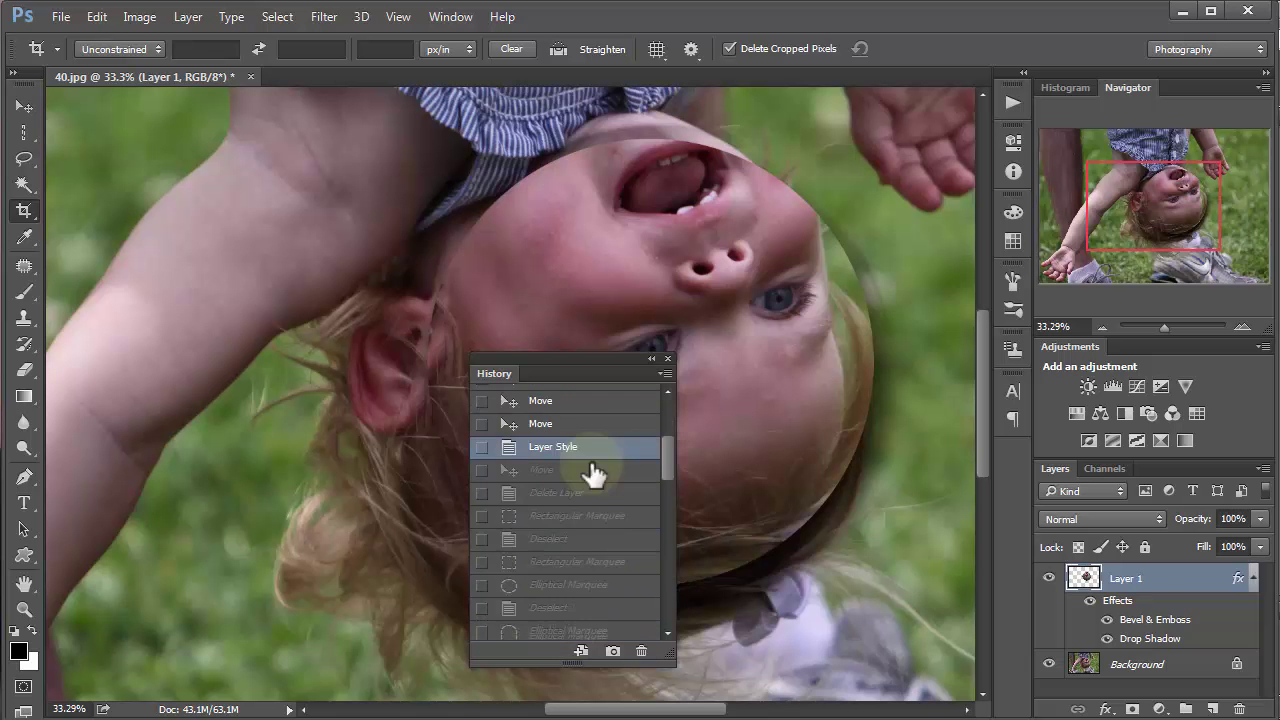
left_click(553, 452)
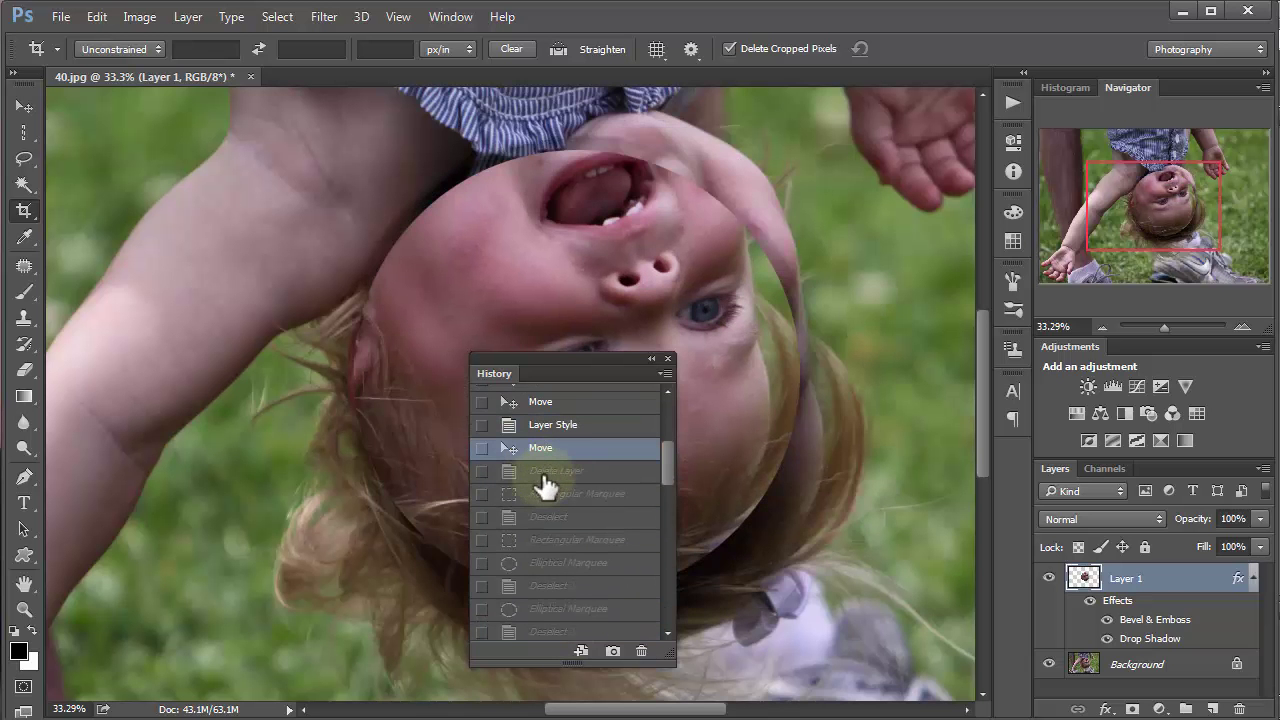
left_click(556, 470)
left_click(563, 494)
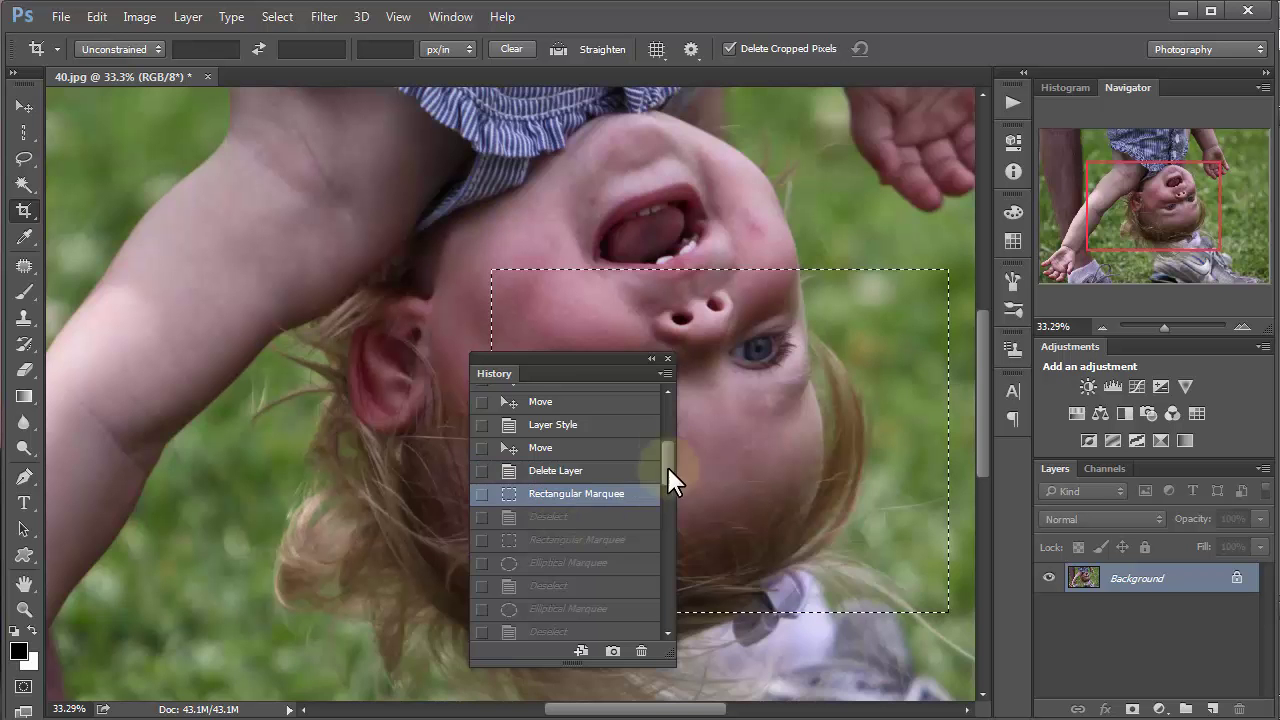
left_click_drag(666, 464, 670, 609)
left_click(589, 627)
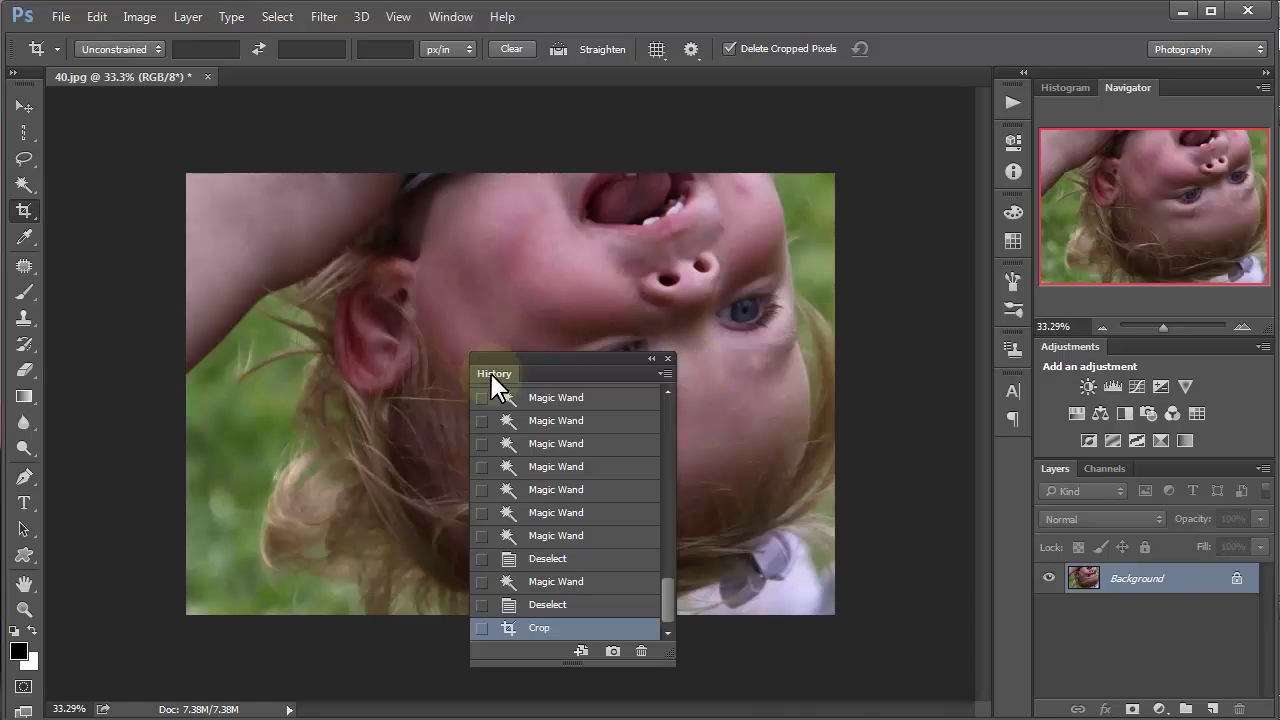
Dock the floating History panel into the Layers/Channels group and keep History showing.
left_click_drag(489, 371, 777, 421)
left_click_drag(1087, 483, 1168, 471)
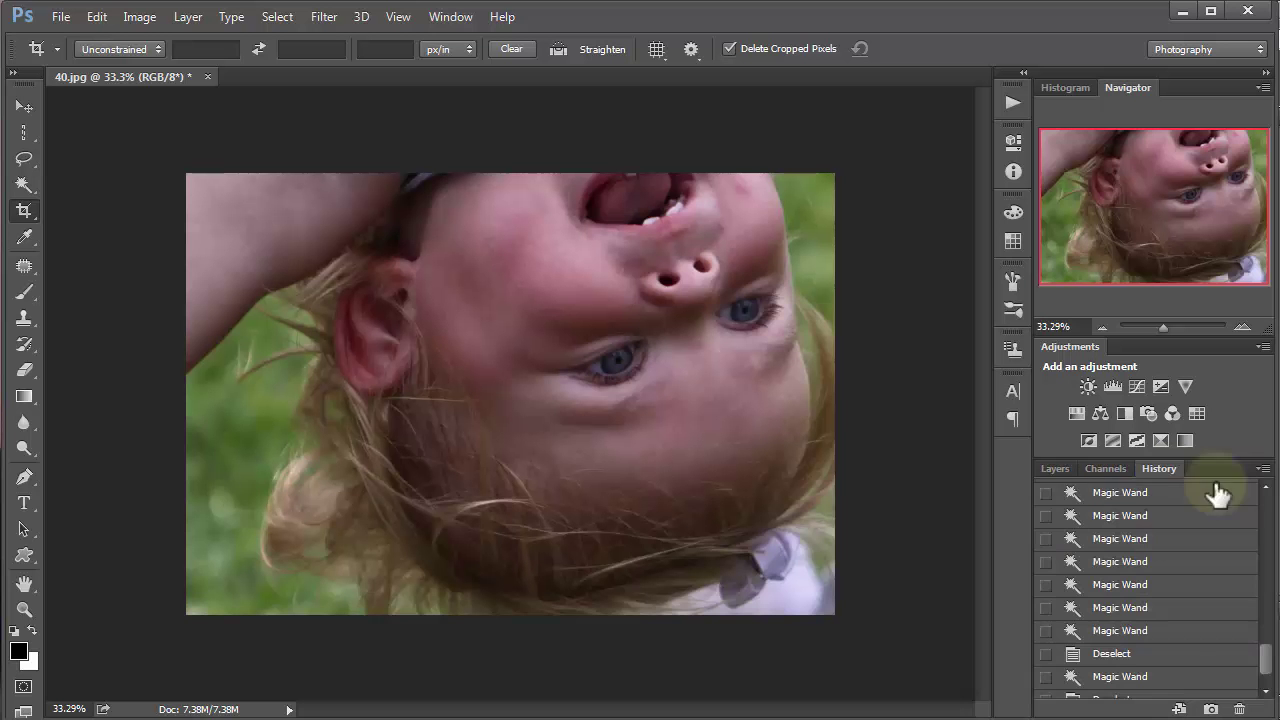
left_click(1056, 466)
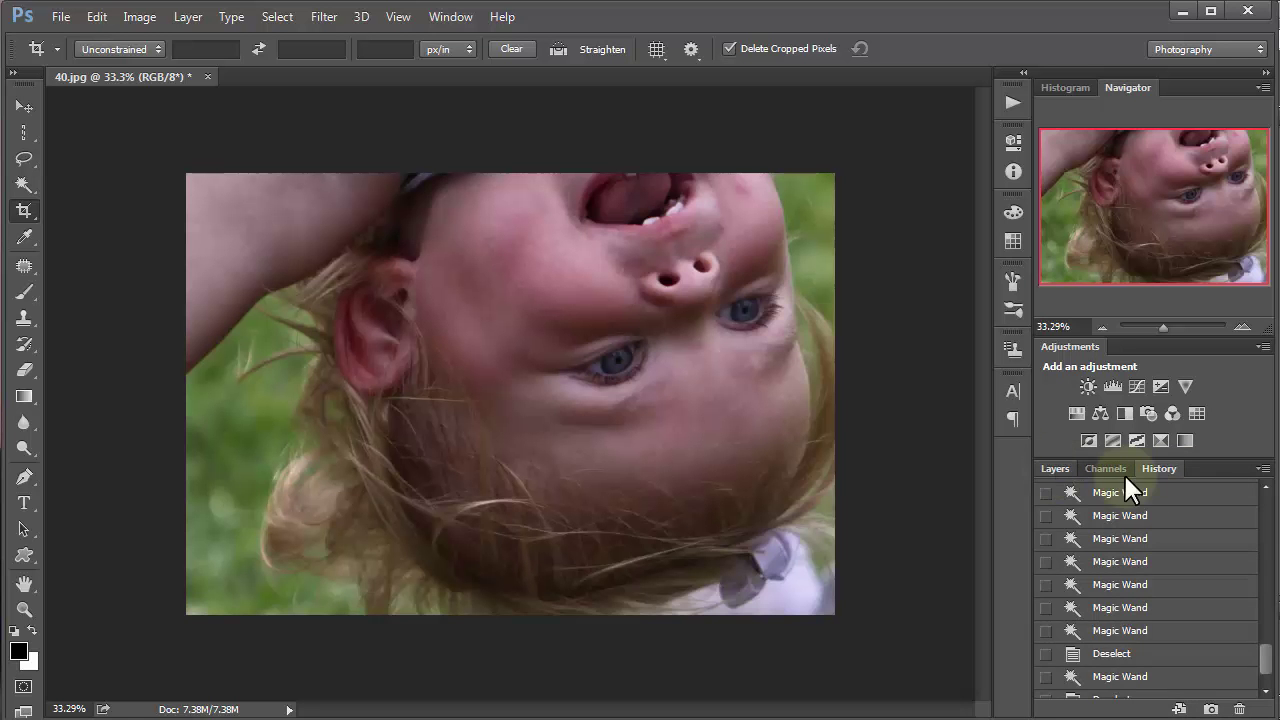
left_click(1157, 470)
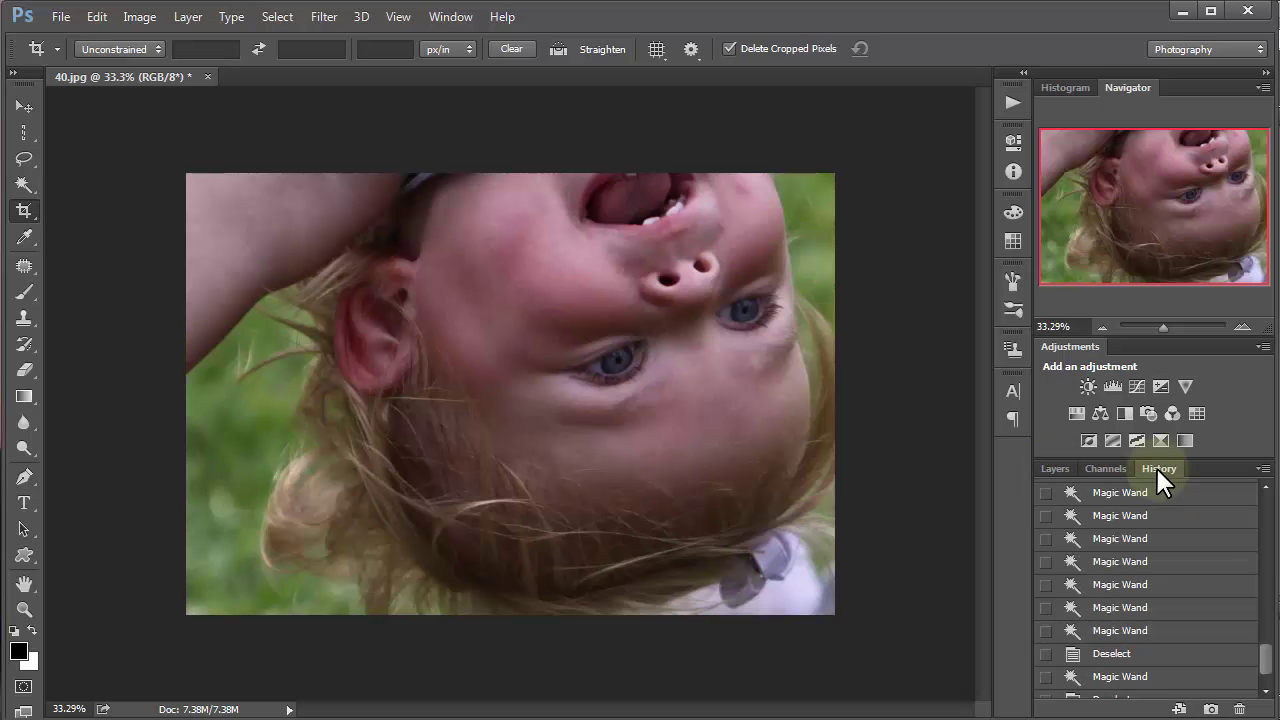
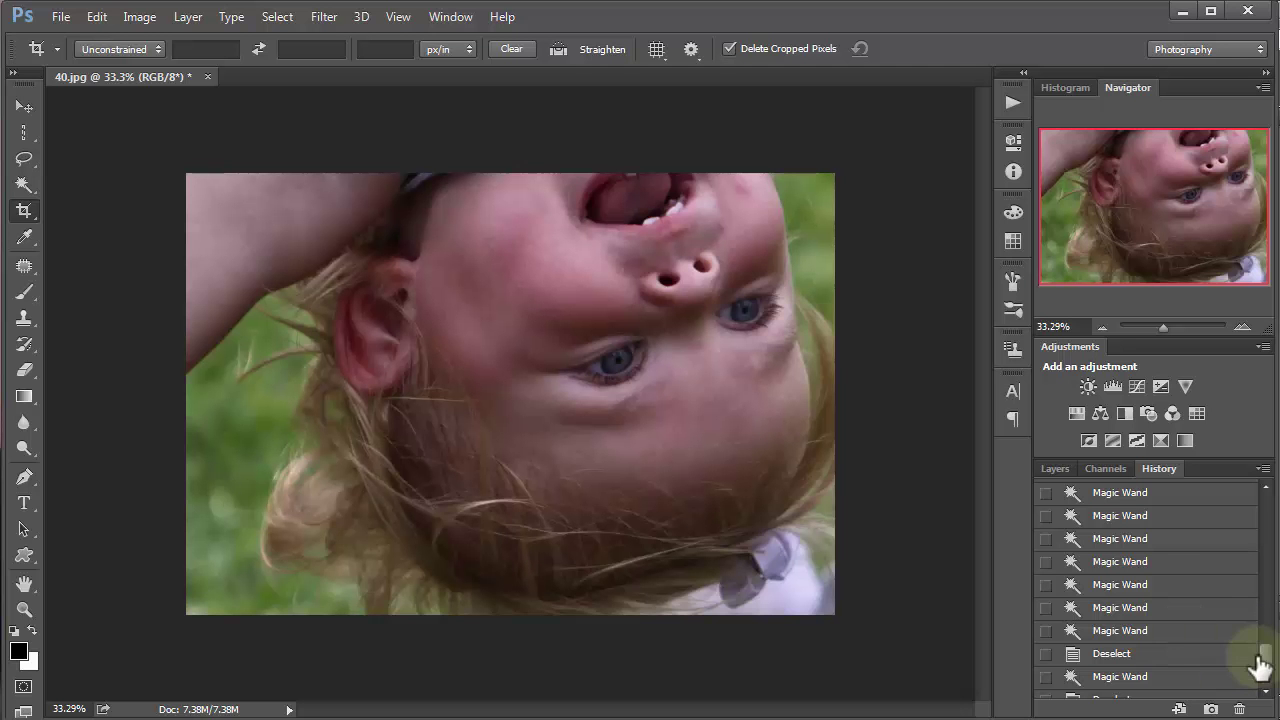
Step between the cropped and uncropped History states to compare them.
scroll(1270, 660, "down", 2)
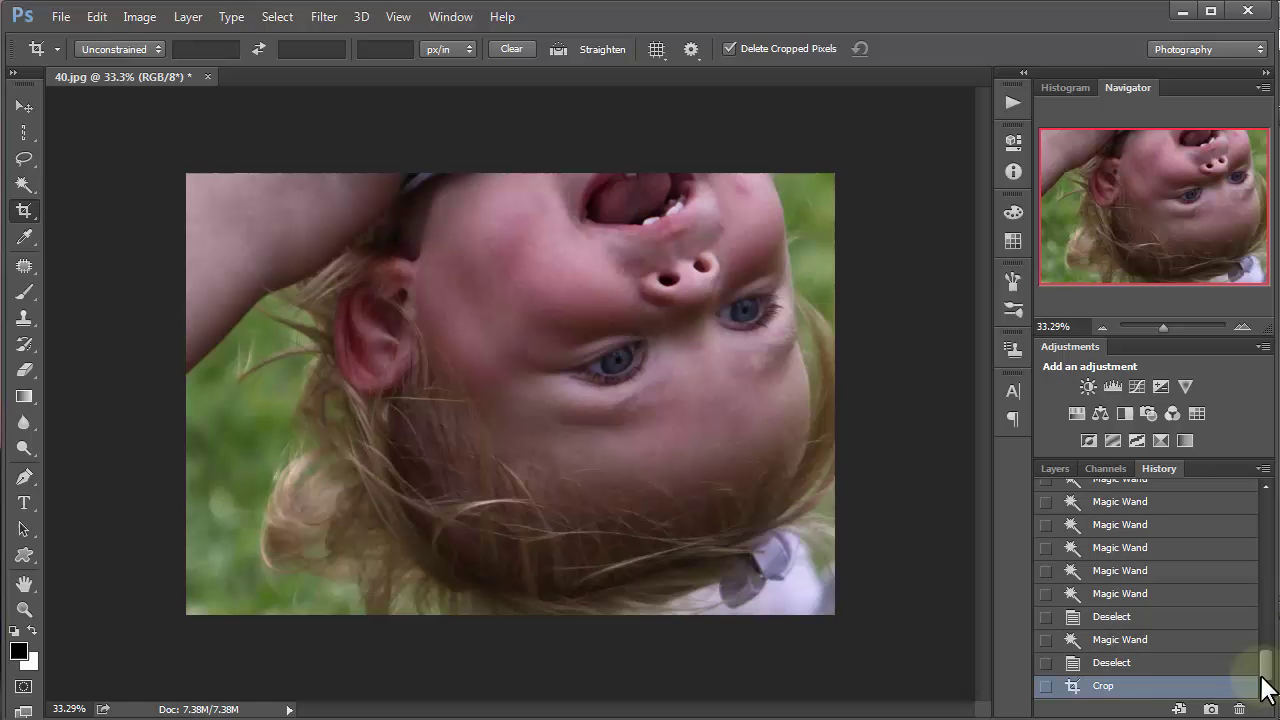
left_click(1113, 662)
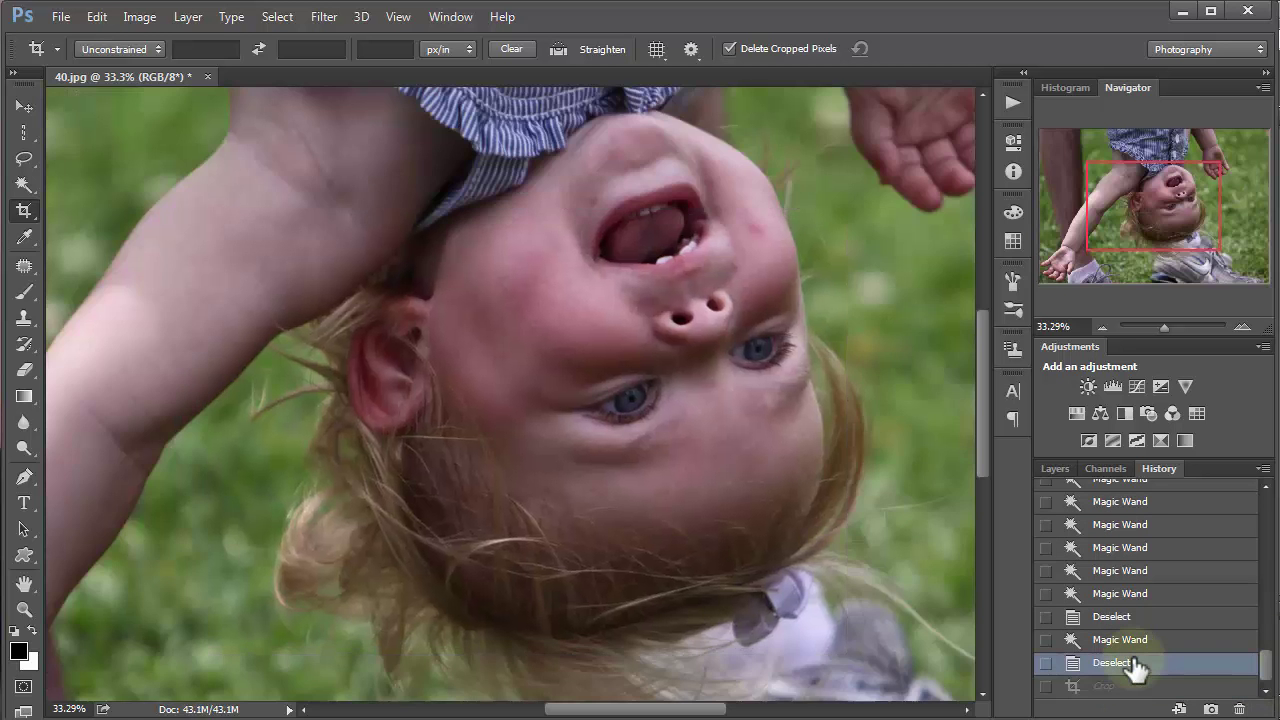
left_click(1113, 686)
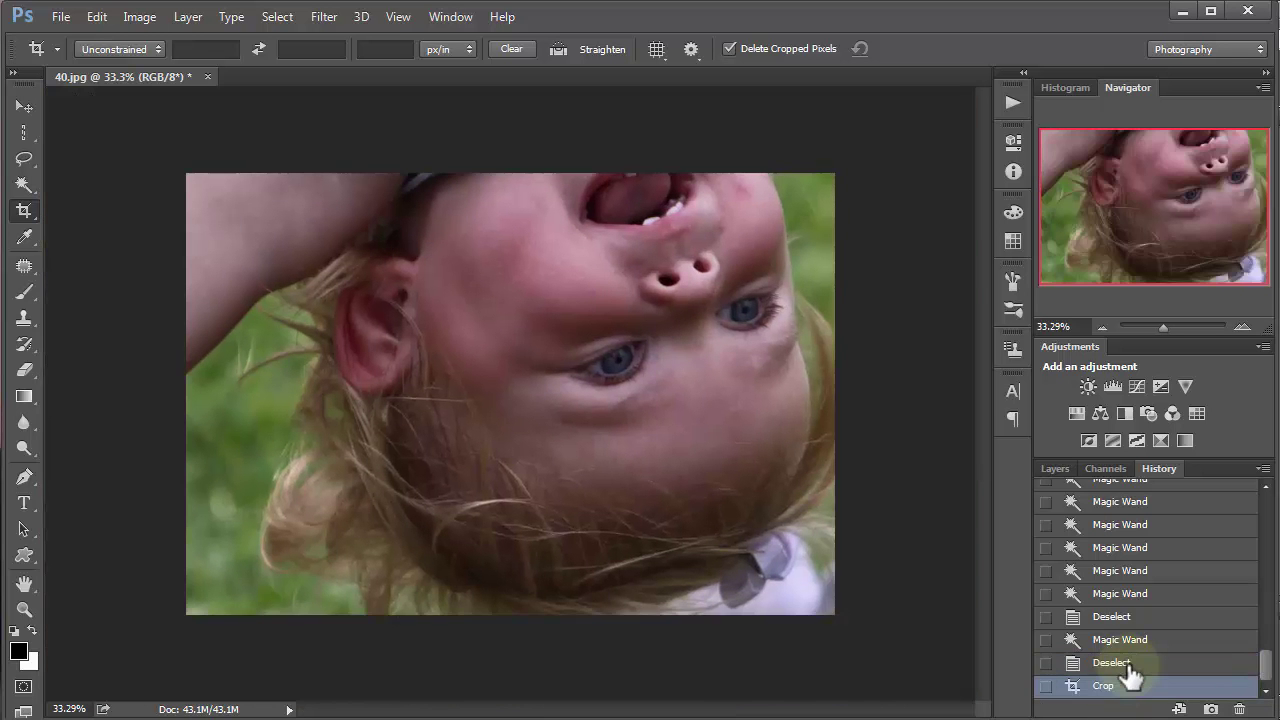
left_click(1140, 661)
left_click(1147, 642)
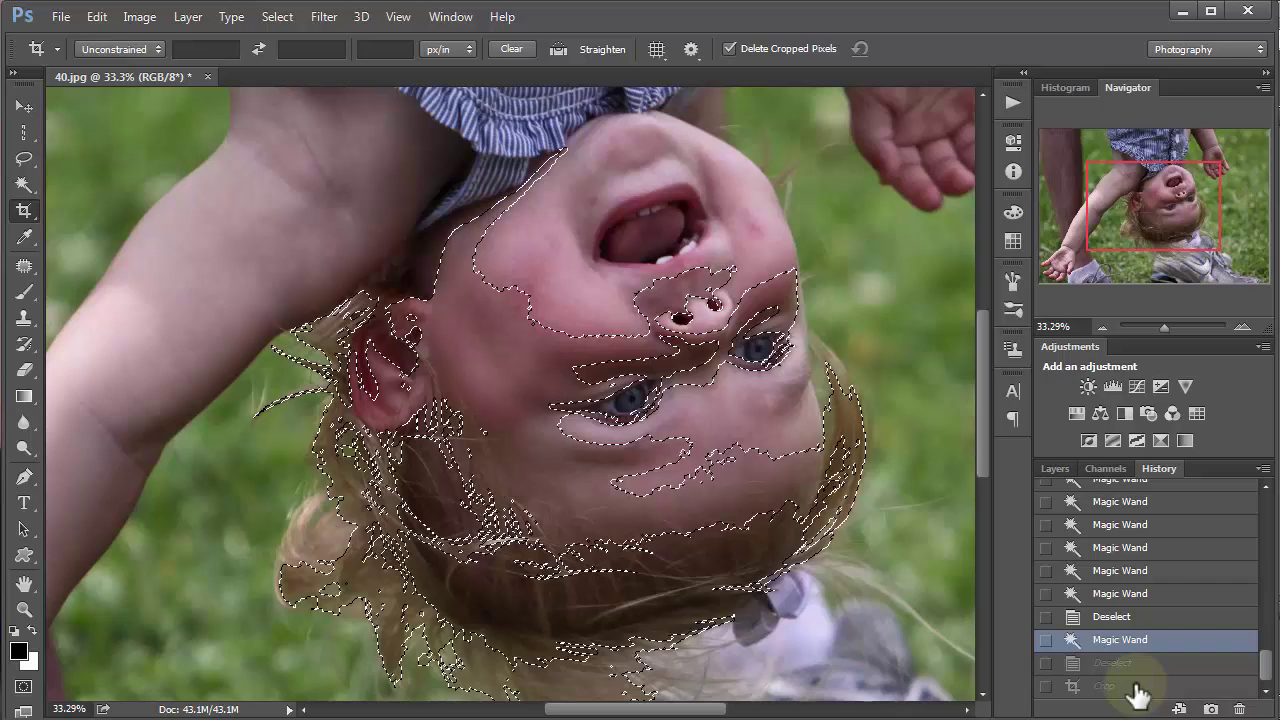
left_click(1138, 687)
left_click(1058, 468)
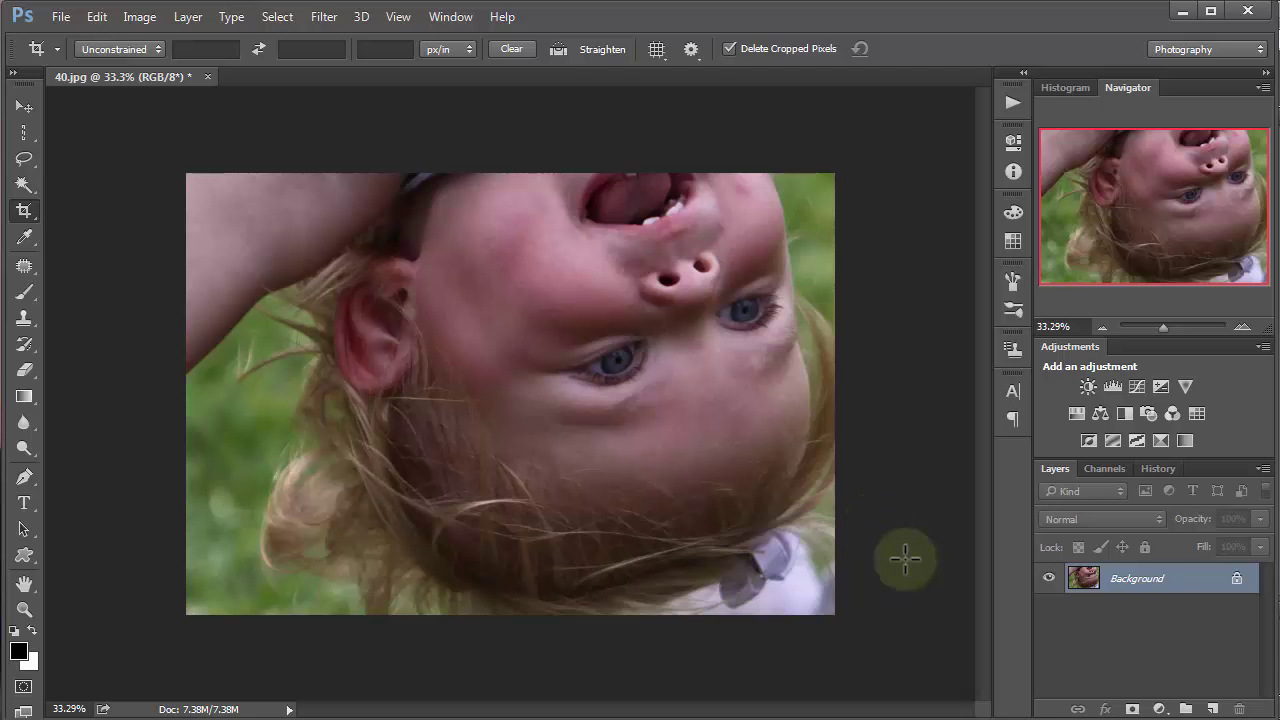
left_click(1158, 469)
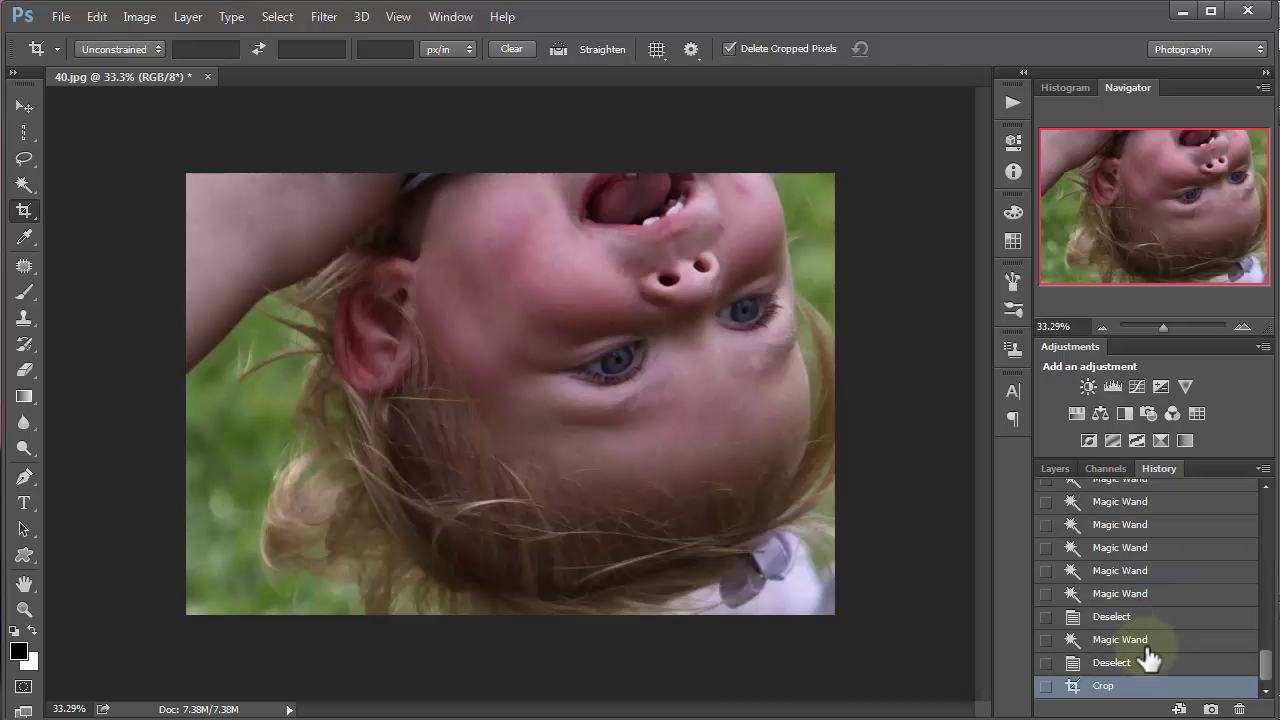
Settle on the uncropped full photo in History and pick the Eyedropper tool.
left_click(1158, 664)
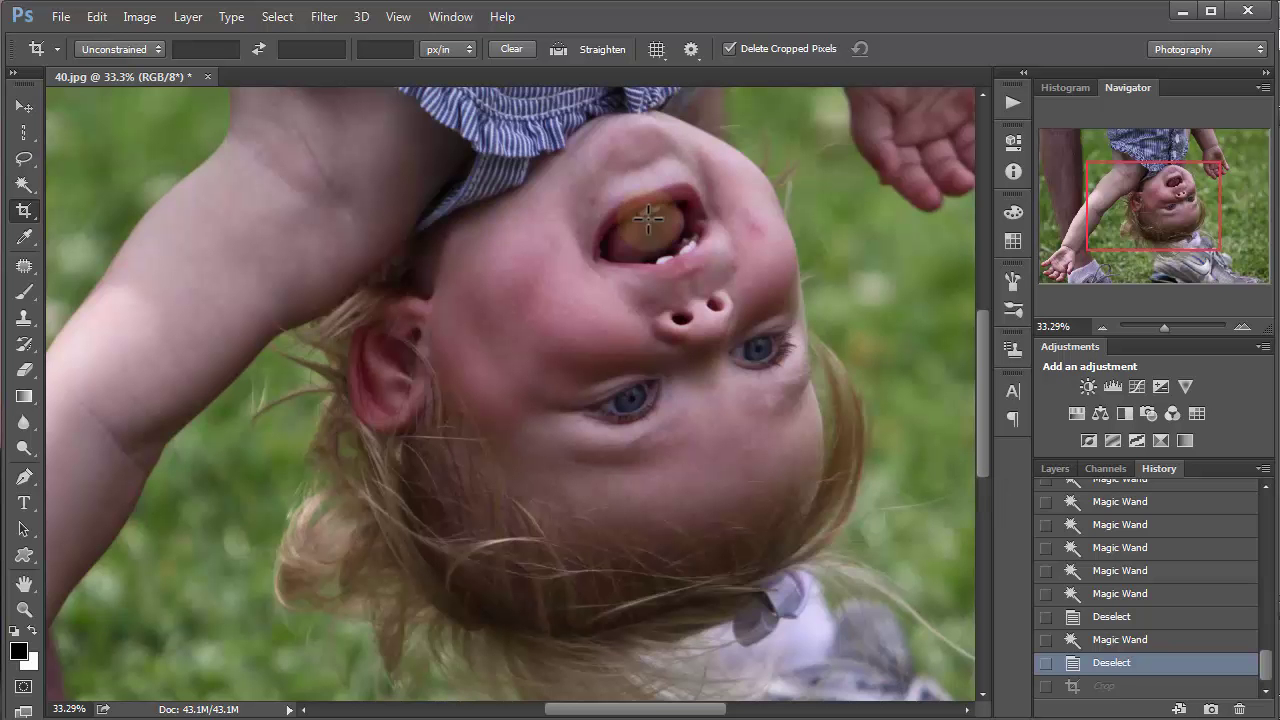
left_click_drag(1268, 668, 1266, 505)
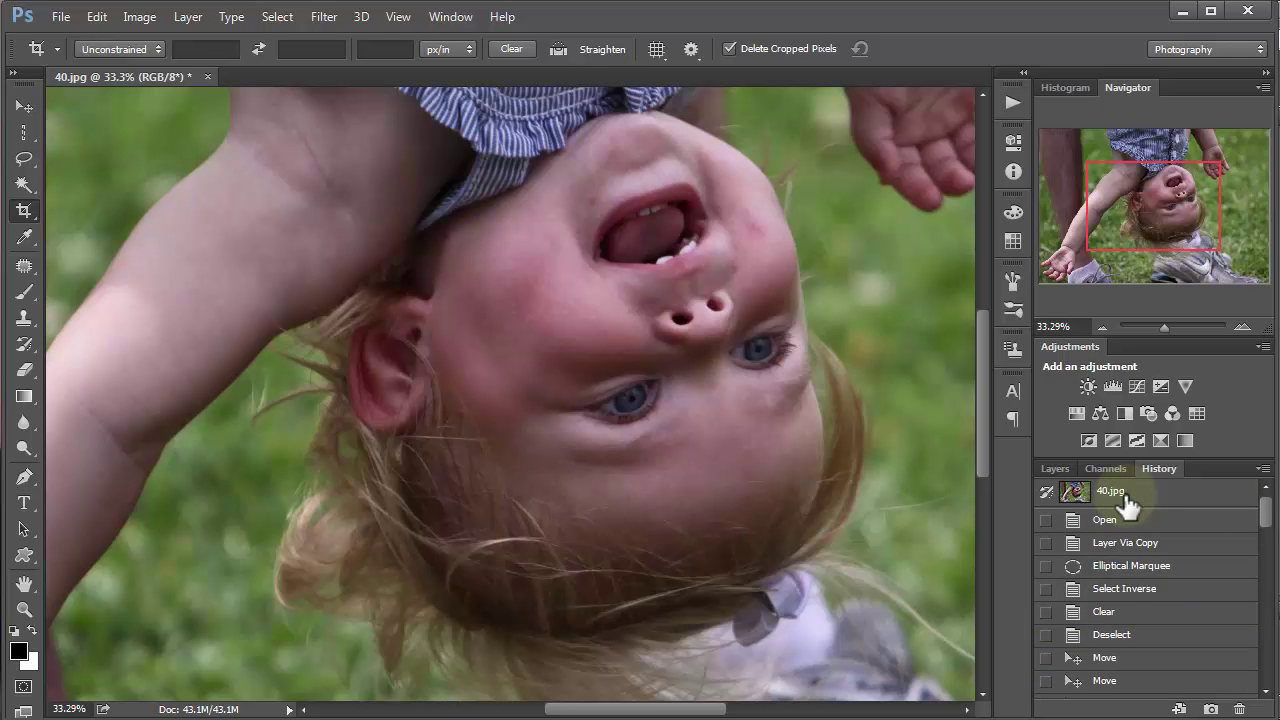
left_click(1120, 497)
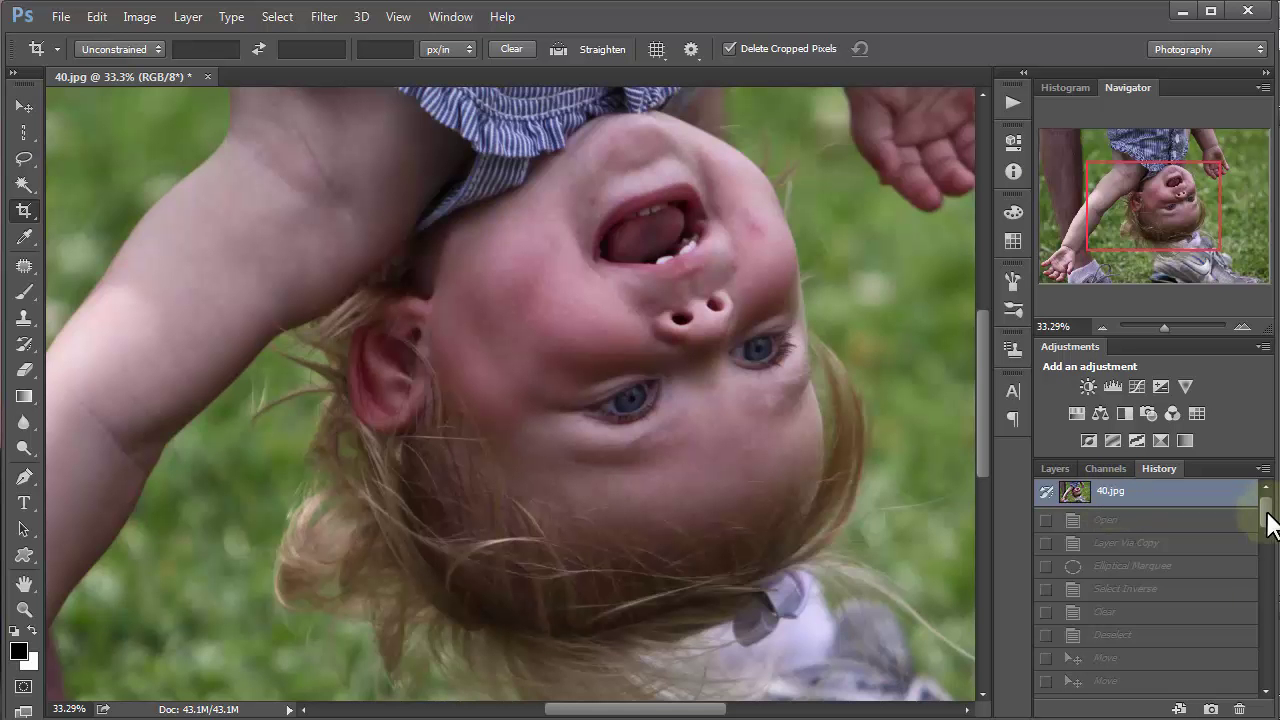
left_click_drag(1266, 514, 1170, 688)
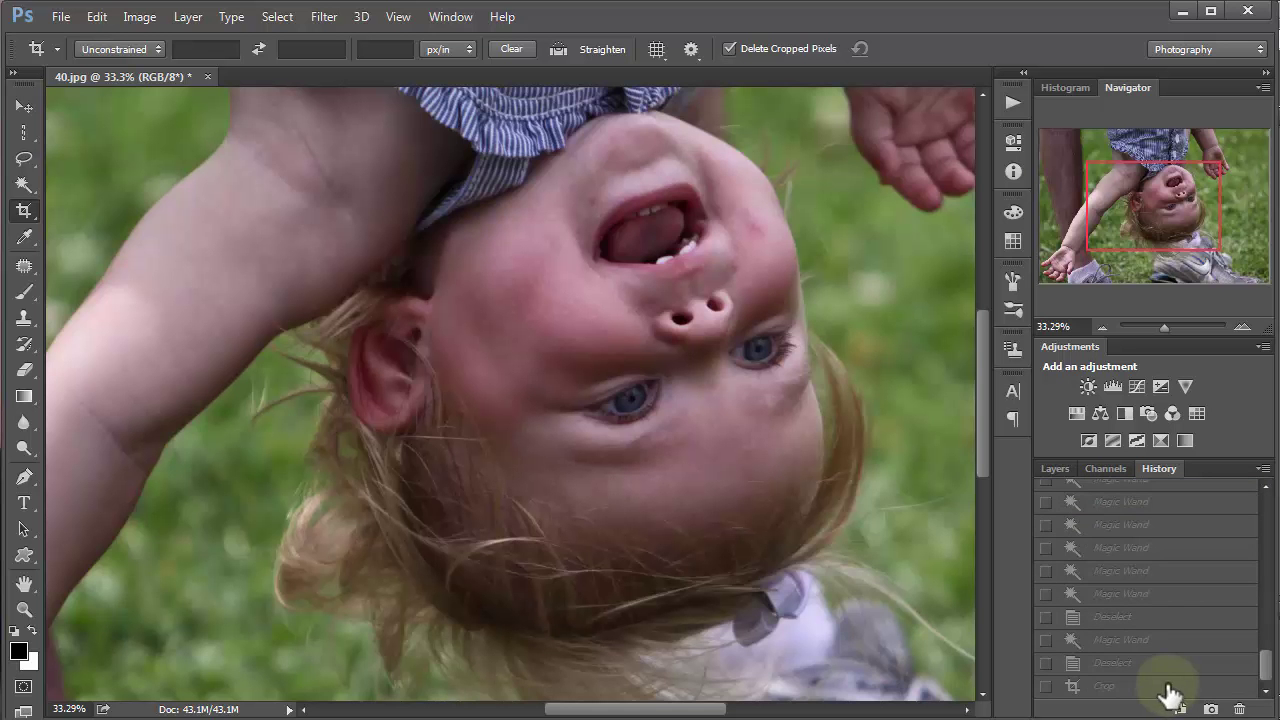
left_click(1166, 688)
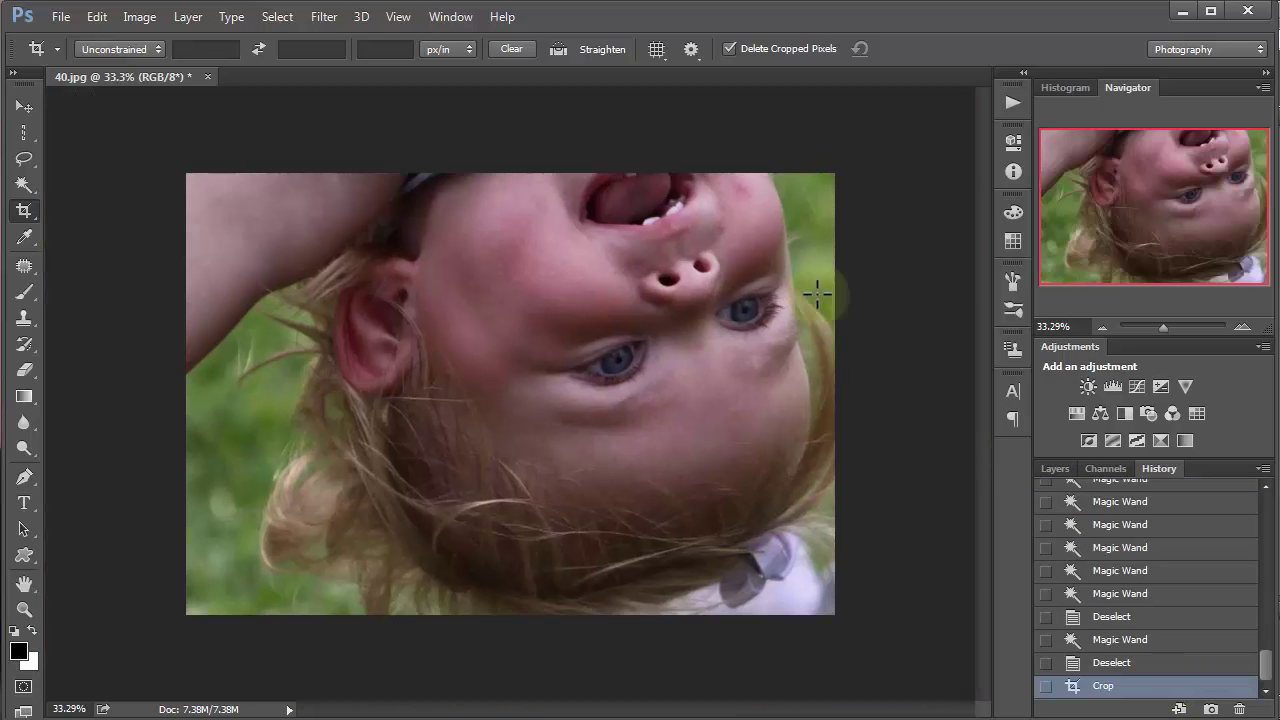
left_click(1140, 662)
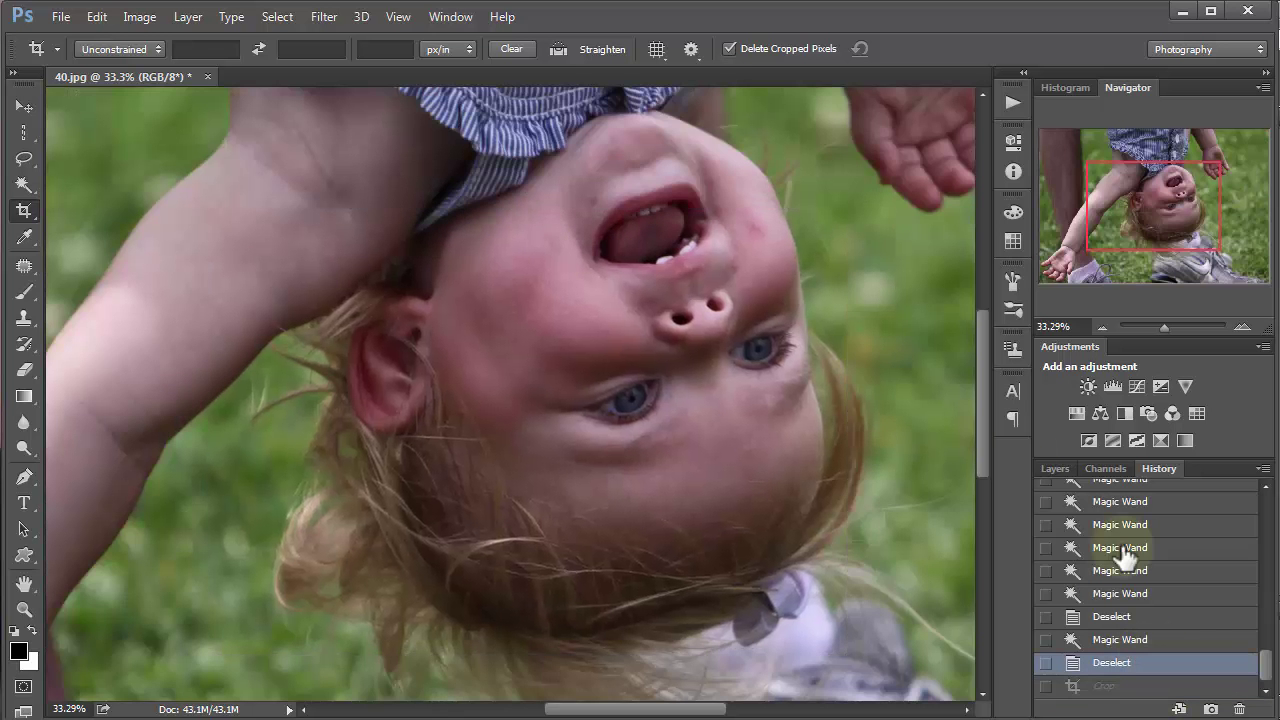
left_click(25, 238)
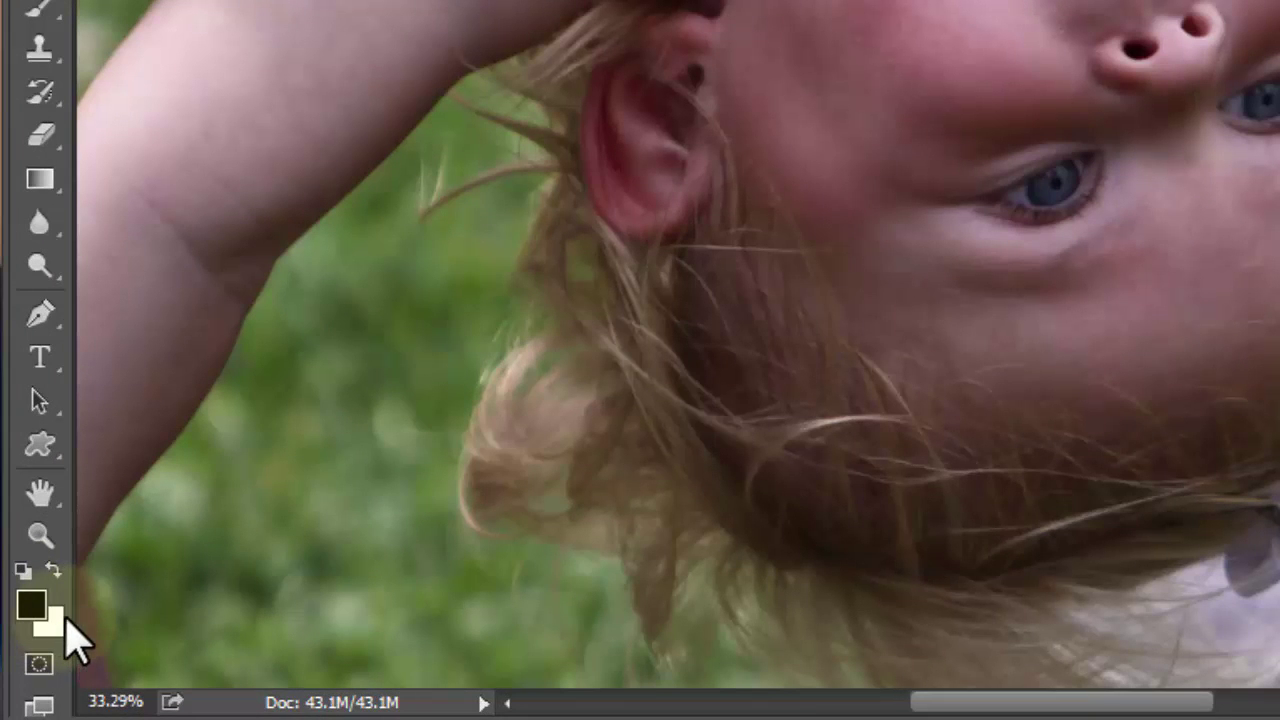
Sample the eyes, arm and cheek, ending on skin pink from the cheek near the nose.
left_click(757, 91)
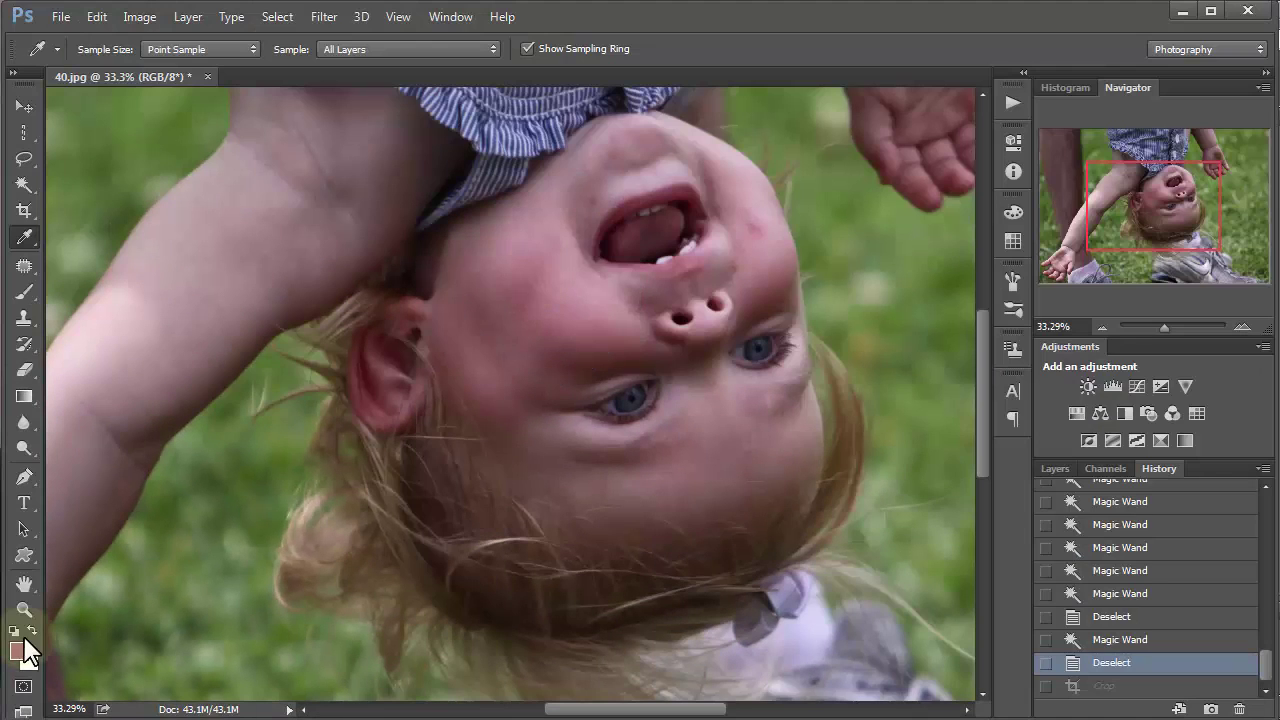
left_click_drag(607, 541, 625, 401)
left_click(625, 401)
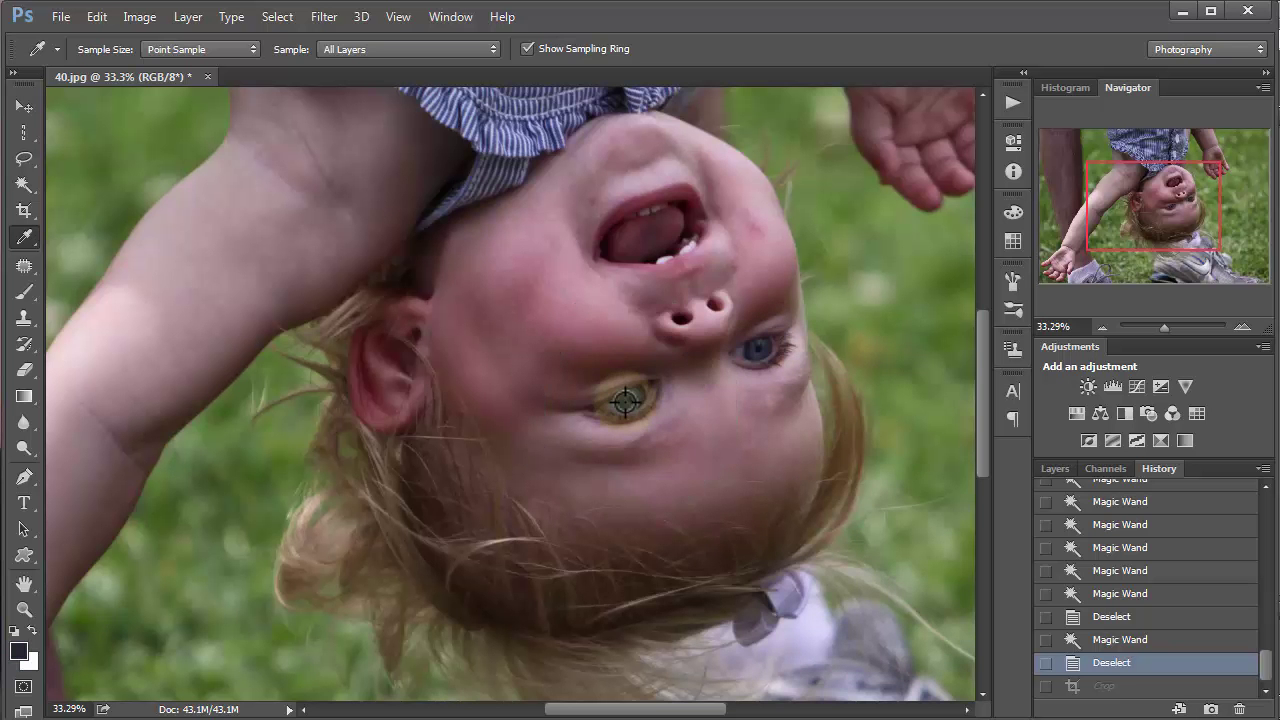
left_click_drag(641, 392, 637, 392)
left_click_drag(768, 351, 752, 348)
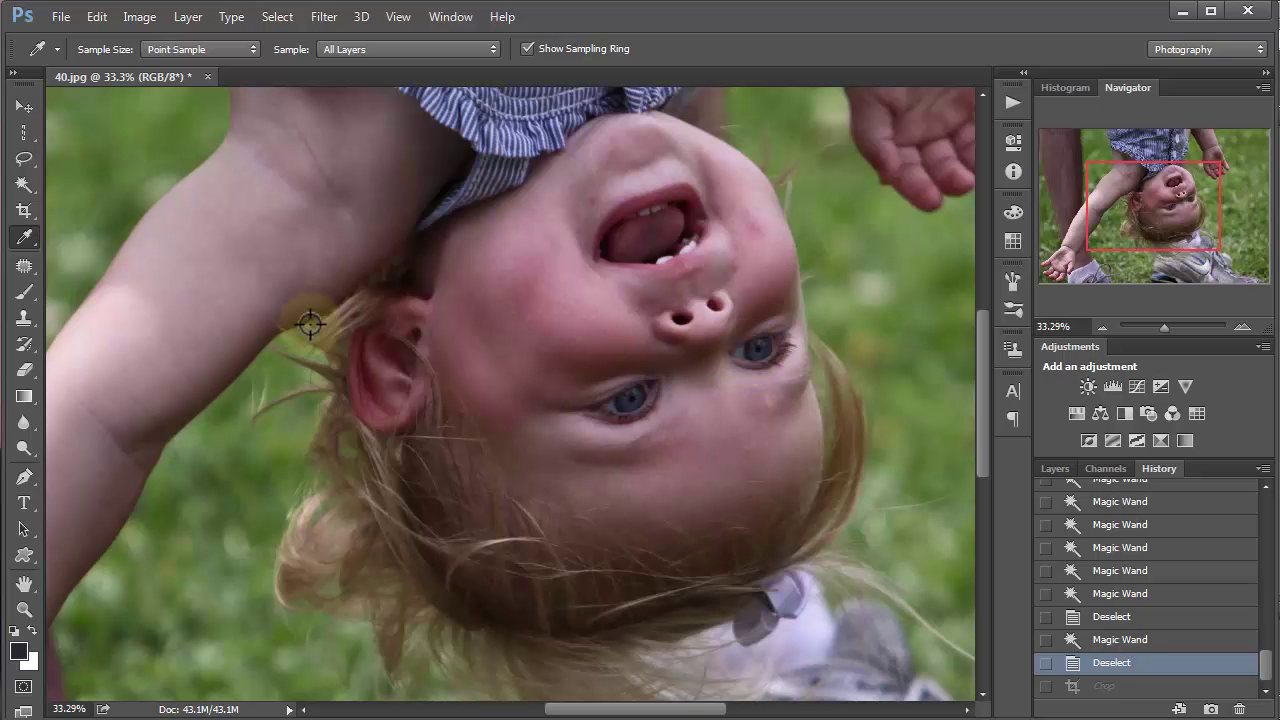
left_click_drag(206, 229, 209, 234)
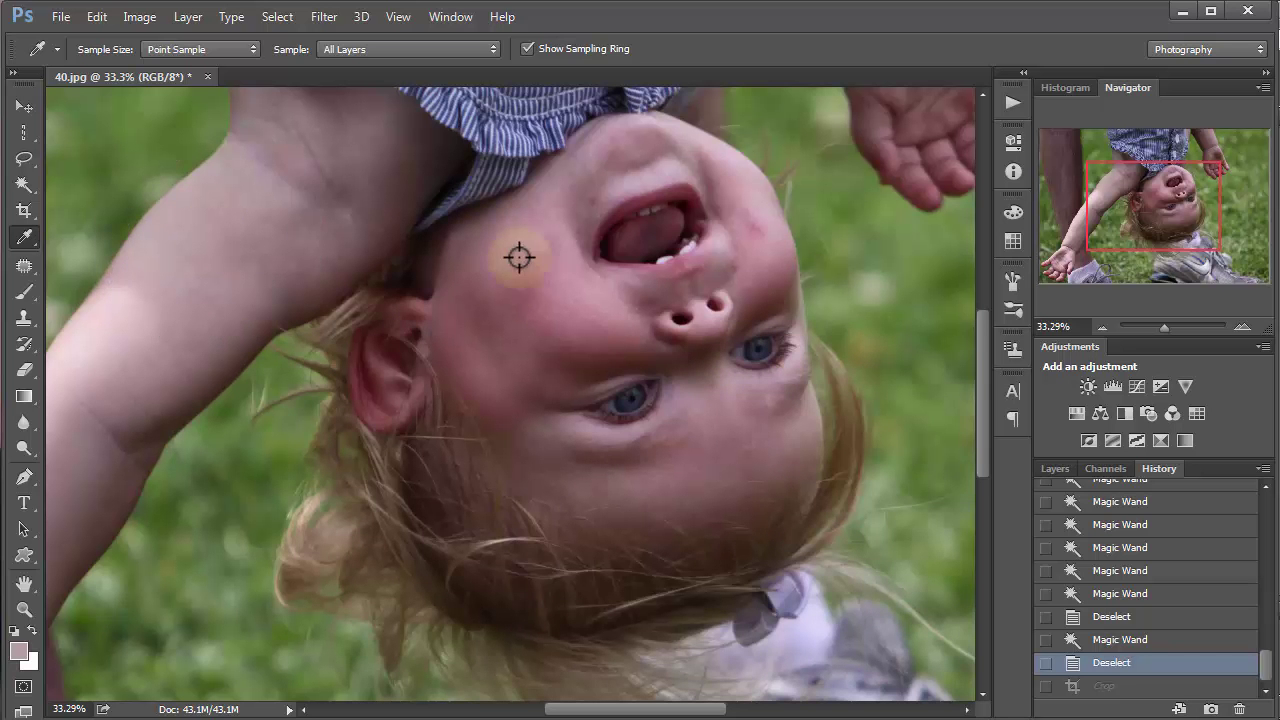
left_click_drag(517, 271, 522, 279)
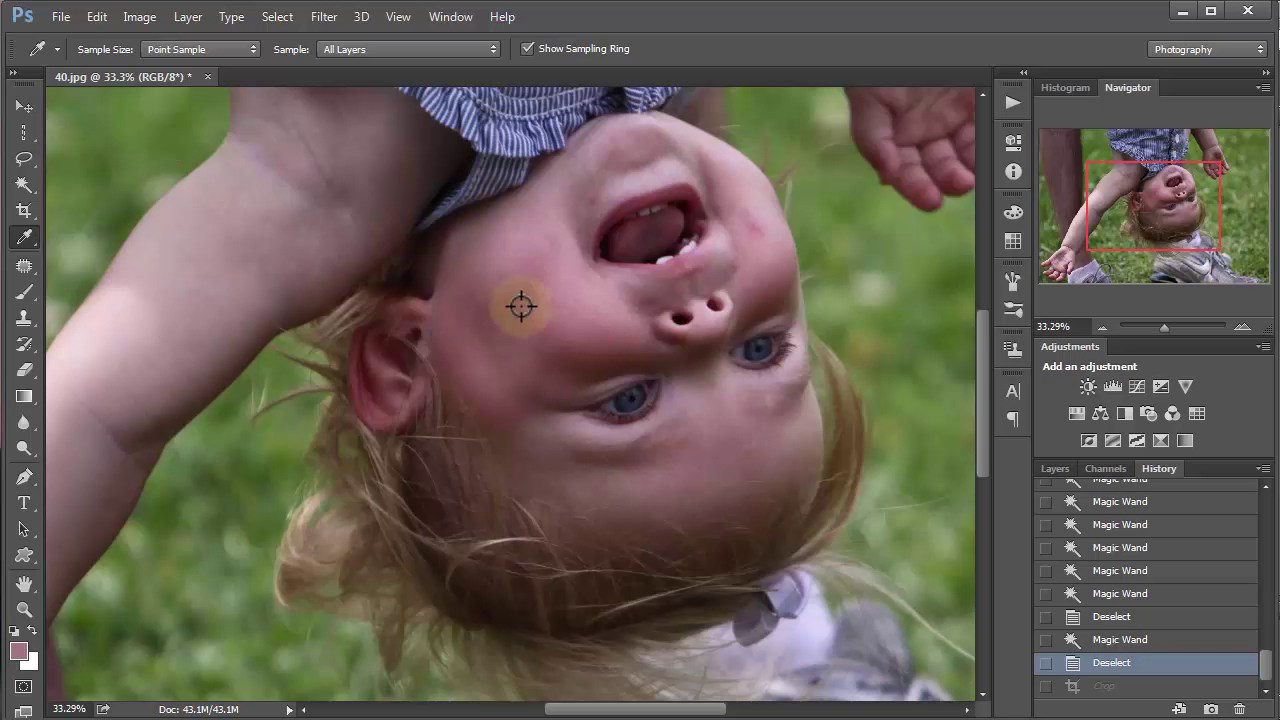
left_click_drag(575, 331, 576, 330)
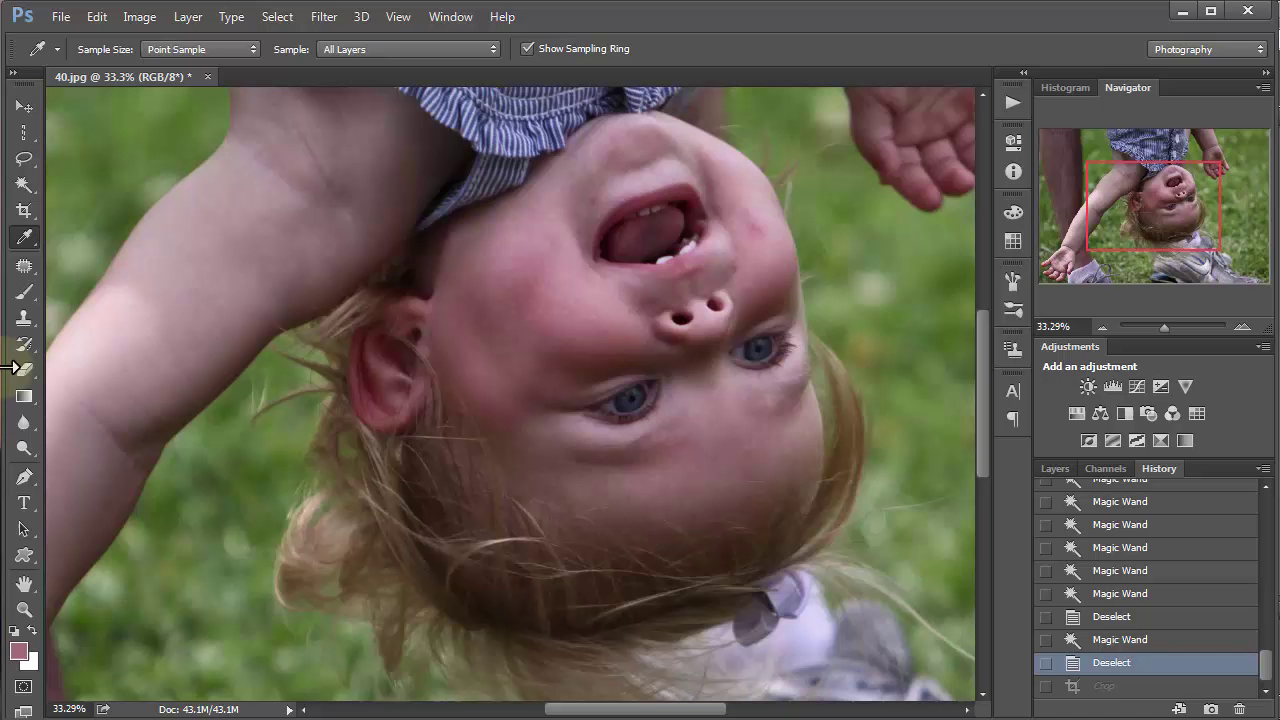
left_click(24, 266)
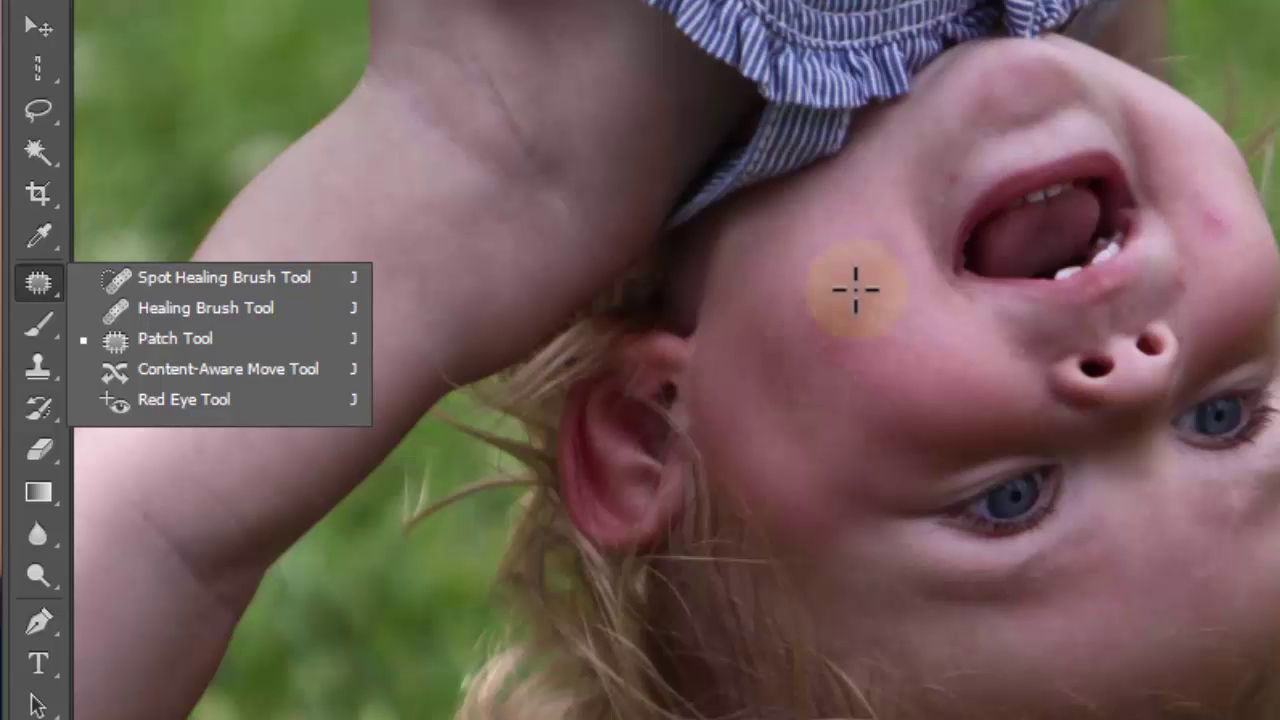
Outline the cheek blemish with the Patch Tool and drag it onto clean skin below.
left_click(1205, 185)
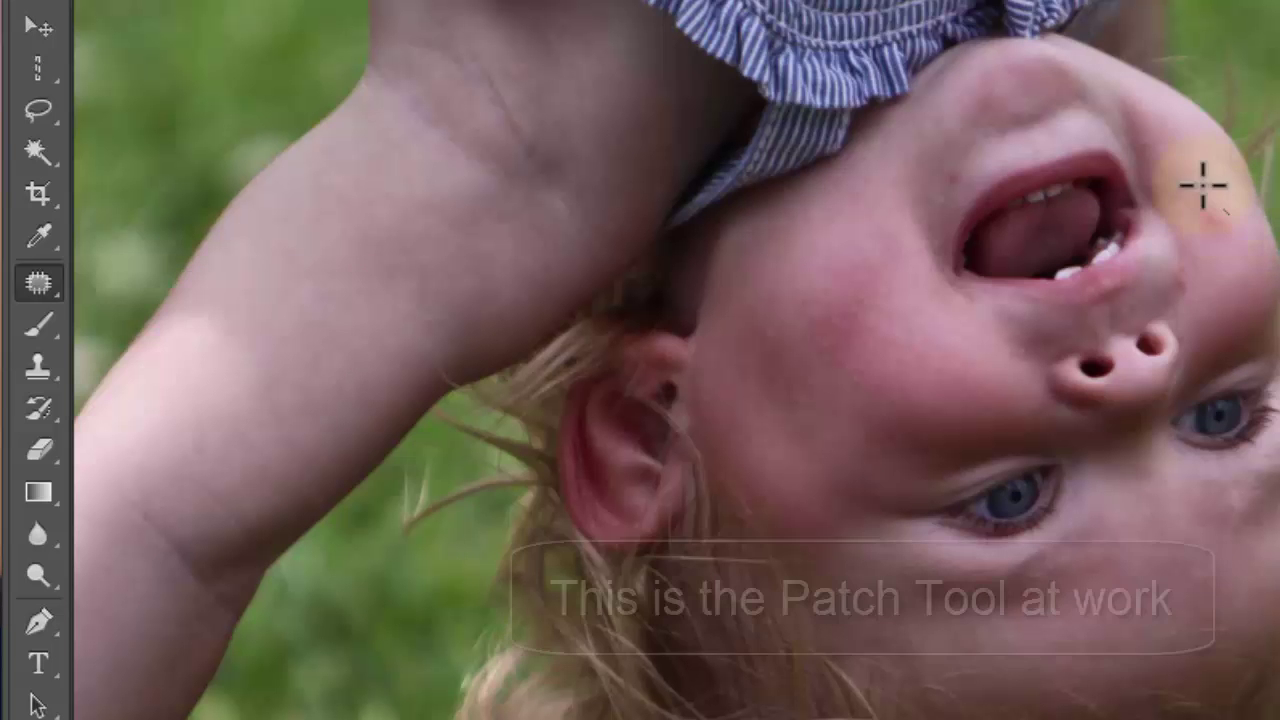
mouse_move(1205, 185)
left_mouse_down()
mouse_move(1180, 209)
mouse_move(1223, 251)
mouse_move(1240, 237)
mouse_move(1229, 214)
mouse_move(1234, 249)
mouse_move(1240, 240)
left_mouse_up()
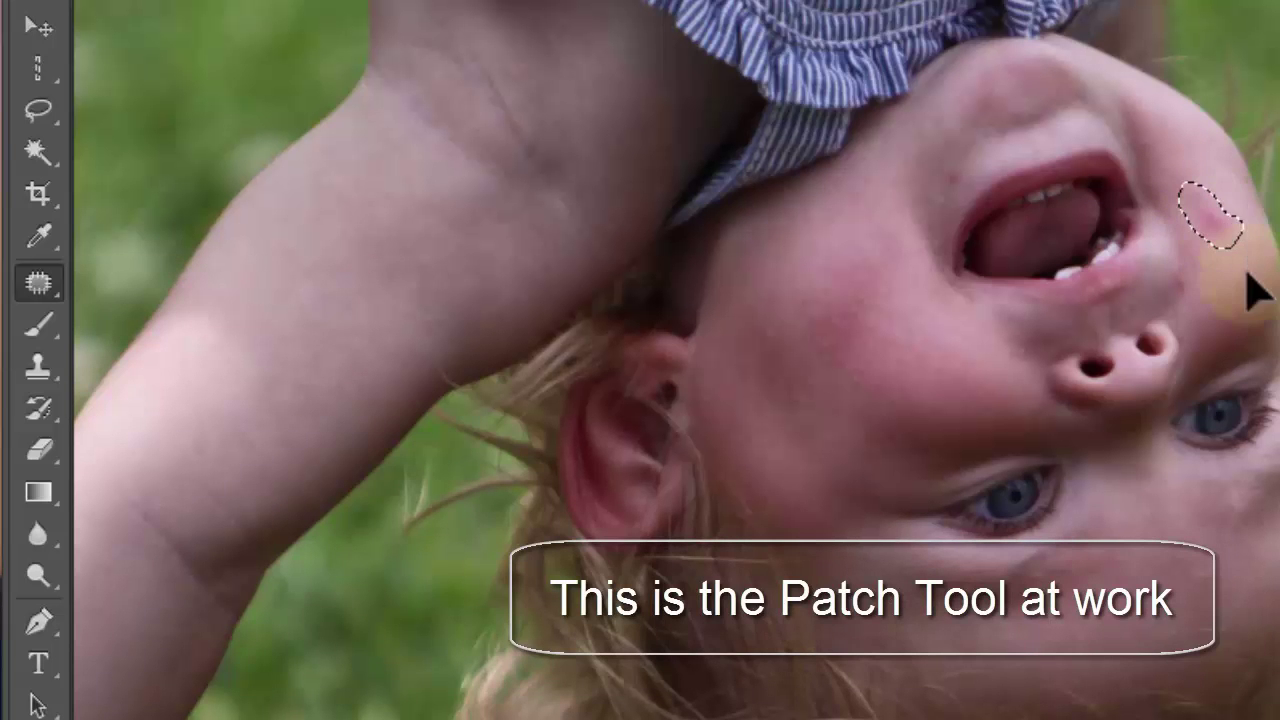
mouse_move(1255, 290)
left_mouse_down()
mouse_move(1257, 309)
mouse_move(1255, 292)
left_mouse_up()
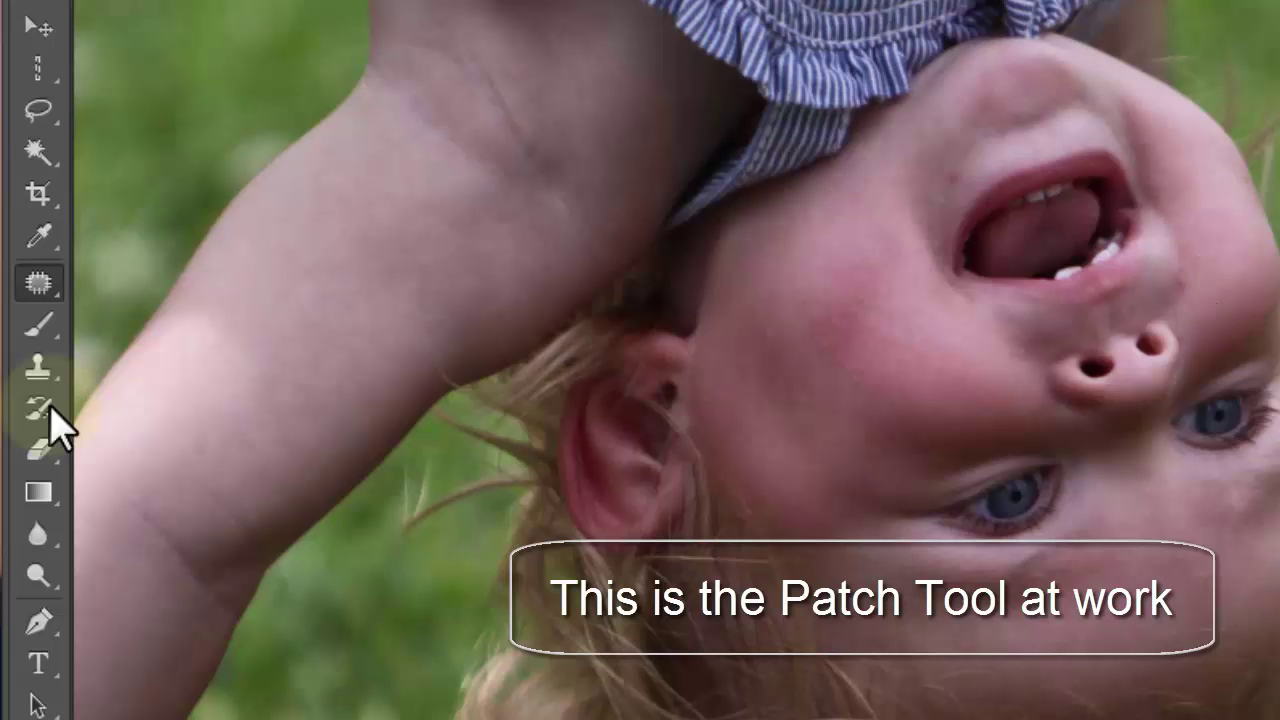
left_click(38, 272)
mouse_move(38, 272)
left_mouse_down()
mouse_move(254, 283)
mouse_move(180, 289)
mouse_move(240, 266)
mouse_move(340, 283)
mouse_move(289, 289)
mouse_move(186, 349)
mouse_move(232, 313)
mouse_move(186, 310)
mouse_move(174, 337)
mouse_move(200, 345)
left_mouse_up()
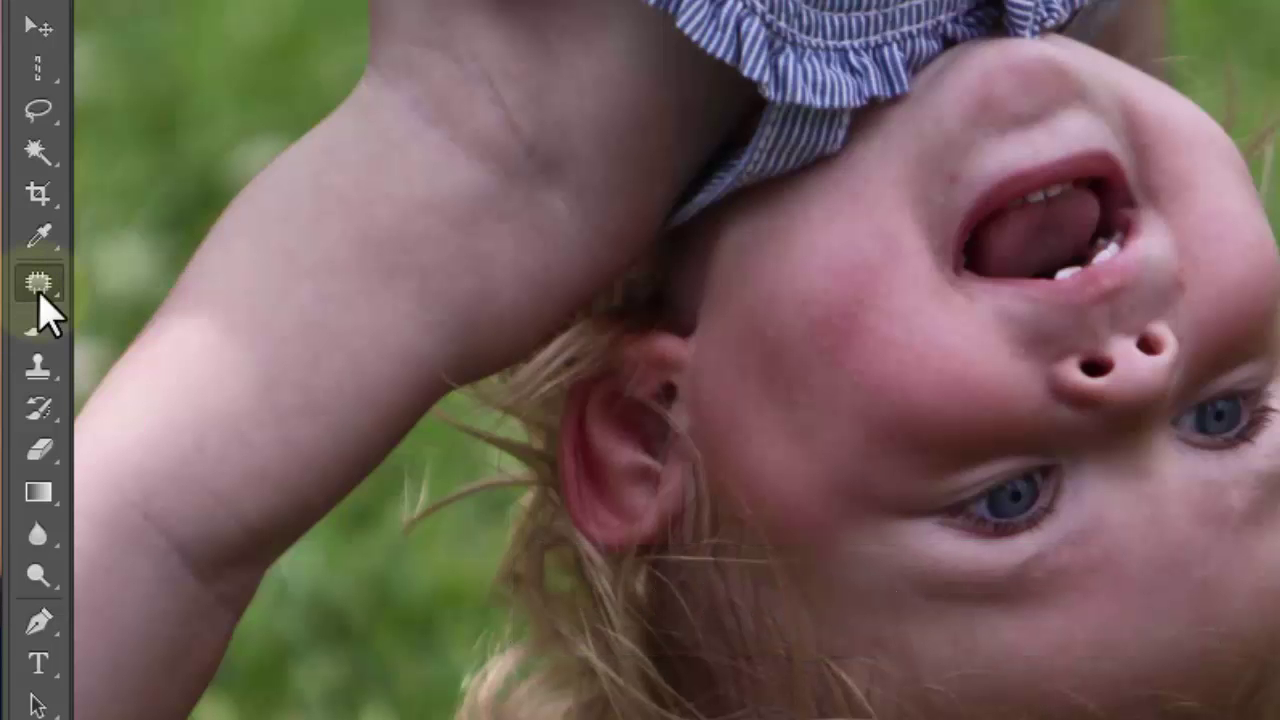
mouse_move(40, 287)
left_mouse_down()
mouse_move(214, 357)
mouse_move(204, 405)
mouse_move(251, 366)
mouse_move(283, 366)
mouse_move(234, 386)
mouse_move(287, 372)
mouse_move(447, 410)
mouse_move(226, 386)
mouse_move(203, 414)
mouse_move(71, 351)
mouse_move(148, 362)
mouse_move(46, 363)
mouse_move(37, 351)
mouse_move(40, 340)
mouse_move(227, 320)
left_mouse_up()
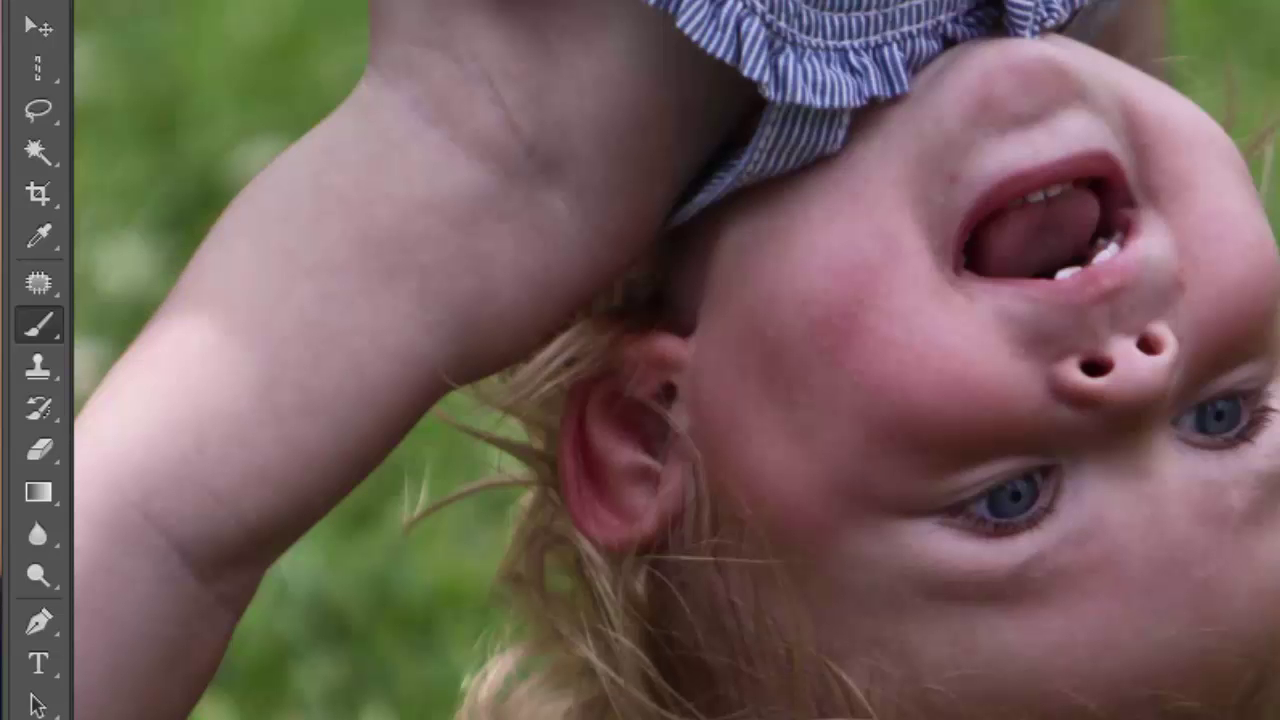
Choose a soft 50 px round brush at 0% hardness, test it on the grass, then undo.
left_click(40, 340)
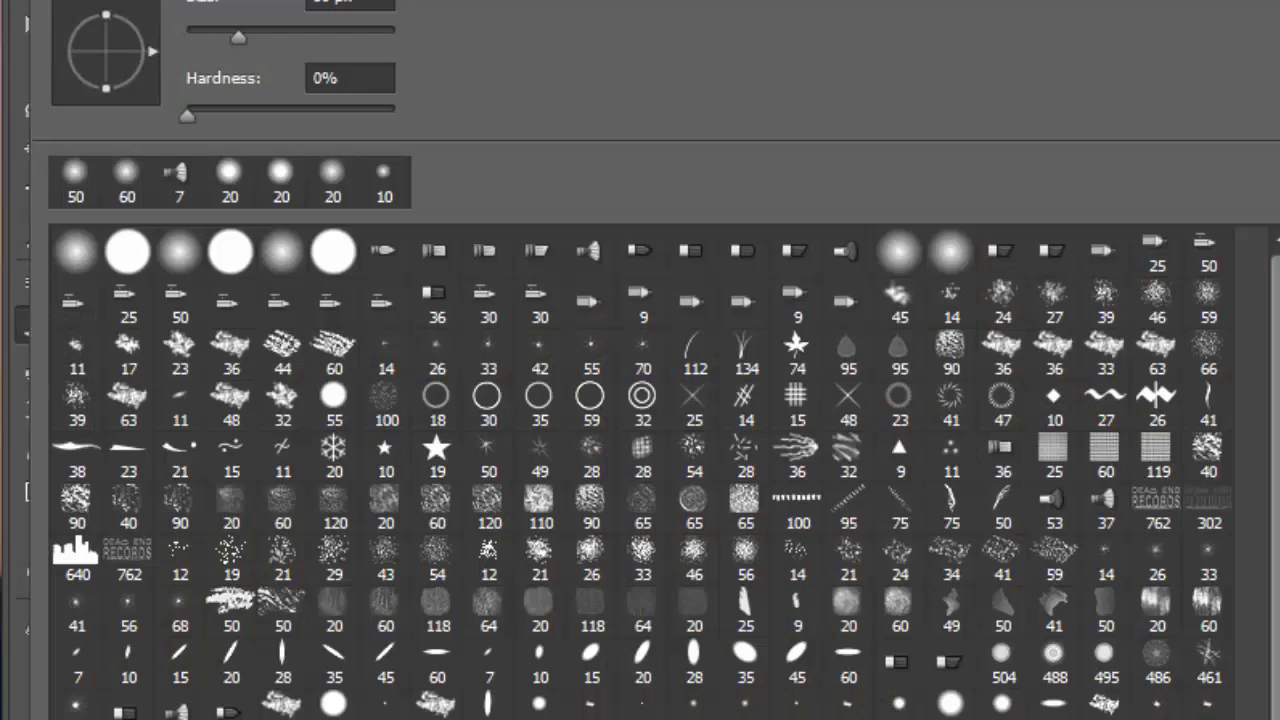
left_click(797, 600)
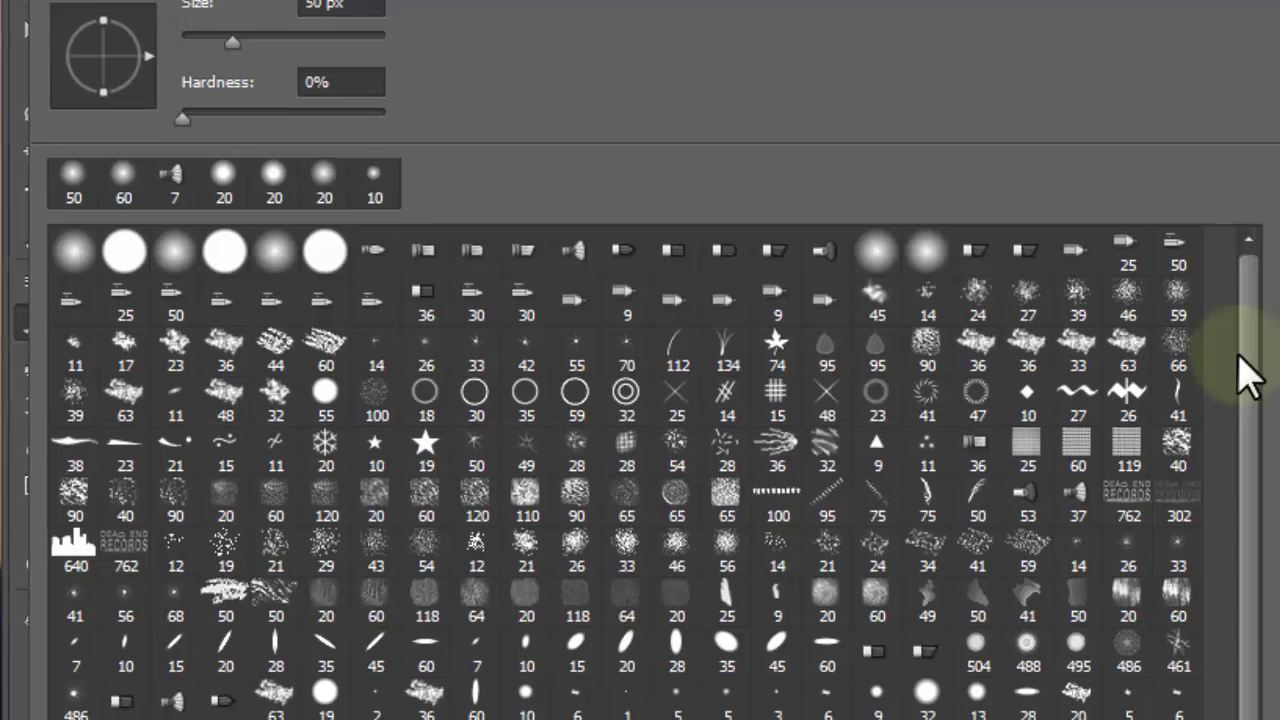
scroll(1263, 507, "up", 2)
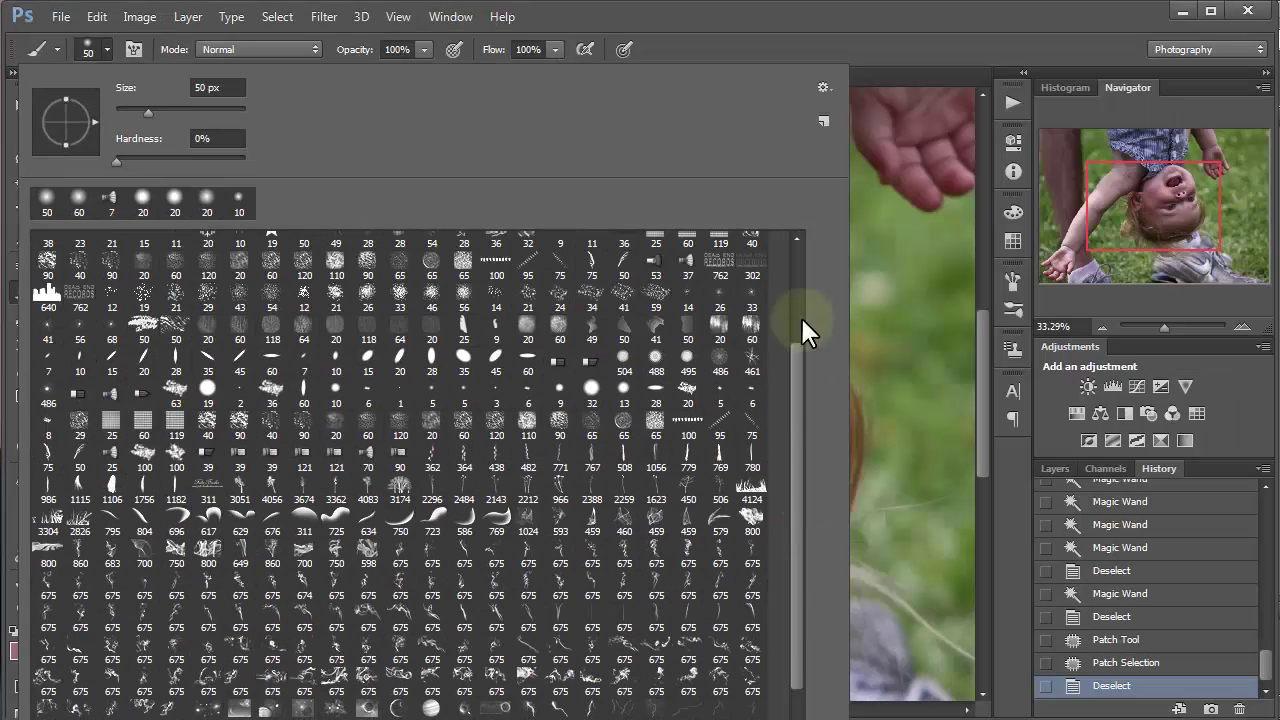
scroll(800, 320, "up", 4)
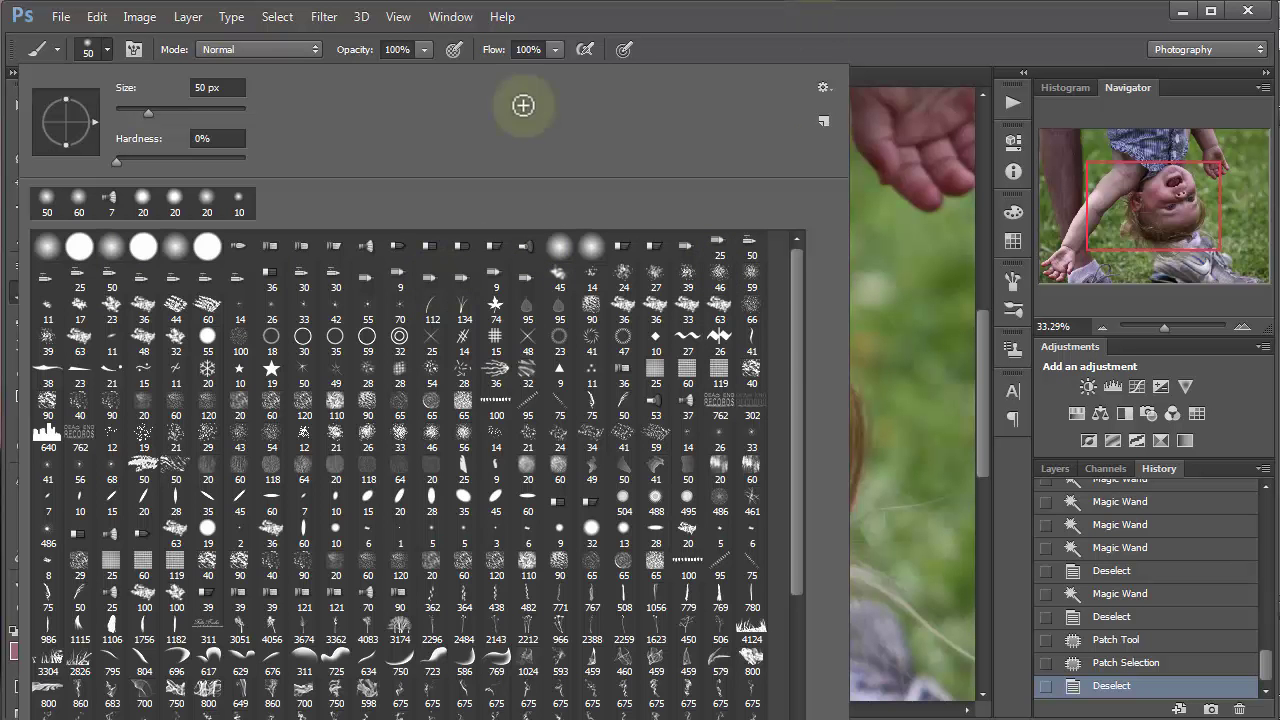
key("Escape")
left_click_drag(223, 449, 224, 620)
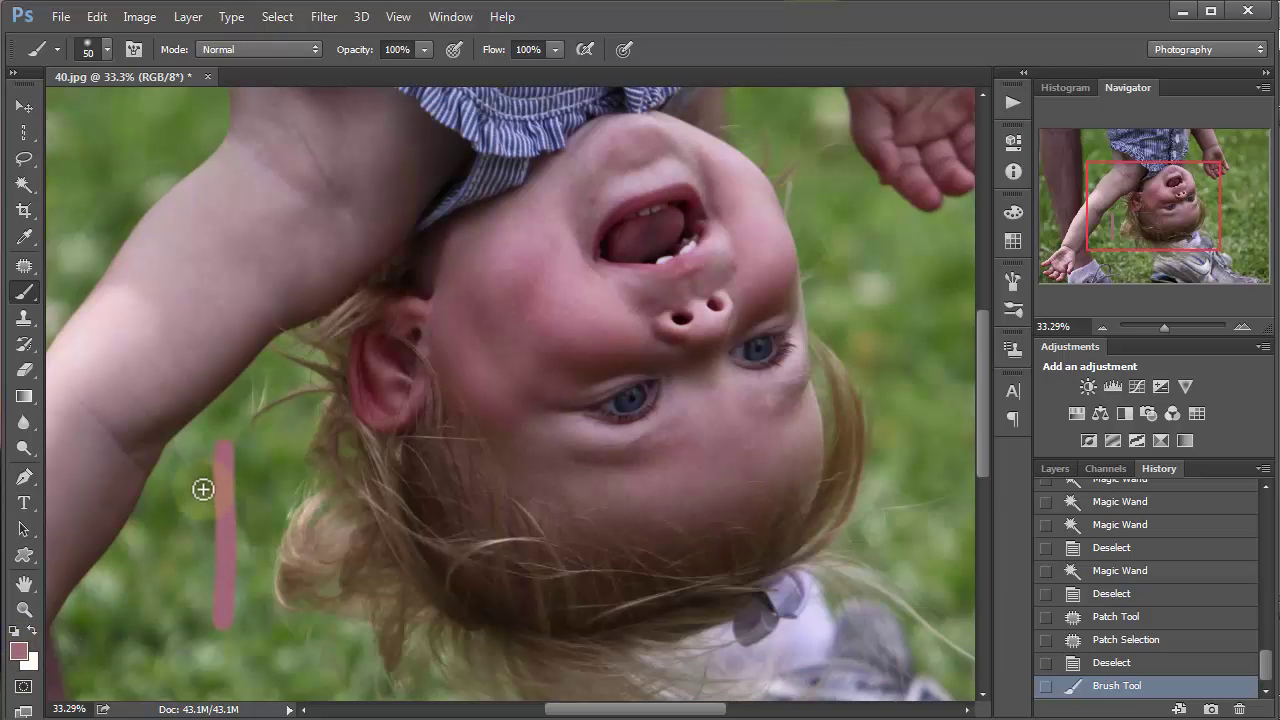
key("ctrl+z")
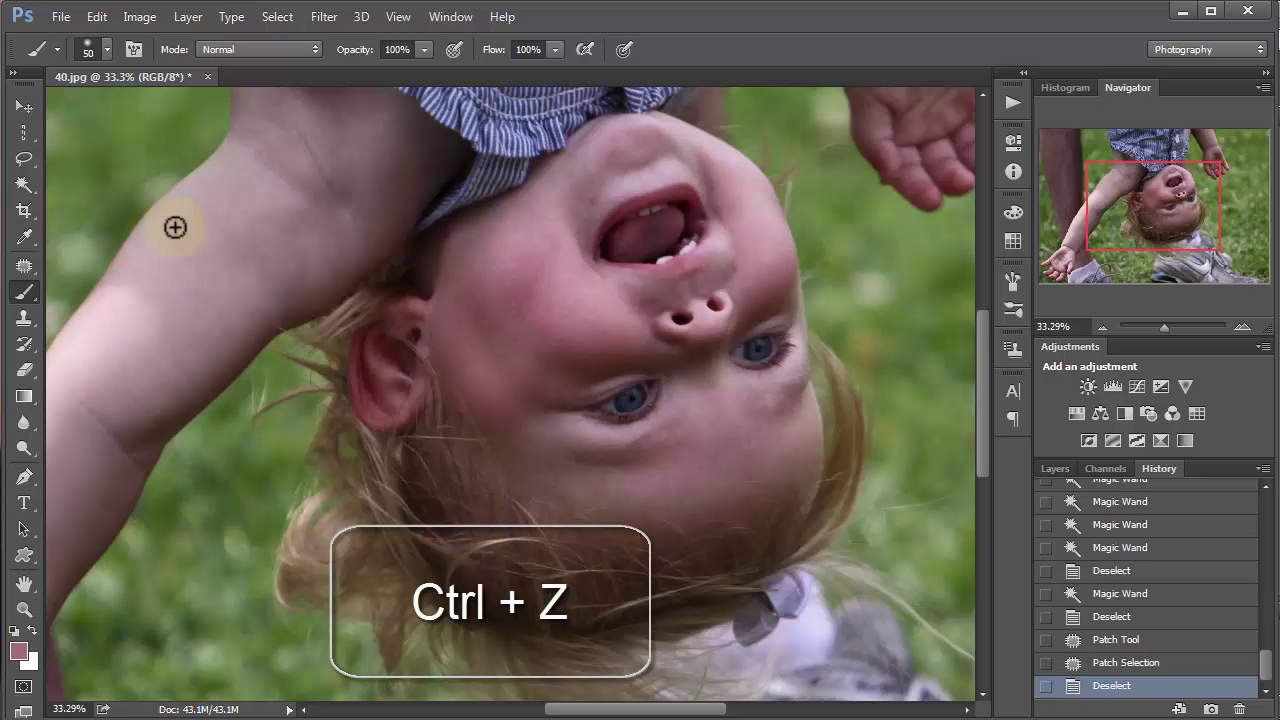
Select the Clone Stamp Tool from the painting tool flyouts in the toolbar.
right_click(26, 292)
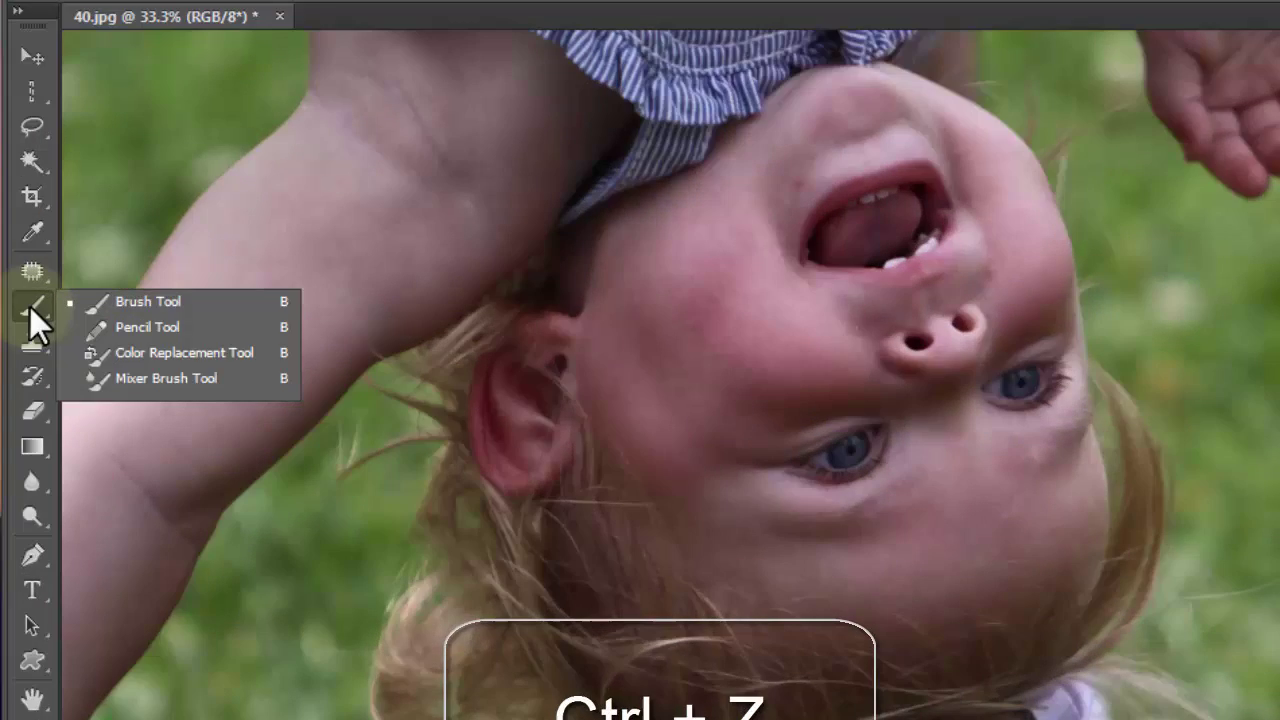
left_click(30, 307)
right_click(33, 311)
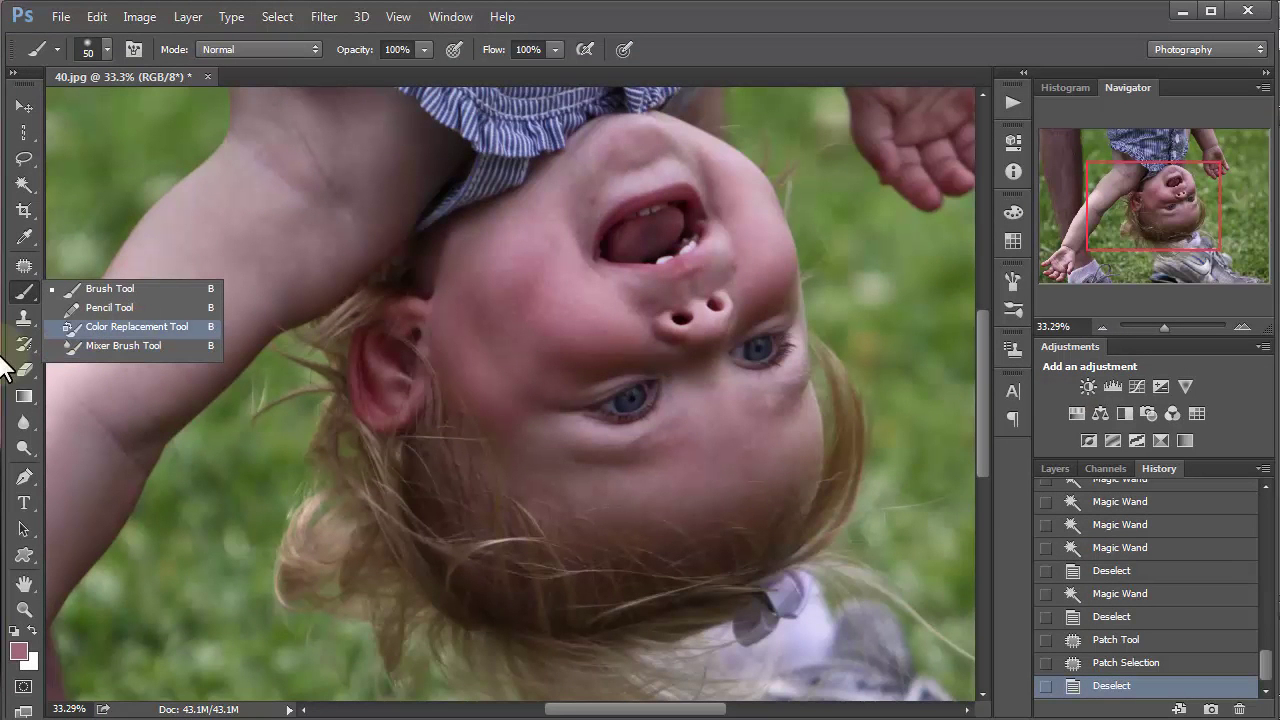
left_click(22, 318)
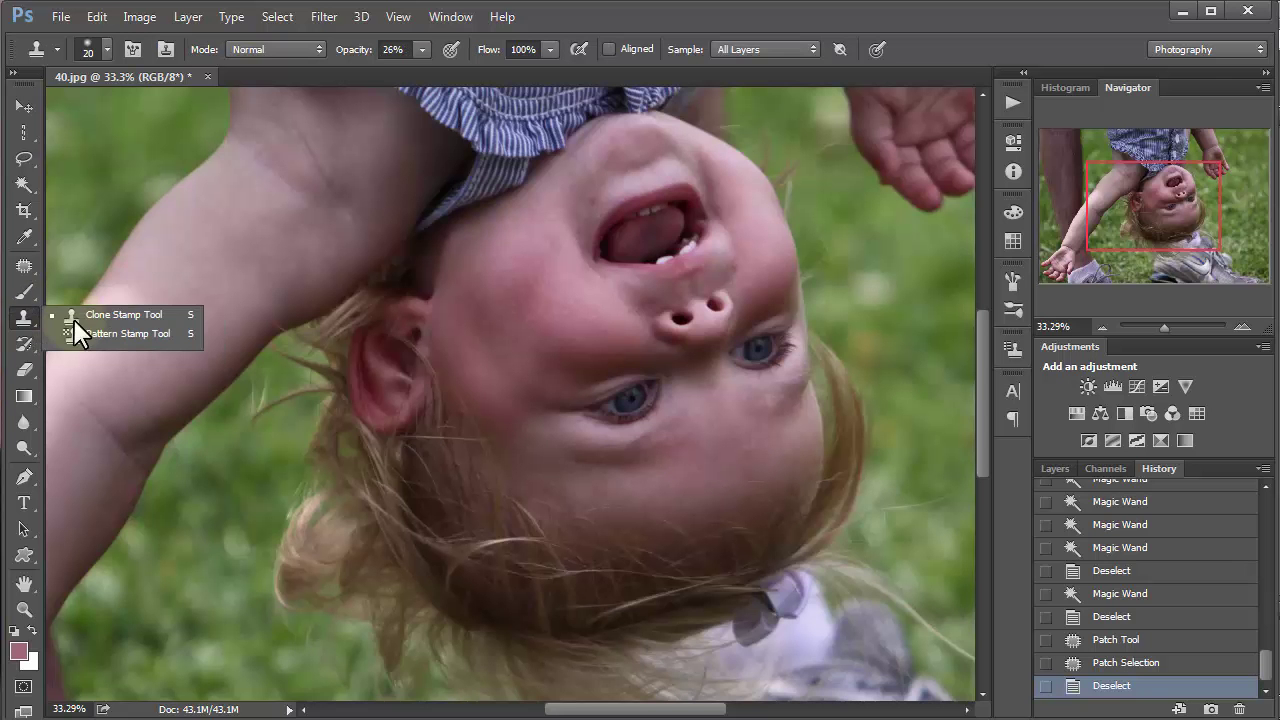
Dismiss the missing-source warning and set a clone source beside the mouth corner.
left_click(128, 312)
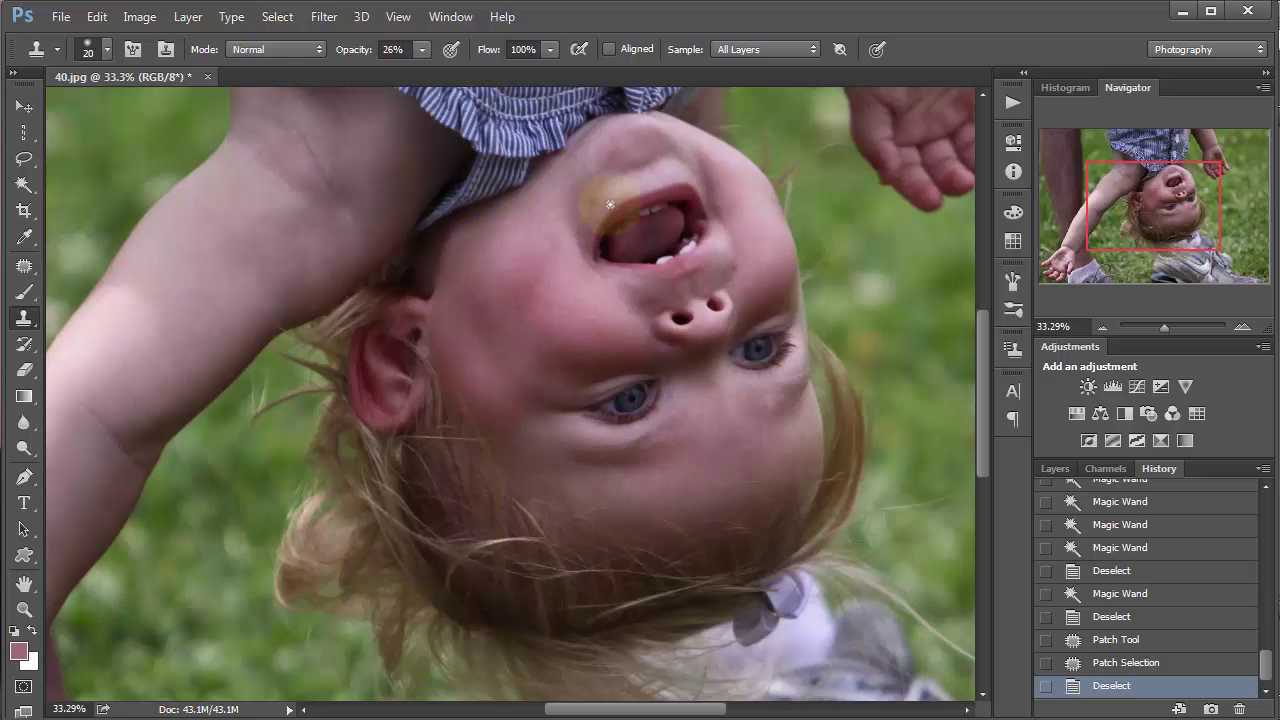
key("alt+space")
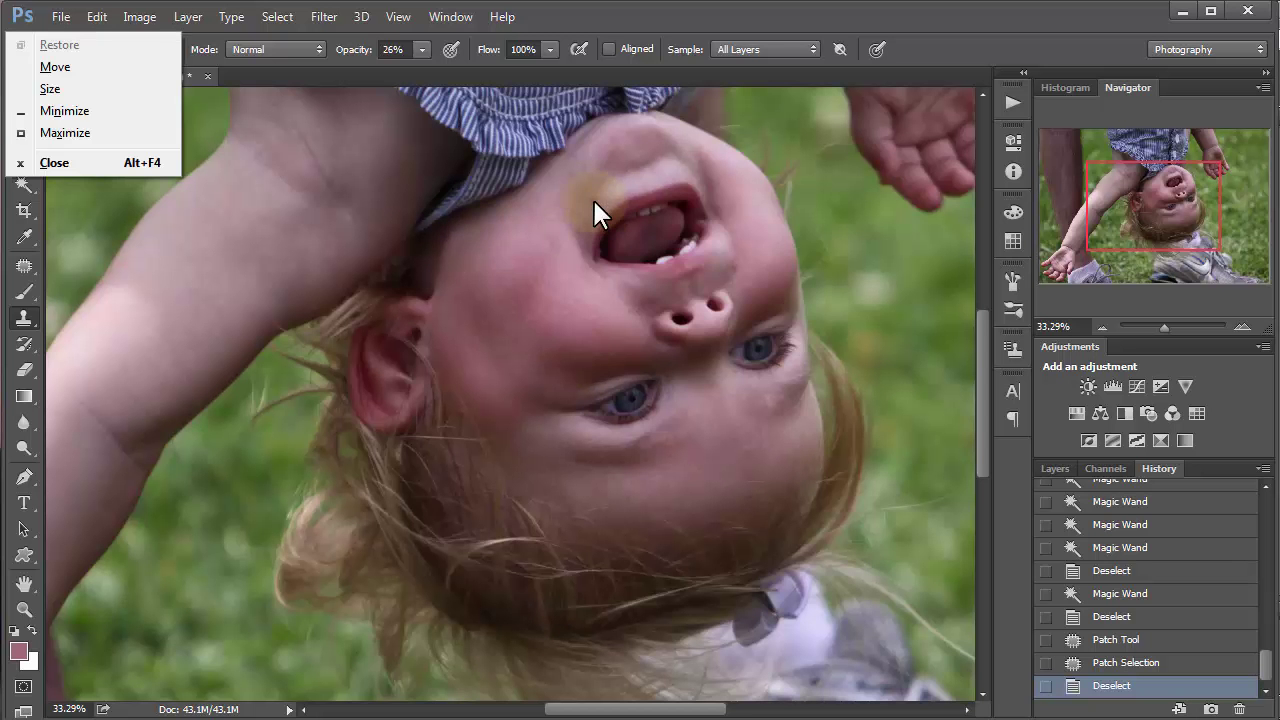
left_click(594, 201)
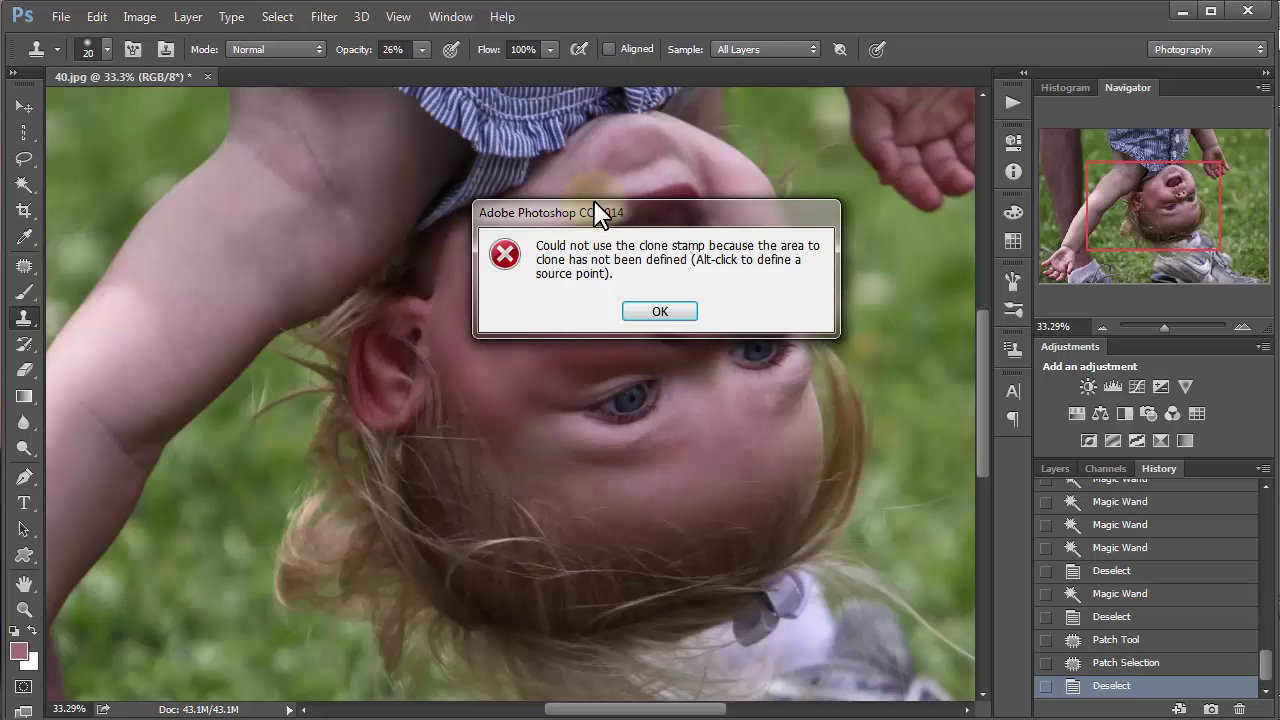
left_click(670, 311)
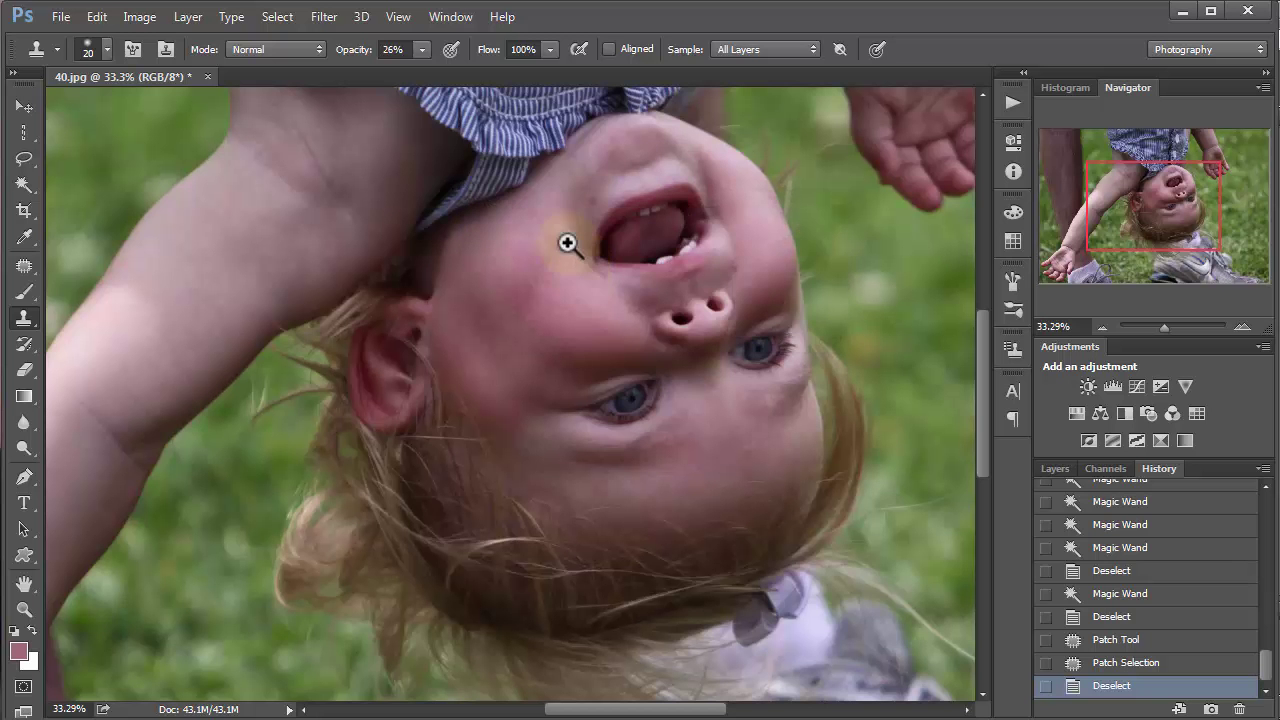
left_click(594, 198, "alt")
mouse_move(594, 198)
left_mouse_down()
mouse_move(617, 240)
mouse_move(604, 230)
left_mouse_up()
Zoom in to 200% on the child's mouth and cheek.
key("ctrl+plus")
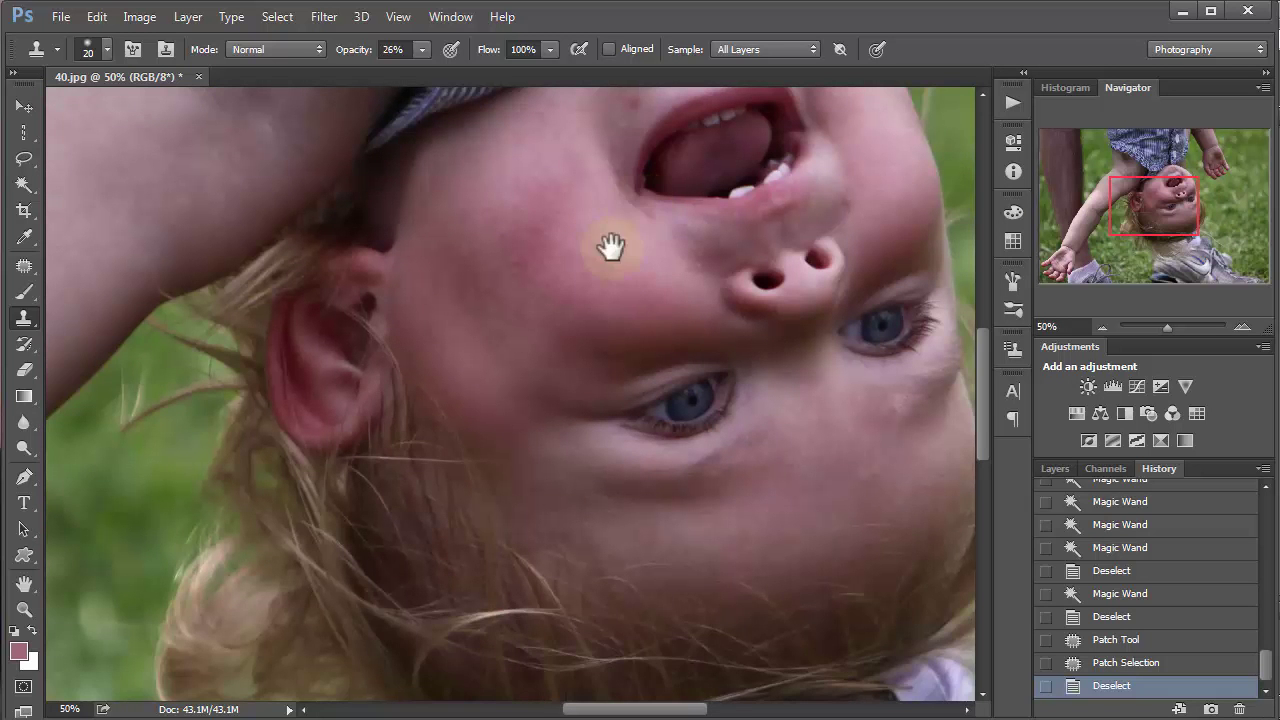
left_click_drag(609, 249, 570, 336)
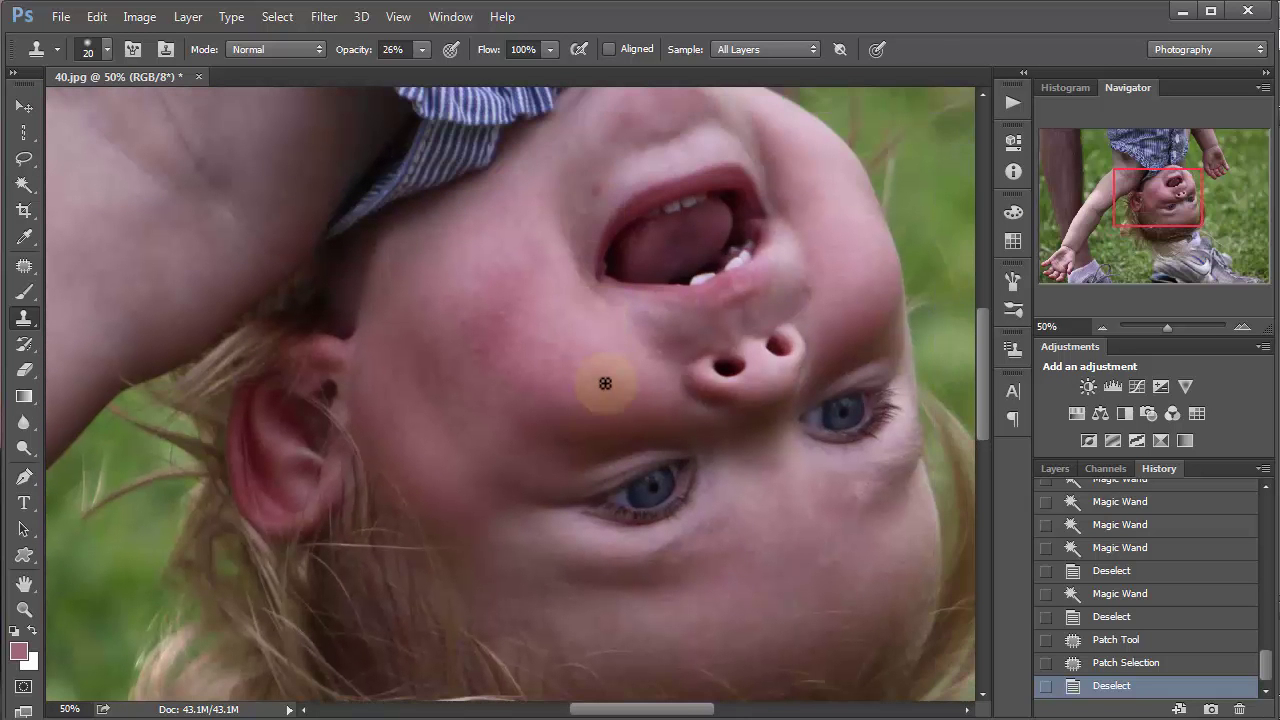
key("ctrl+space")
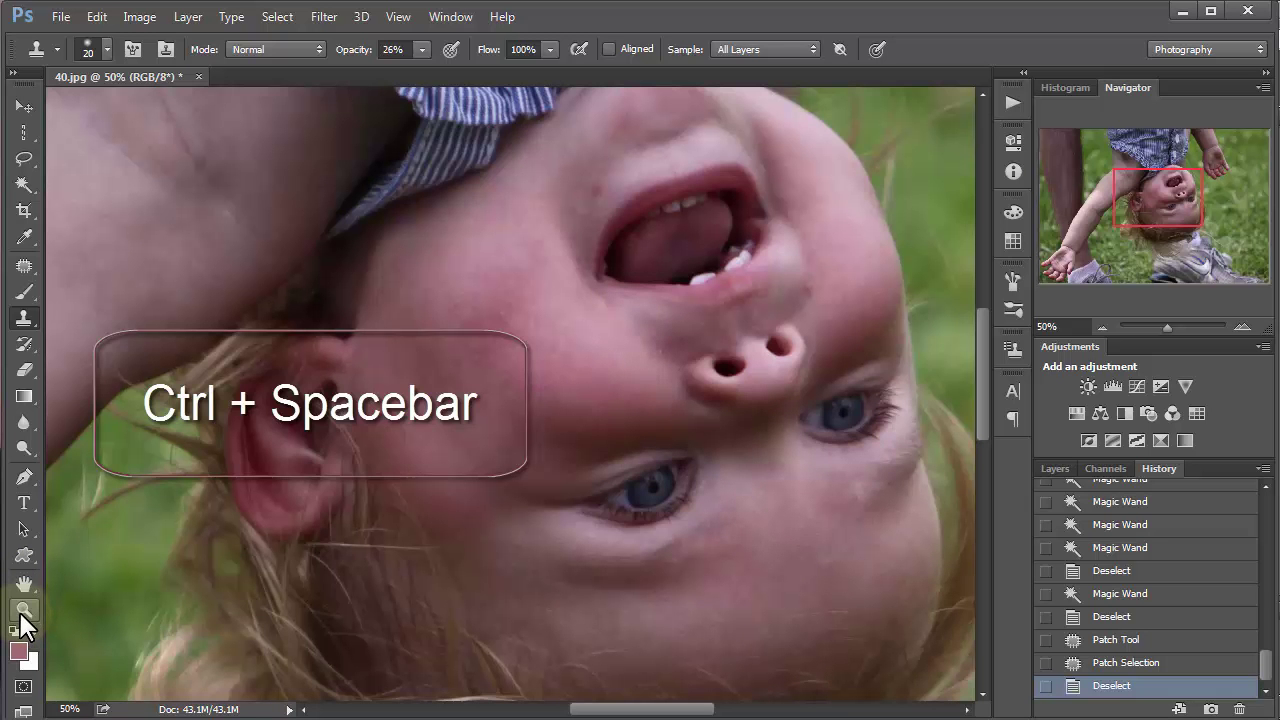
left_click(584, 194)
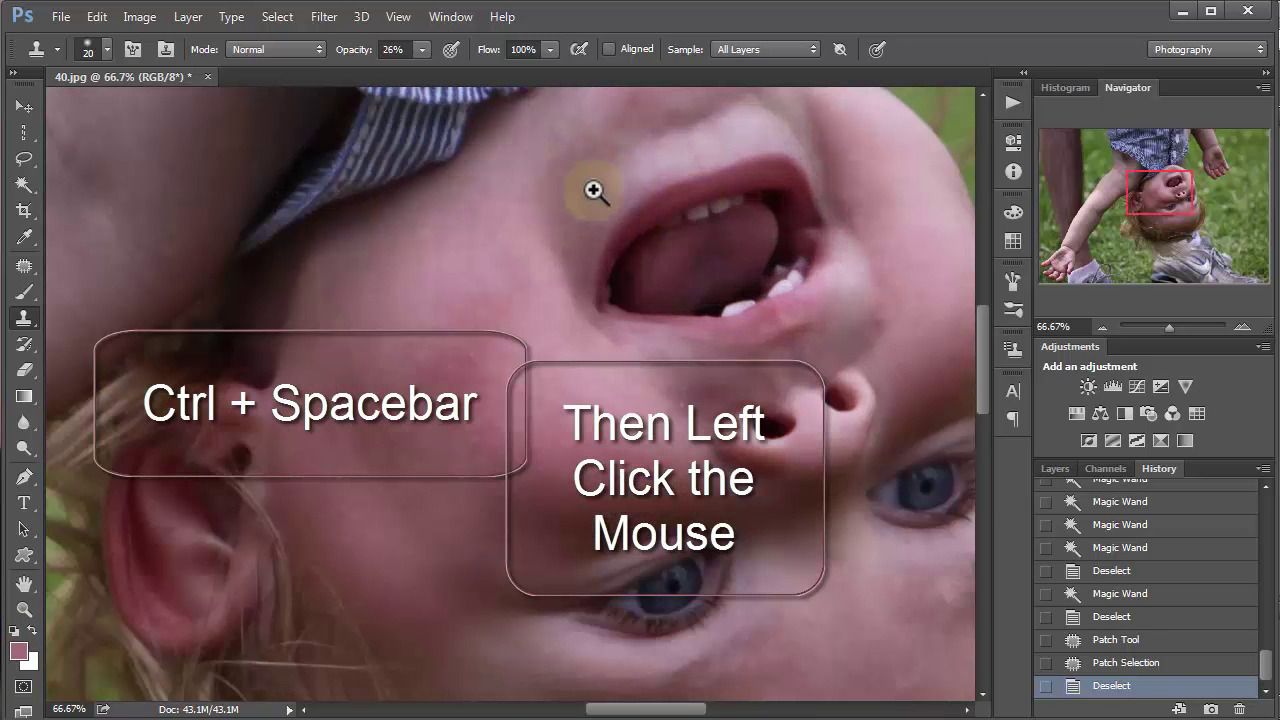
left_click(594, 191)
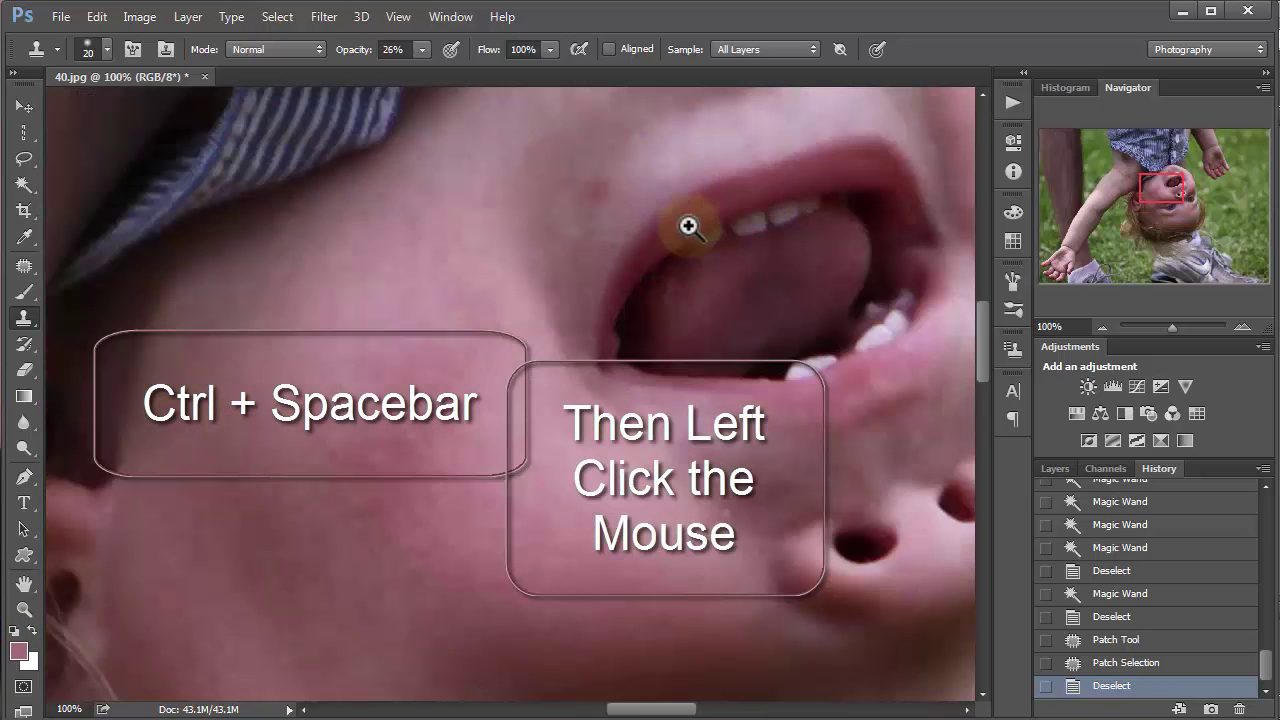
left_click(597, 194)
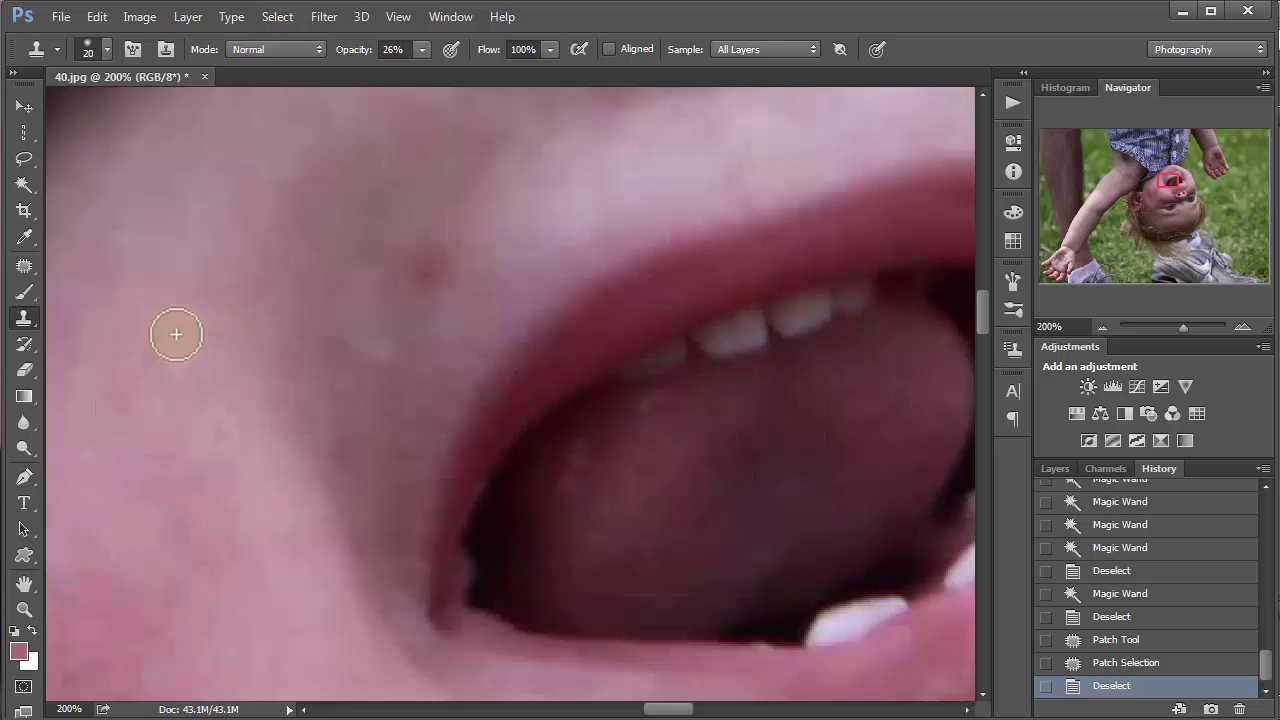
With a 35 px clone brush, sample clean skin and paint over the spot by the mouth.
left_click(17, 321)
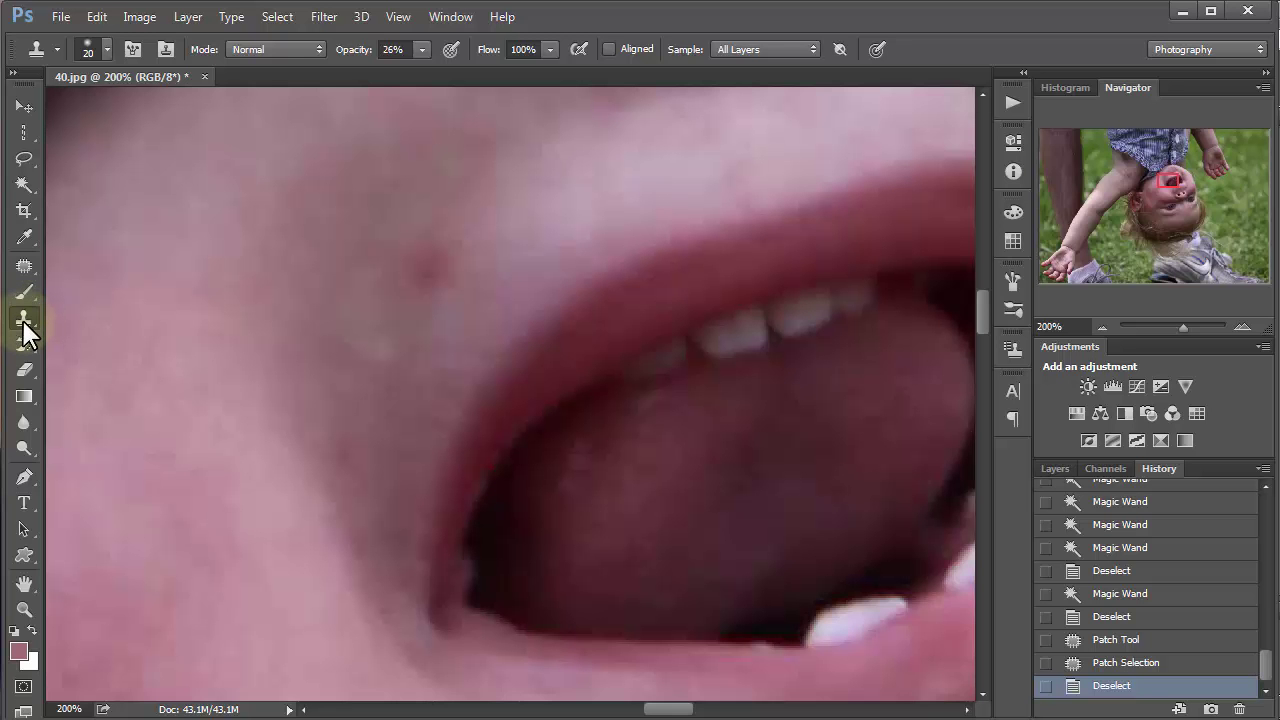
left_click(466, 251, "alt")
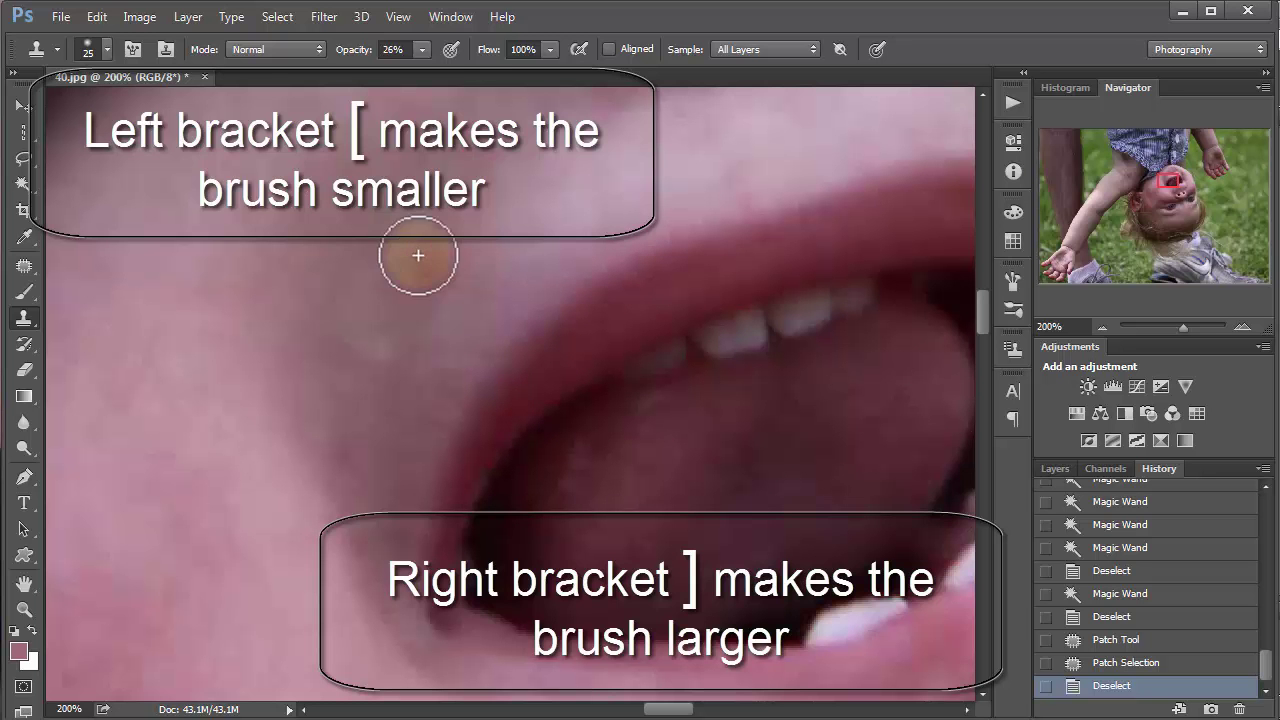
key("bracketright")
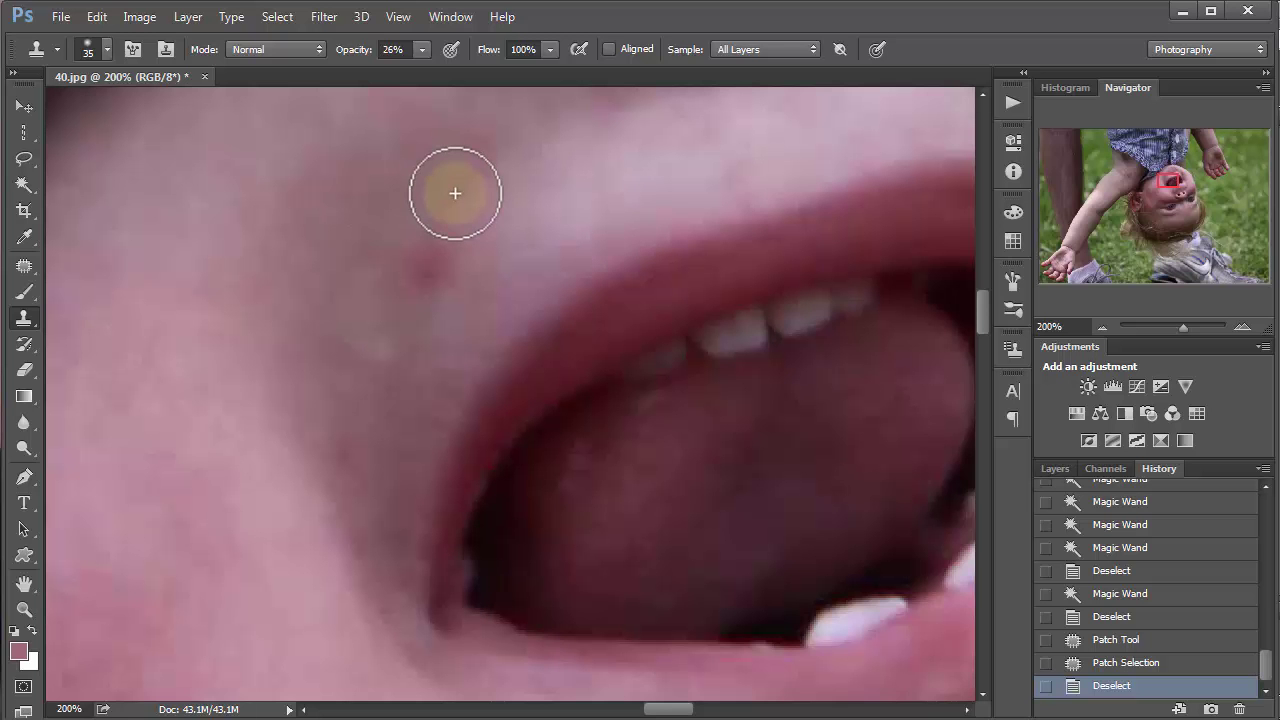
key("alt")
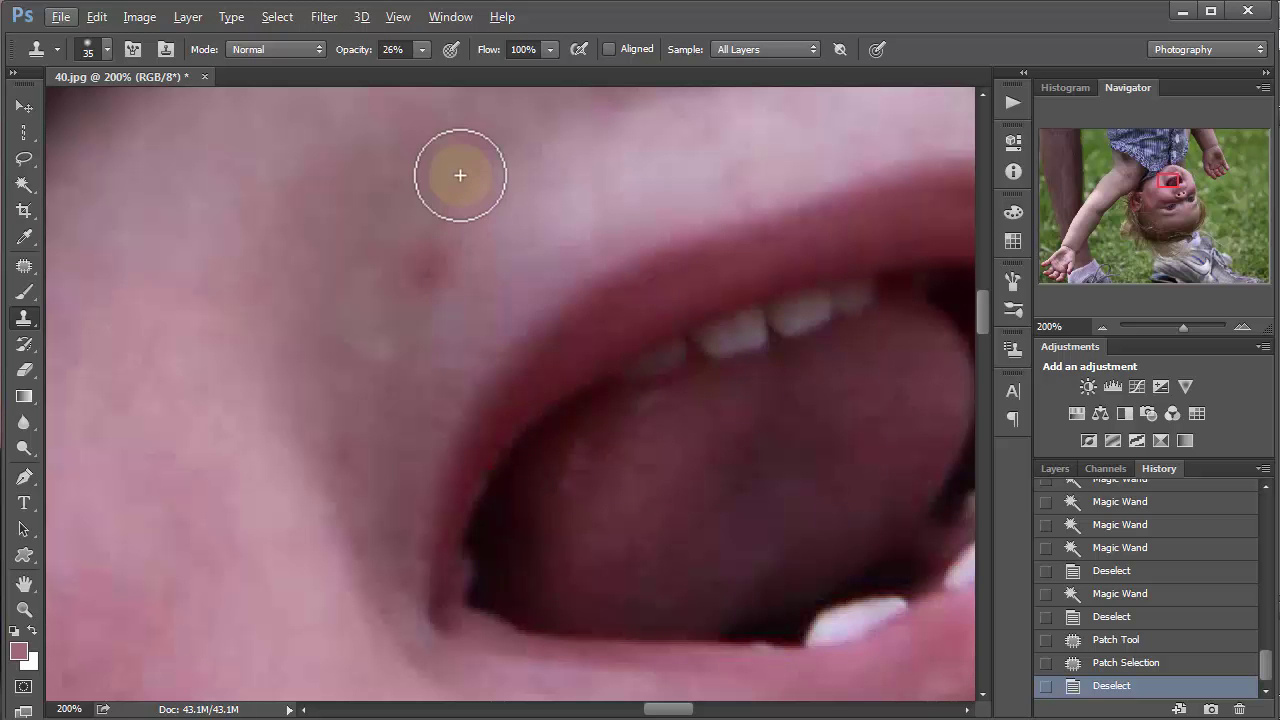
key("alt")
key("alt")
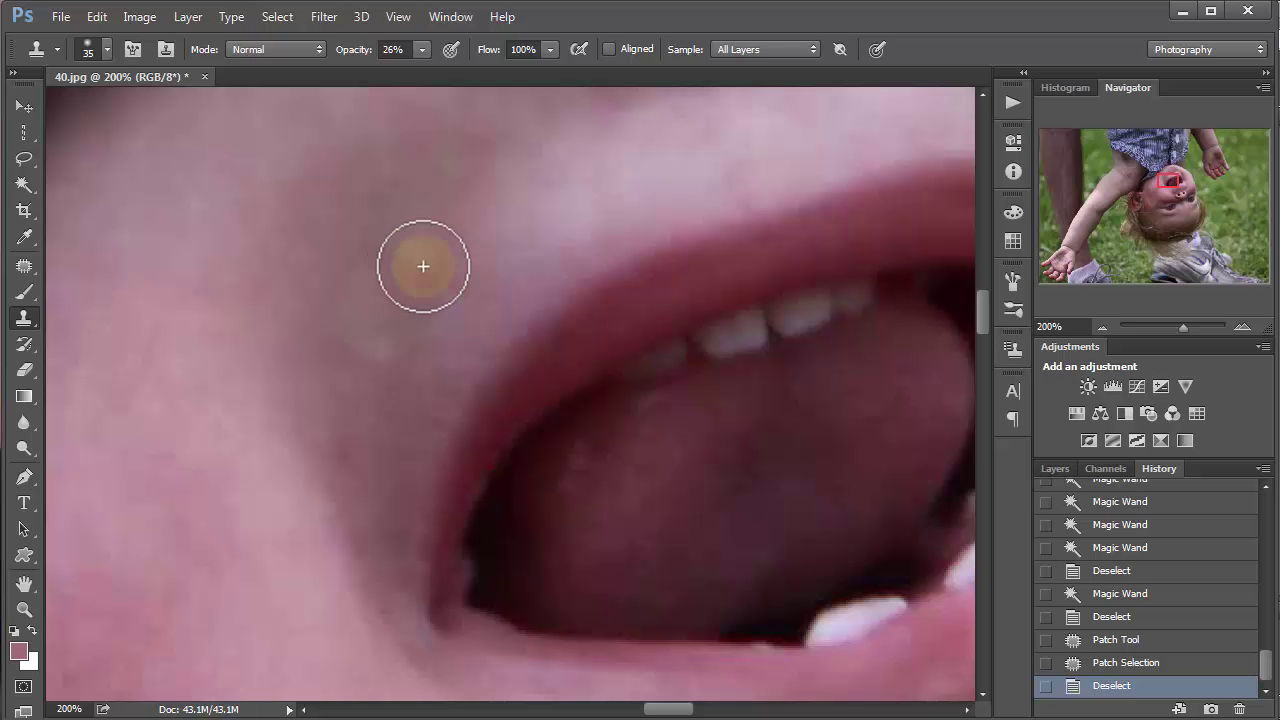
mouse_move(429, 260)
left_mouse_down()
mouse_move(408, 269)
mouse_move(491, 257)
left_mouse_up()
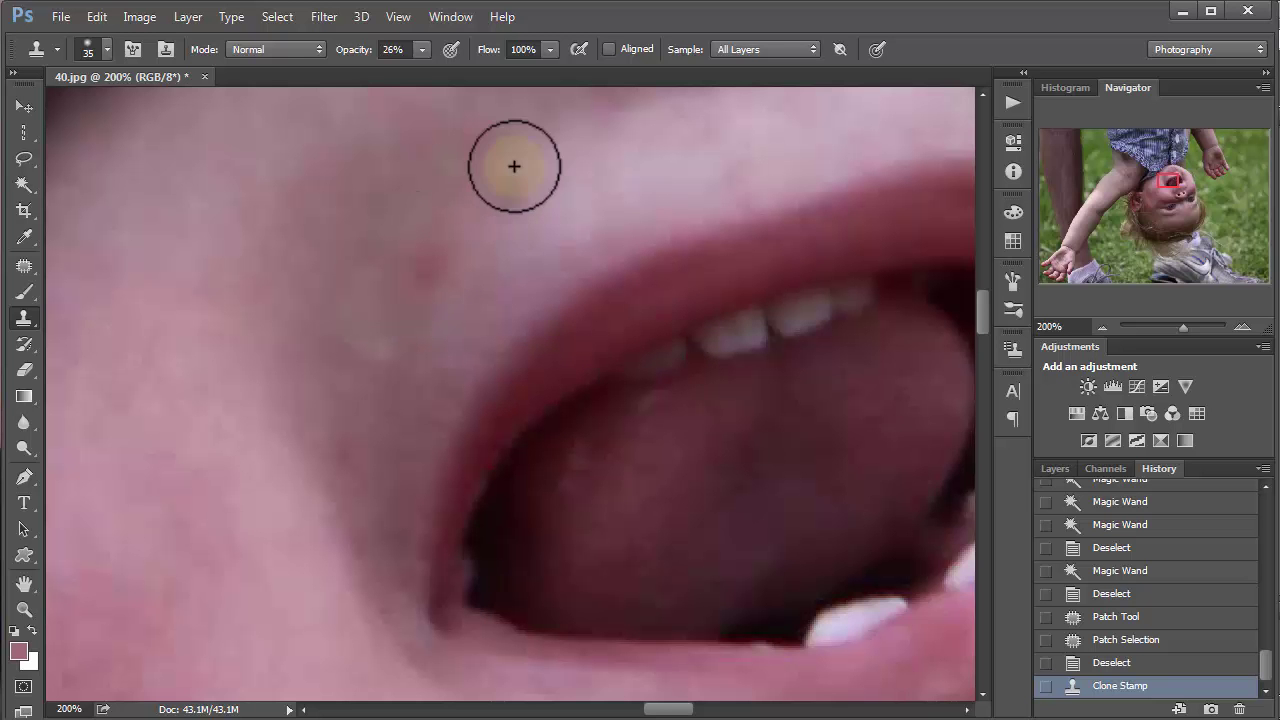
left_click(392, 49)
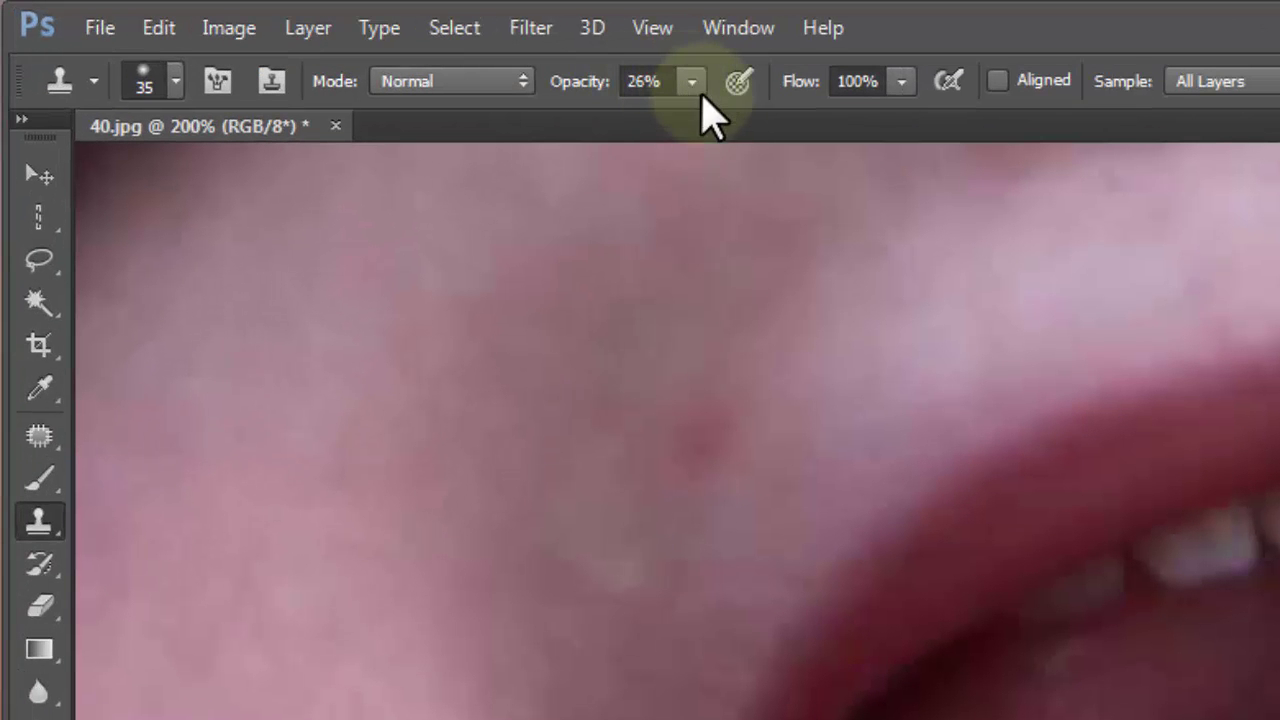
Clone over the blemish at 100% opacity, then undo that patch.
left_click(692, 83)
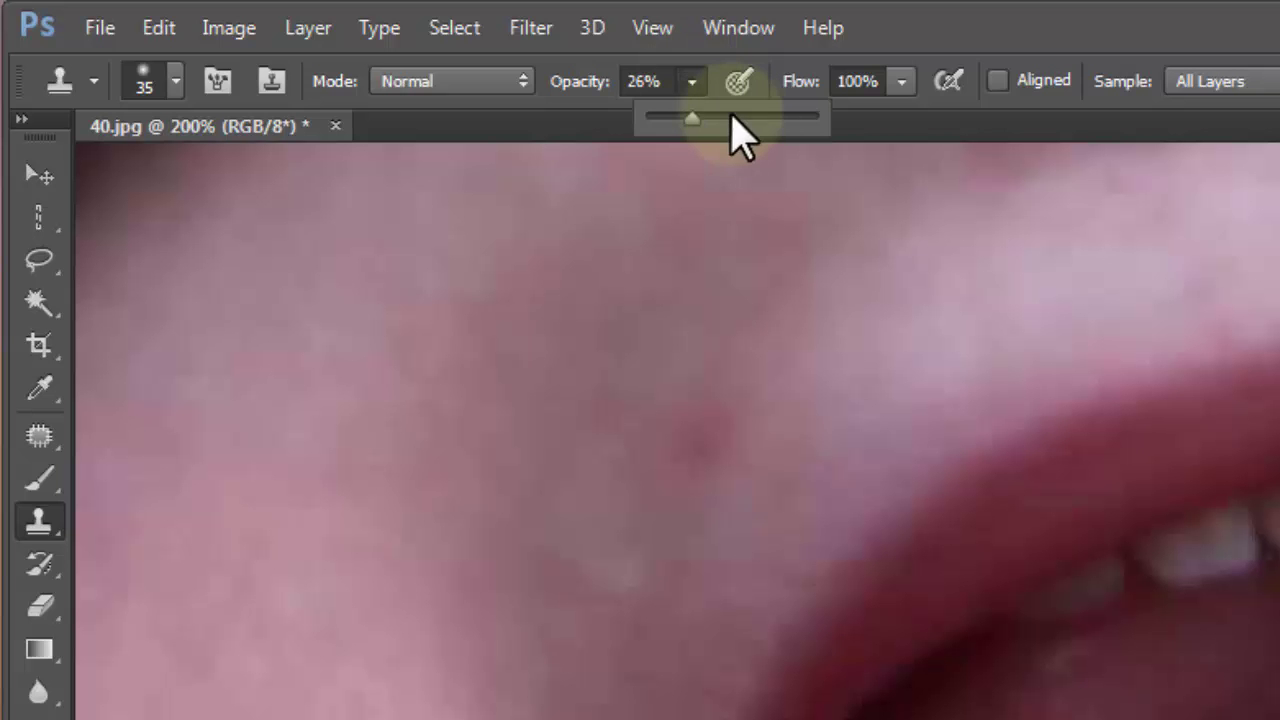
left_click_drag(686, 116, 842, 118)
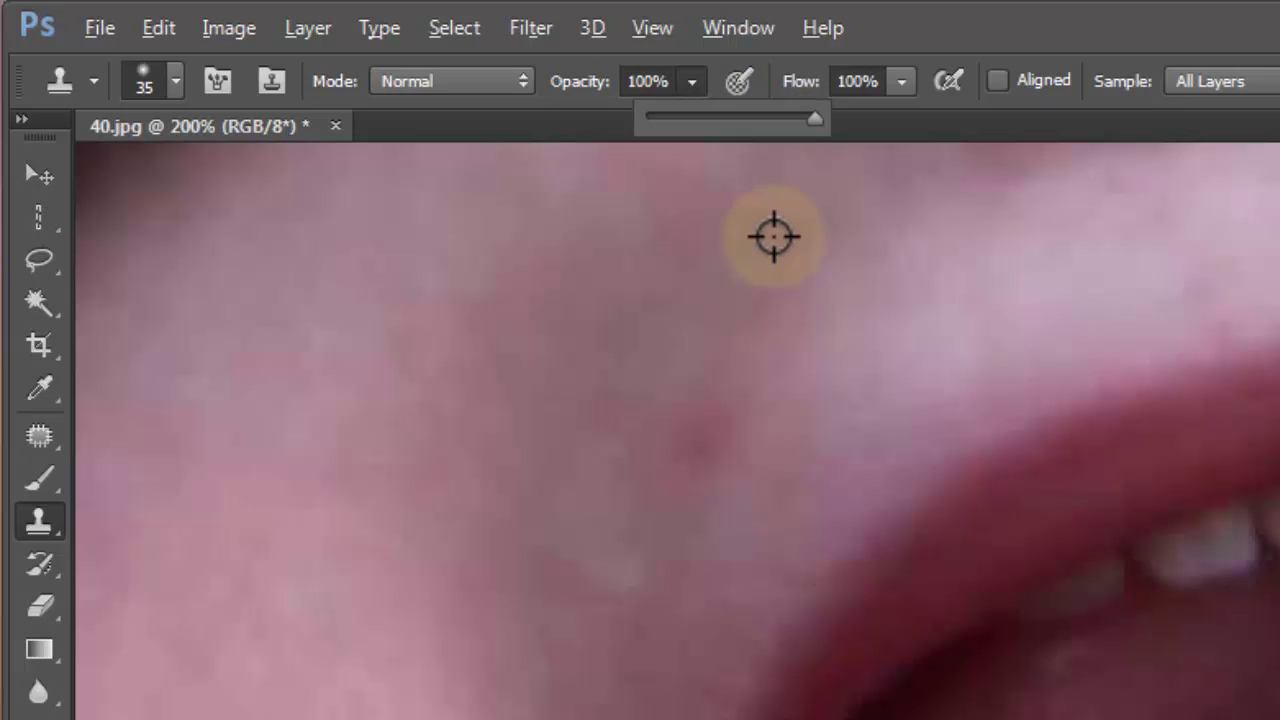
left_click(774, 237, "alt")
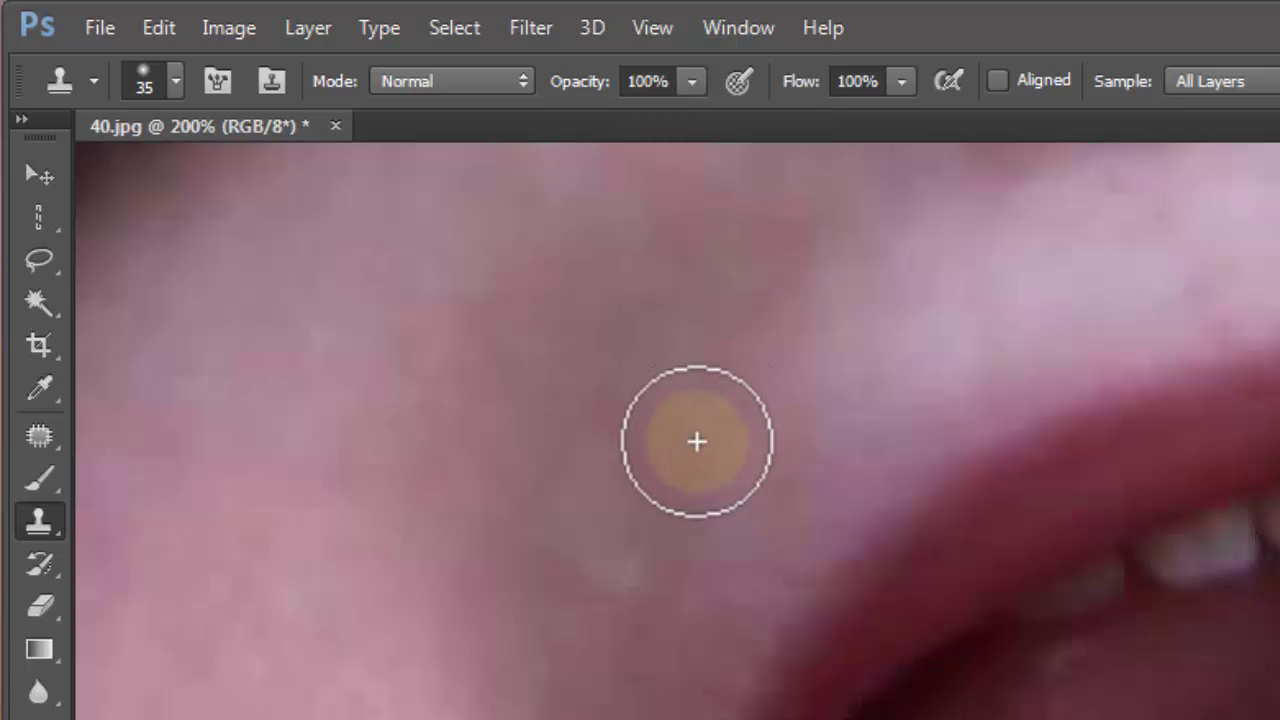
left_click(697, 441)
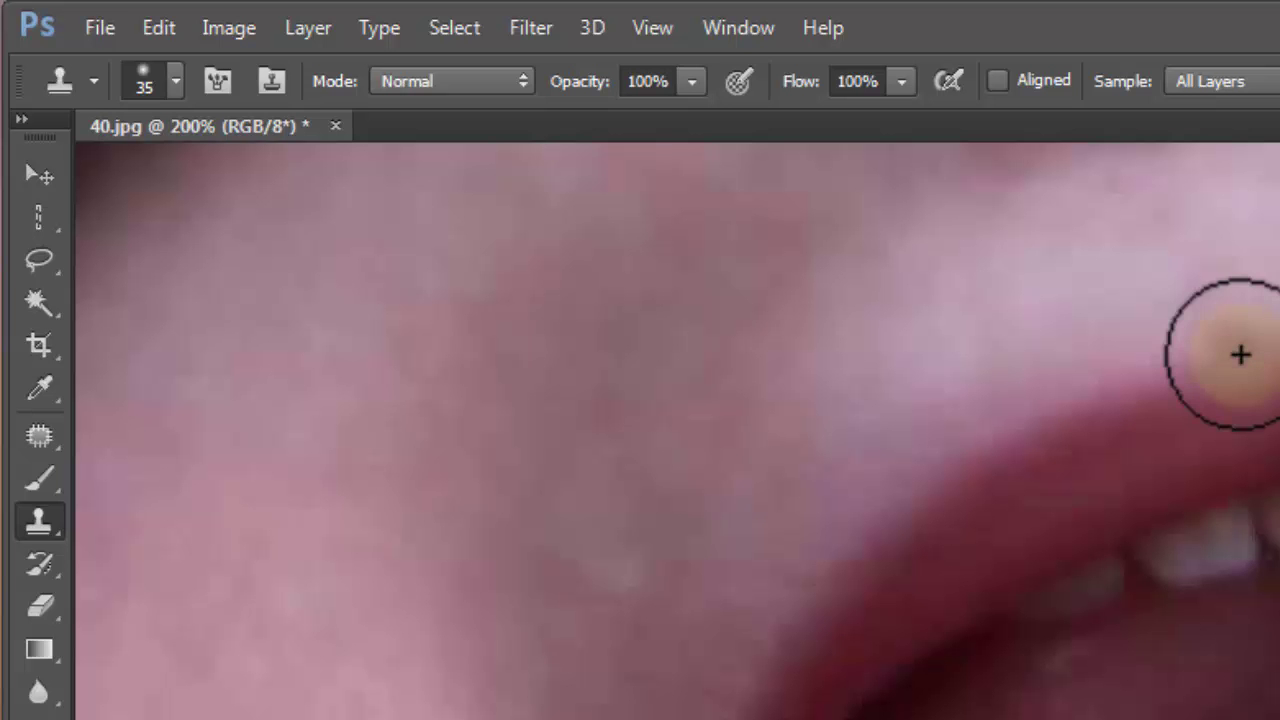
key("alt")
key("ctrl+z")
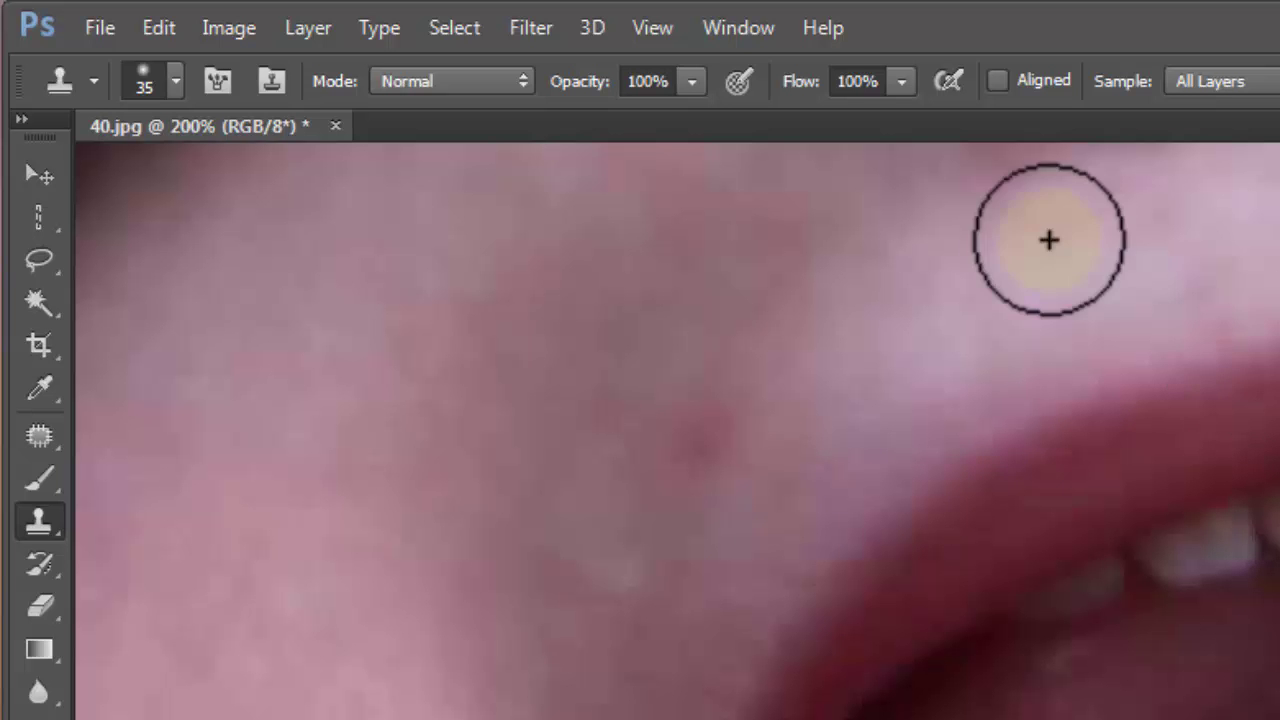
At 53% opacity, sample clean skin and stamp three patches over the red blemish.
left_click(693, 81)
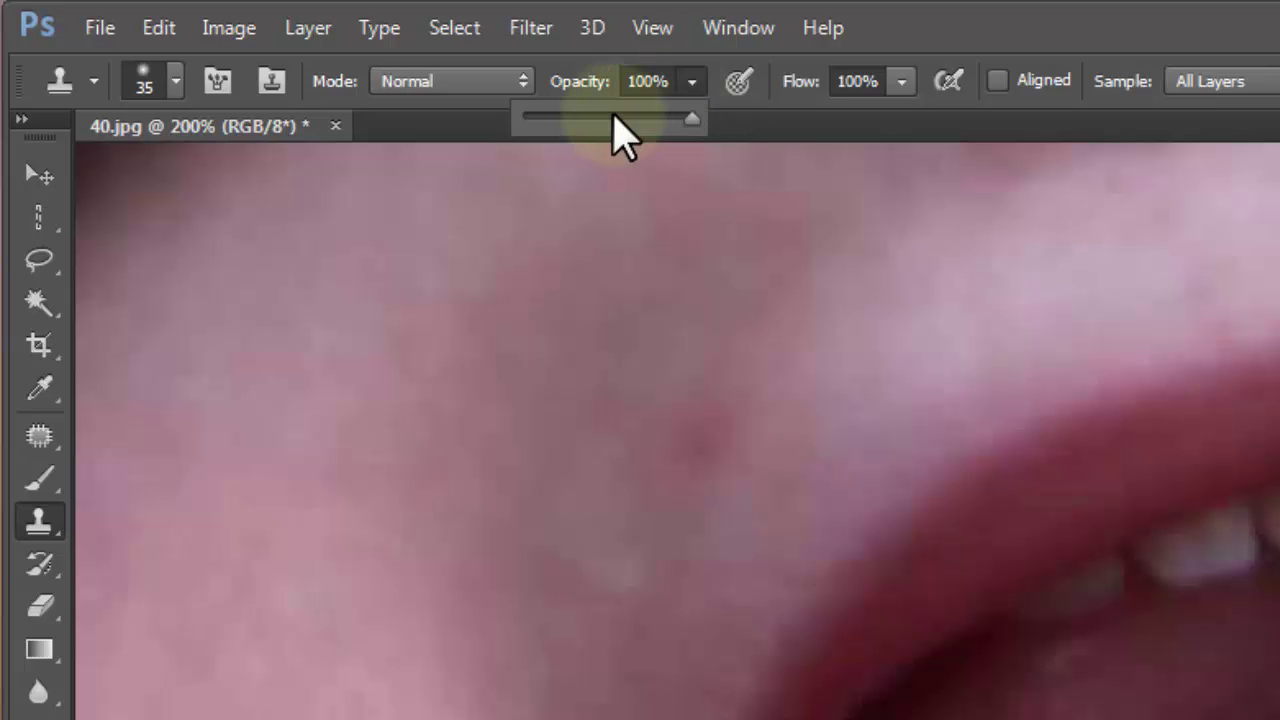
left_click(614, 118)
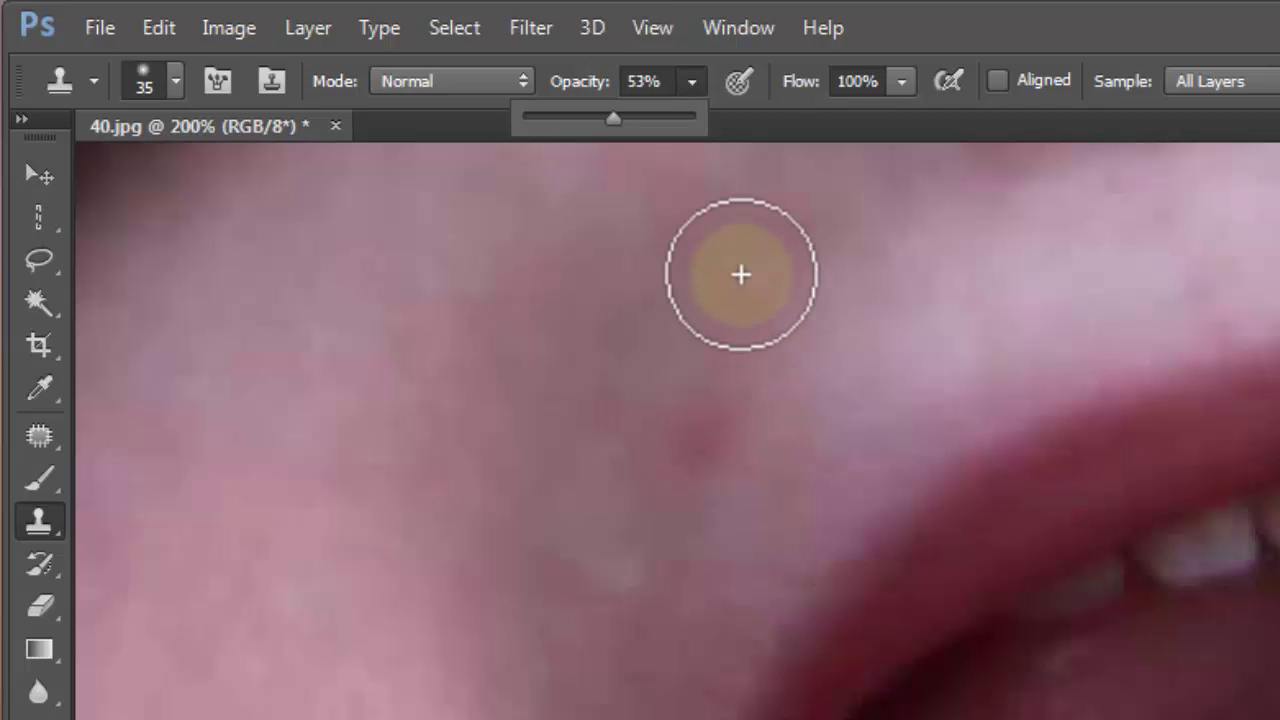
key("alt")
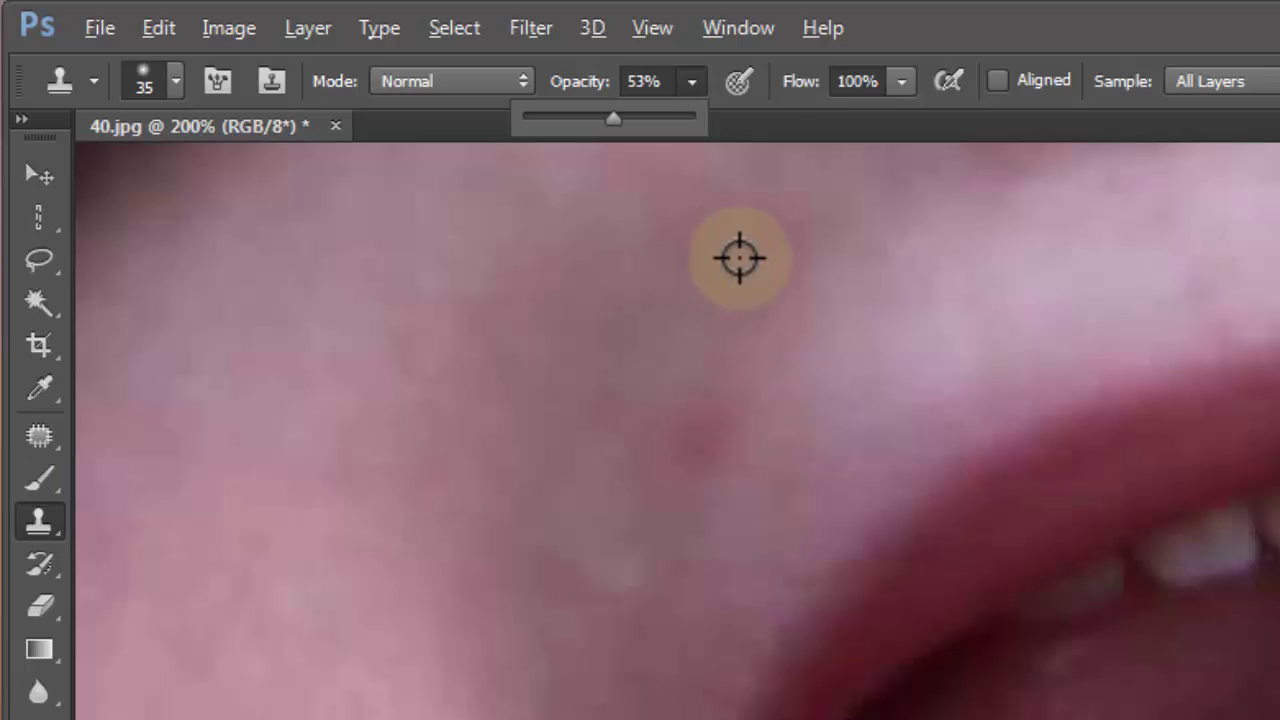
left_click(731, 263, "alt")
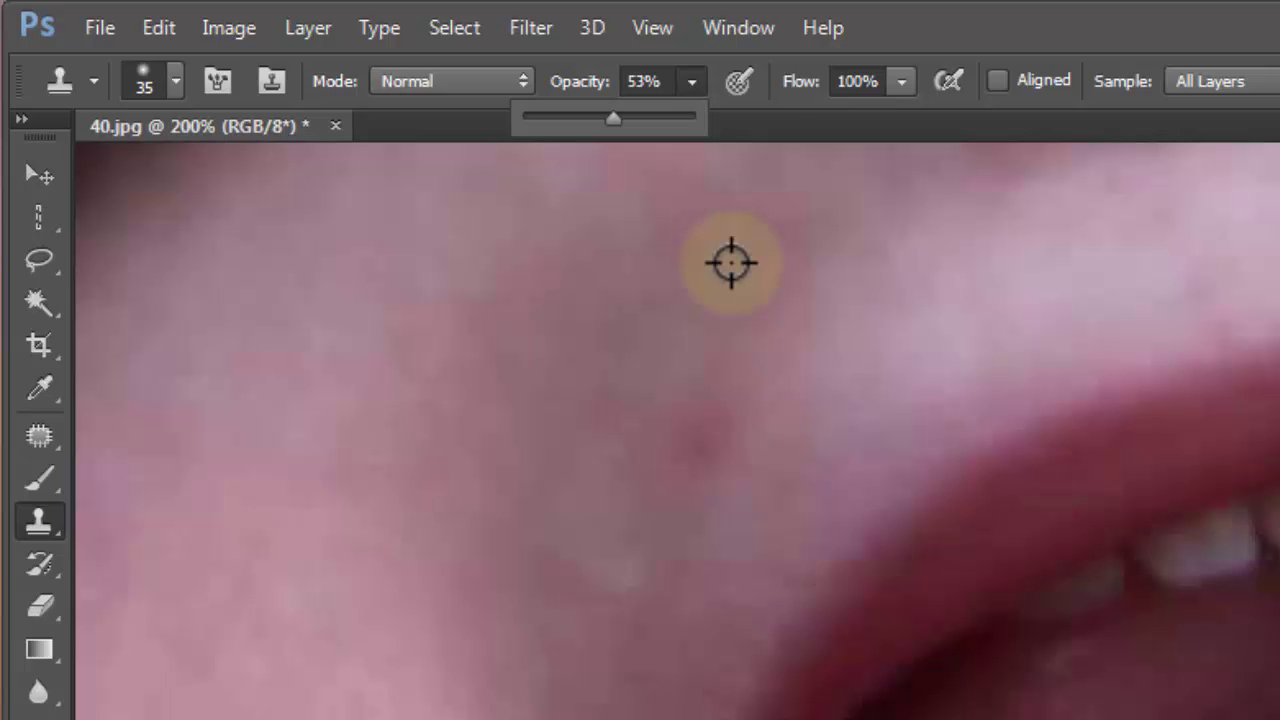
left_click(731, 255)
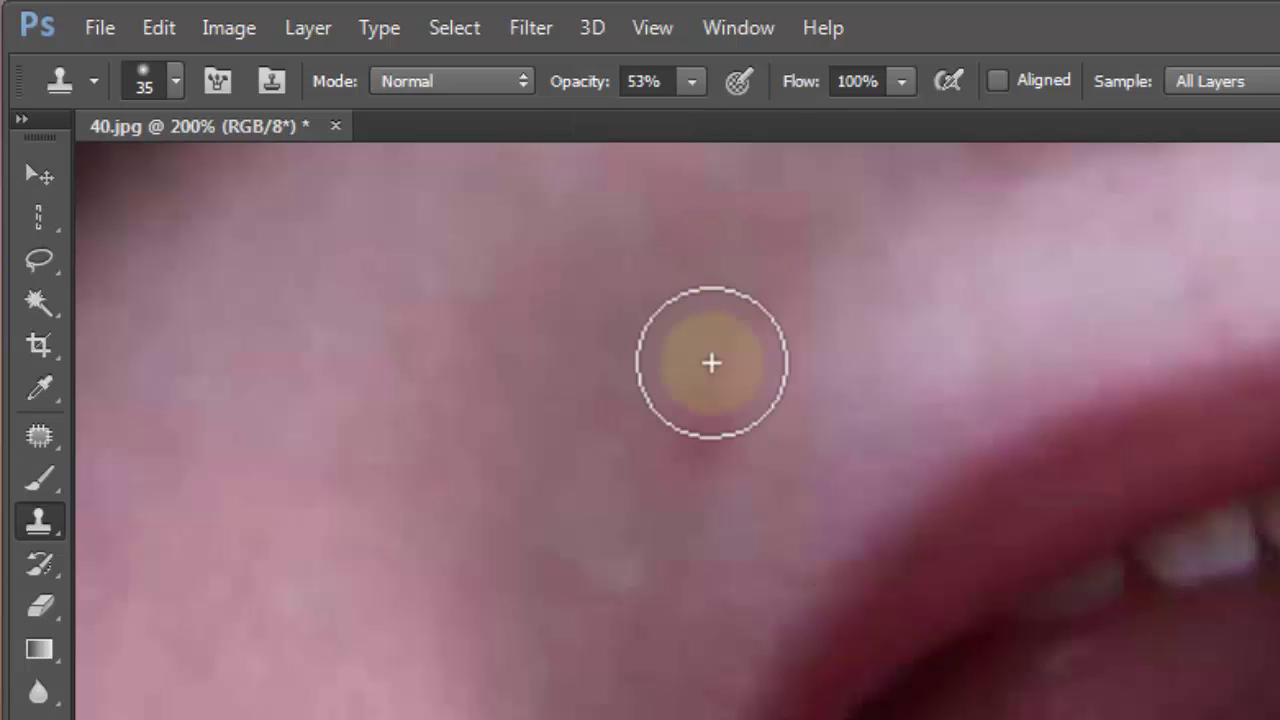
left_click(697, 431)
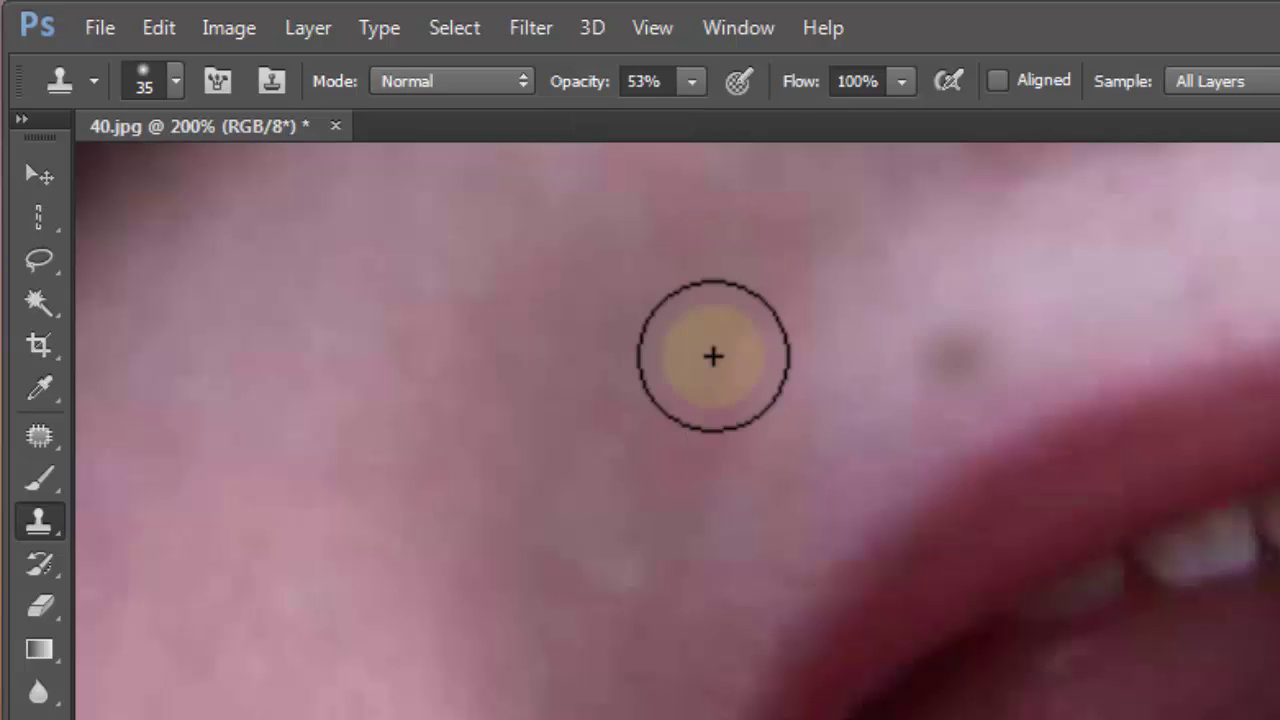
left_click(689, 440)
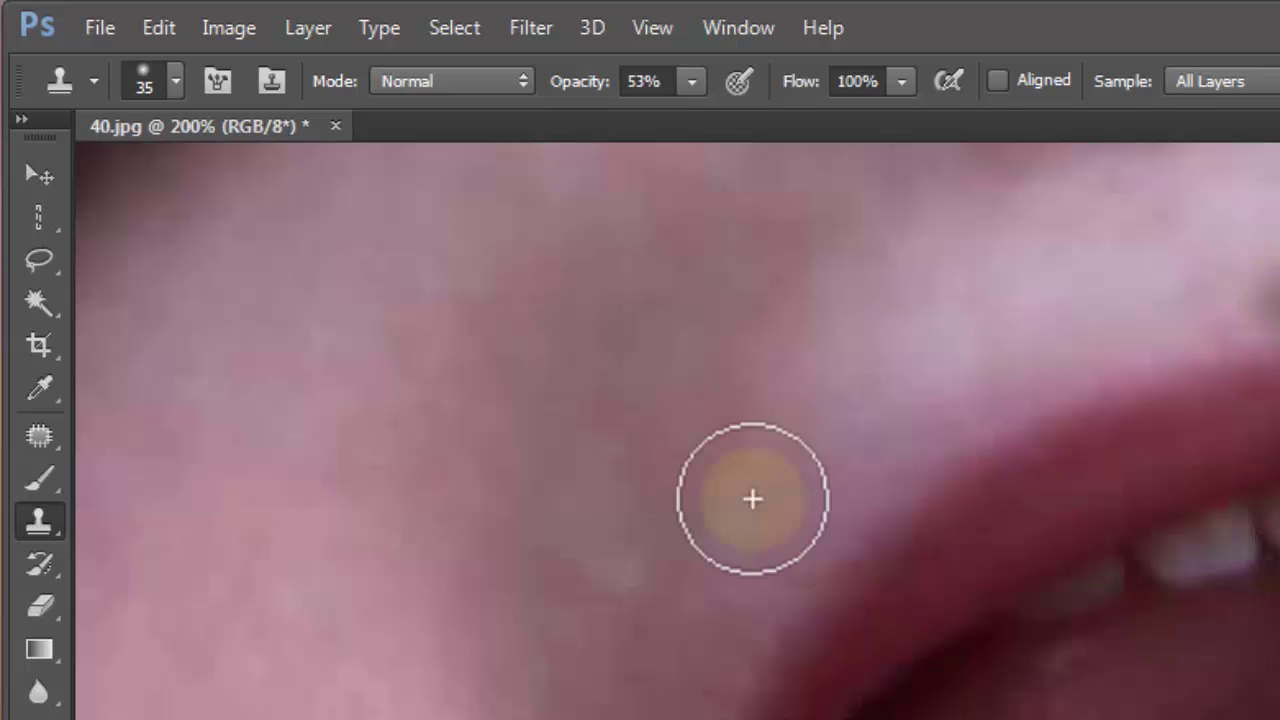
left_click(729, 423)
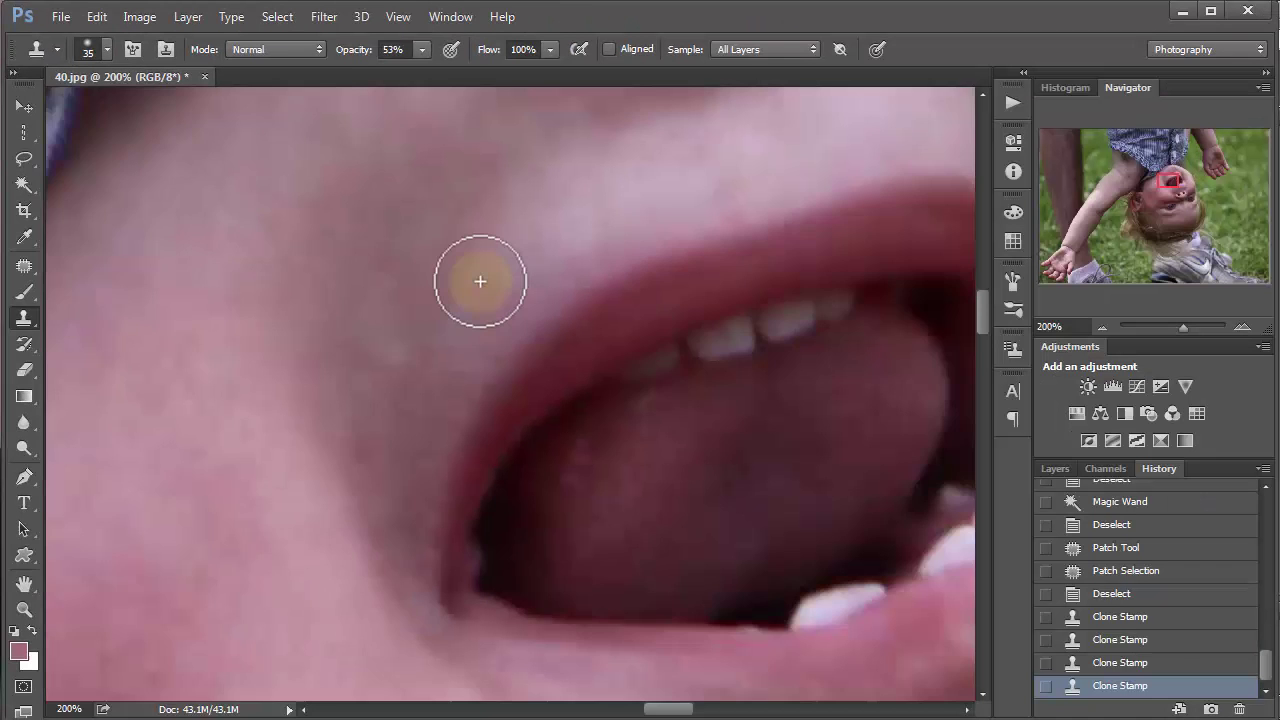
key("ctrl+minus")
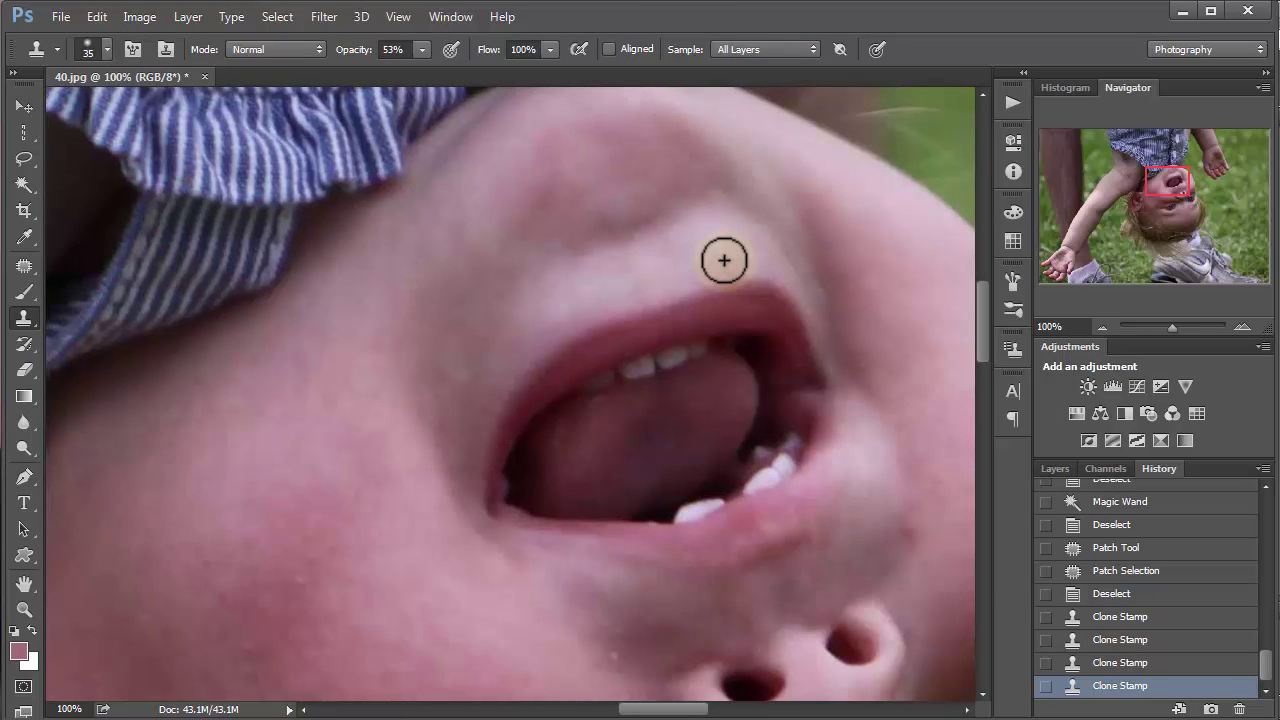
key("ctrl+minus")
key("ctrl+minus")
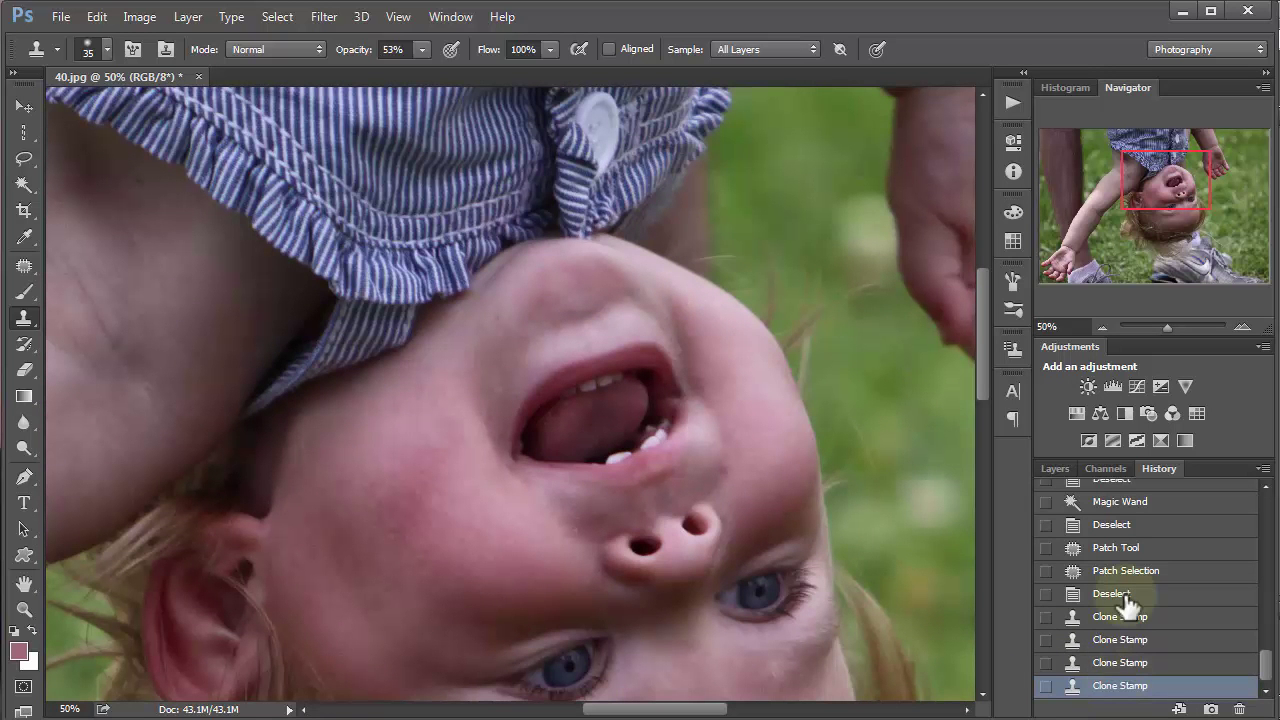
left_click(1113, 664)
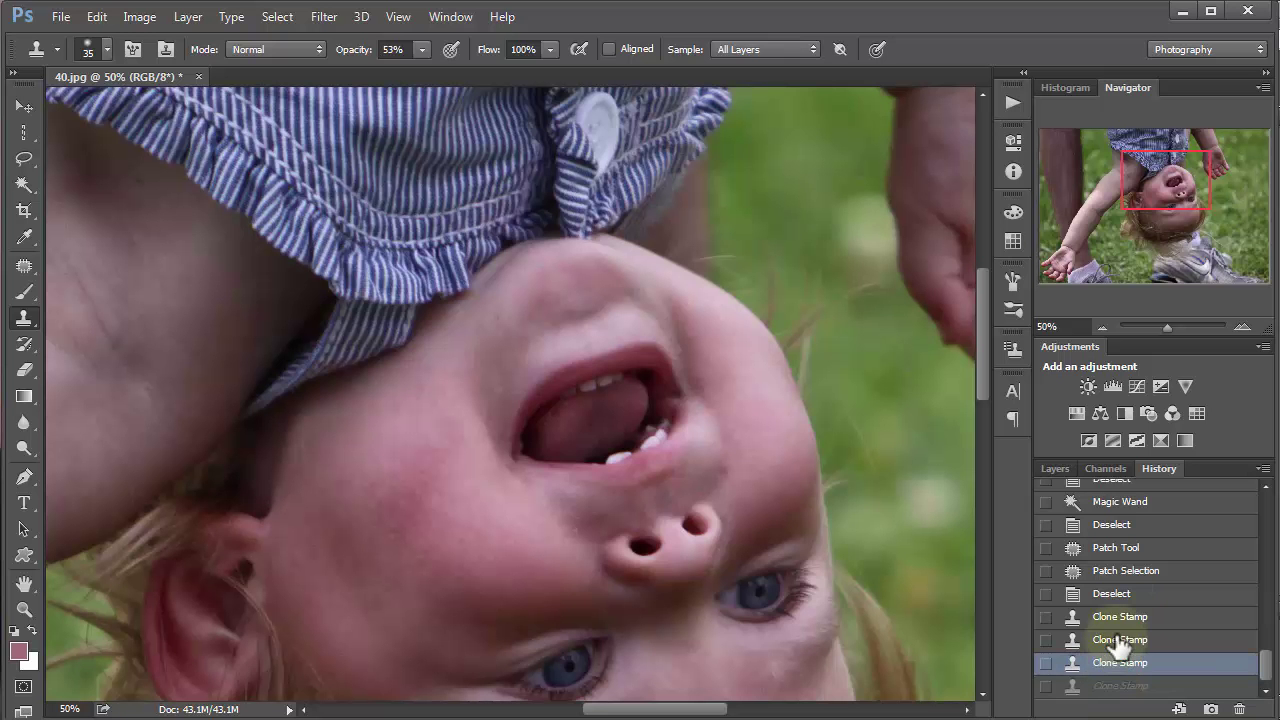
left_click(1118, 641)
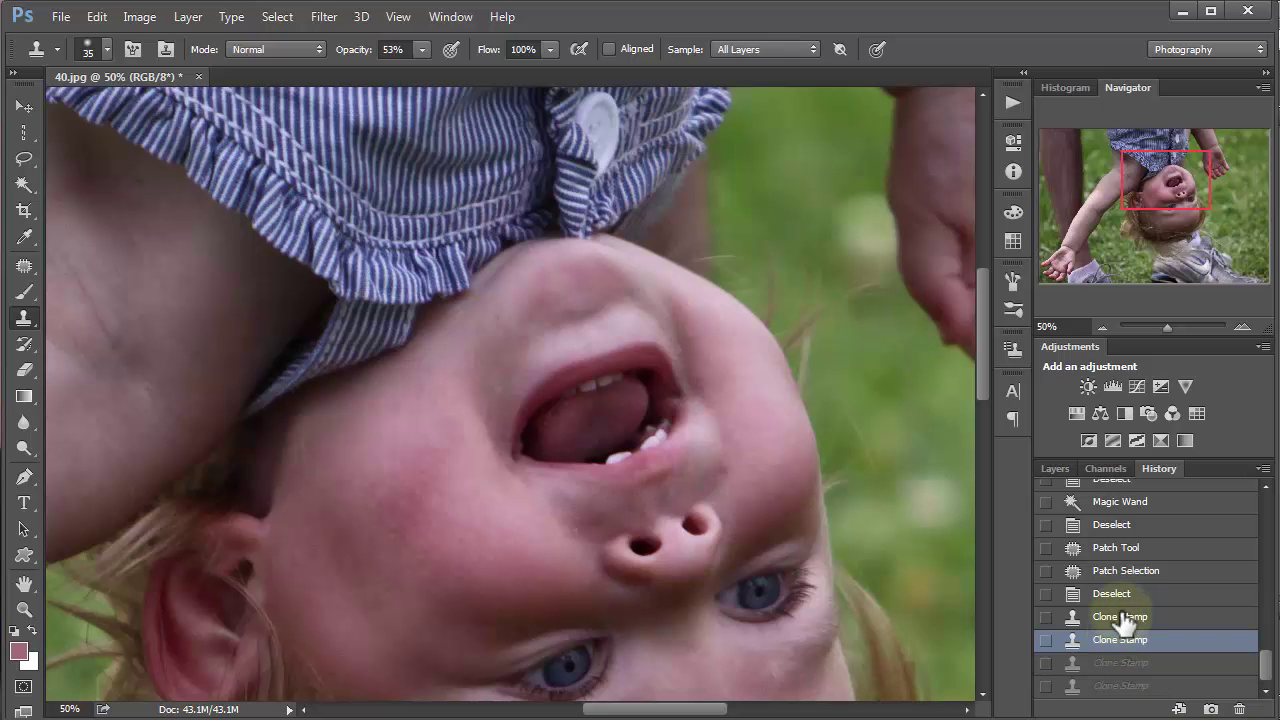
left_click(1122, 617)
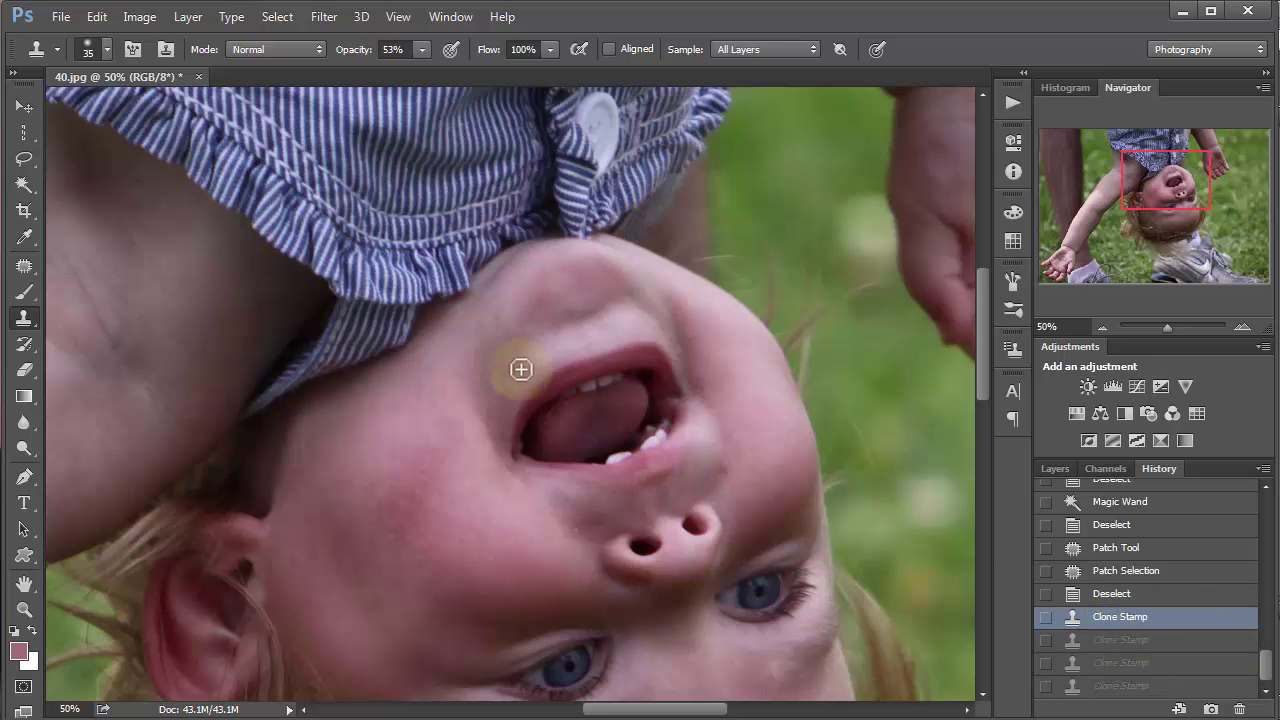
left_click(1112, 595)
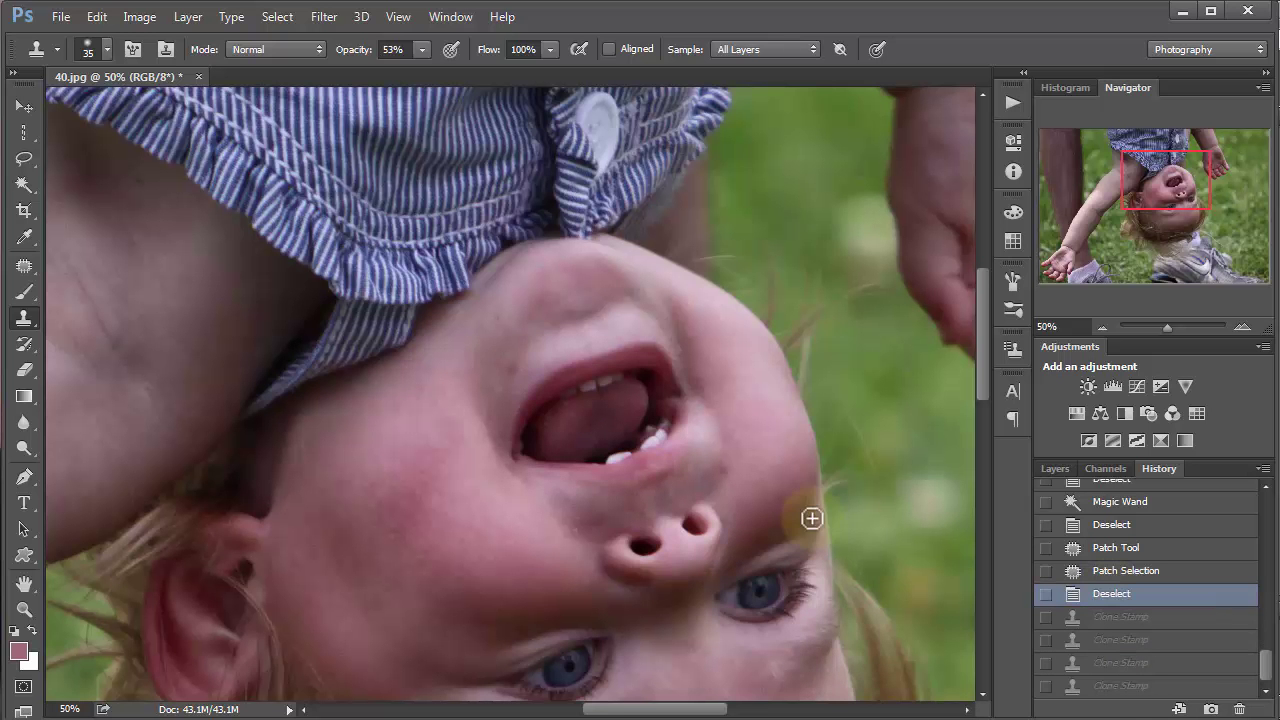
left_click(1124, 686)
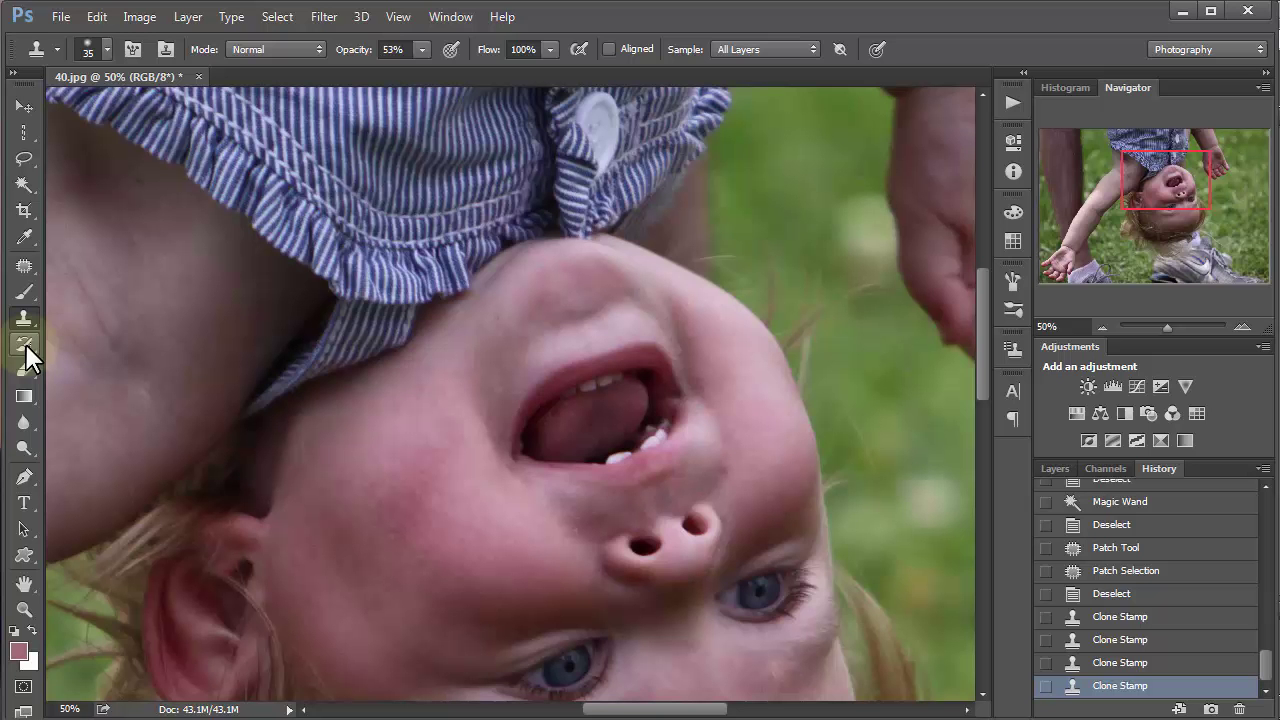
Select the Eraser at 100% opacity, undoing two test strokes on the cheek.
left_click_drag(25, 343, 189, 335)
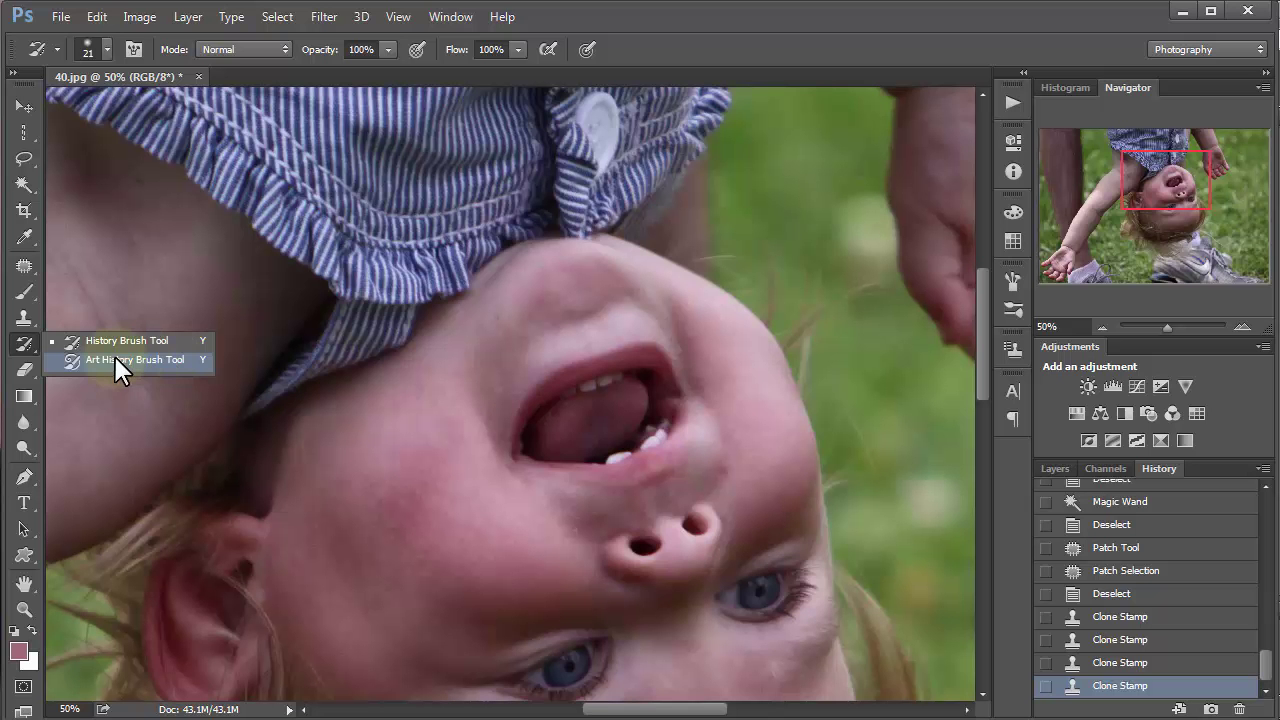
left_click(24, 372)
left_click_drag(21, 371, 126, 364)
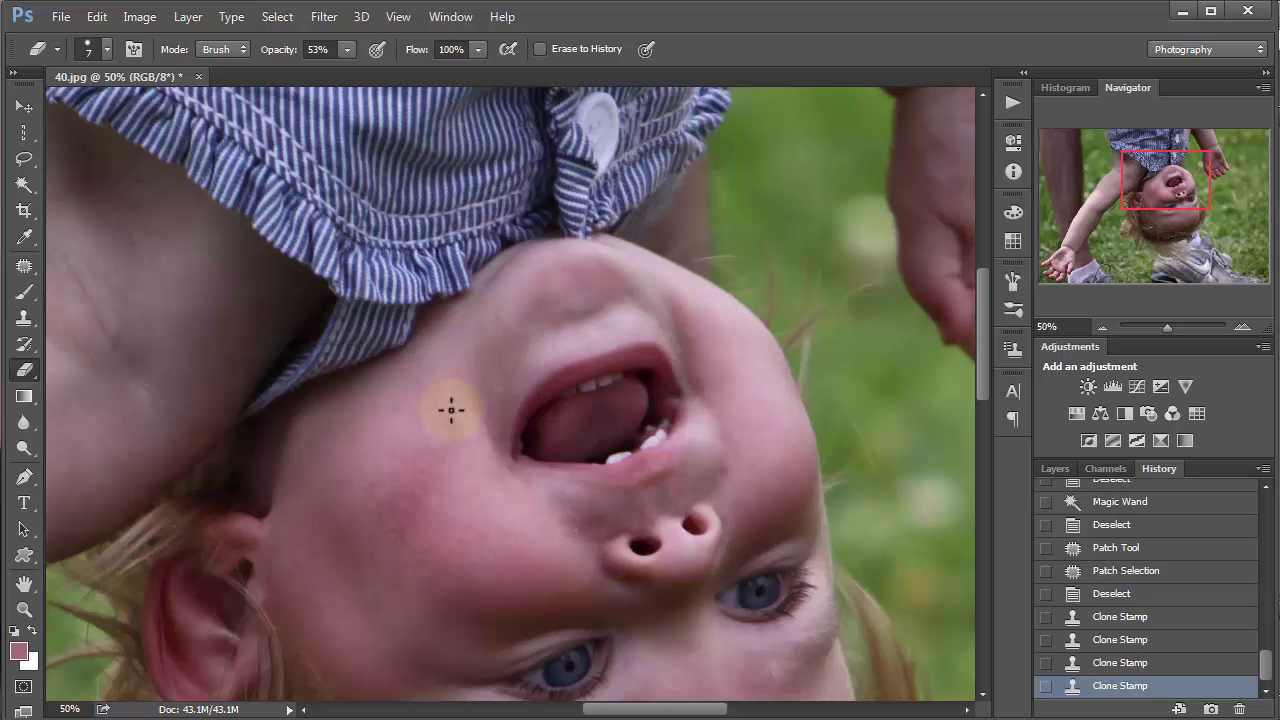
mouse_move(419, 421)
left_mouse_down()
mouse_move(426, 483)
mouse_move(411, 443)
left_mouse_up()
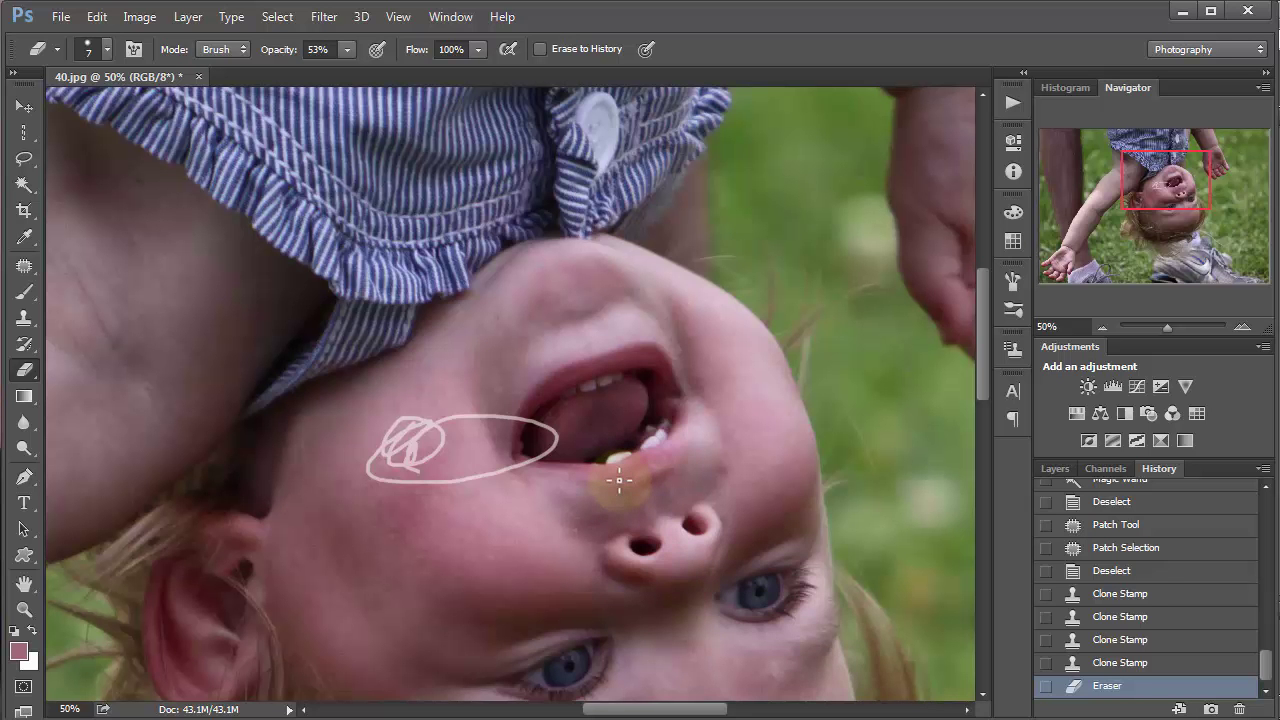
key("ctrl+z")
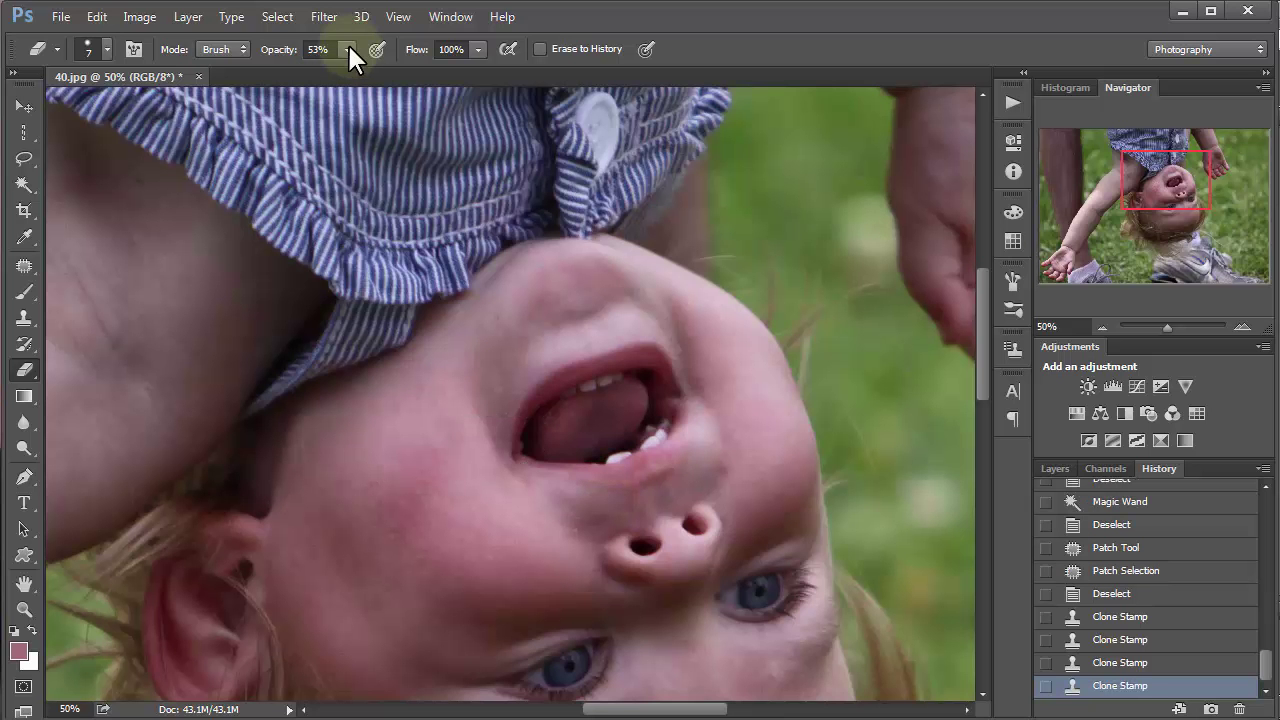
left_click(349, 49)
left_click_drag(347, 70, 442, 79)
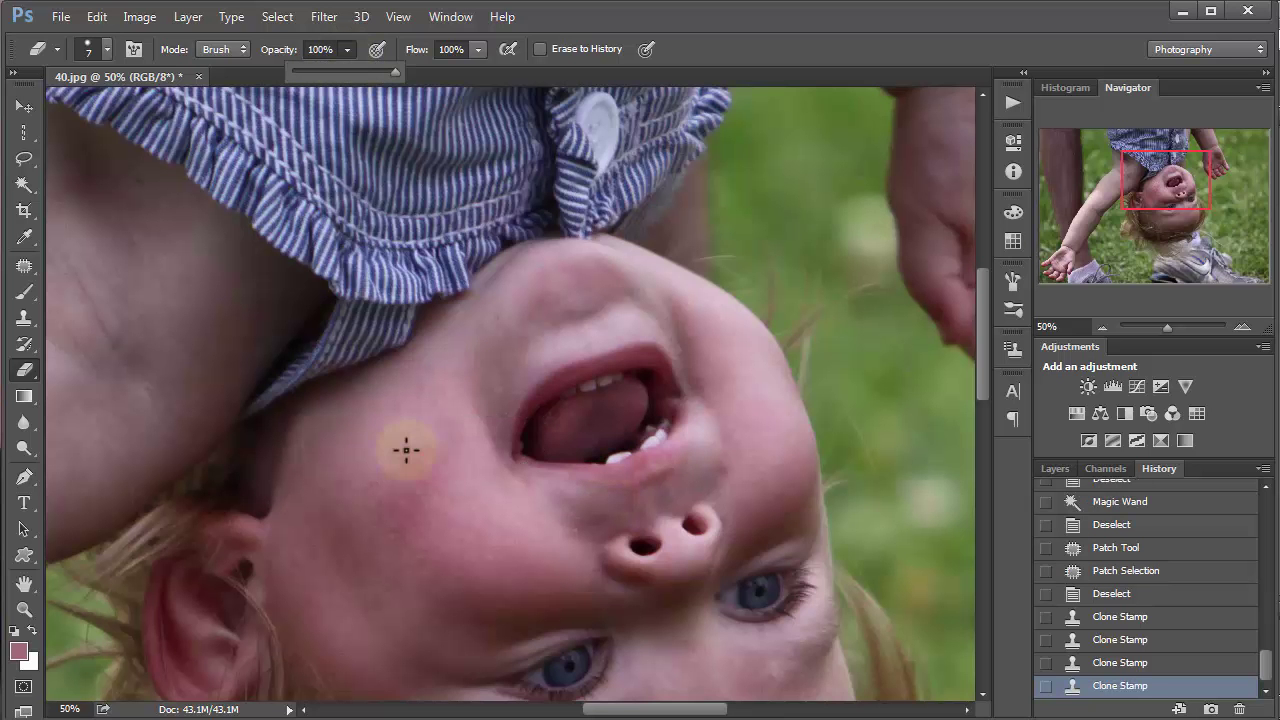
mouse_move(380, 474)
left_mouse_down()
mouse_move(446, 449)
mouse_move(386, 506)
mouse_move(461, 510)
left_mouse_up()
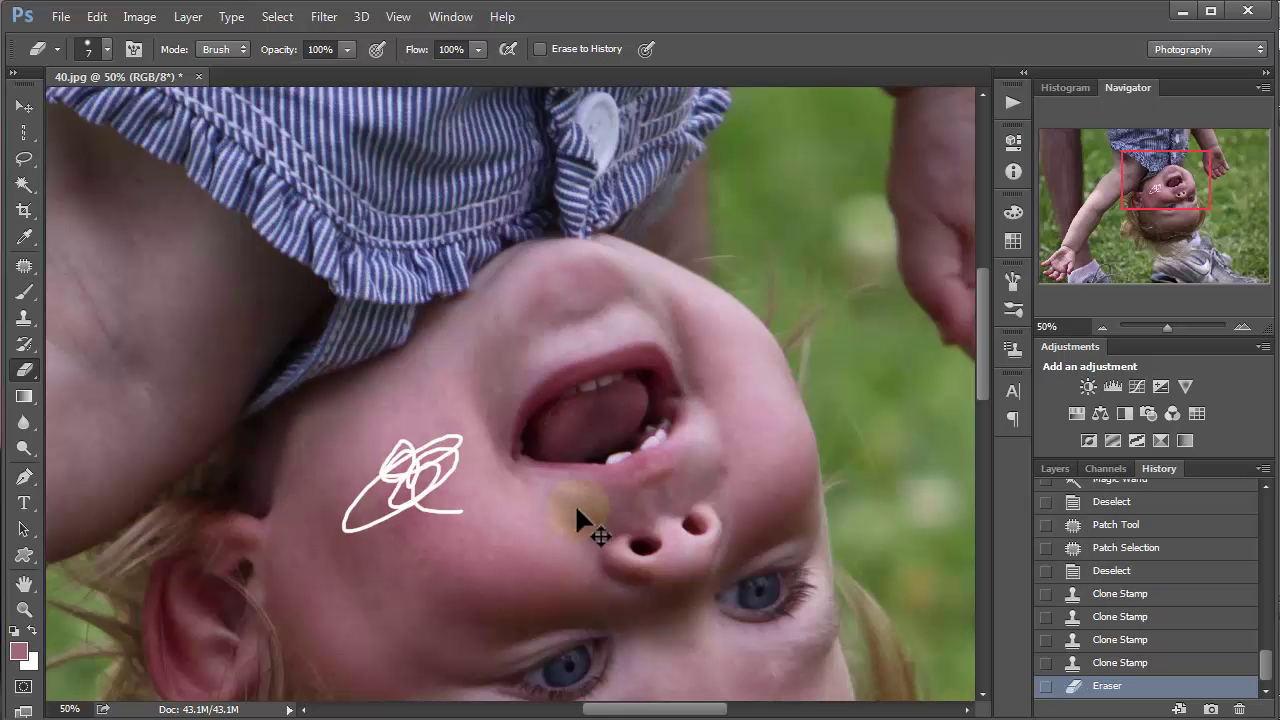
key("ctrl+z")
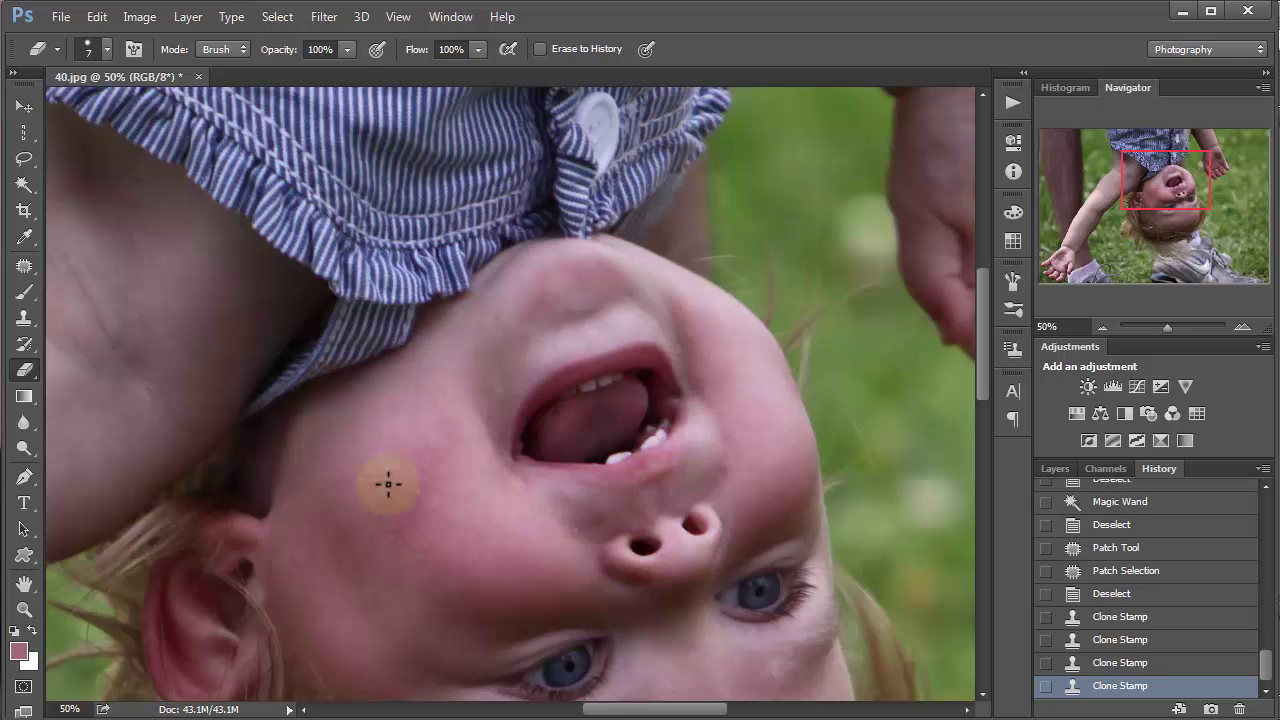
Erase a V-shaped stroke below the eye with a 60 px eraser, toggling it with undo.
mouse_move(388, 485)
left_mouse_down()
mouse_move(408, 477)
mouse_move(449, 503)
mouse_move(425, 535)
left_mouse_up()
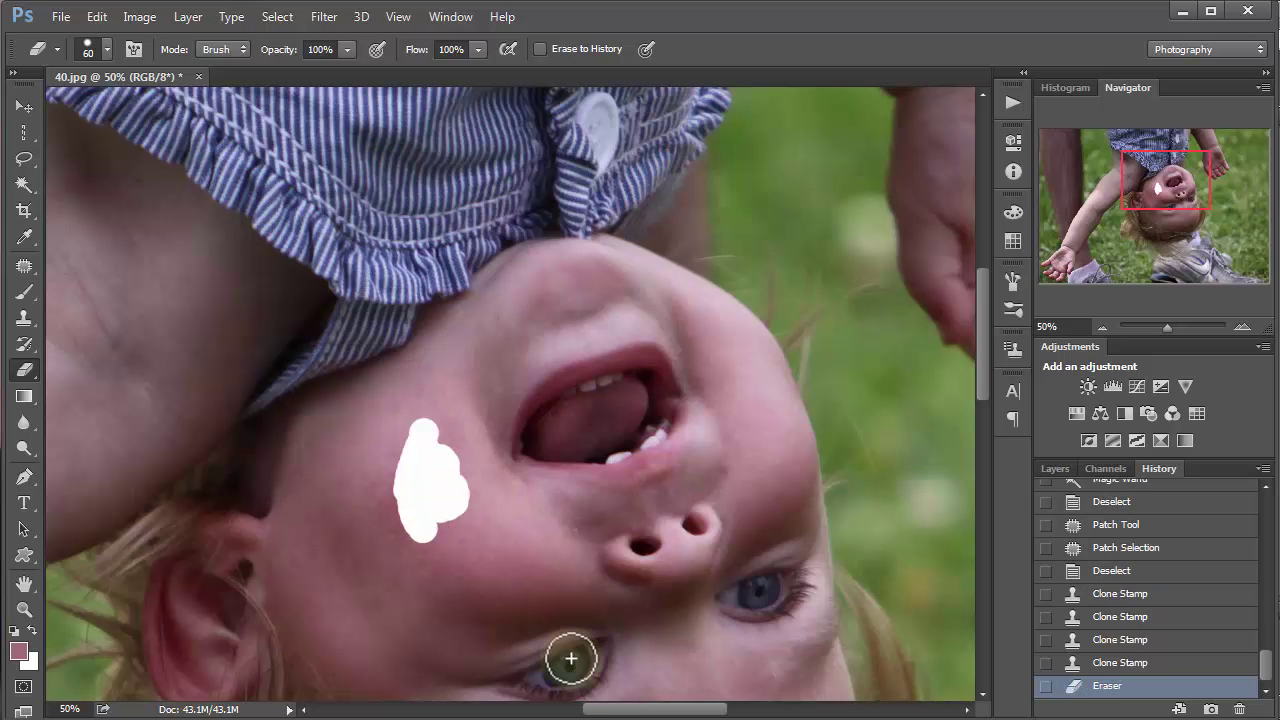
mouse_move(512, 664)
left_mouse_down()
mouse_move(757, 557)
mouse_move(720, 478)
left_mouse_up()
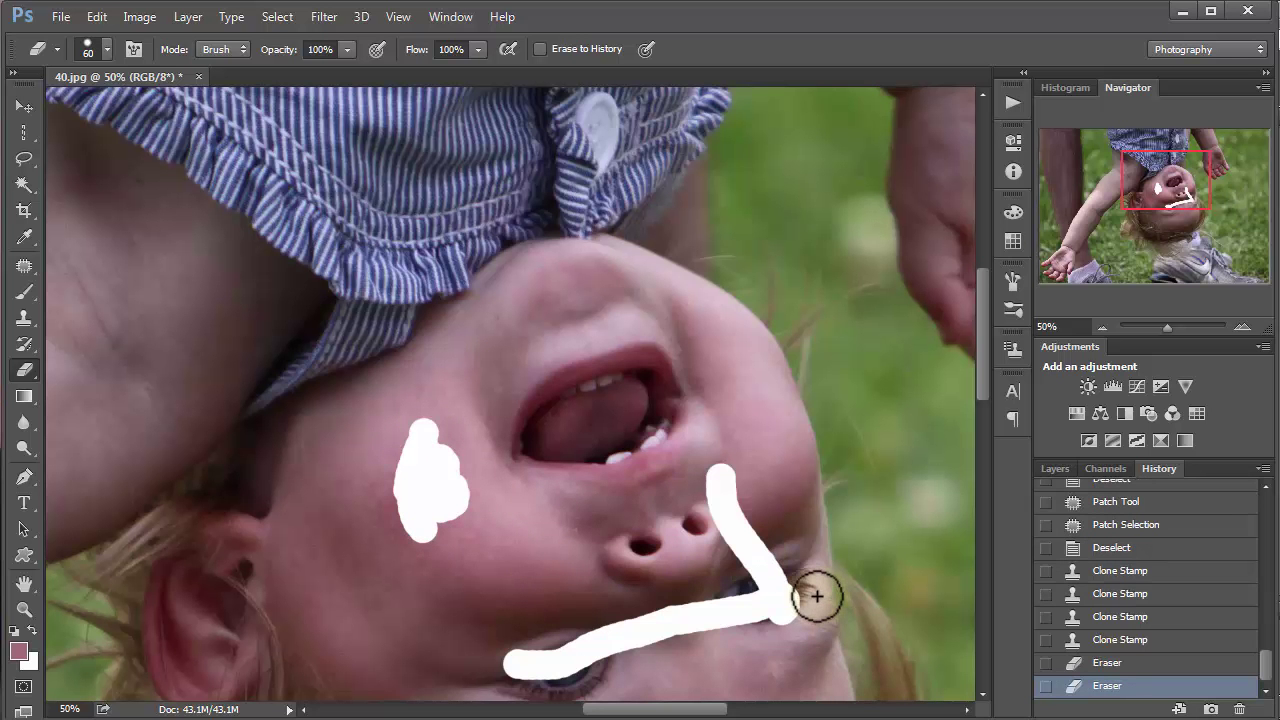
key("ctrl+z")
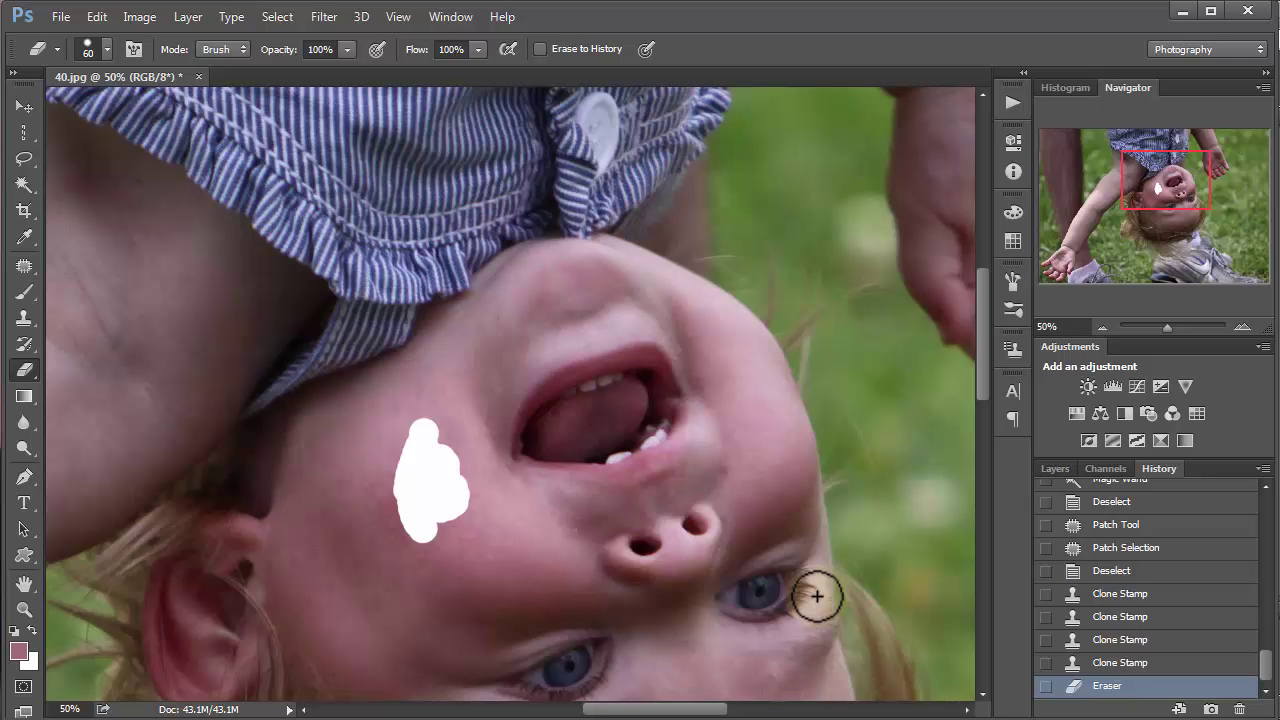
key("ctrl+z")
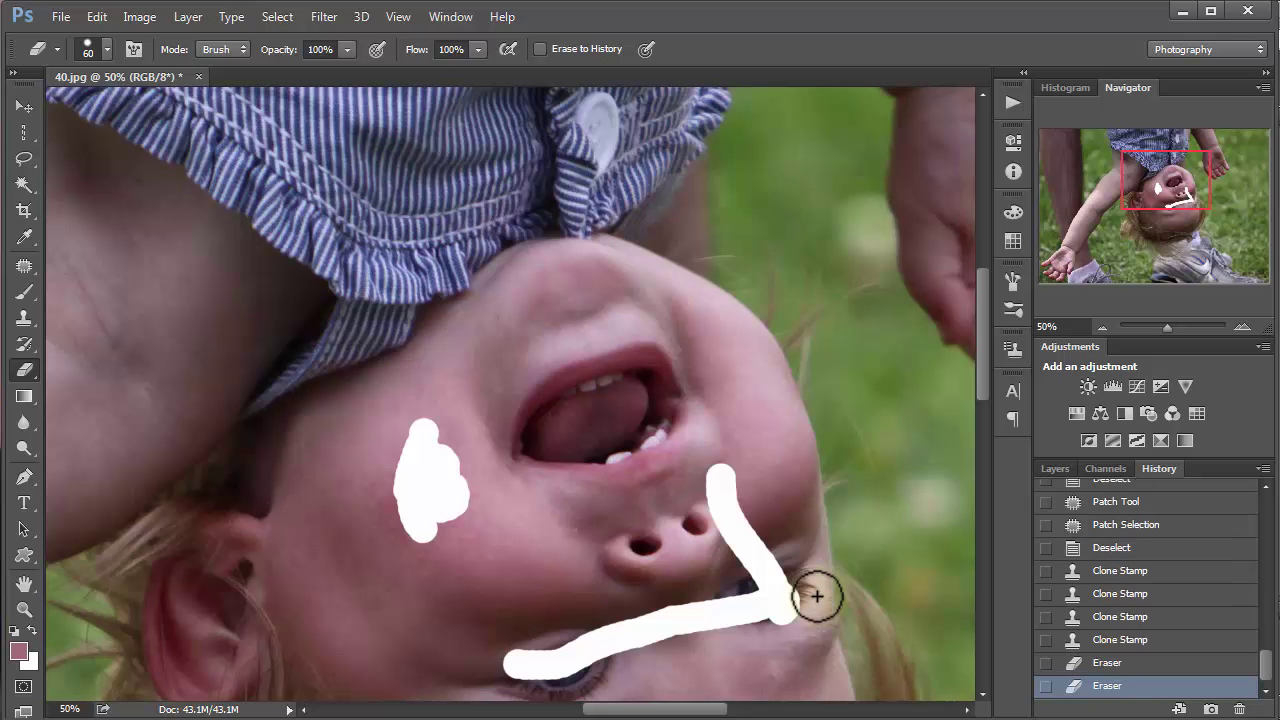
key("ctrl+z")
key("ctrl+z")
key("ctrl+z")
key("ctrl+z")
key("ctrl+z")
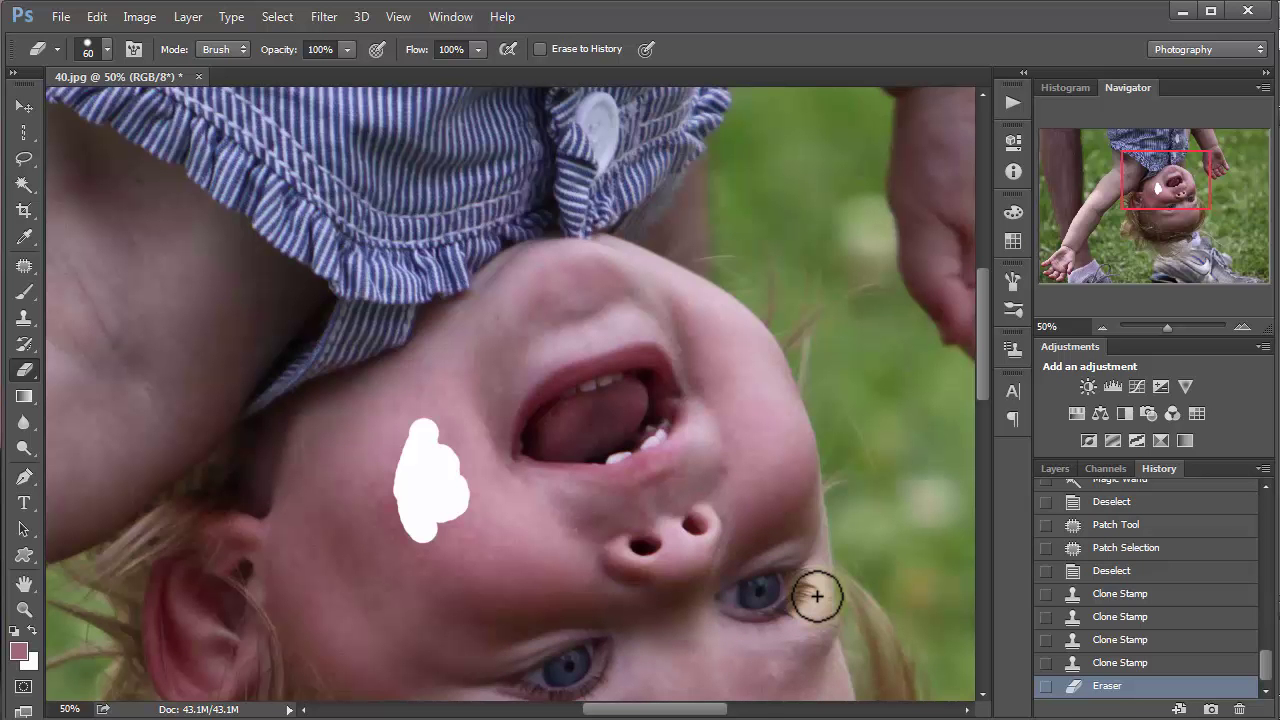
Undo the erased cheek patch through History, keeping the Clone Stamp fixes.
key("ctrl+z")
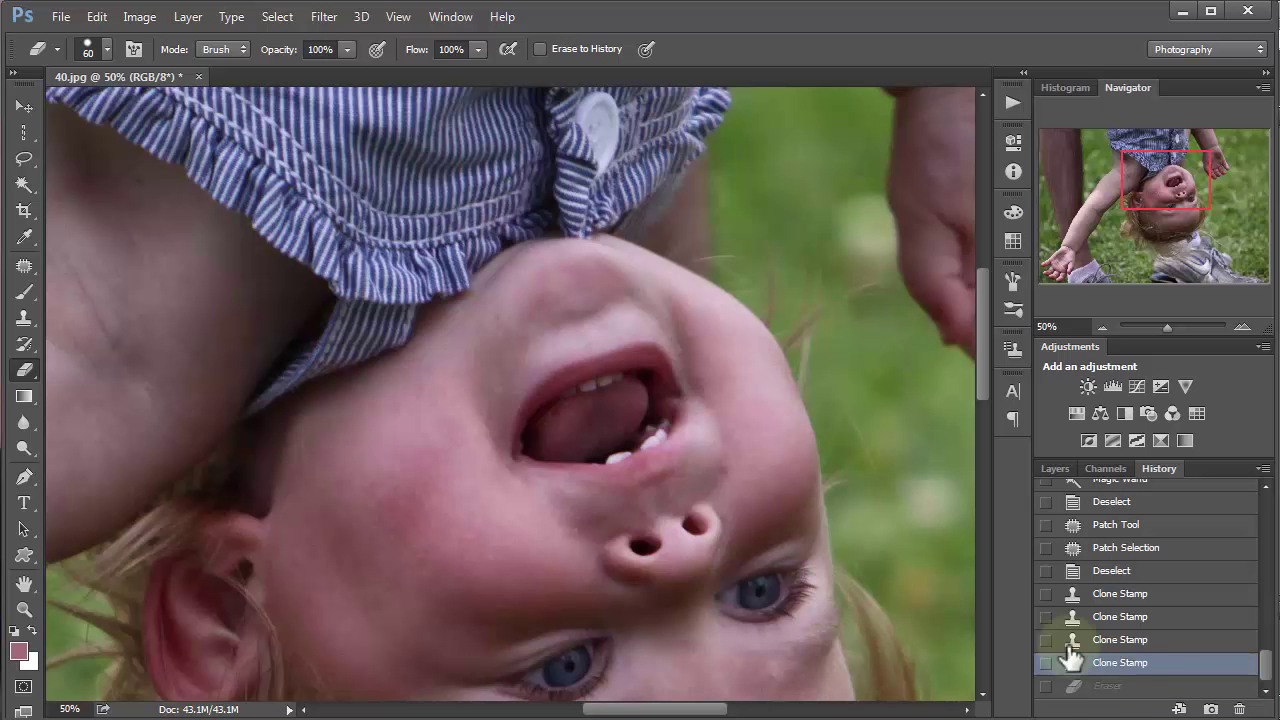
left_click(1118, 686)
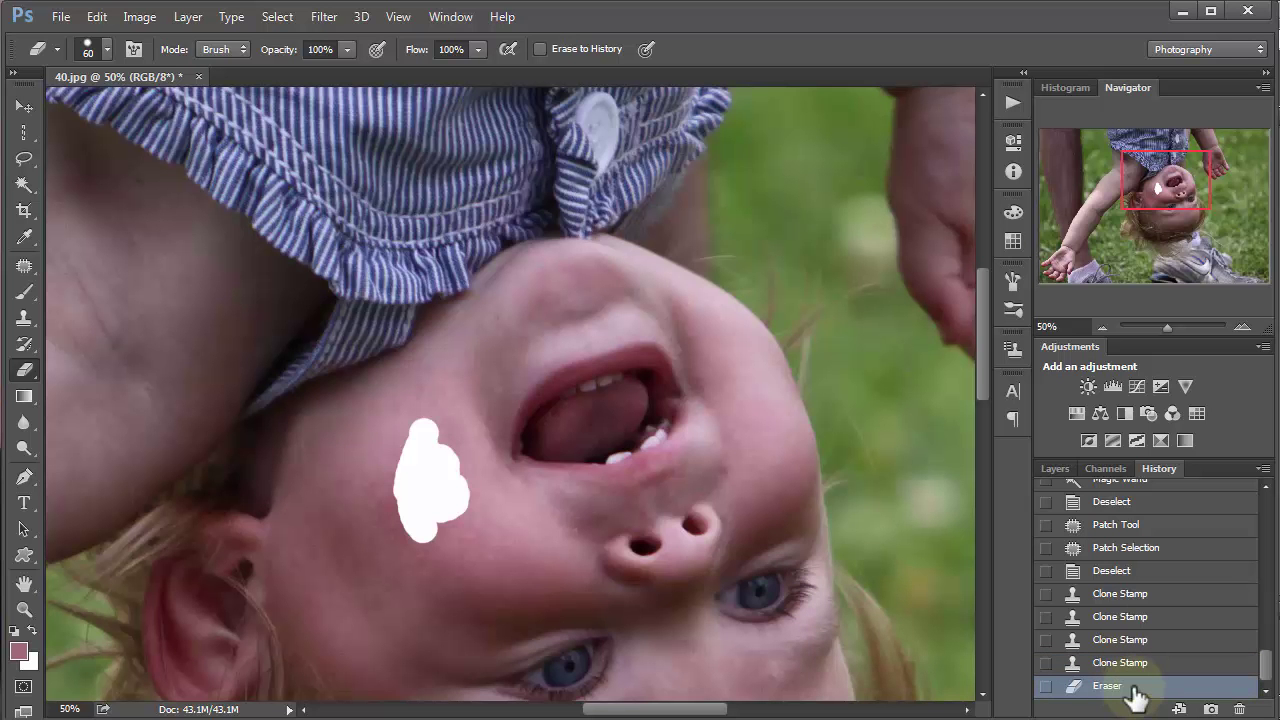
key("ctrl+z")
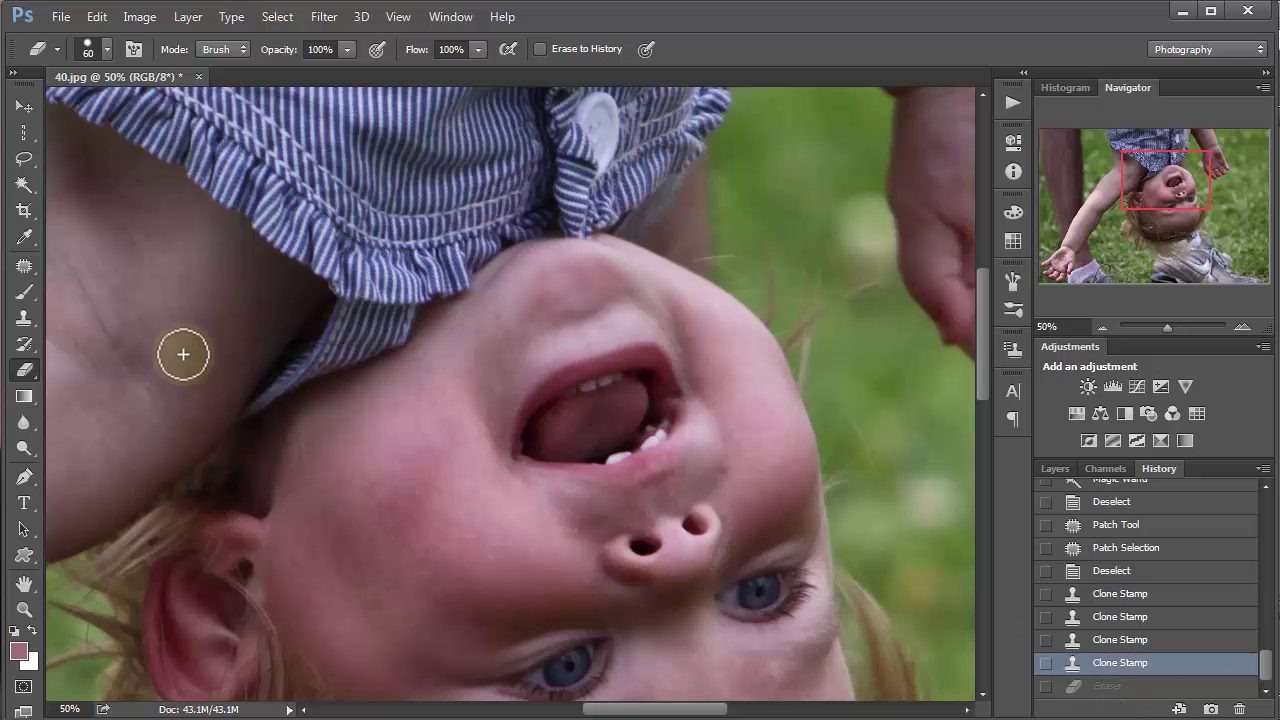
left_click(24, 396)
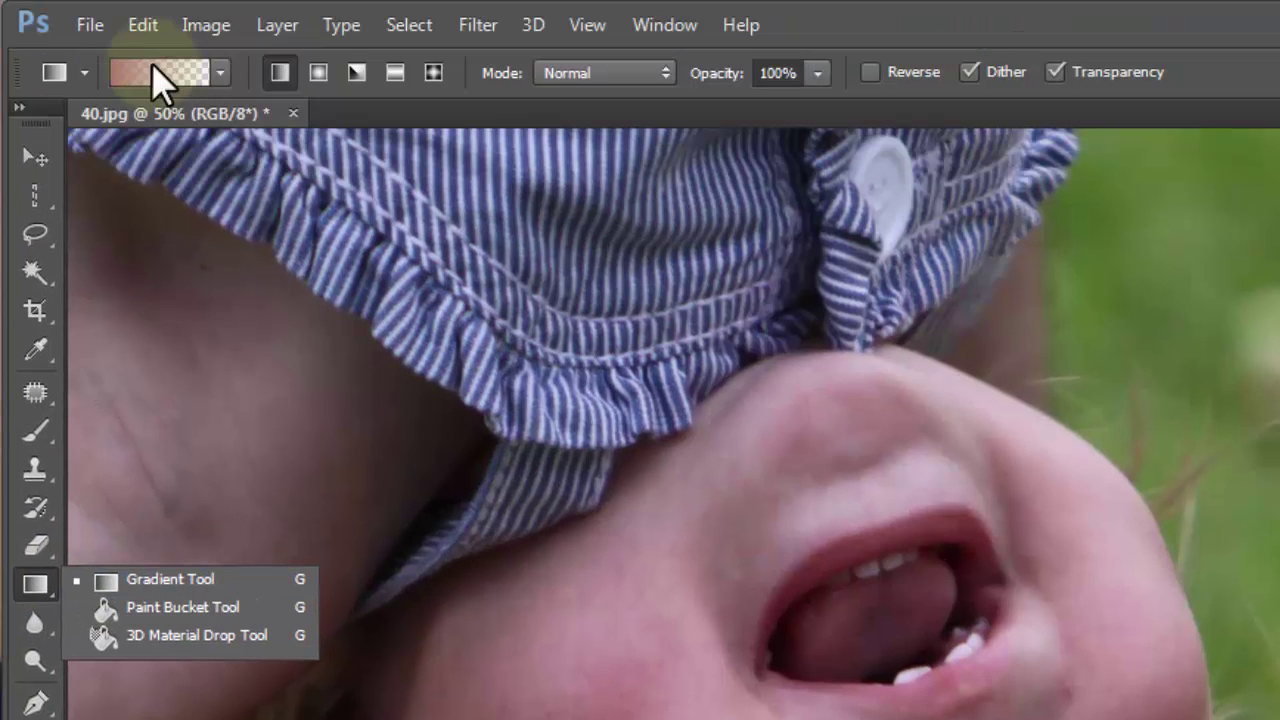
Pick the Gradient Tool and check its Foreground to Transparent gradient, closing the editor unchanged.
left_click(156, 576)
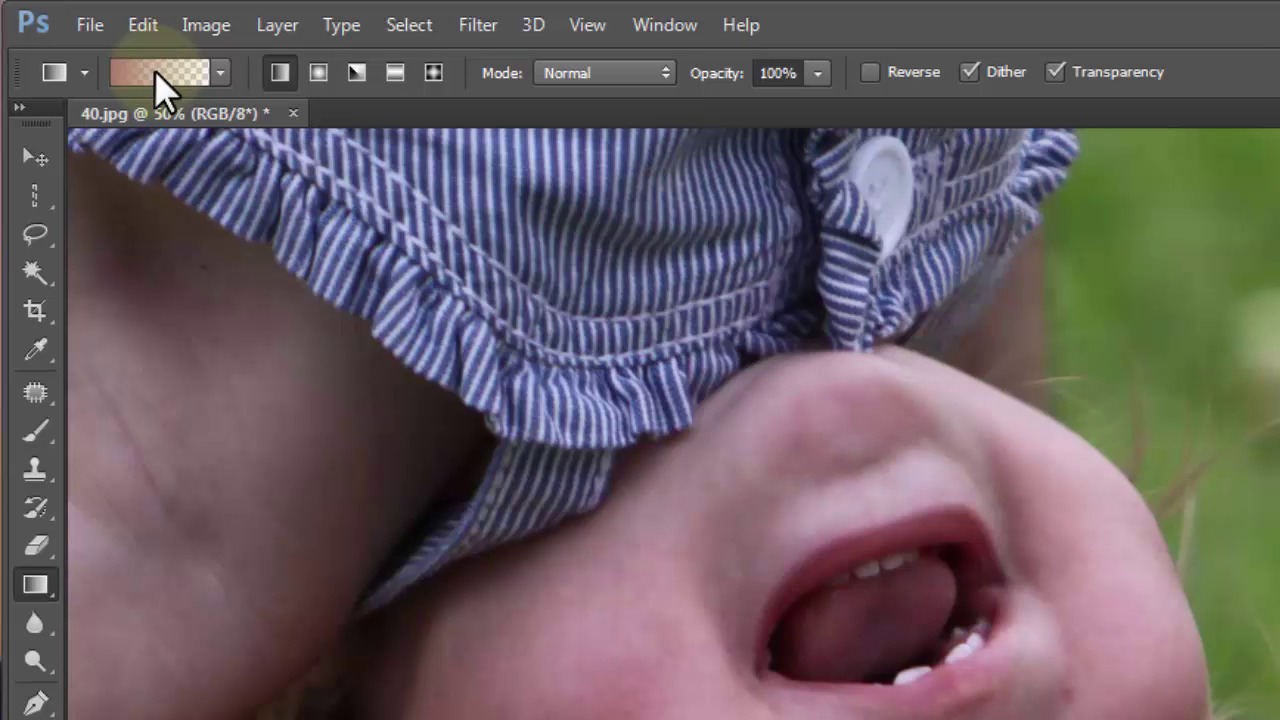
left_click(160, 78)
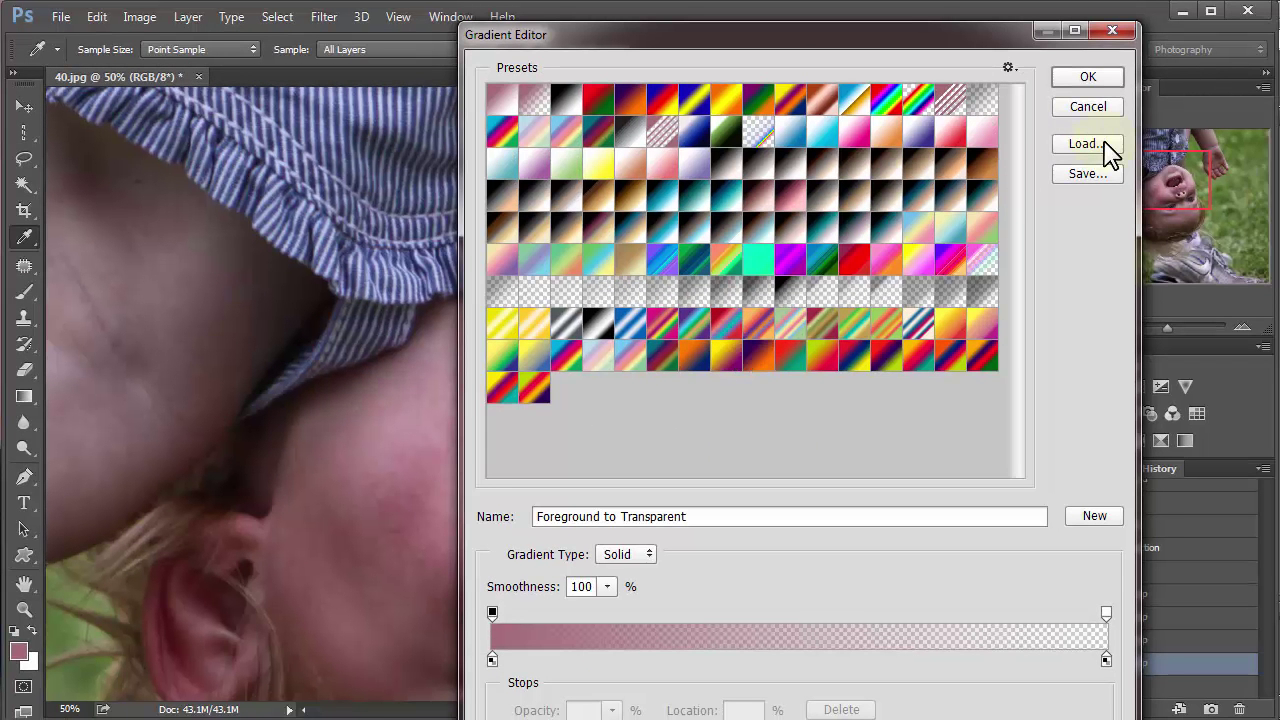
left_click(1115, 30)
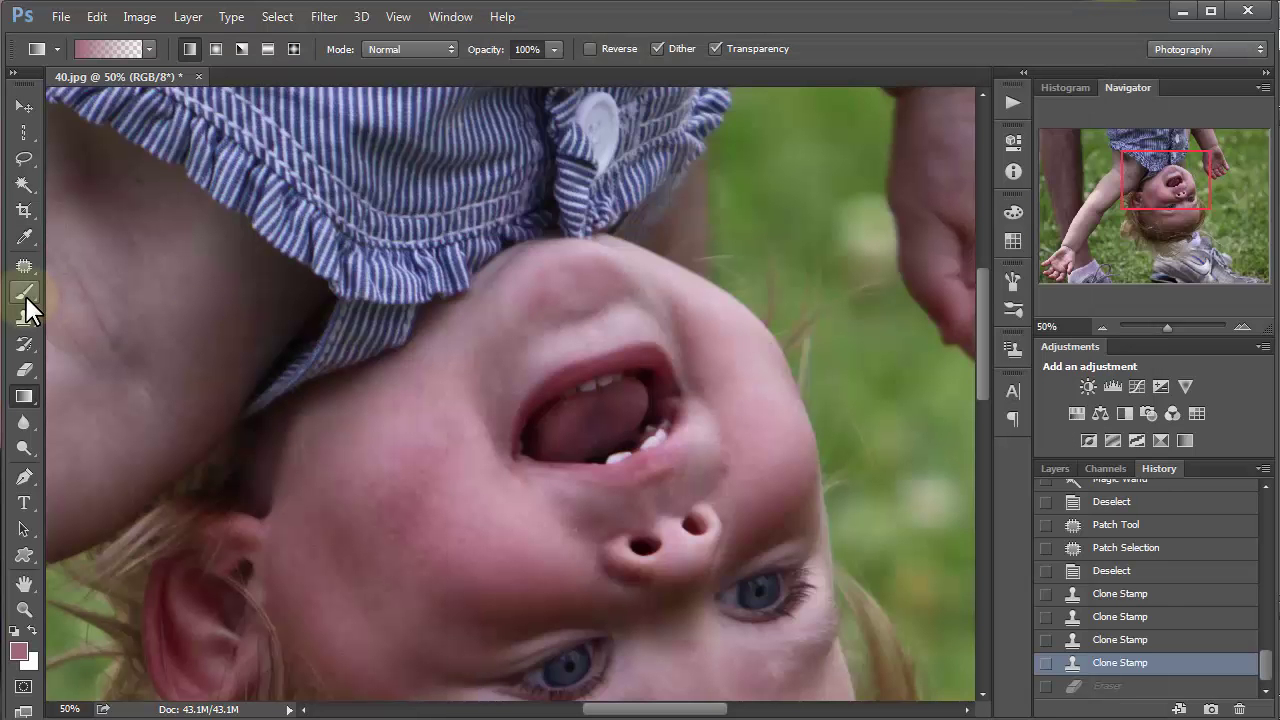
Select the Brush Tool, then open and cancel Load Brushes from the brush presets menu.
left_click_drag(26, 296, 95, 287)
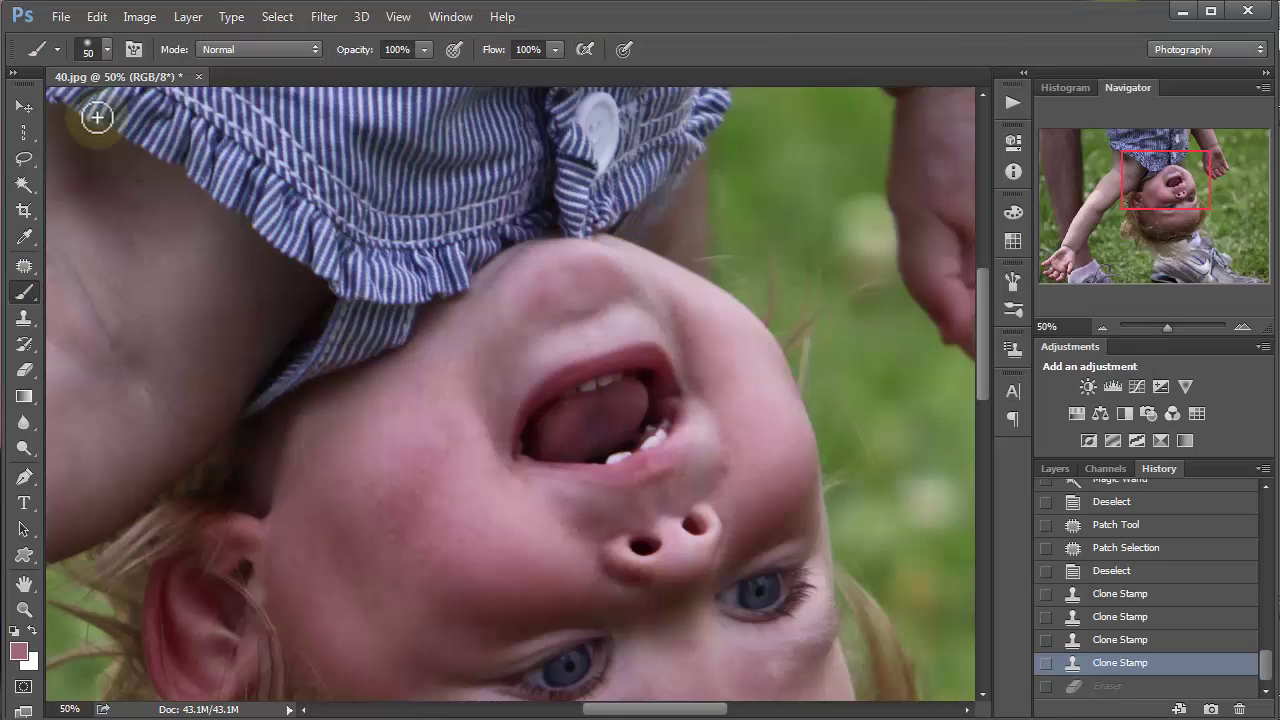
left_click(100, 51)
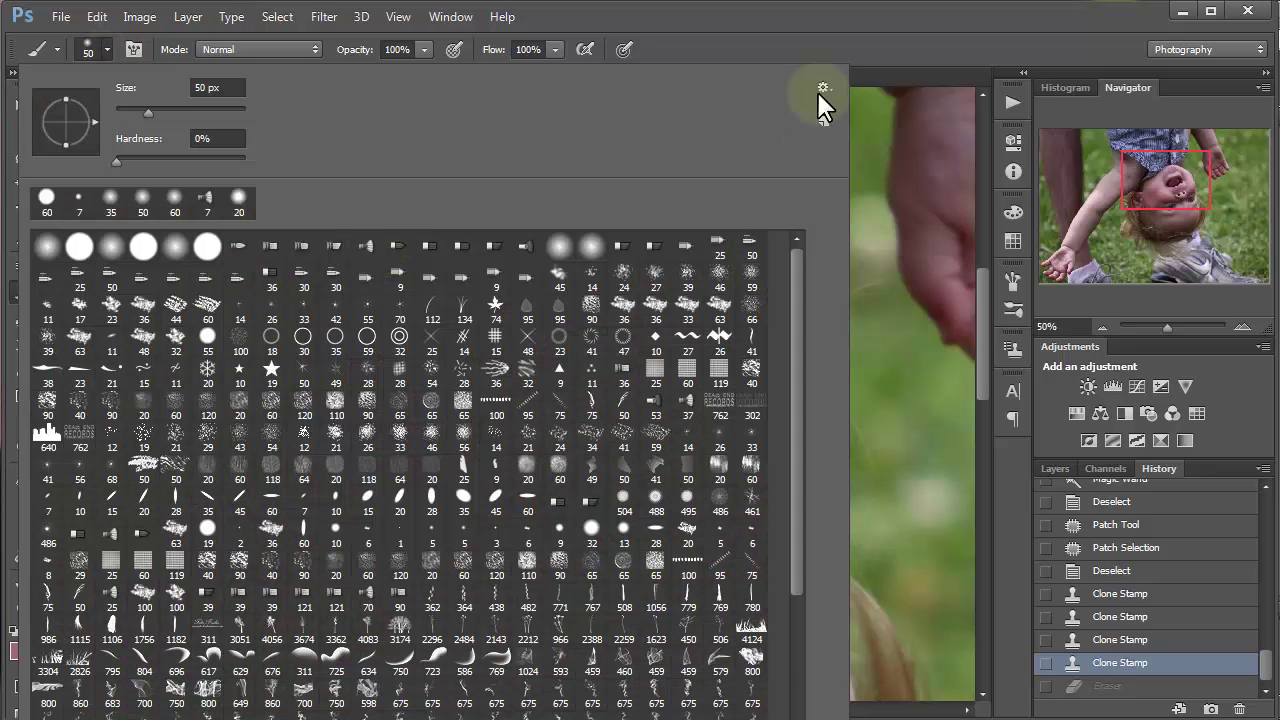
left_click(824, 87)
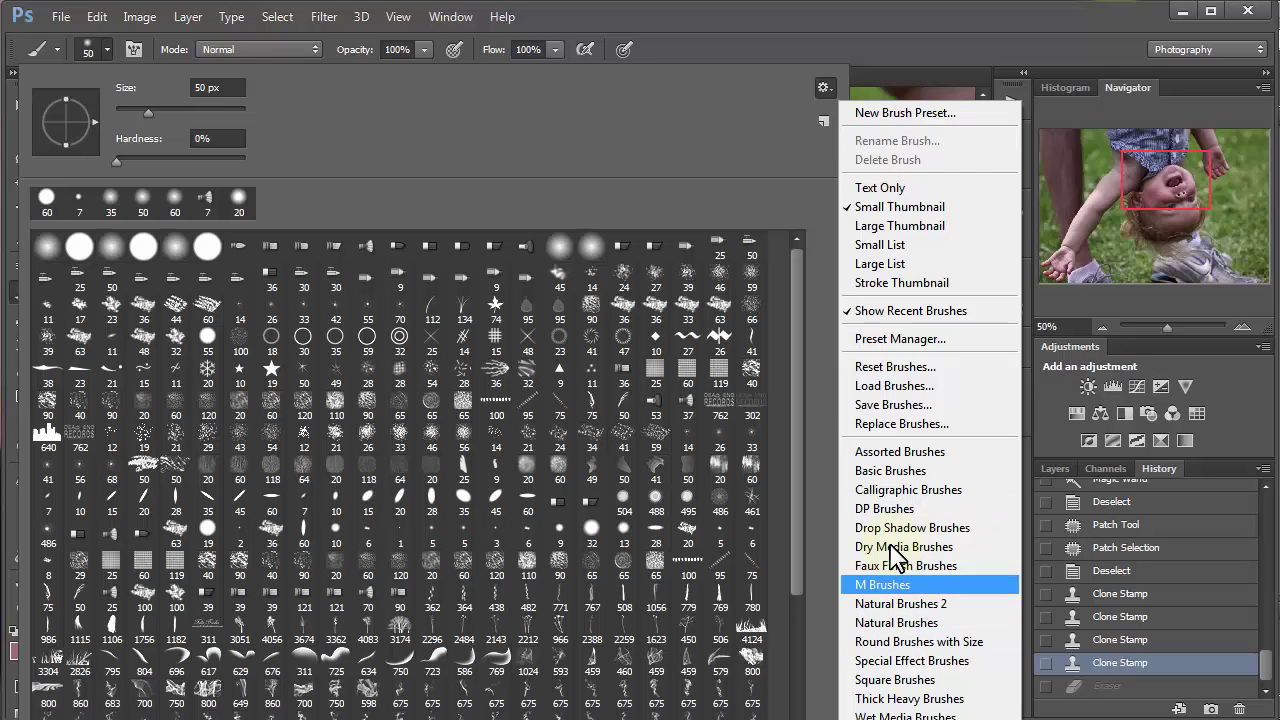
left_click(912, 386)
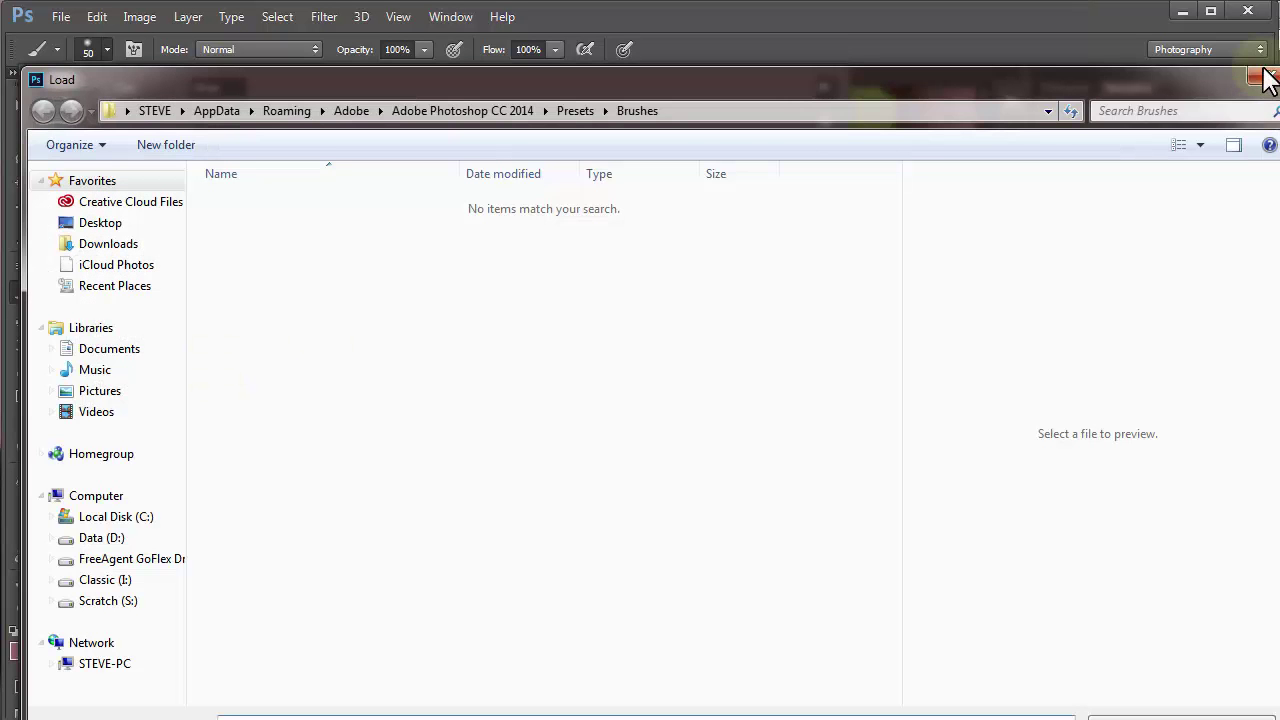
left_click(1268, 80)
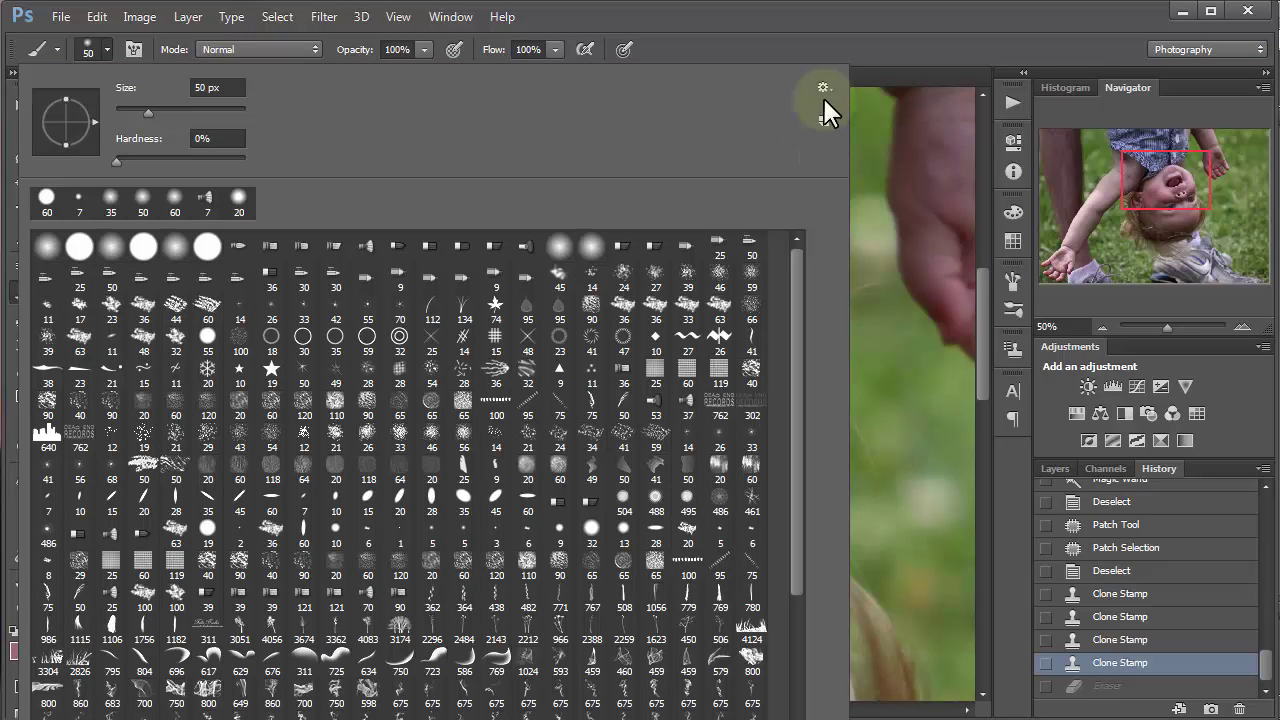
Replace the current brushes with the Natural Brushes 2 set without saving the old set.
left_click(822, 88)
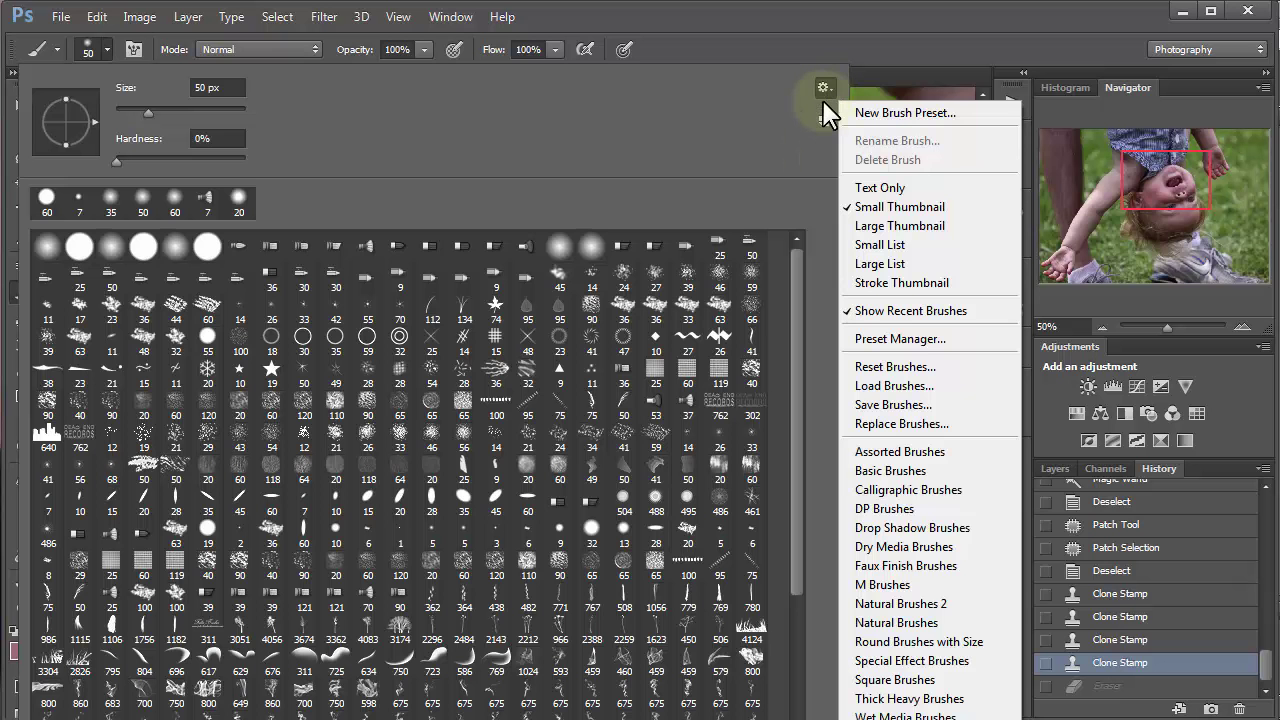
left_click(903, 605)
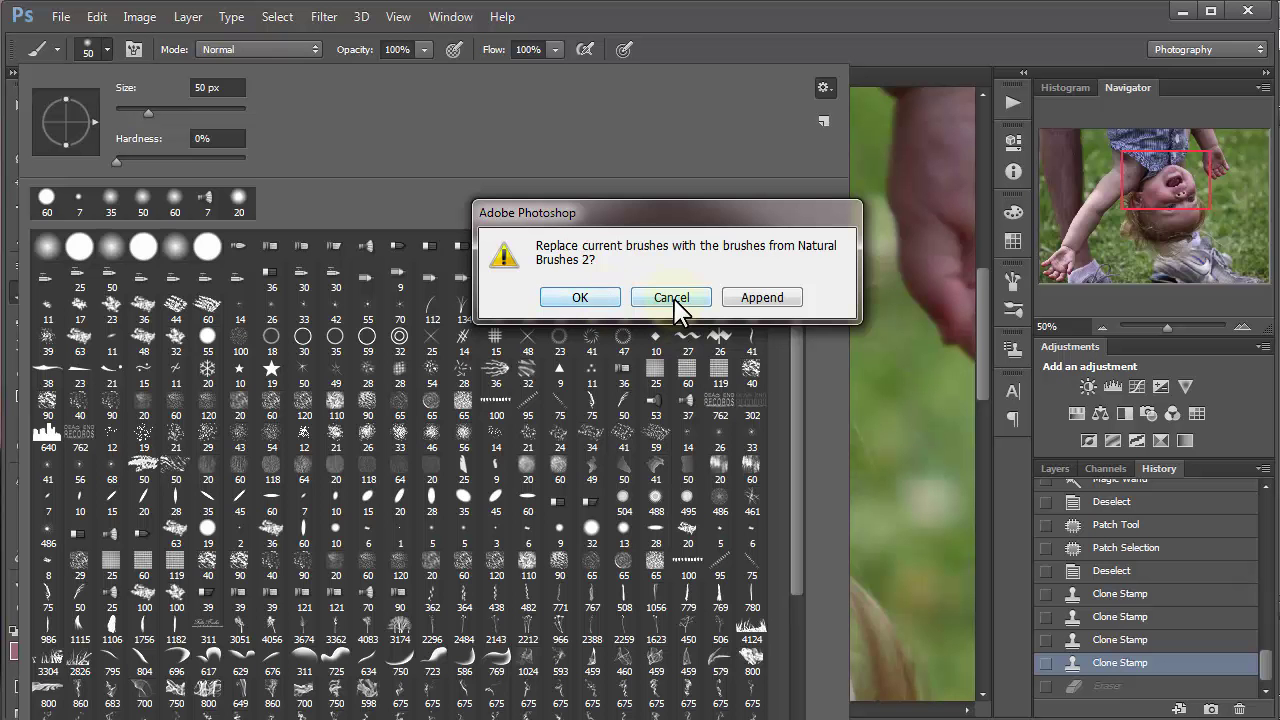
left_click(603, 311)
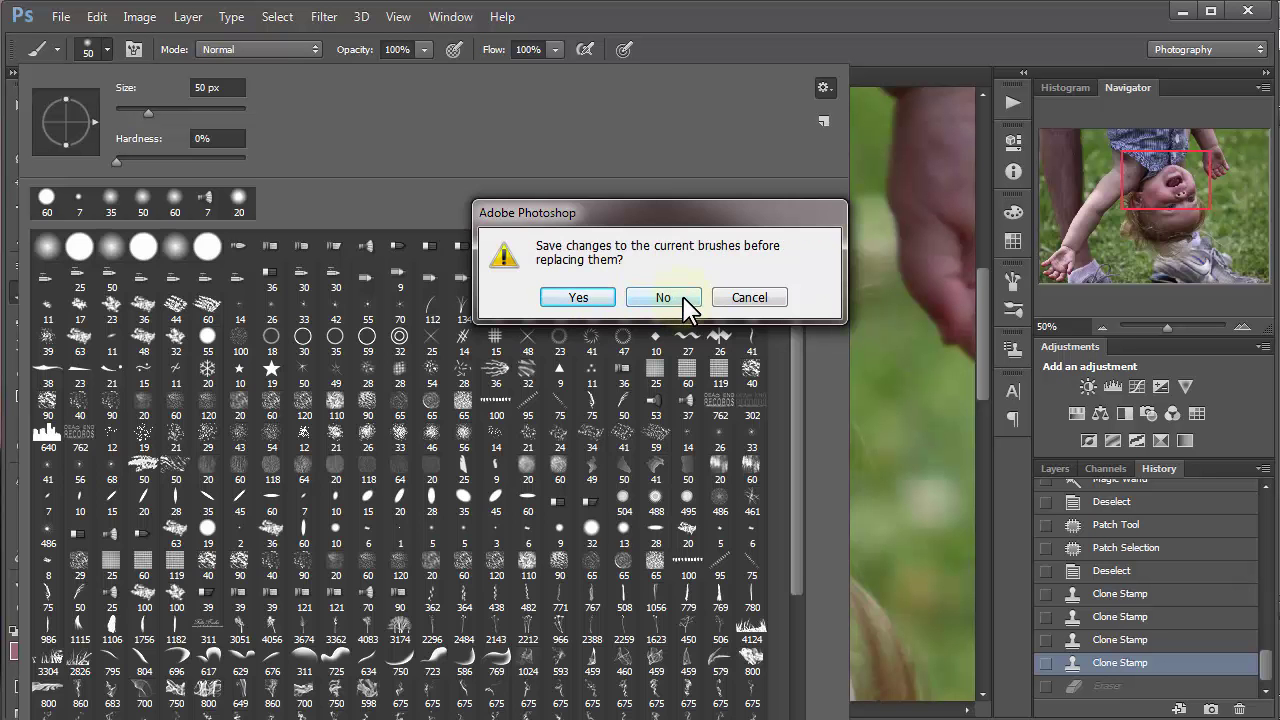
left_click(663, 297)
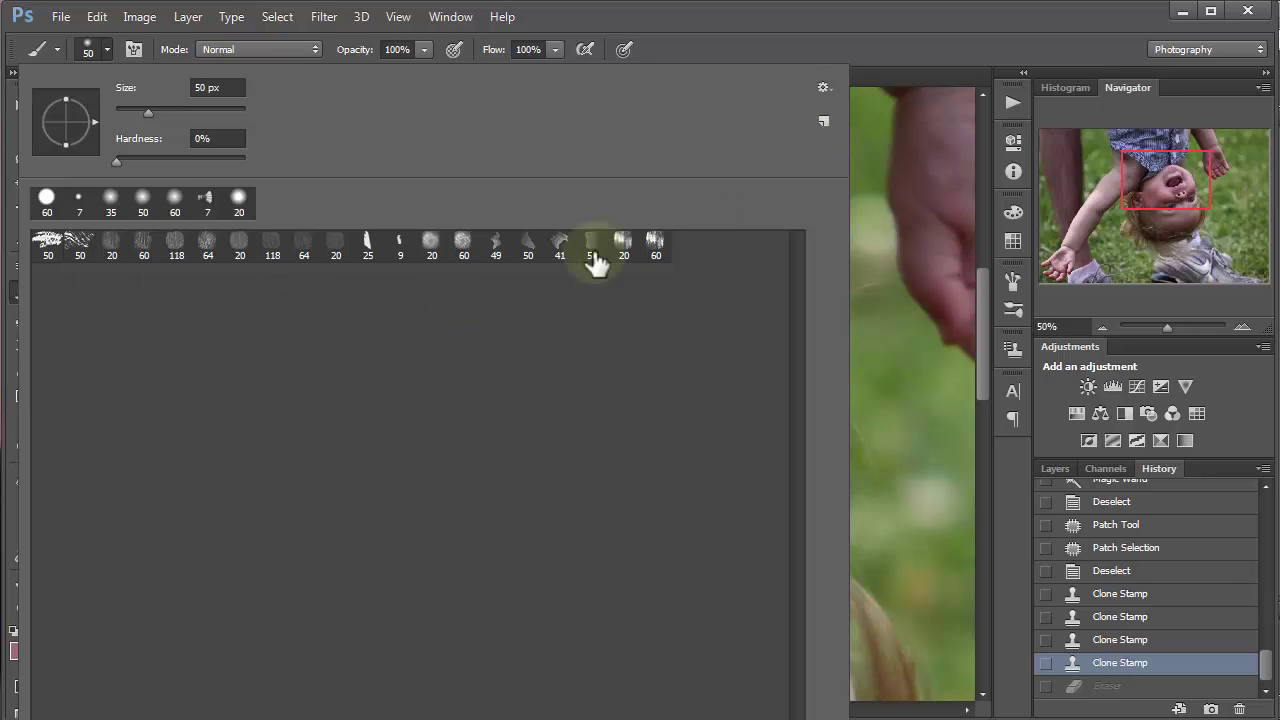
Append the Basic, Special Effect and Dry Media brush sets to the brush list.
left_click(823, 87)
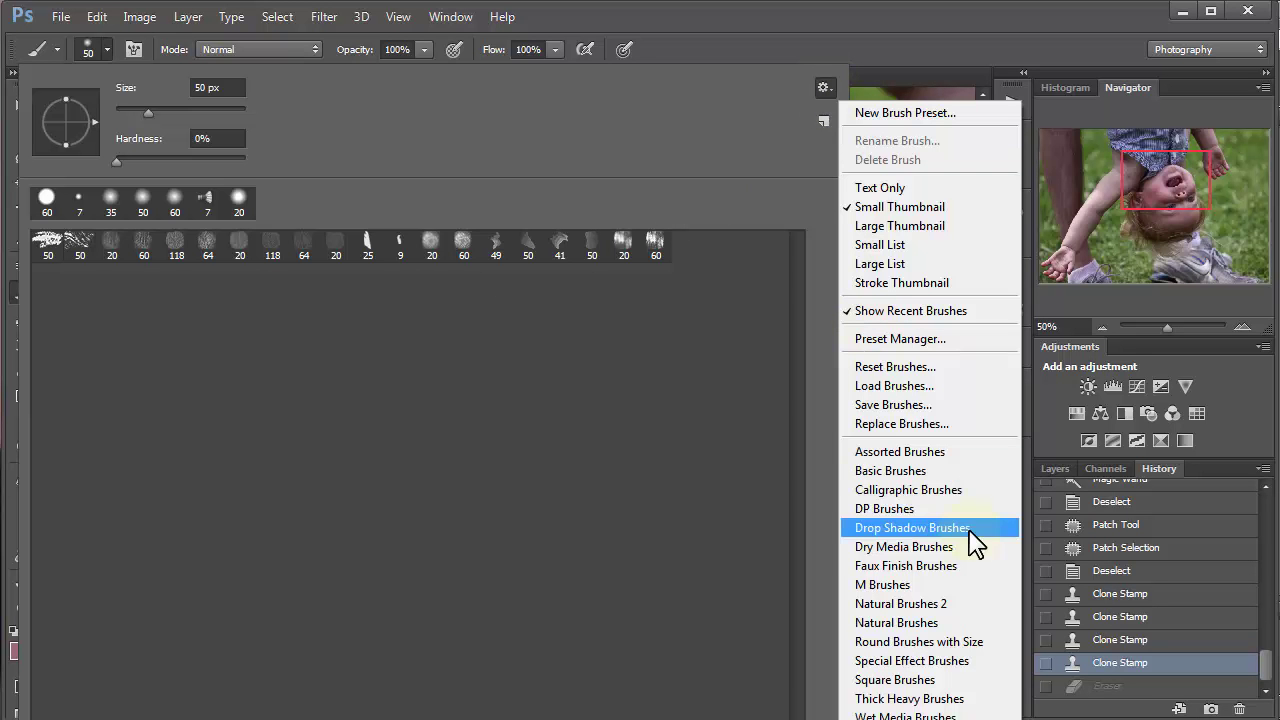
left_click(938, 475)
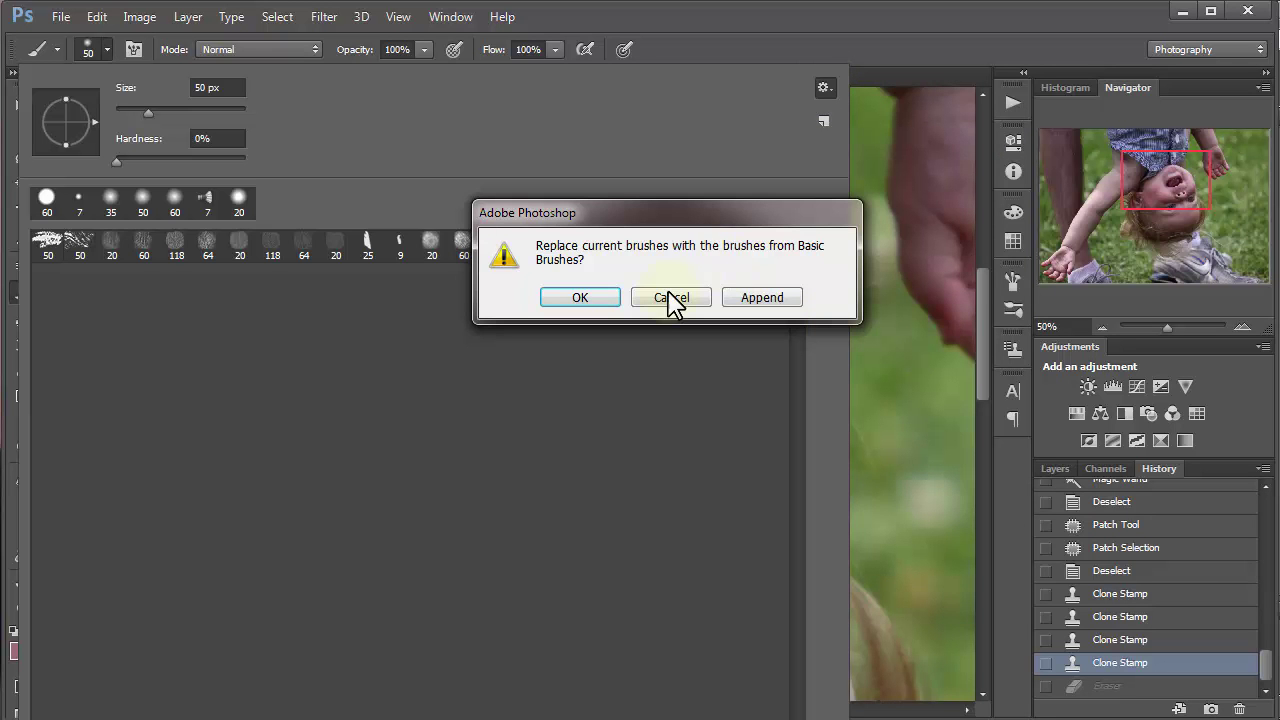
left_click(760, 298)
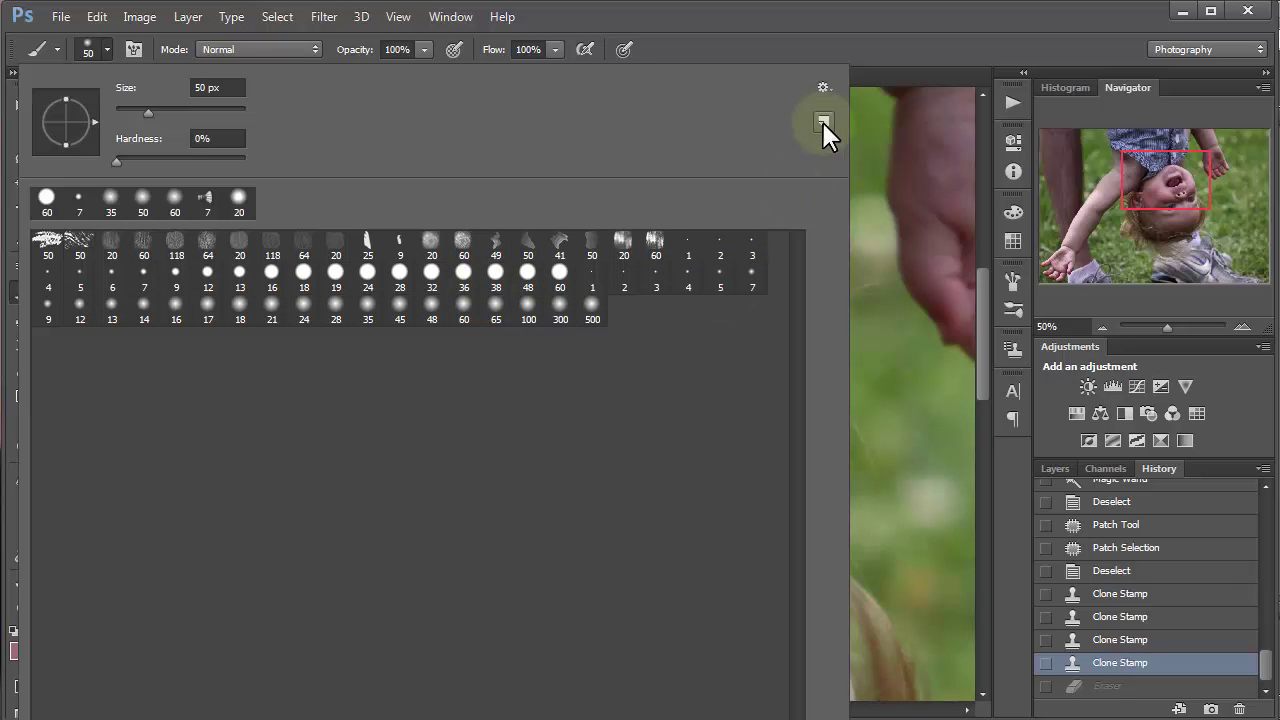
left_click(824, 87)
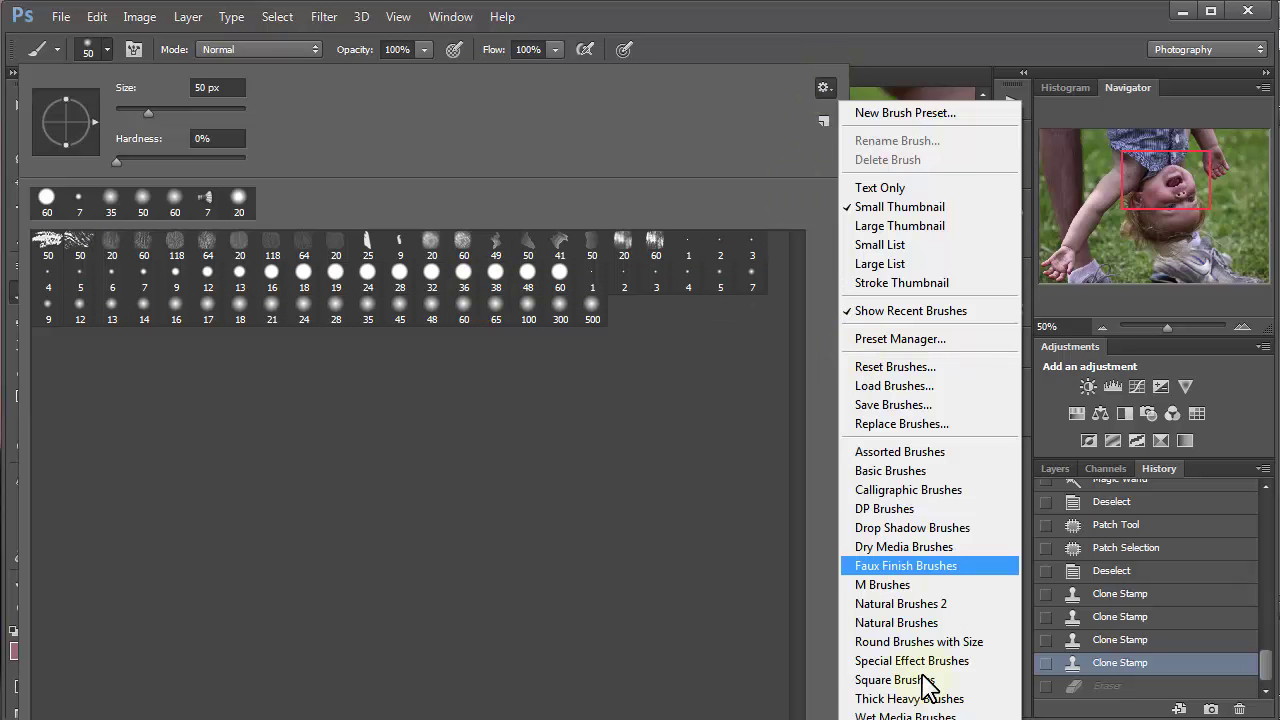
left_click(862, 661)
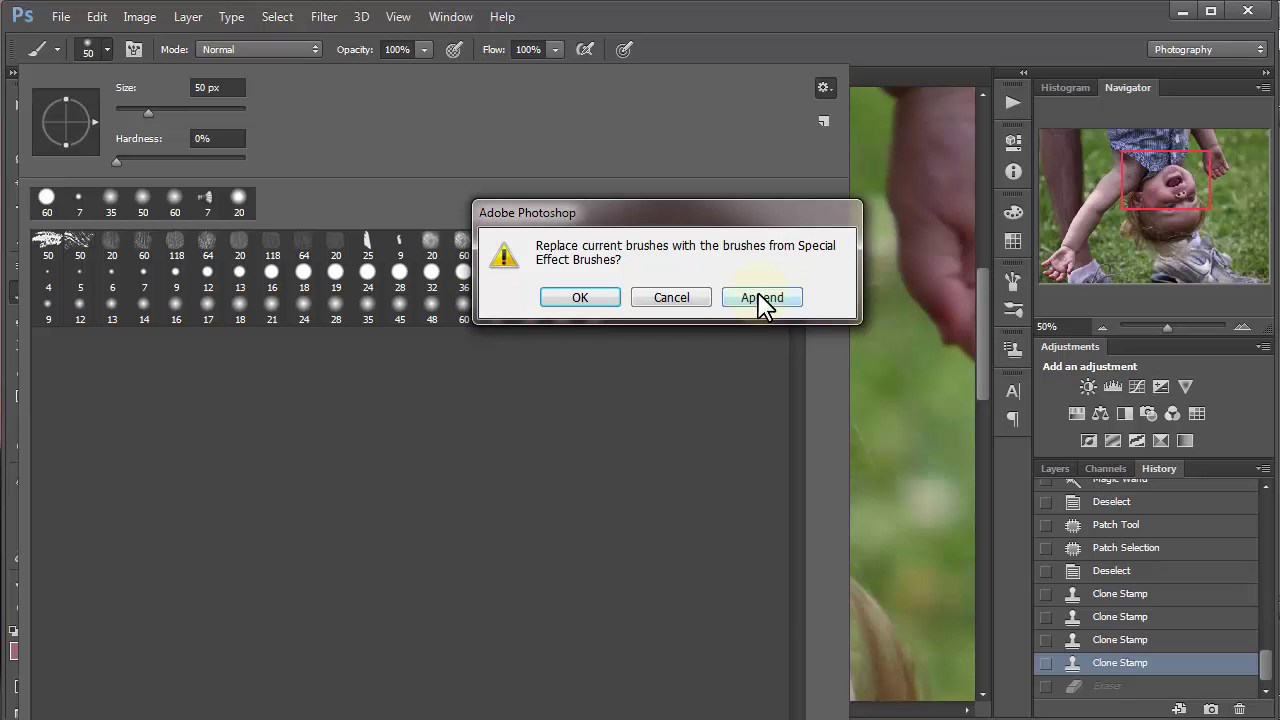
left_click(762, 298)
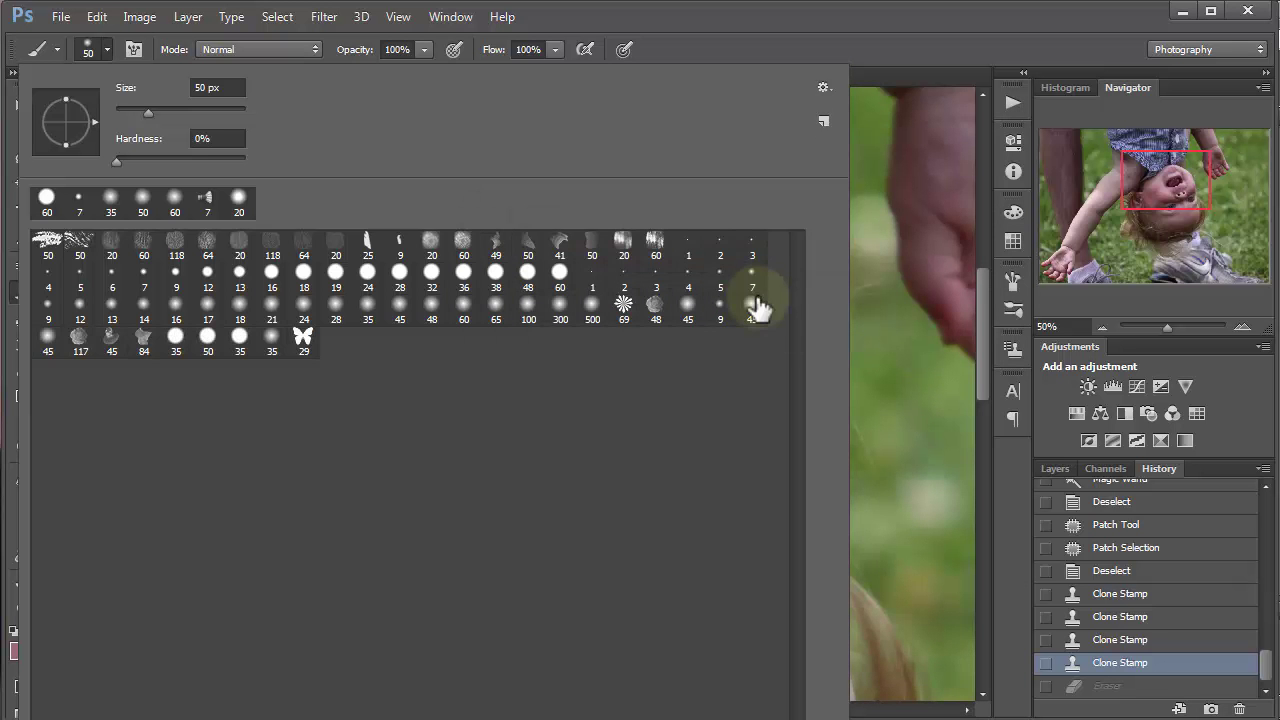
left_click(824, 88)
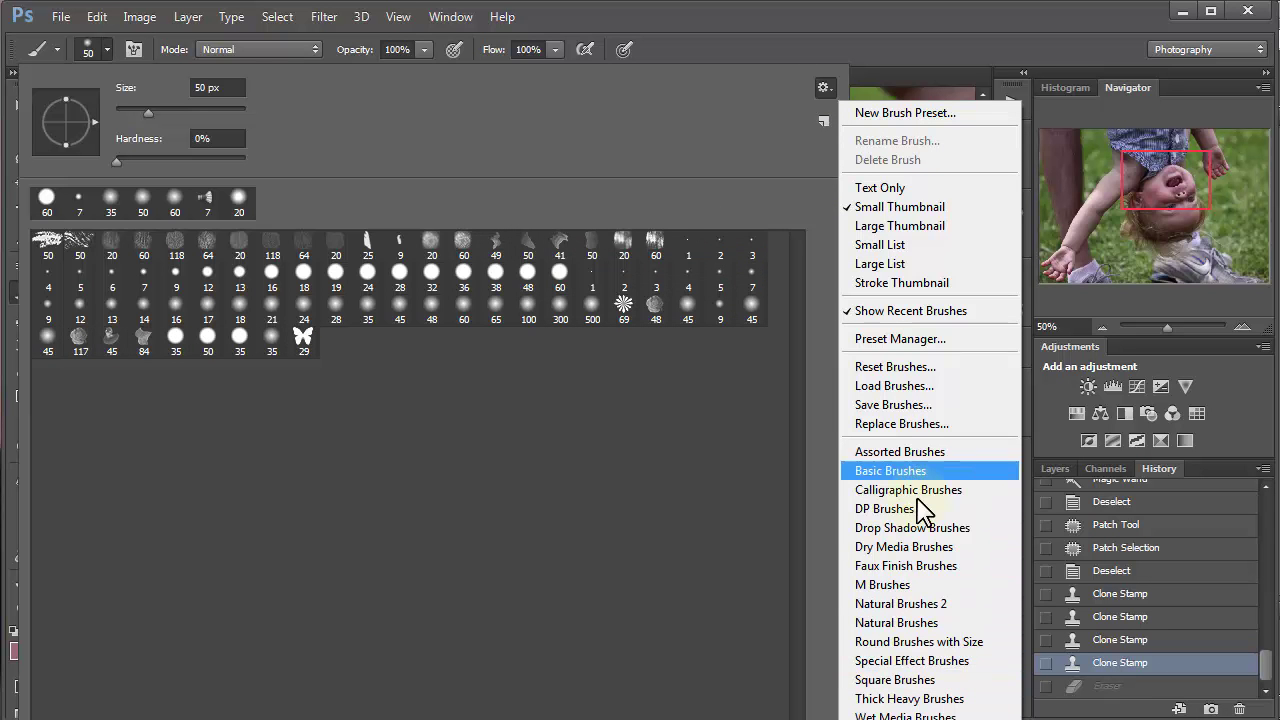
left_click(928, 547)
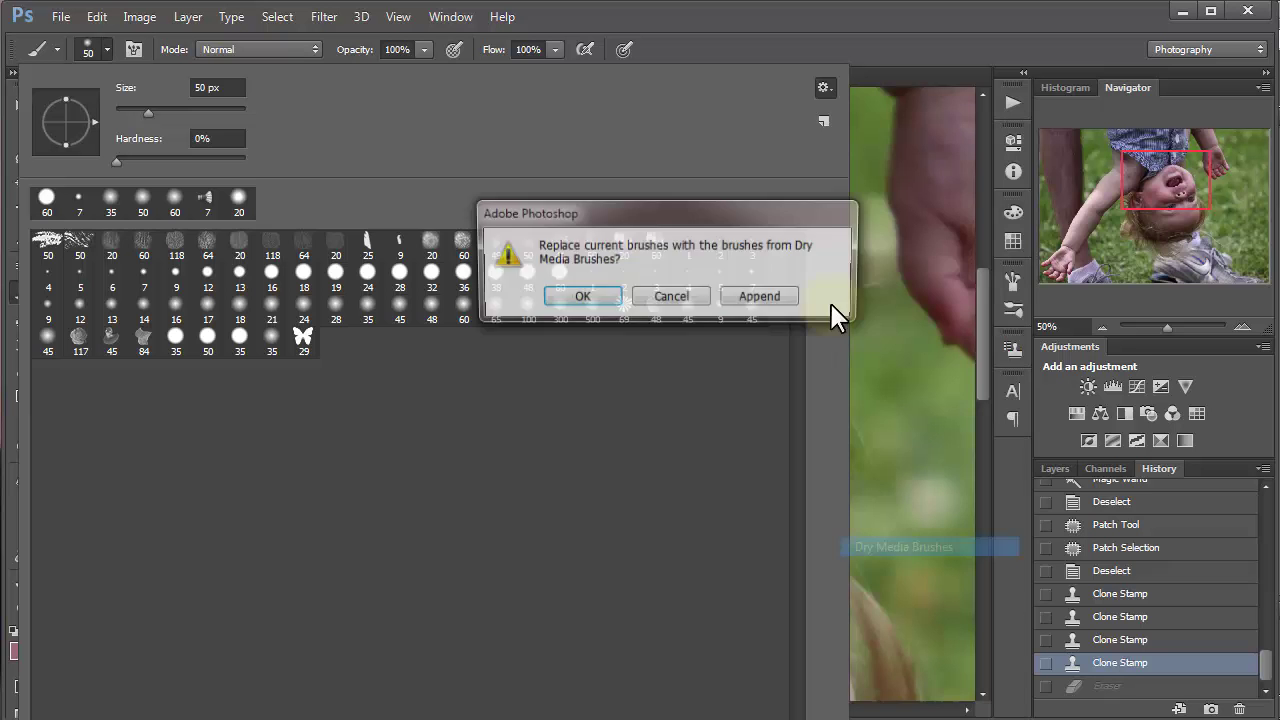
left_click(762, 296)
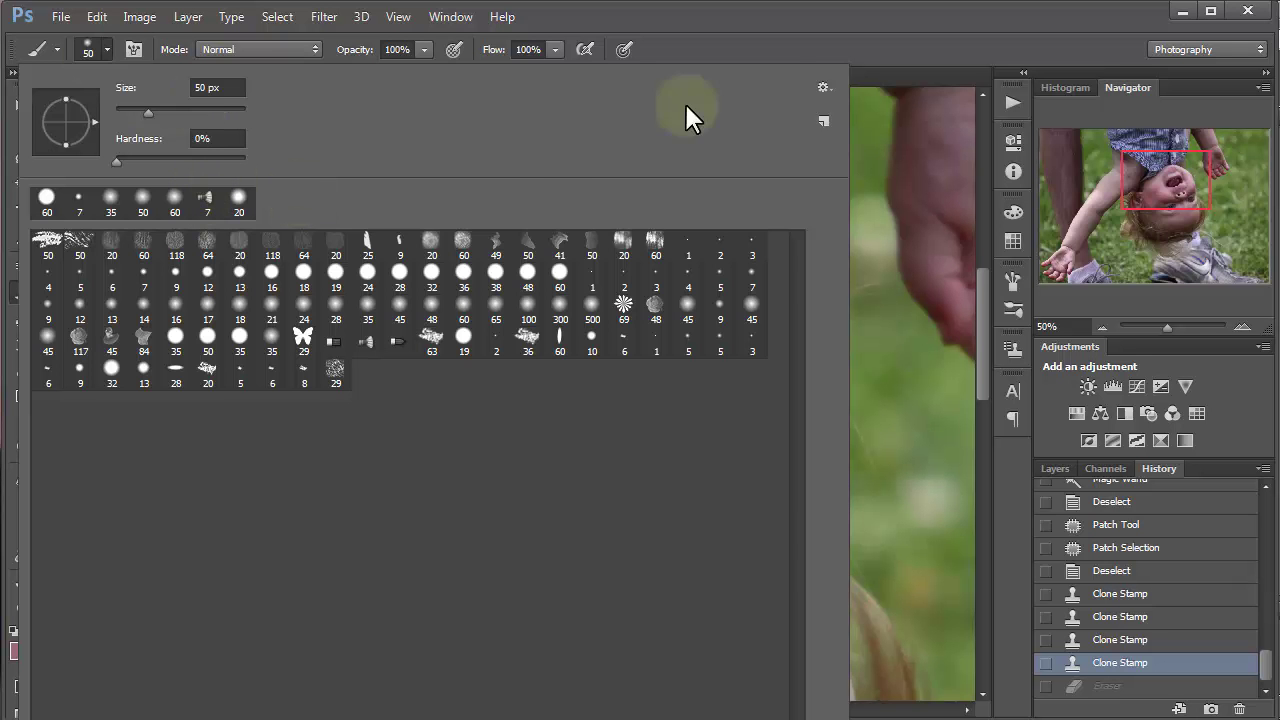
Close the brush picker and open the Gradient Editor for the Gradient Tool.
left_click(782, 19)
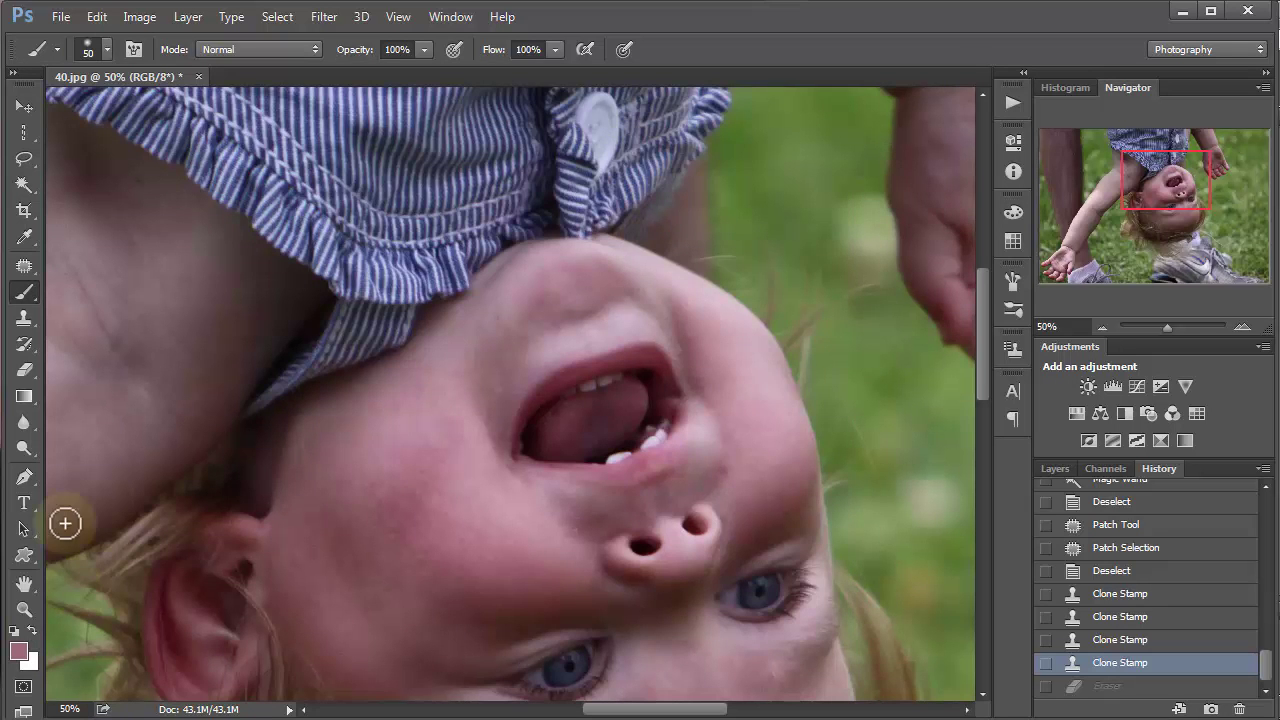
left_click(25, 397)
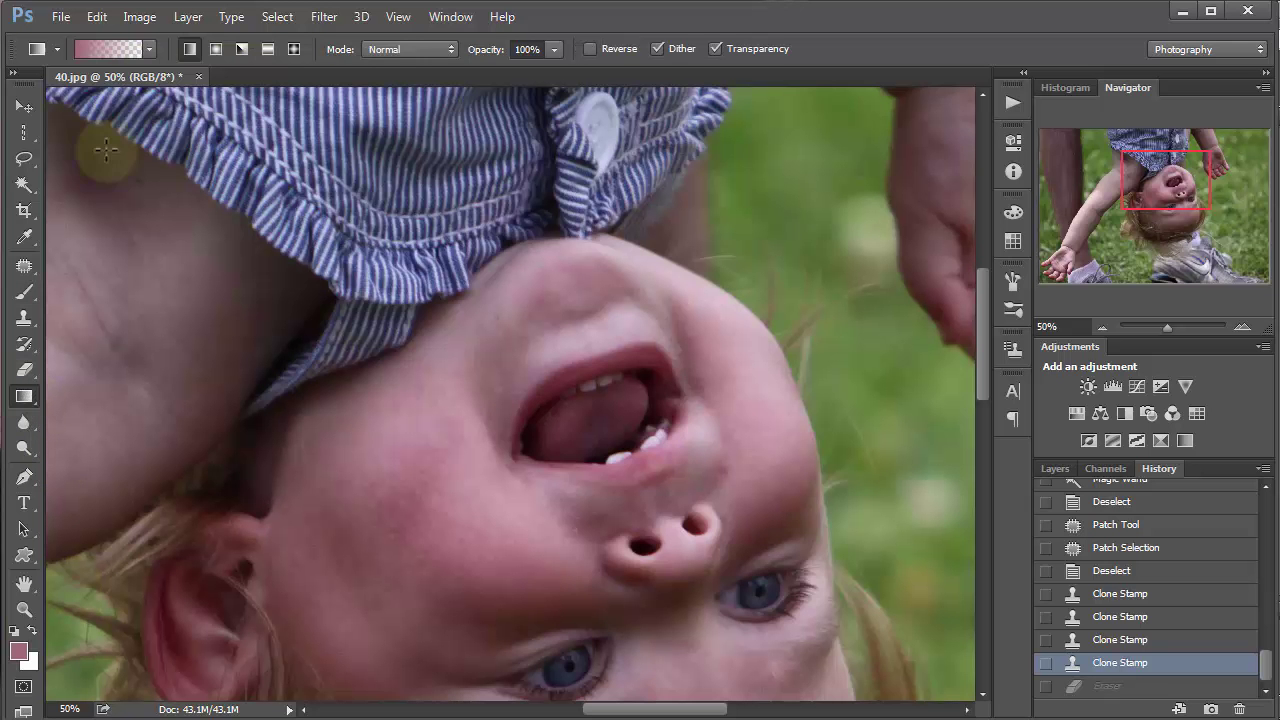
left_click(148, 48)
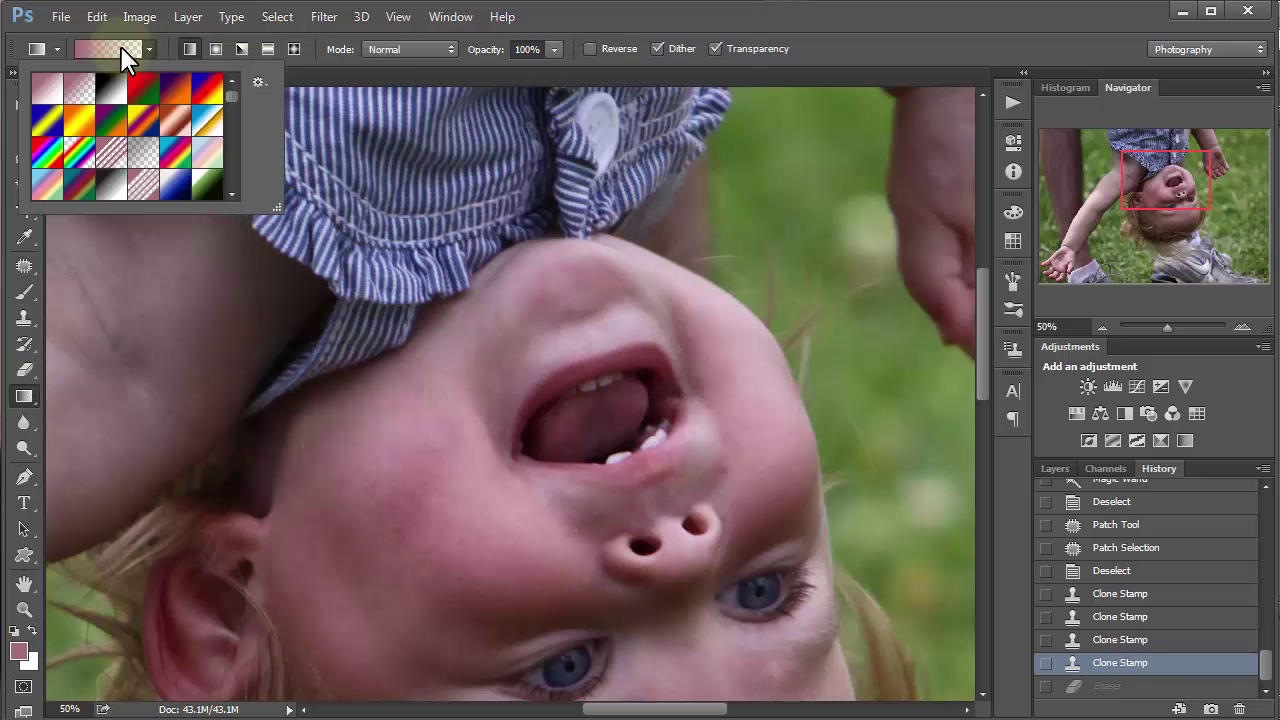
left_click(125, 49)
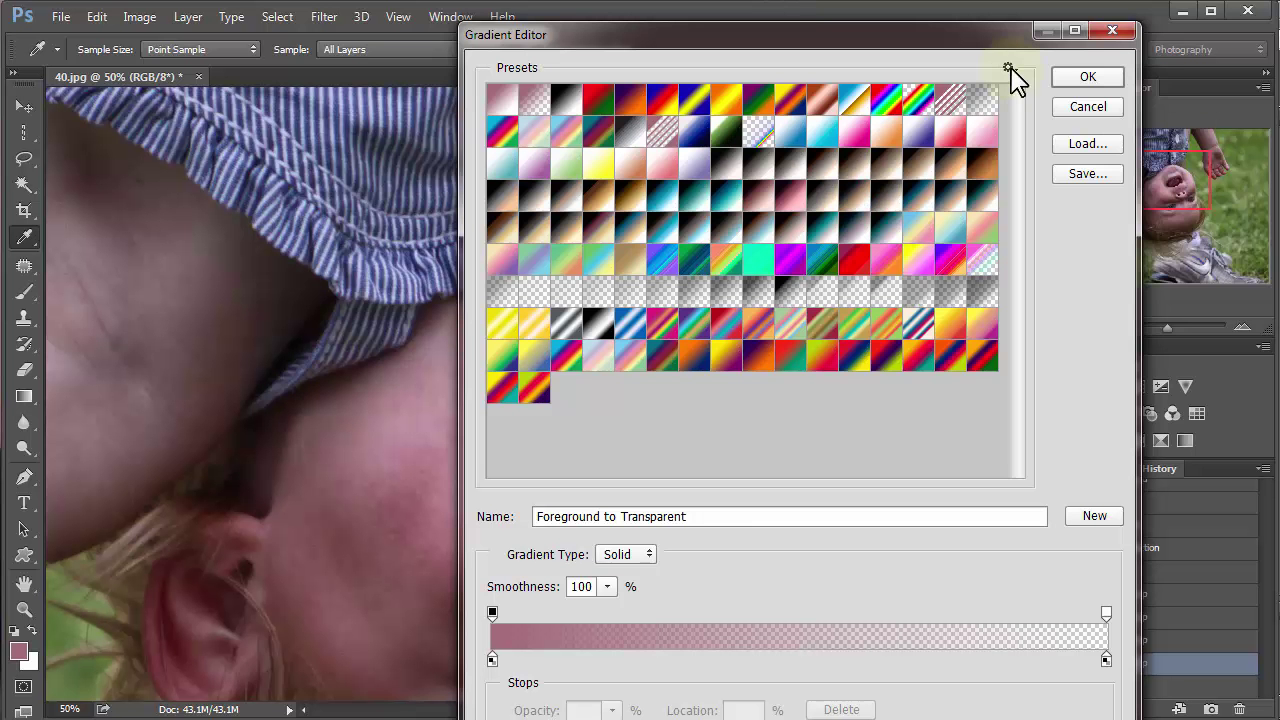
left_click(1008, 67)
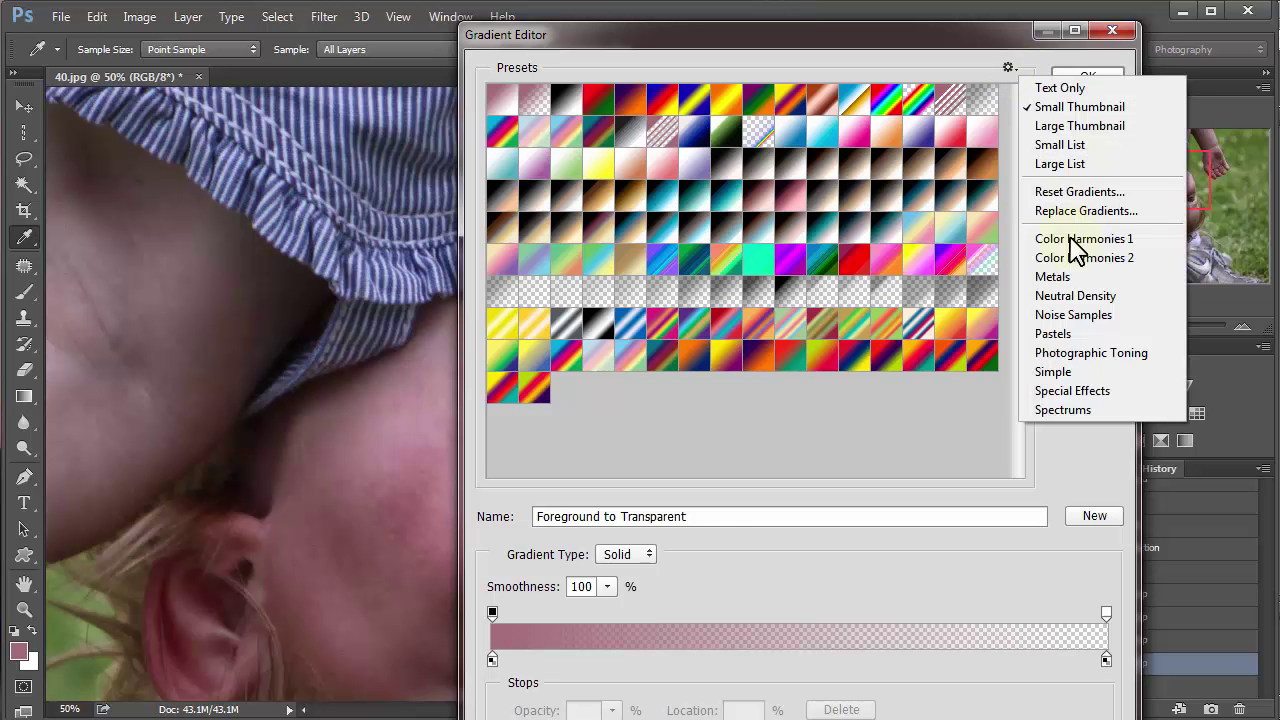
left_click(1069, 240)
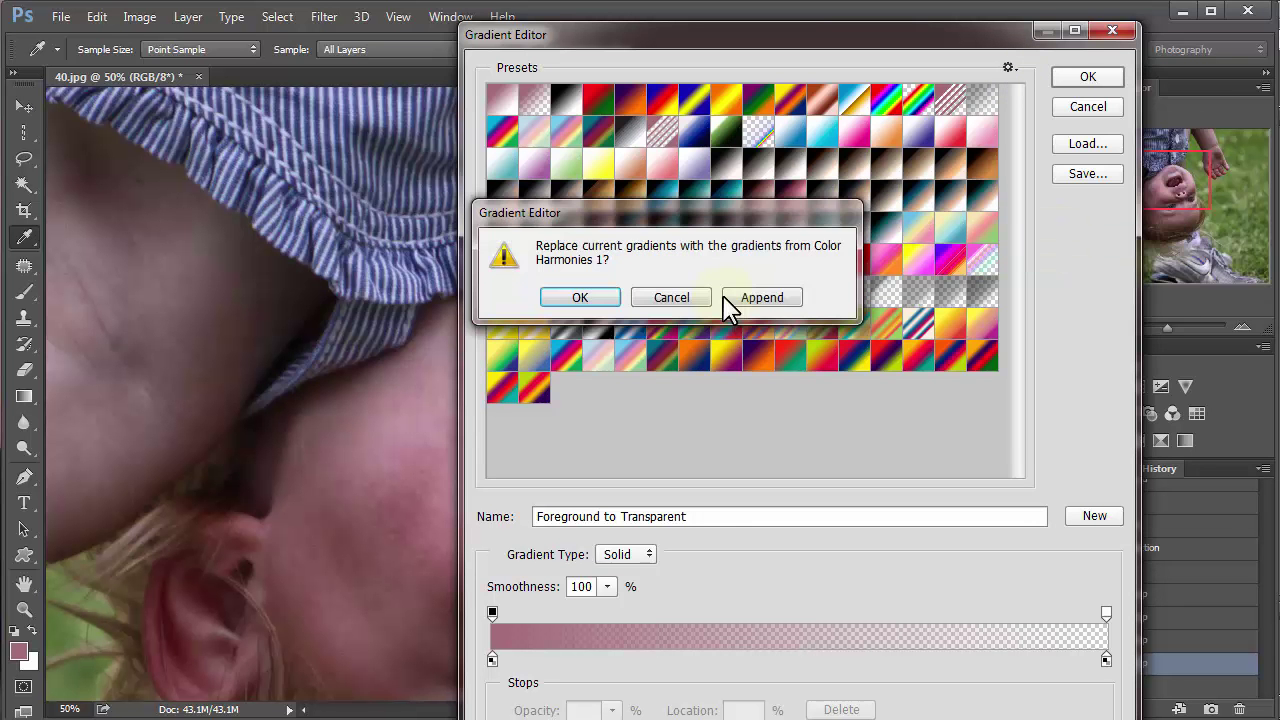
left_click(672, 297)
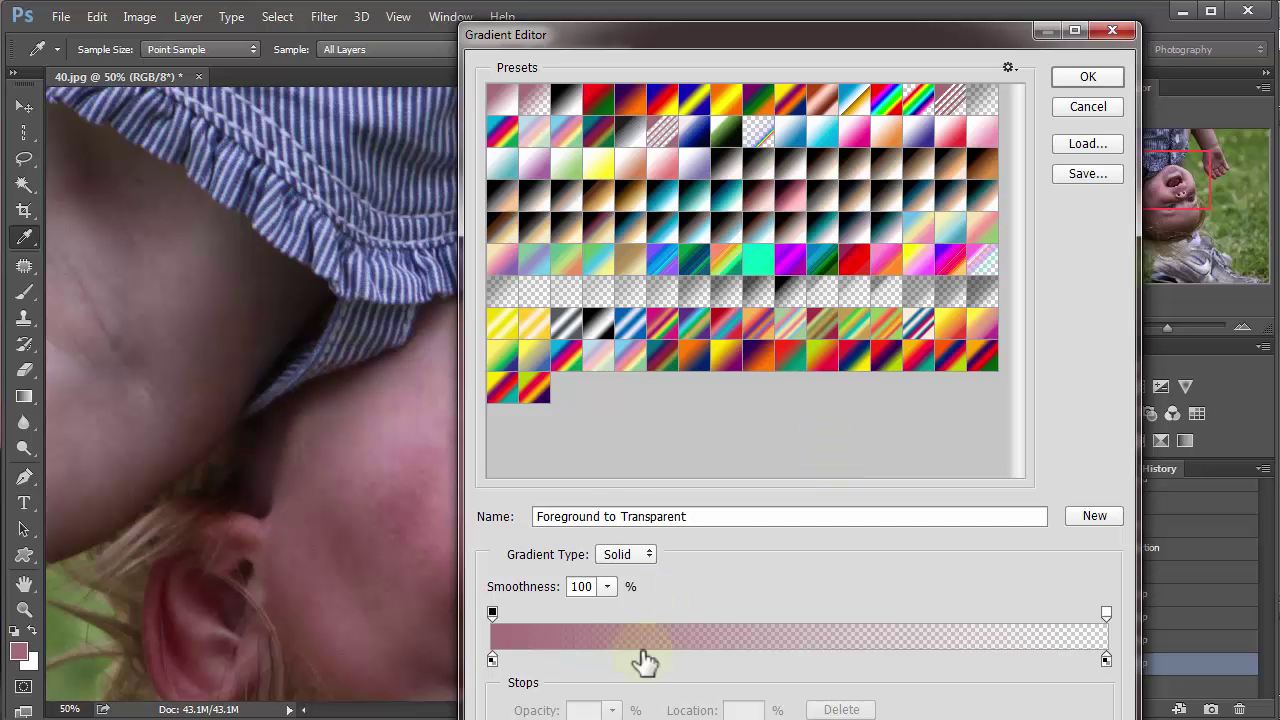
Add opacity stops at 33% and 62% and shift the midpoint between them.
left_click(691, 618)
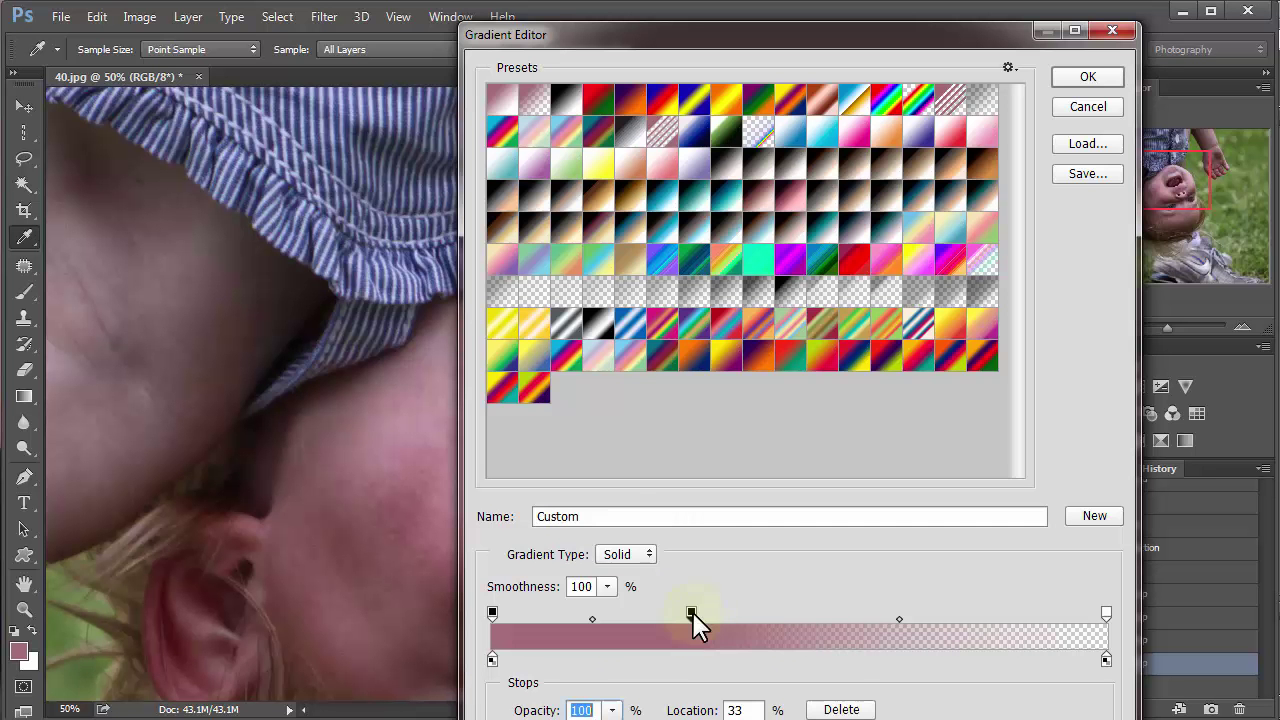
left_click(873, 618)
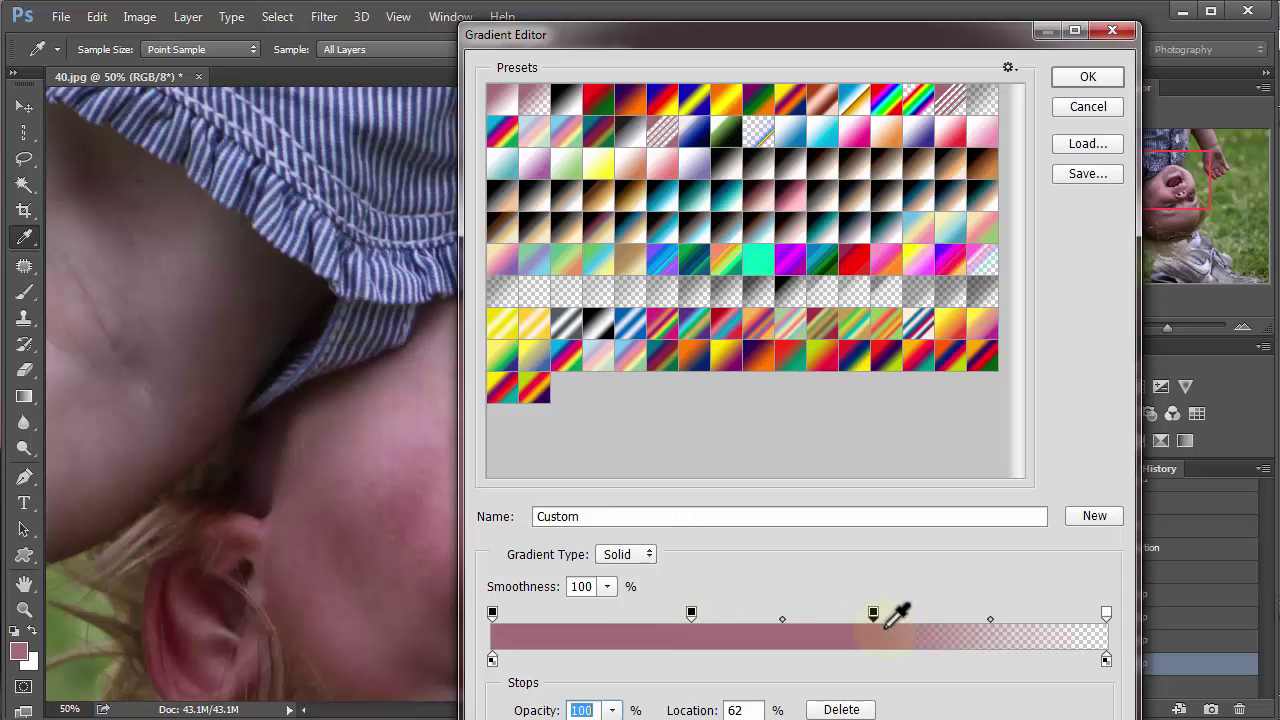
mouse_move(990, 620)
left_mouse_down()
mouse_move(1020, 621)
mouse_move(966, 620)
left_mouse_up()
left_click(873, 614)
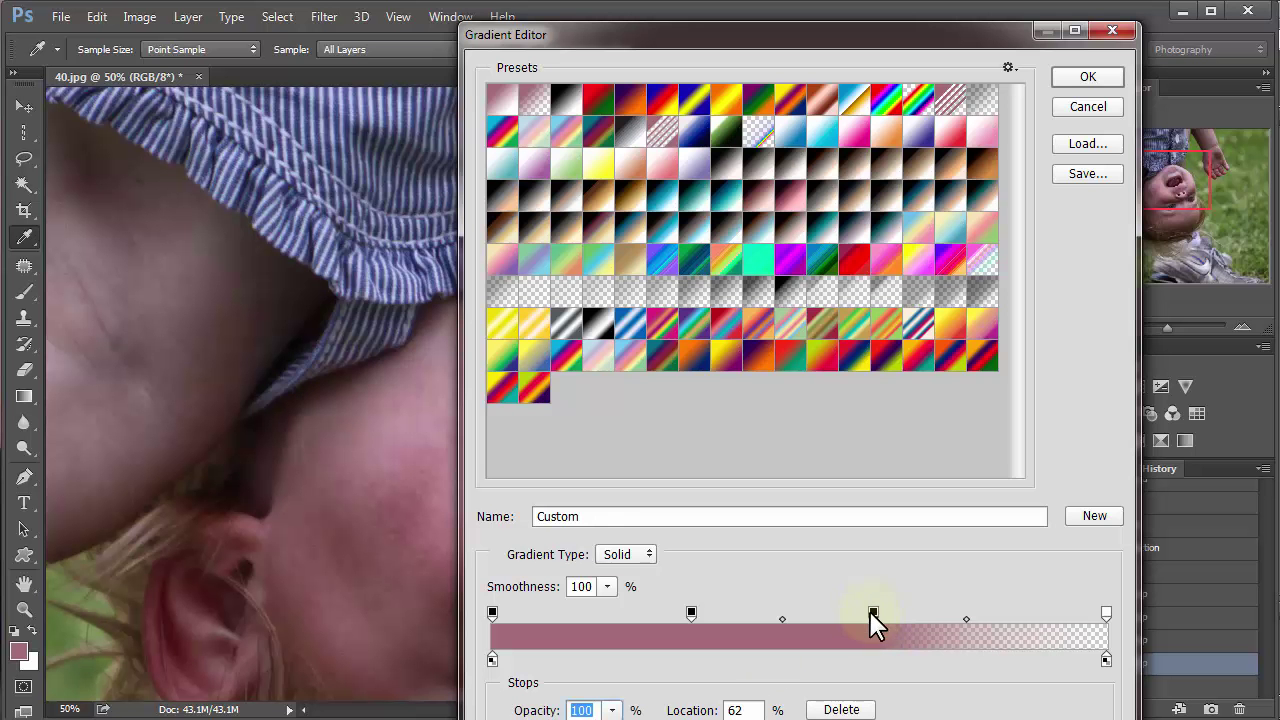
Add a crimson colour stop, keeping crimson over gold, and drag the gradient down the image.
left_click(829, 662)
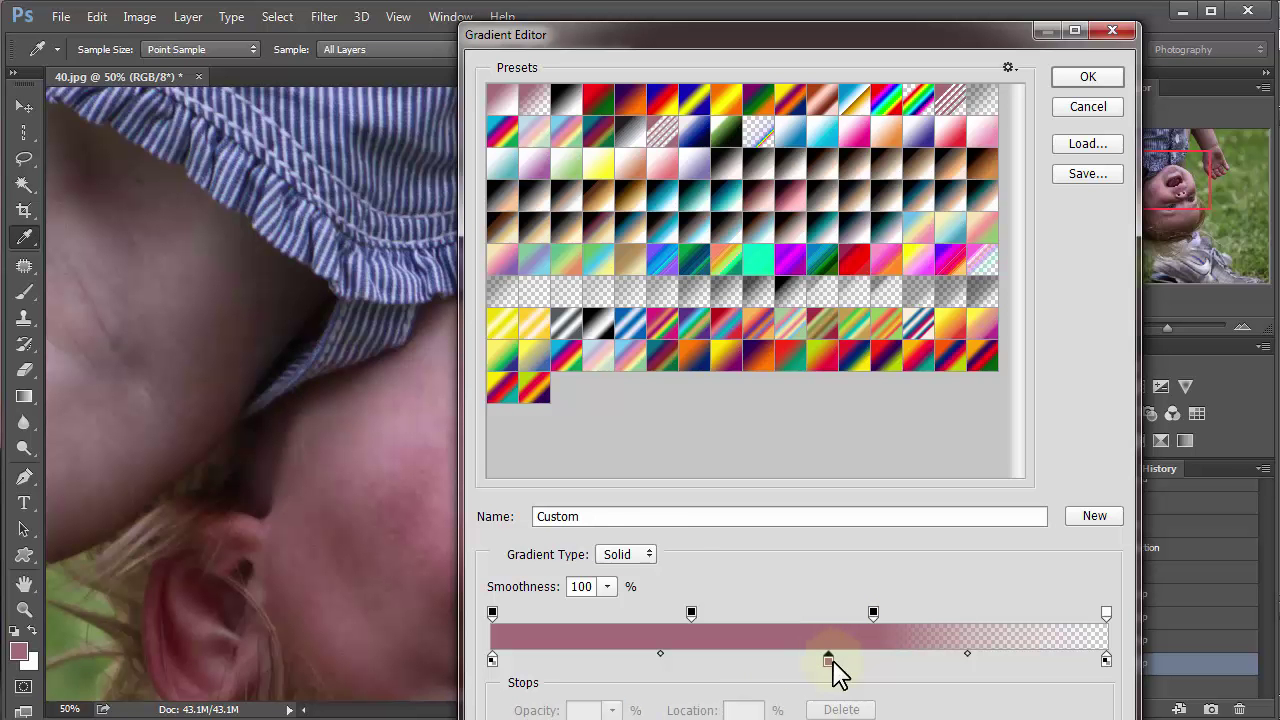
double_click(829, 660)
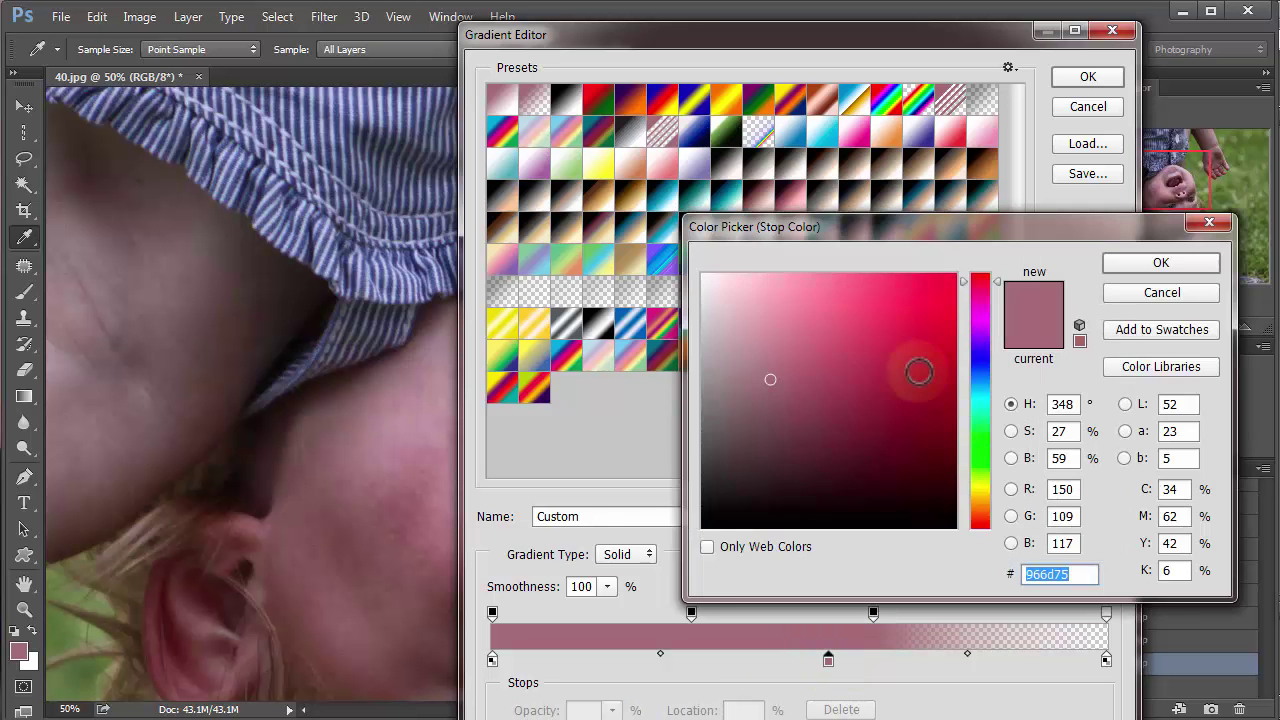
left_click(911, 348)
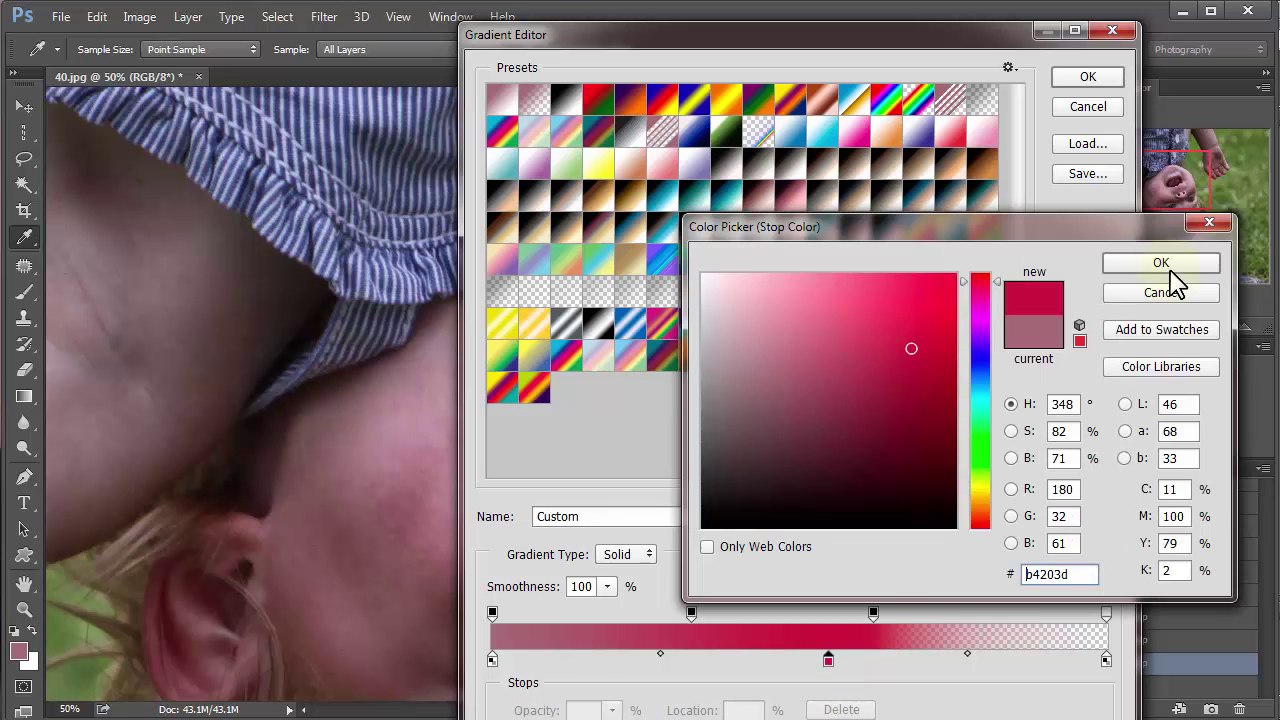
left_click(1170, 264)
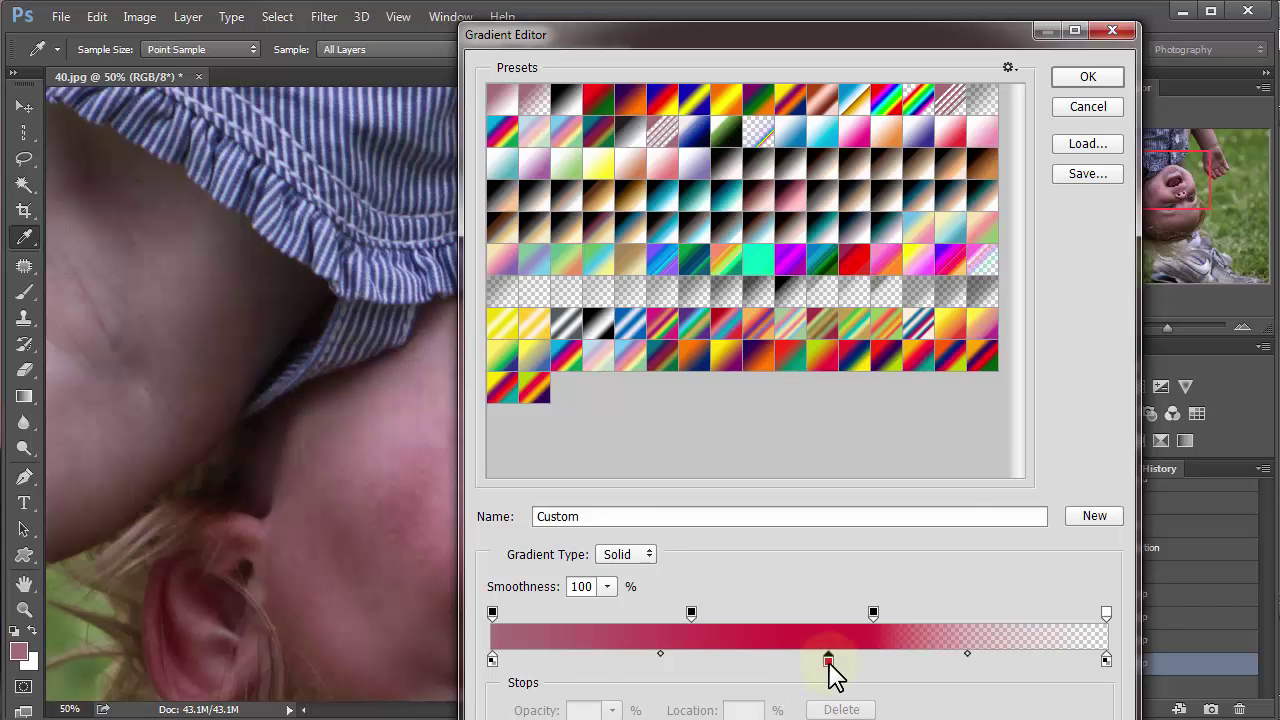
double_click(829, 662)
left_click(982, 496)
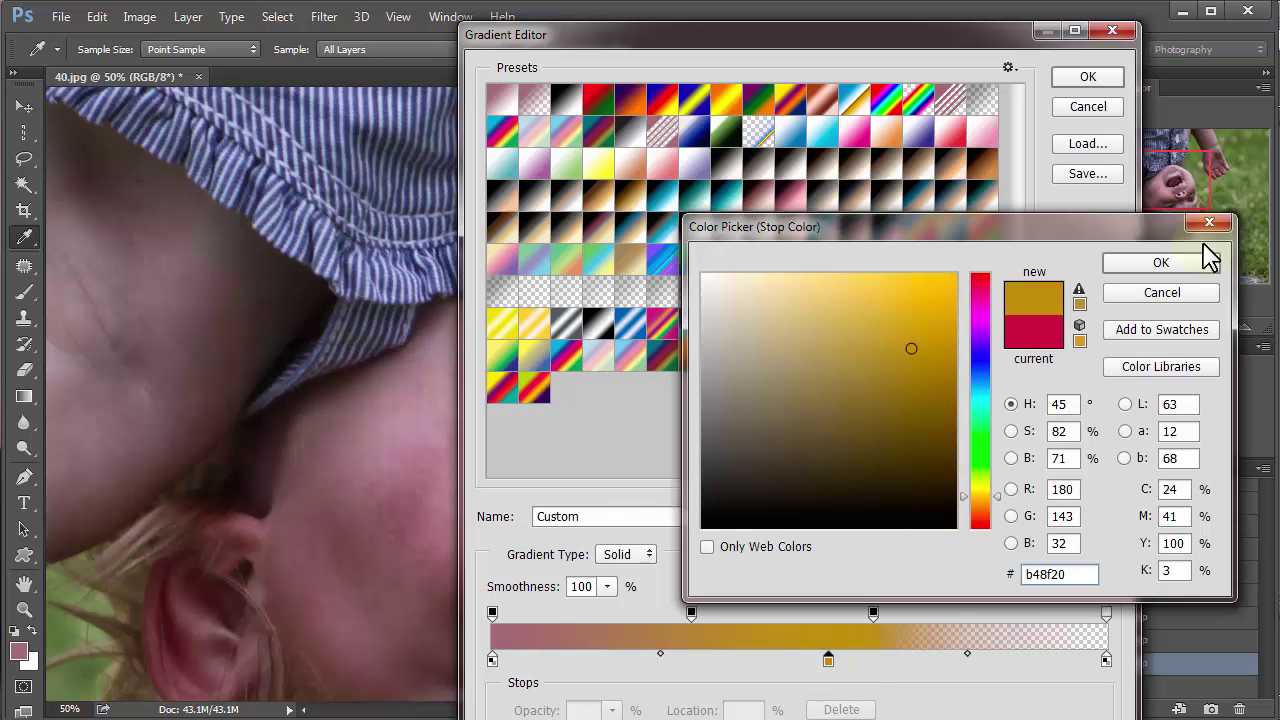
left_click(1162, 292)
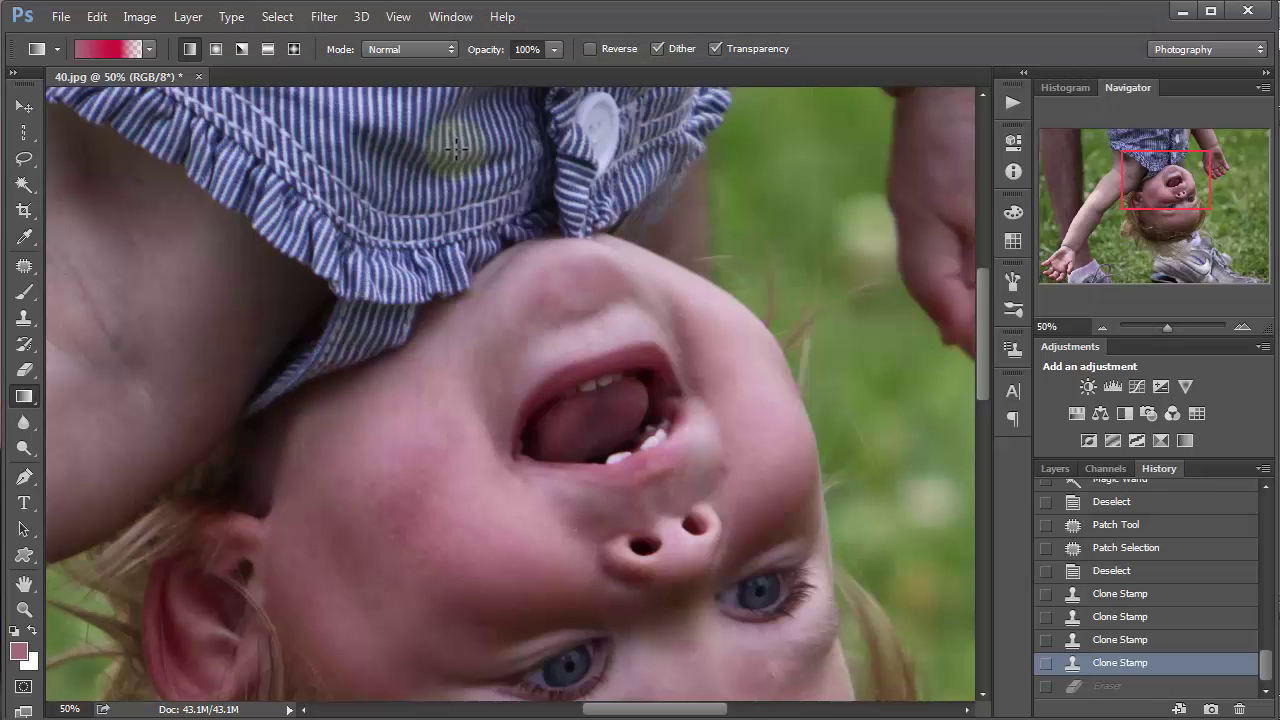
left_click_drag(585, 150, 766, 700)
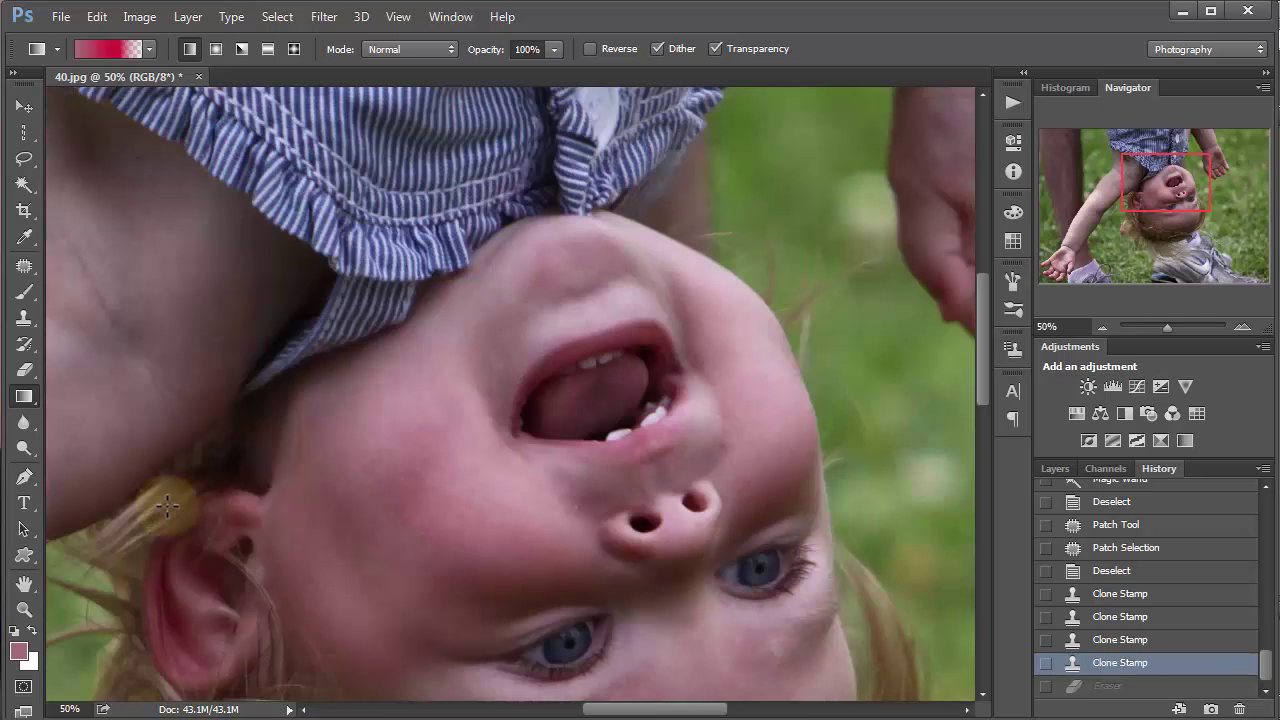
left_click(30, 395)
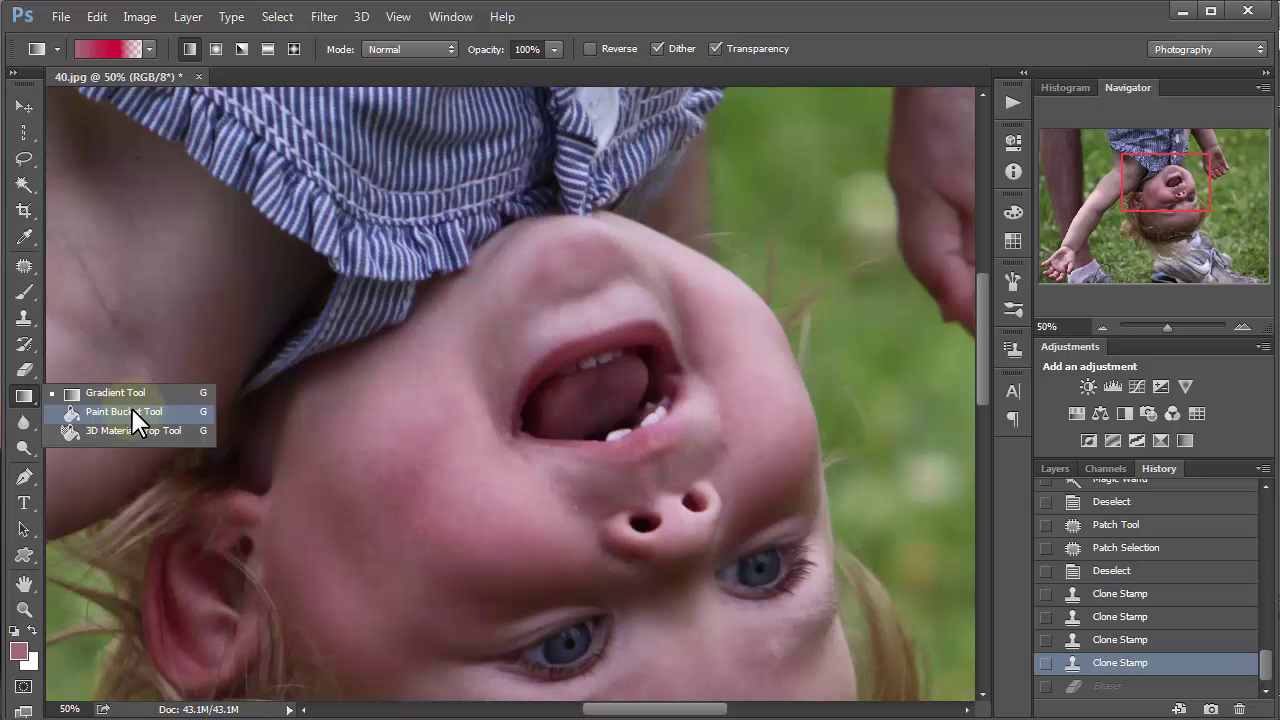
Paint Bucket pink into the background, mouth skin, tongue and cheek, then undo those fills in History.
left_click(158, 409)
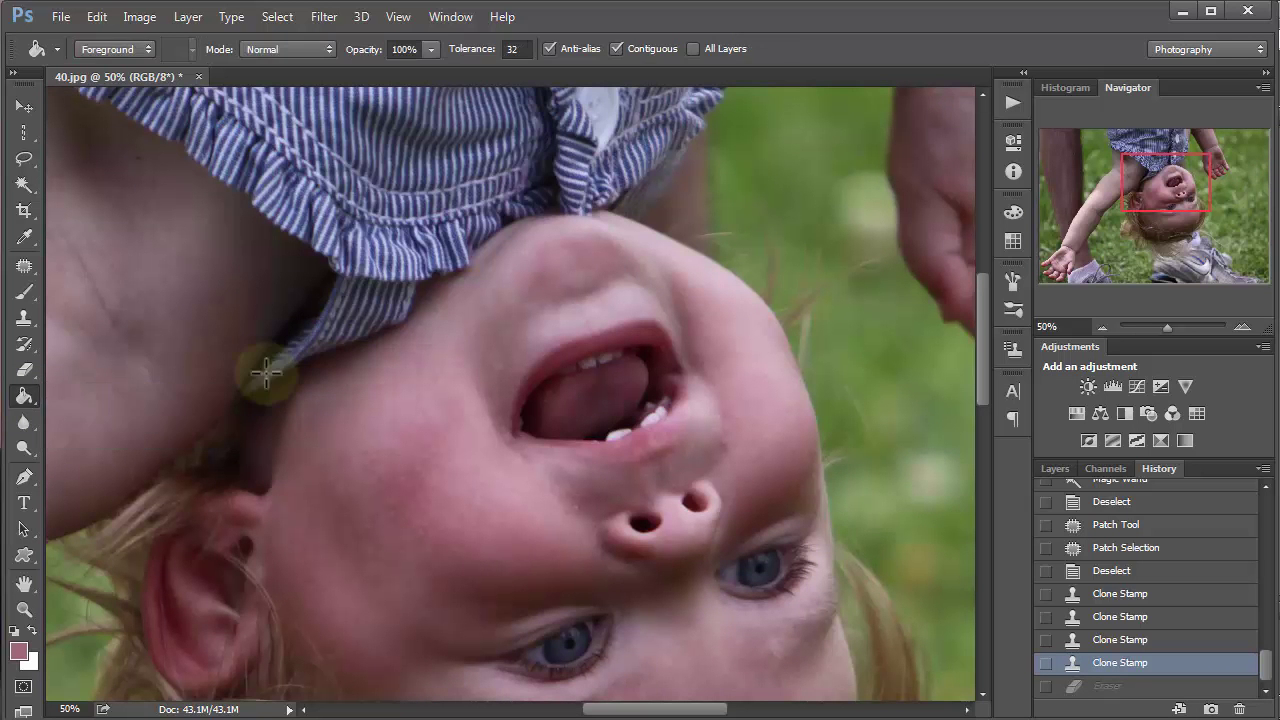
left_click(330, 355)
left_click(594, 428)
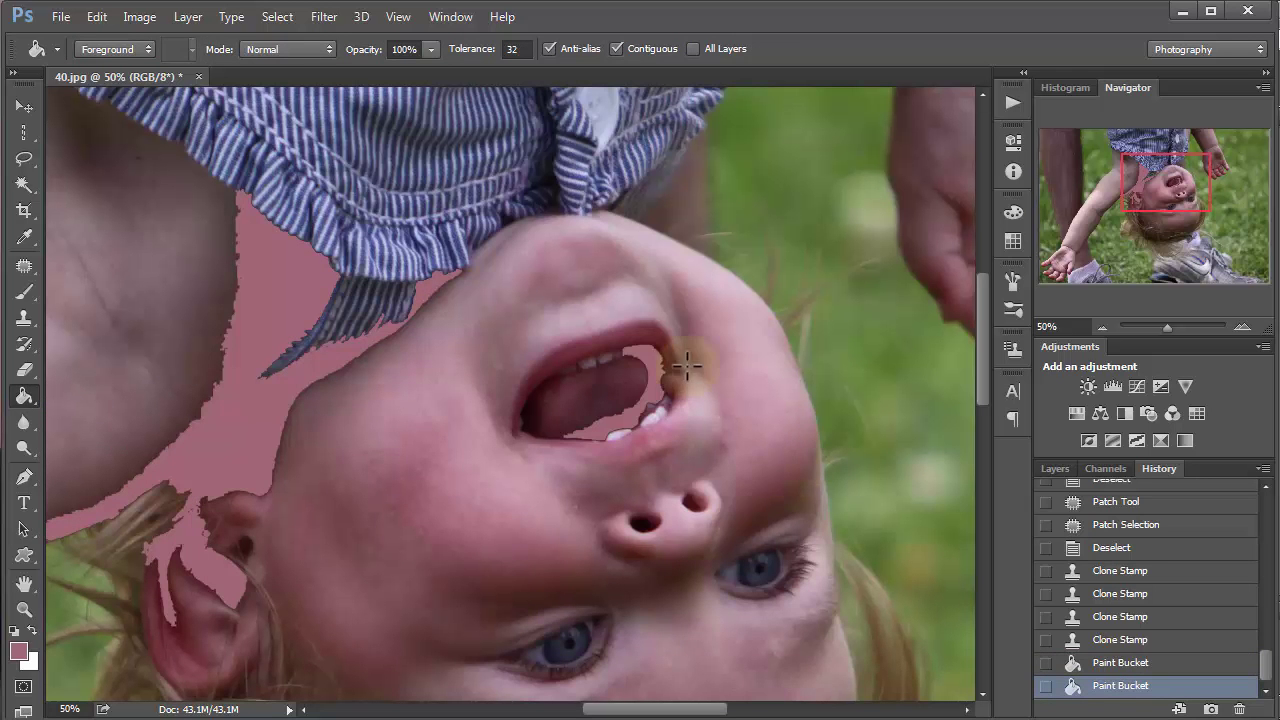
left_click(677, 357)
left_click(758, 460)
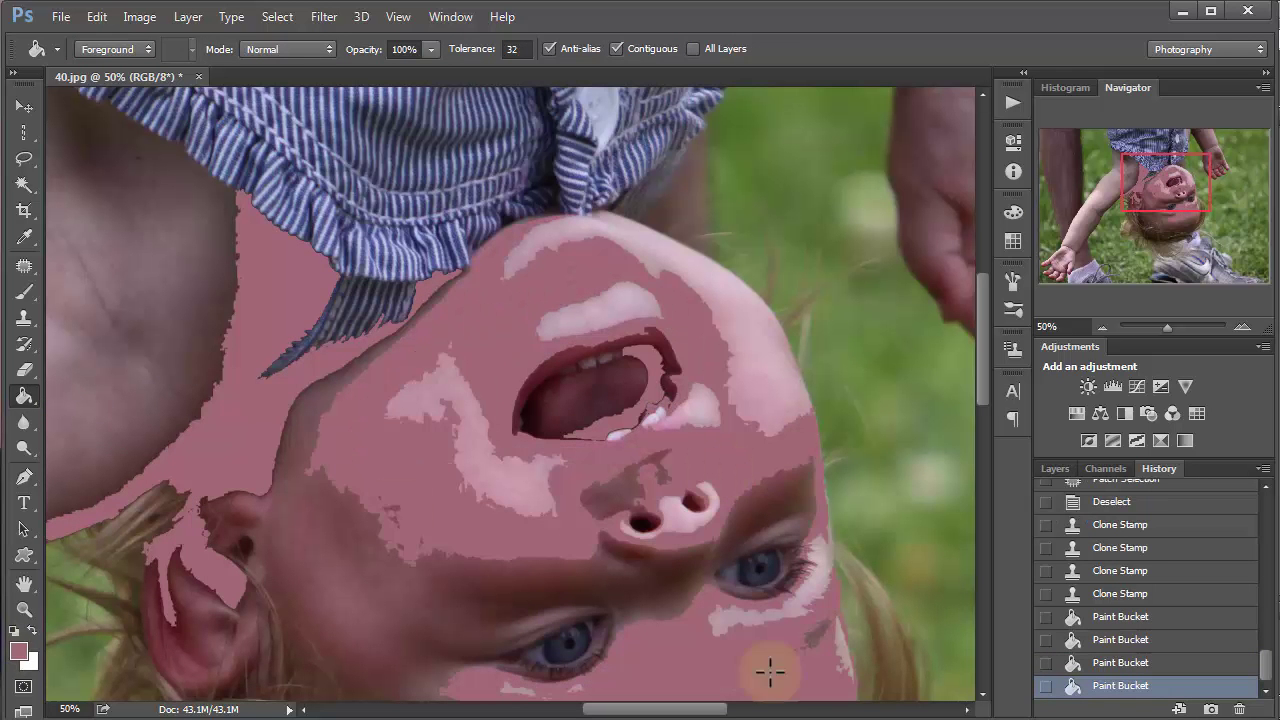
left_click(1119, 594)
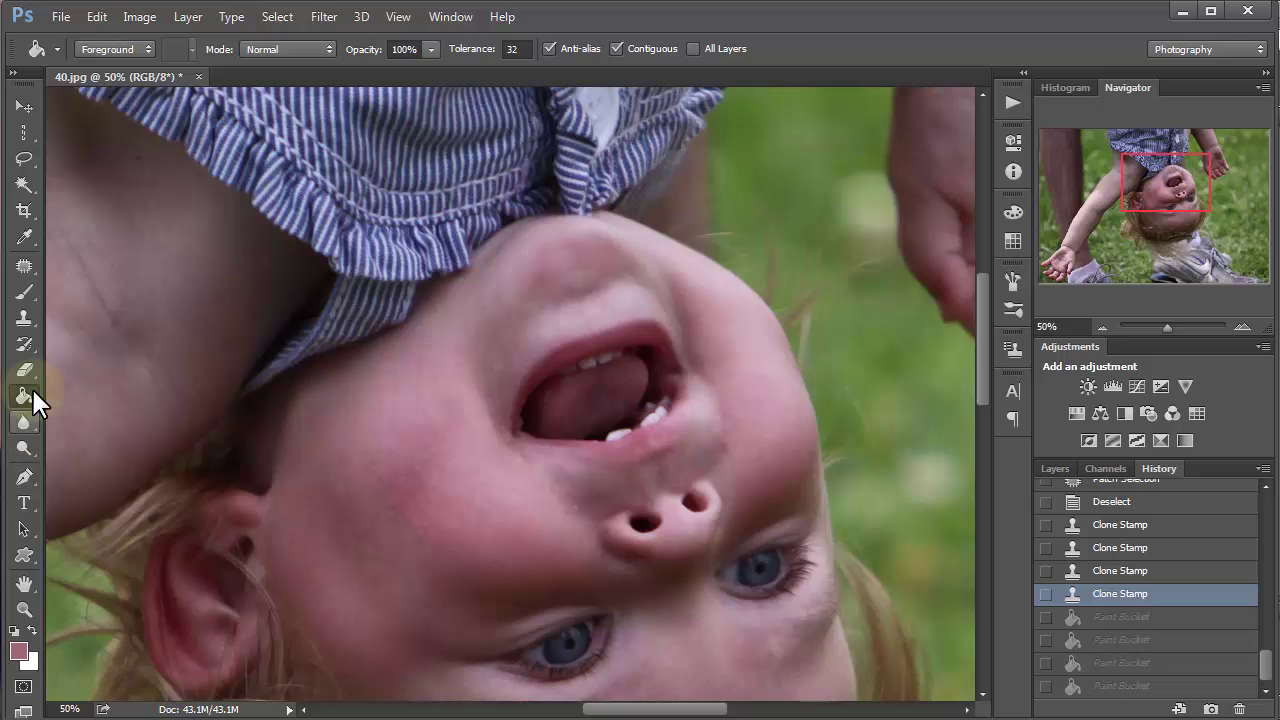
mouse_move(24, 396)
left_mouse_down()
mouse_move(35, 392)
mouse_move(41, 433)
mouse_move(23, 428)
mouse_move(107, 459)
mouse_move(186, 466)
mouse_move(108, 405)
mouse_move(175, 416)
left_mouse_up()
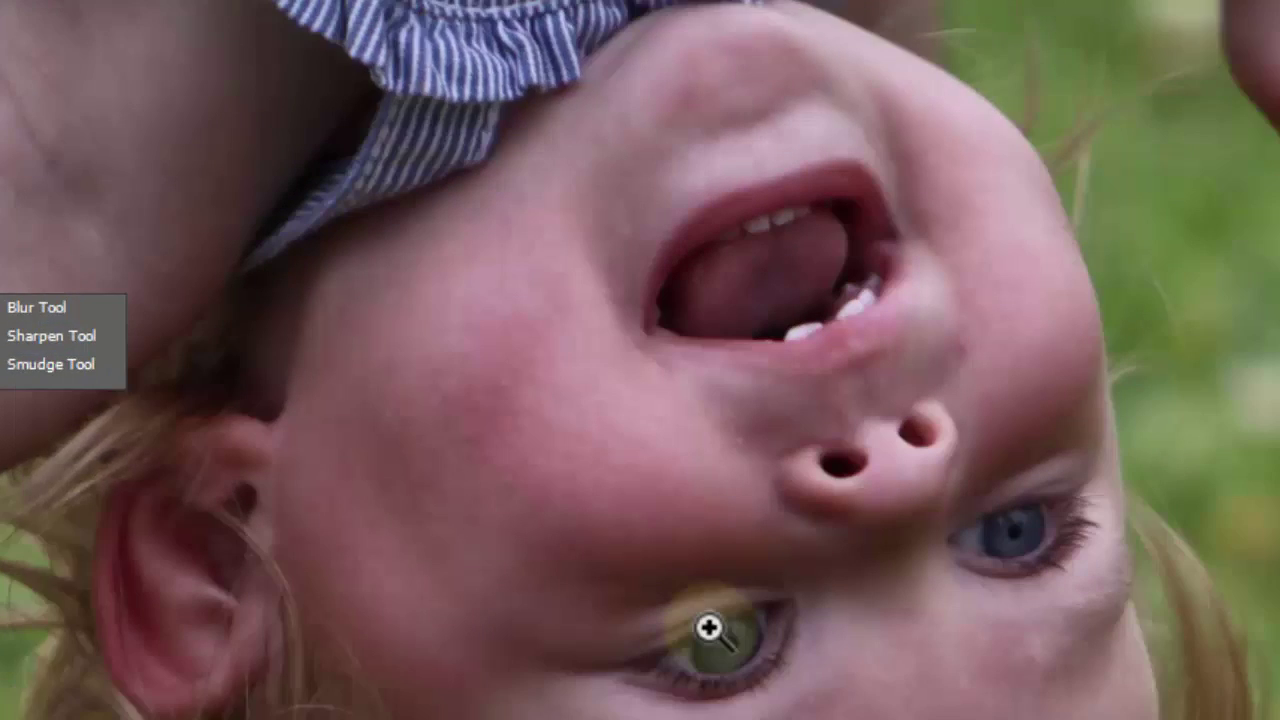
Zoom in and pan until the child's lower eye fills the view.
left_click(708, 627)
left_click(728, 645)
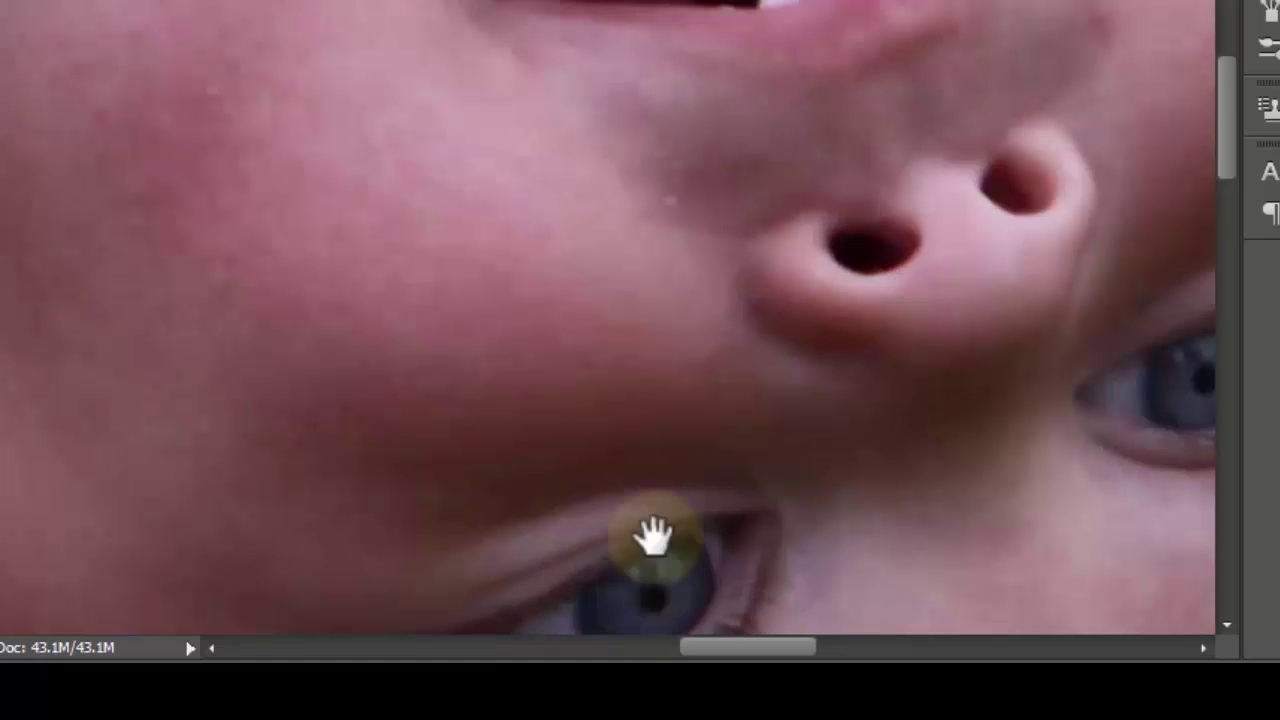
left_click_drag(652, 537, 606, 183)
key("z")
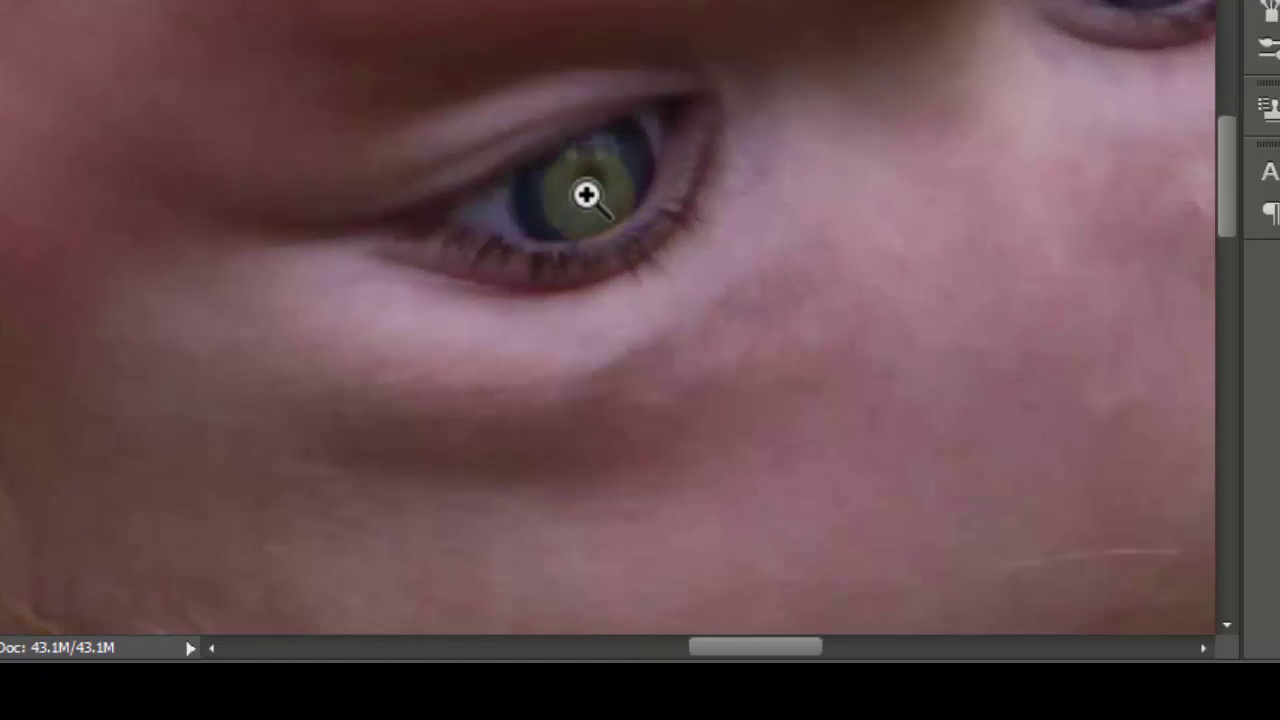
left_click(586, 195)
Soften the lower eye's iris and pupil with two Blur Tool strokes at size 50.
key("r")
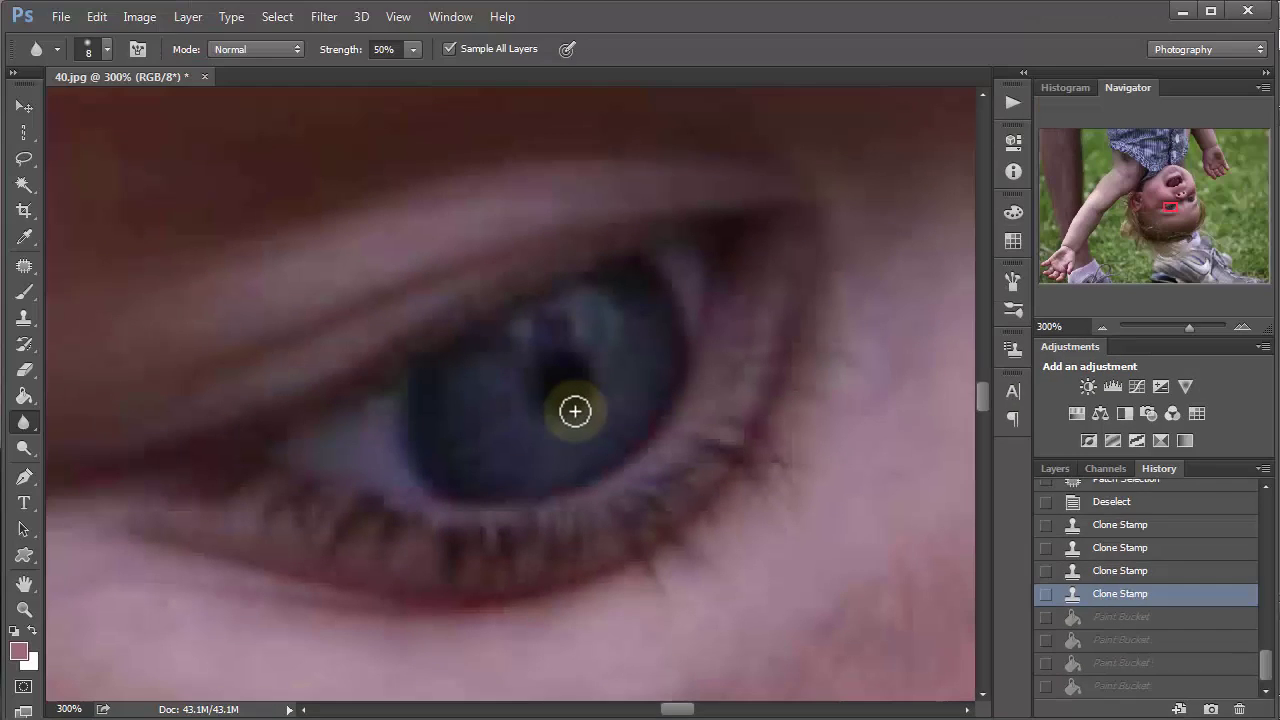
key("bracketright")
key("bracketright")
key("bracketright")
key("bracketright")
key("bracketright")
key("bracketright")
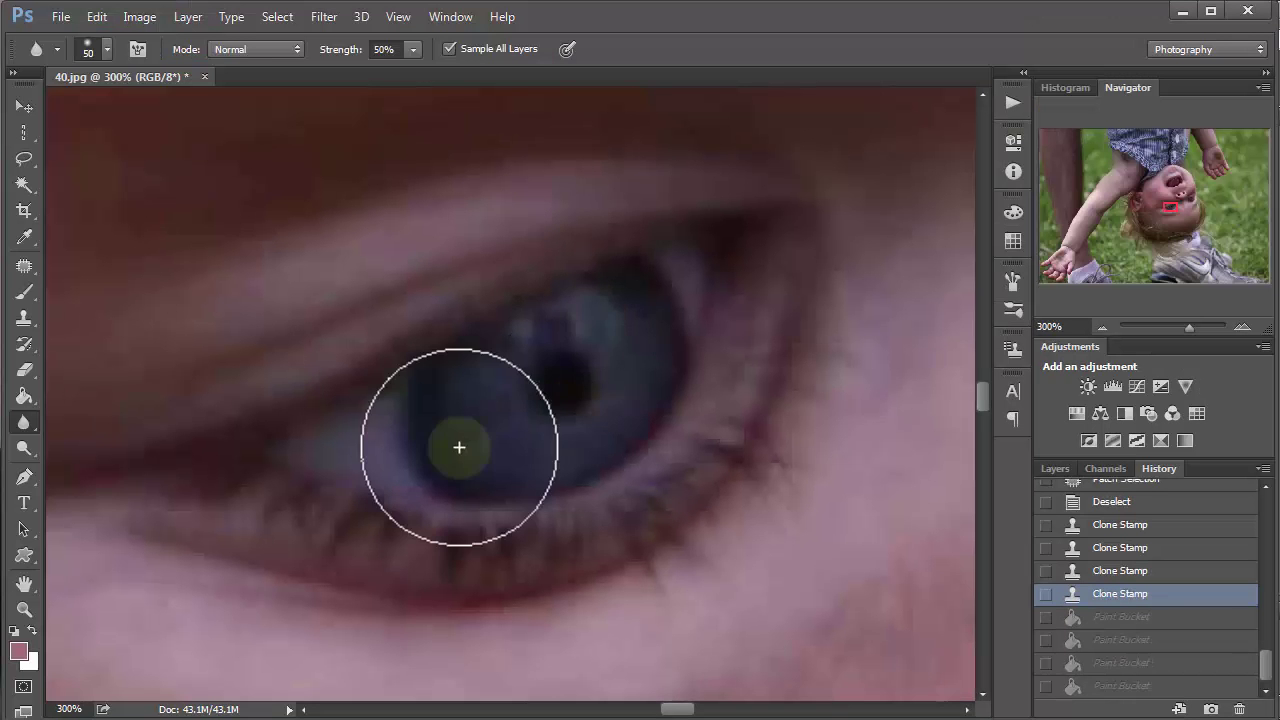
mouse_move(459, 447)
left_mouse_down()
mouse_move(563, 346)
mouse_move(534, 337)
mouse_move(600, 437)
left_mouse_up()
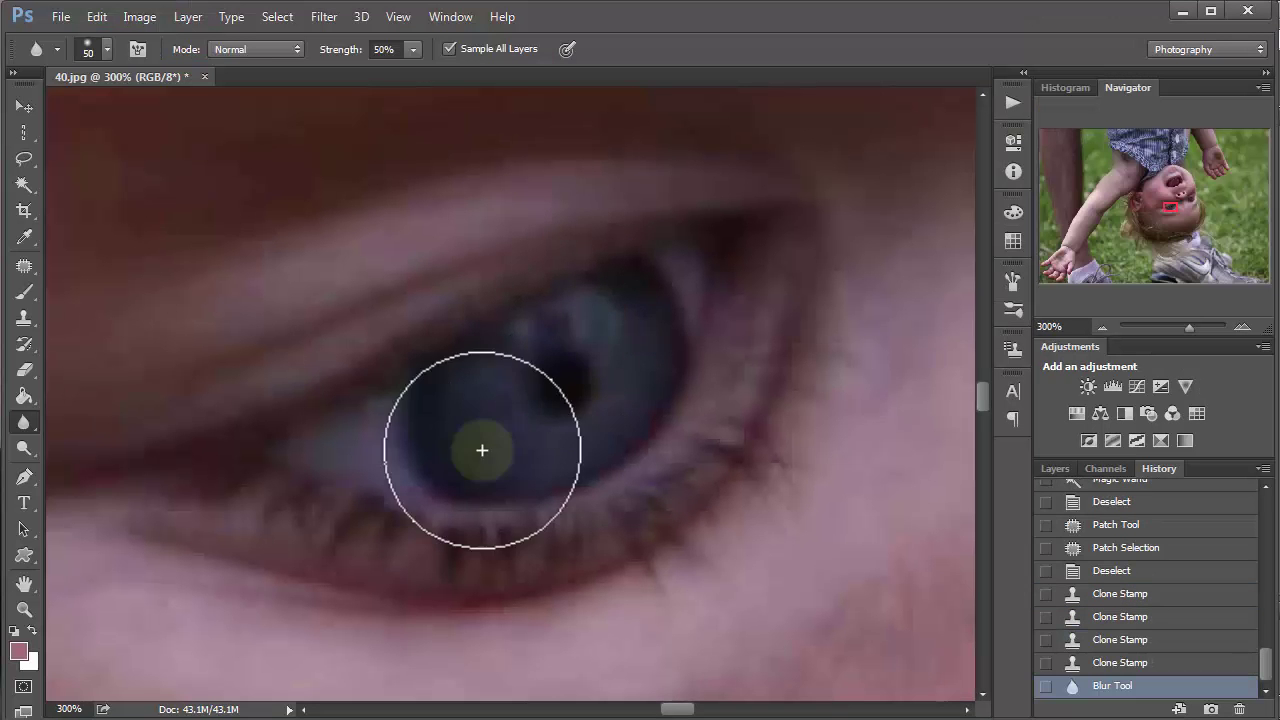
mouse_move(482, 450)
left_mouse_down()
mouse_move(518, 397)
mouse_move(601, 327)
mouse_move(569, 309)
left_mouse_up()
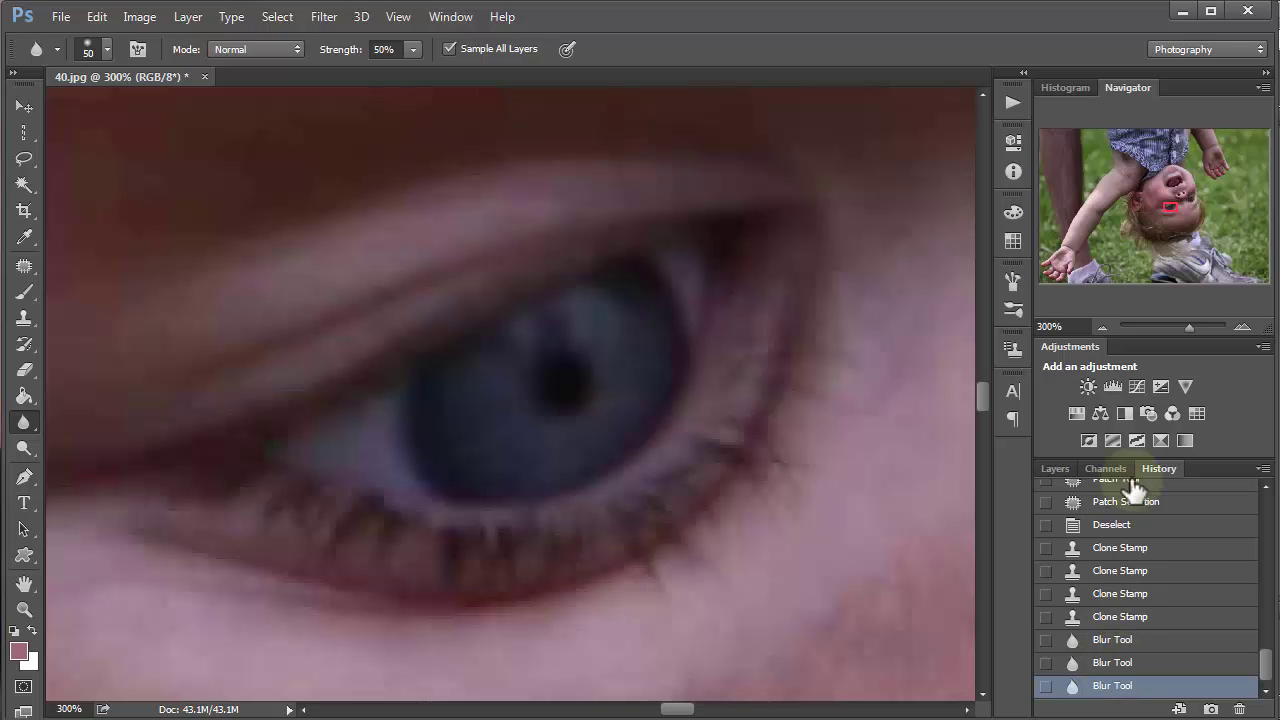
Compare before and after the blur in History, ending on the unblurred Clone Stamp state.
left_click(1110, 618)
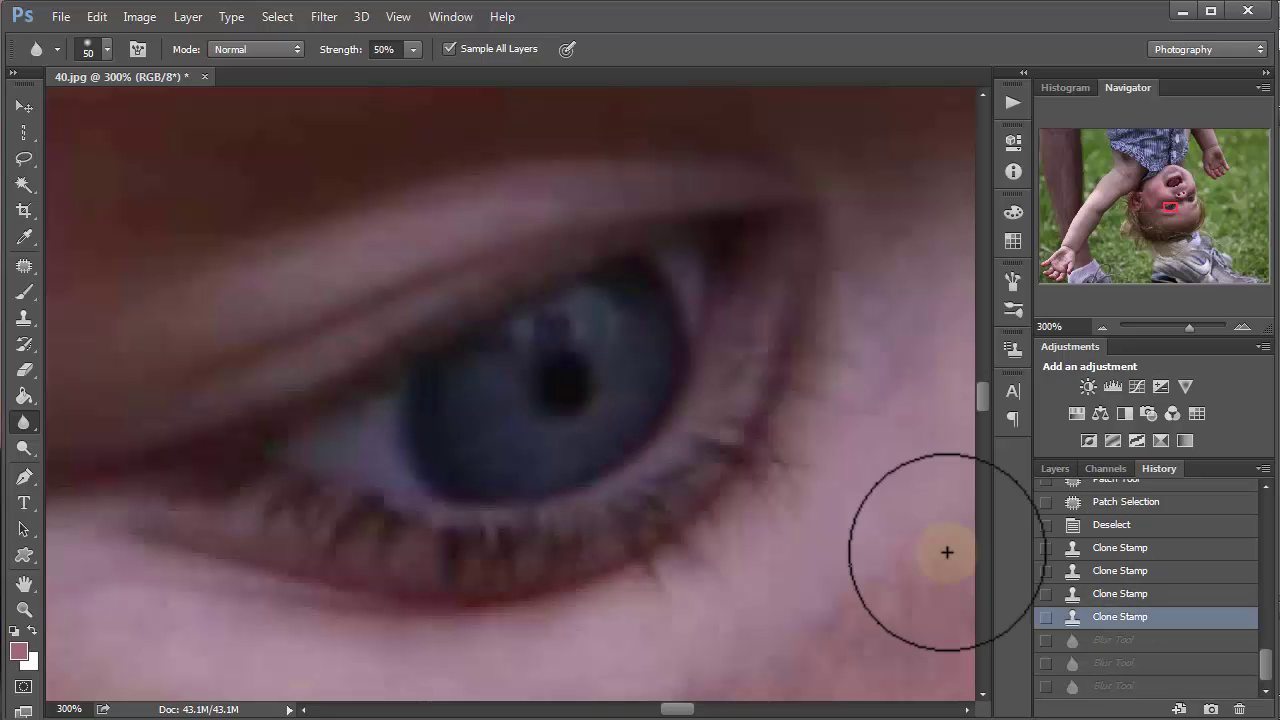
left_click(1125, 688)
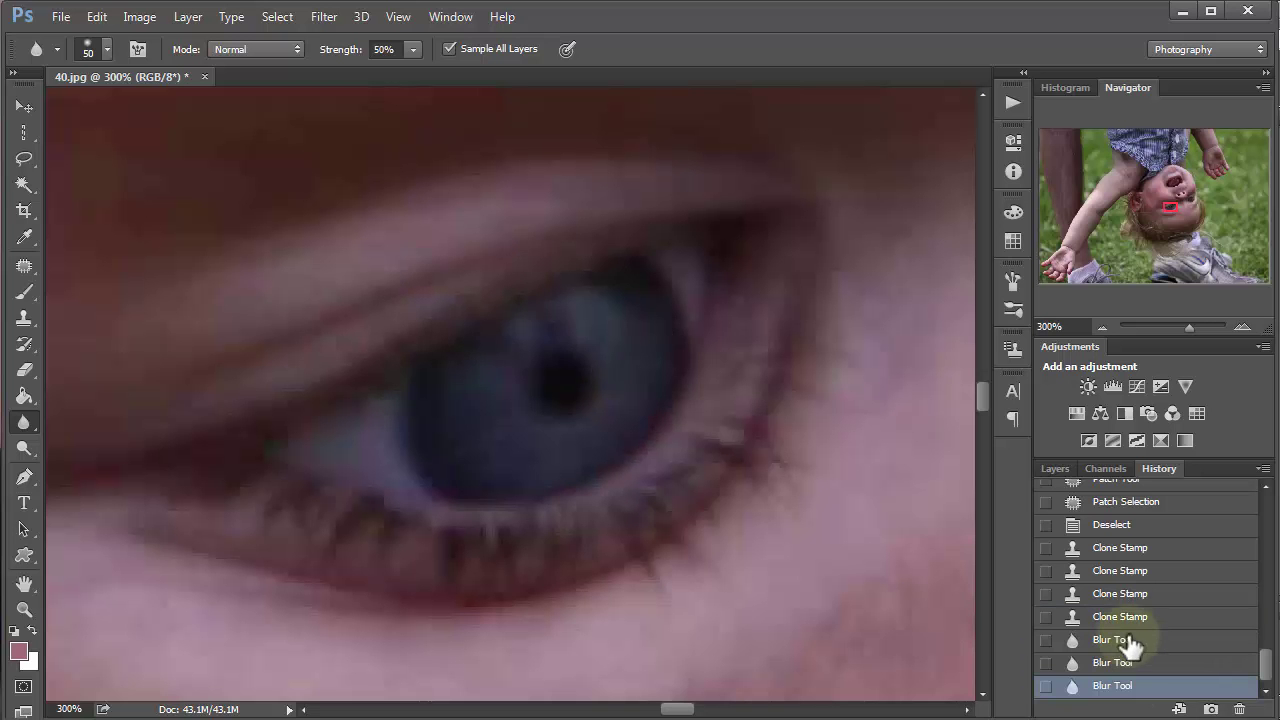
left_click(1128, 618)
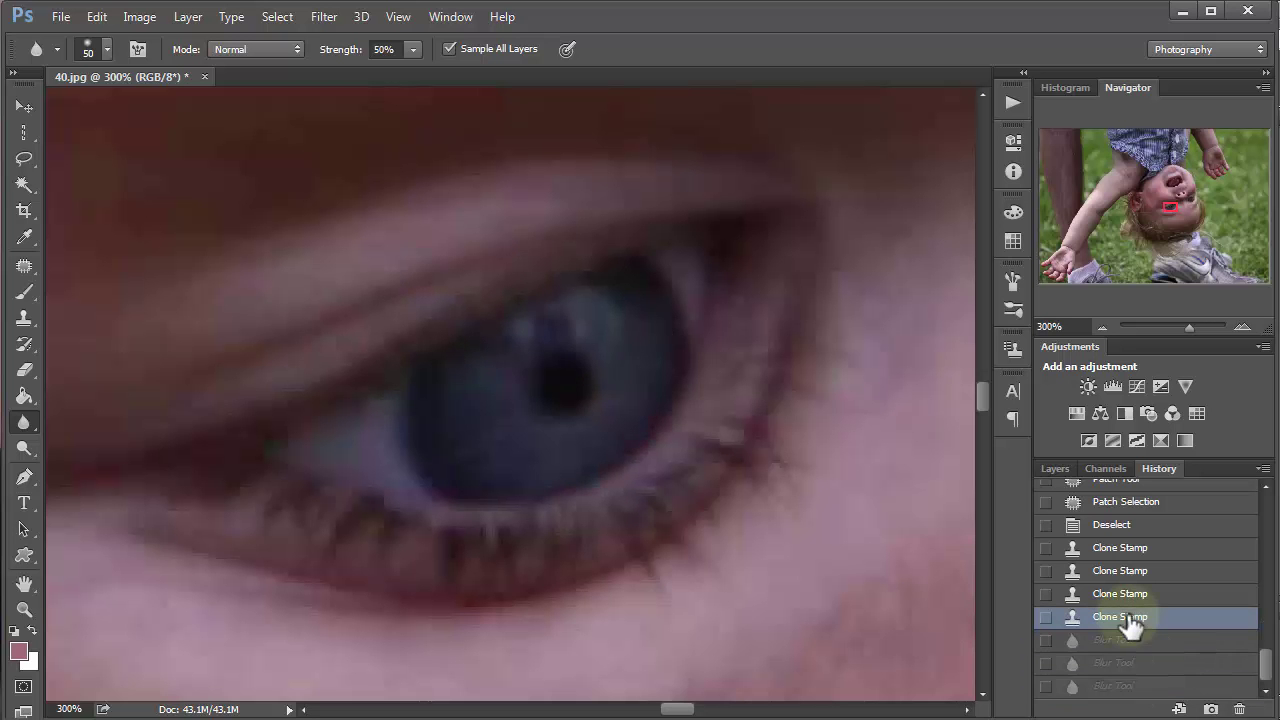
left_click(1118, 688)
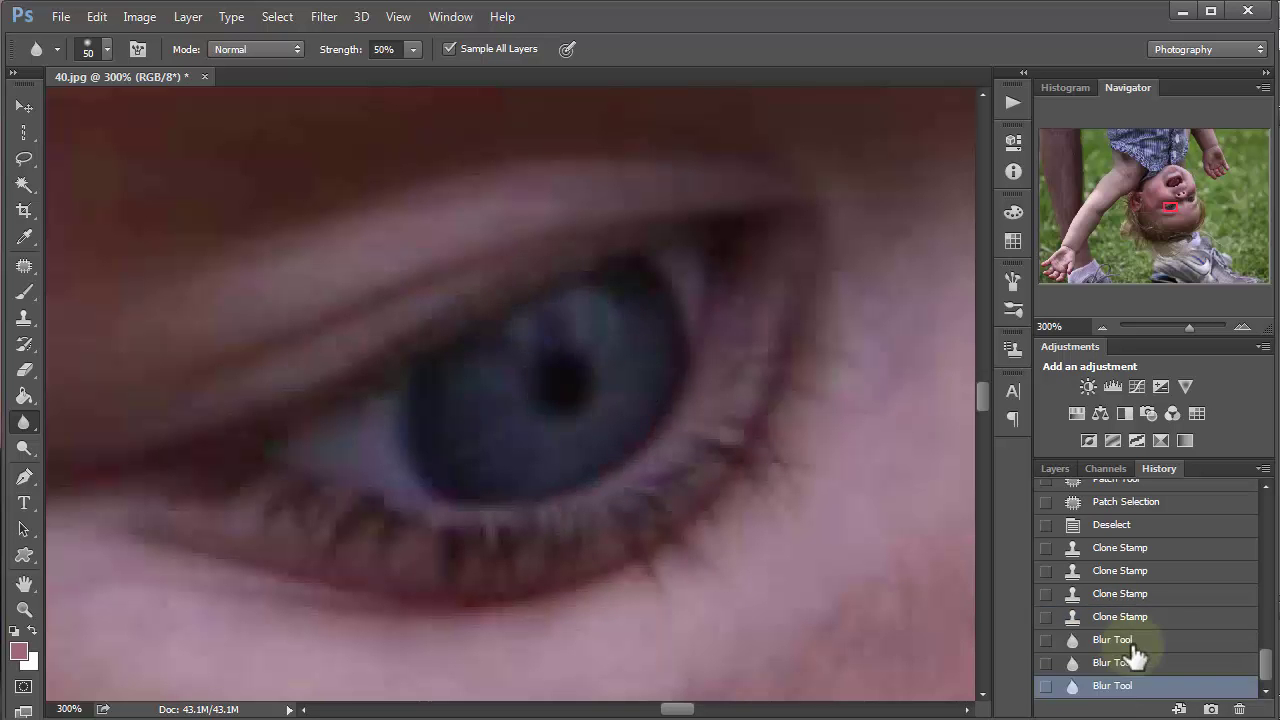
left_click(1140, 620)
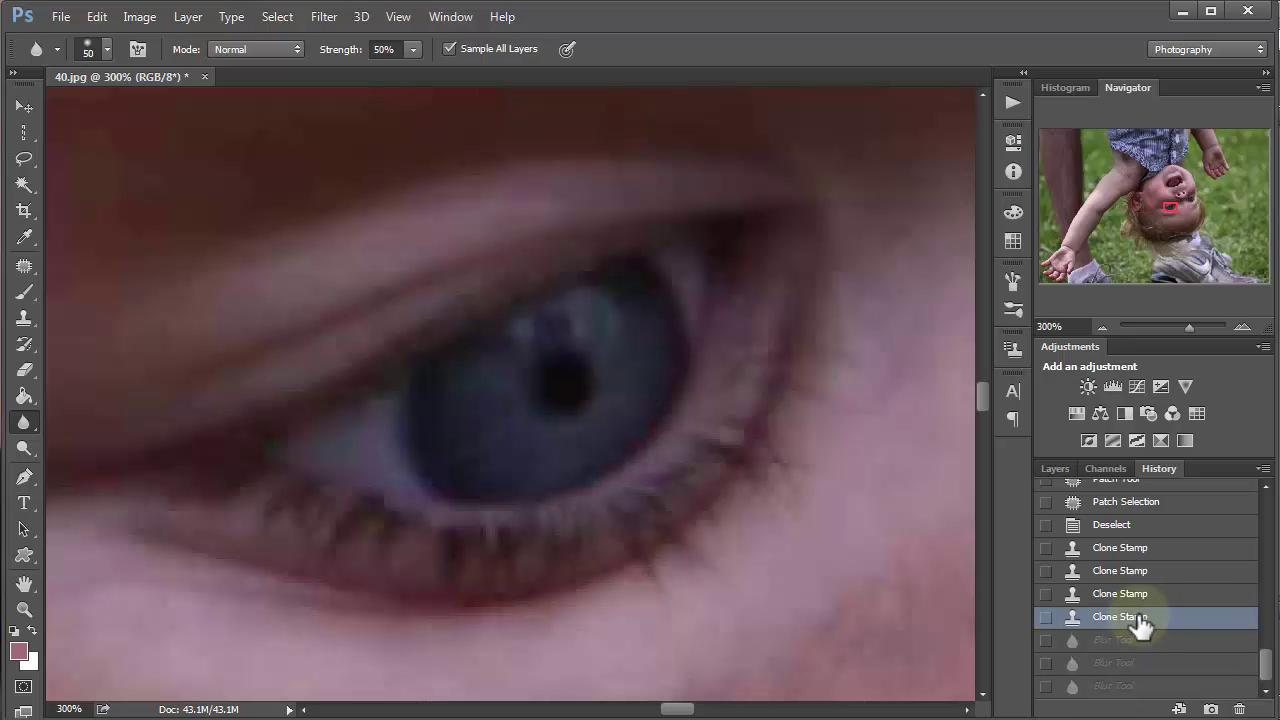
right_click(24, 428)
left_click(132, 435)
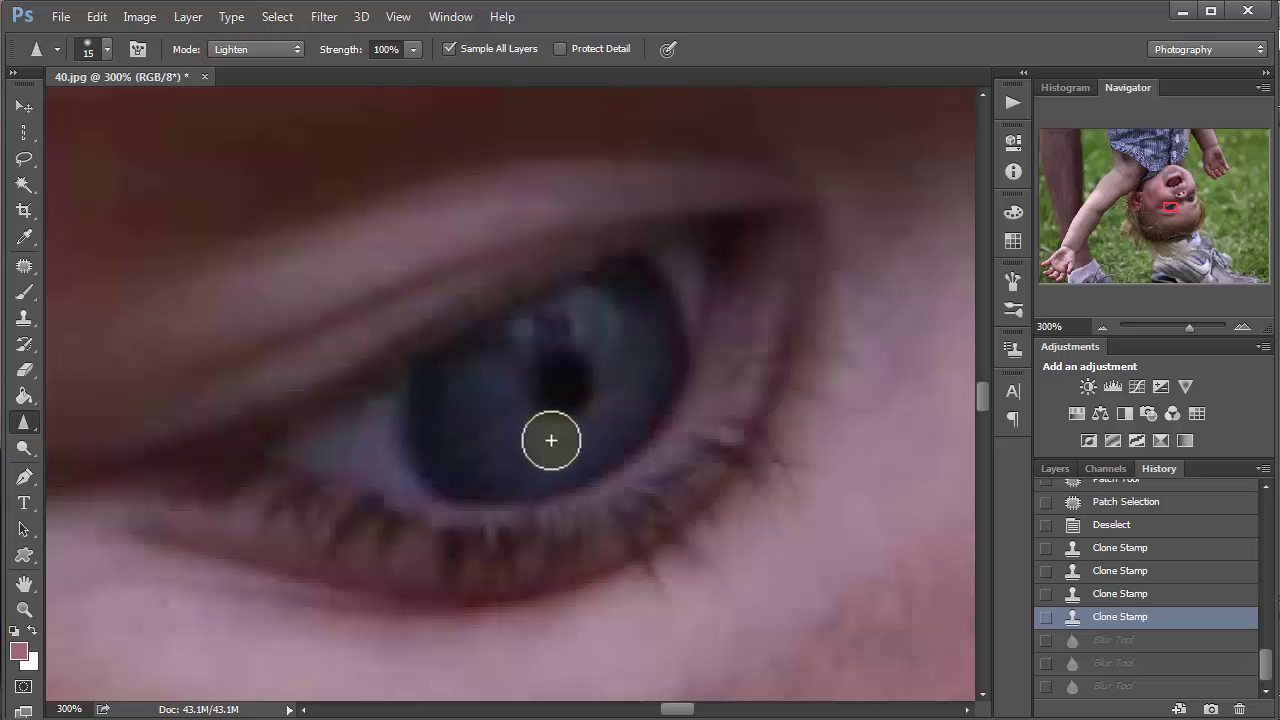
key("bracketright")
key("bracketright")
key("bracketright")
key("bracketright")
key("bracketright")
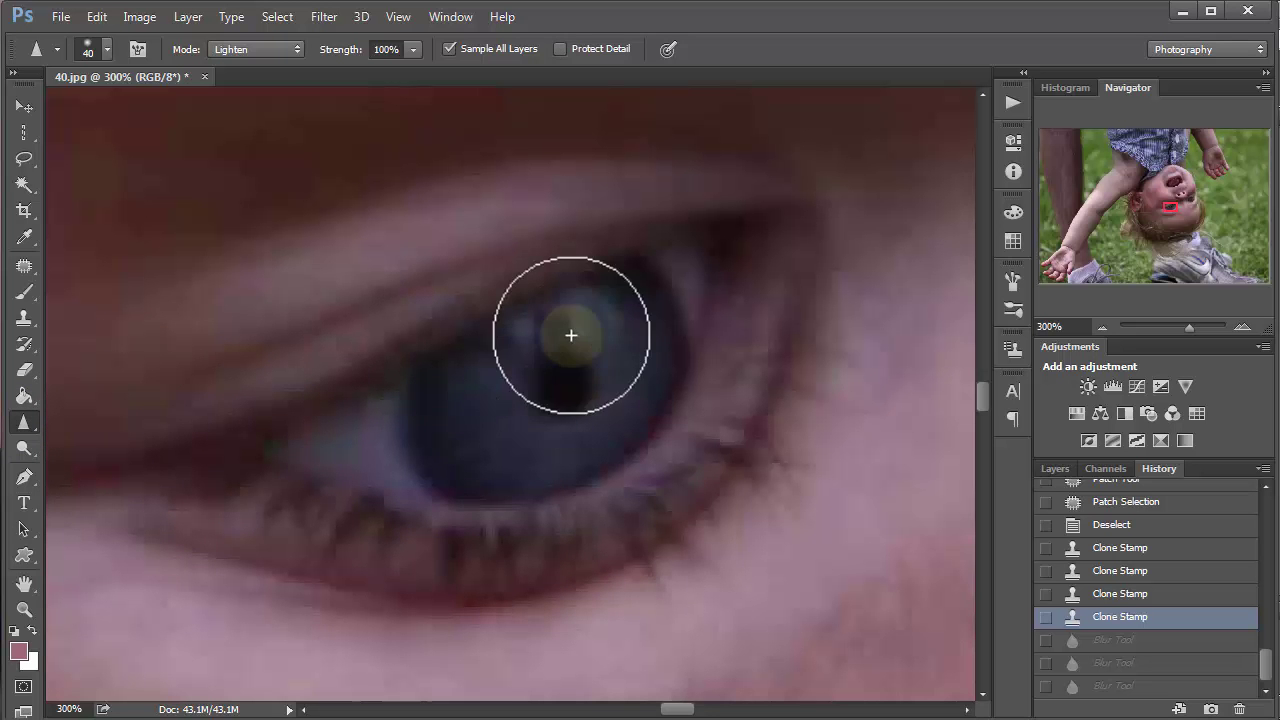
mouse_move(571, 335)
left_mouse_down()
mouse_move(431, 421)
mouse_move(563, 348)
mouse_move(643, 340)
left_mouse_up()
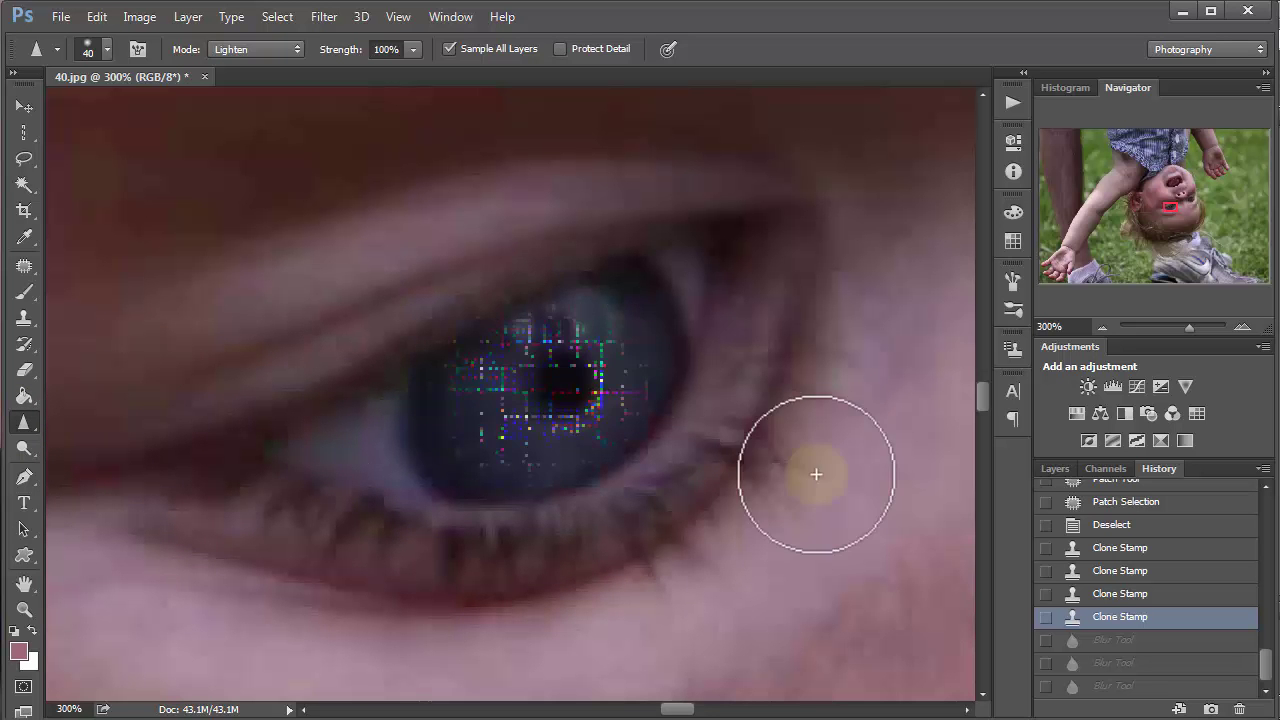
left_click_drag(816, 474, 900, 496)
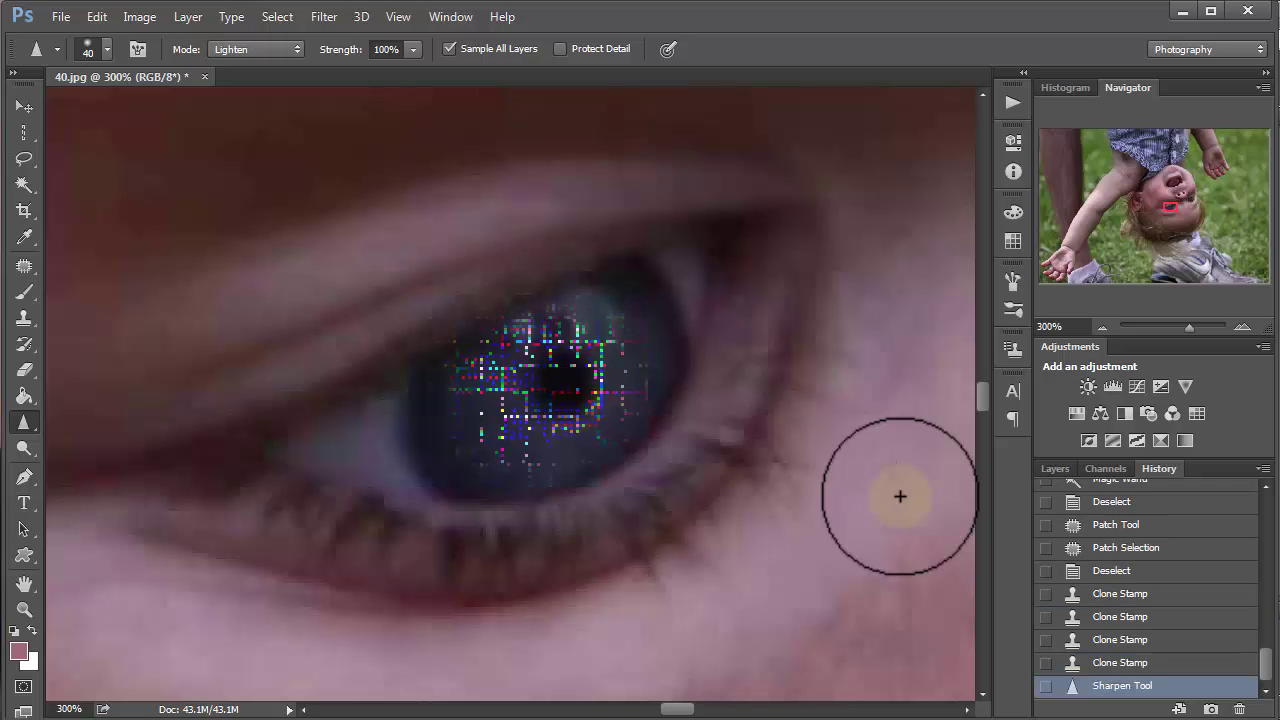
left_click(1138, 663)
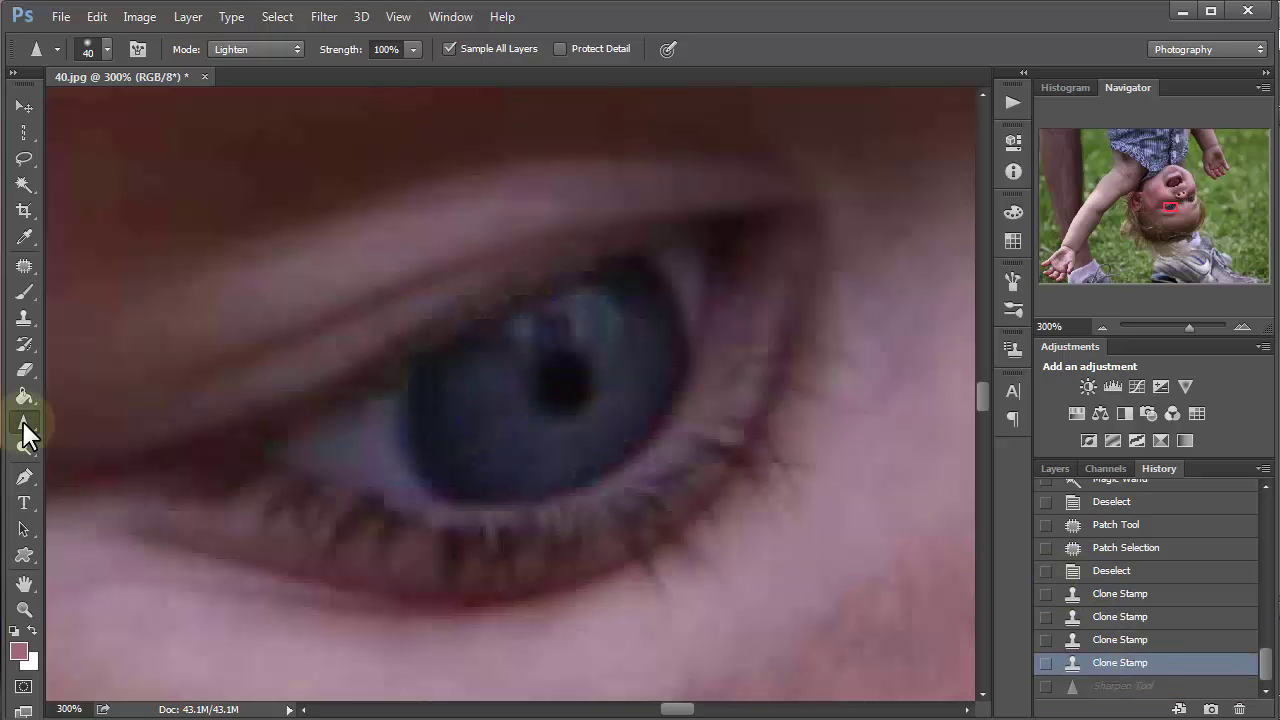
left_click_drag(25, 432, 101, 462)
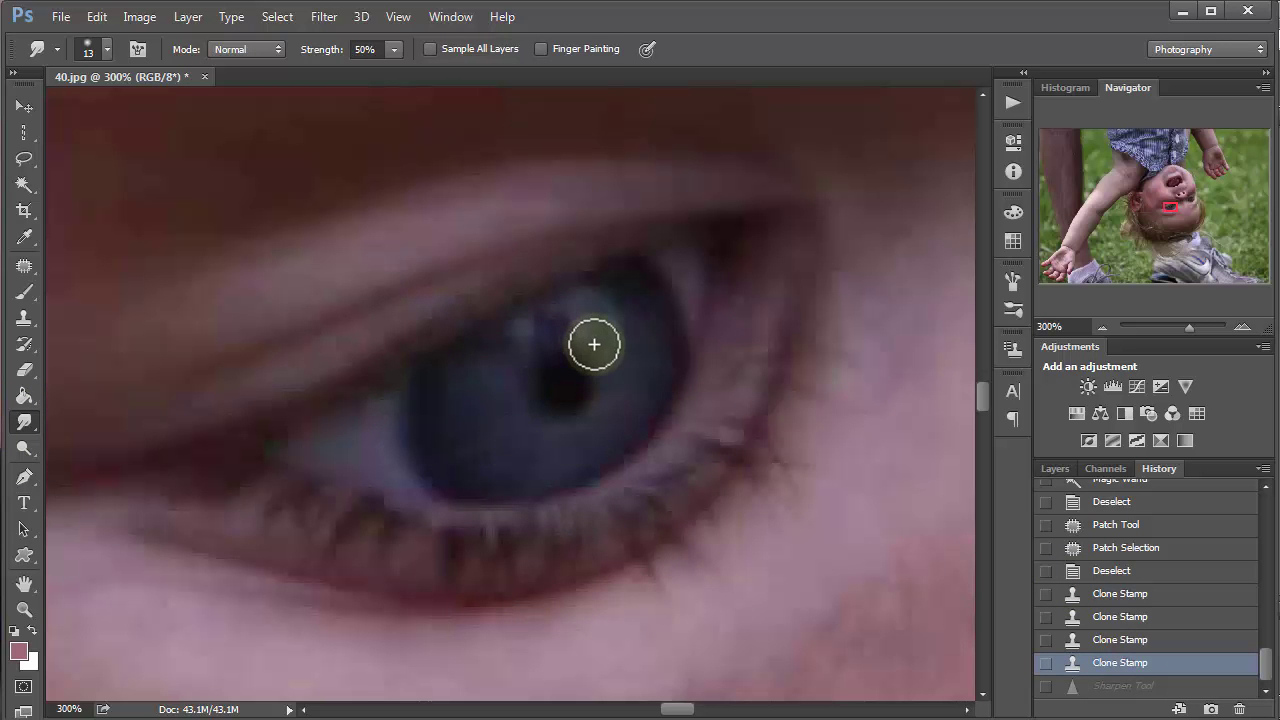
key("bracketright")
key("bracketright")
key("bracketright")
key("bracketright")
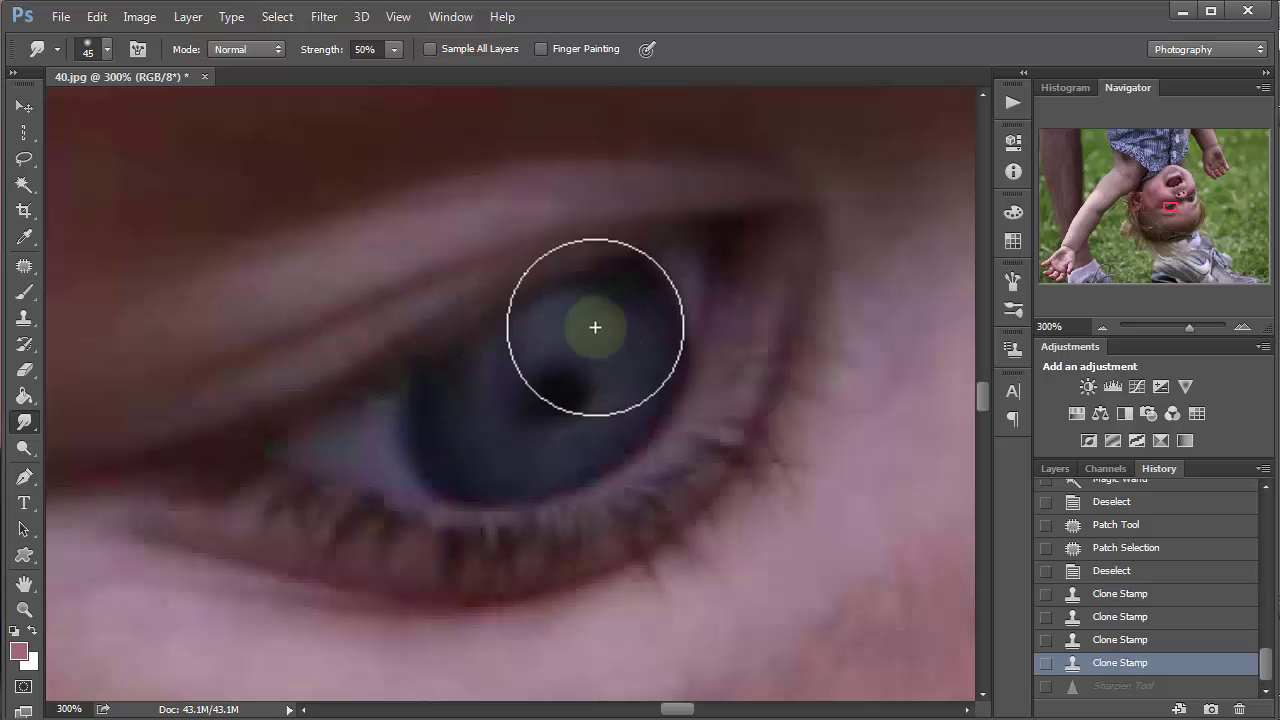
mouse_move(571, 334)
left_mouse_down()
mouse_move(672, 426)
mouse_move(506, 439)
mouse_move(936, 524)
mouse_move(734, 341)
mouse_move(744, 459)
mouse_move(409, 583)
mouse_move(226, 507)
mouse_move(797, 491)
mouse_move(718, 248)
mouse_move(172, 445)
mouse_move(584, 210)
mouse_move(890, 290)
left_mouse_up()
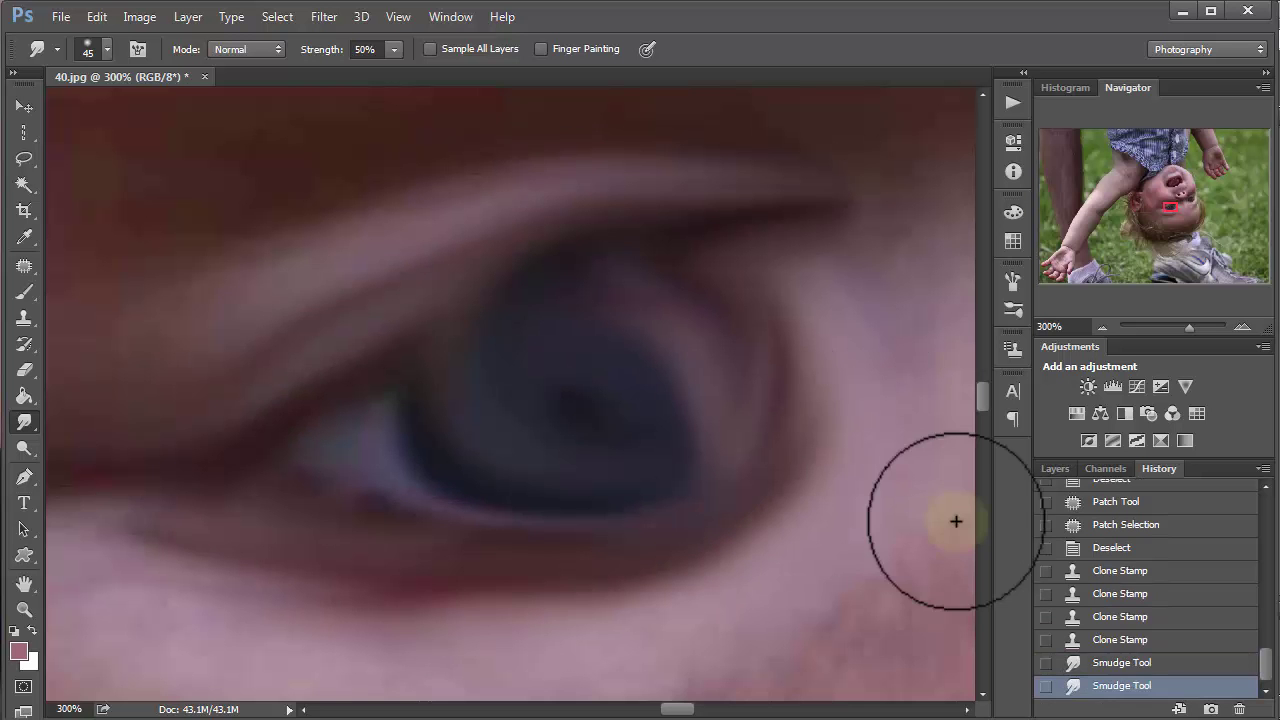
left_click(1142, 642)
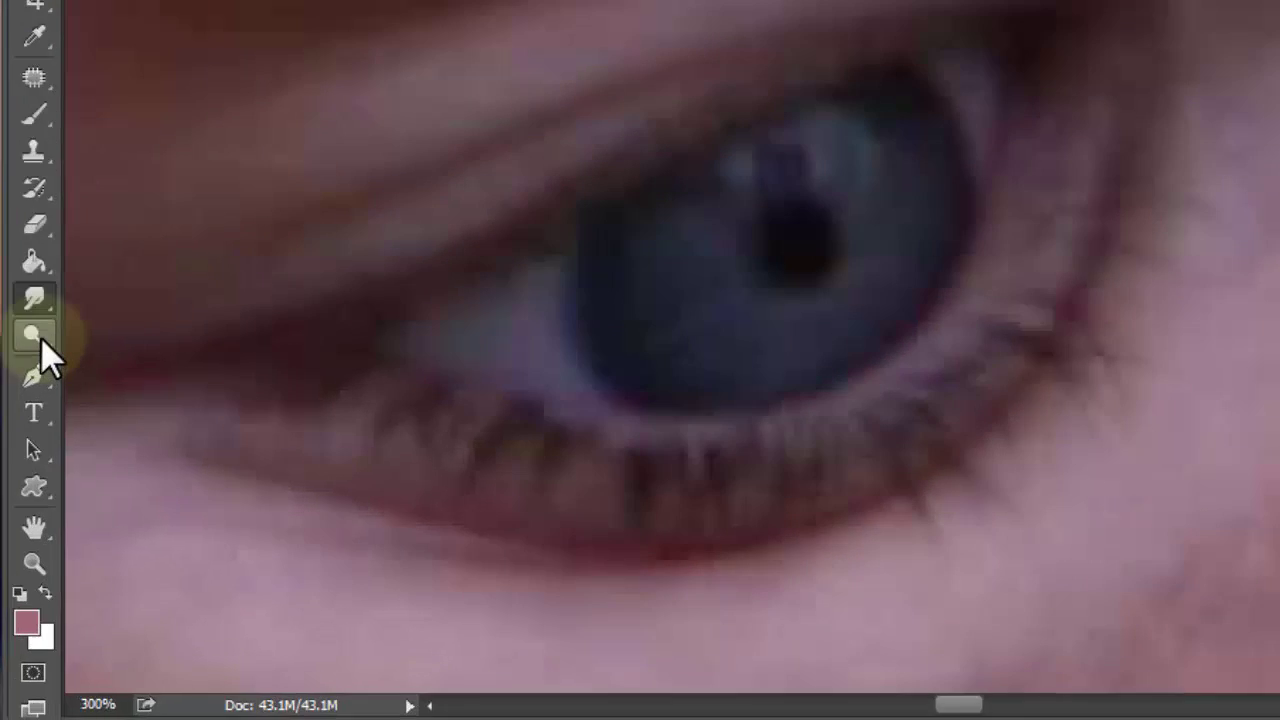
right_click(24, 449)
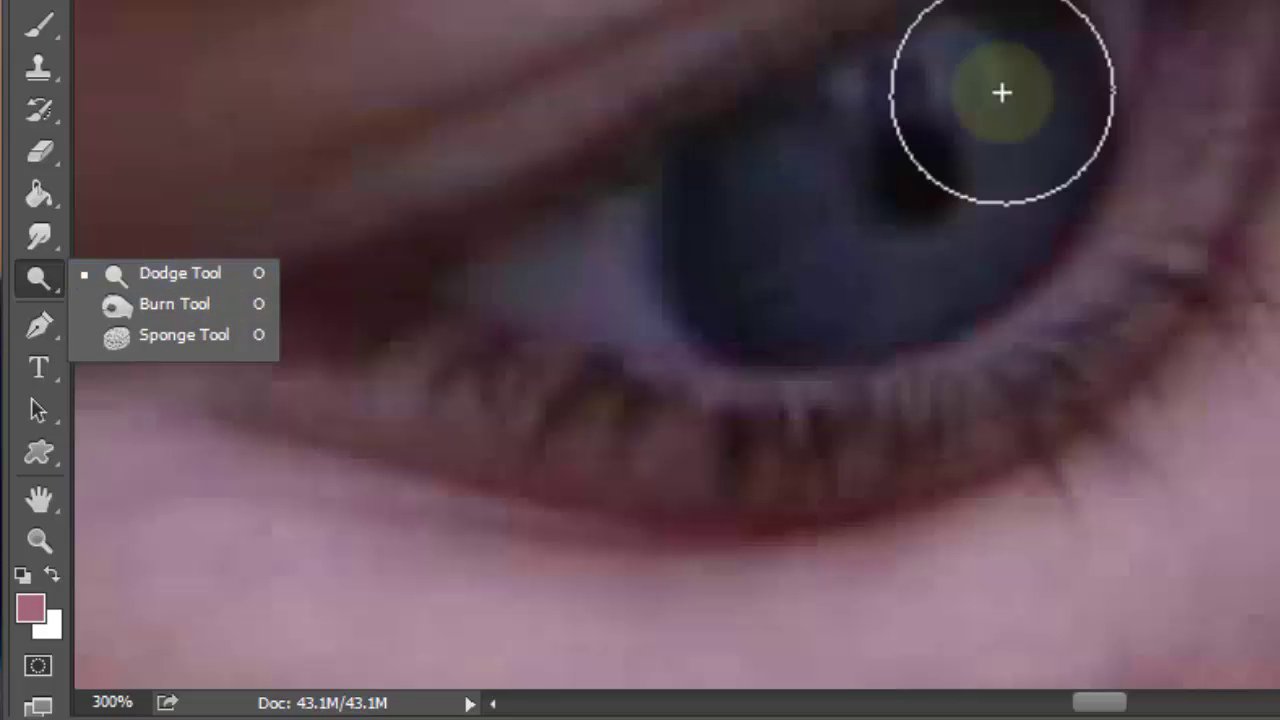
mouse_move(808, 129)
left_mouse_down()
mouse_move(1112, 46)
mouse_move(971, 256)
mouse_move(705, 249)
mouse_move(981, 2)
mouse_move(864, 248)
mouse_move(1172, 315)
left_mouse_up()
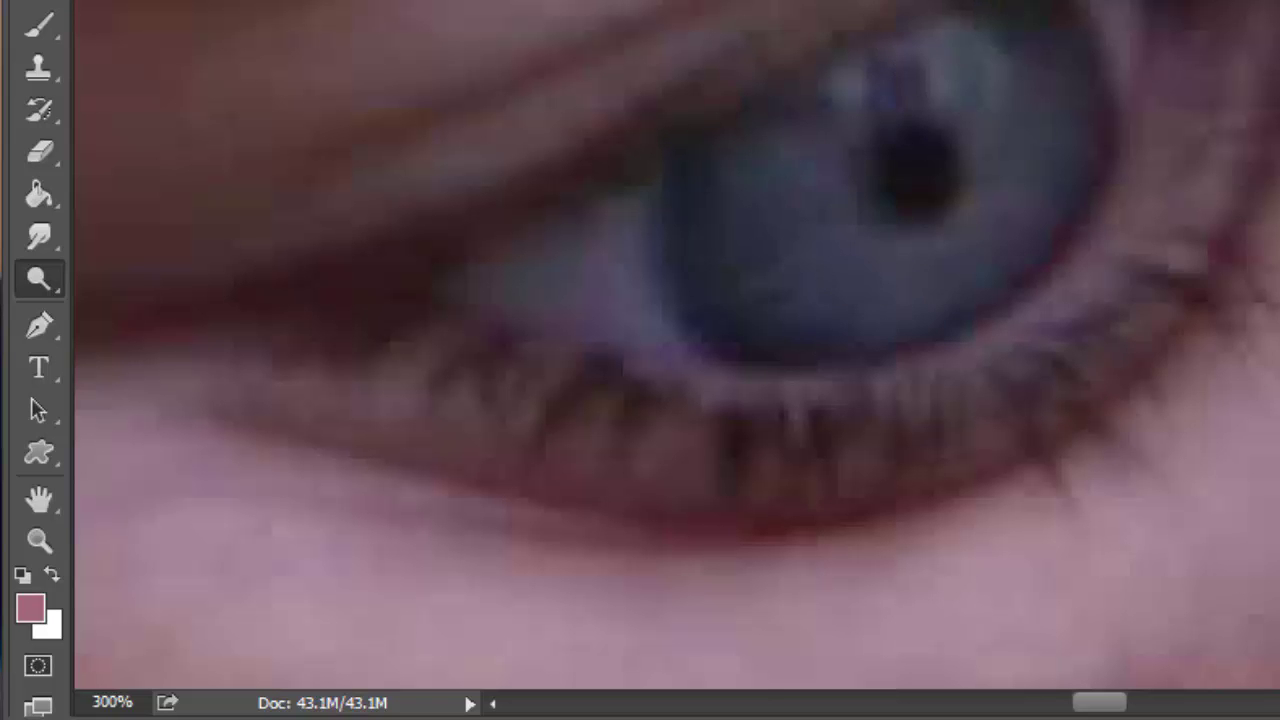
key("ctrl+z")
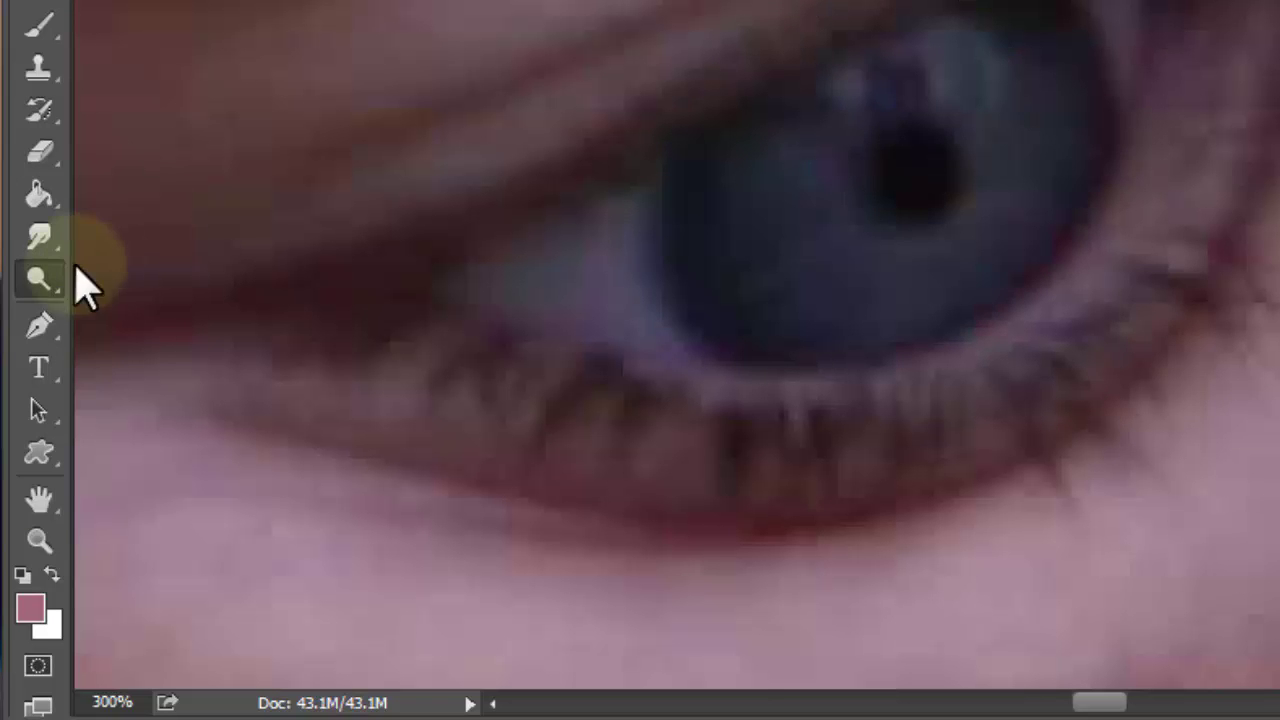
left_click_drag(46, 297, 171, 314)
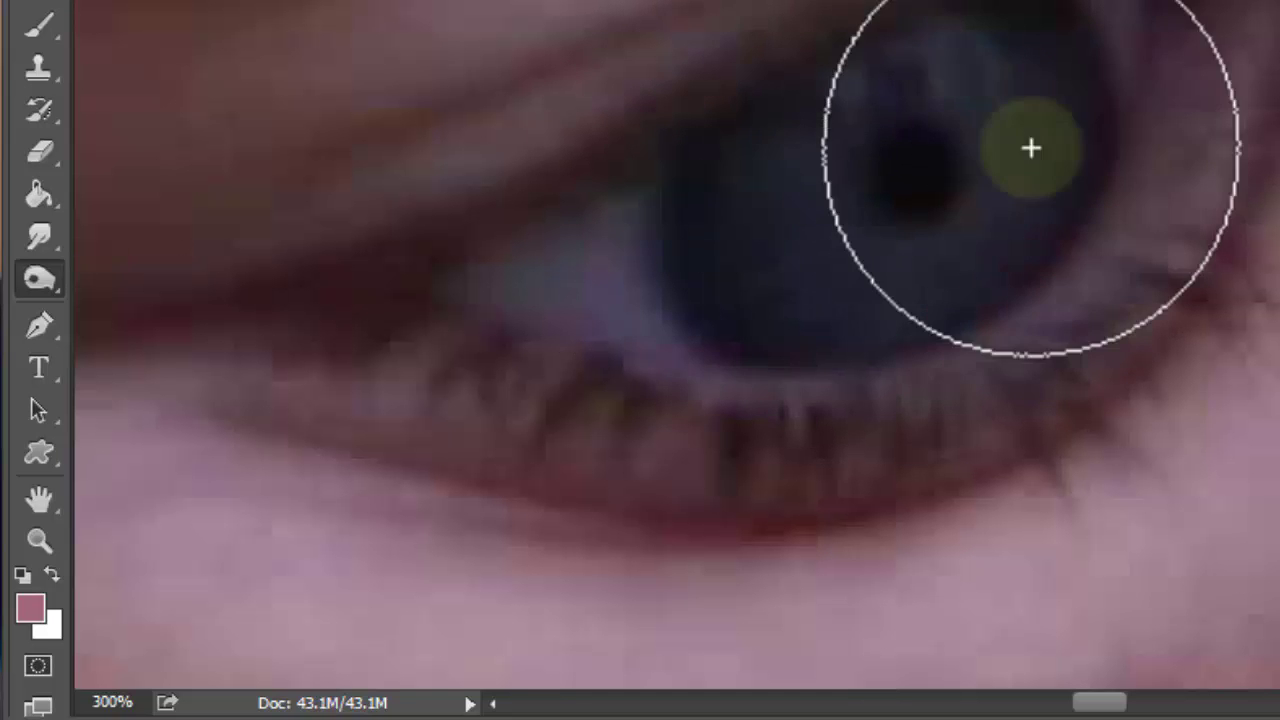
mouse_move(1031, 148)
left_mouse_down()
mouse_move(923, 60)
mouse_move(1097, 83)
mouse_move(1079, 261)
left_mouse_up()
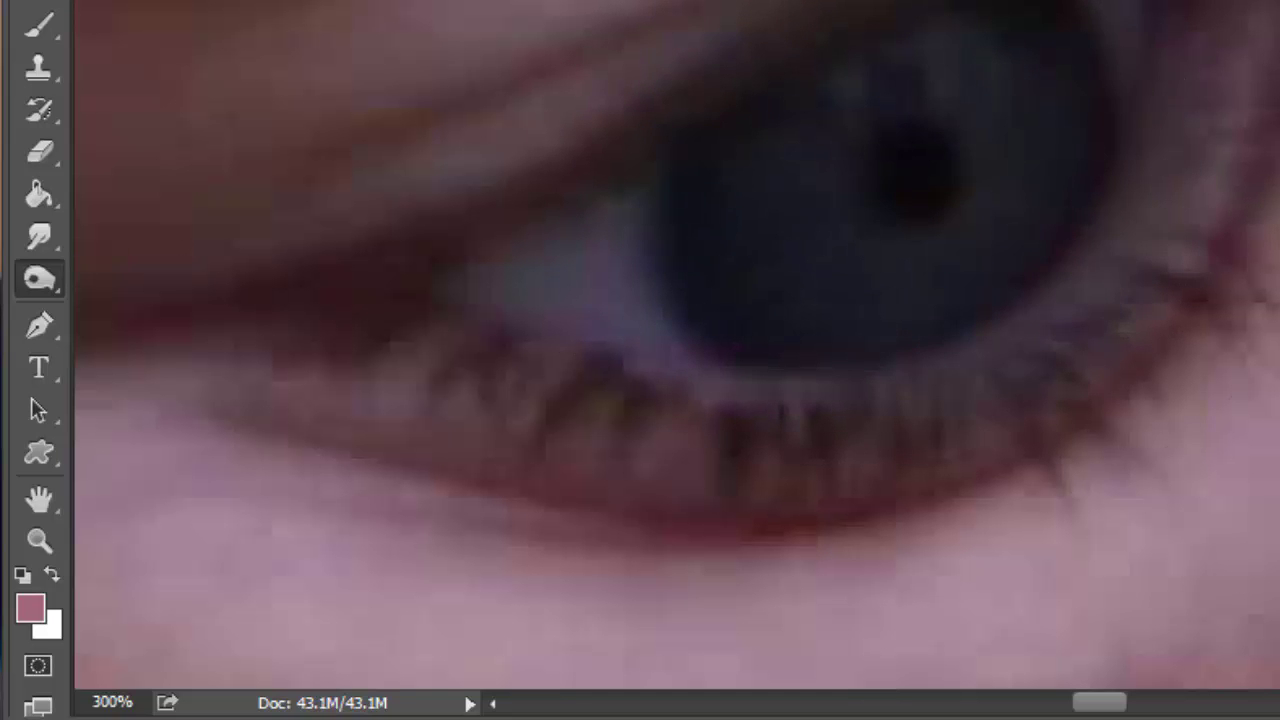
key("ctrl+z")
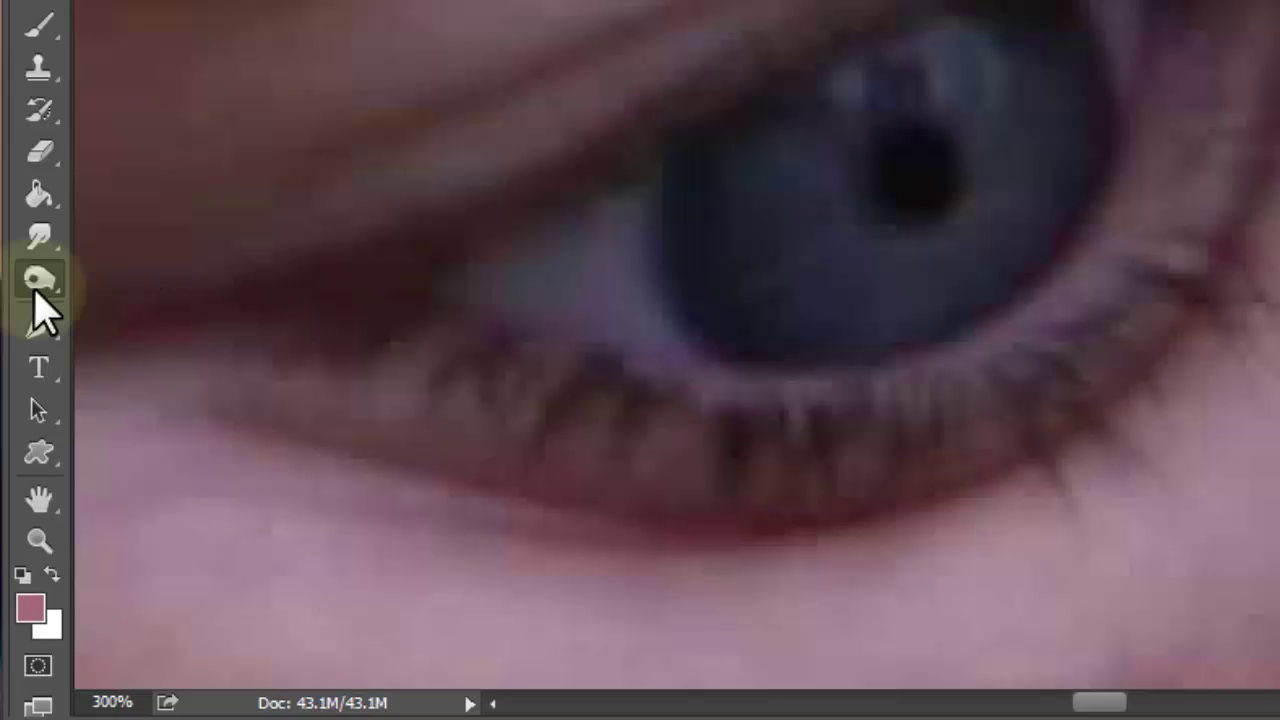
left_click_drag(40, 286, 85, 315)
left_click(195, 337)
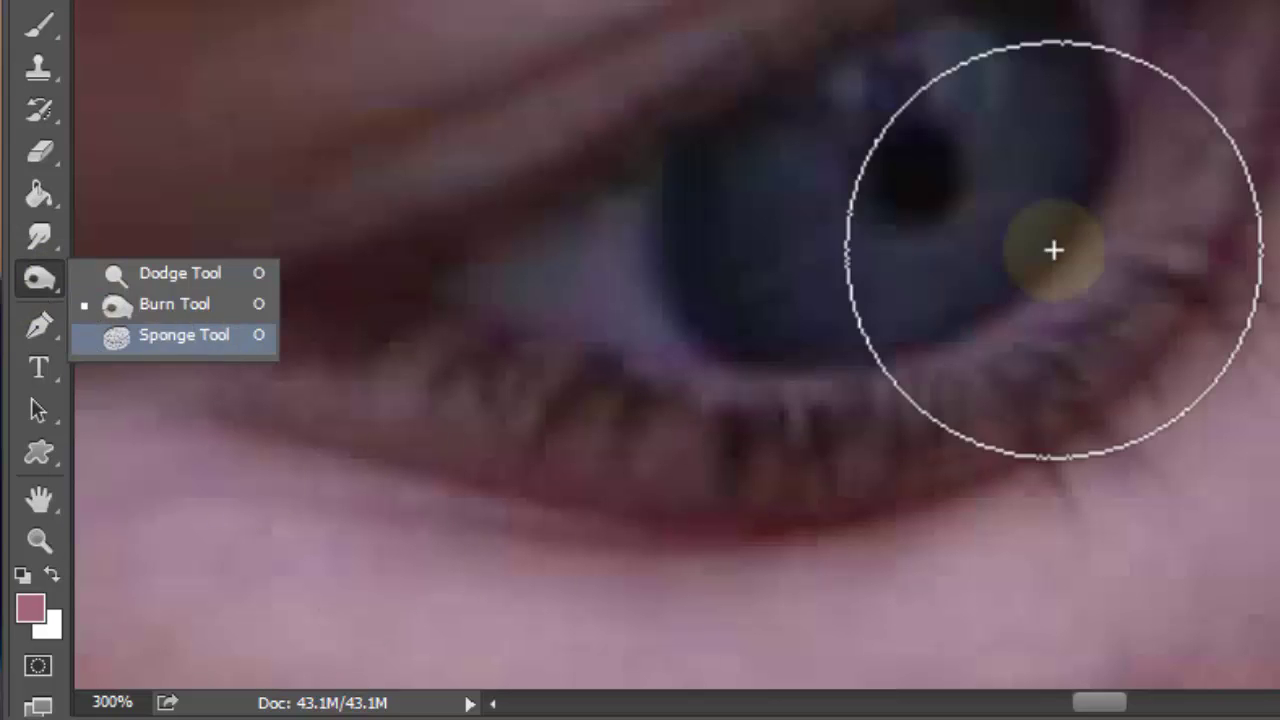
mouse_move(875, 237)
left_mouse_down()
mouse_move(959, 148)
mouse_move(818, 219)
mouse_move(878, 54)
mouse_move(1002, 130)
mouse_move(867, 291)
left_mouse_up()
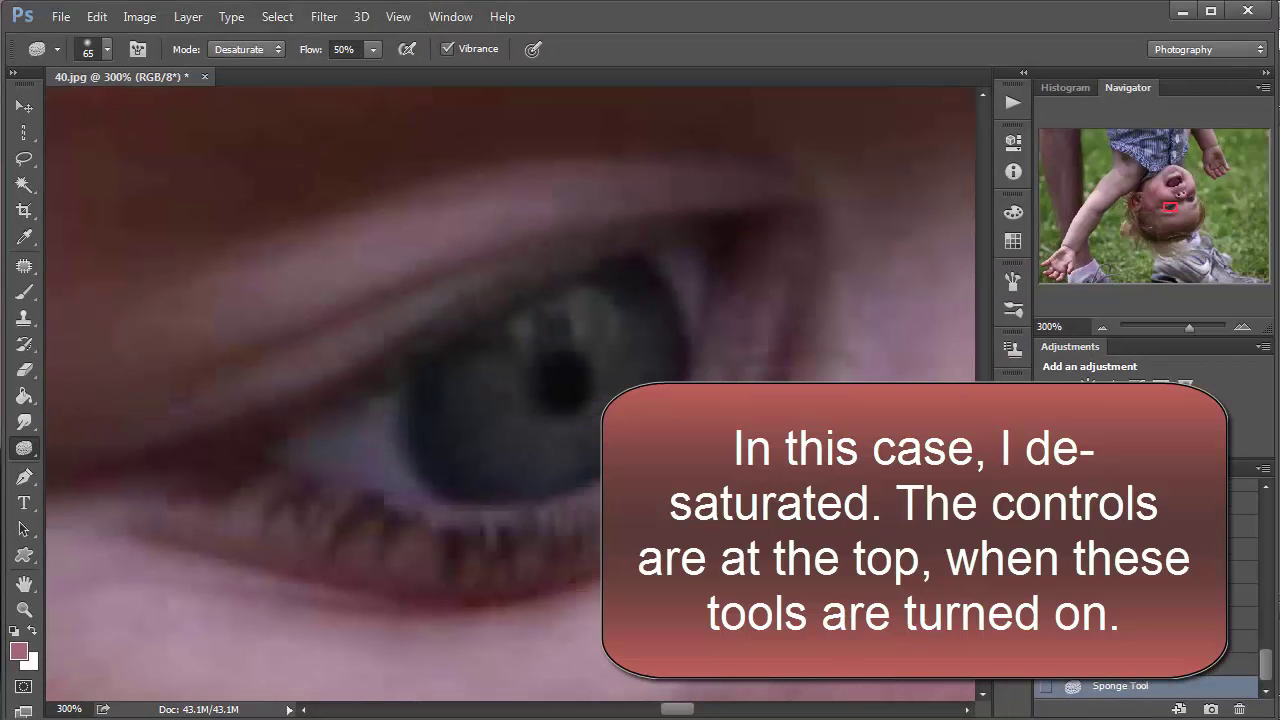
key("ctrl+z")
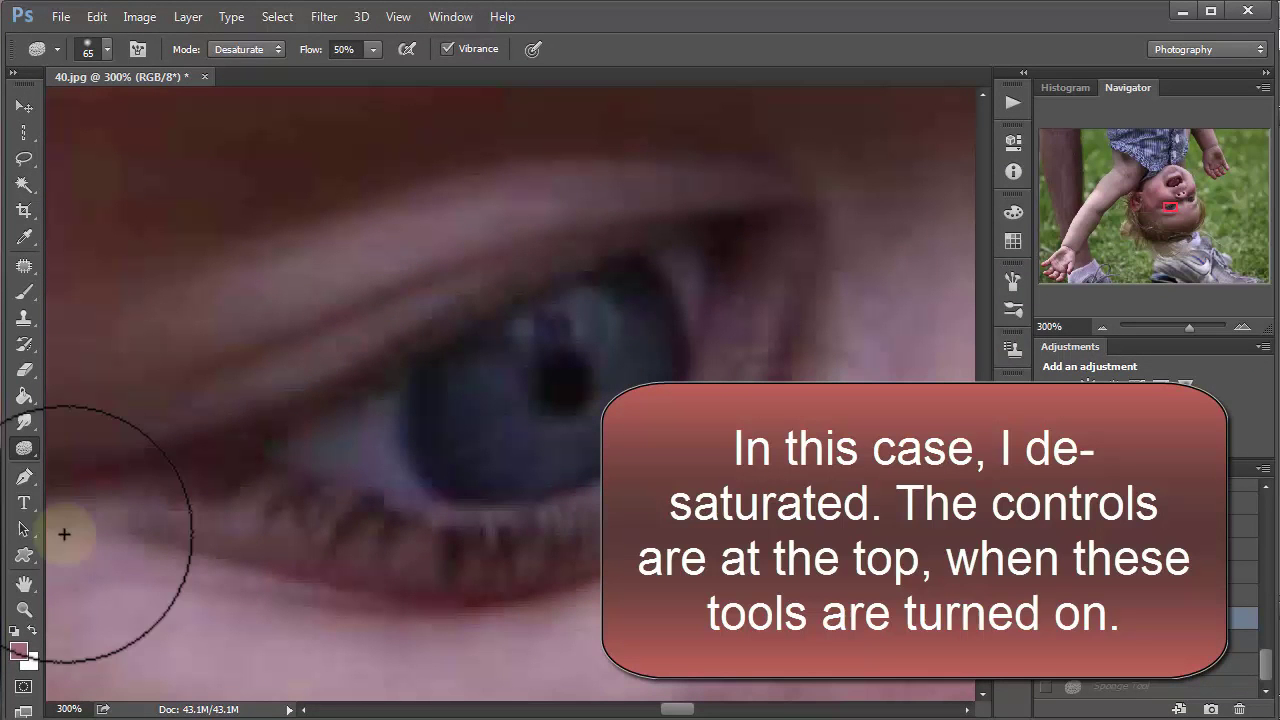
left_click(28, 455)
Draw a curved Pen Tool work path with anchors across the eye, then dismiss it.
left_click(26, 481)
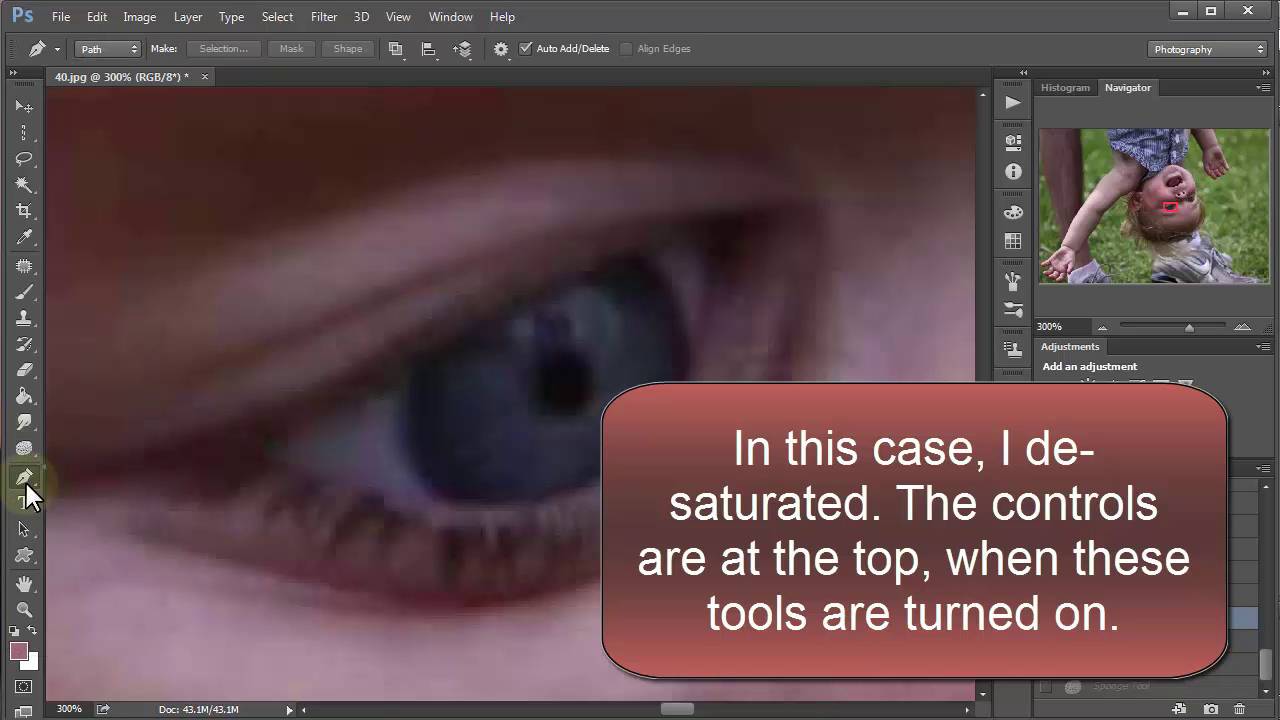
left_click(26, 482)
left_click(99, 478)
left_click(171, 272)
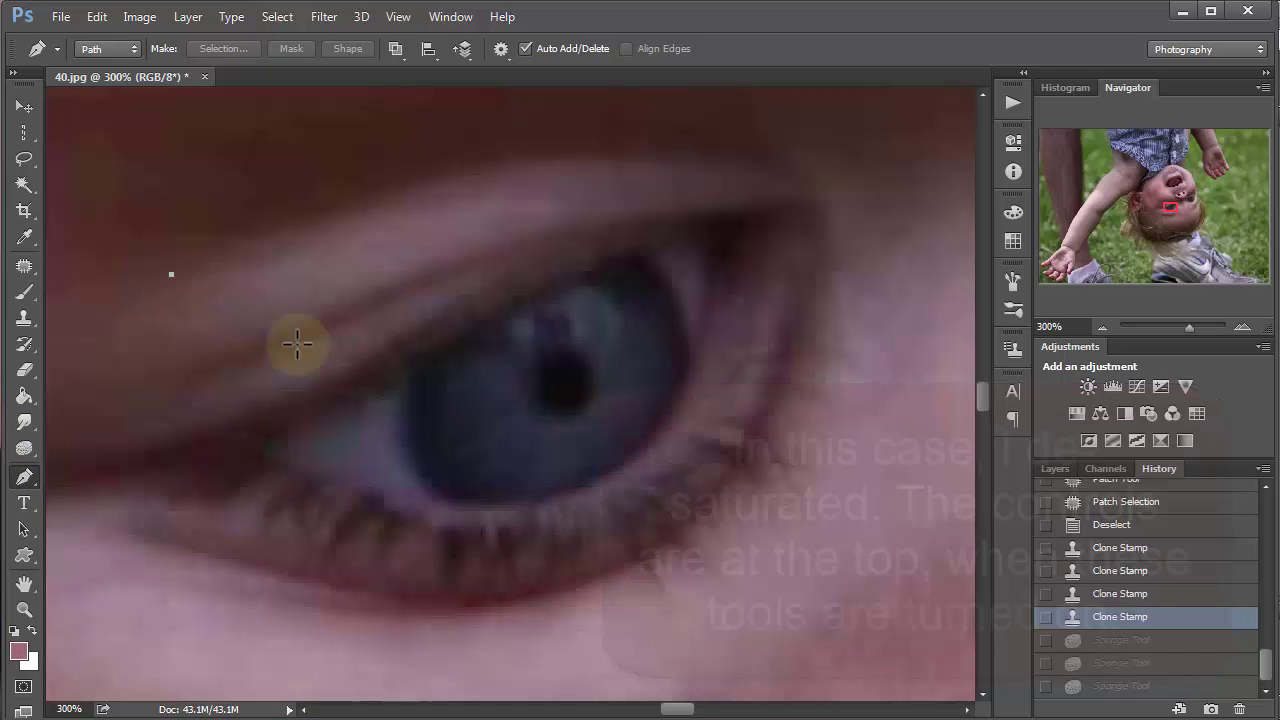
left_click(351, 372)
left_click_drag(558, 438, 599, 600)
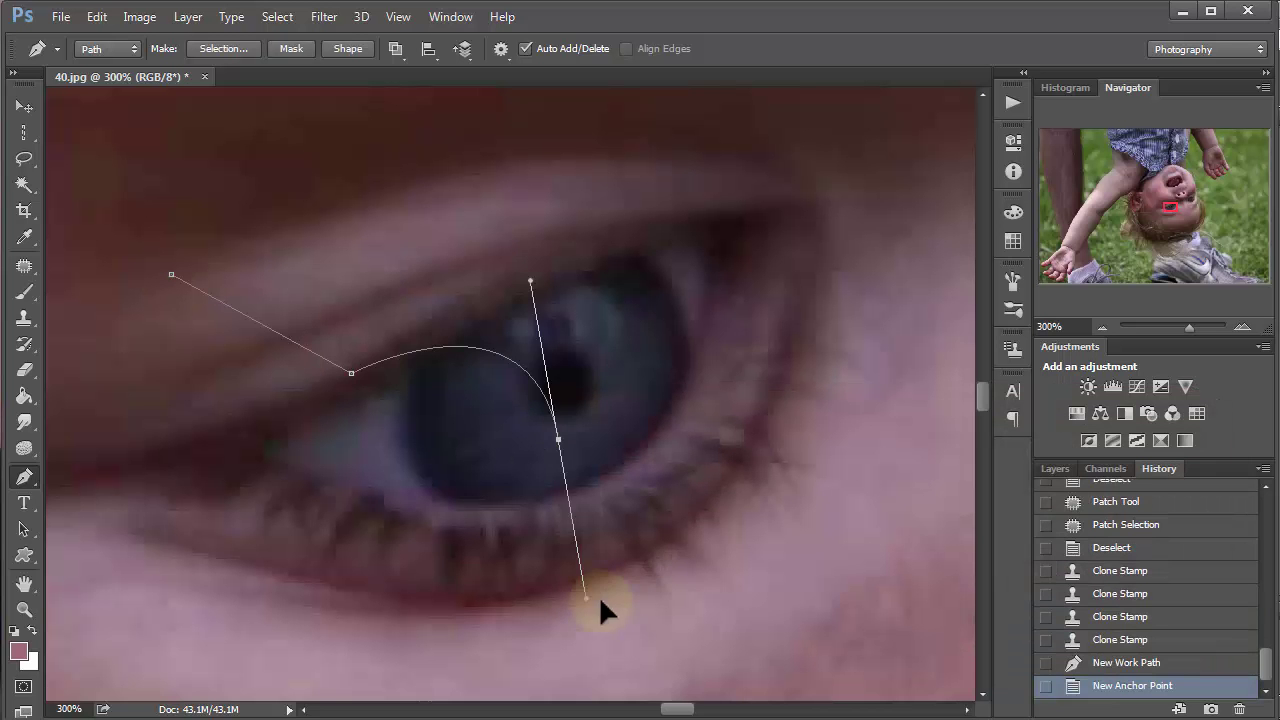
left_click_drag(735, 343, 435, 214)
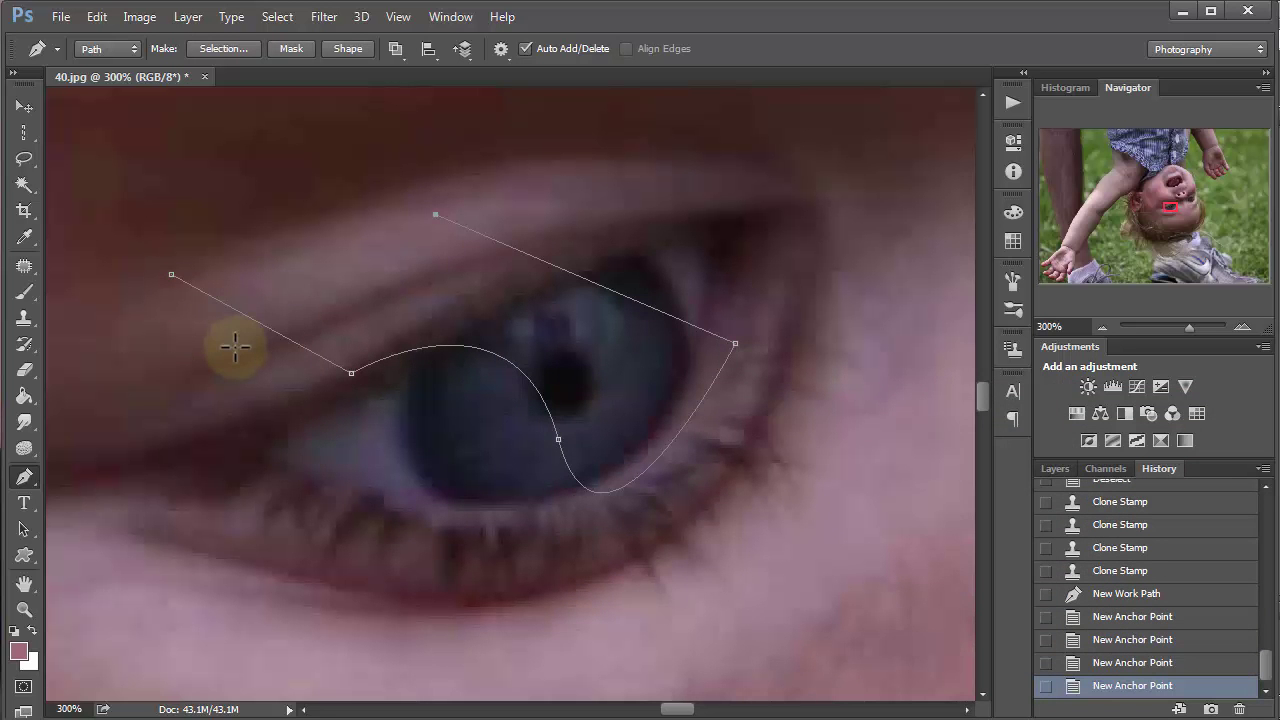
left_click(122, 348, "ctrl")
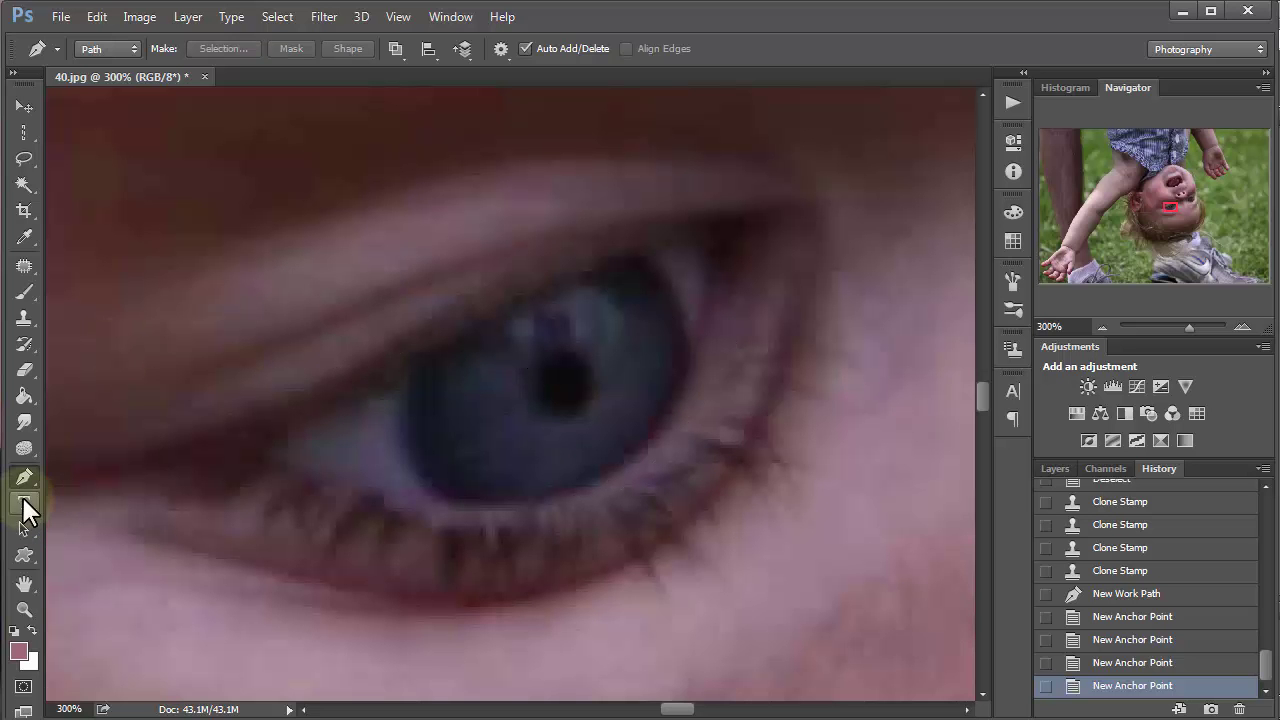
Add a text layer of placeholder letters 'dfgsdfgd' above the eye and show the Layers panel.
left_click(25, 503)
left_click(165, 214)
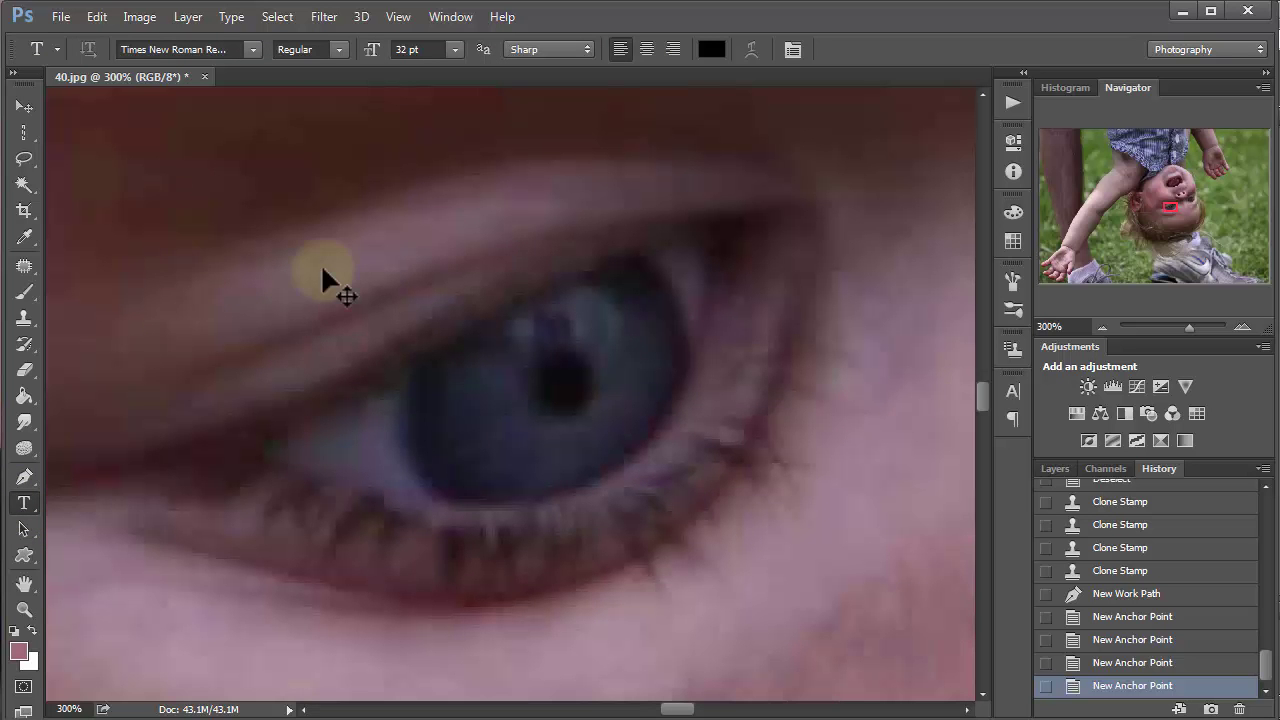
type("dfgsd")
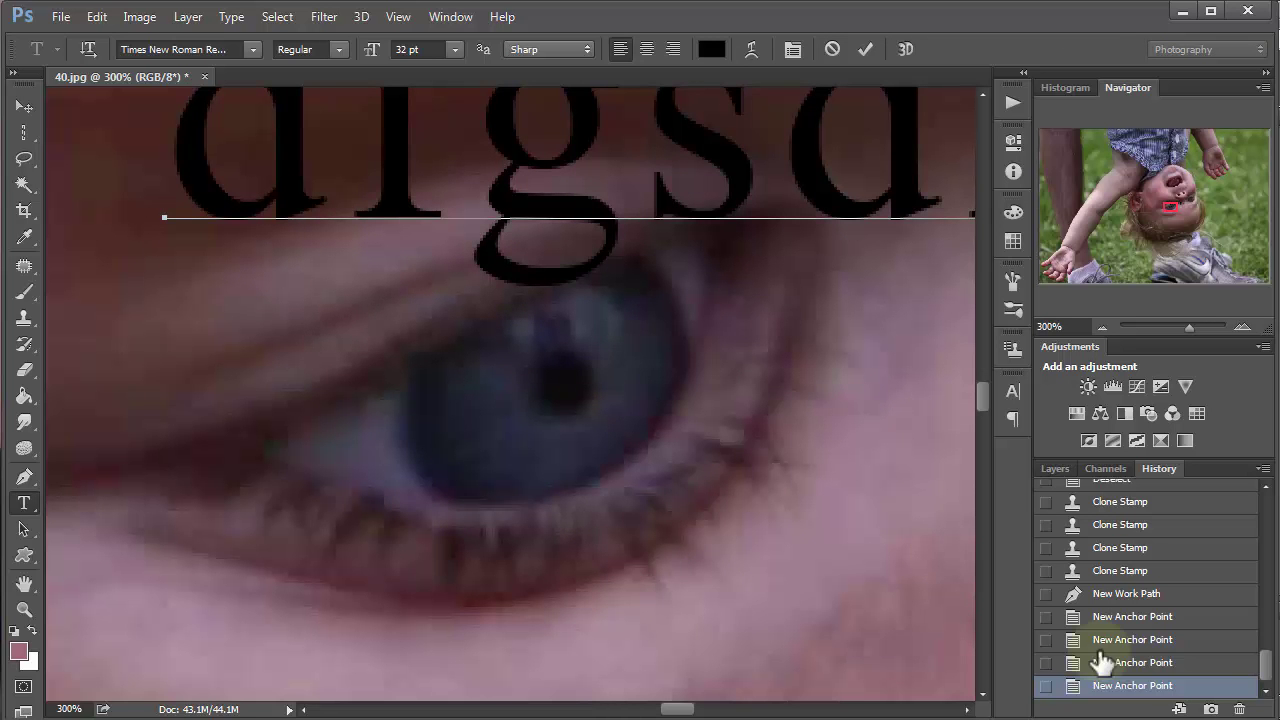
left_click(1056, 465)
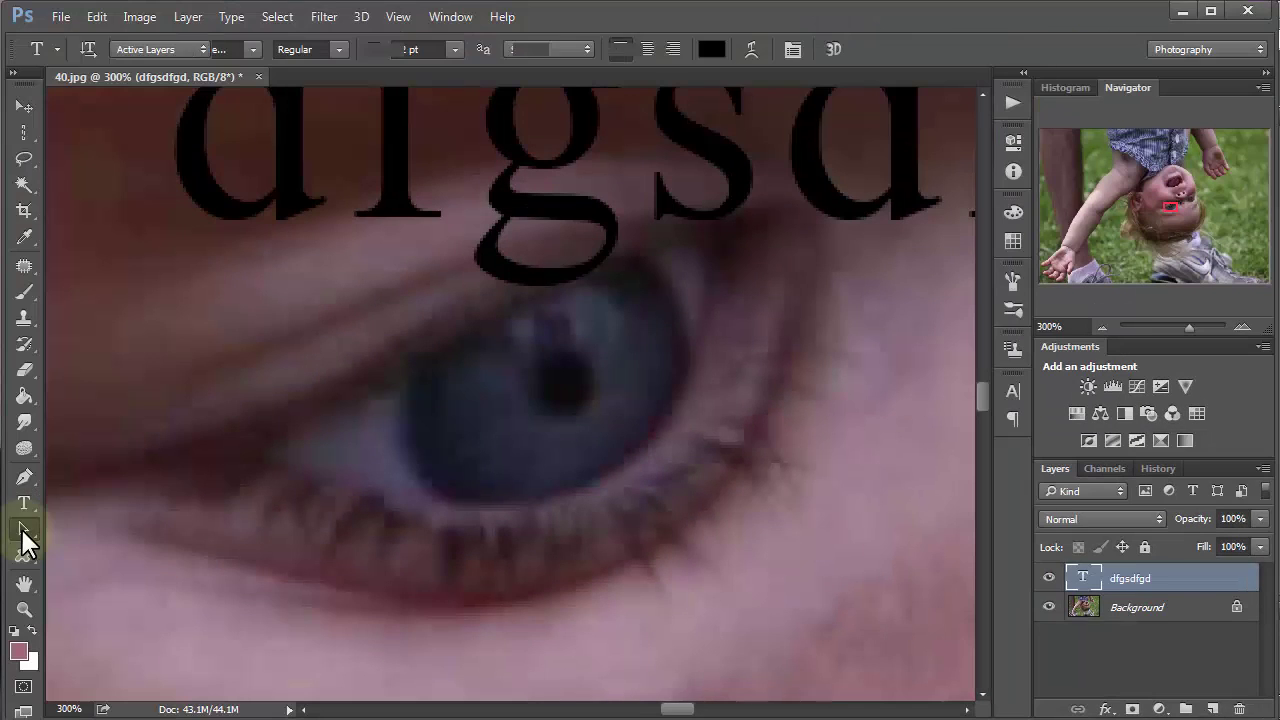
left_click(23, 528)
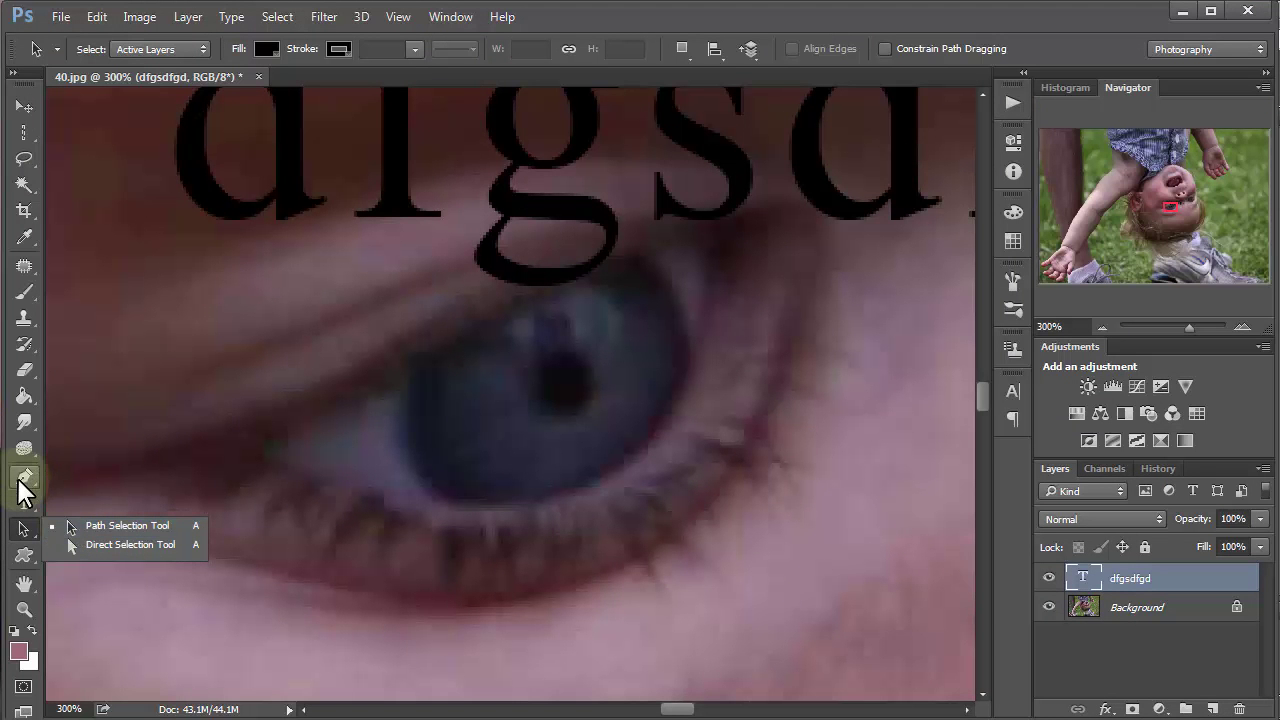
Choose the Rectangle Tool from the shape tools and zoom out to the whole photo.
left_click(21, 479)
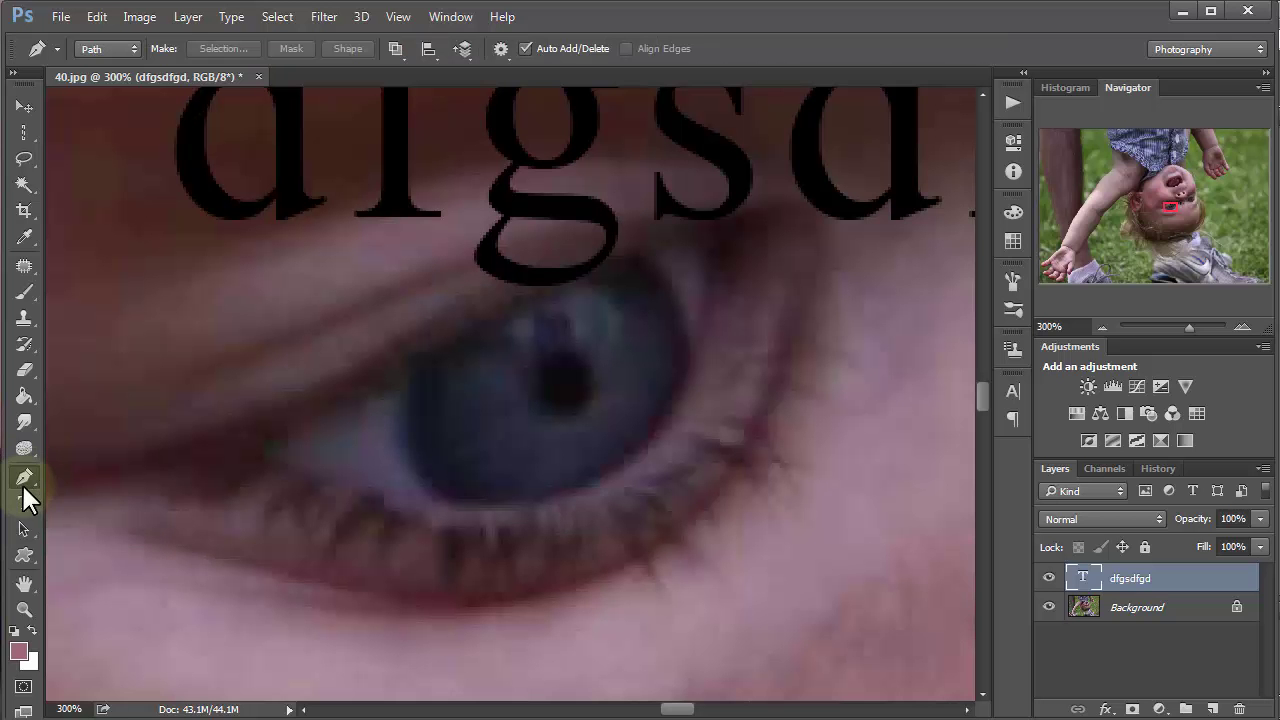
left_click(24, 572)
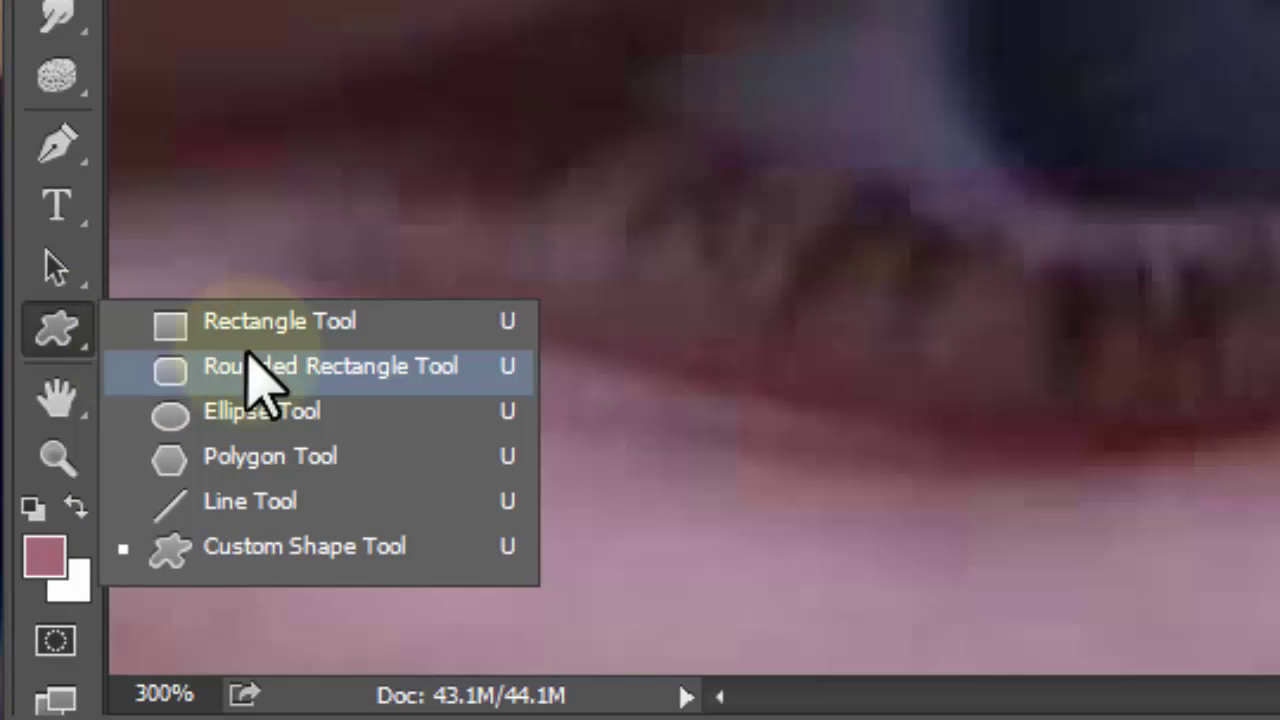
left_click(365, 322)
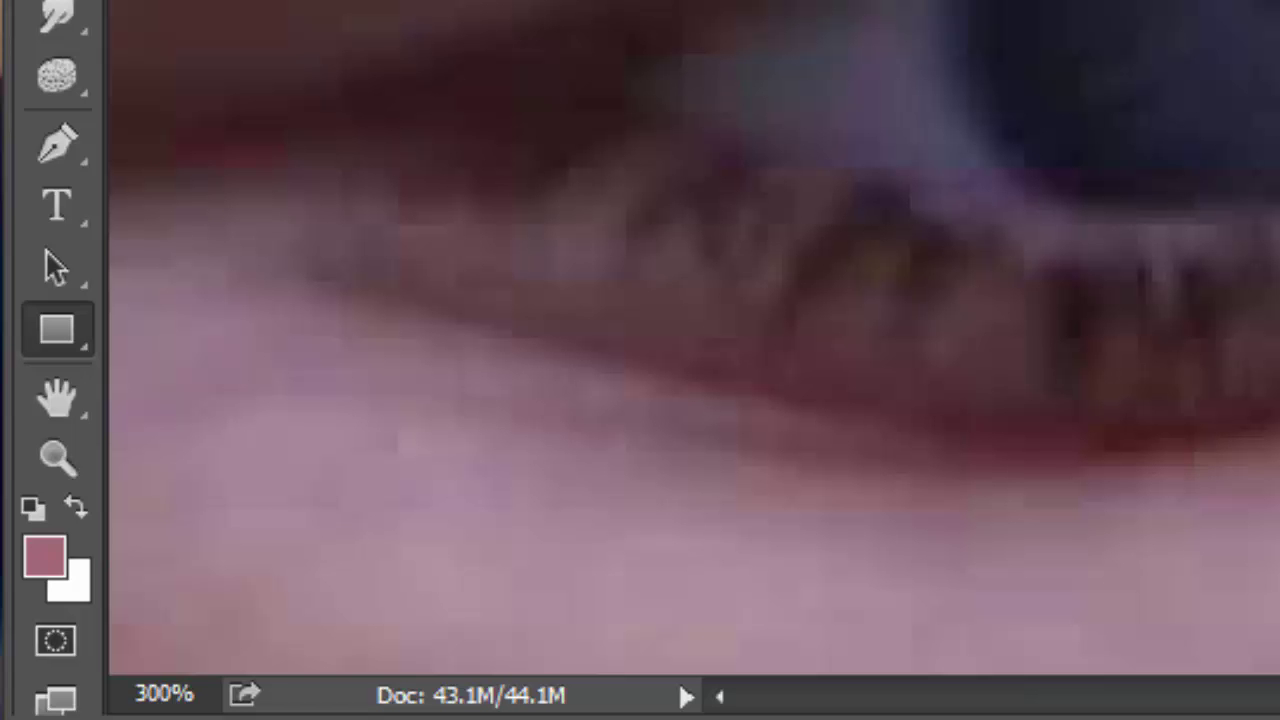
scroll(694, 338, "down", 10)
scroll(694, 338, "up", 5)
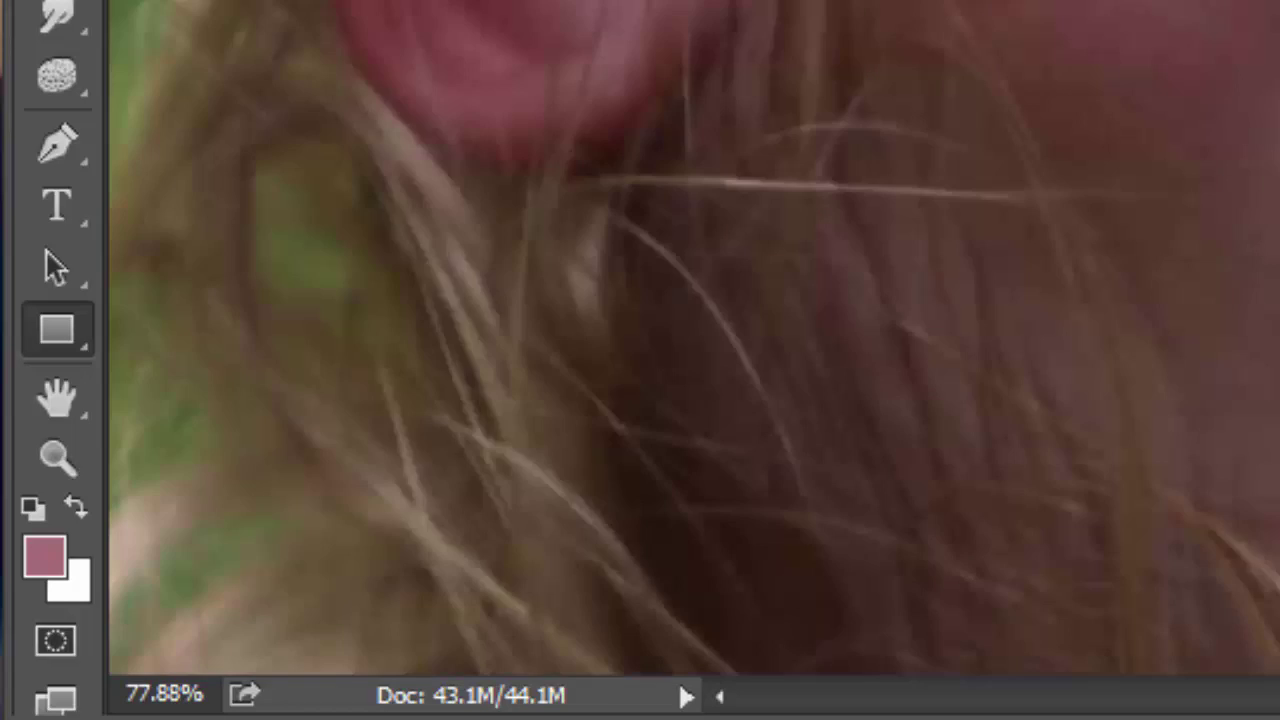
scroll(694, 338, "down", 3)
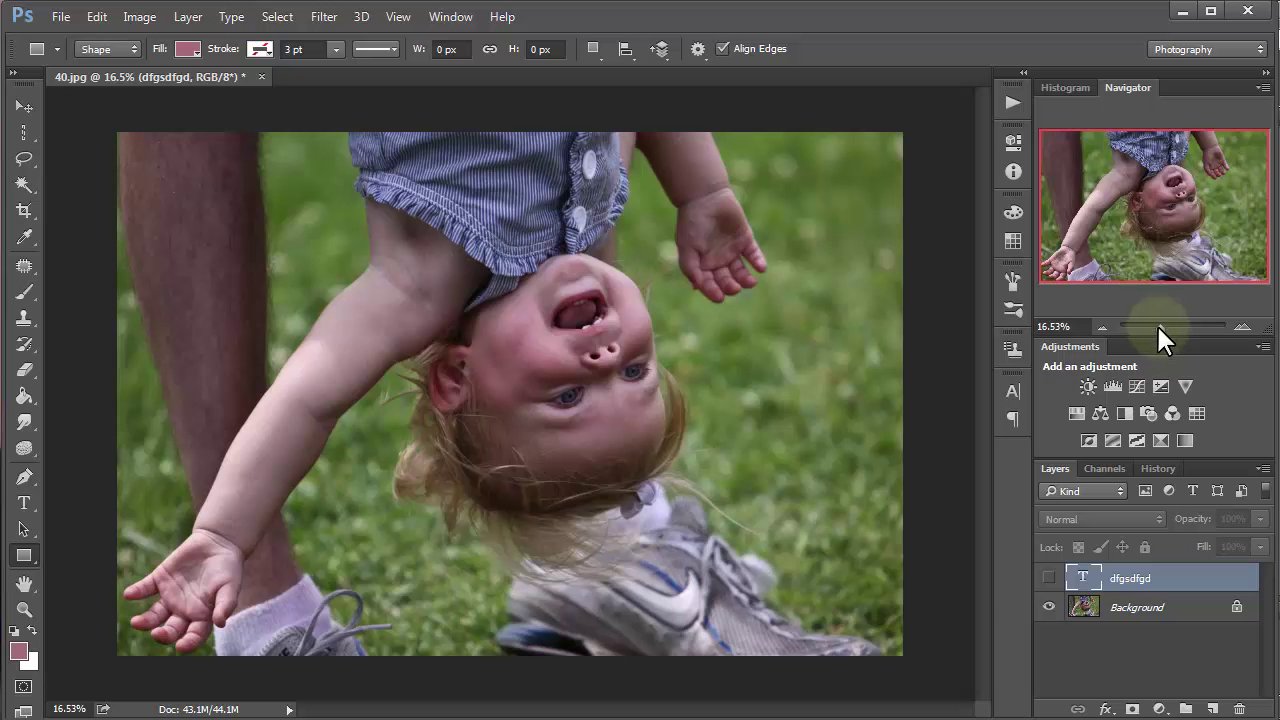
Magnify with the Navigator slider, then draw and clear small Rectangular Marquee selections on the skin.
left_click_drag(1158, 324, 1201, 318)
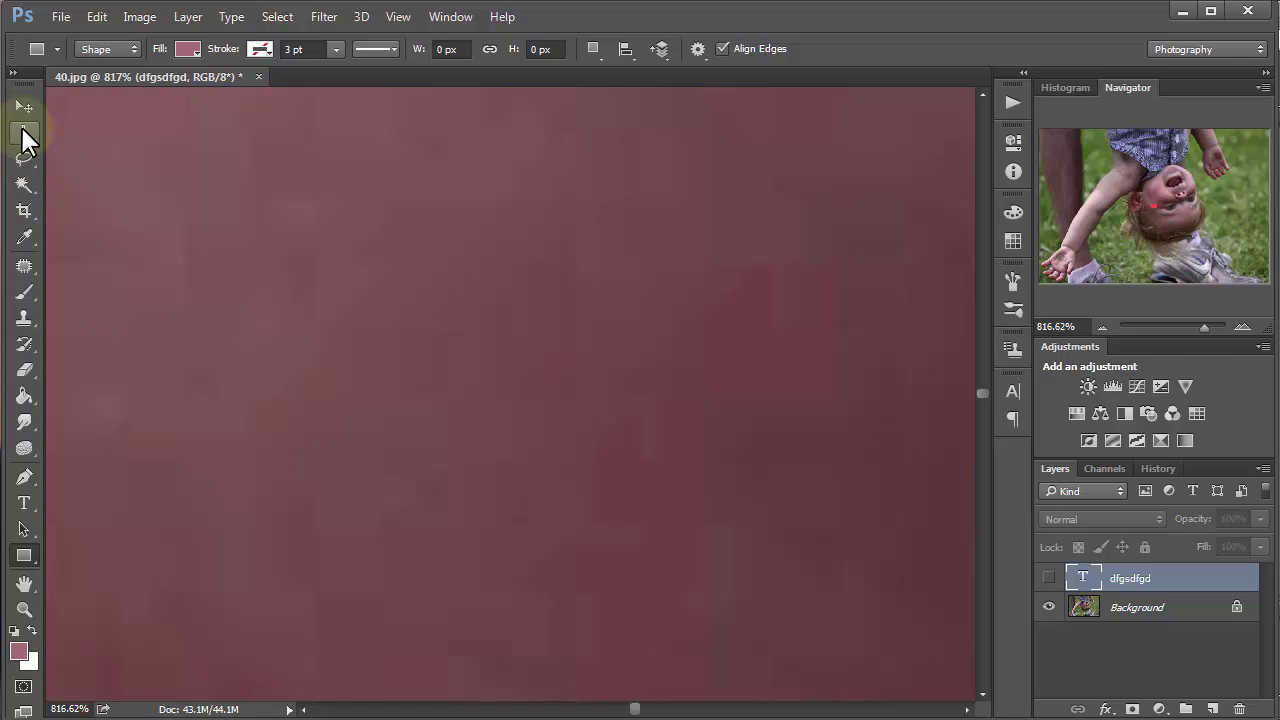
left_click(24, 134)
left_click(69, 128)
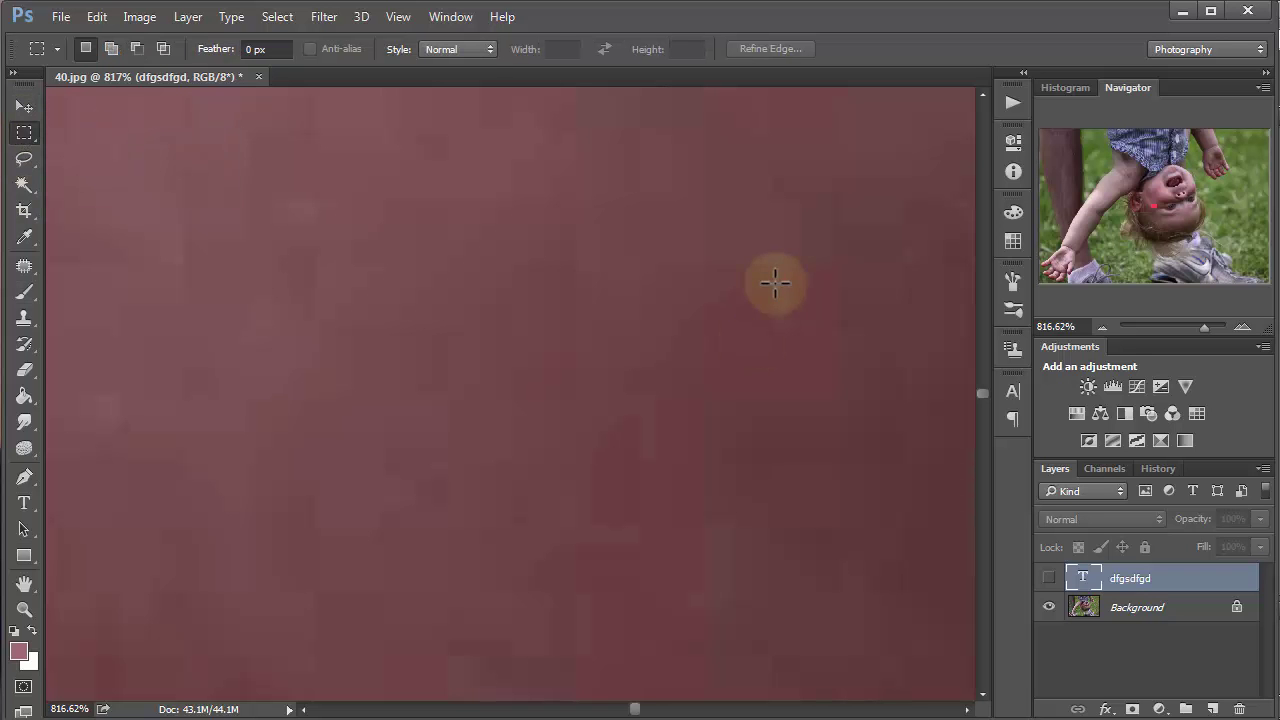
left_click_drag(772, 265, 838, 329)
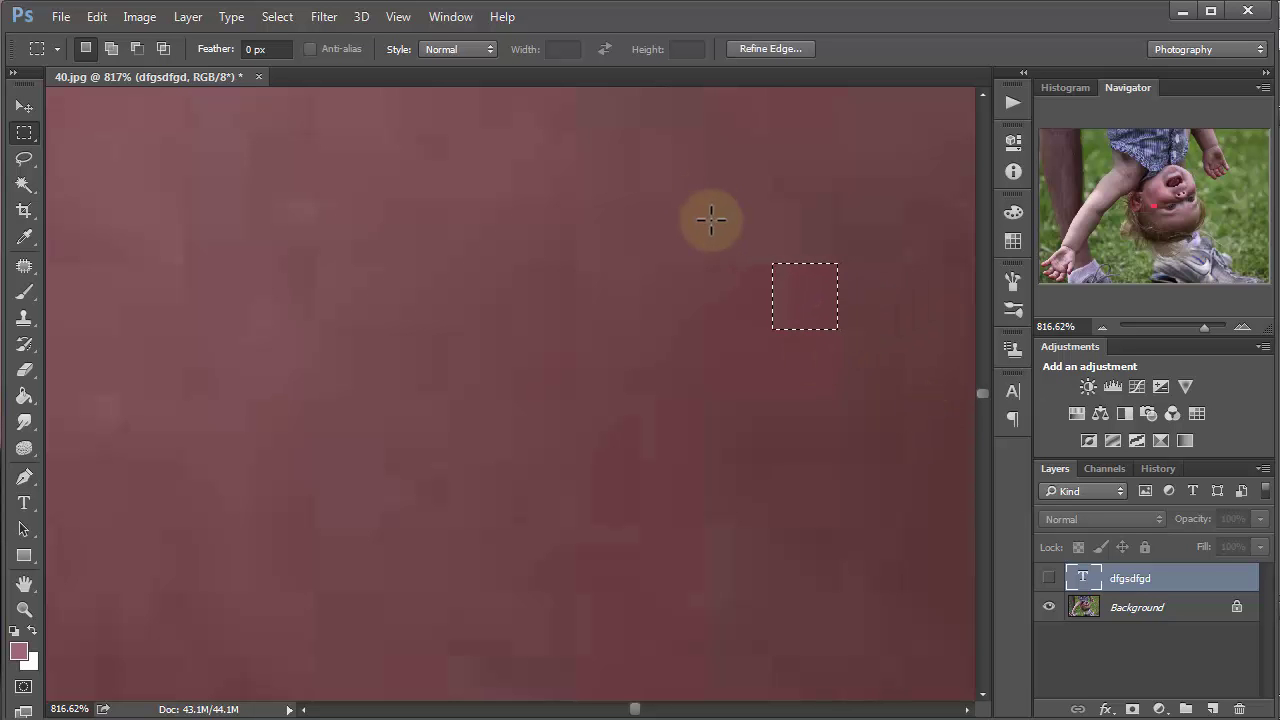
left_click_drag(699, 199, 769, 264)
left_click_drag(772, 329, 838, 394)
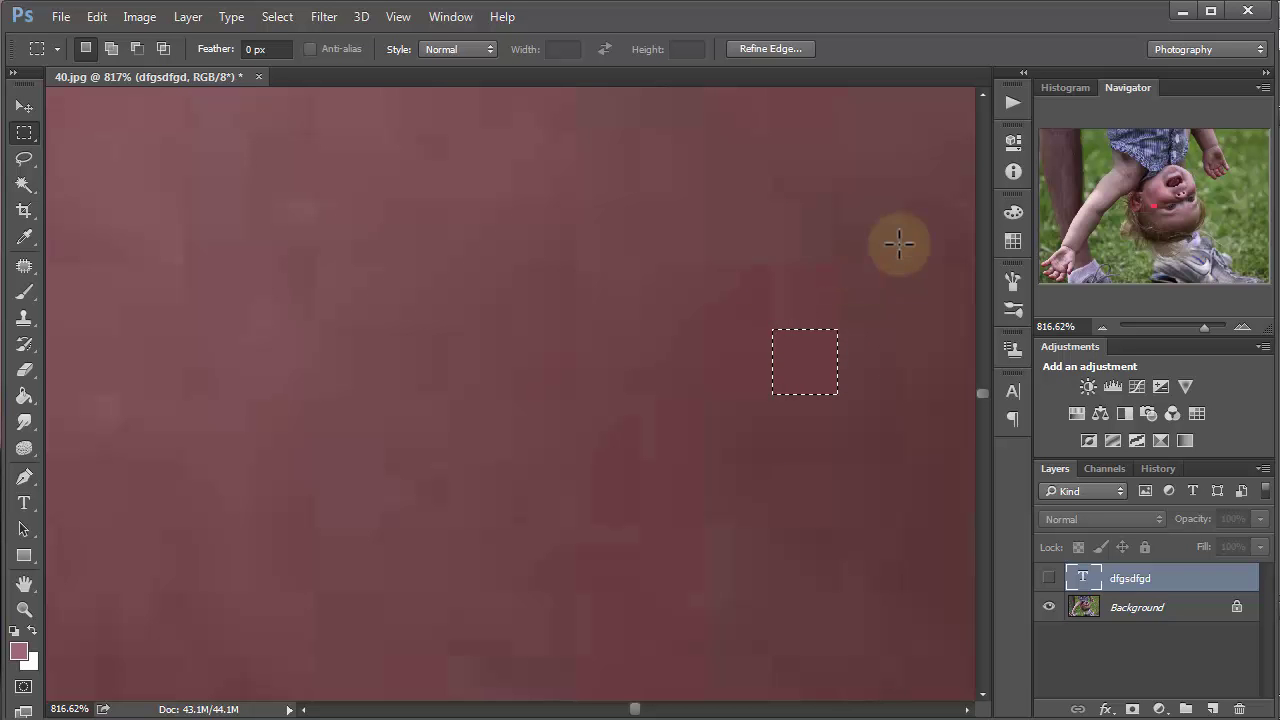
left_click(889, 300)
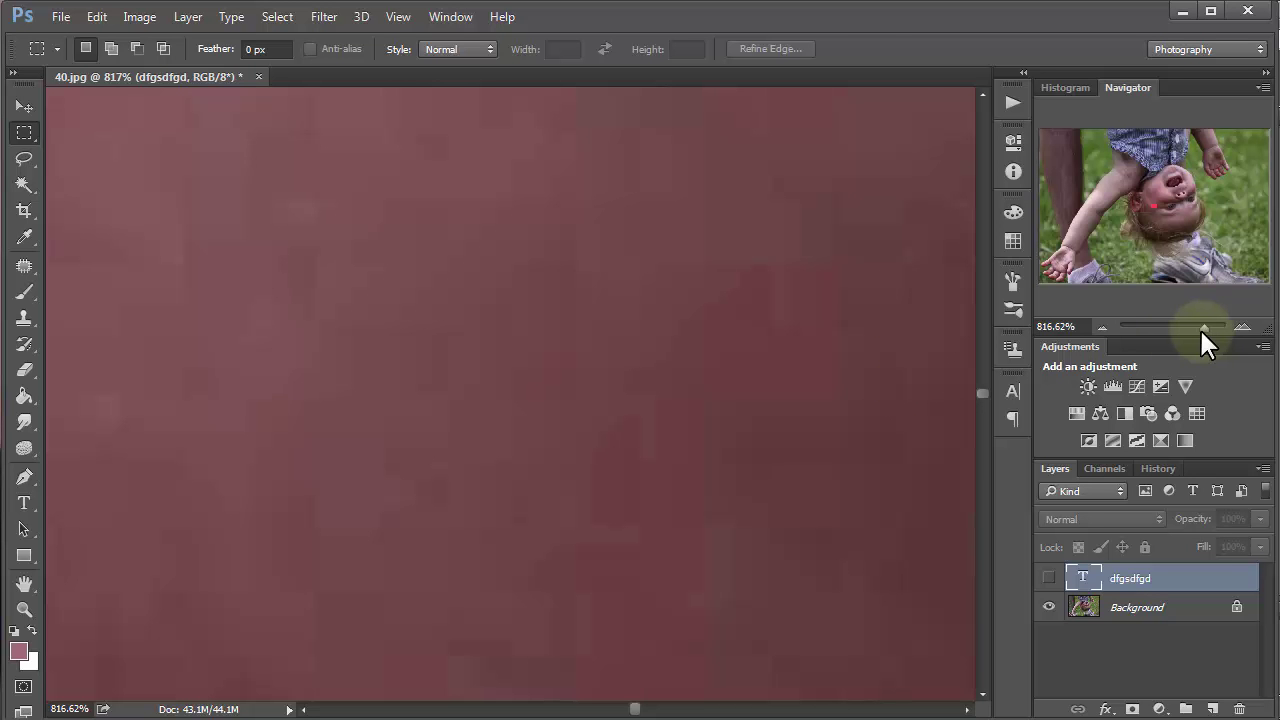
Save the image under the name 'Imma', keeping the Photoshop (*.PSD) format.
left_click_drag(1199, 327, 1161, 331)
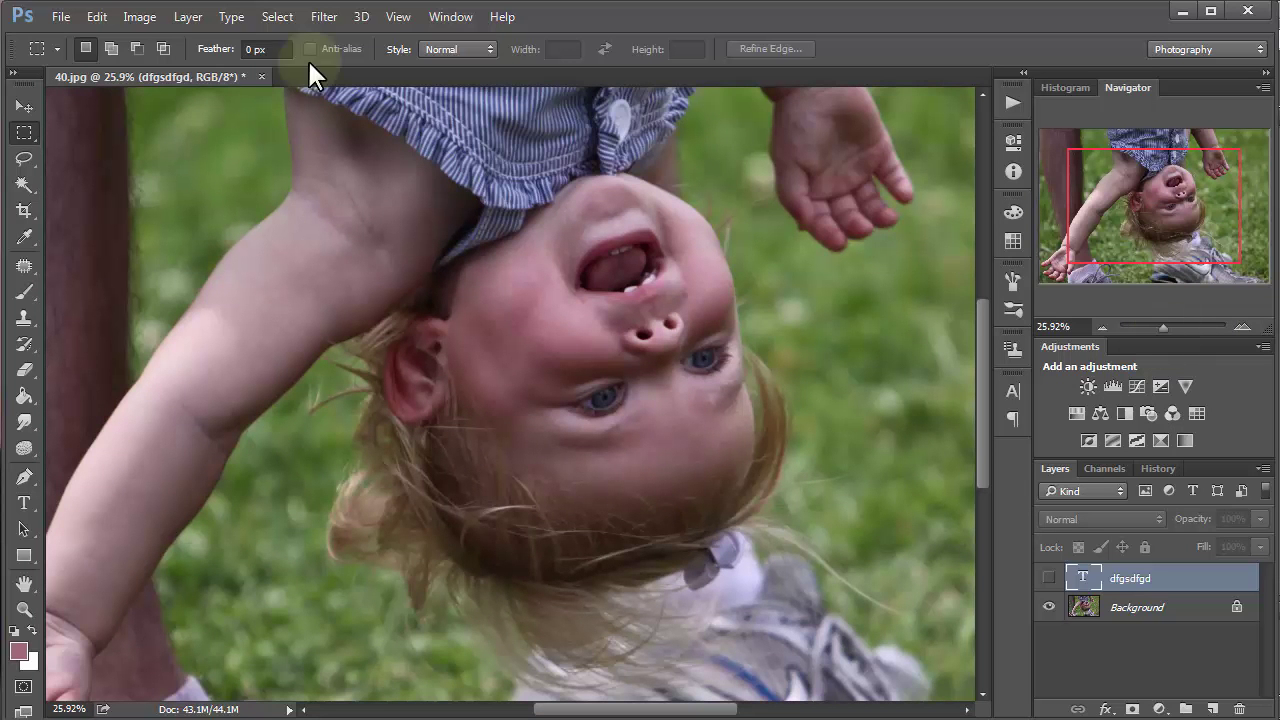
left_click(60, 18)
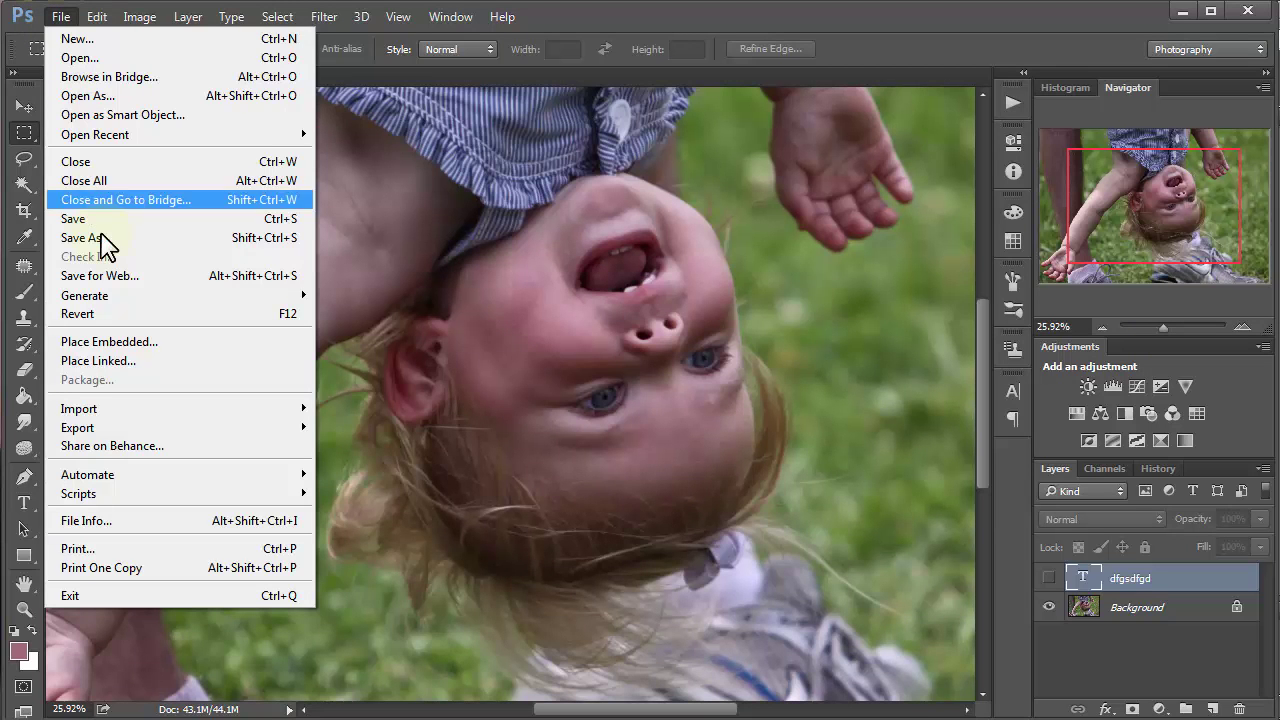
left_click(106, 238)
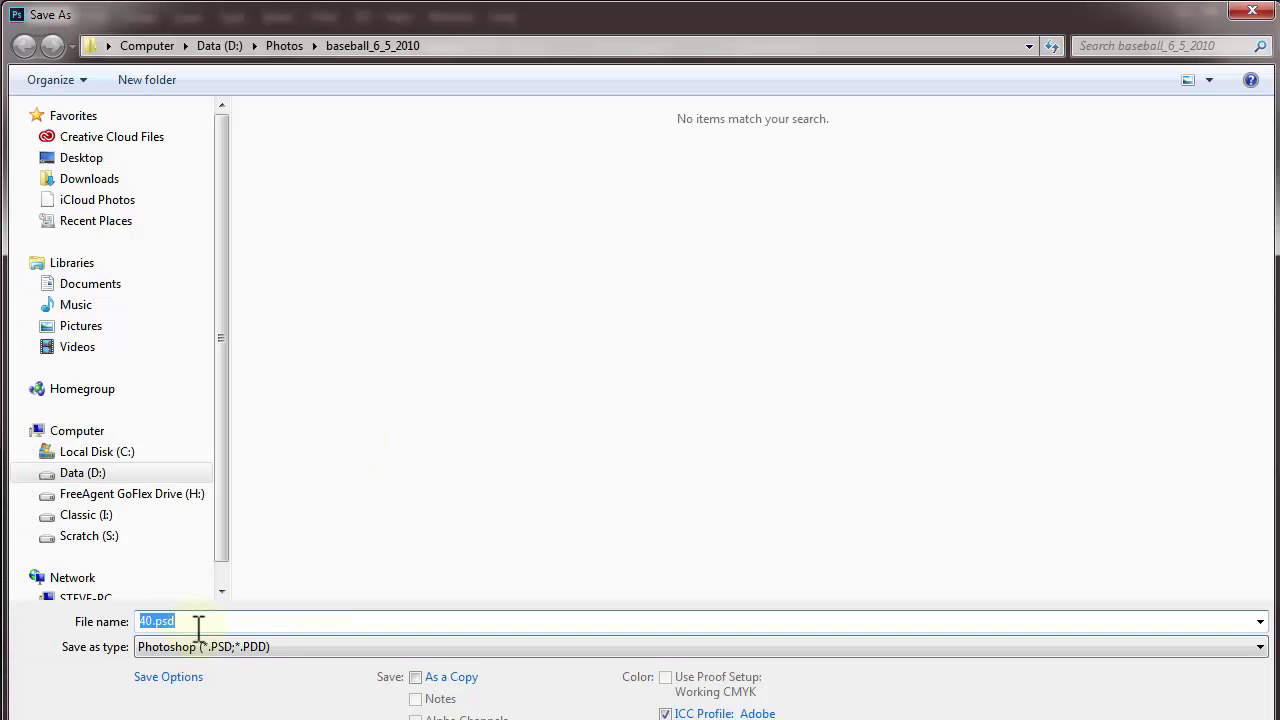
key("BackSpace")
type("Imma")
left_click(175, 648)
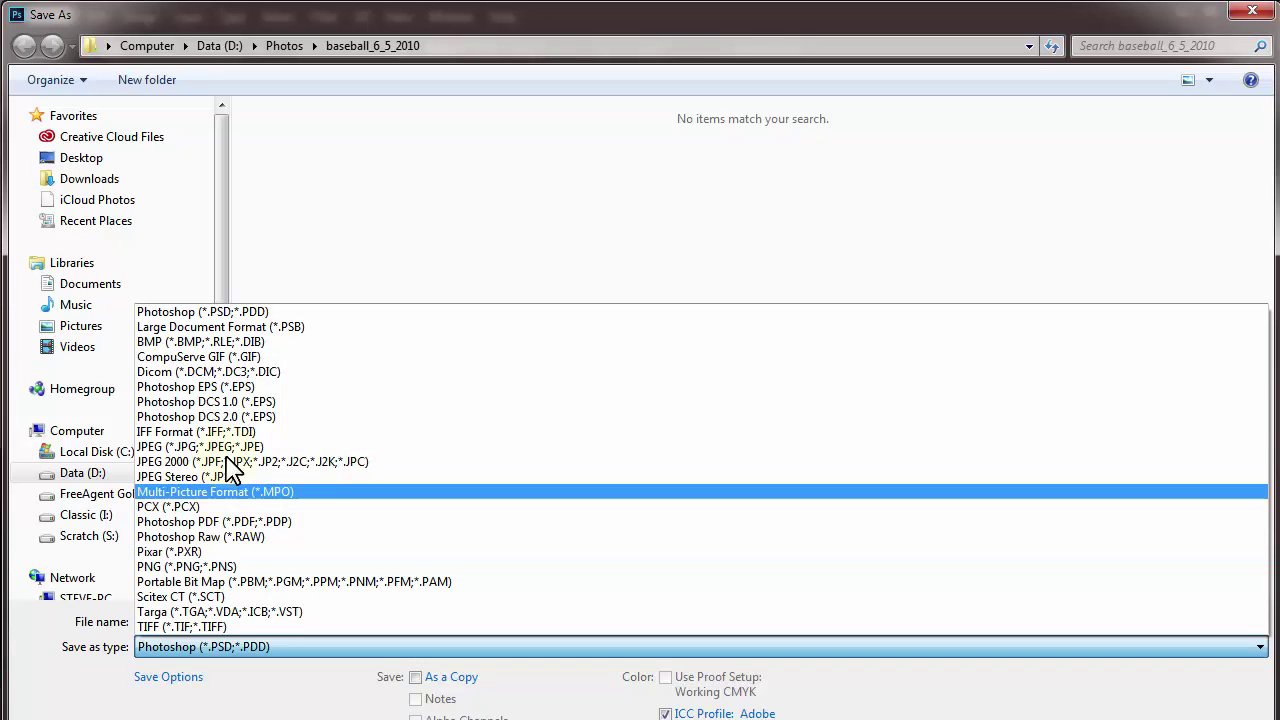
left_click(256, 645)
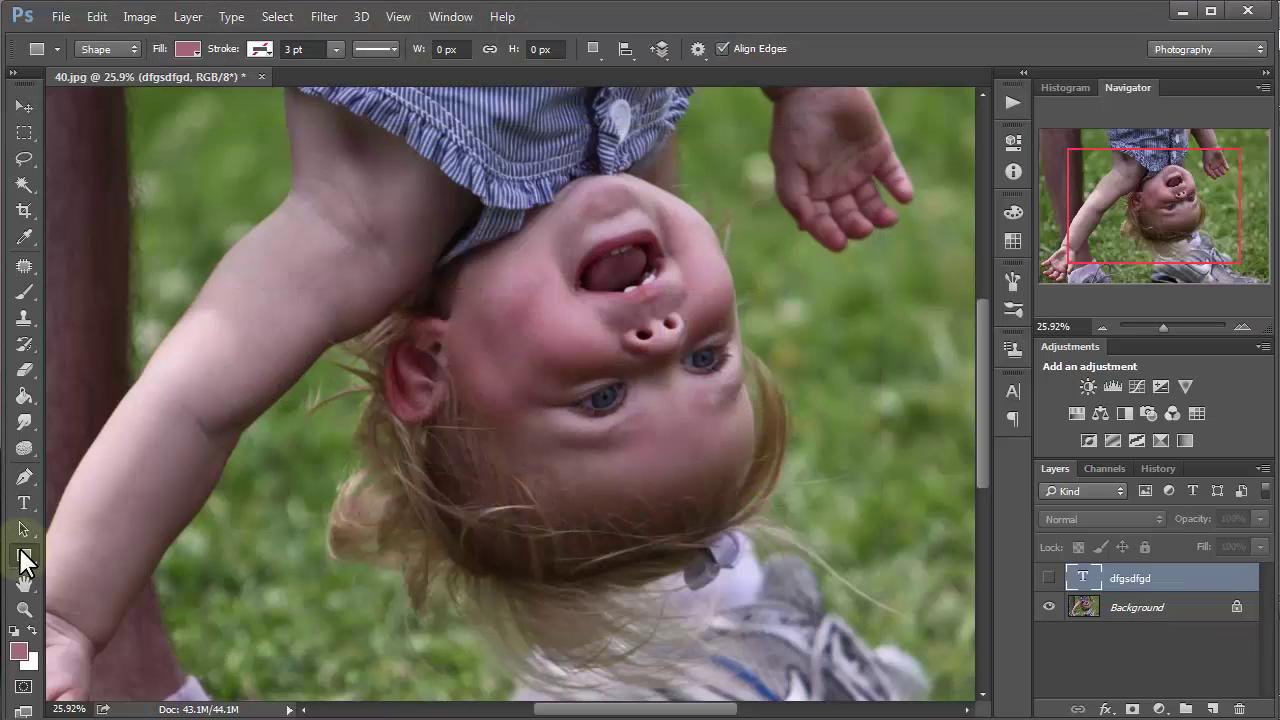
Draw a pink rectangle, then Free Transform it into a 271 × 263 px square at bottom-right.
left_click(24, 557)
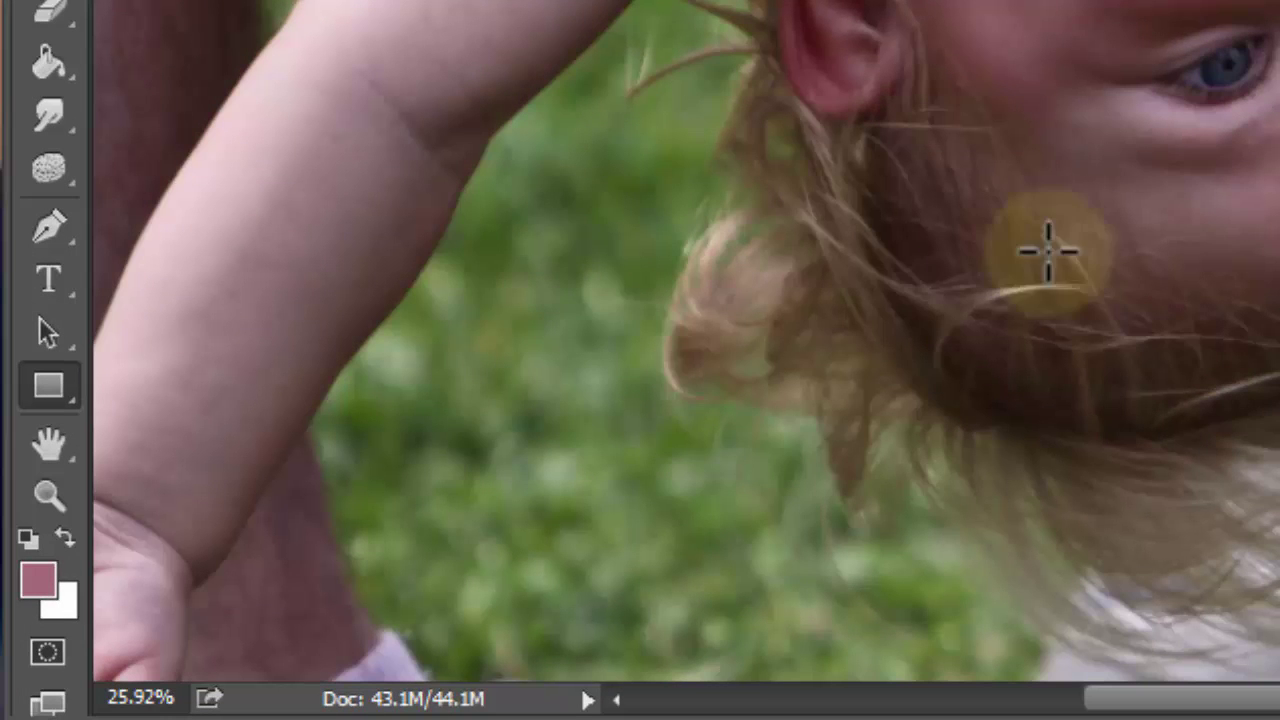
left_click_drag(1051, 251, 457, 486)
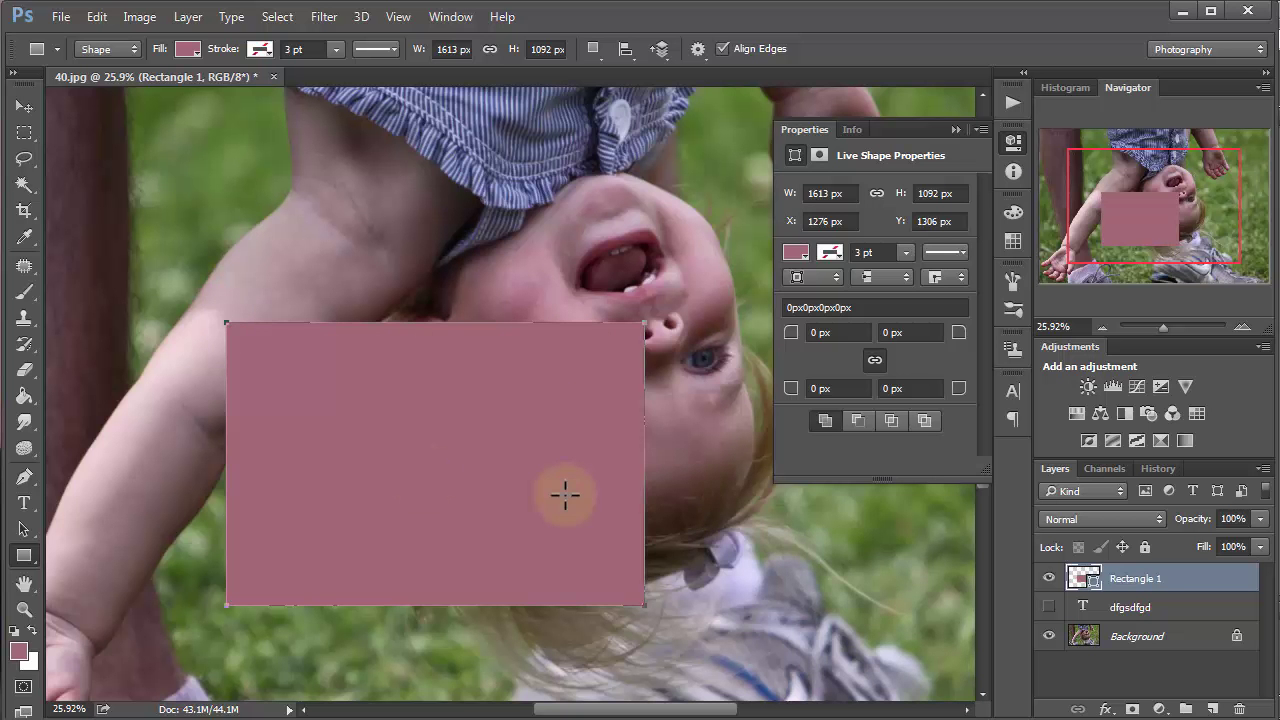
key("ctrl+t")
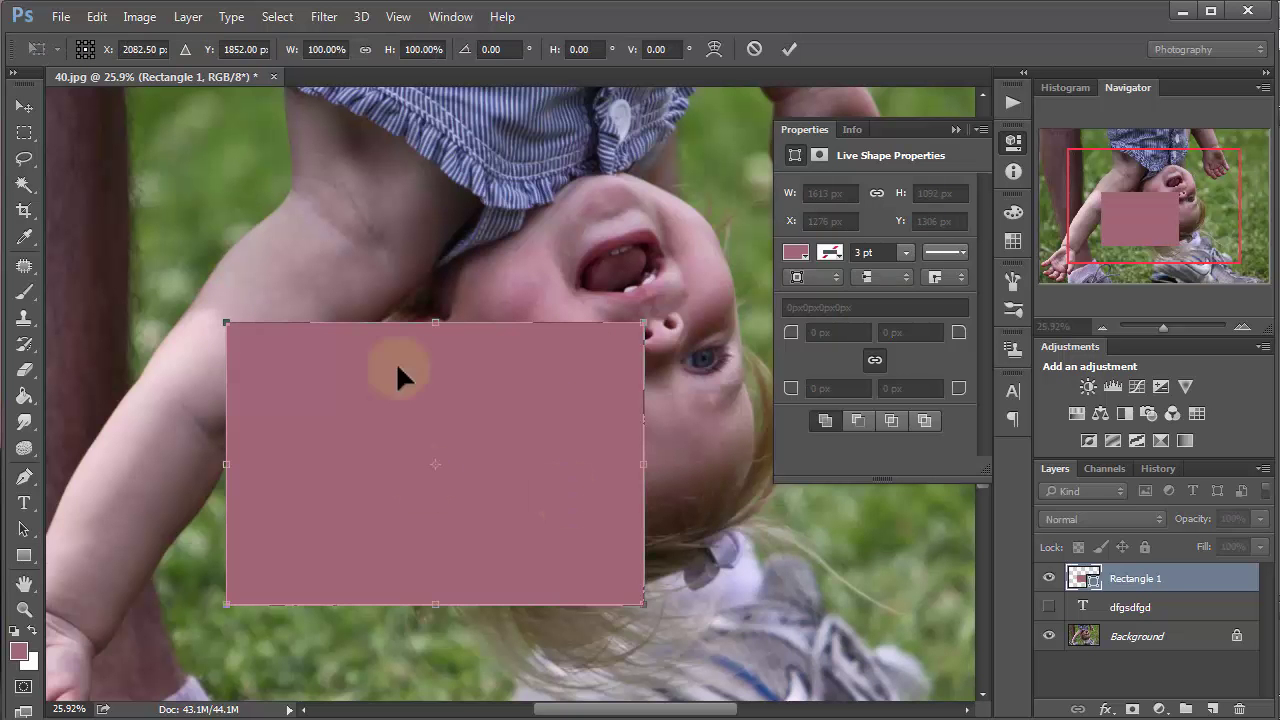
left_click_drag(224, 324, 488, 119)
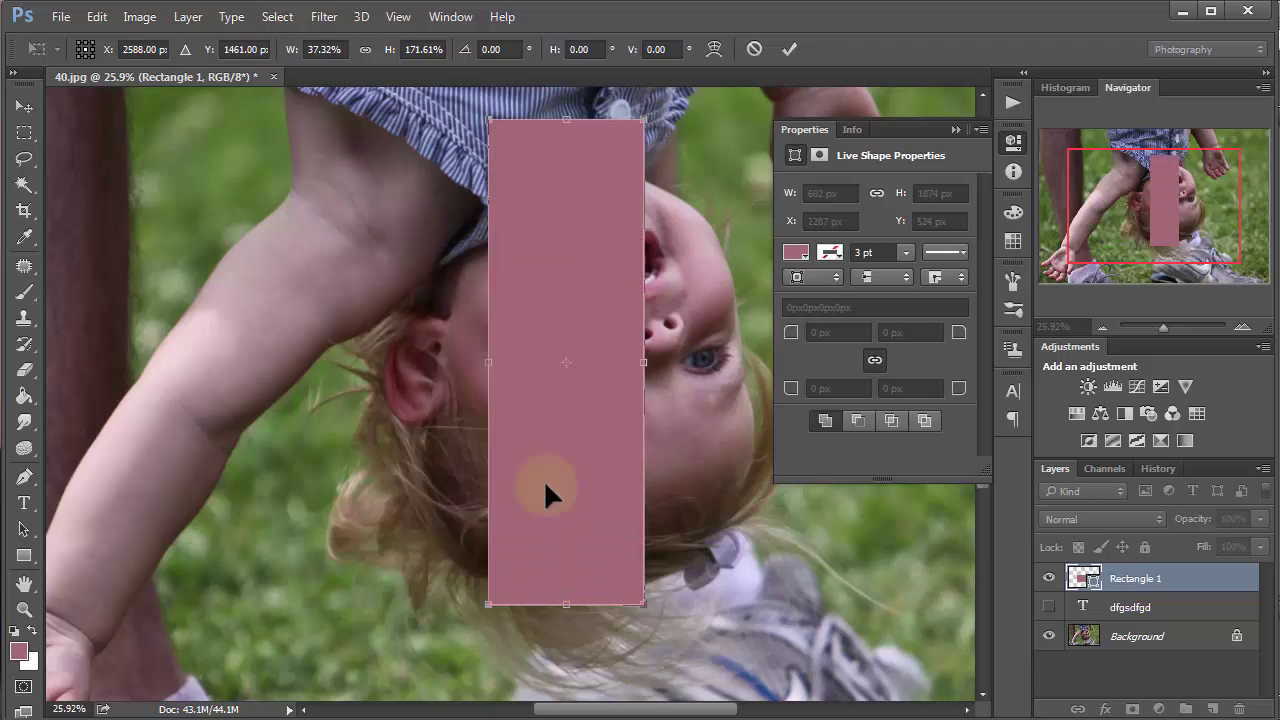
left_click_drag(481, 365, 48, 345)
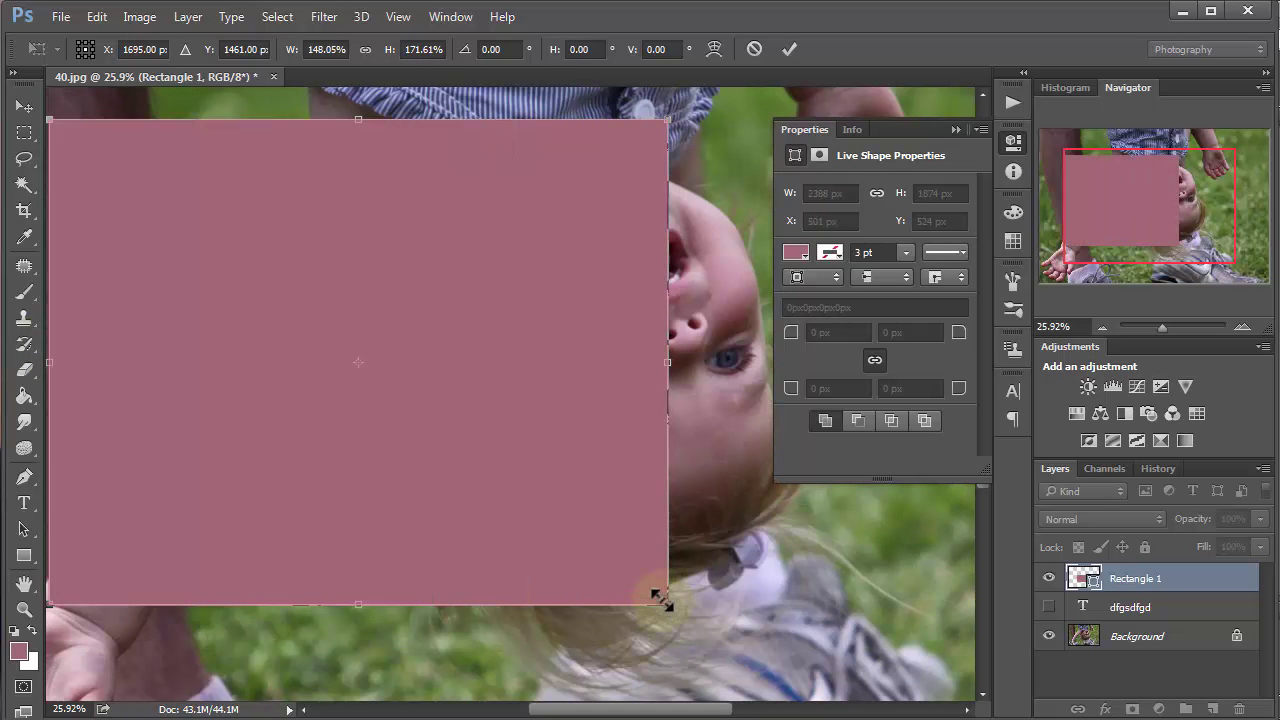
left_click_drag(664, 604, 958, 661)
left_click(580, 440)
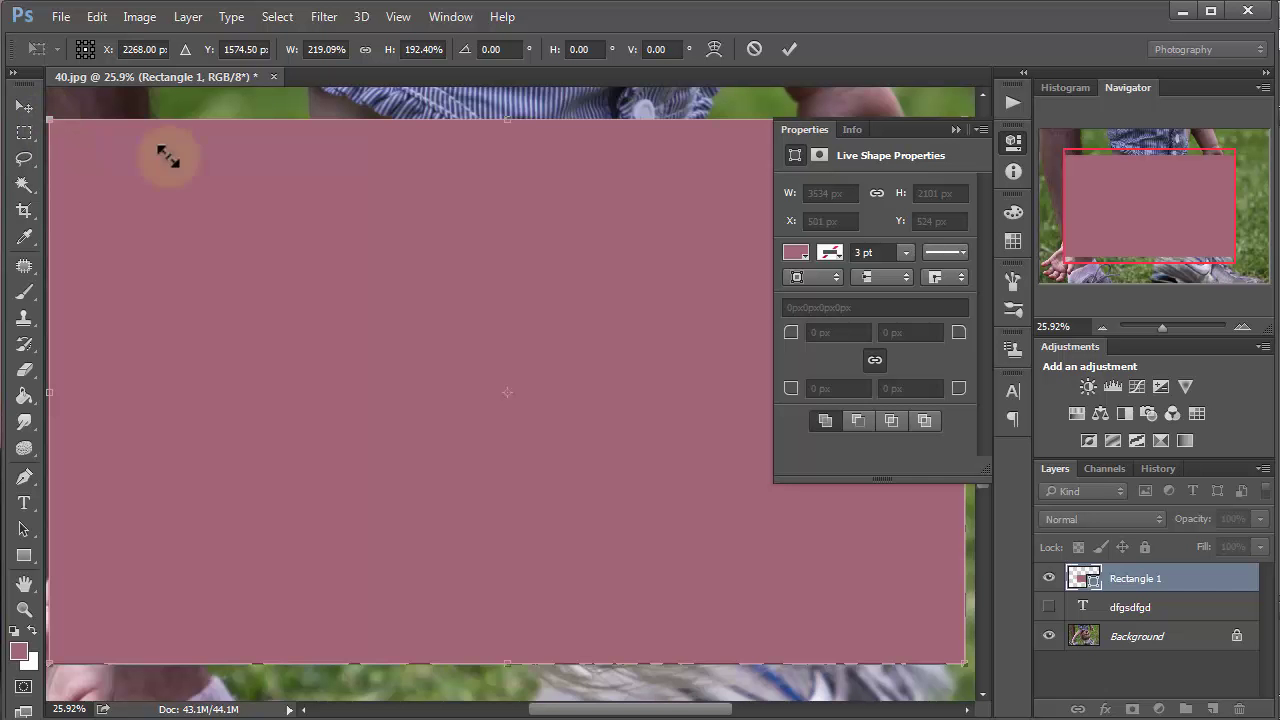
left_click_drag(168, 157, 895, 597)
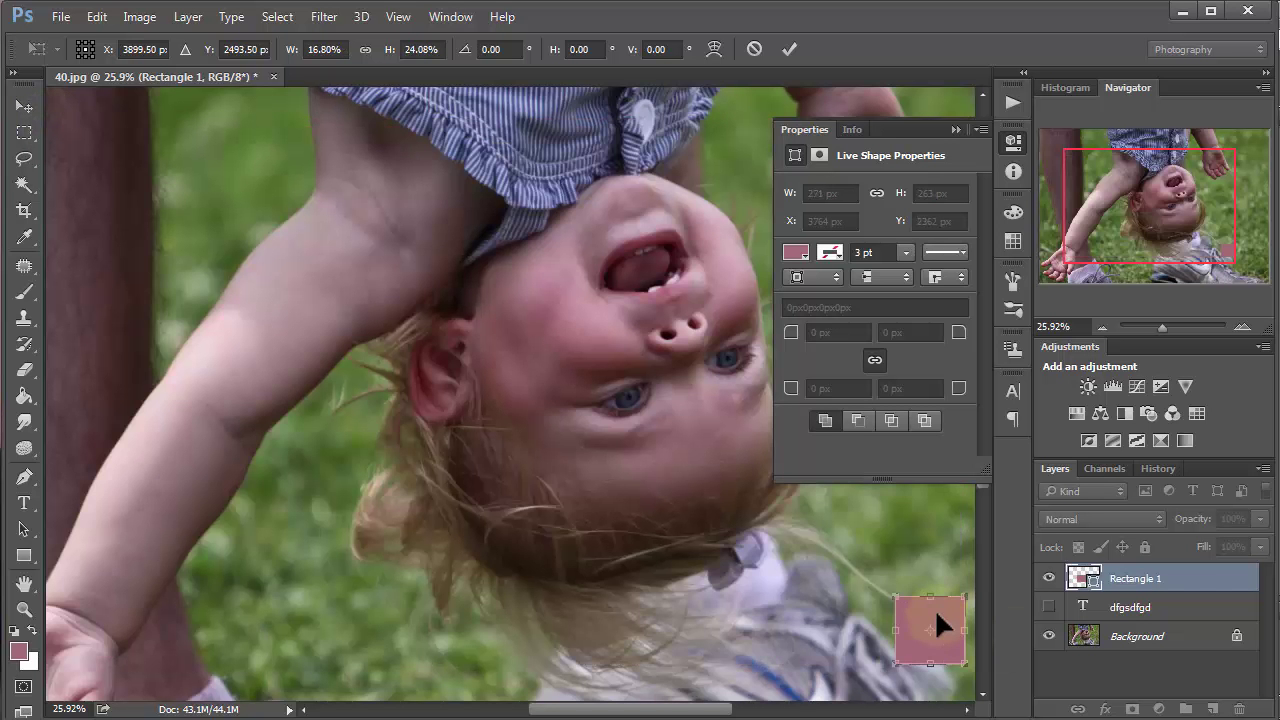
key("Return")
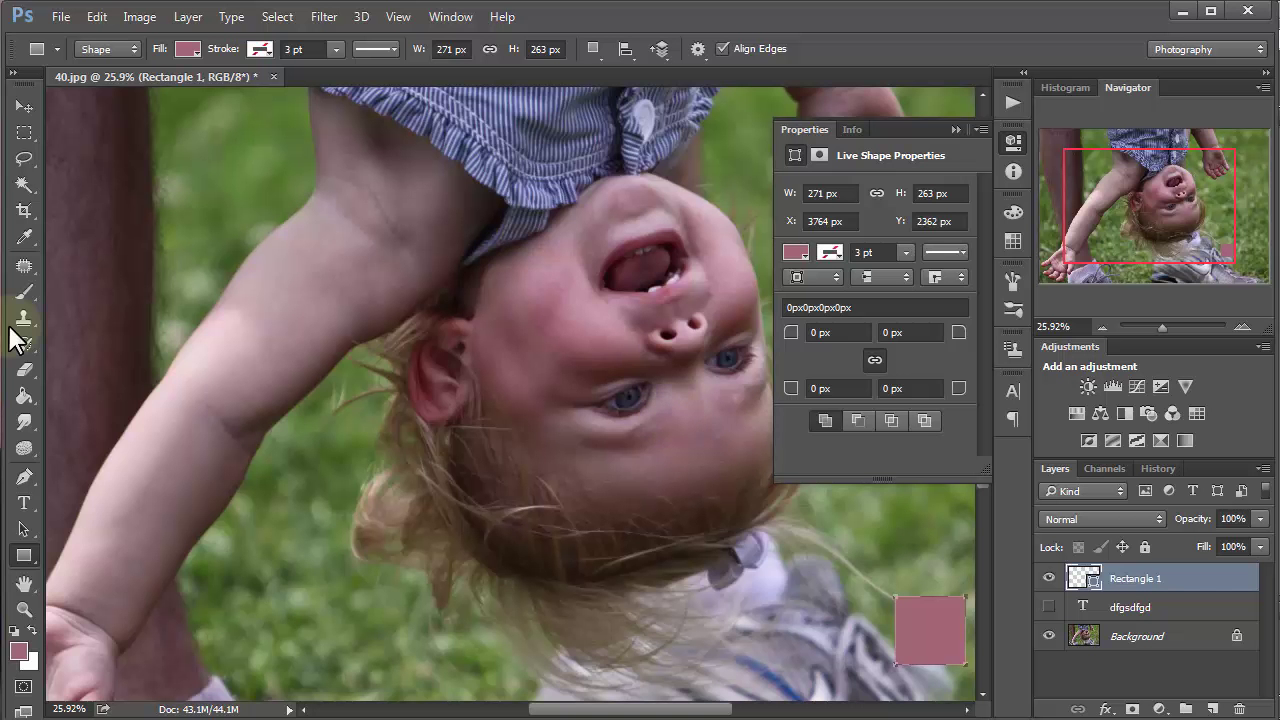
Switch to the Custom Shape Tool from the shape tools flyout.
right_click(24, 558)
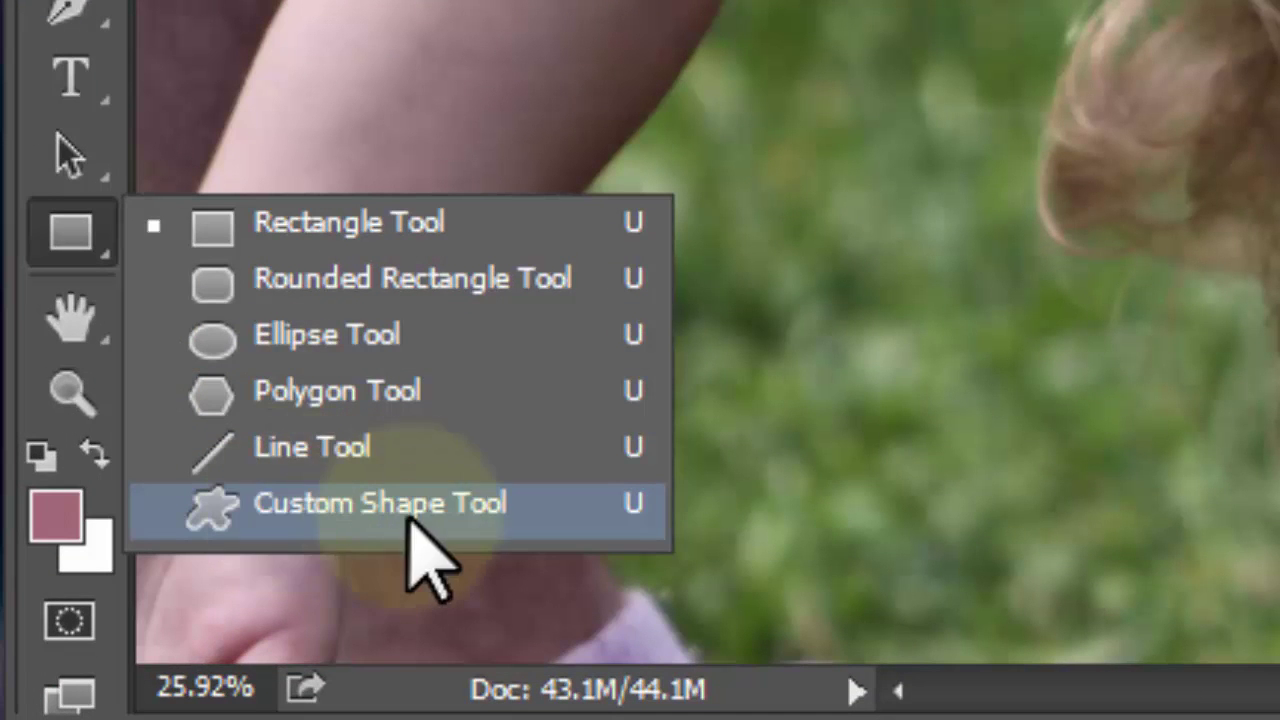
left_click(408, 508)
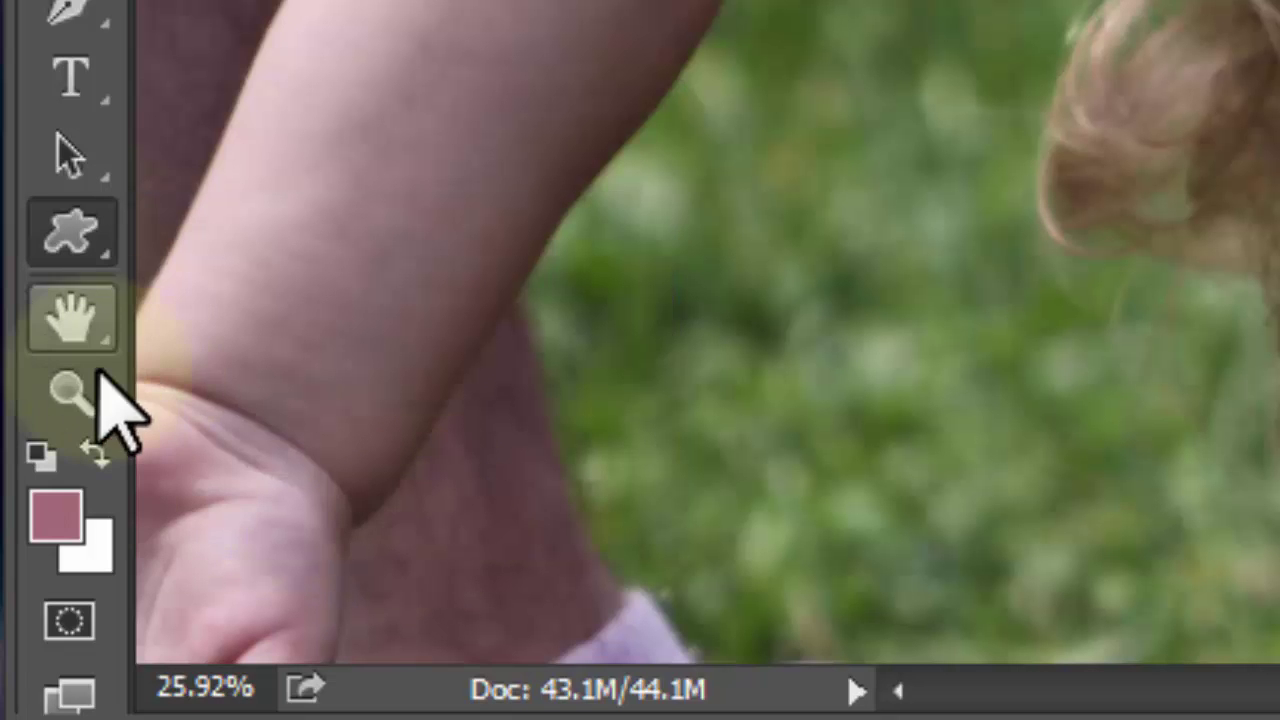
left_click(58, 316)
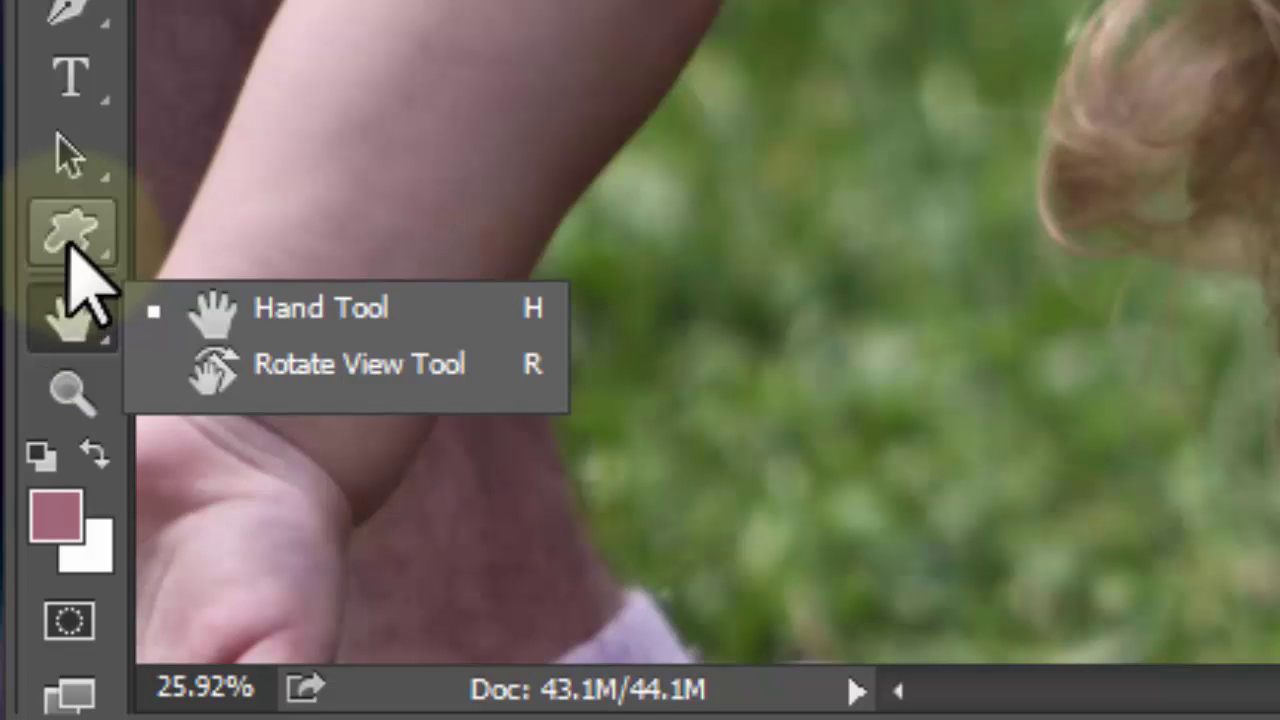
left_click_drag(70, 240, 420, 508)
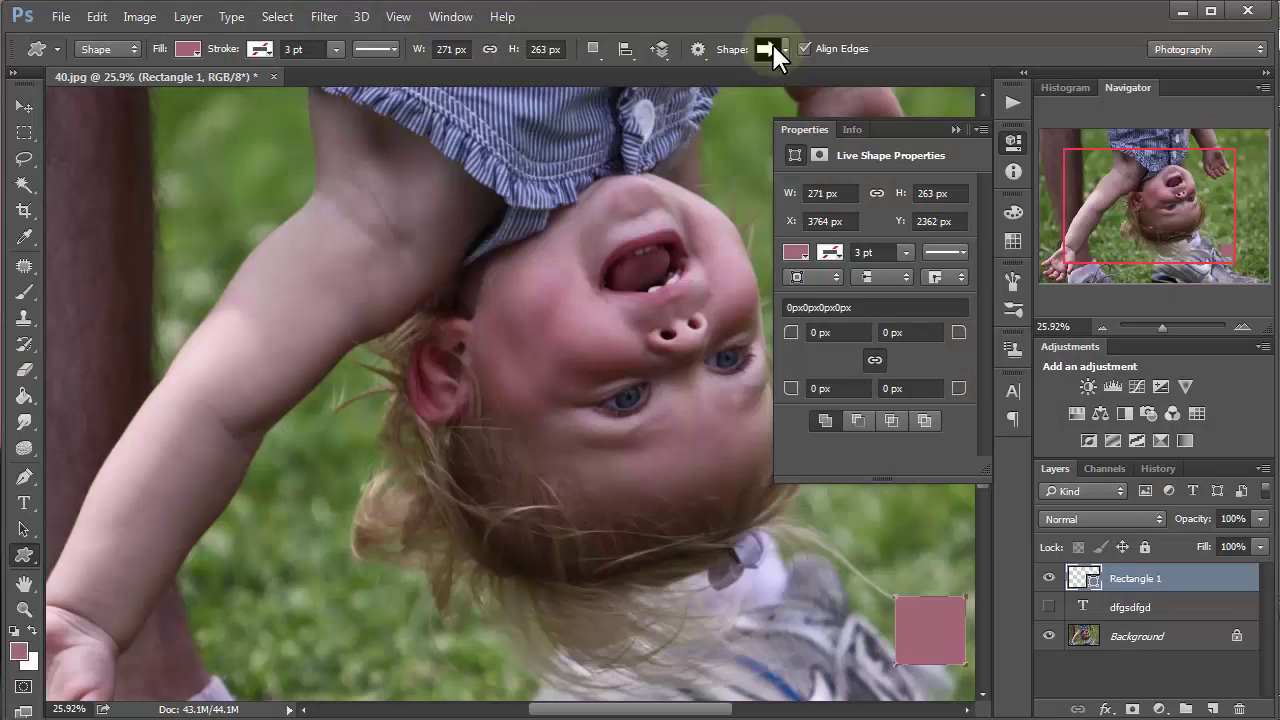
Load the Ornaments shape set and pick the fleur-de-lis shape.
left_click(772, 46)
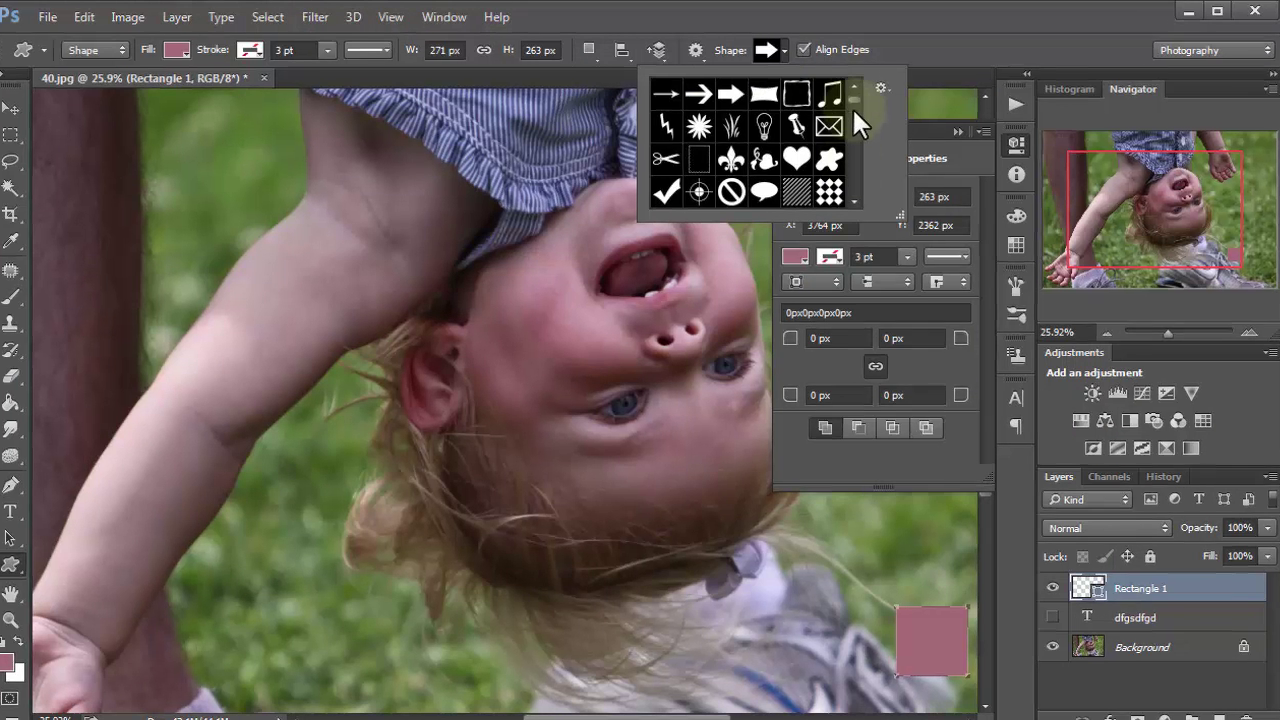
mouse_move(854, 110)
left_mouse_down()
mouse_move(858, 145)
mouse_move(854, 100)
left_mouse_up()
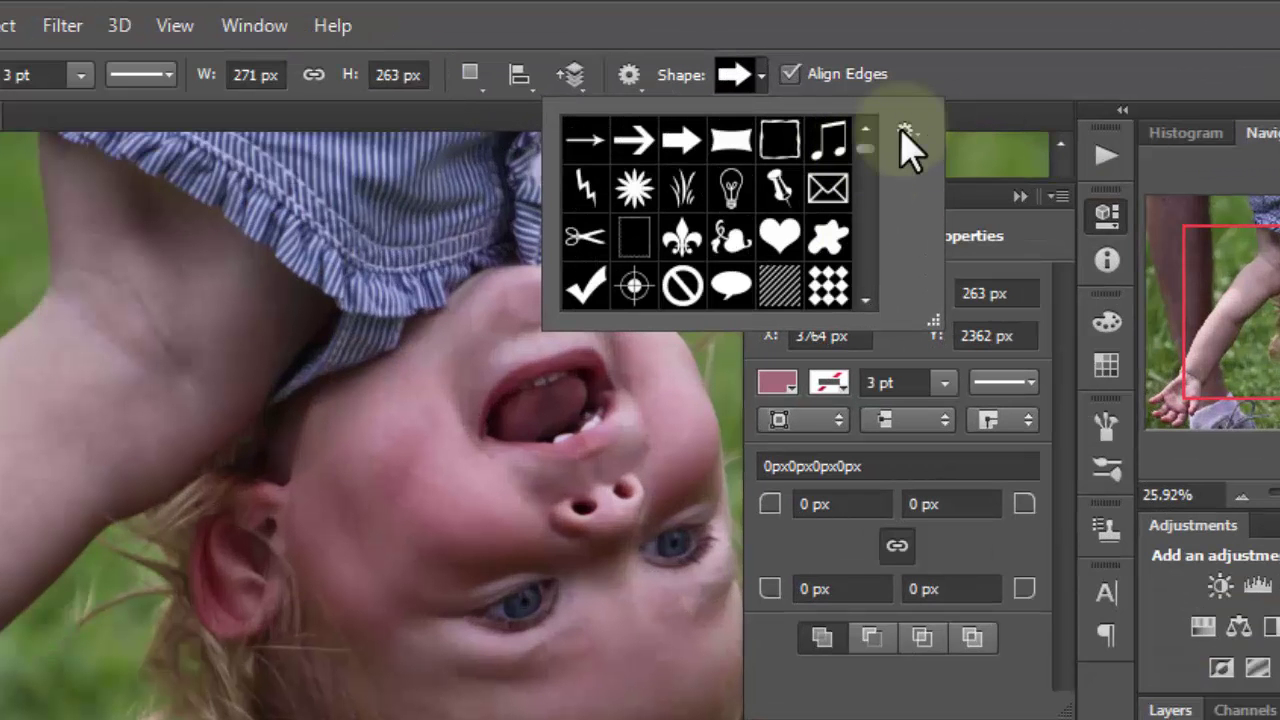
left_click(906, 131)
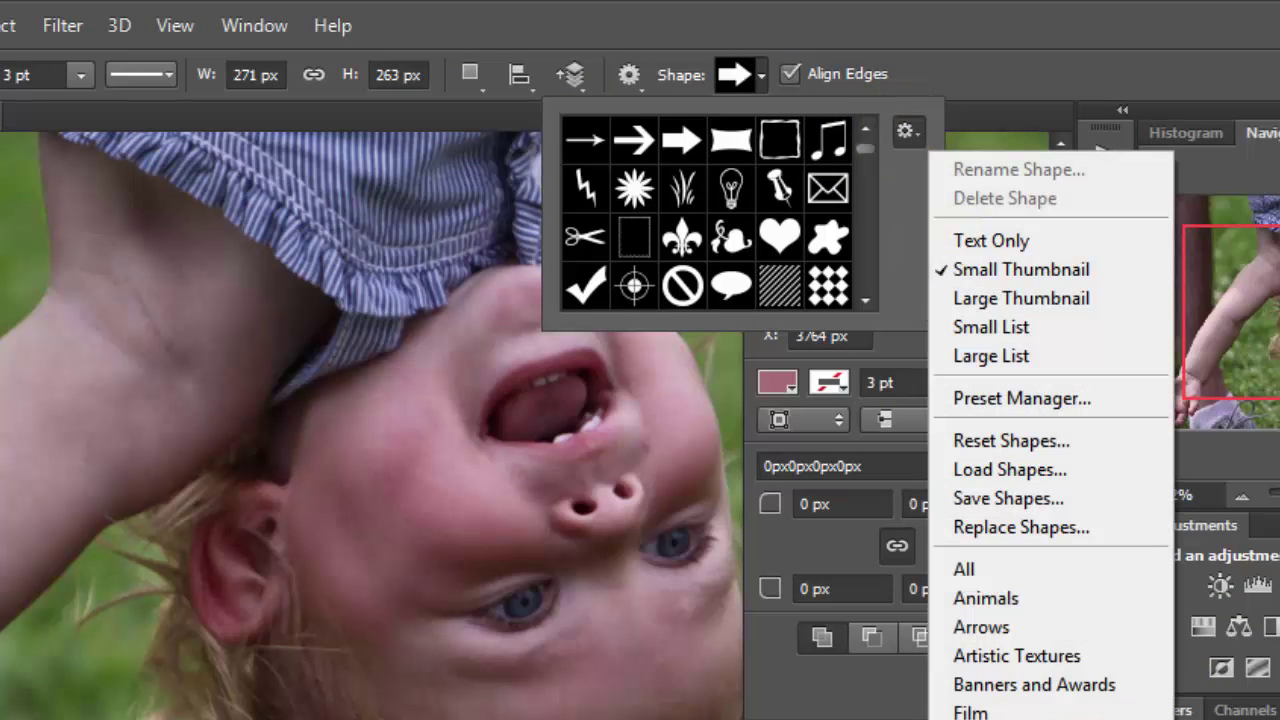
left_click(1000, 719)
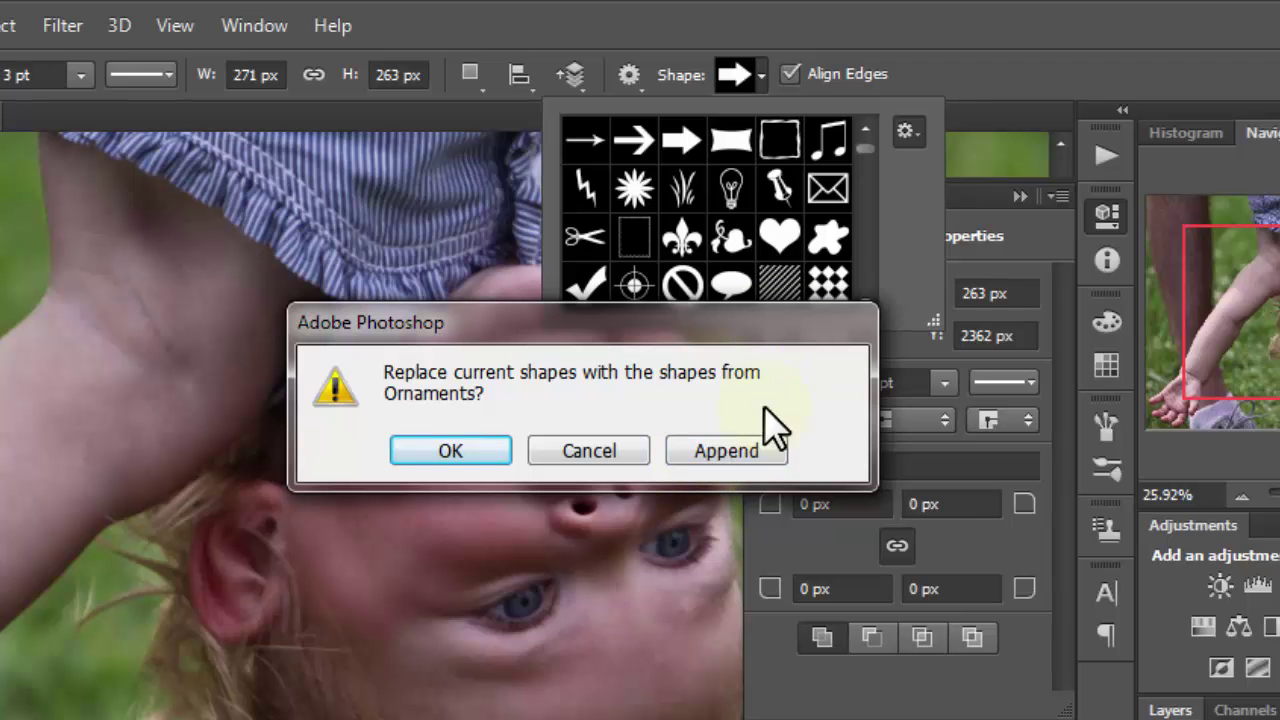
left_click(575, 451)
left_click(683, 237)
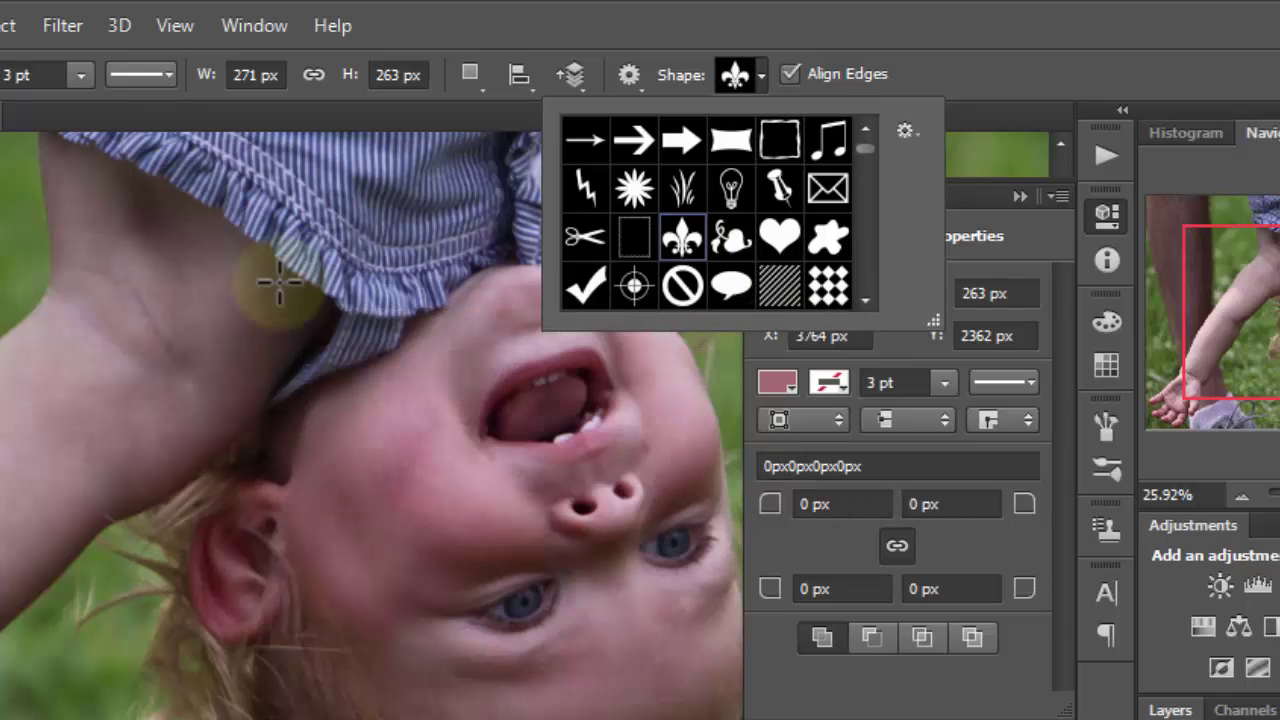
left_click(278, 283)
Draw a large pink fleur-de-lis over the child's arm and bring it forward.
left_click_drag(134, 466, 302, 716)
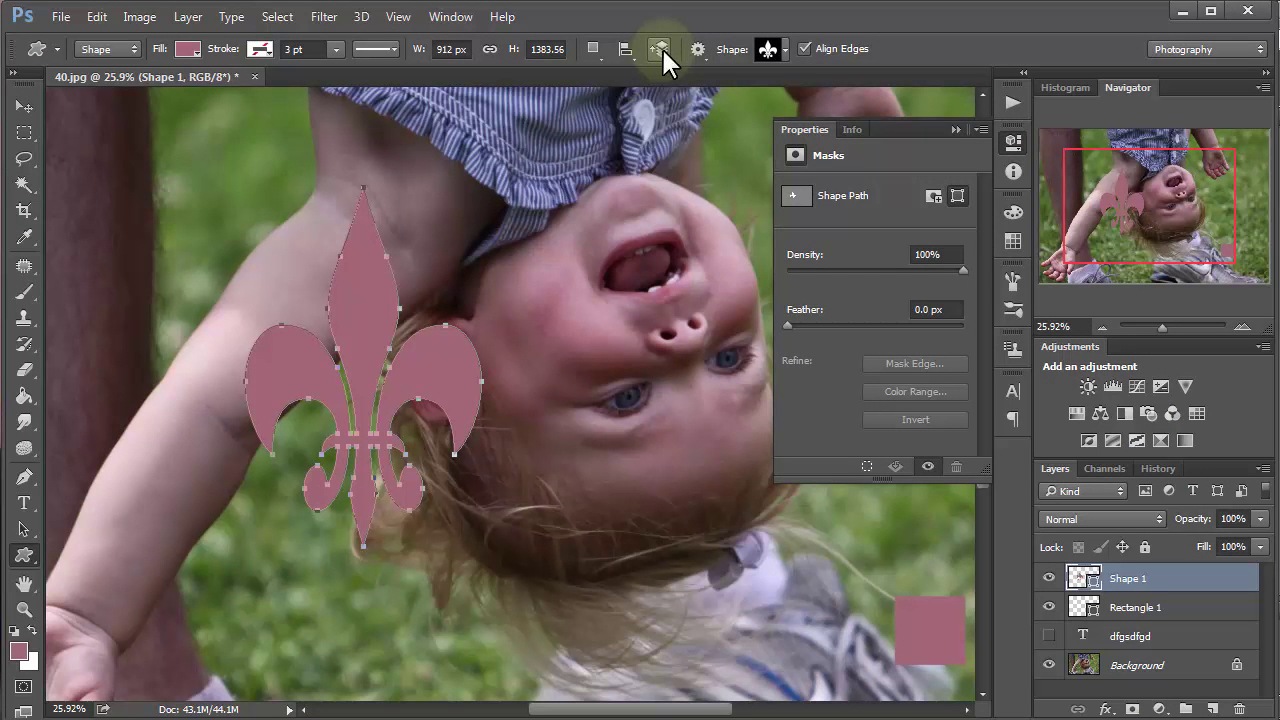
left_click(659, 48)
left_click(705, 95)
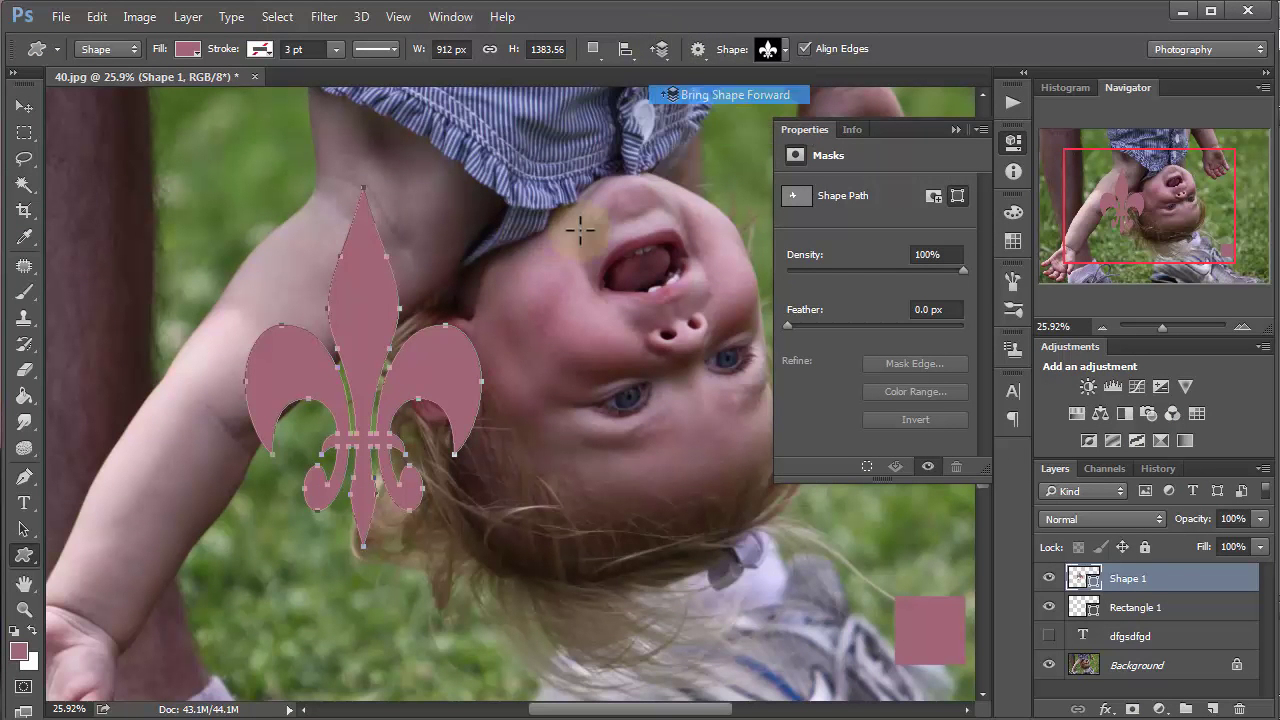
Draw a smaller fleur-de-lis over the child's face.
left_click_drag(580, 226, 708, 456)
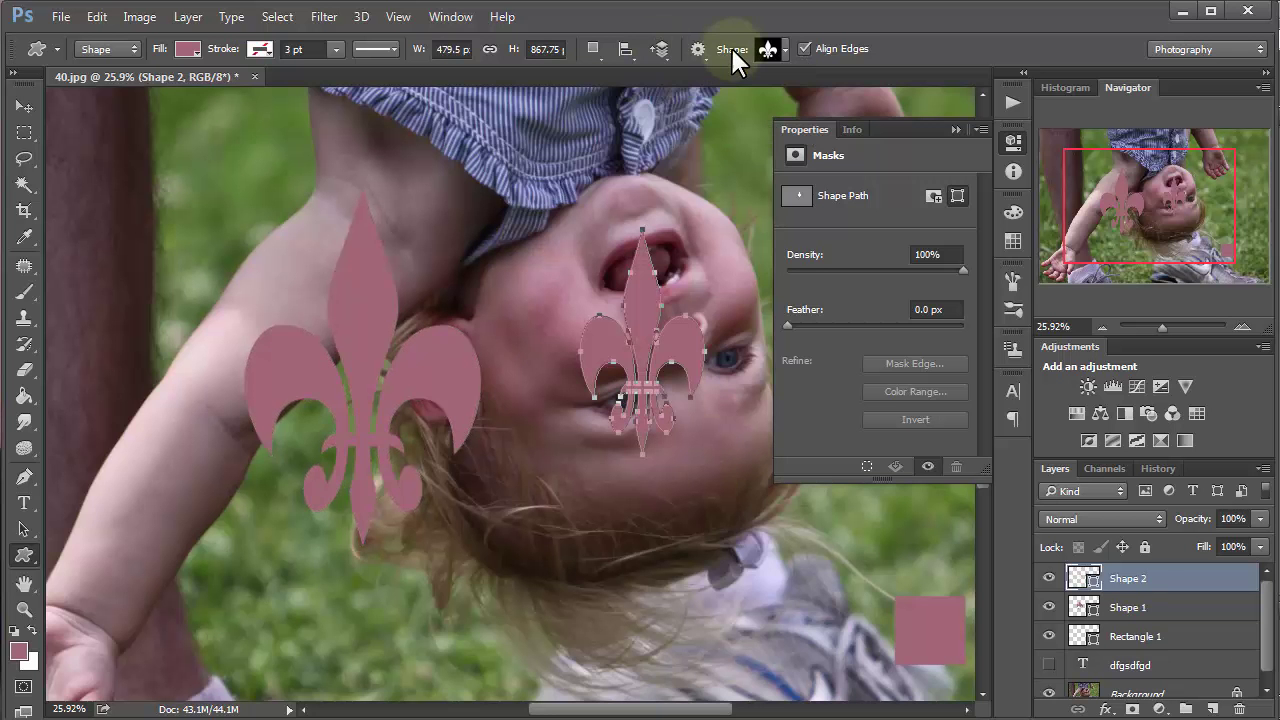
left_click(704, 44)
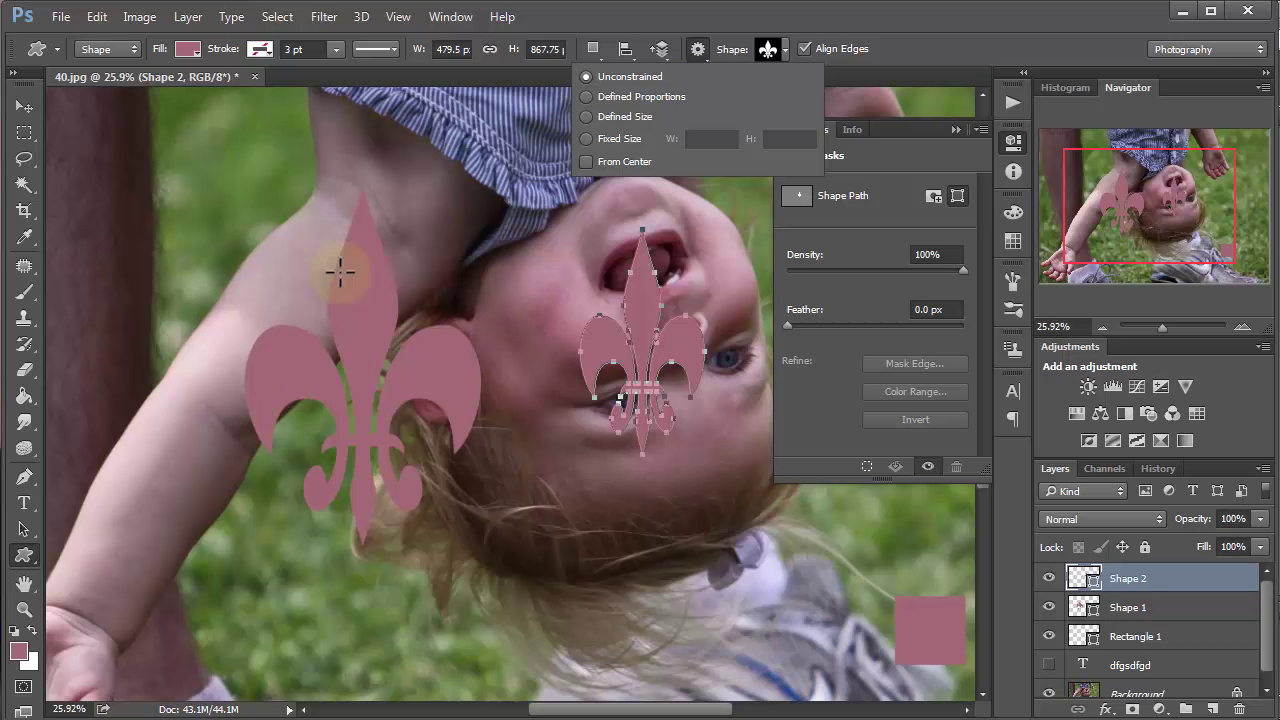
left_click(796, 15)
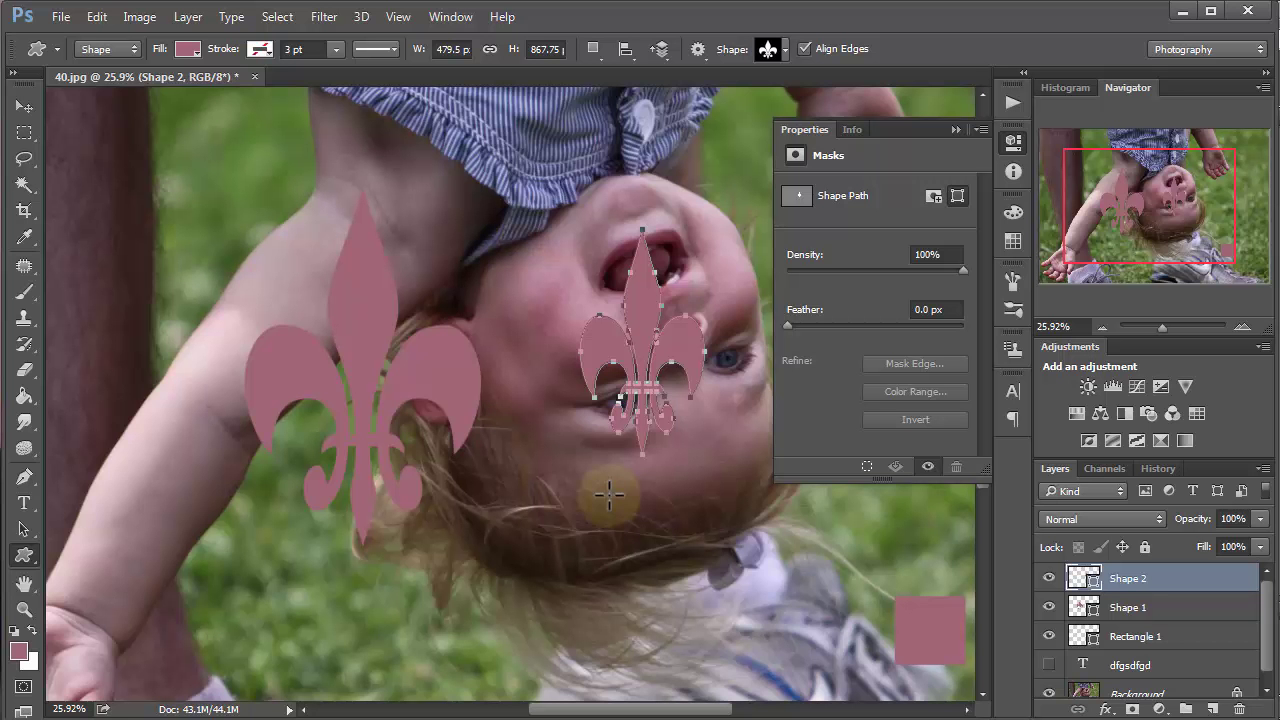
Select both the Shape 1 and Shape 2 layers.
right_click(22, 556)
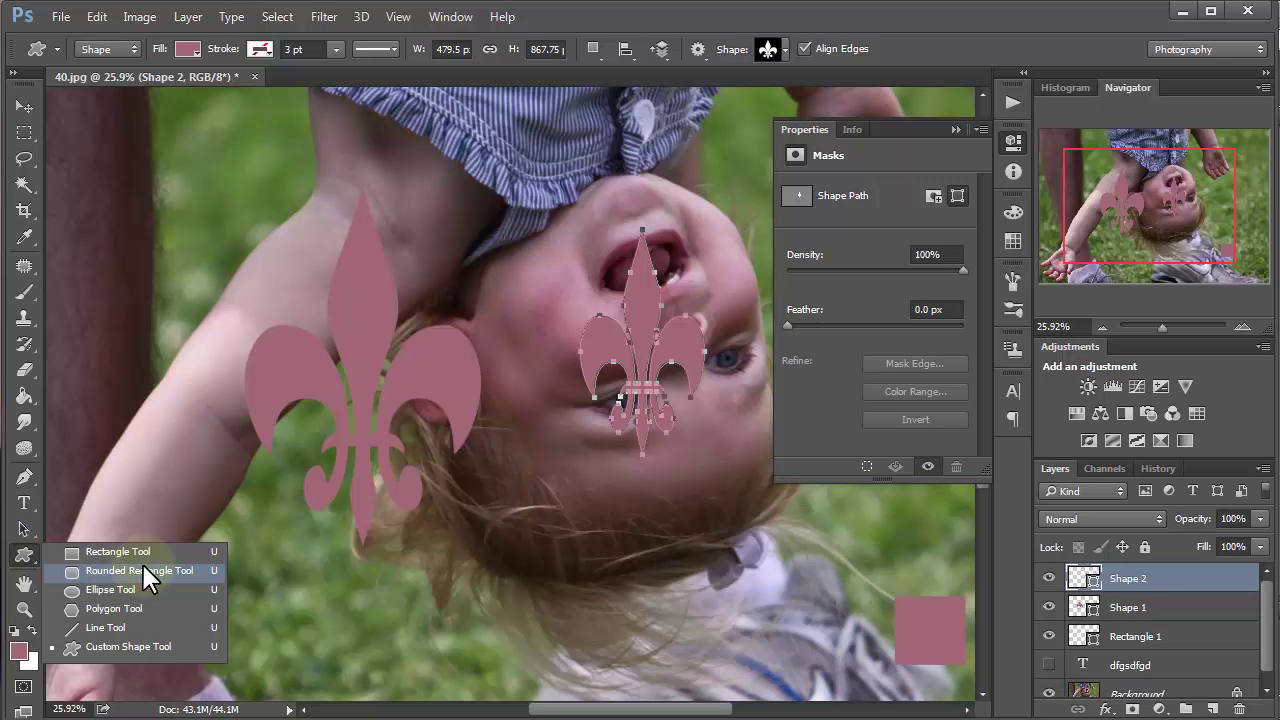
left_click(1122, 605)
left_click(1136, 582)
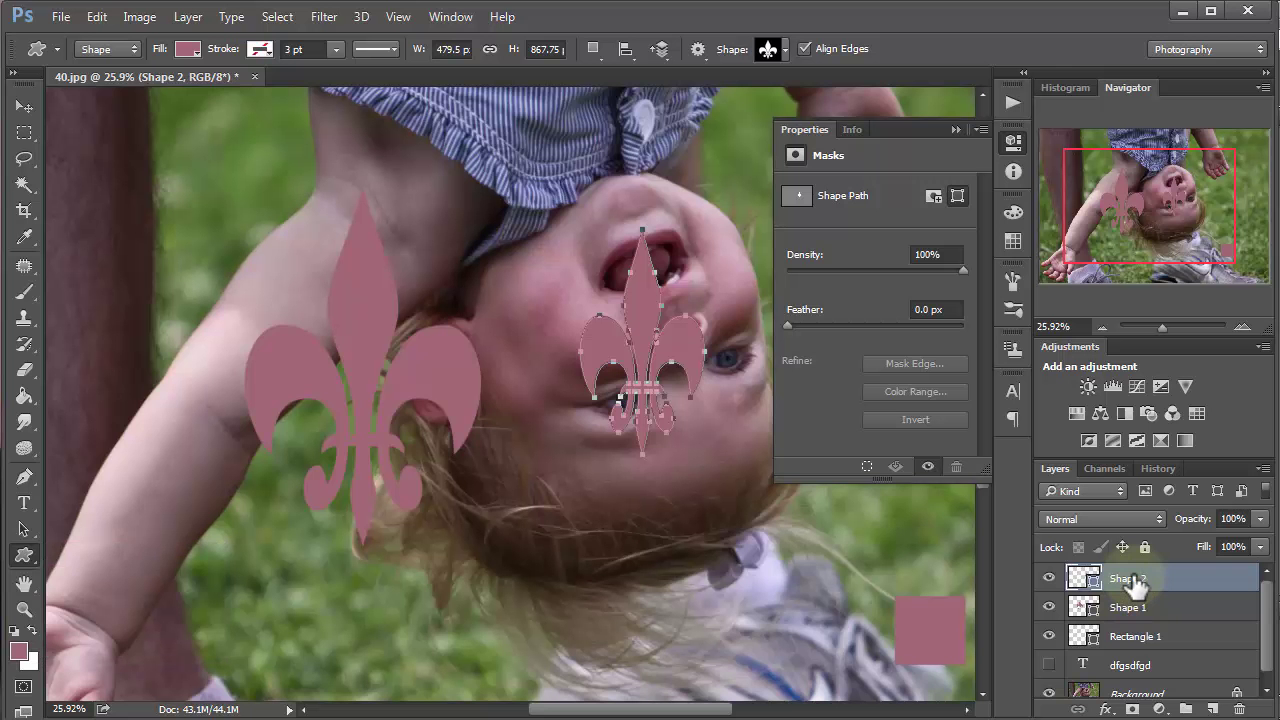
Delete both fleur-de-lis layers, the Rectangle 1 layer and the dfgsdfgd text layer.
key("Delete")
key("Delete")
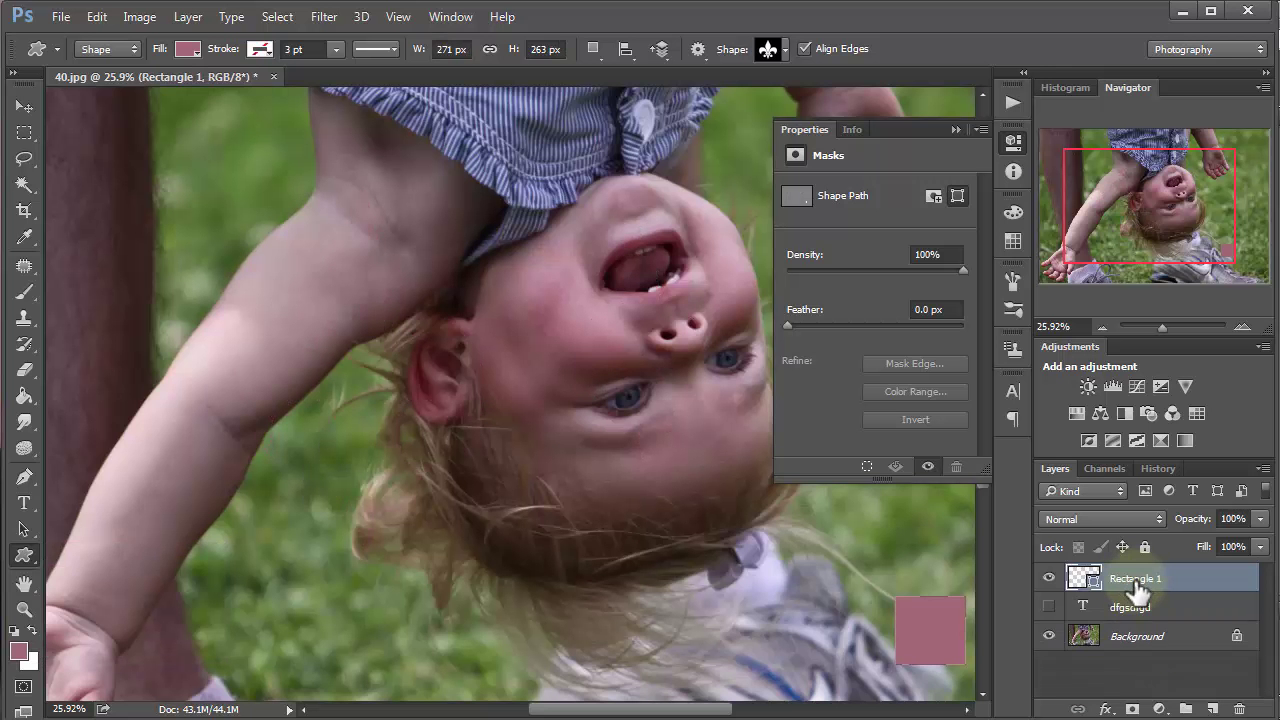
key("Delete")
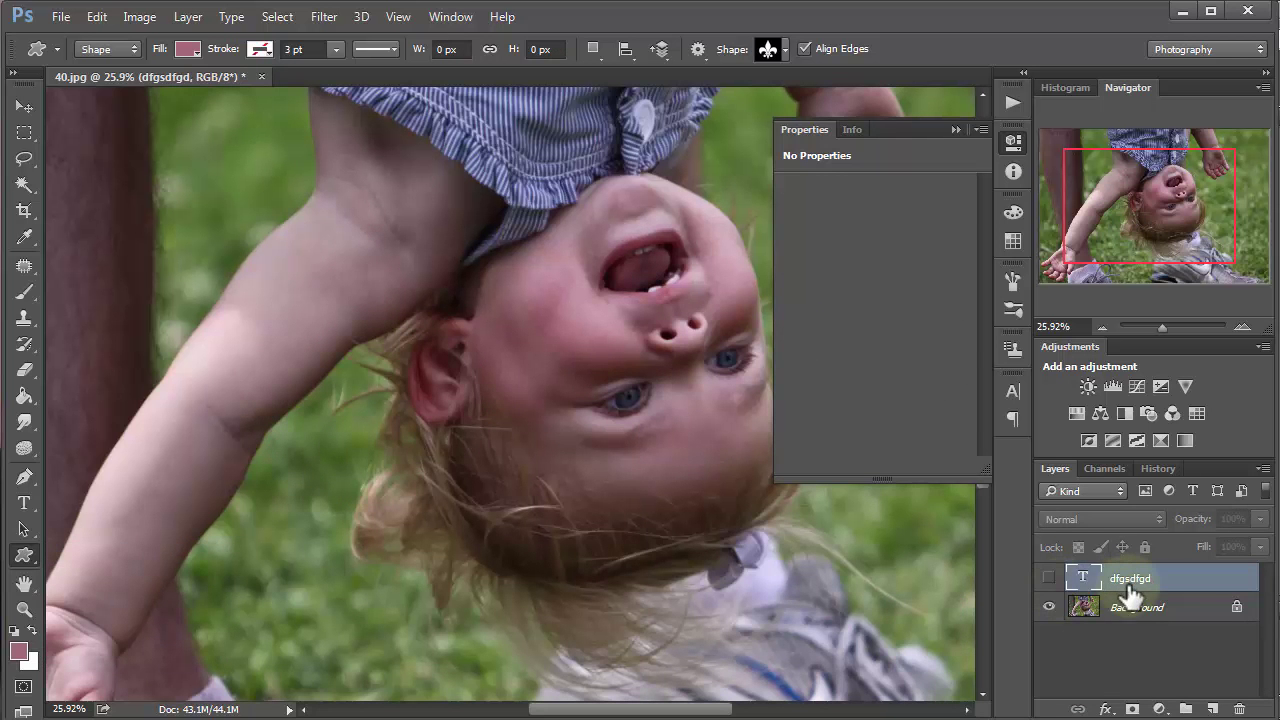
key("Delete")
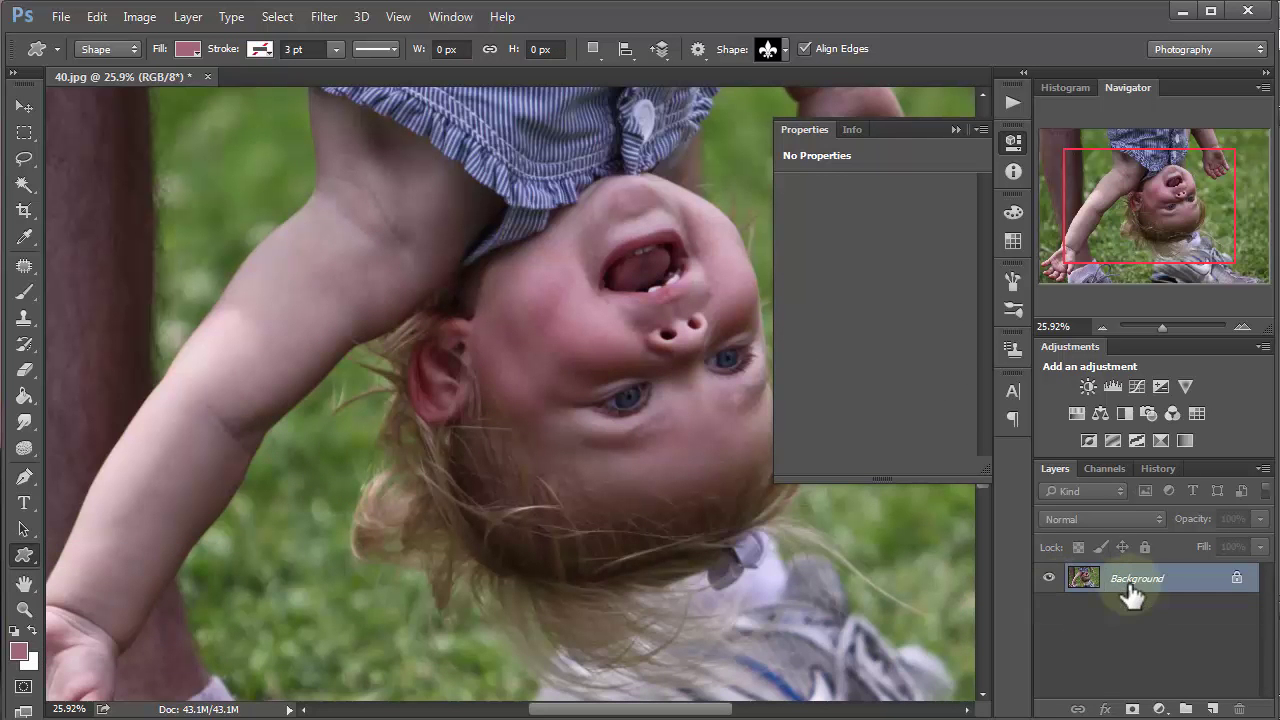
Collapse the Properties panel and choose the Rotate View Tool.
left_click(955, 129)
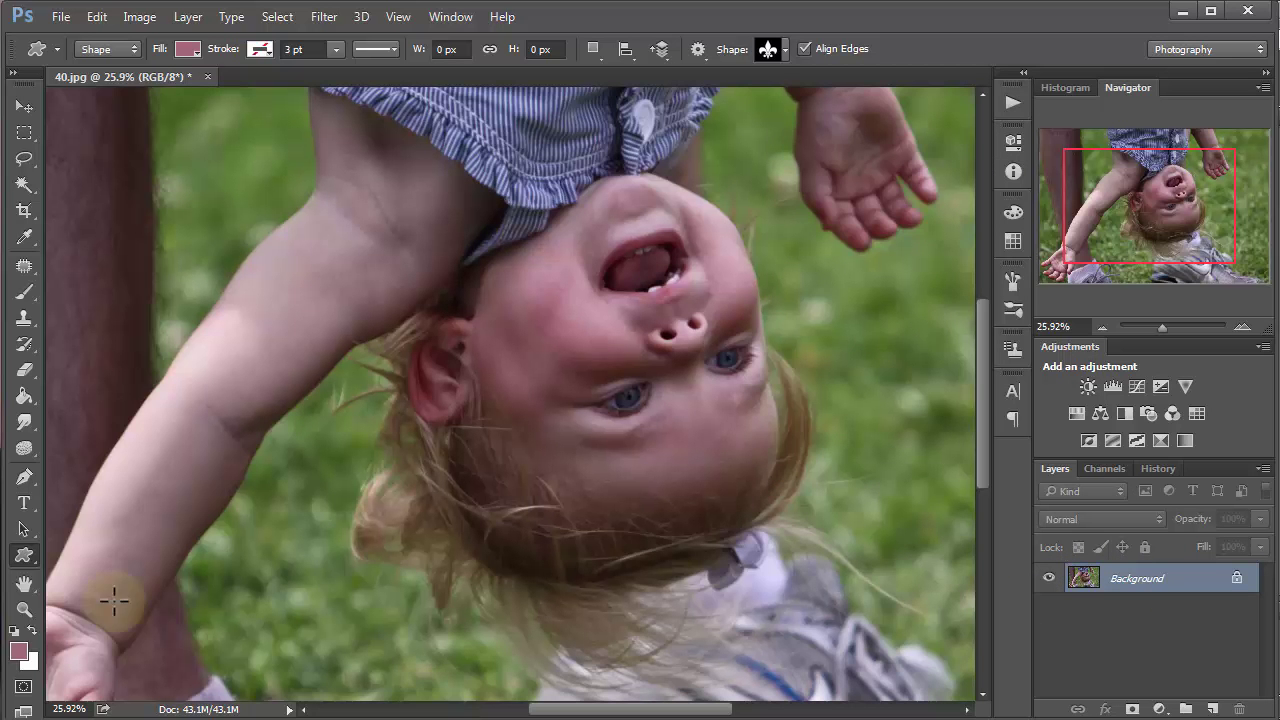
left_click(17, 584)
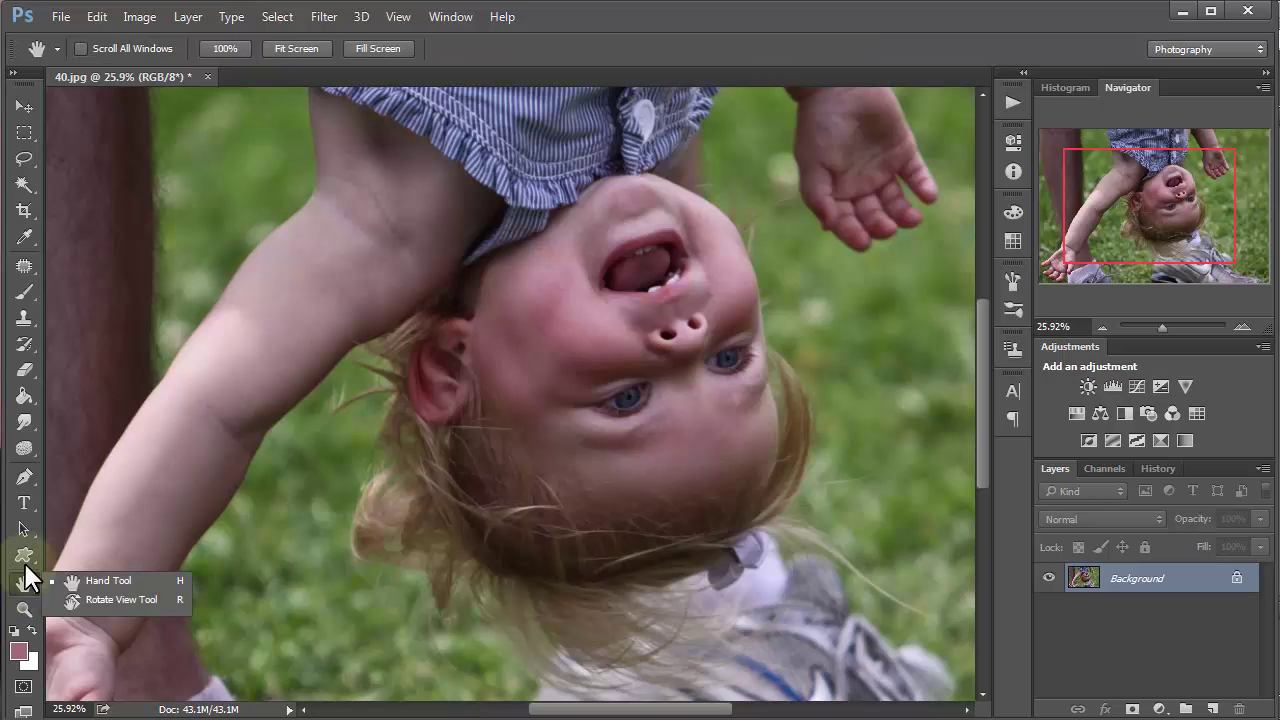
left_click(117, 600)
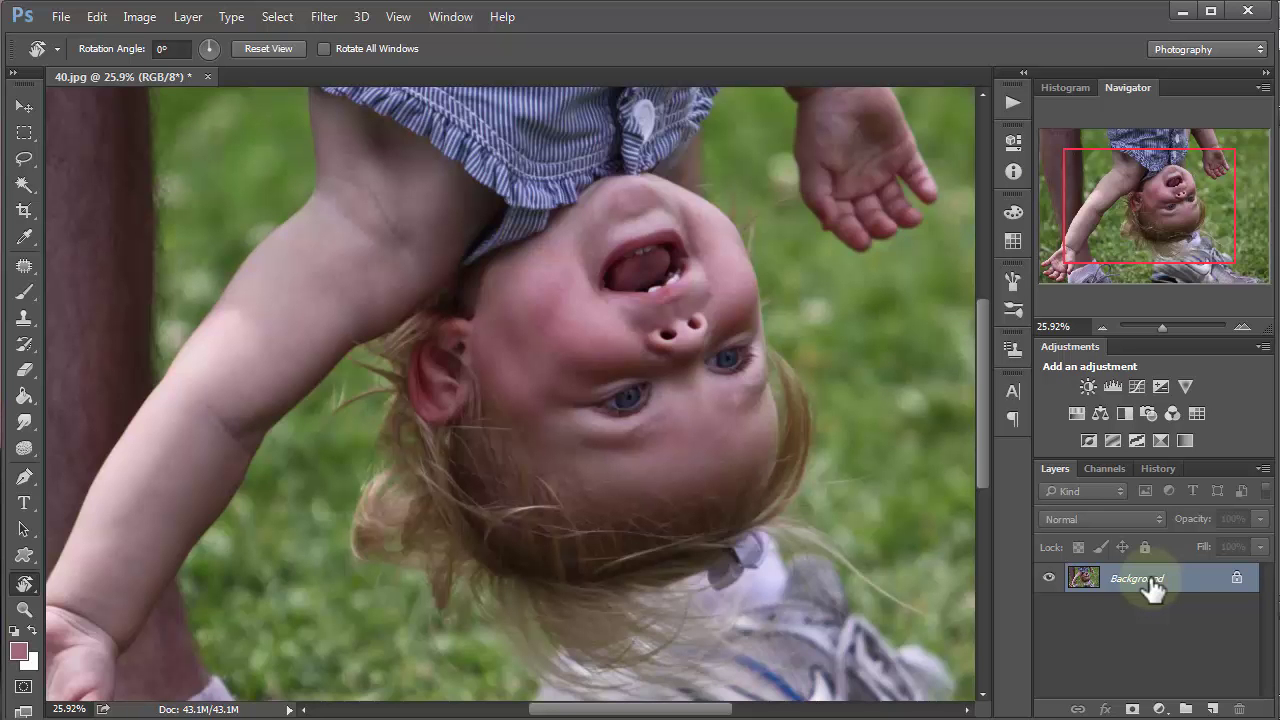
Duplicate the Background into Layer 1 with Ctrl+J and toggle layer visibility to check it.
key("ctrl+j")
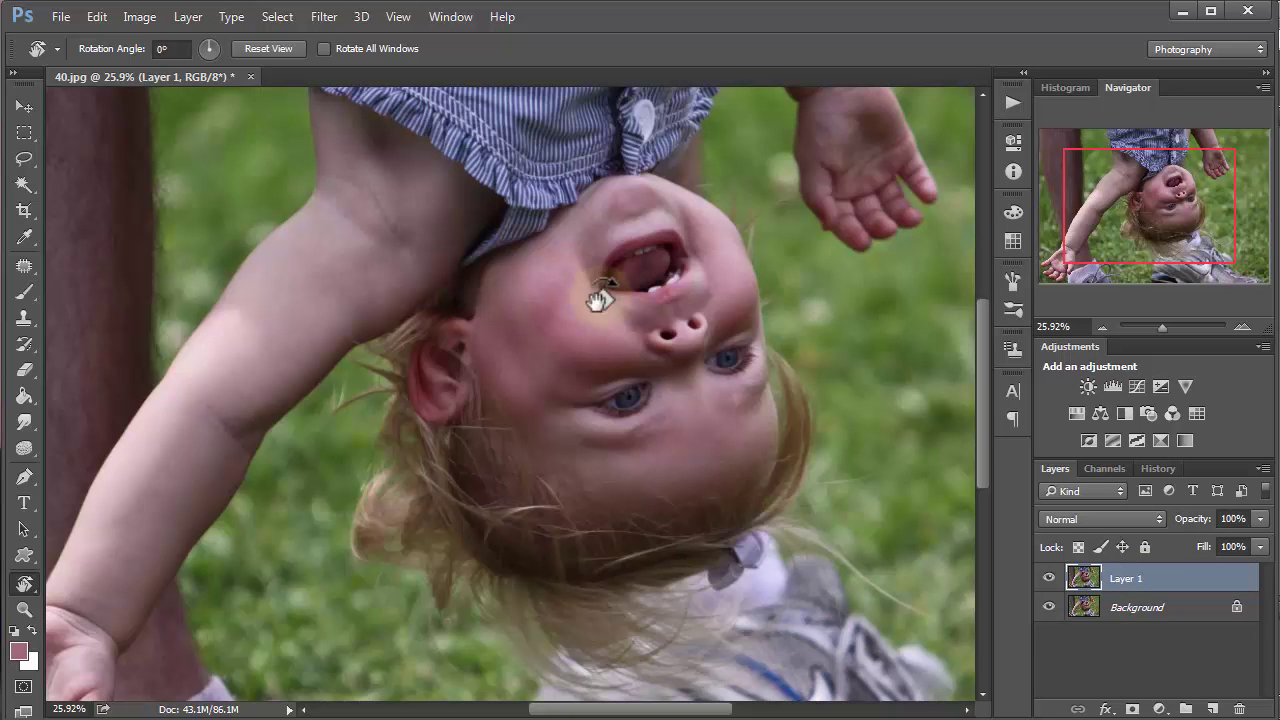
left_click(1048, 608)
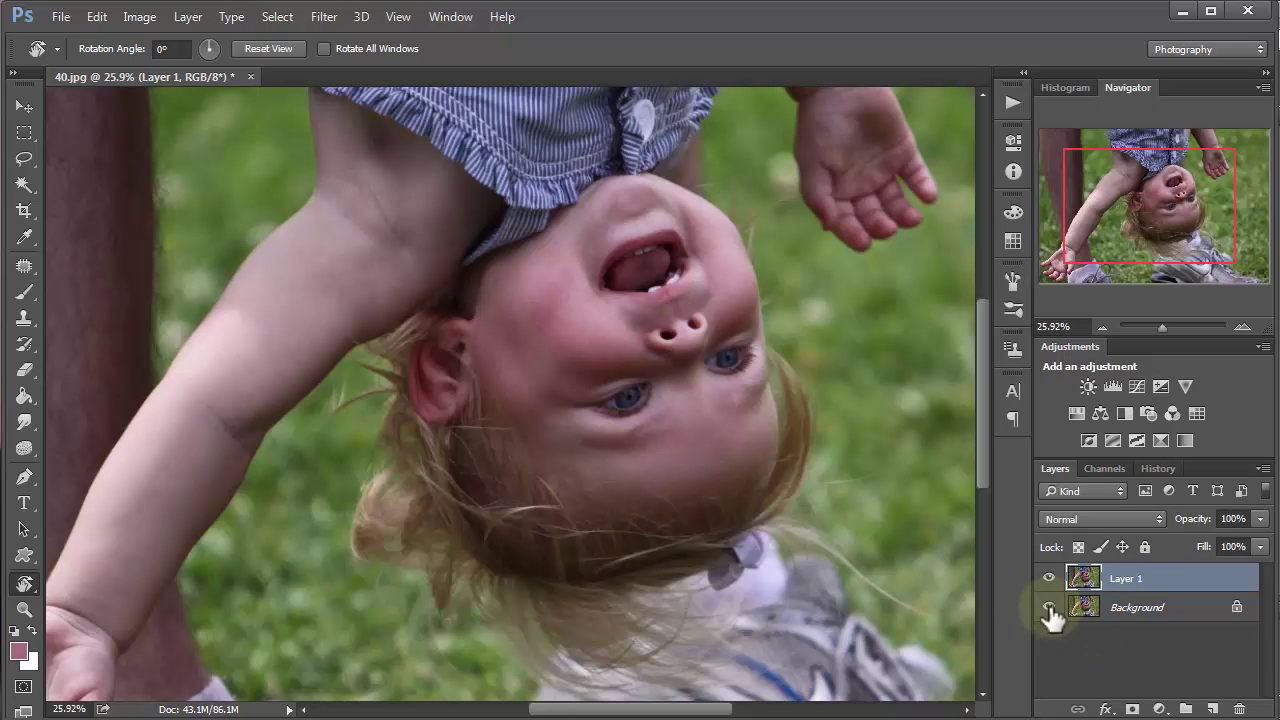
left_click(1049, 607)
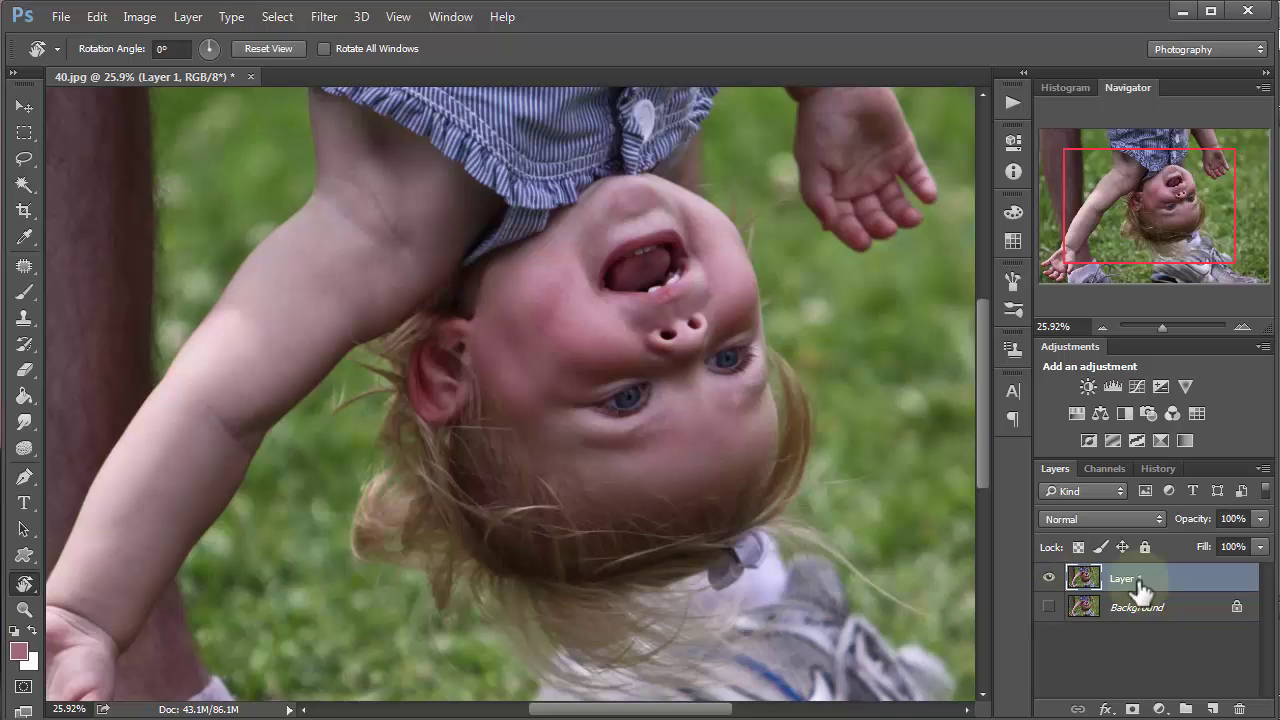
left_click(1050, 579)
left_click(1050, 580)
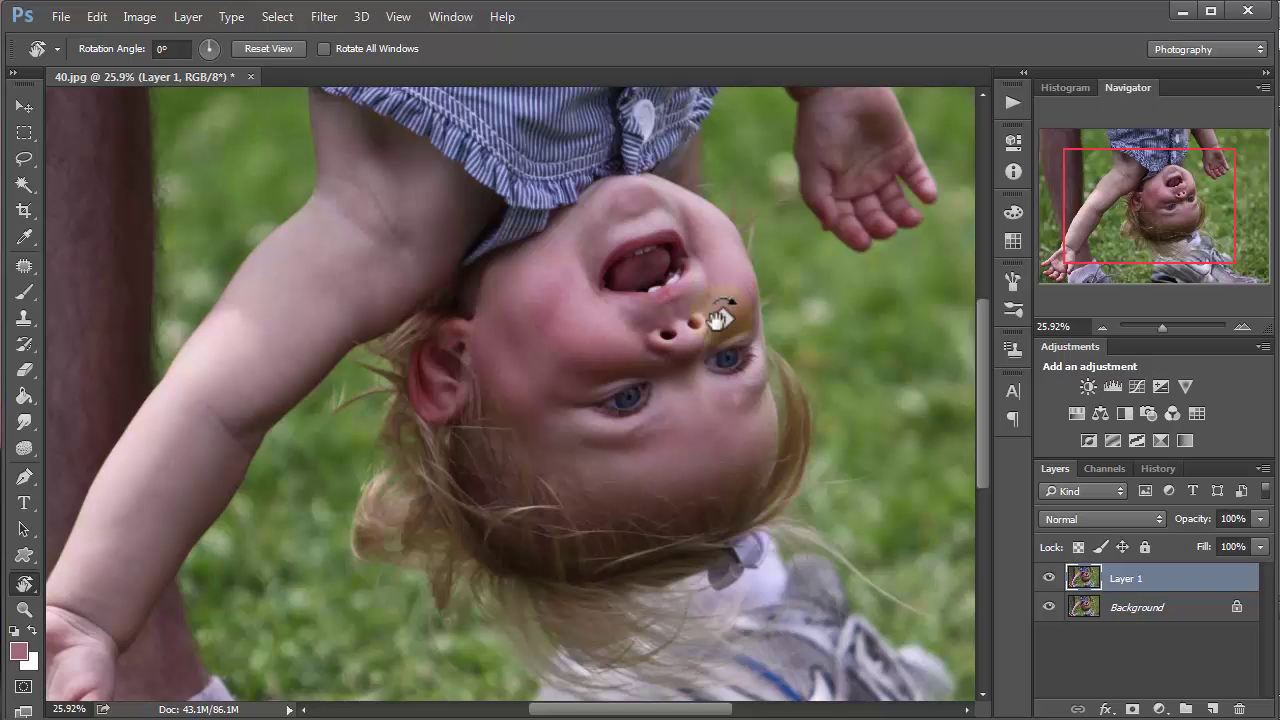
Rotate the view toward upright and toggle Layer 1 off and on to compare.
left_click_drag(500, 309, 474, 452)
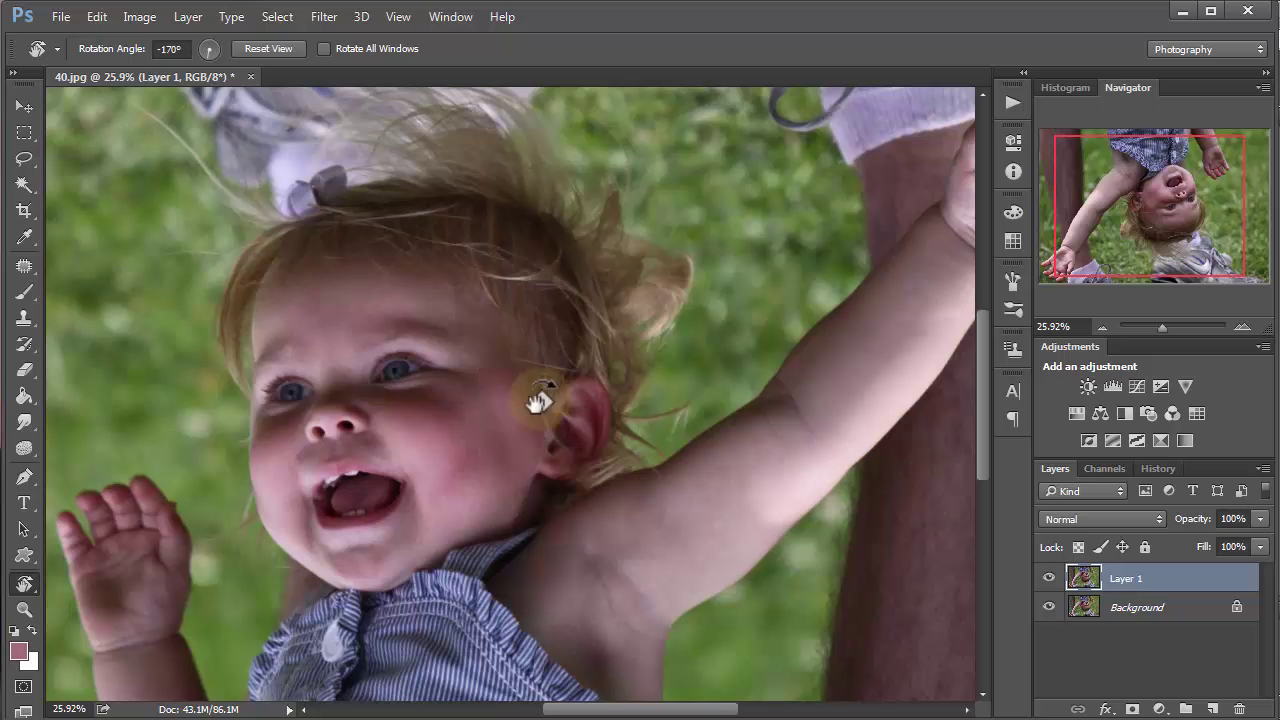
left_click(1050, 578)
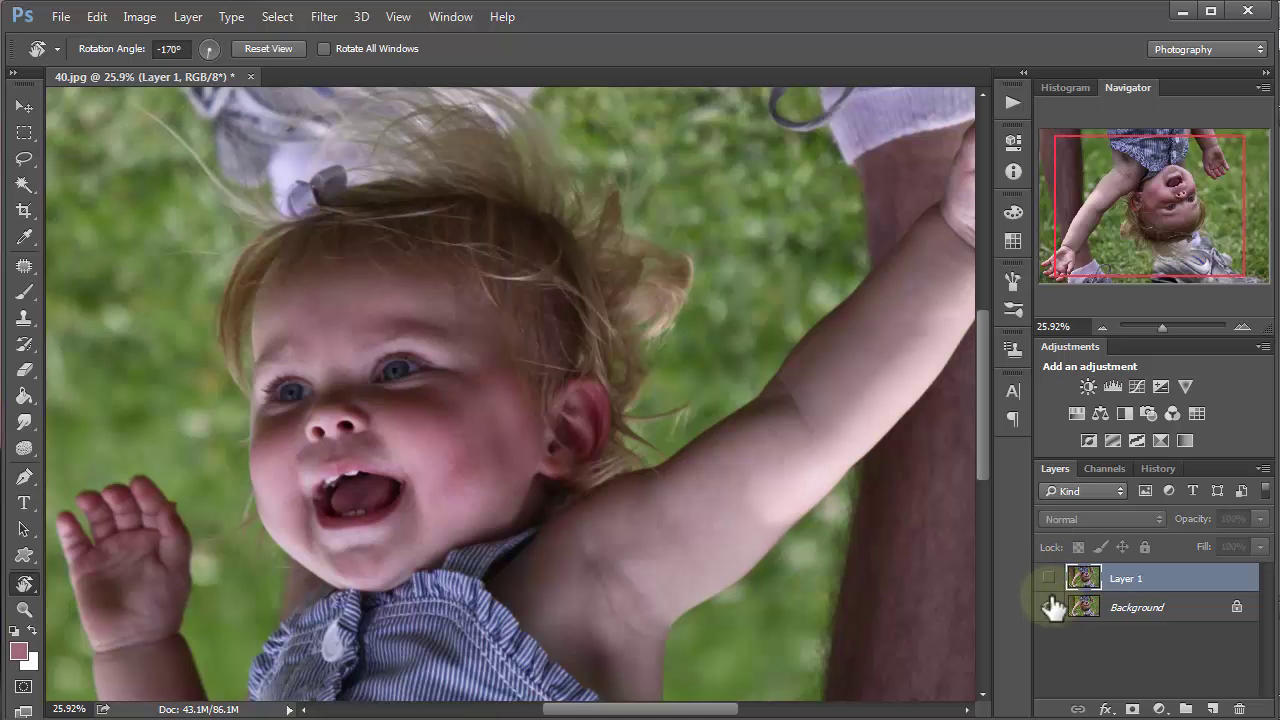
left_click(1050, 579)
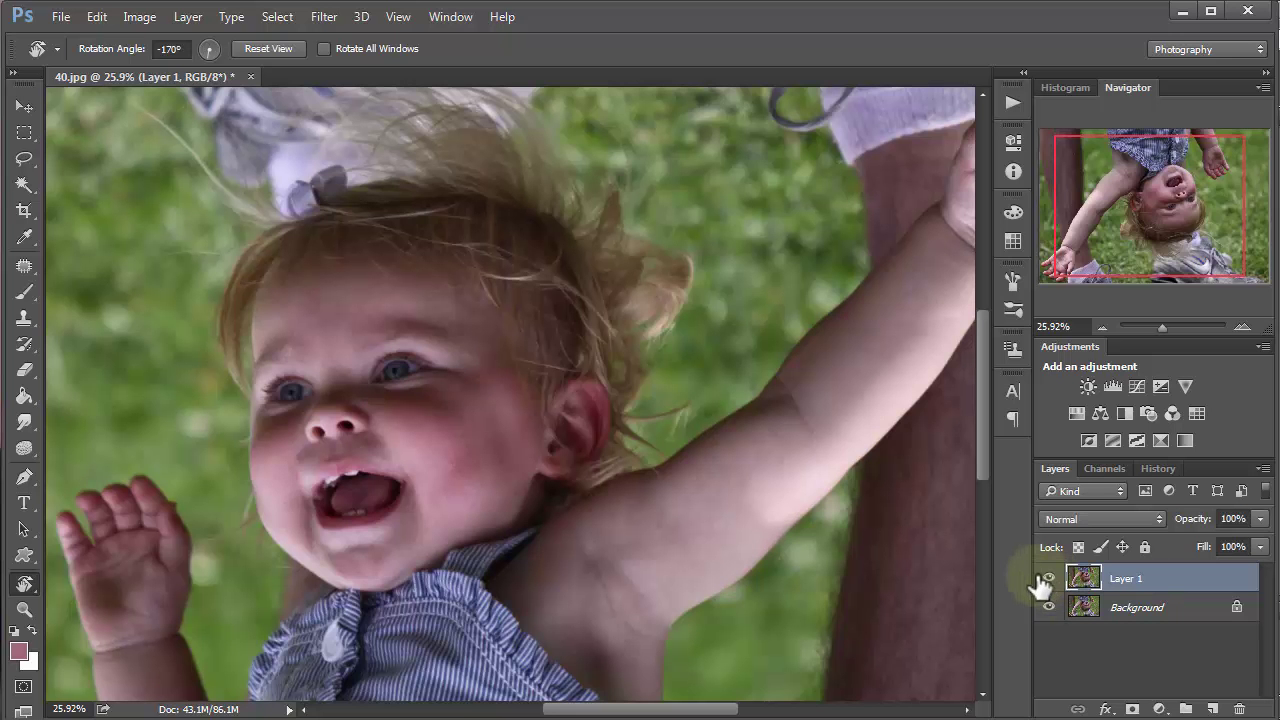
Merge Layer 1 down into the Background, stepping through history and rotating the view back.
key("ctrl+e")
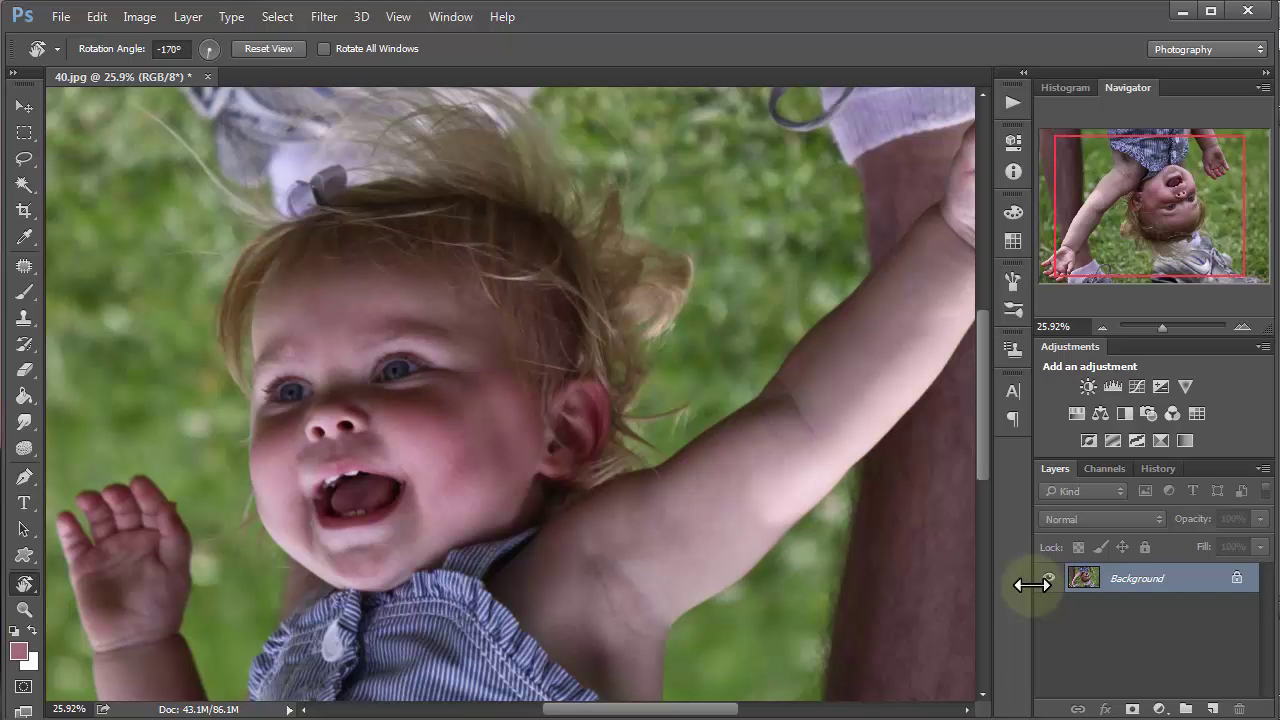
key("ctrl+shift+z")
key("ctrl+shift+z")
key("ctrl+shift+z")
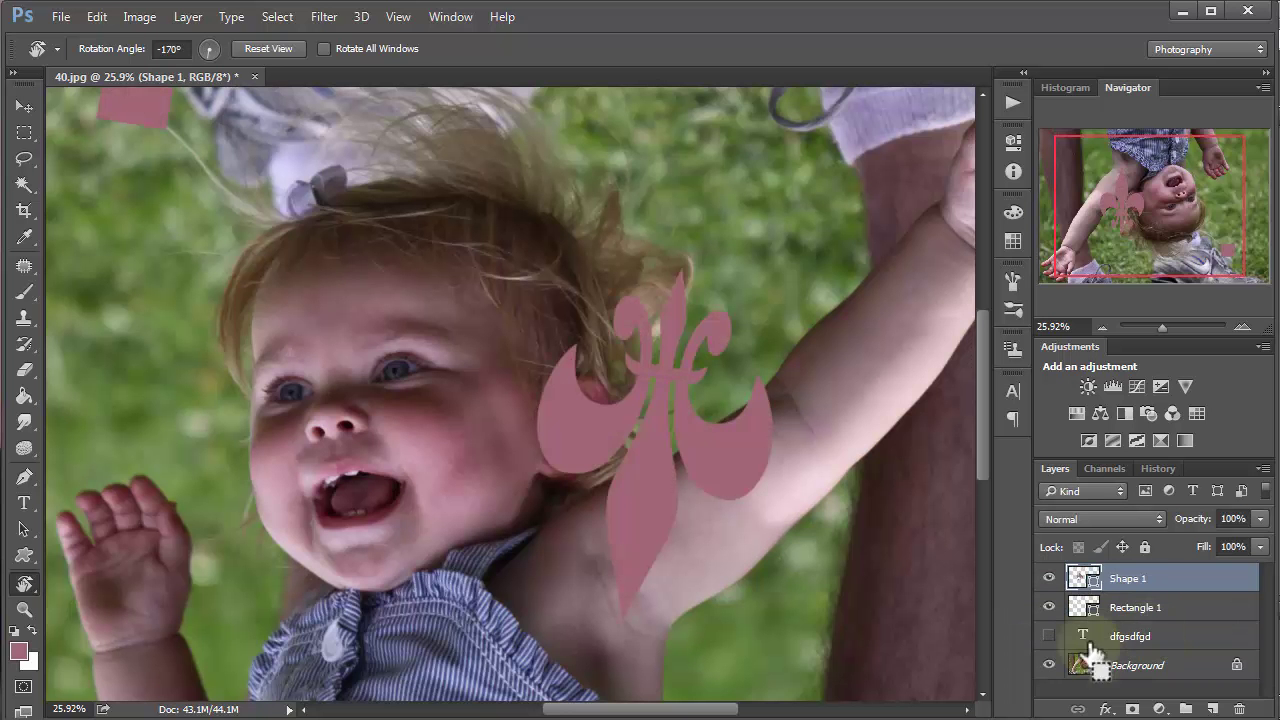
left_click_drag(1093, 655, 1150, 605)
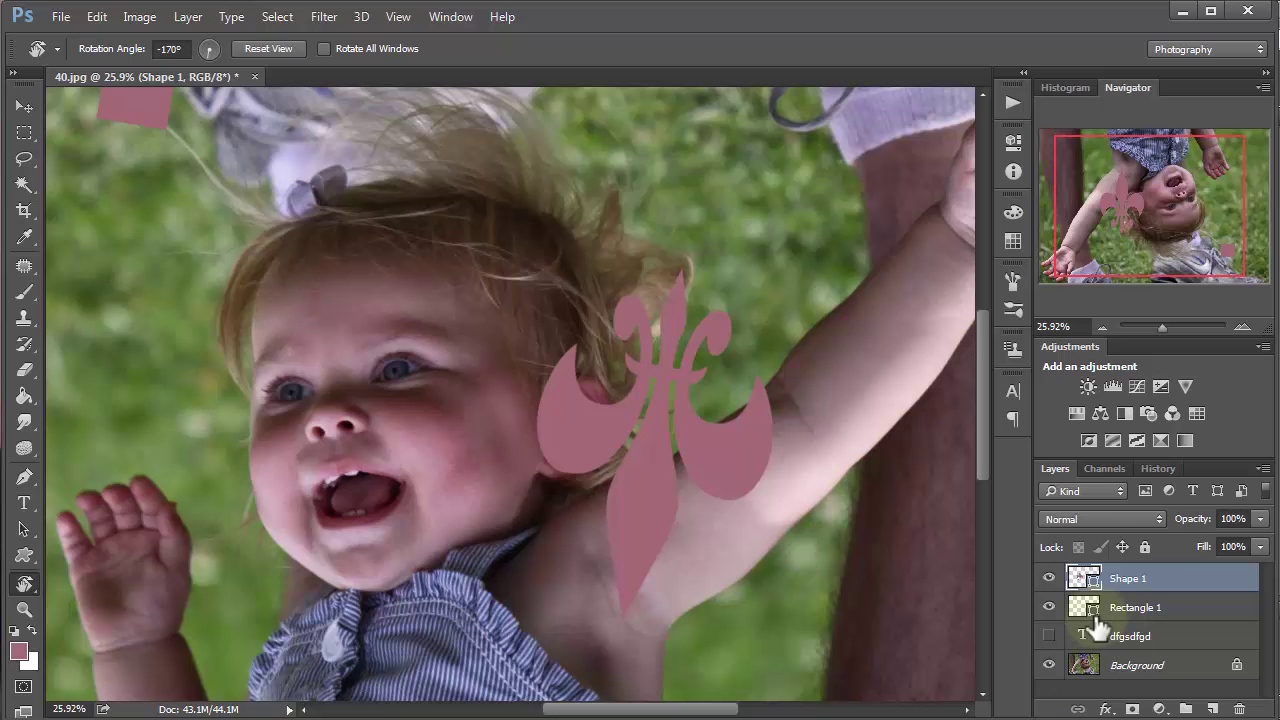
key("F12")
key("ctrl+z")
key("ctrl+z")
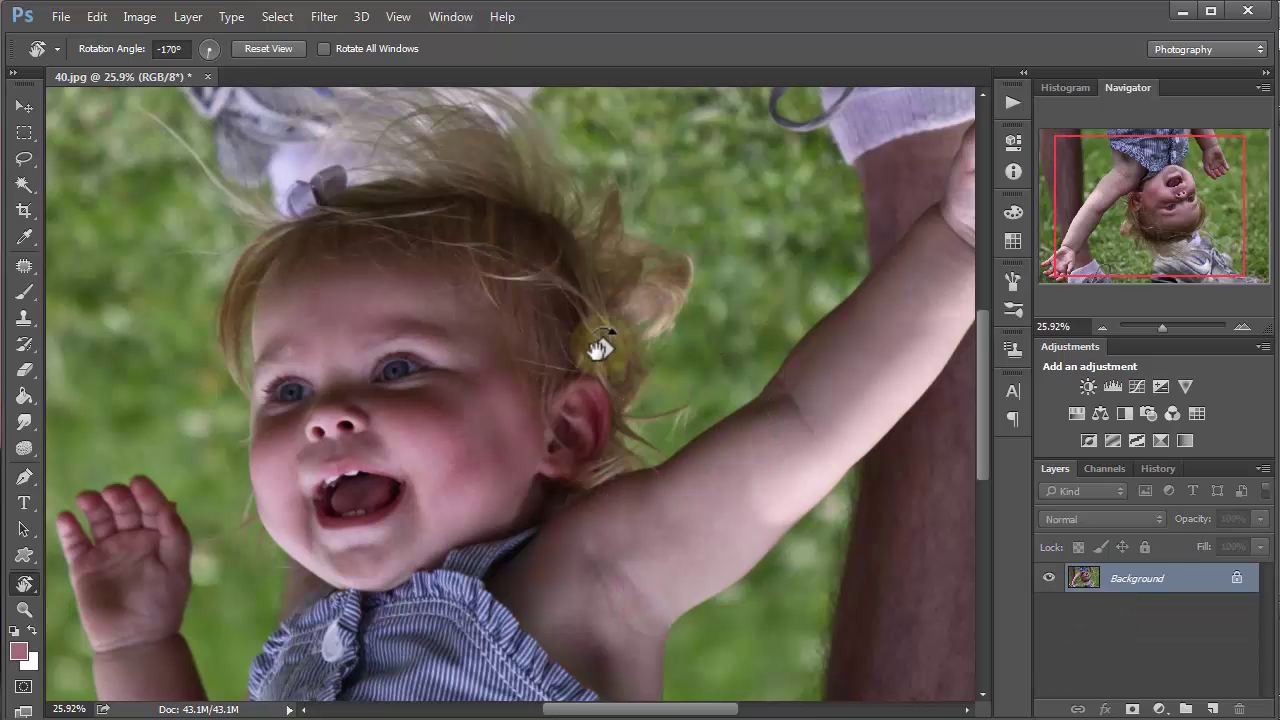
left_click_drag(600, 347, 330, 472)
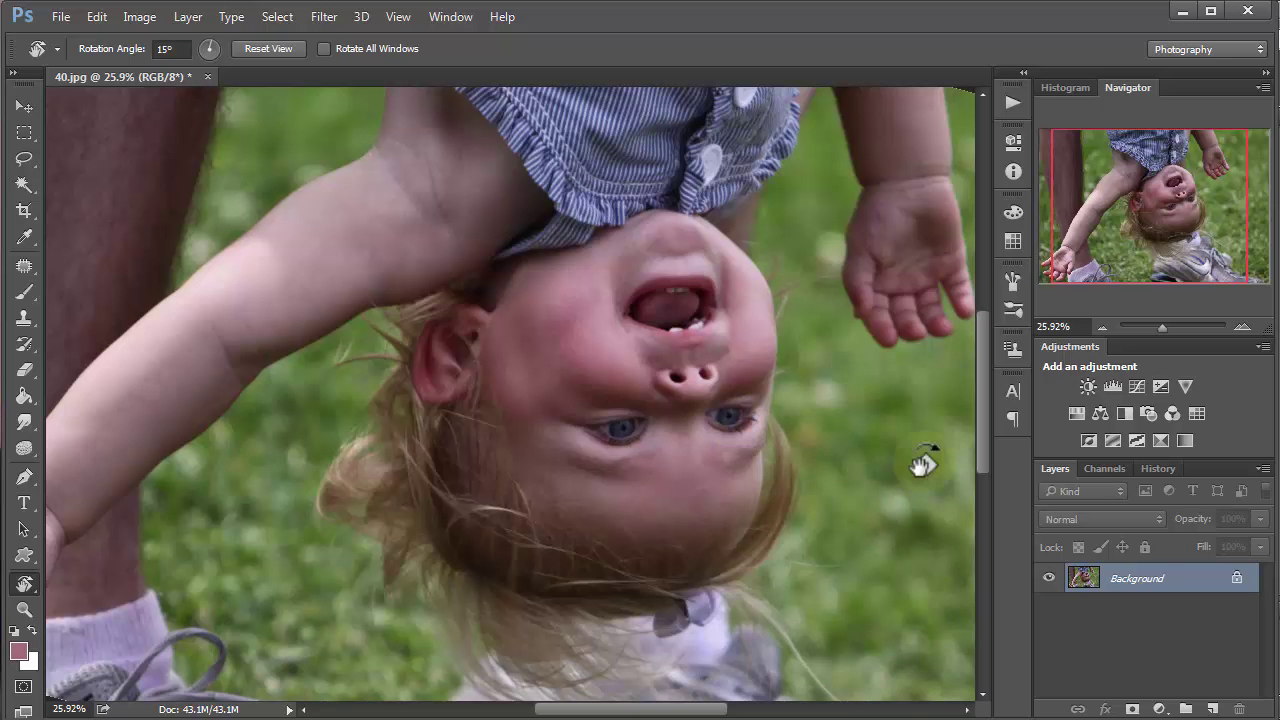
Rotate the canvas view to about -173° so the child appears upright.
left_click(24, 584)
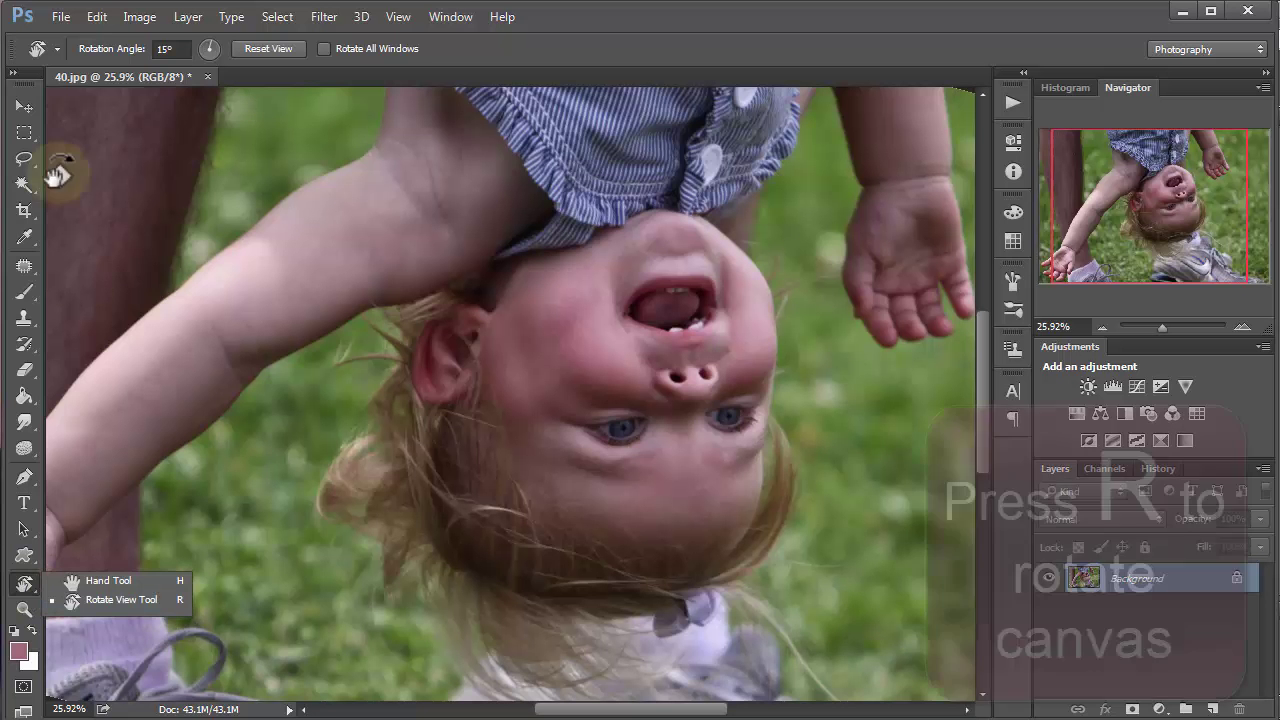
key("m")
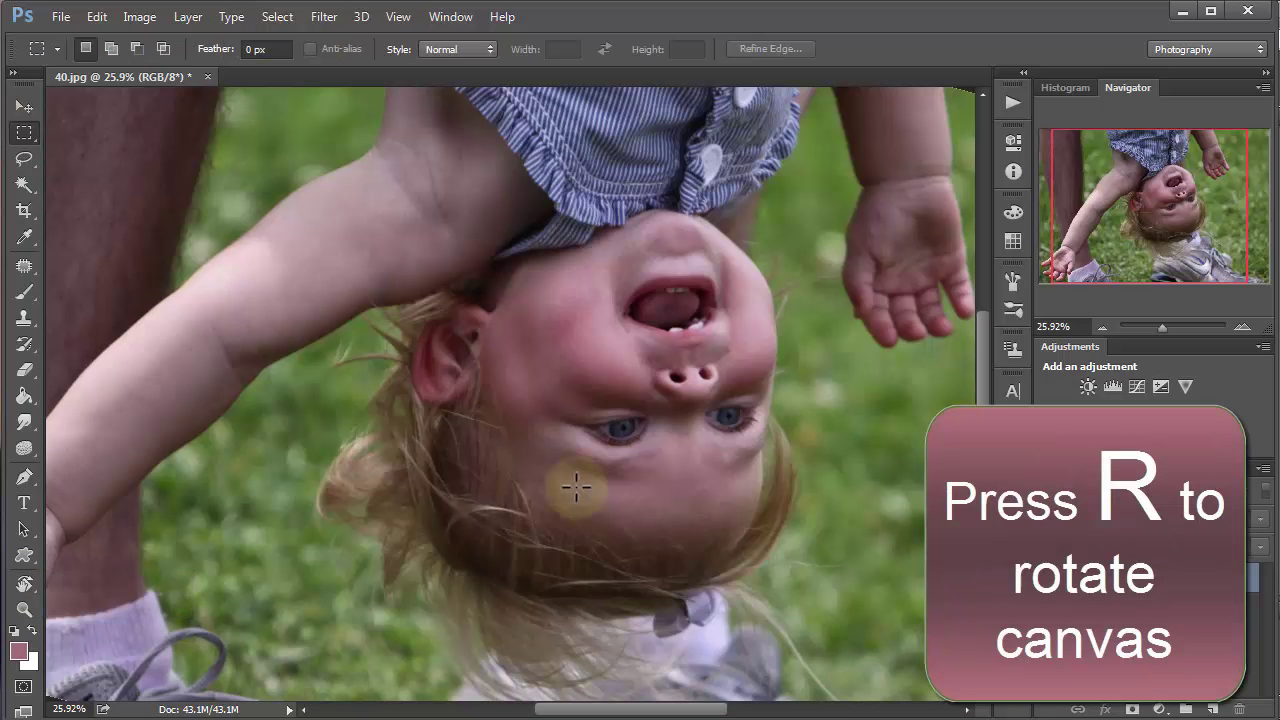
key("r")
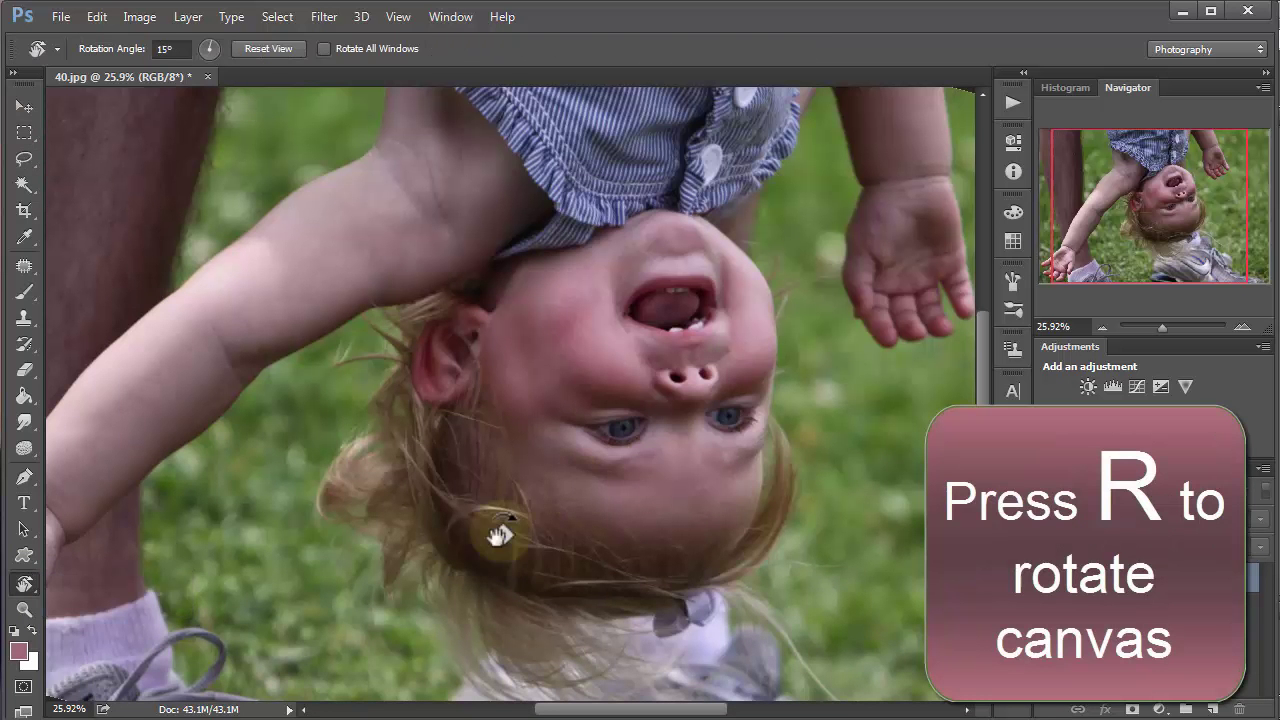
left_click_drag(500, 529, 912, 478)
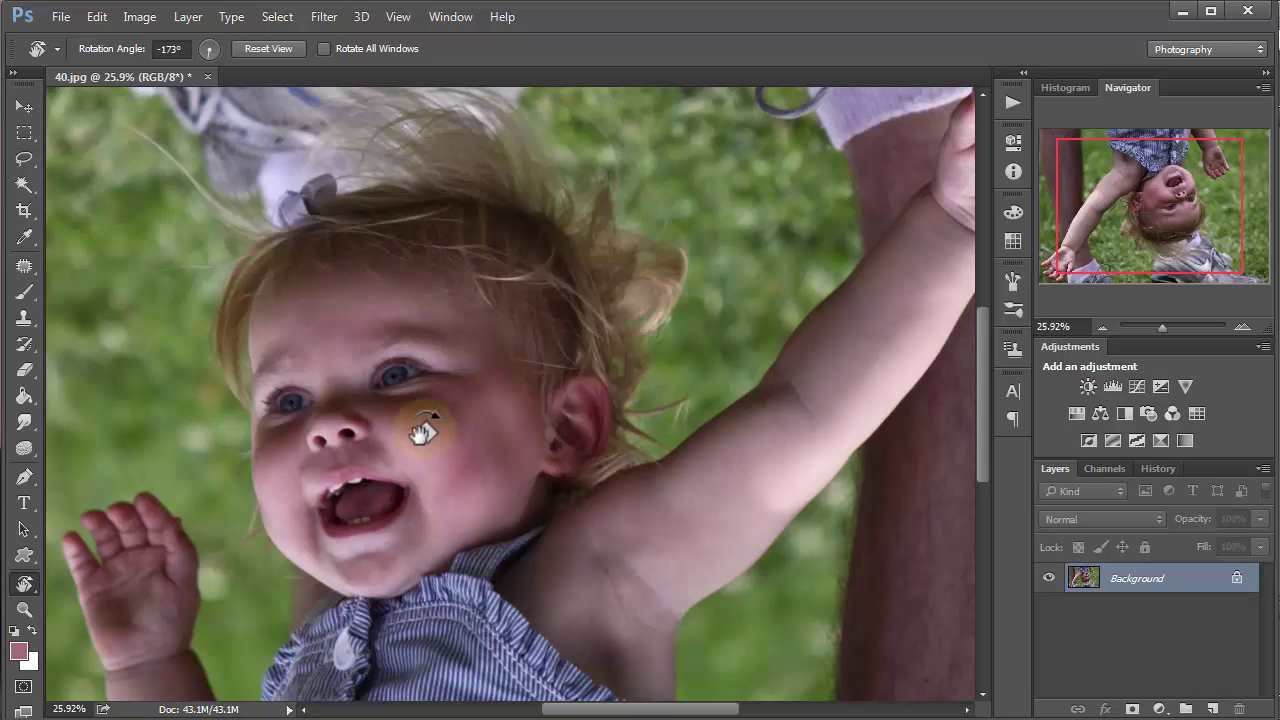
Zoom in on the child's eyes to 66.7%.
left_click(343, 387, "ctrl")
left_click(343, 387, "ctrl")
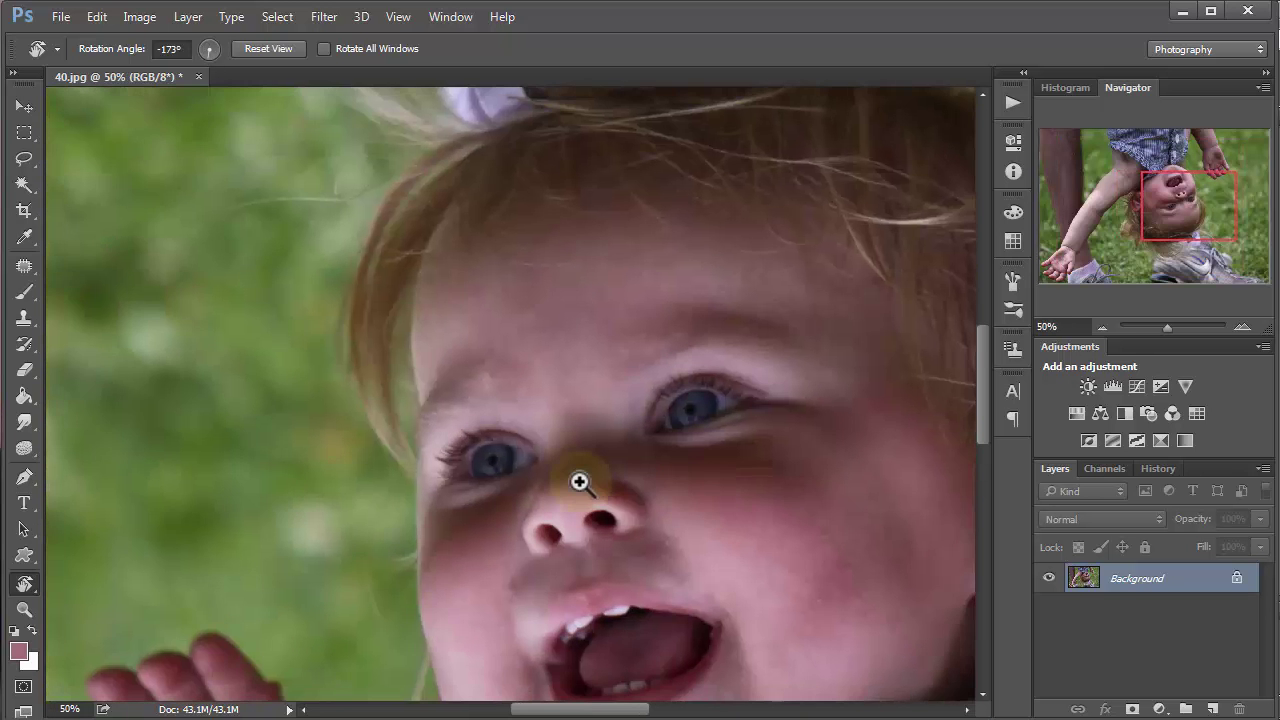
left_click(580, 482, "ctrl")
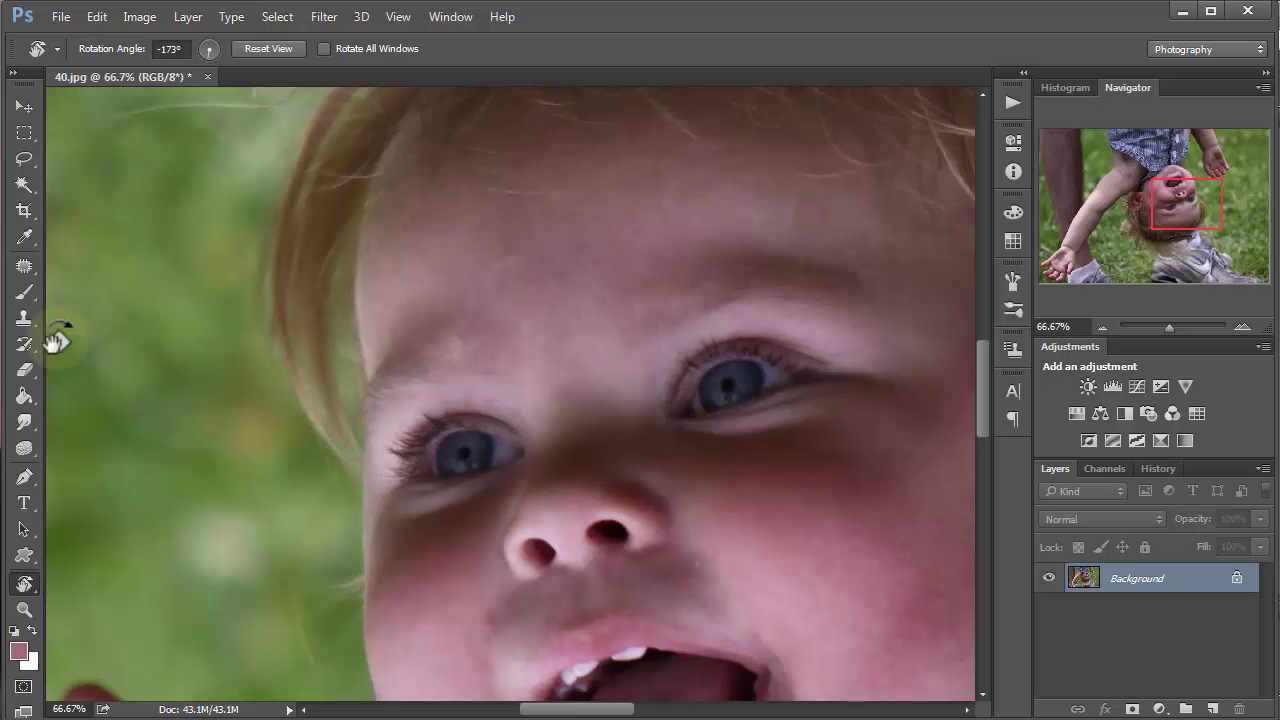
Lasso both eyes and copy them onto Layer 1, hiding the Background briefly to check.
left_click(25, 160)
mouse_move(490, 437)
left_mouse_down()
mouse_move(460, 432)
mouse_move(432, 452)
mouse_move(440, 480)
mouse_move(505, 462)
mouse_move(488, 436)
left_mouse_up()
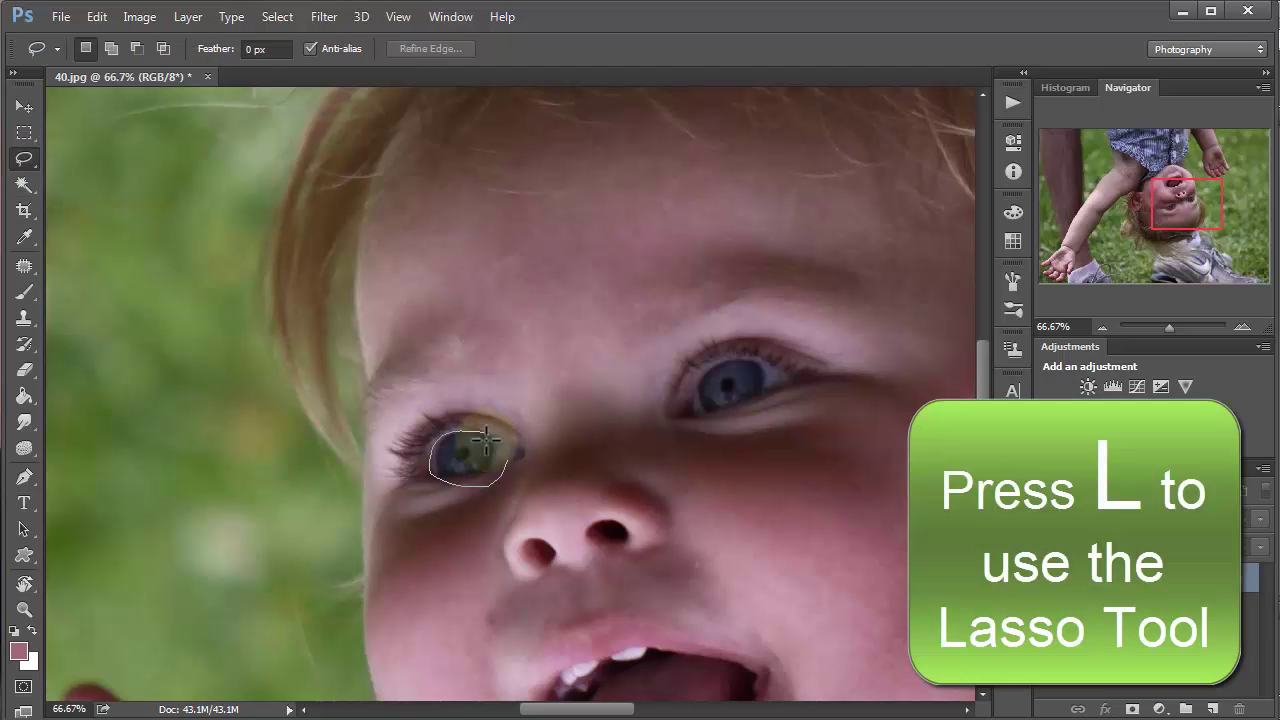
key("shift")
mouse_move(752, 360)
left_mouse_down()
mouse_move(696, 372)
mouse_move(695, 395)
mouse_move(719, 415)
mouse_move(757, 406)
mouse_move(738, 358)
left_mouse_up()
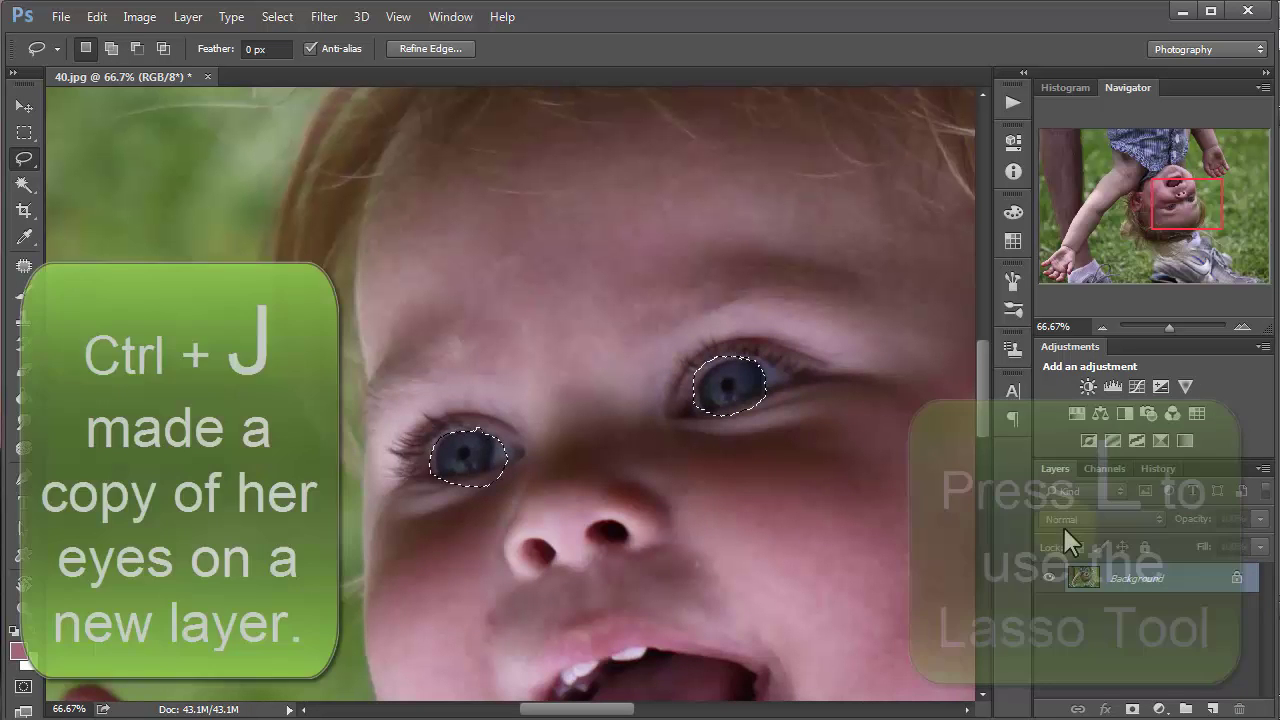
key("ctrl+j")
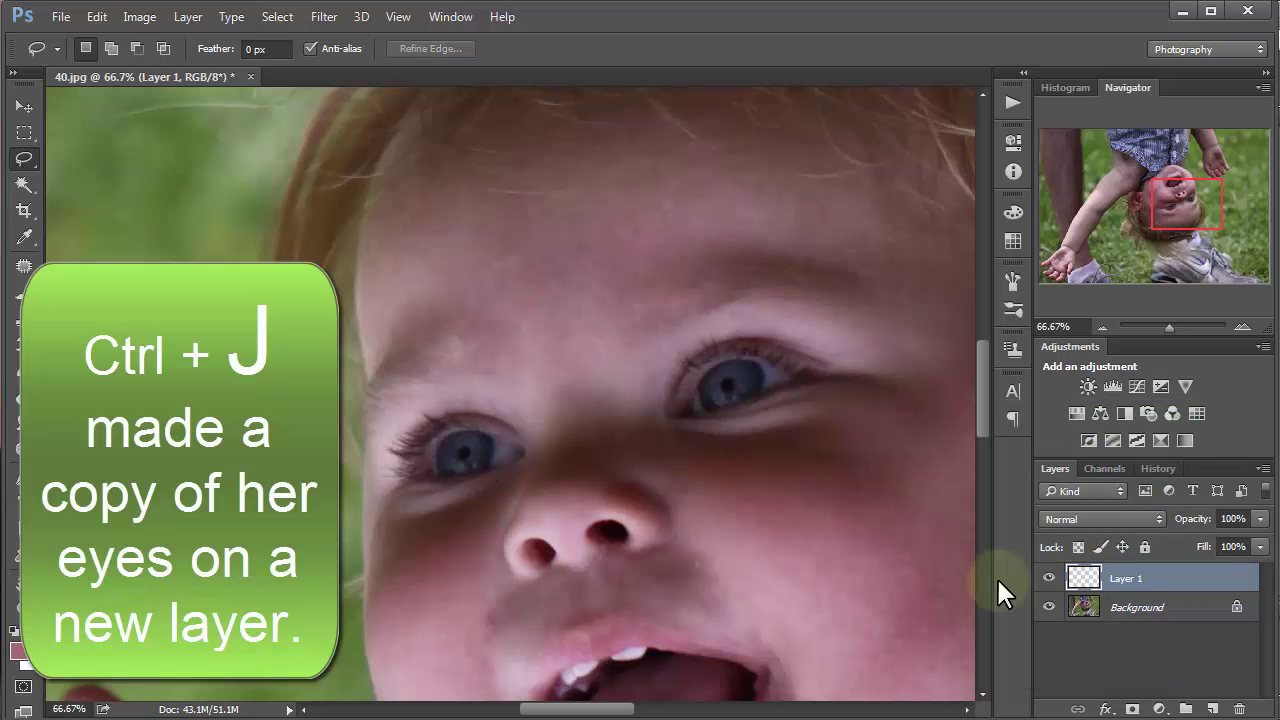
left_click(1048, 607)
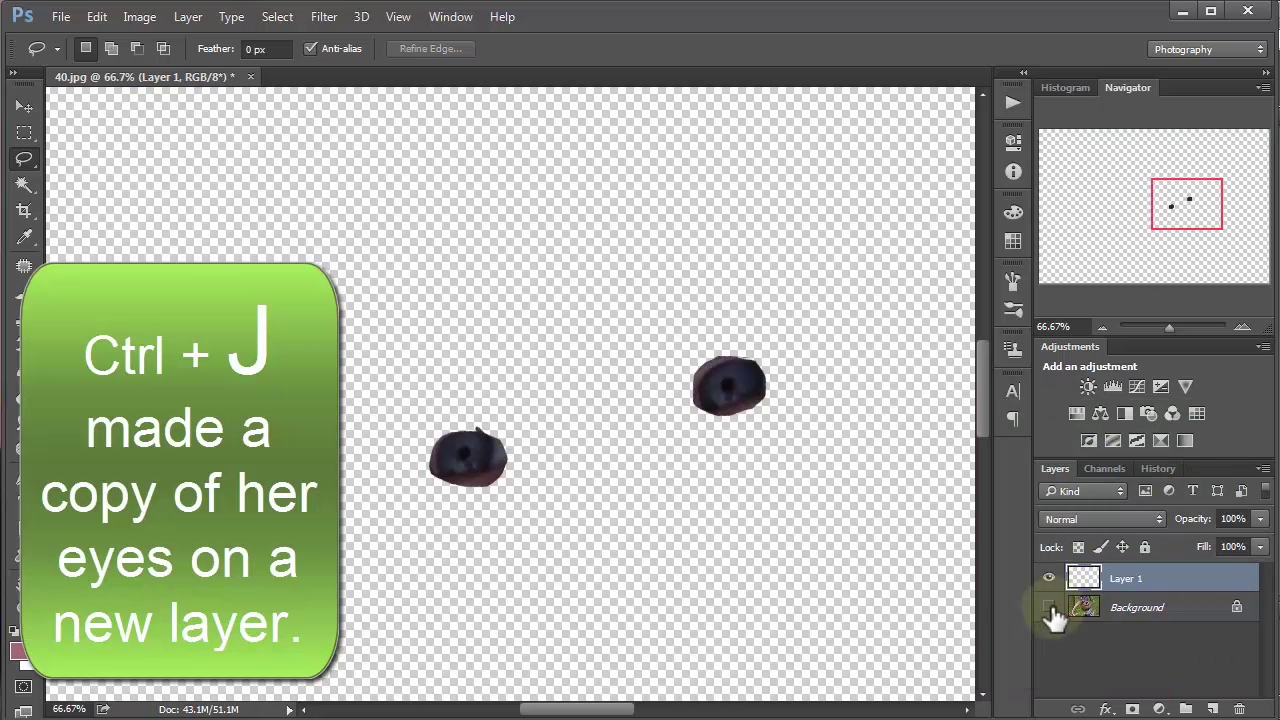
left_click(1048, 607)
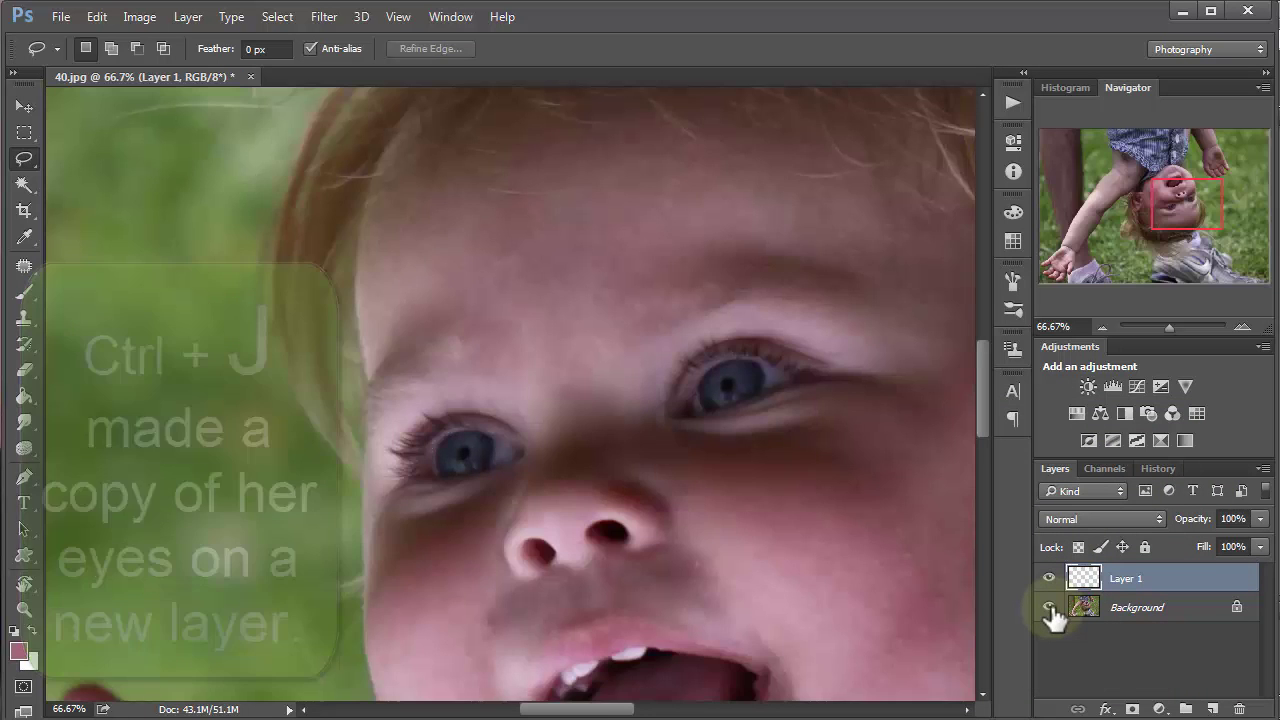
Add a Hue/Saturation layer clipped to the eyes: Hue +6, Saturation +53, Lightness +6.
left_click(1092, 410)
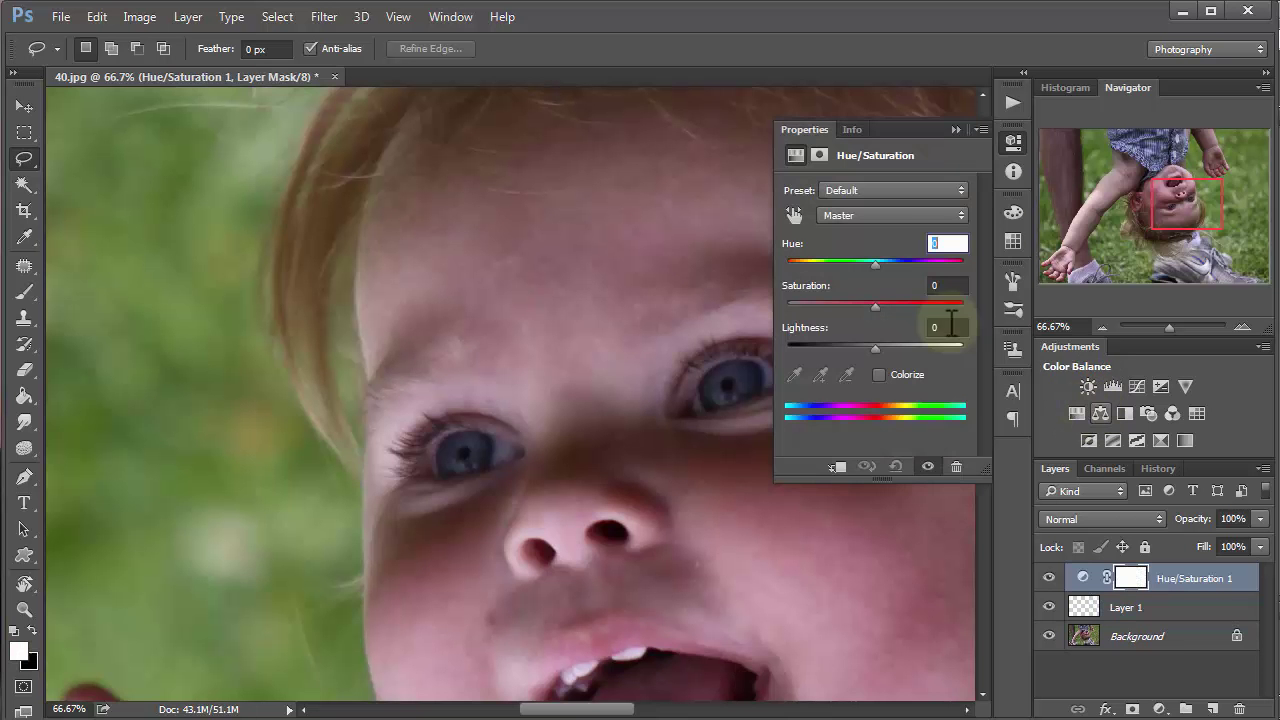
mouse_move(876, 263)
left_mouse_down()
mouse_move(903, 263)
mouse_move(882, 267)
left_mouse_up()
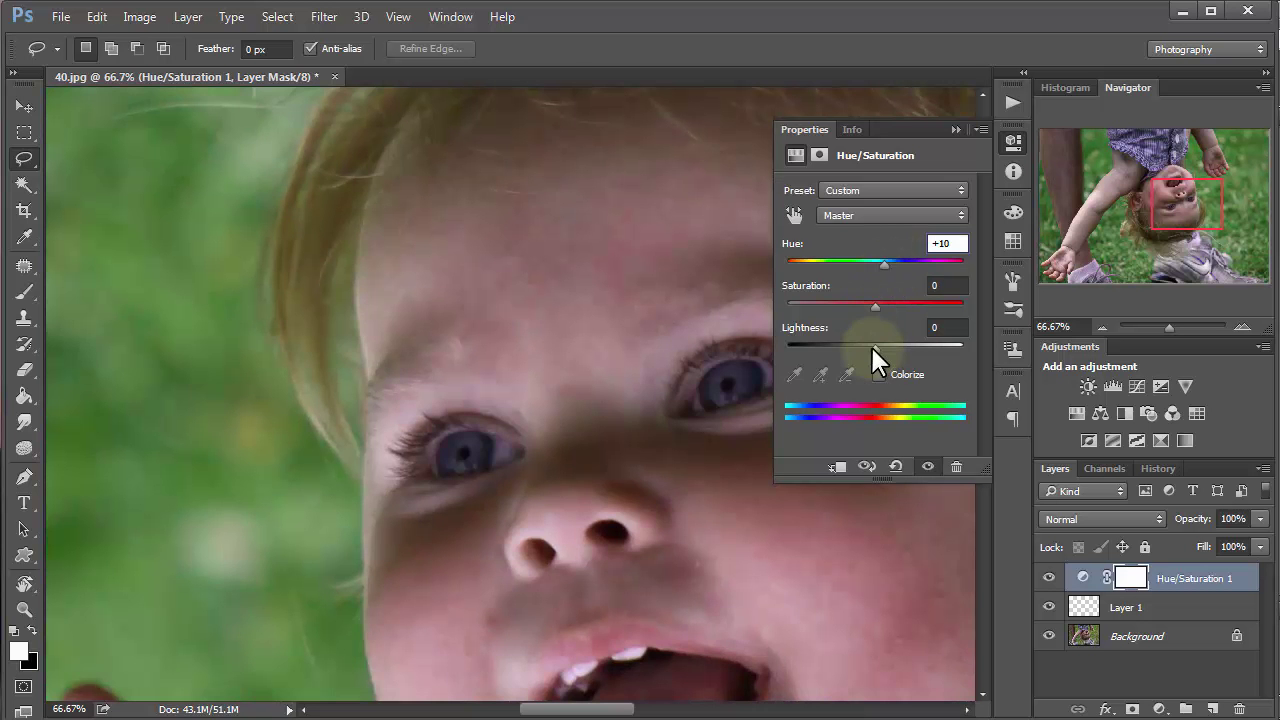
mouse_move(870, 344)
left_mouse_down()
mouse_move(893, 344)
mouse_move(860, 347)
left_mouse_up()
left_click_drag(878, 305, 903, 305)
left_click(838, 467)
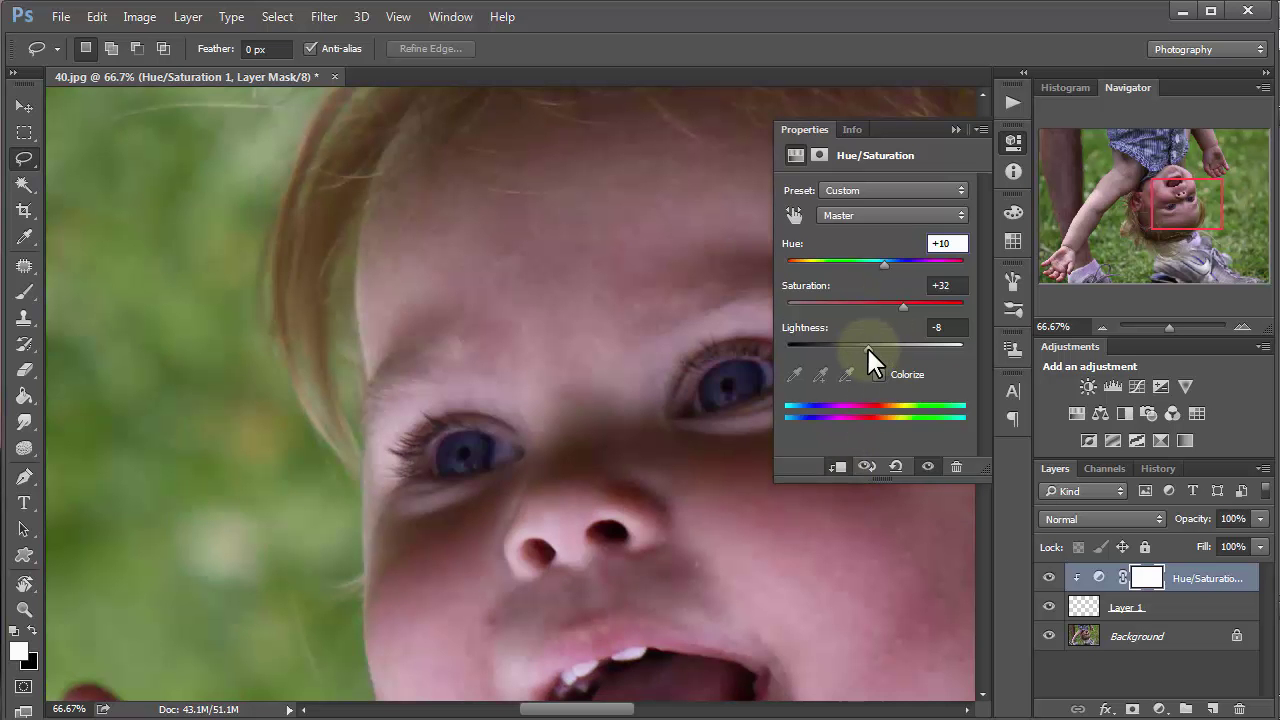
left_click_drag(868, 346, 878, 343)
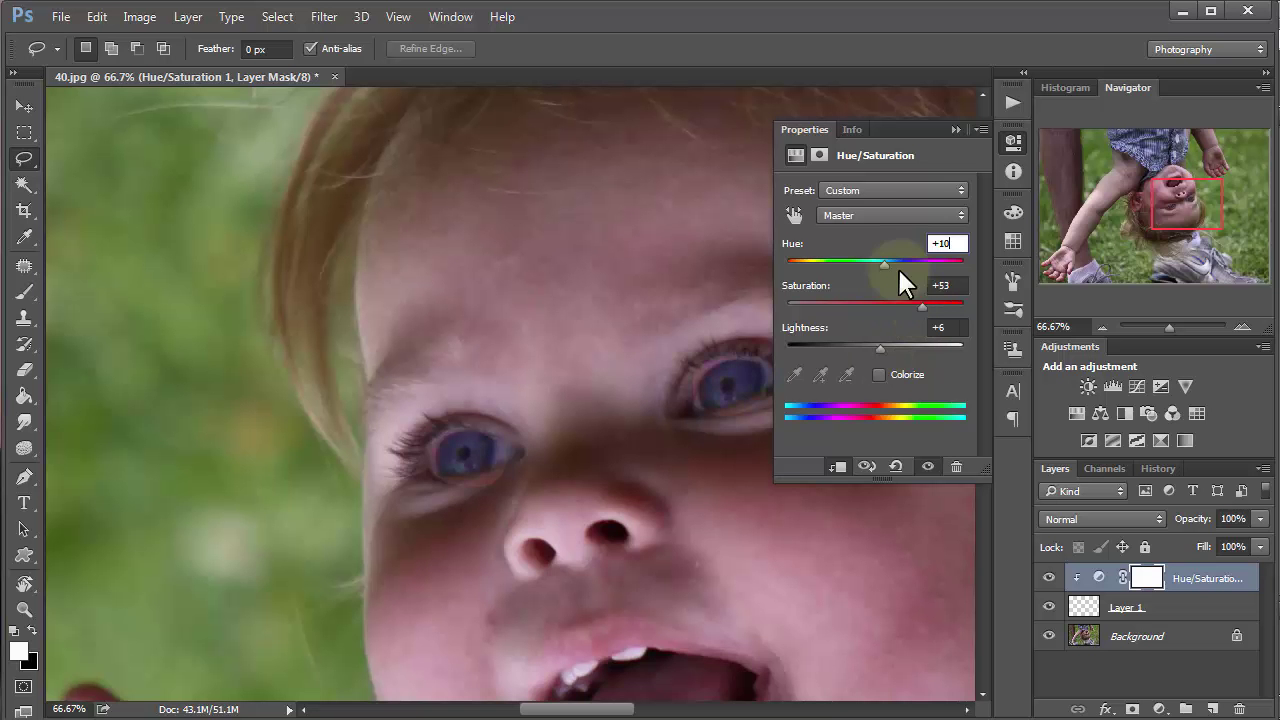
mouse_move(882, 262)
left_mouse_down()
mouse_move(906, 263)
mouse_move(869, 266)
mouse_move(895, 267)
mouse_move(878, 272)
left_mouse_up()
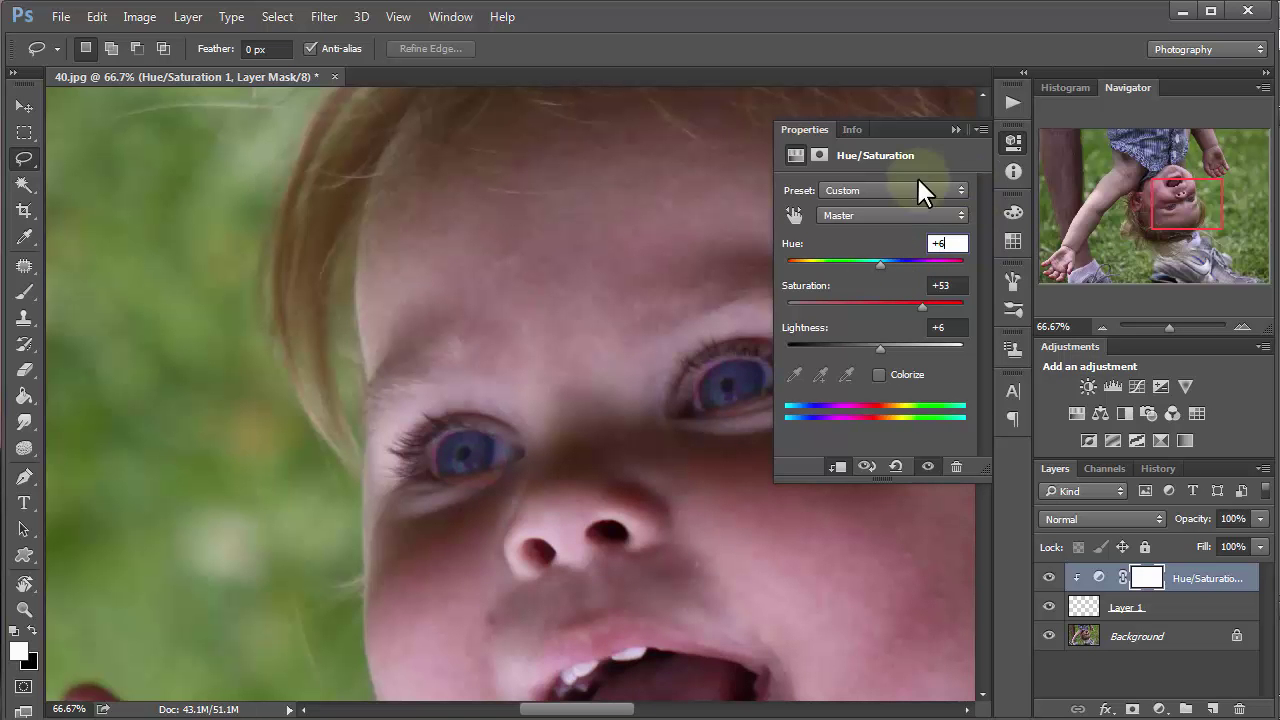
left_click(956, 129)
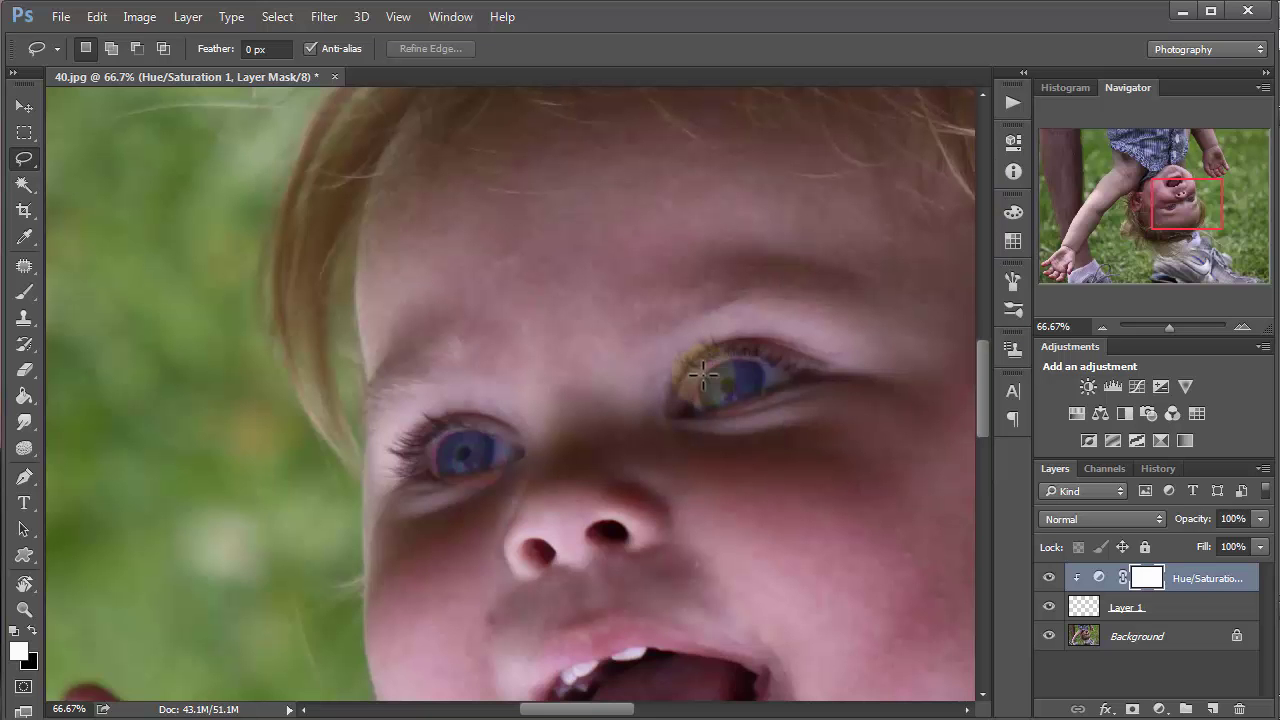
Toggle the Hue/Saturation adjustment off and on to compare before and after.
left_click(1048, 577)
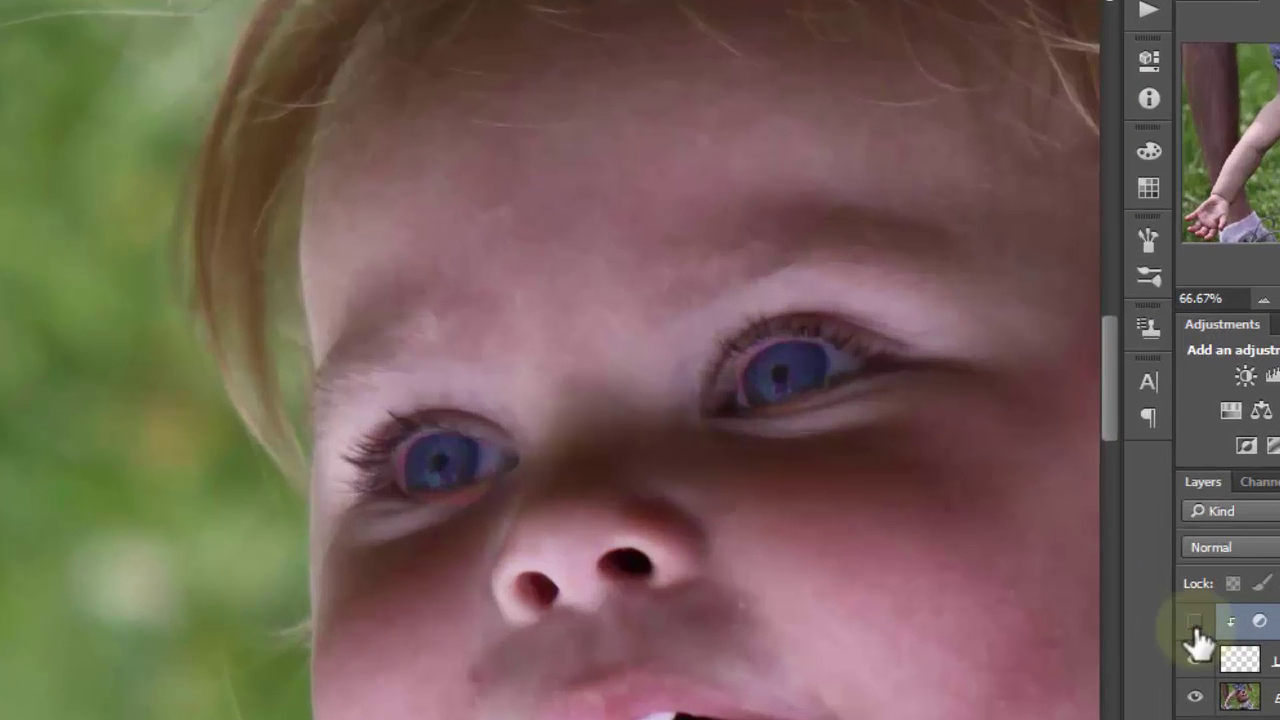
left_click(1068, 583)
left_click(1195, 622)
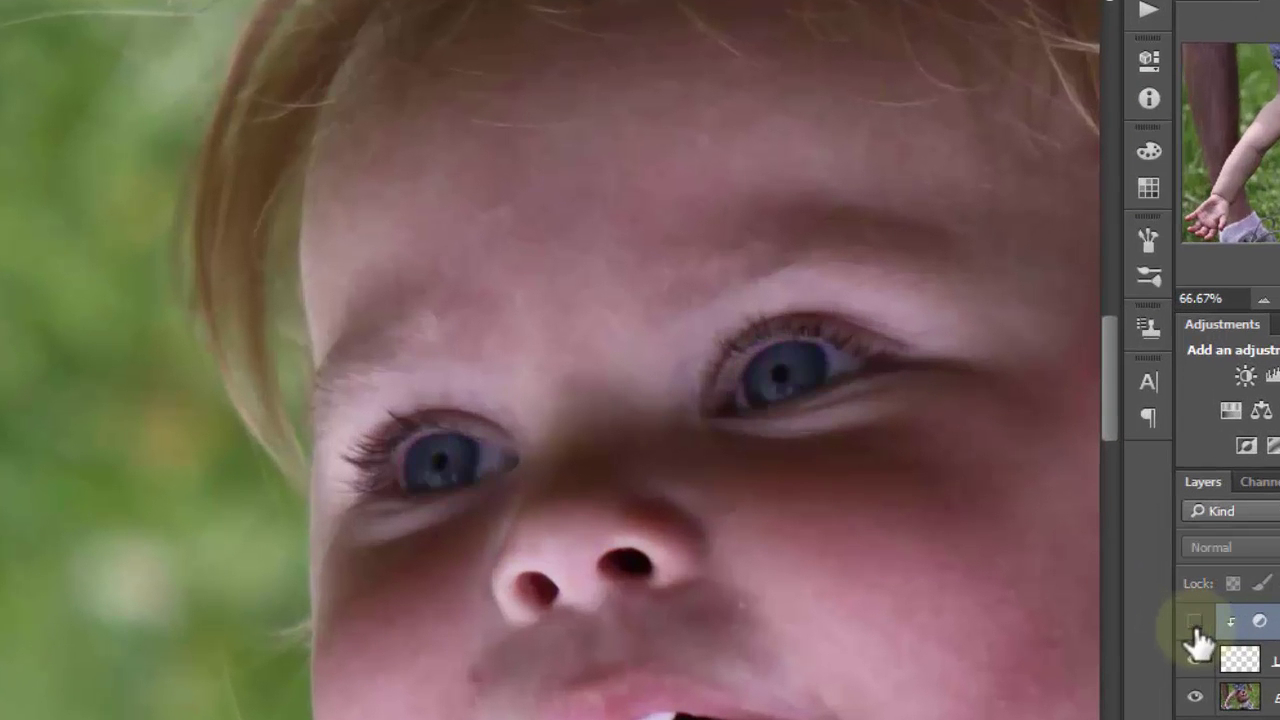
left_click(1195, 624)
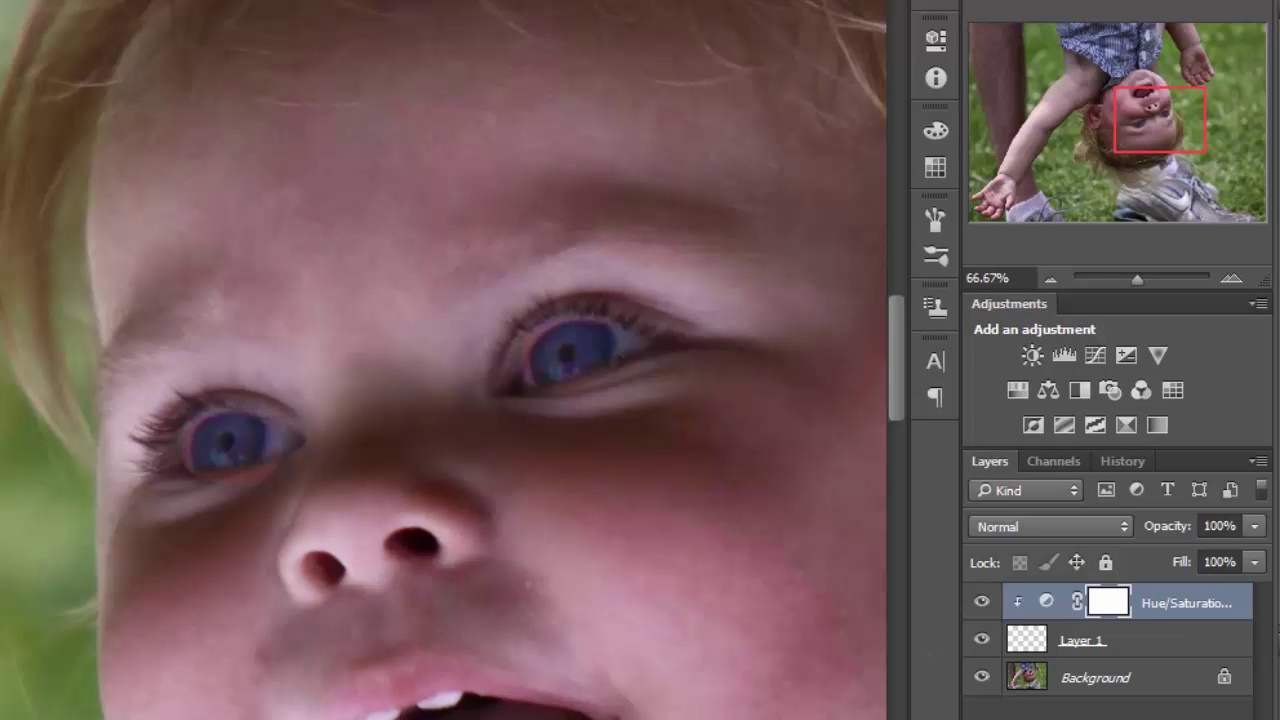
Set up a soft round brush of about 25 px with 0% hardness for mask painting.
key("F5")
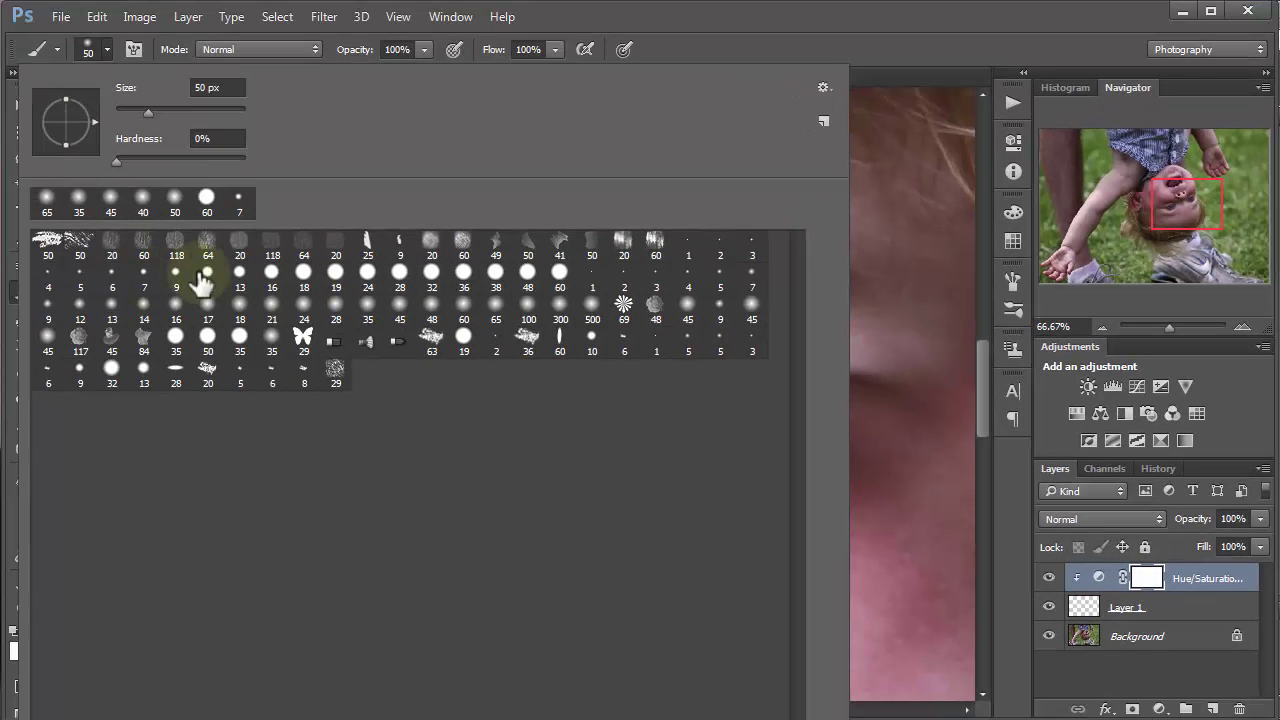
left_click(143, 306)
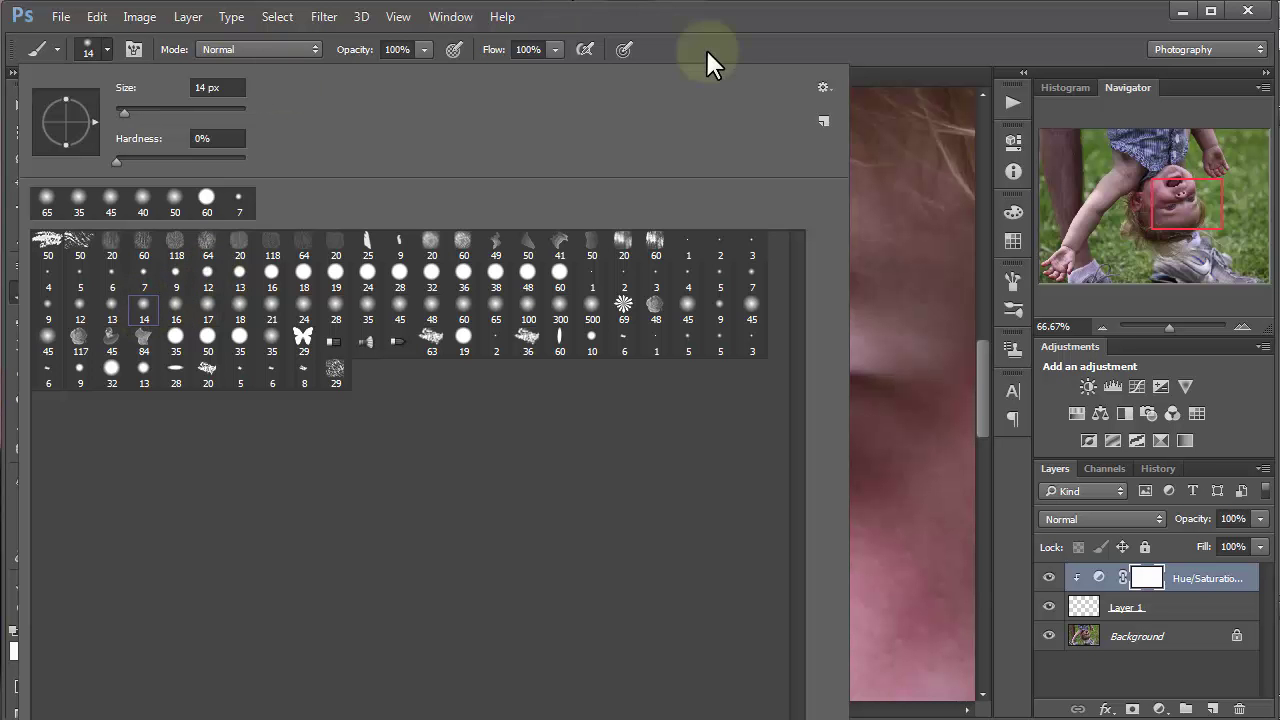
left_click(851, 40)
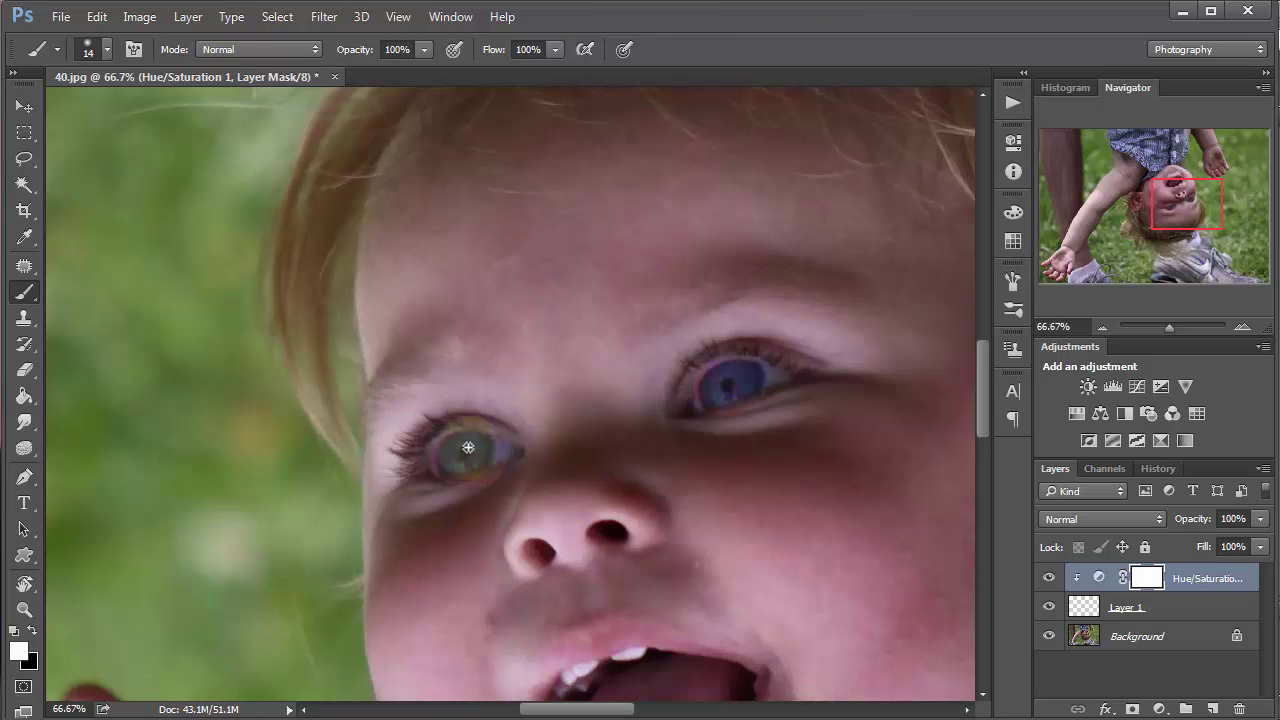
key("ctrl+z")
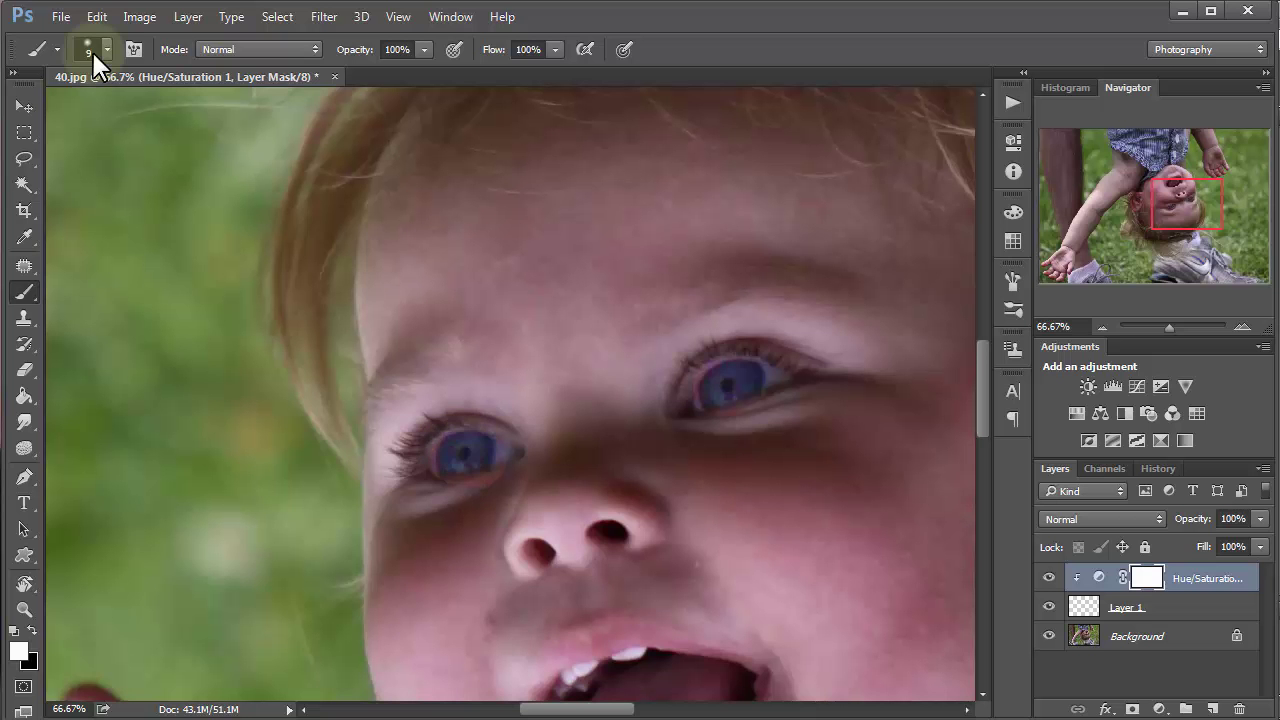
left_click(92, 51)
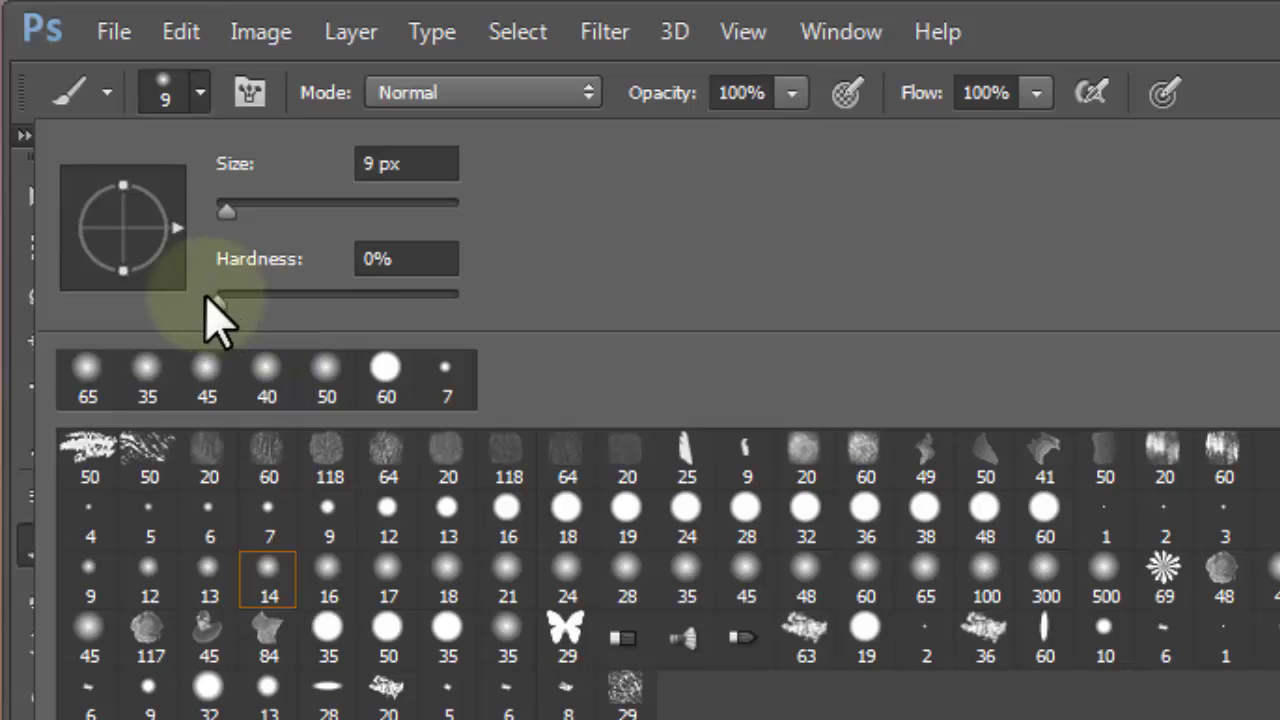
left_click(214, 304)
left_click(366, 258)
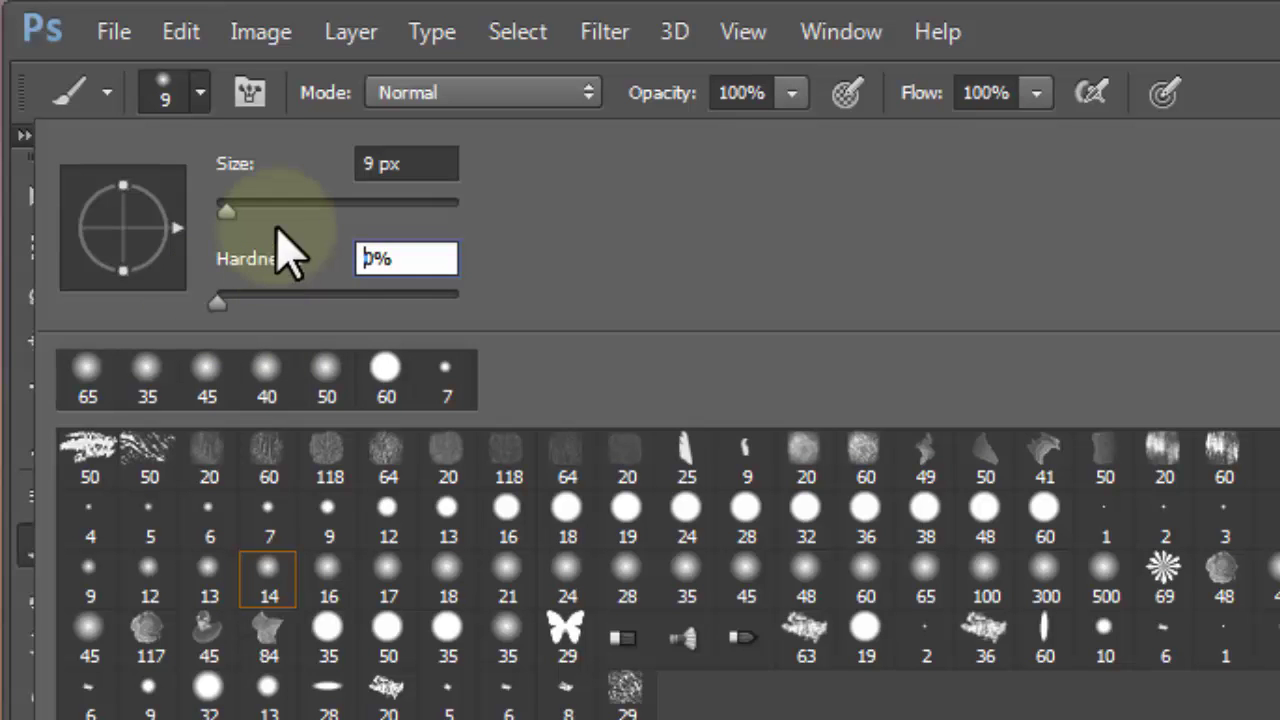
key("Return")
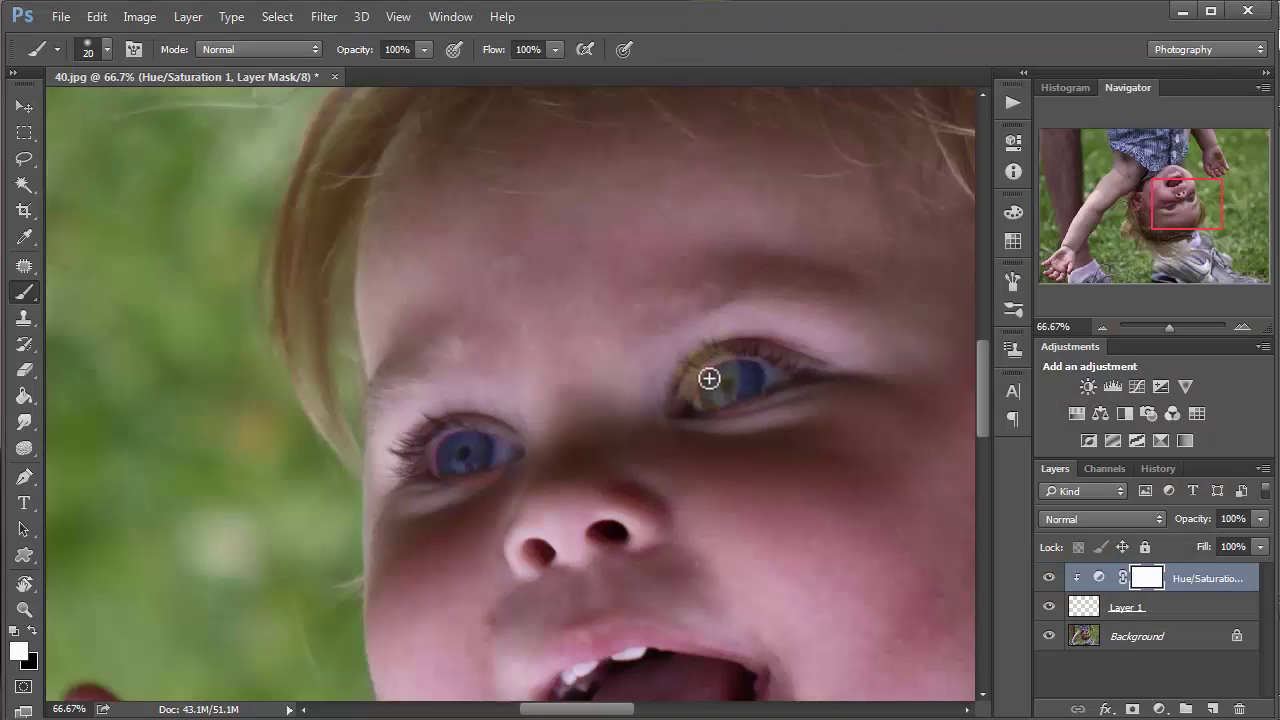
Zoom in on the right eye and paint black on the mask to remove the lower-eyelid tint.
left_click(713, 379, "ctrl")
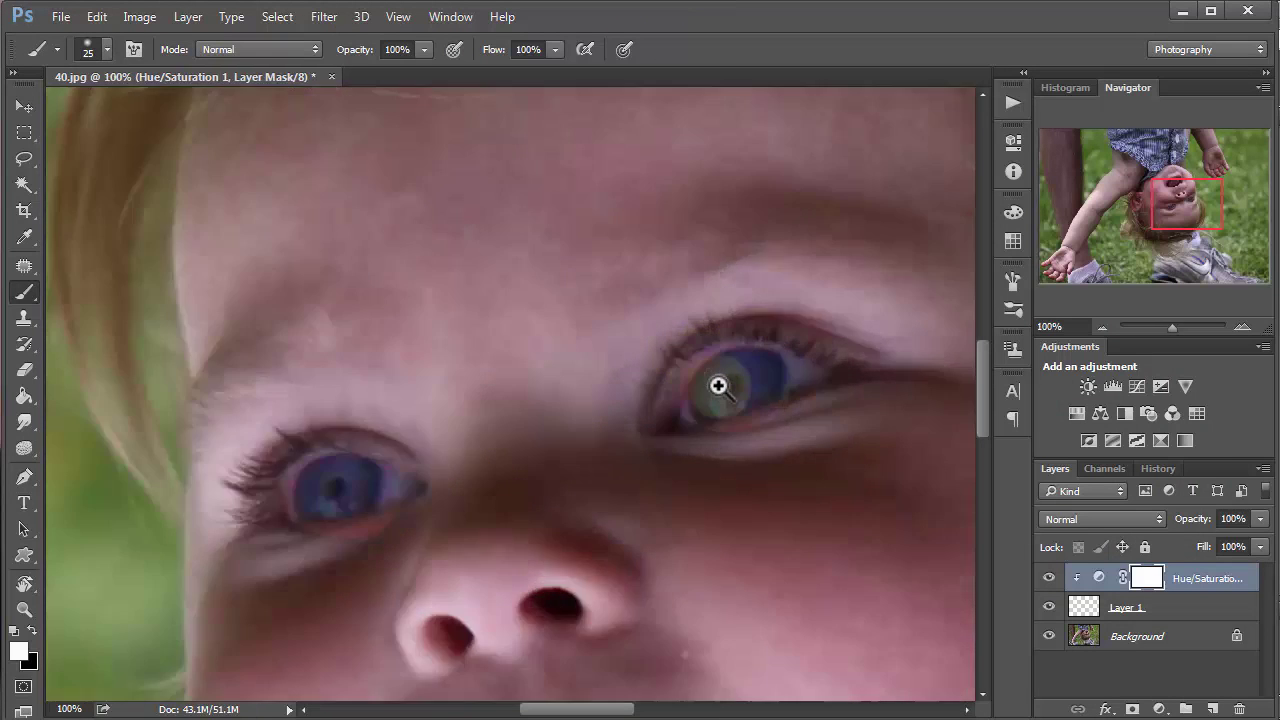
left_click(718, 386, "ctrl")
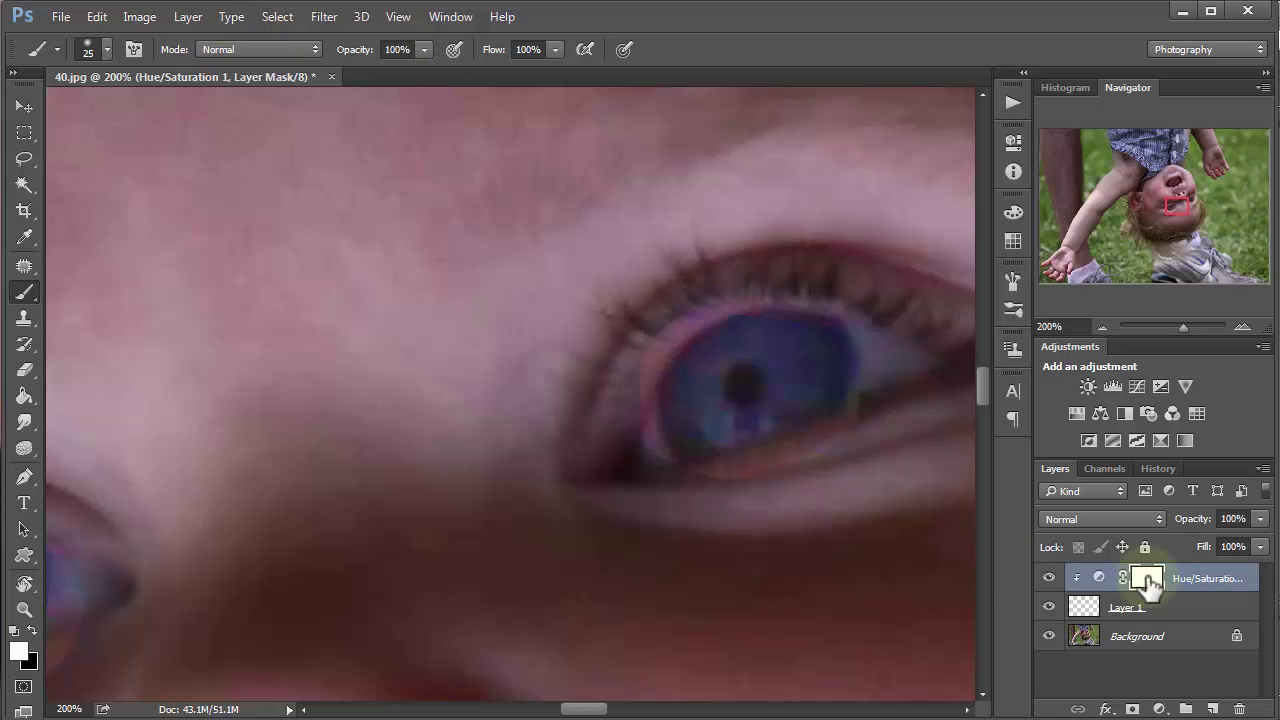
left_click(29, 629)
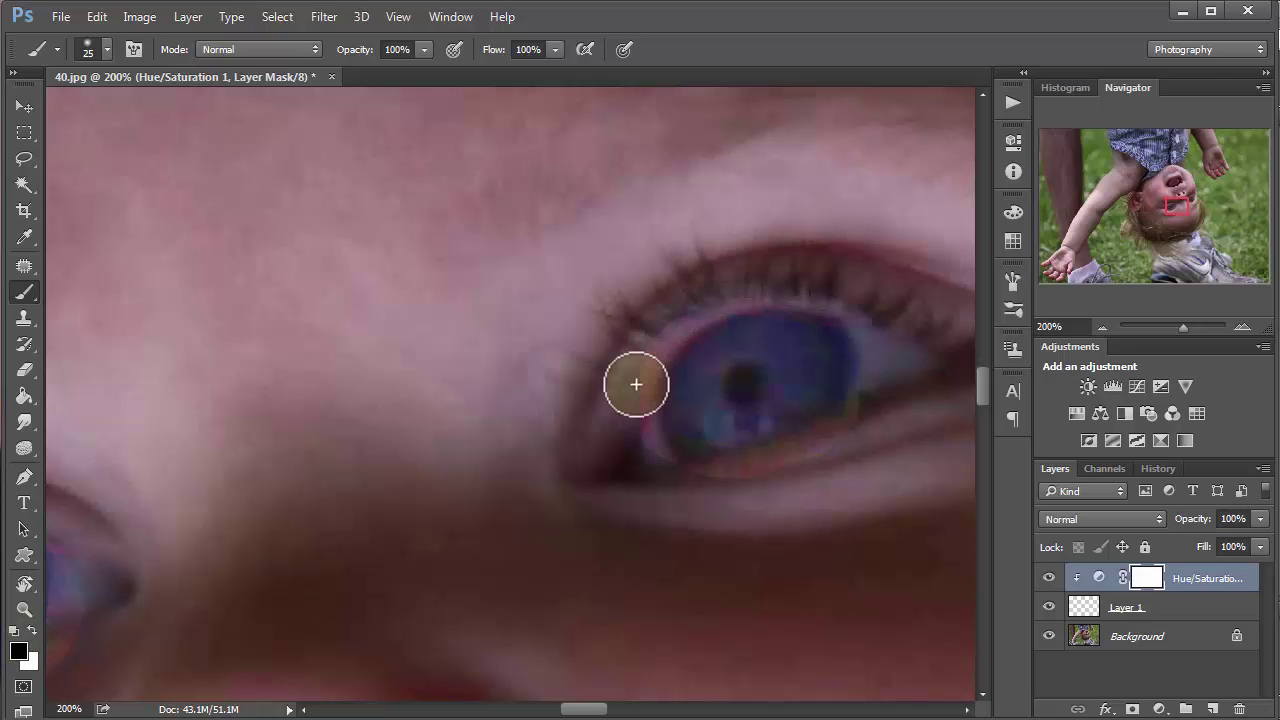
mouse_move(651, 461)
left_mouse_down()
mouse_move(629, 426)
mouse_move(659, 473)
mouse_move(708, 482)
mouse_move(830, 447)
mouse_move(860, 429)
mouse_move(873, 393)
mouse_move(871, 415)
mouse_move(881, 339)
mouse_move(852, 303)
mouse_move(763, 289)
left_mouse_up()
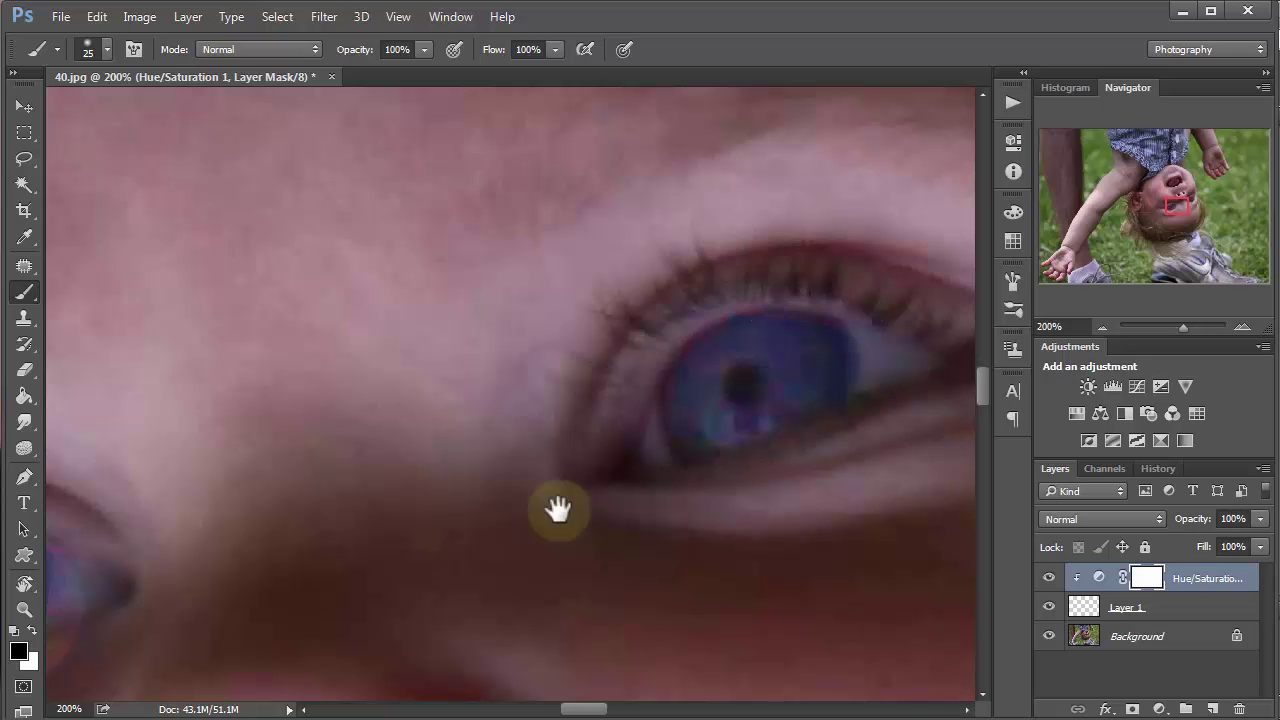
Paint out the tint at the other eye's inner corner and lower lid, then zoom out.
left_click_drag(557, 509, 1117, 494)
mouse_move(443, 525)
left_mouse_down()
mouse_move(421, 581)
mouse_move(435, 650)
mouse_move(434, 515)
mouse_move(411, 625)
mouse_move(424, 551)
mouse_move(427, 638)
mouse_move(471, 662)
mouse_move(540, 665)
left_mouse_up()
mouse_move(704, 639)
left_mouse_down()
mouse_move(531, 651)
mouse_move(617, 640)
mouse_move(647, 568)
mouse_move(646, 540)
mouse_move(546, 483)
mouse_move(617, 513)
left_mouse_up()
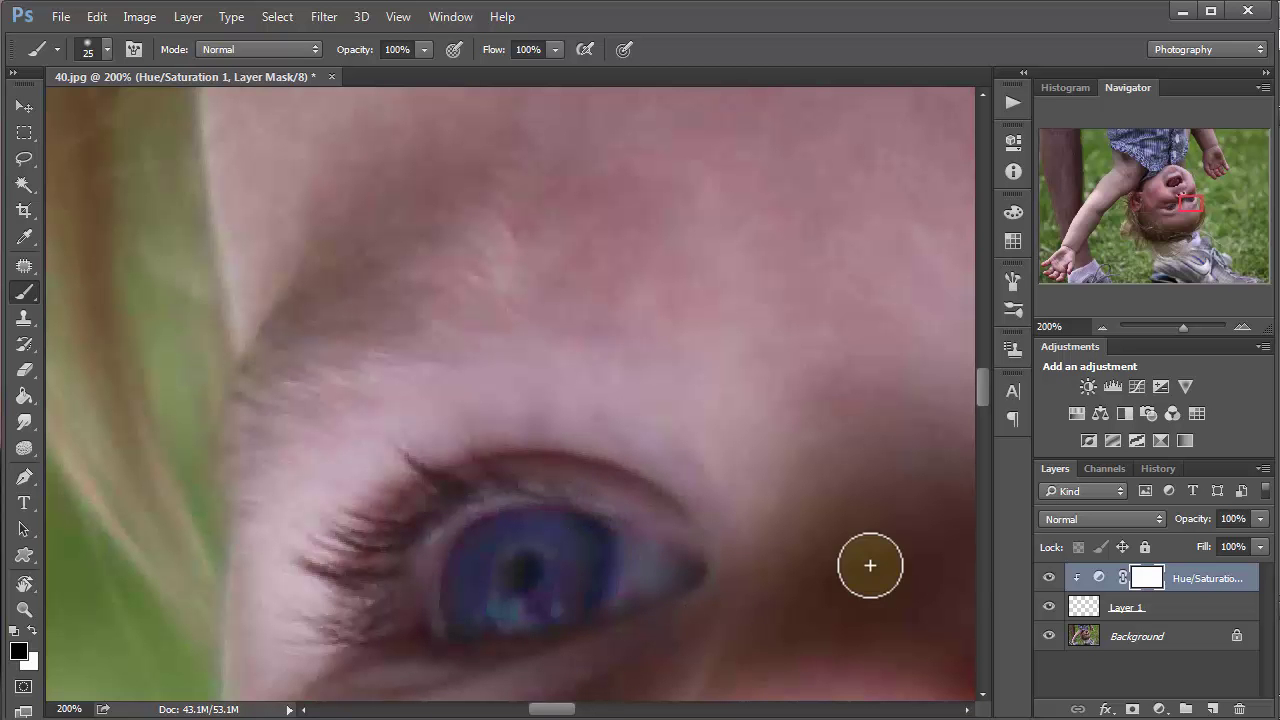
key("ctrl+minus")
key("ctrl+minus")
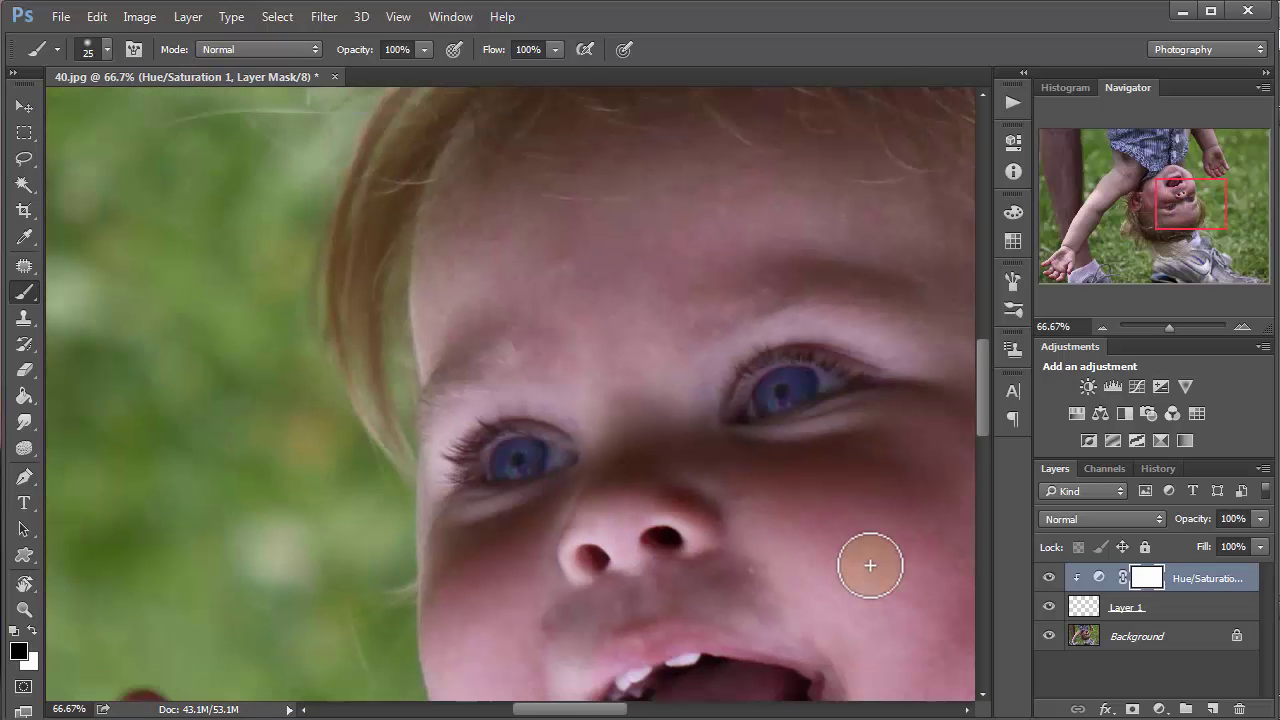
Zoom out and toggle Hue/Saturation 1 and Layer 1 off and on, leaving all visible.
key("ctrl+minus")
key("ctrl+minus")
key("ctrl+minus")
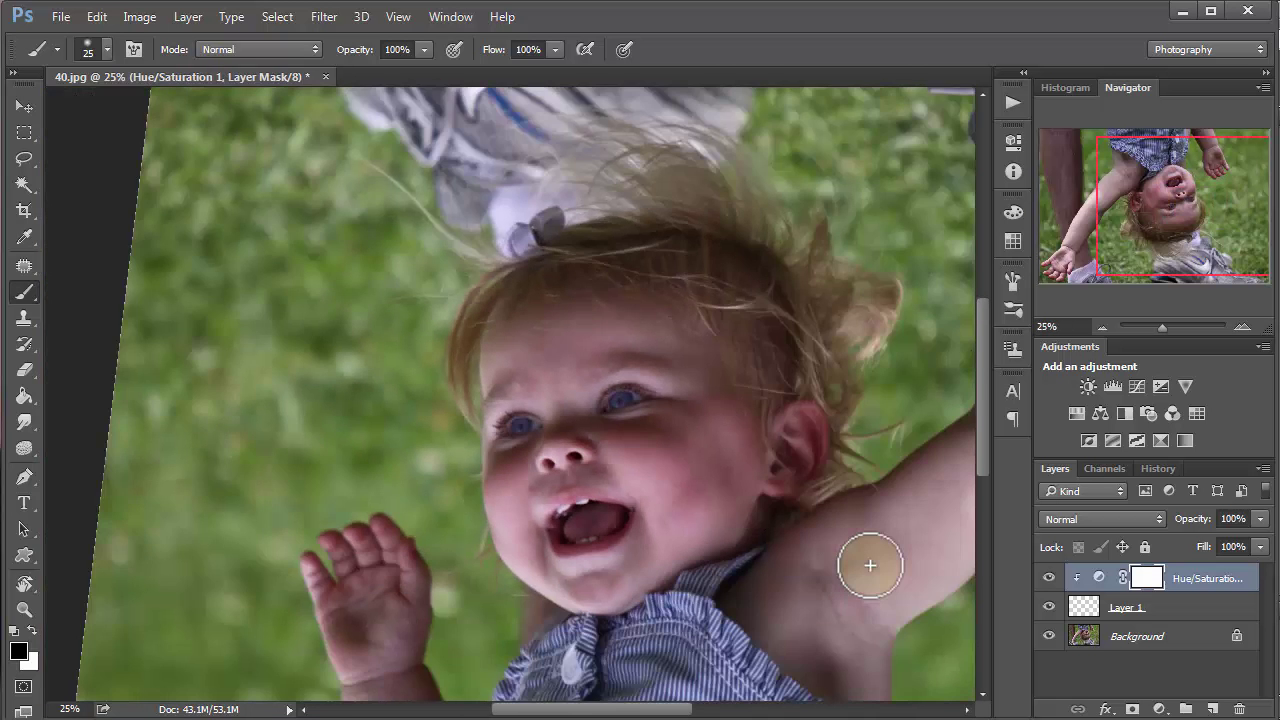
left_click(1048, 579)
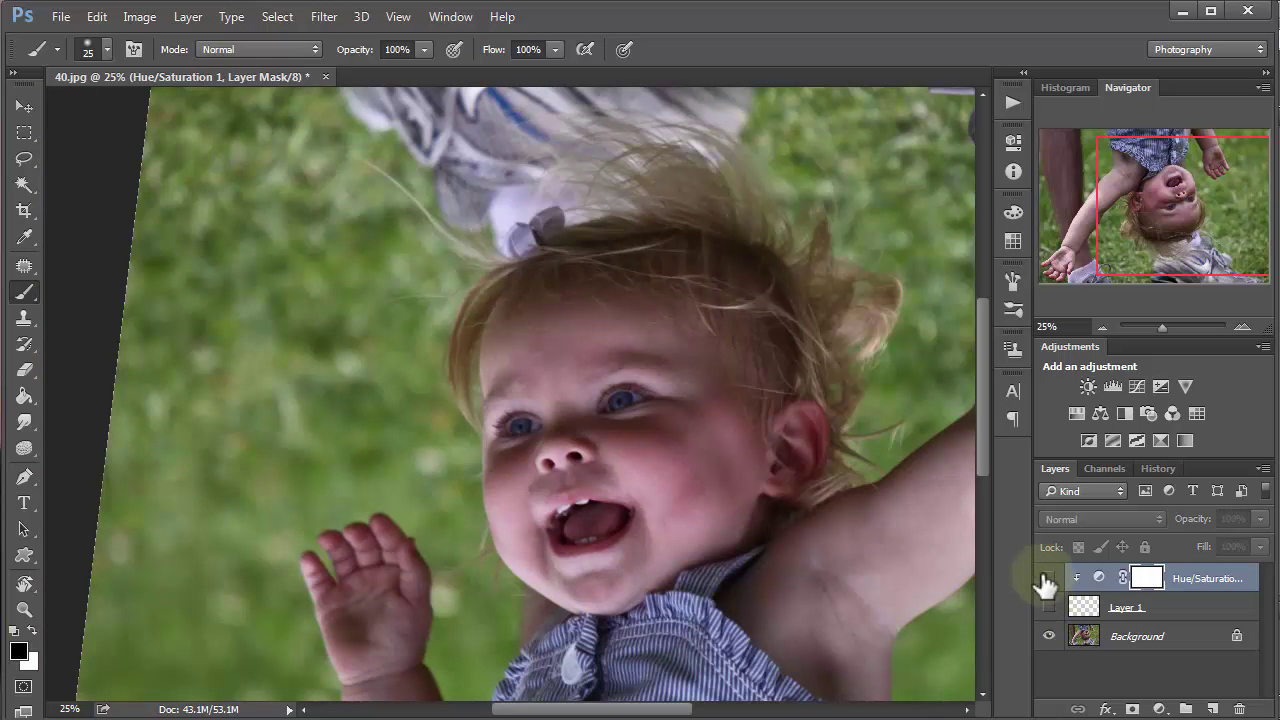
left_click(1050, 607)
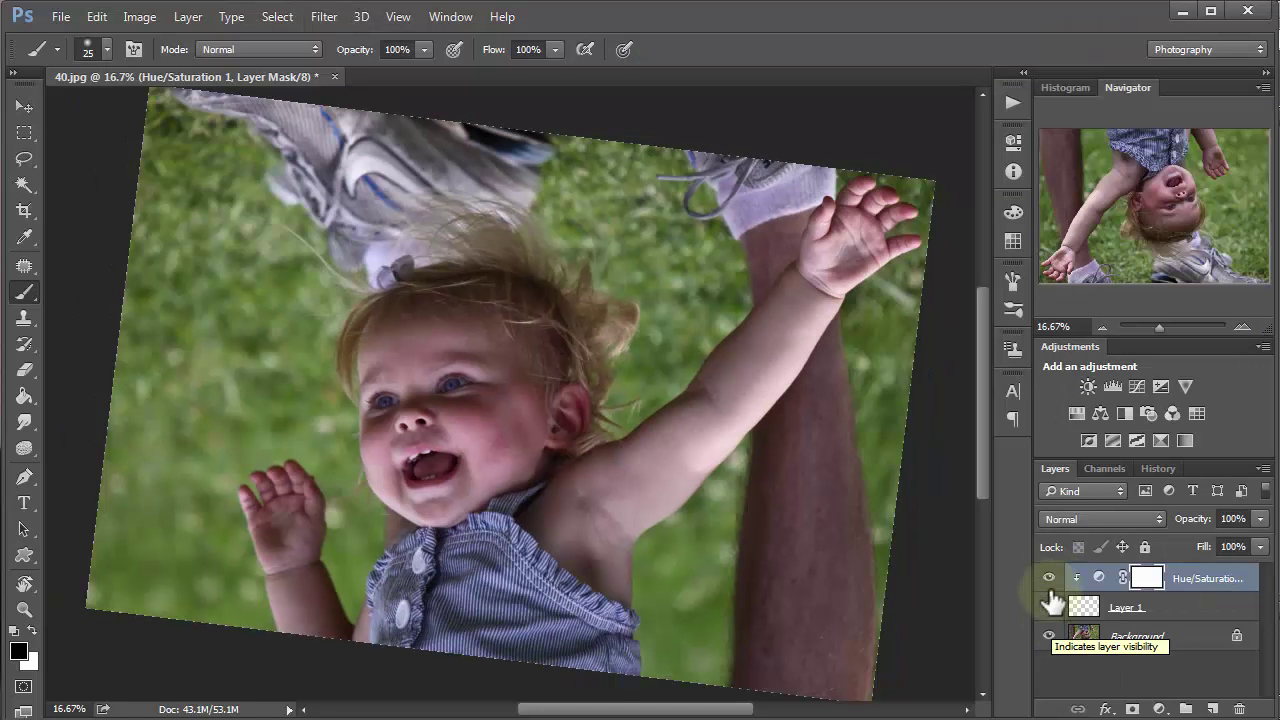
left_click(1048, 607)
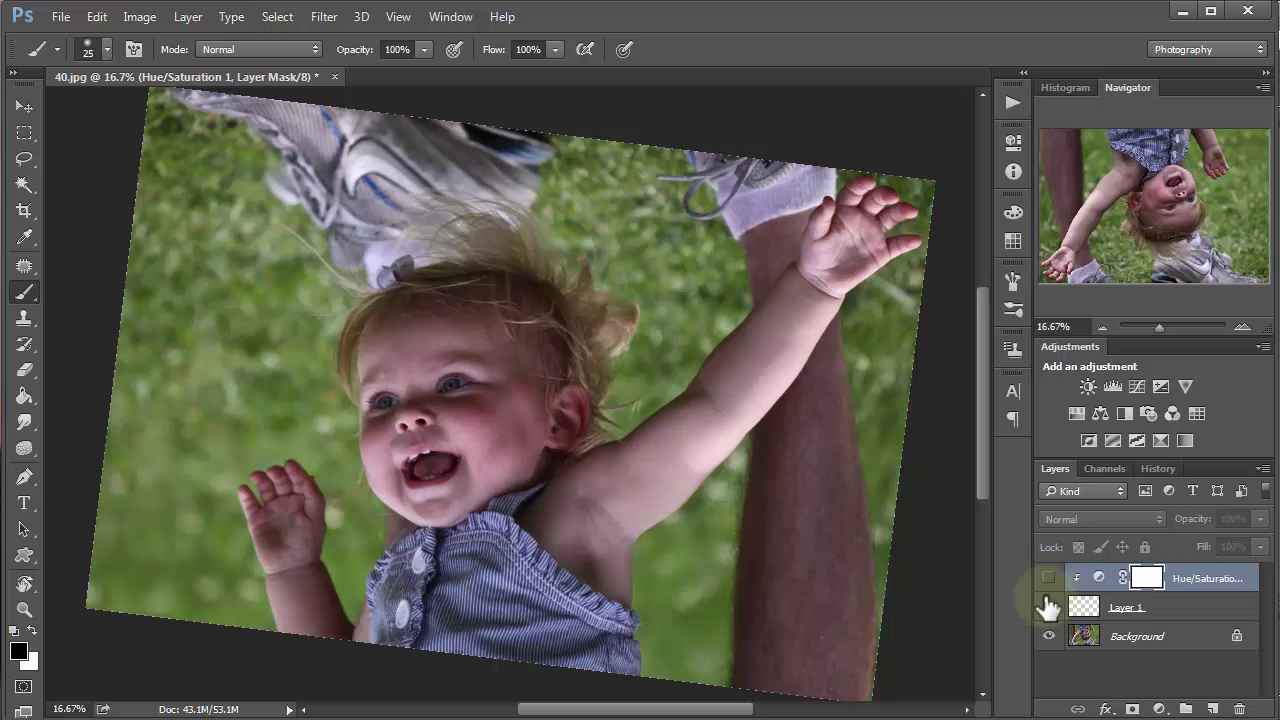
left_click(1048, 607)
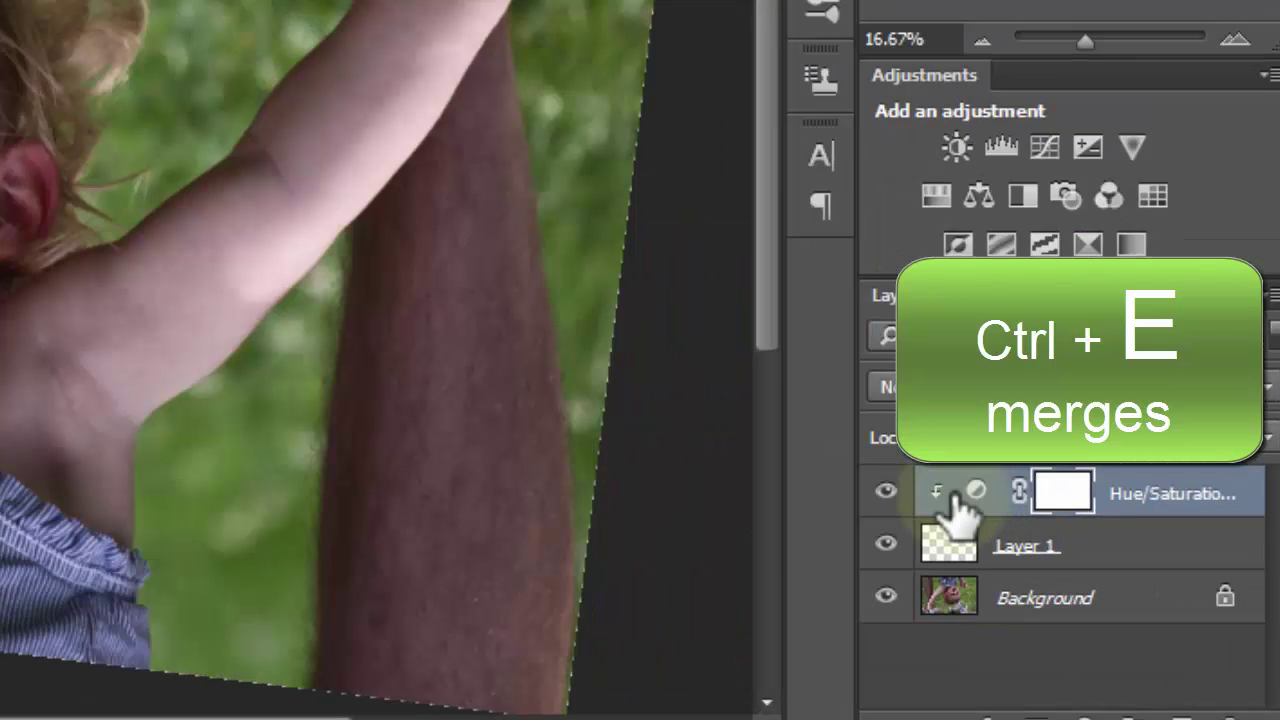
Select Hue/Saturation 1 and merge it down into Layer 1 with Ctrl+E.
left_click_drag(955, 492, 1052, 500)
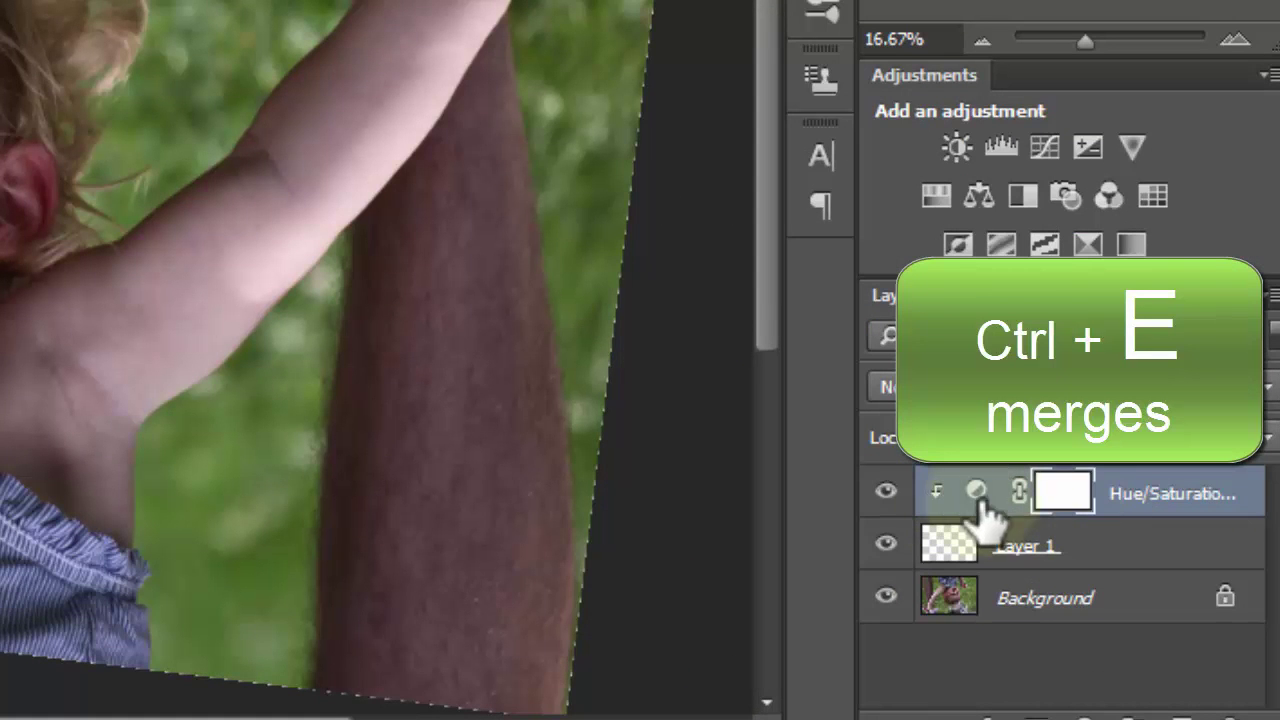
key("ctrl+e")
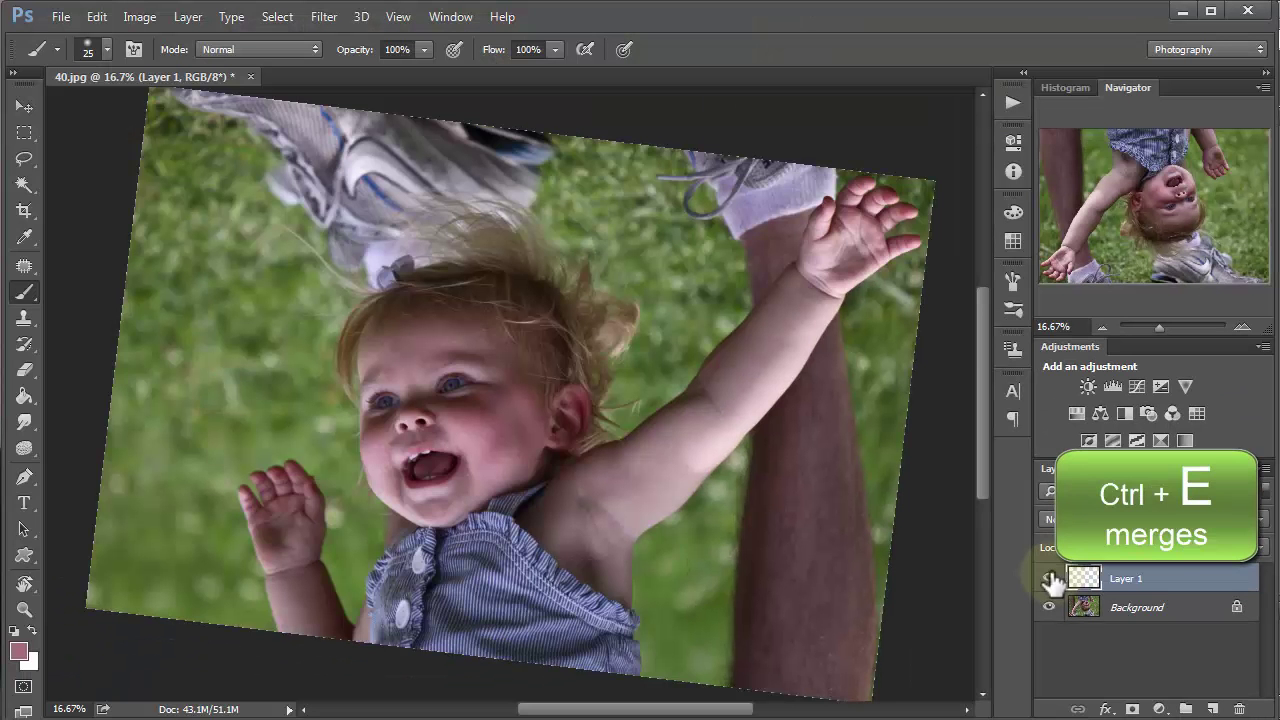
Add Levels 1 clipped to Layer 1 with black 25, midtones 1.05, white 217.
left_click(1112, 385)
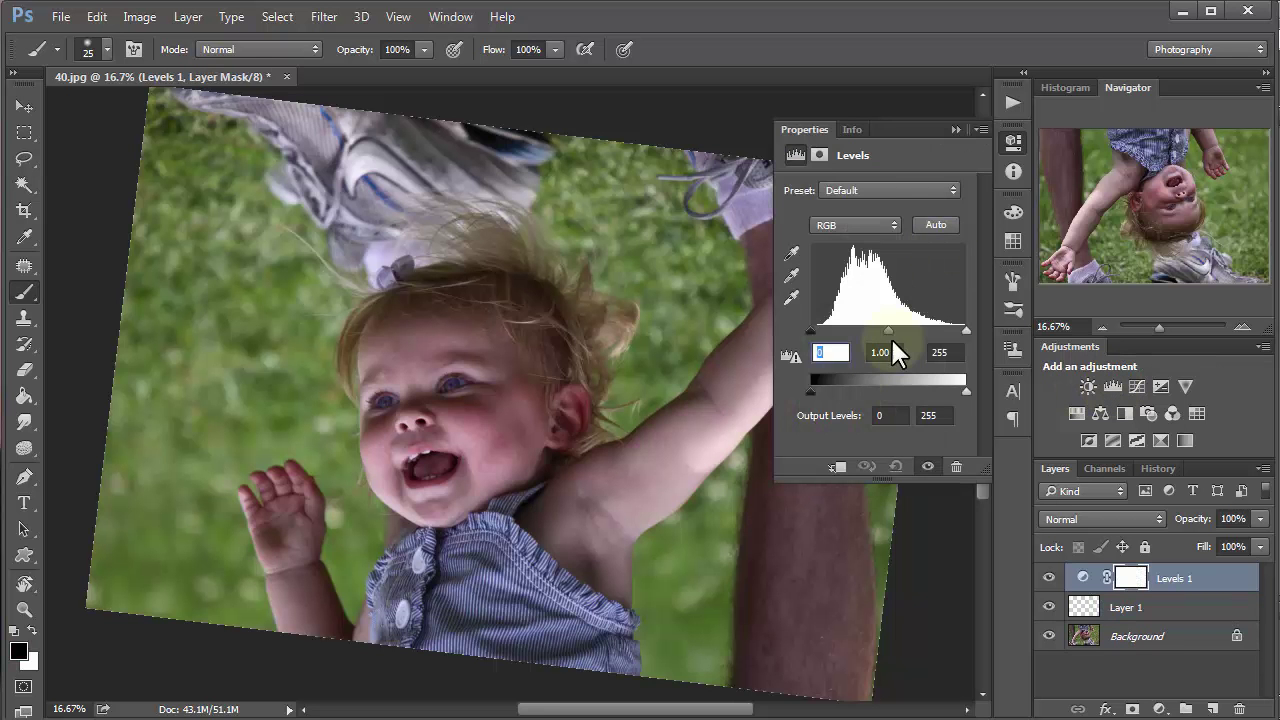
left_click_drag(811, 331, 825, 332)
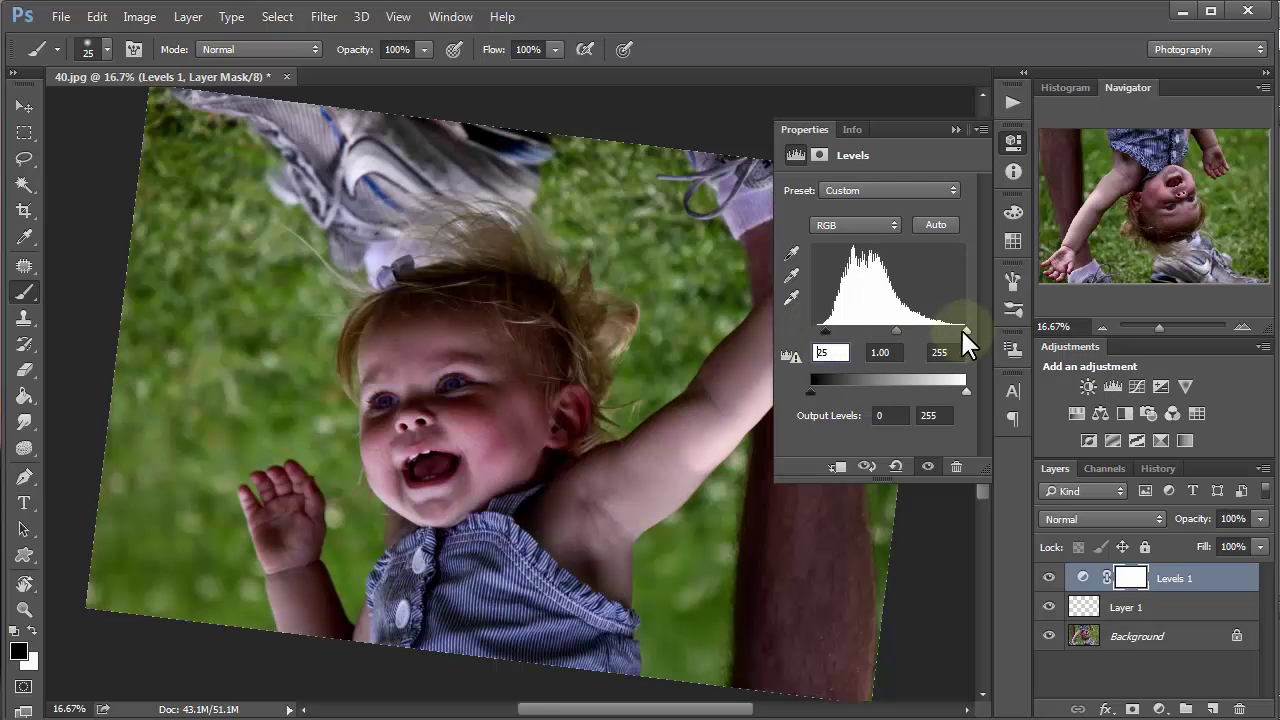
left_click_drag(966, 331, 943, 332)
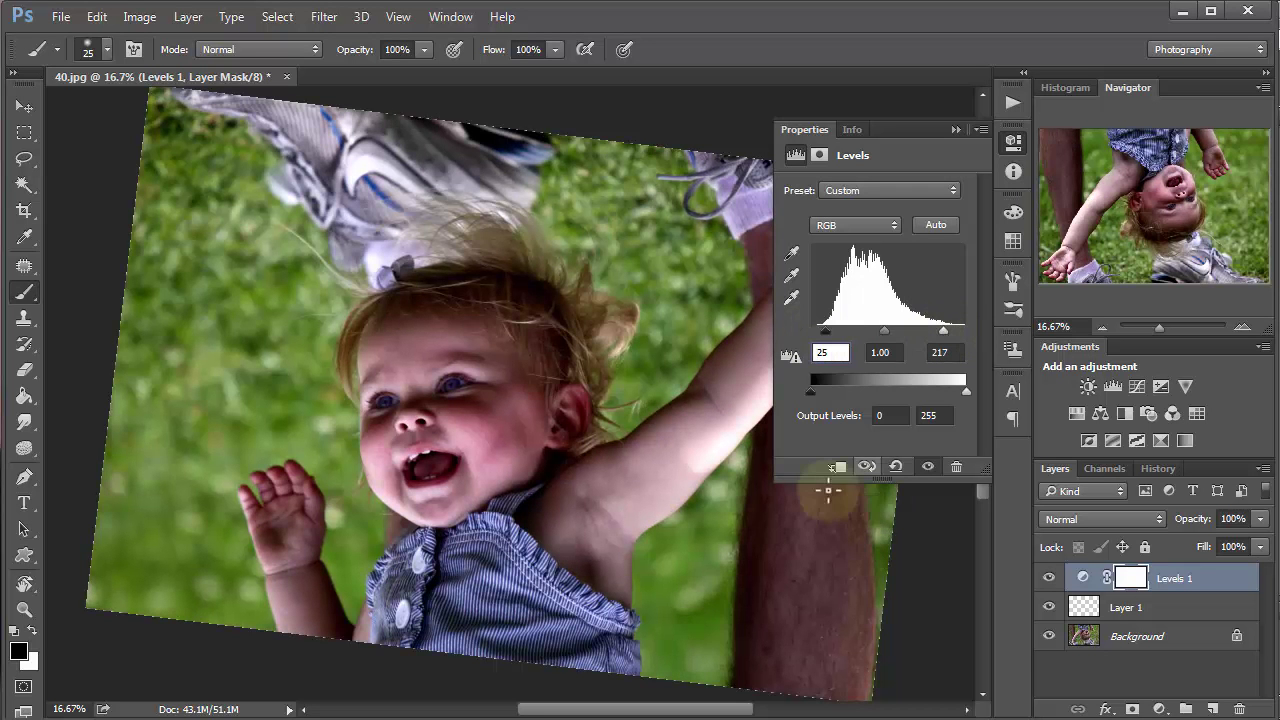
left_click(838, 467)
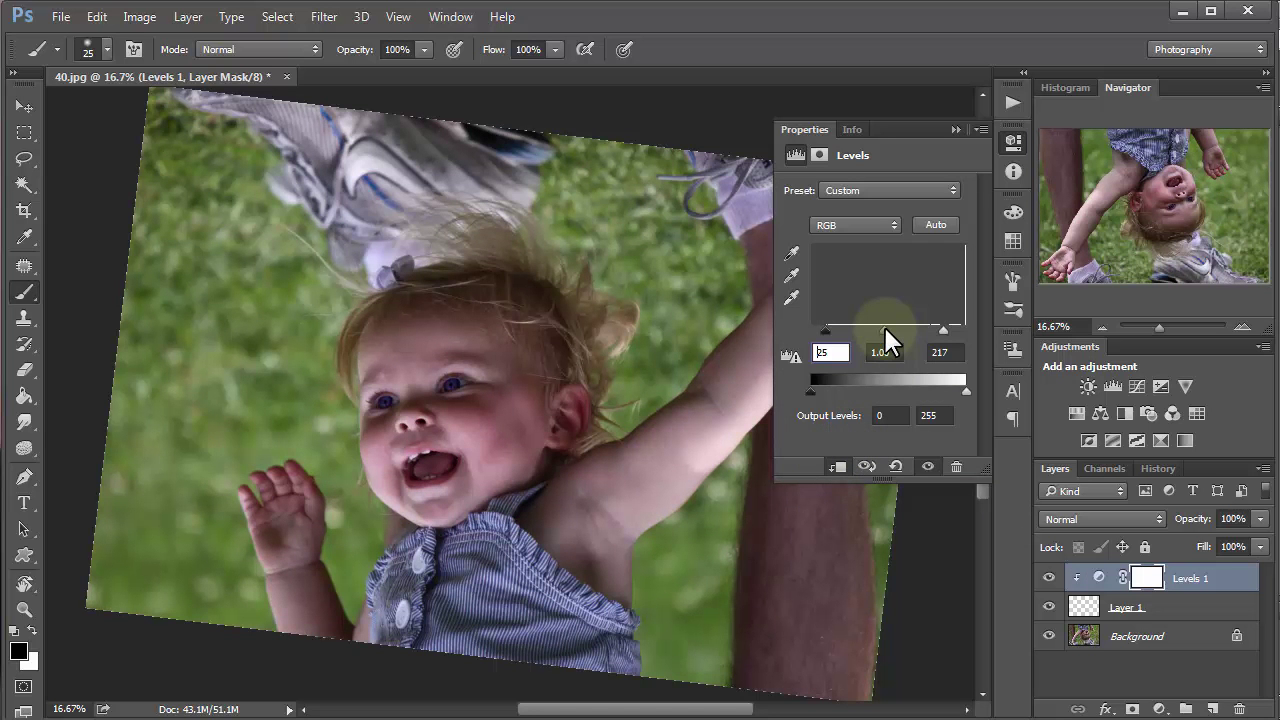
mouse_move(885, 328)
left_mouse_down()
mouse_move(867, 330)
mouse_move(882, 328)
left_mouse_up()
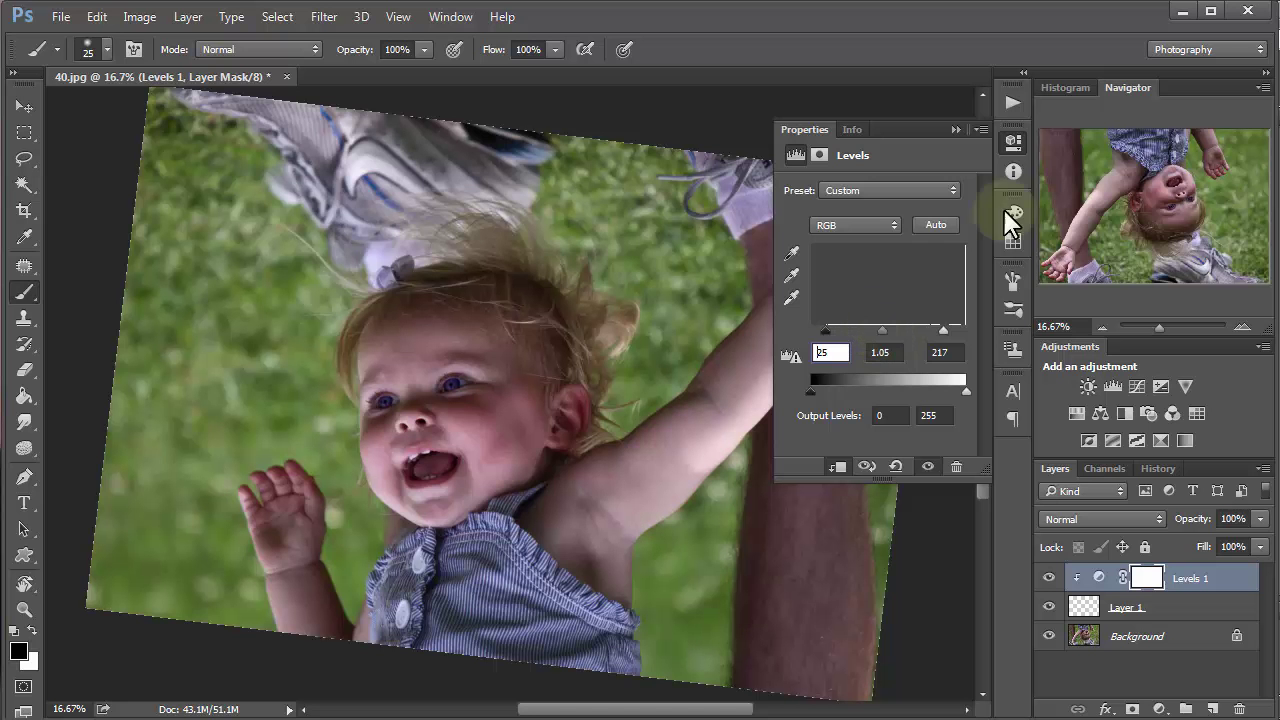
left_click(955, 130)
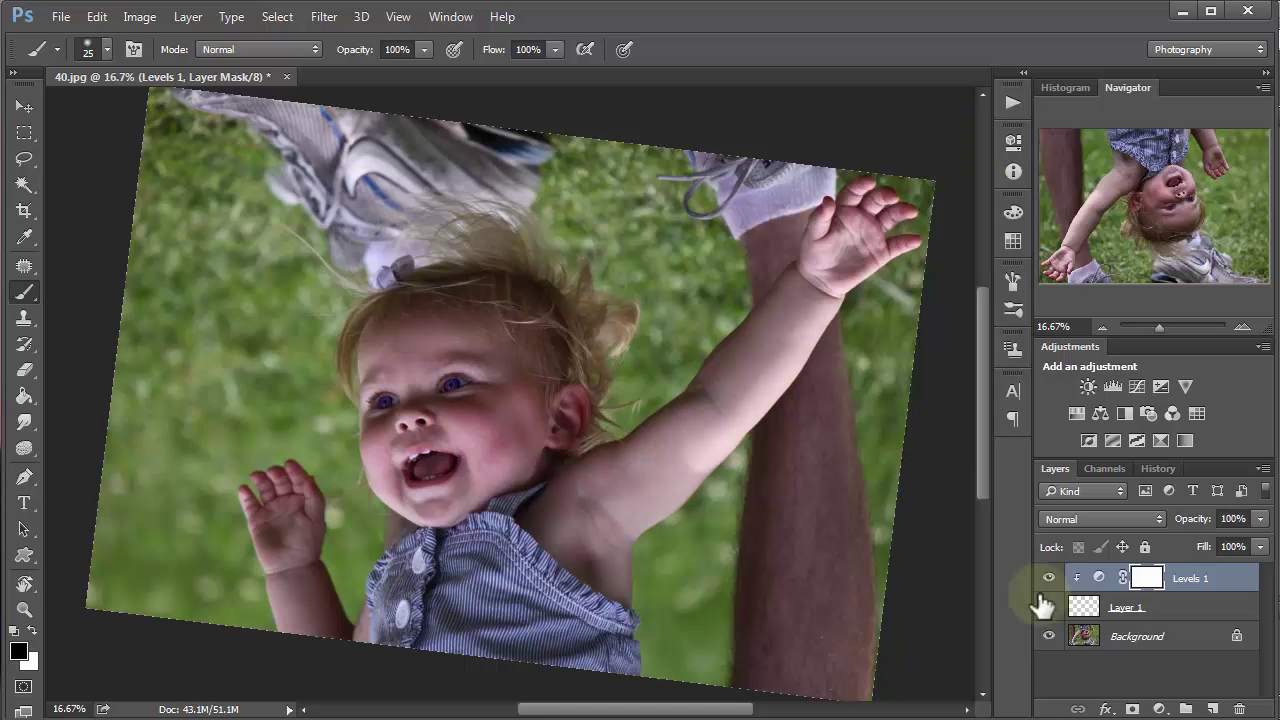
Toggle Levels 1 on and off to compare the eyes, then reopen its Properties.
left_click(1049, 580)
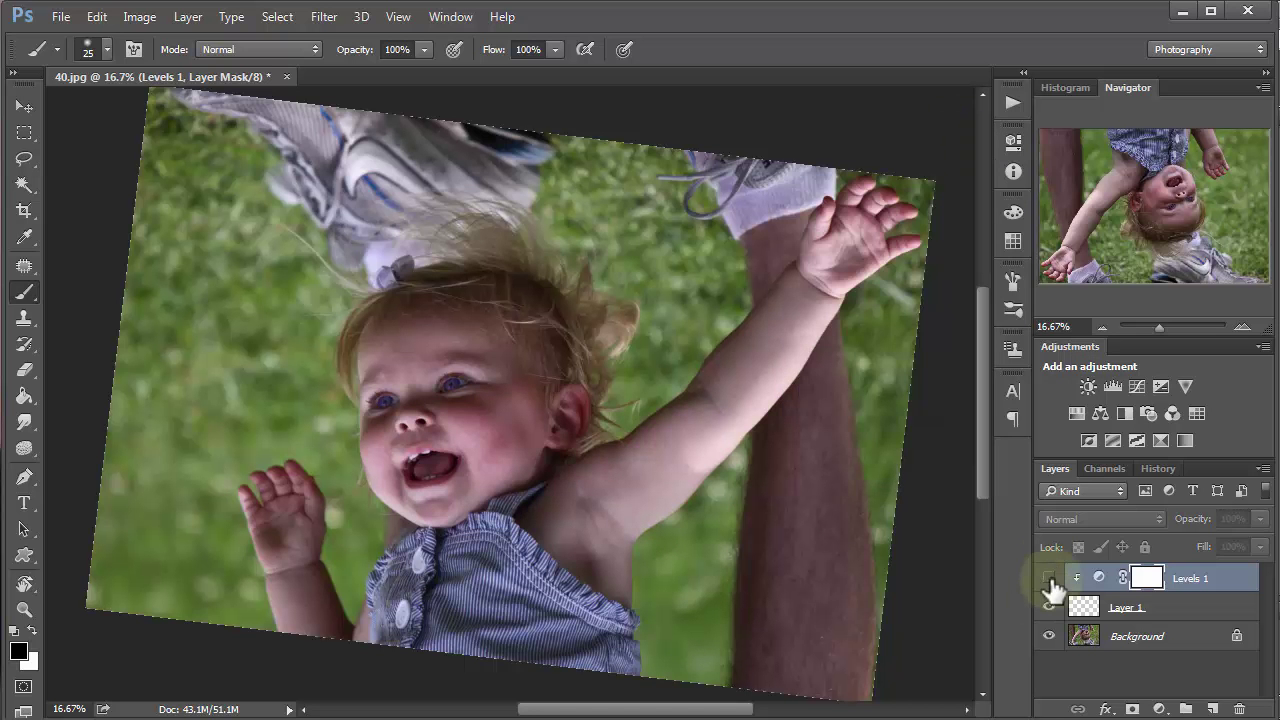
left_click(1049, 579)
left_click(1049, 580)
left_click(1049, 580)
left_click(1048, 580)
left_click(1049, 582)
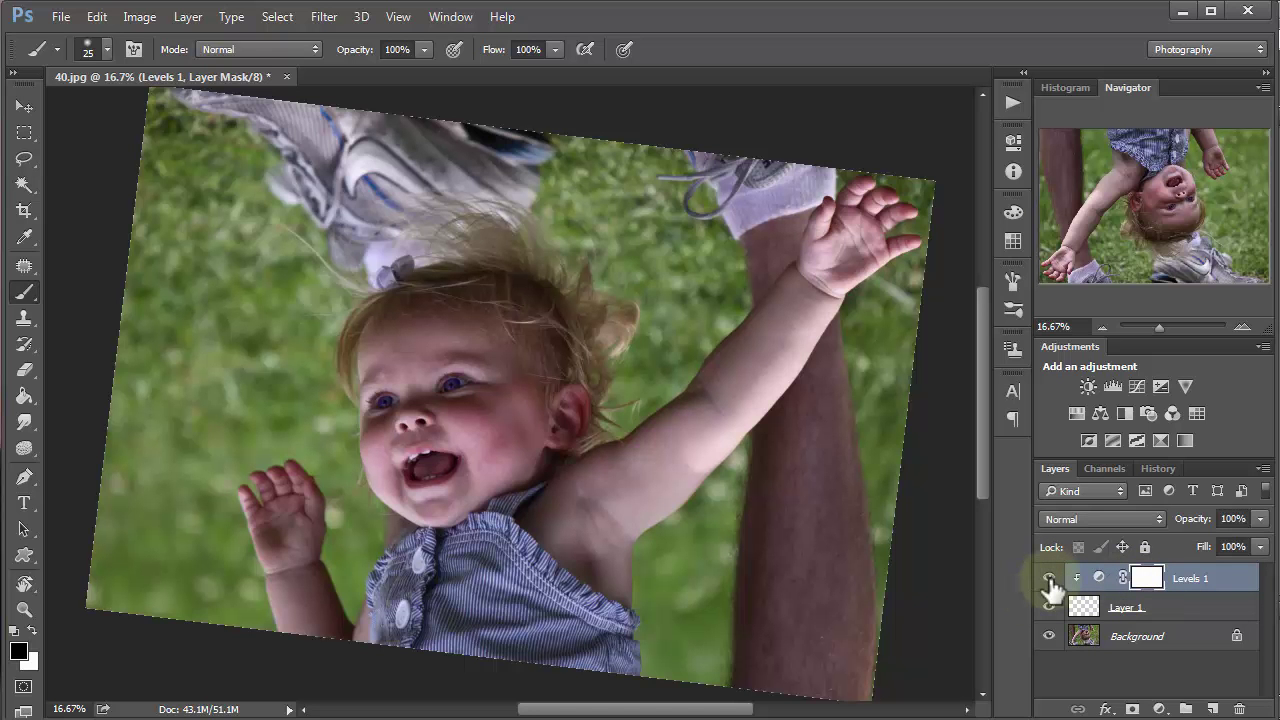
left_click(1049, 579)
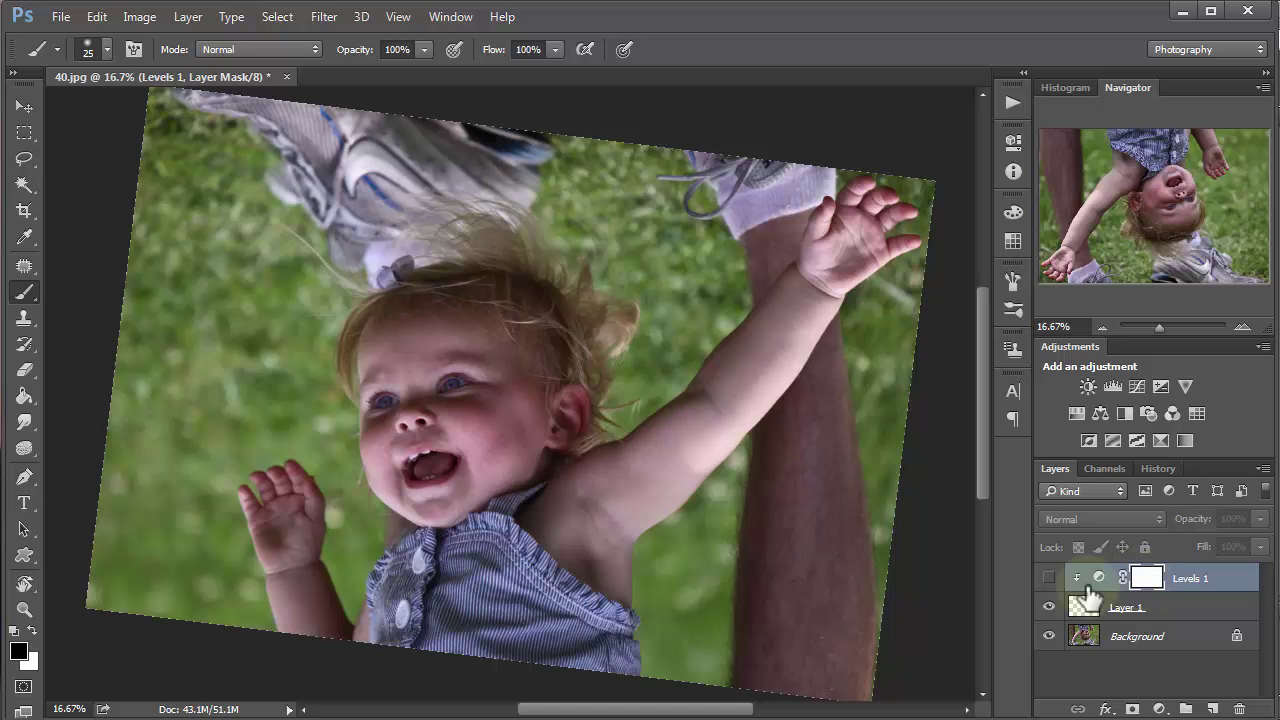
double_click(1100, 579)
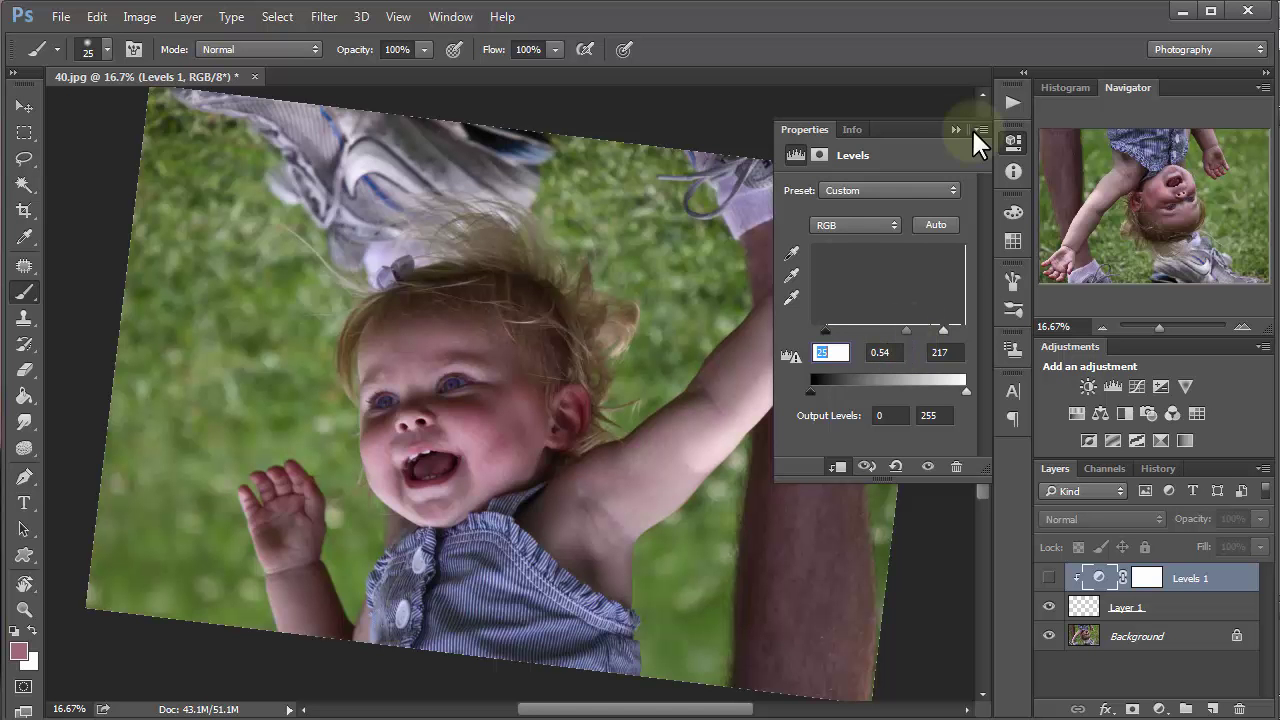
Compare the eyes with and without Levels 1, then reopen its settings.
left_click(1045, 590)
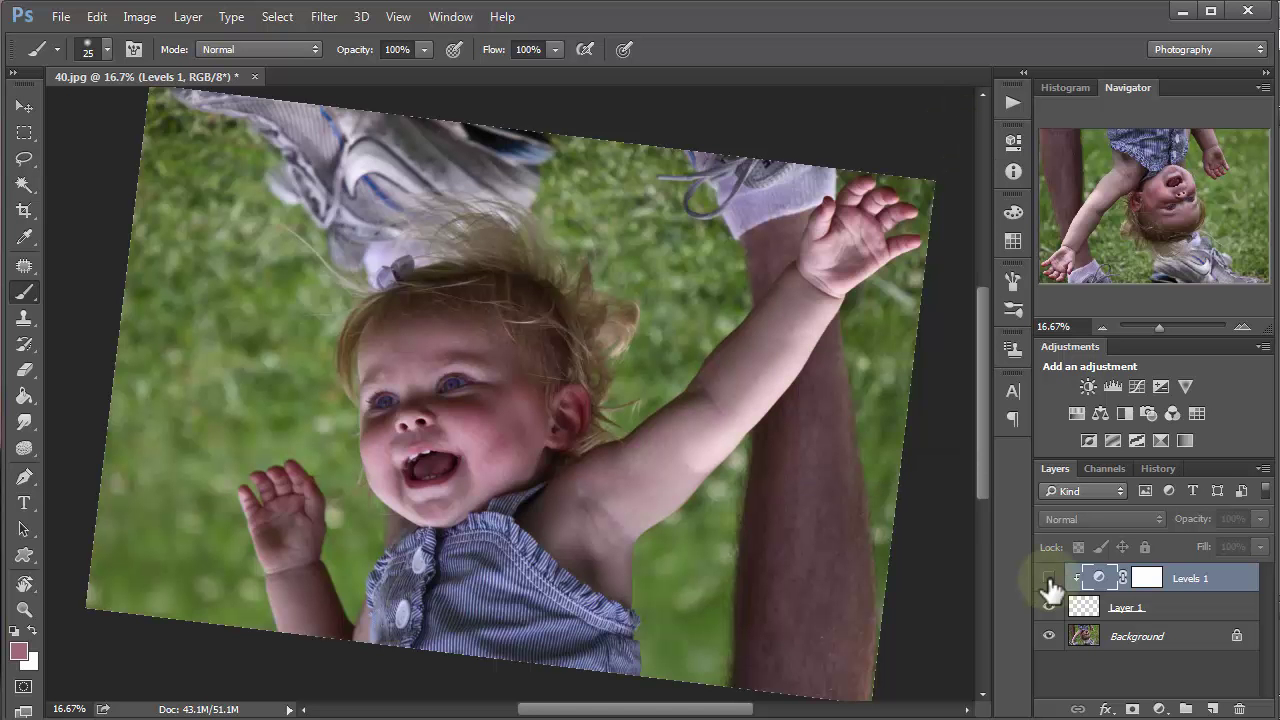
left_click(1048, 578)
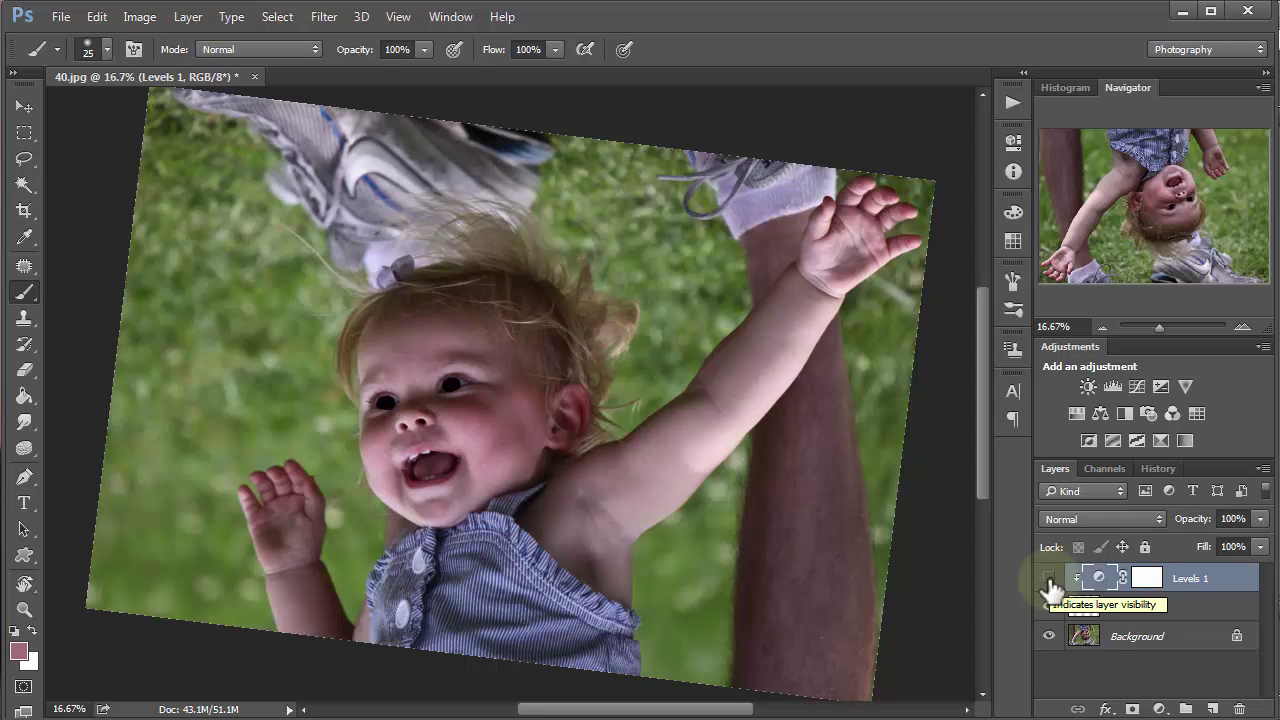
left_click(1048, 578)
double_click(1100, 580)
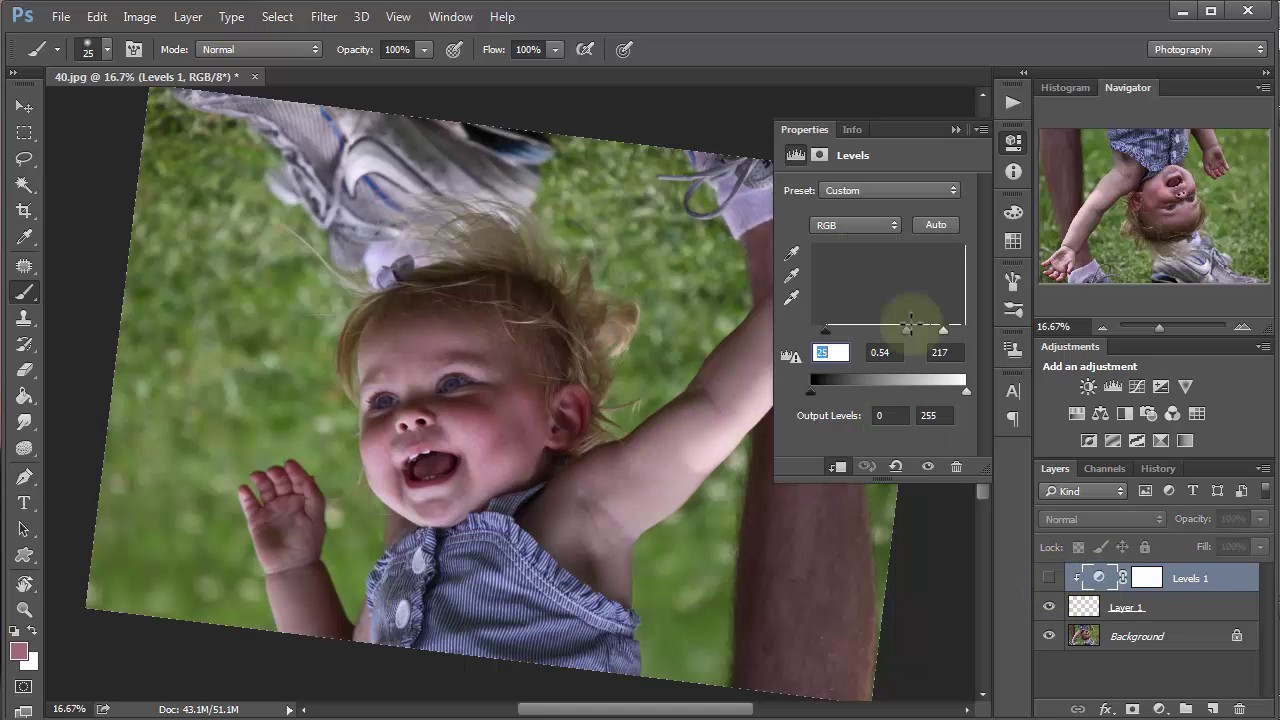
Brighten the Levels 1 midtones to about 1.24 and merge it into Layer 1.
left_click_drag(905, 331, 870, 329)
left_click(1048, 578)
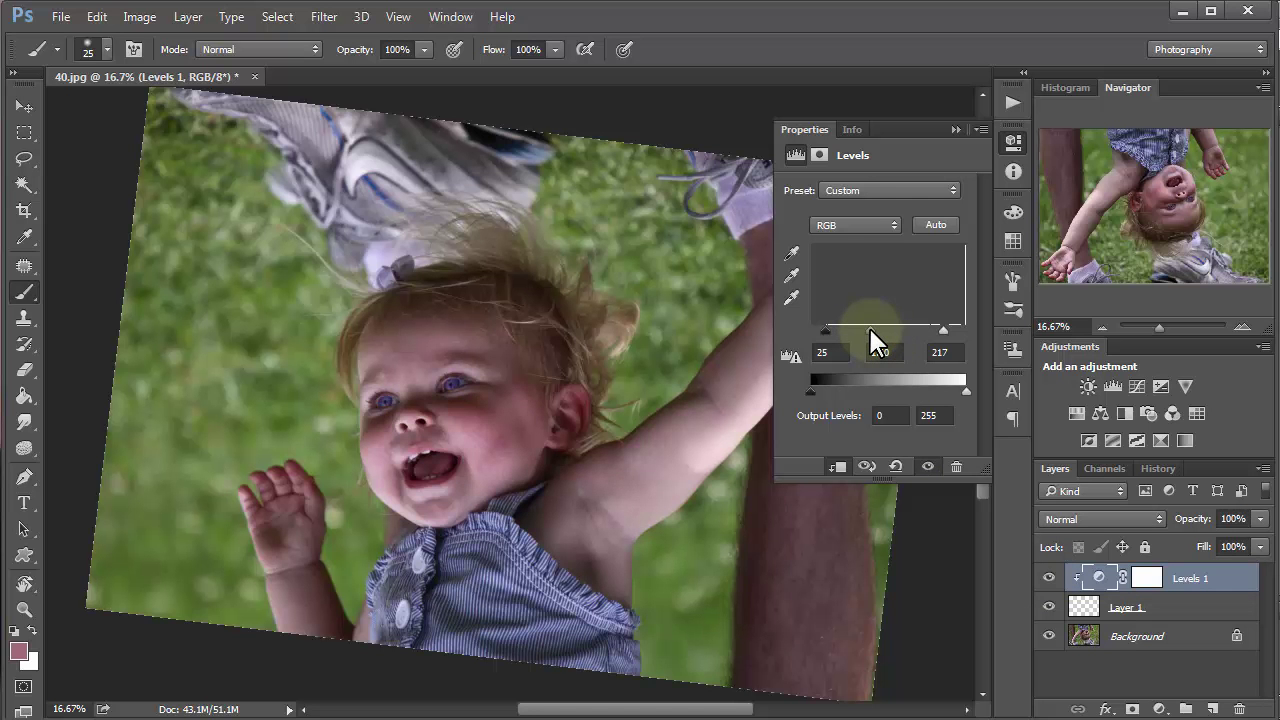
left_click(955, 130)
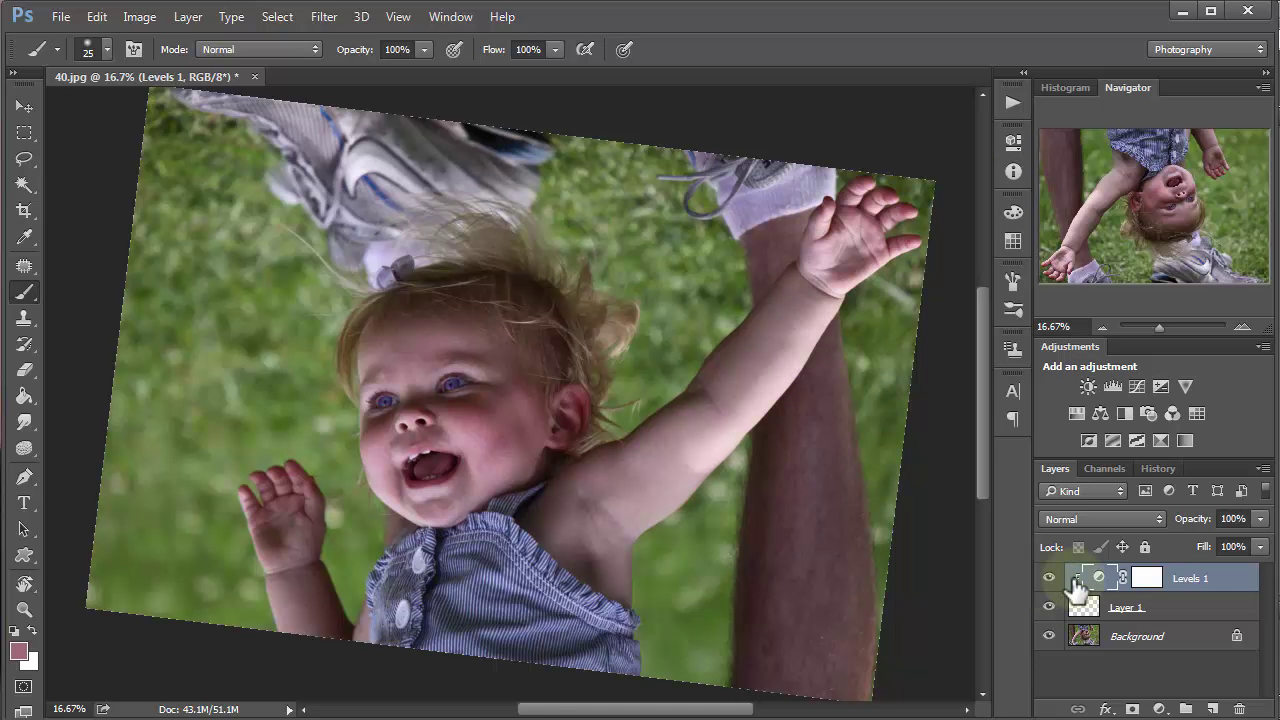
key("super")
key("super")
key("Delete")
Toggle Layer 1 to compare against the original eyes, then add a white layer mask to it.
left_click(1048, 578)
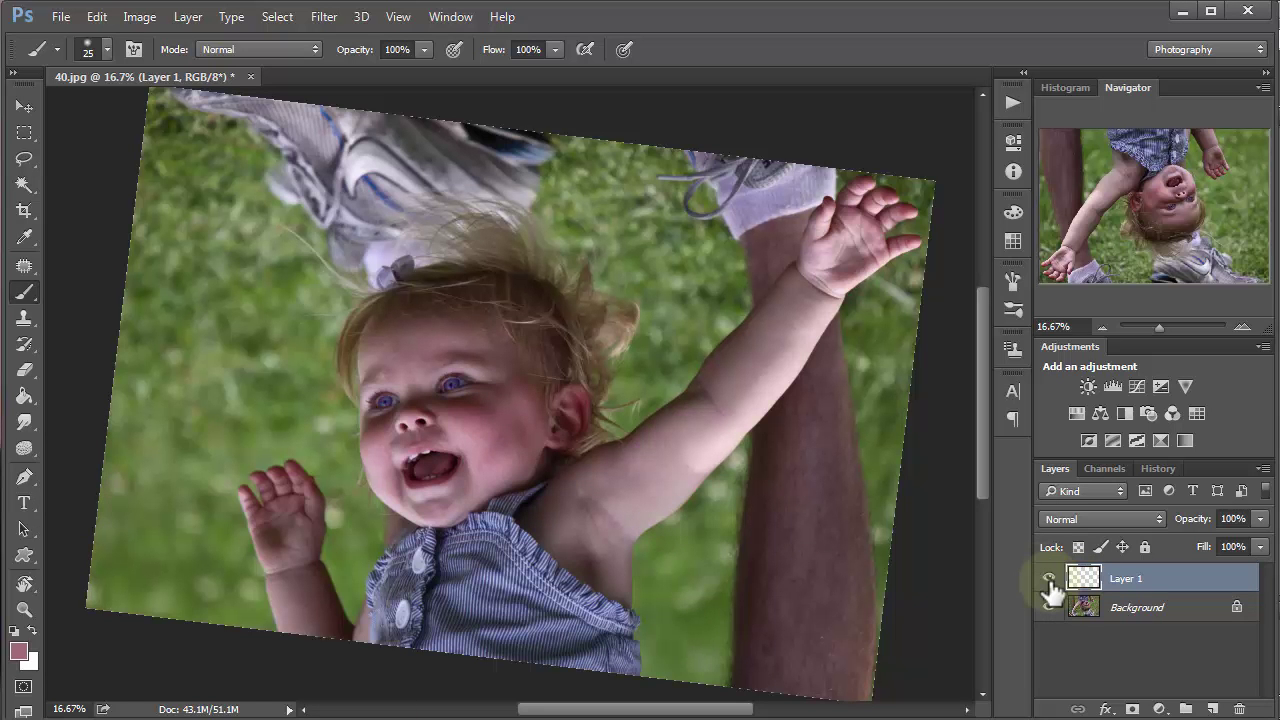
left_click(1048, 578)
left_click(1049, 582)
left_click(1049, 582)
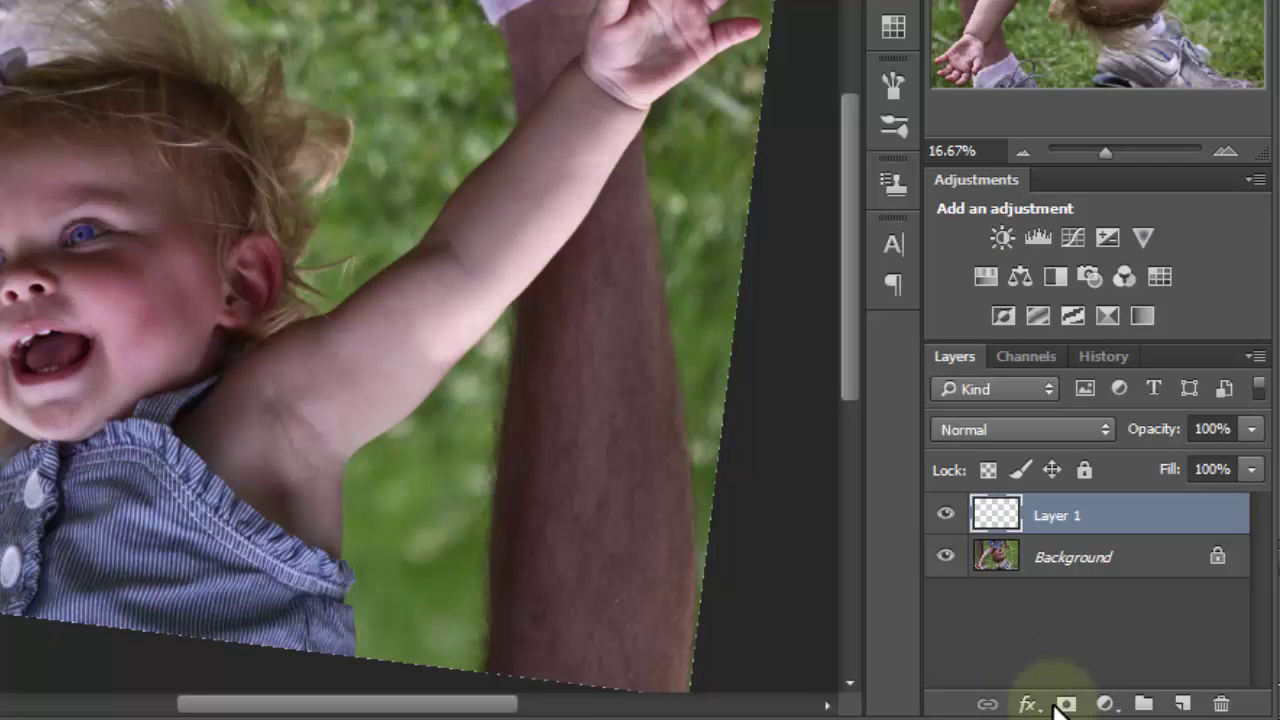
left_click(1067, 704)
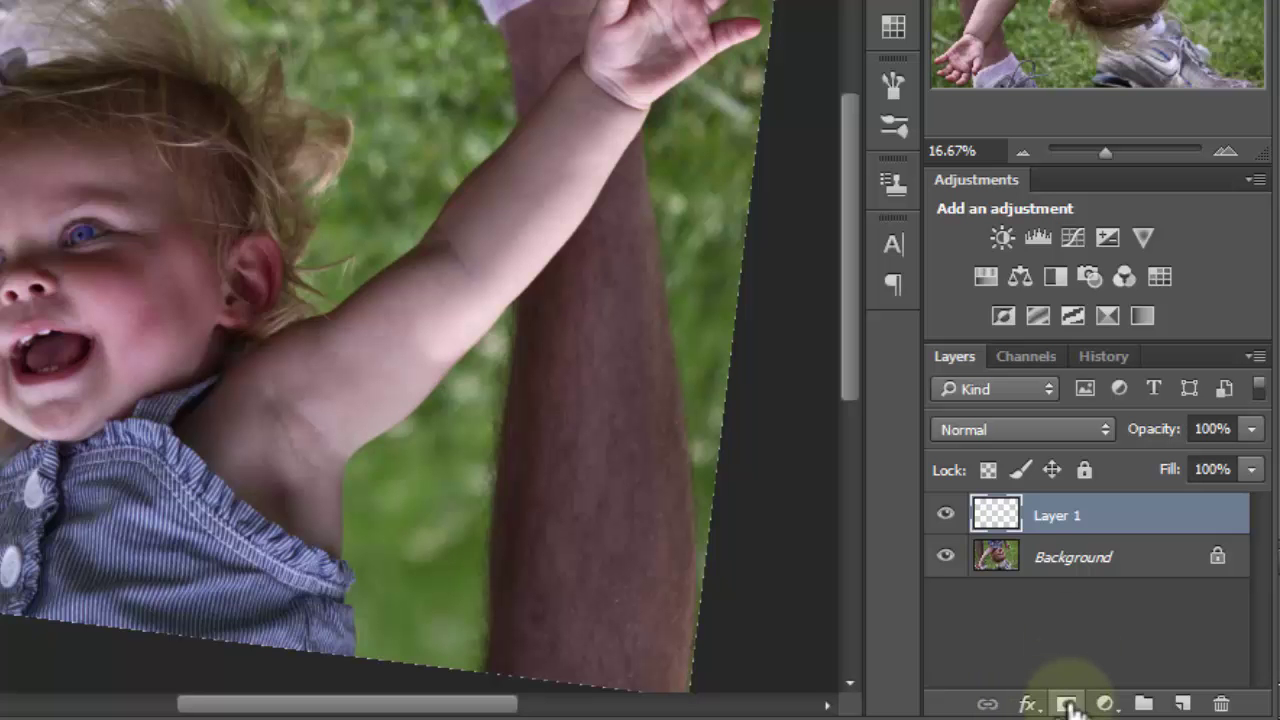
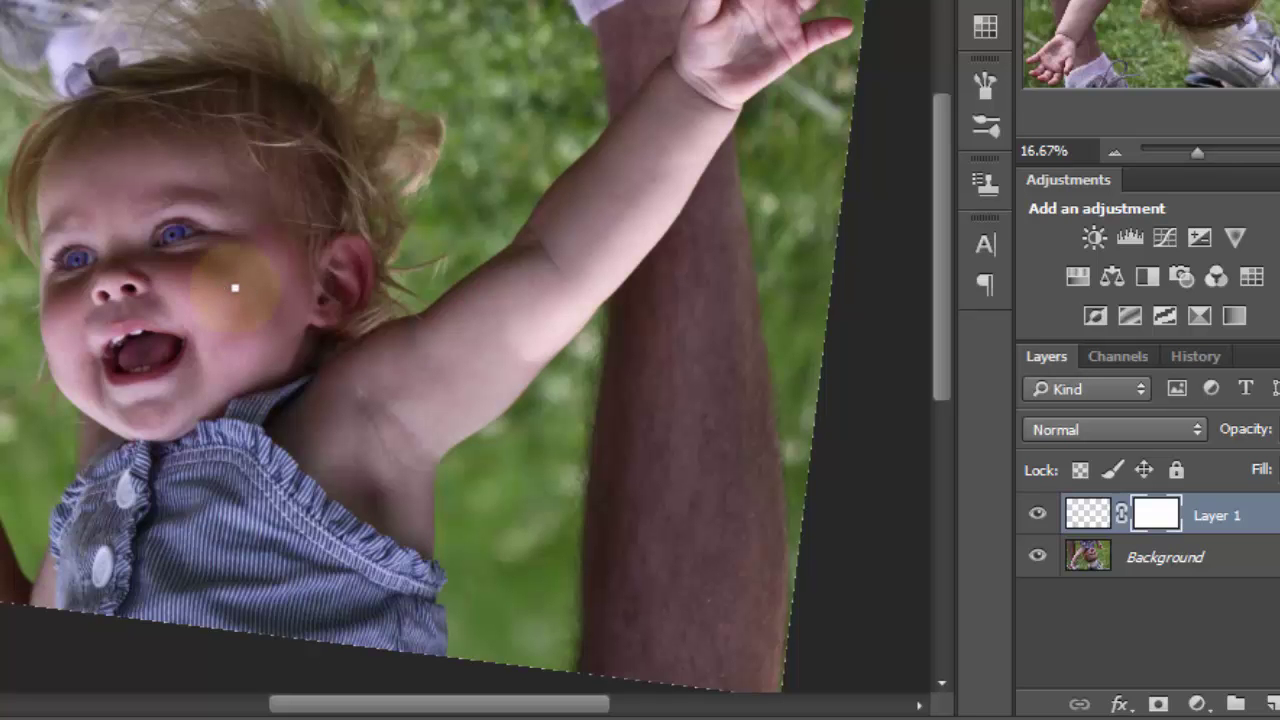
Show the brush outline, enlarge the brush, and compare the mask with Layer 1 hidden and shown.
key("Caps_Lock")
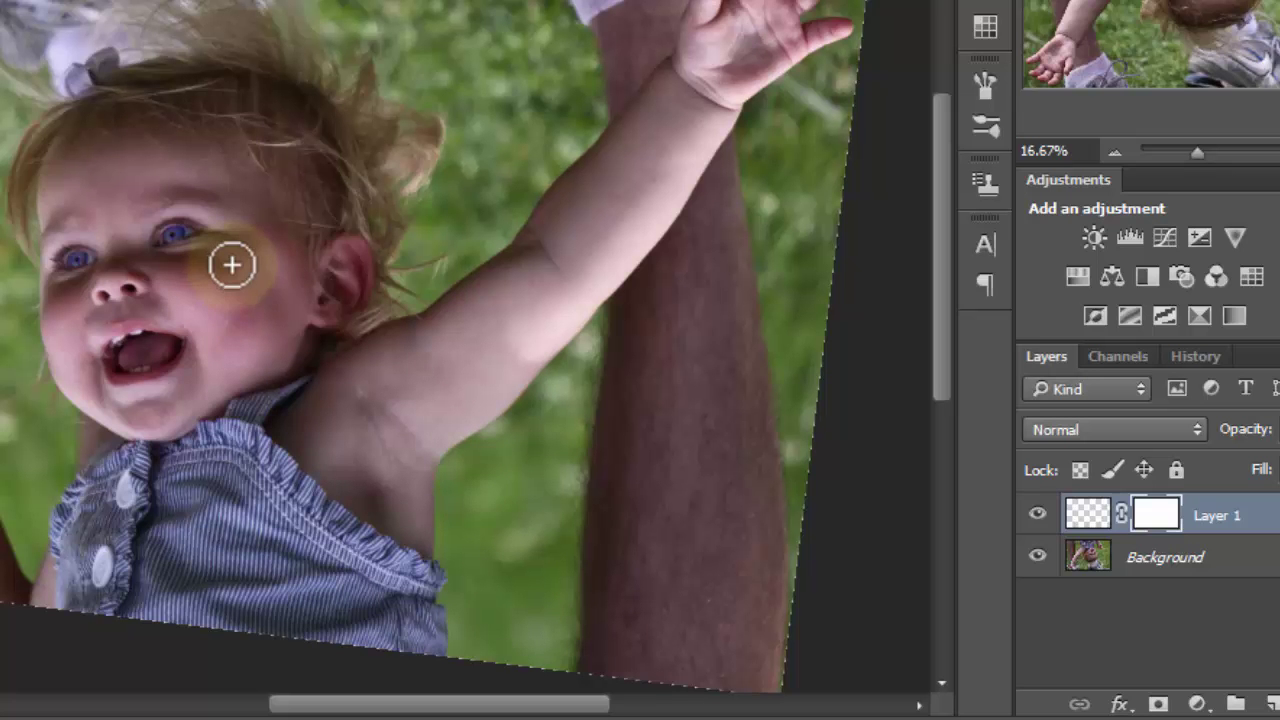
key("bracketright")
key("bracketright")
key("bracketright")
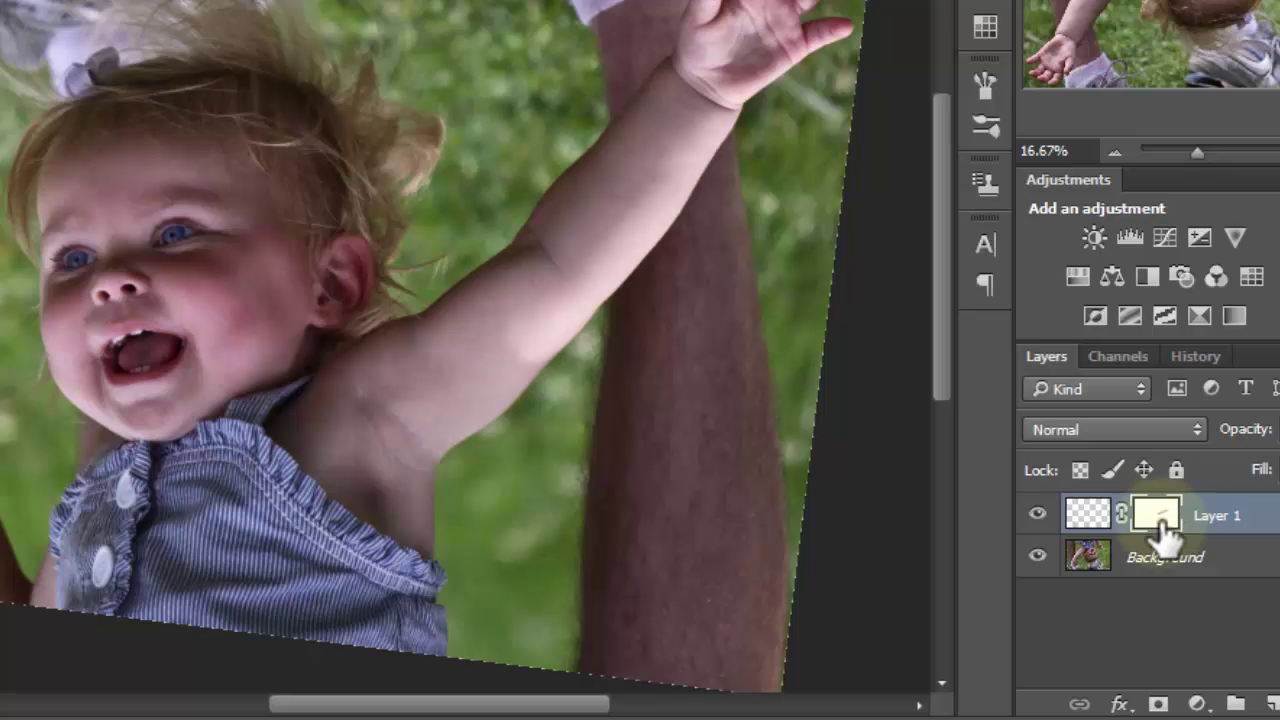
left_click(1037, 514)
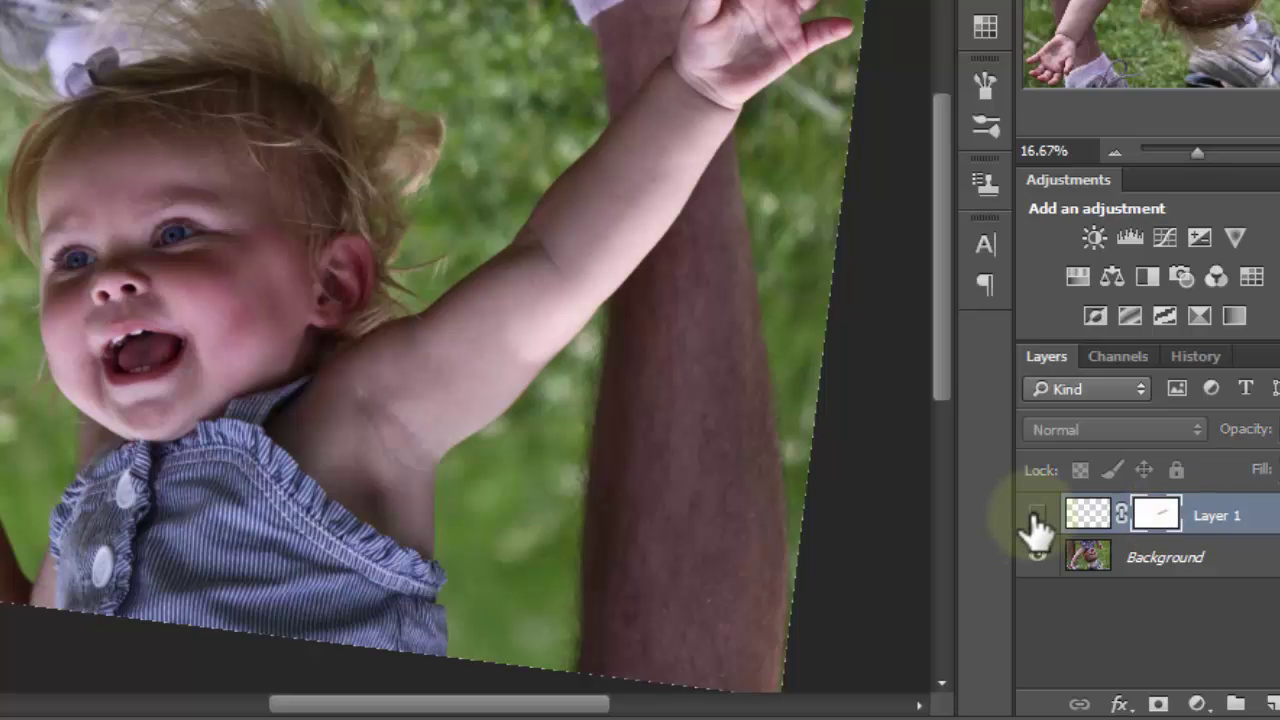
left_click(1037, 514)
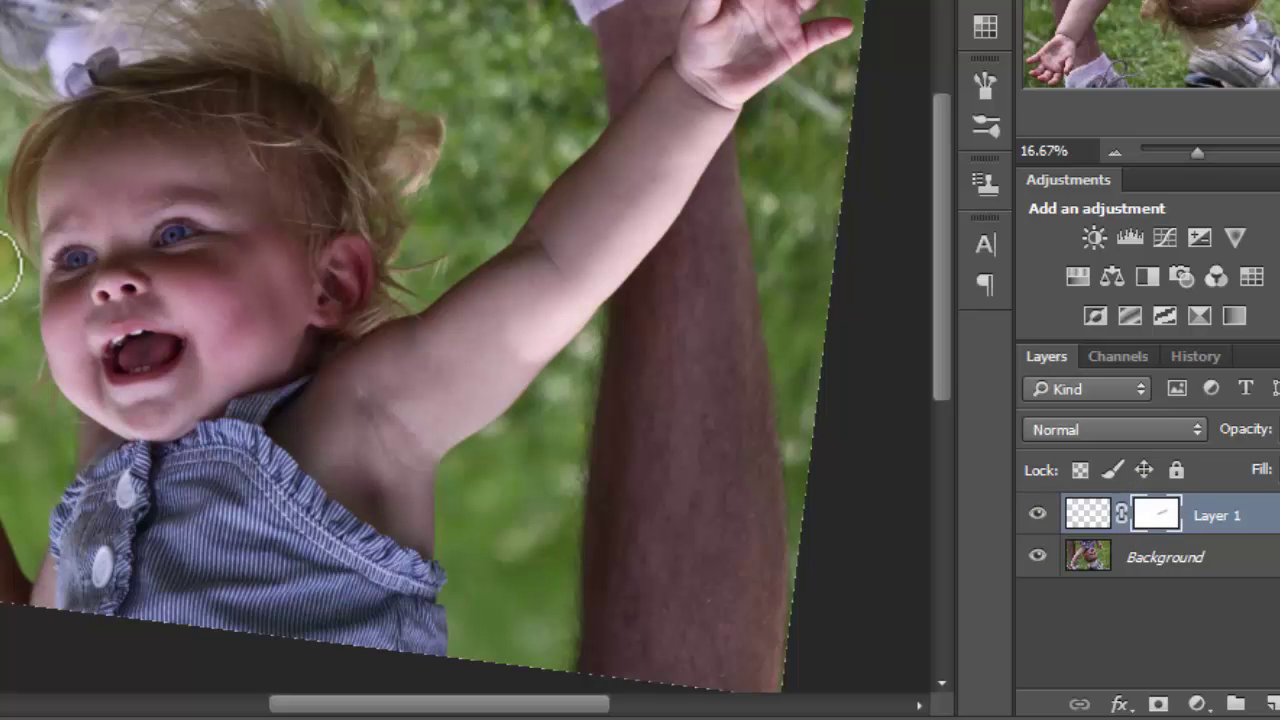
Keep toggling Layer 1's visibility to compare the masked face against the original.
left_click(1037, 516)
left_click(1037, 516)
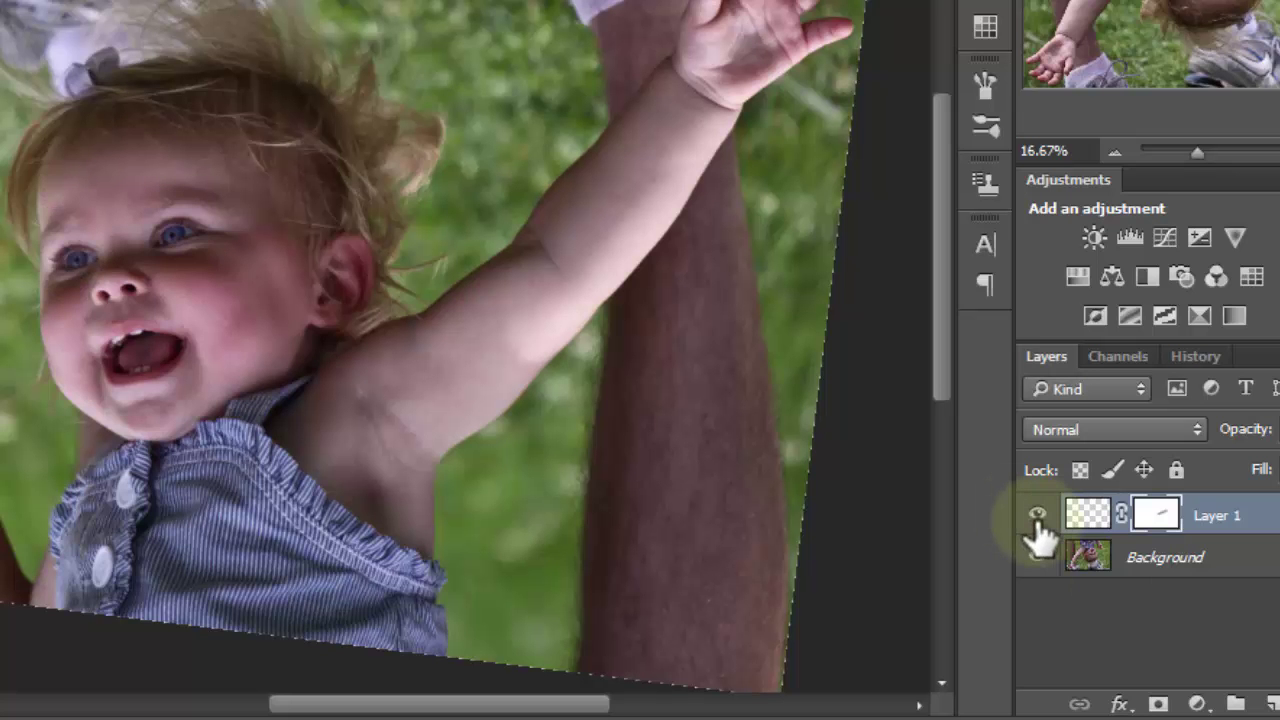
left_click(1037, 516)
left_click(1037, 516)
left_click(1037, 516)
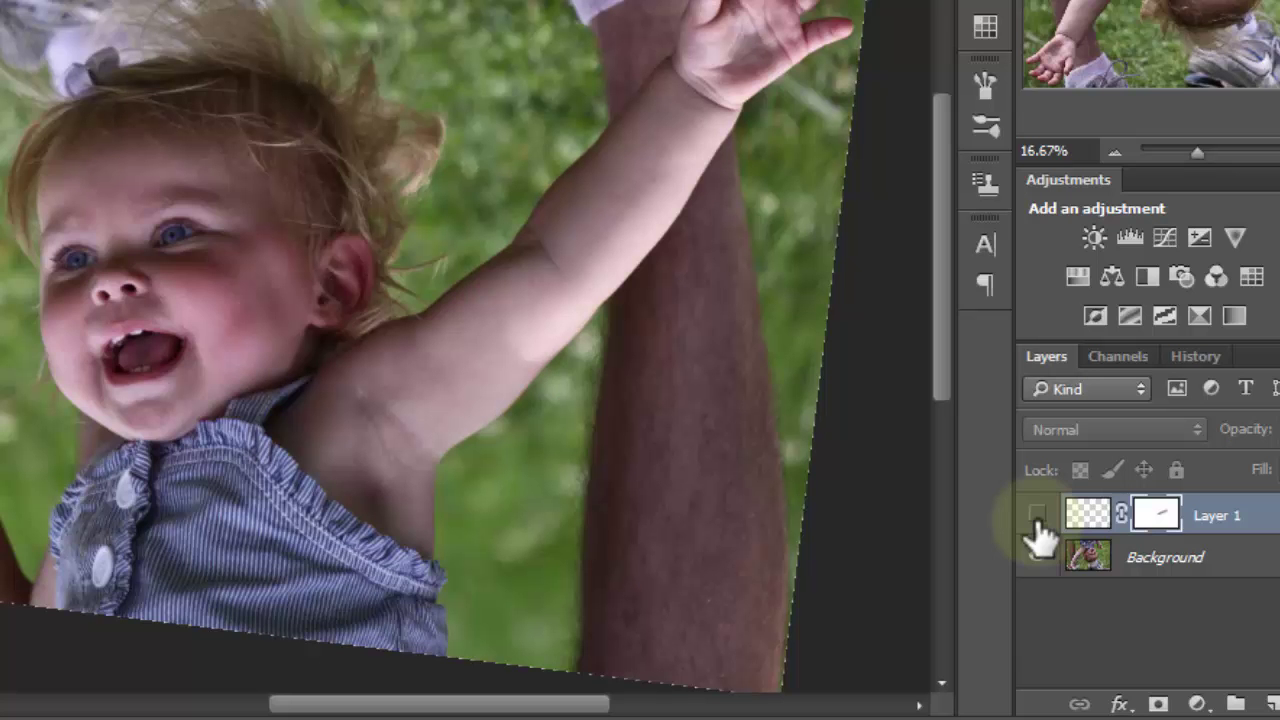
left_click(1037, 516)
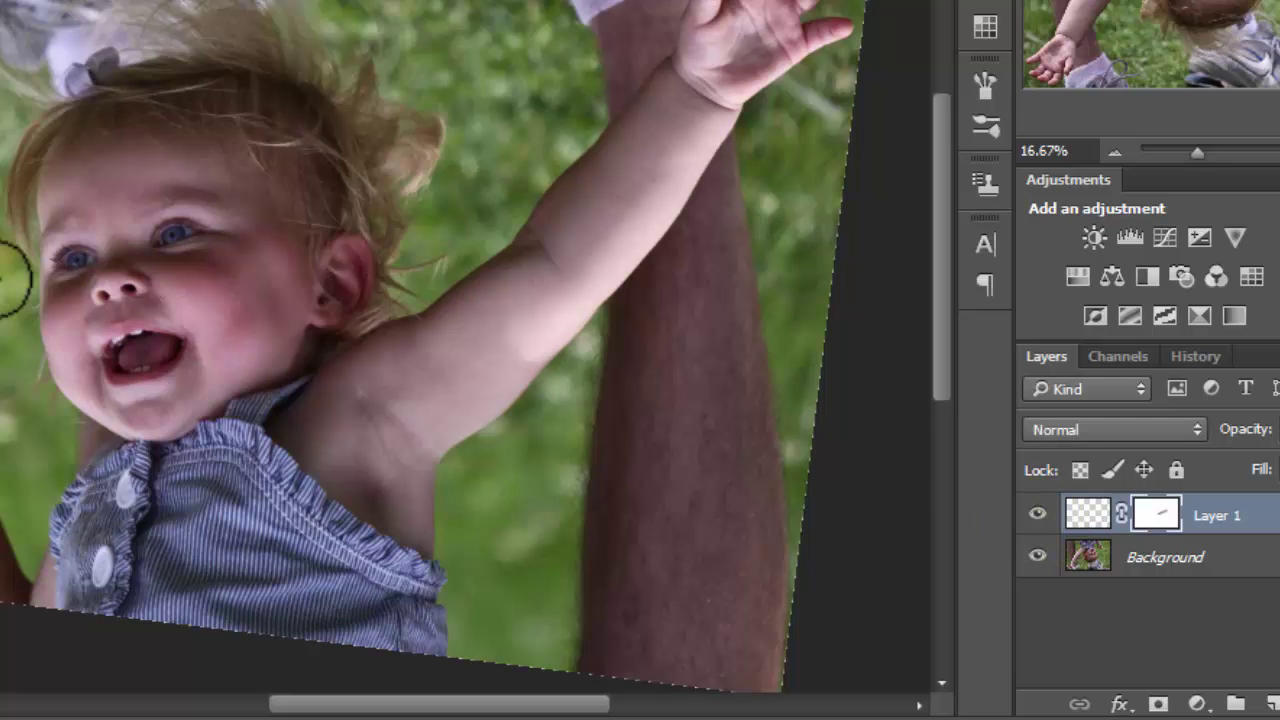
left_click(1036, 518)
left_click(1036, 516)
left_click(1036, 516)
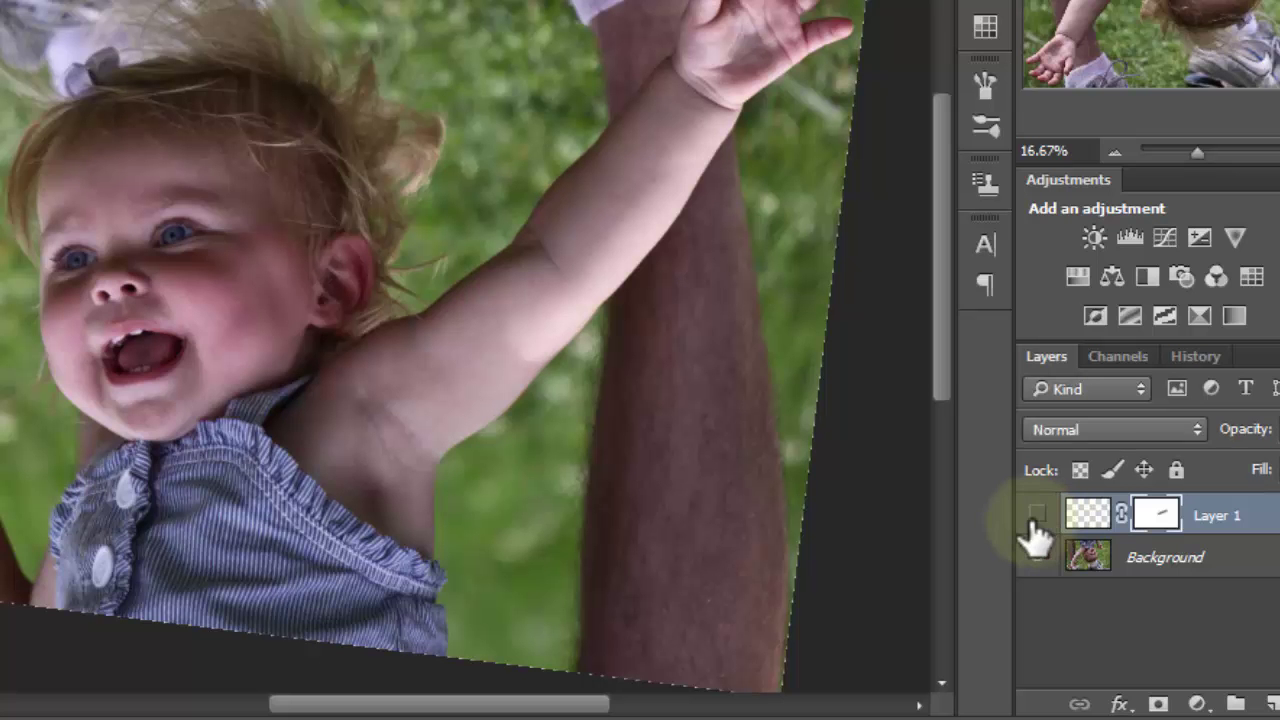
left_click(1036, 516)
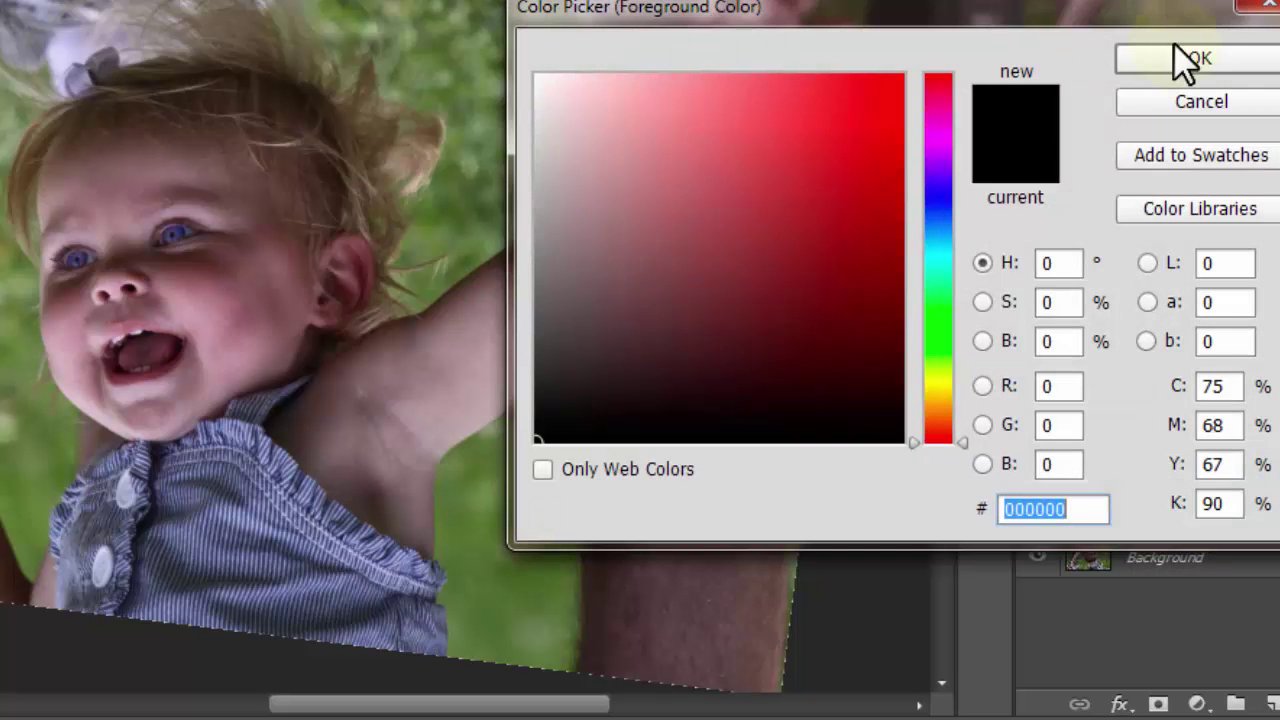
Confirm black as the painting colour and compare the mask with Layer 1 hidden.
left_click(1180, 55)
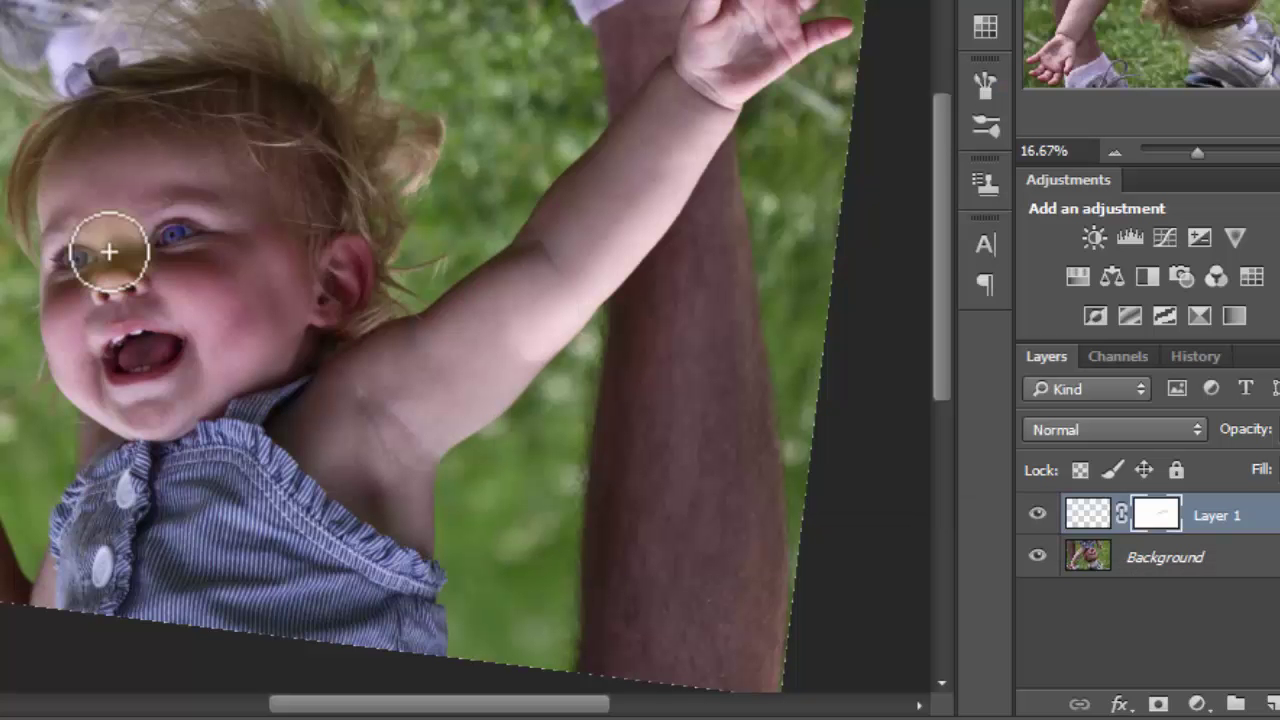
left_click(1038, 516)
left_click(1038, 516)
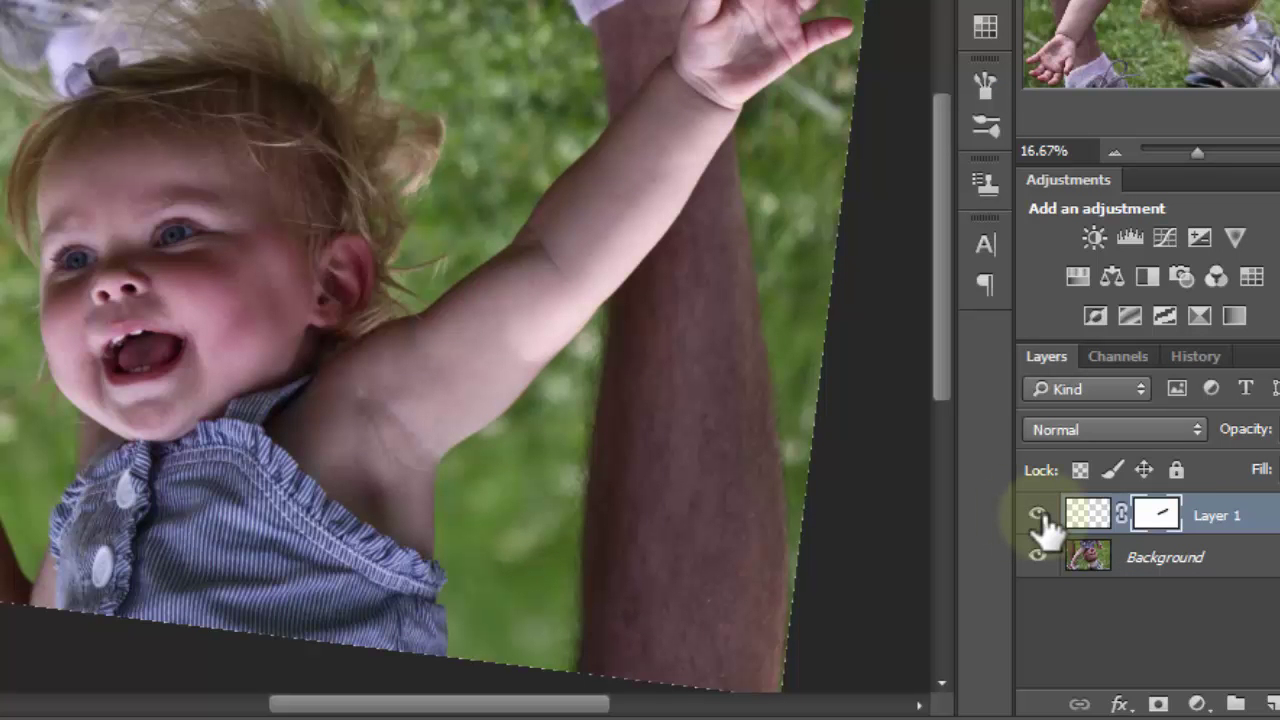
left_click(1038, 516)
left_click(1038, 516)
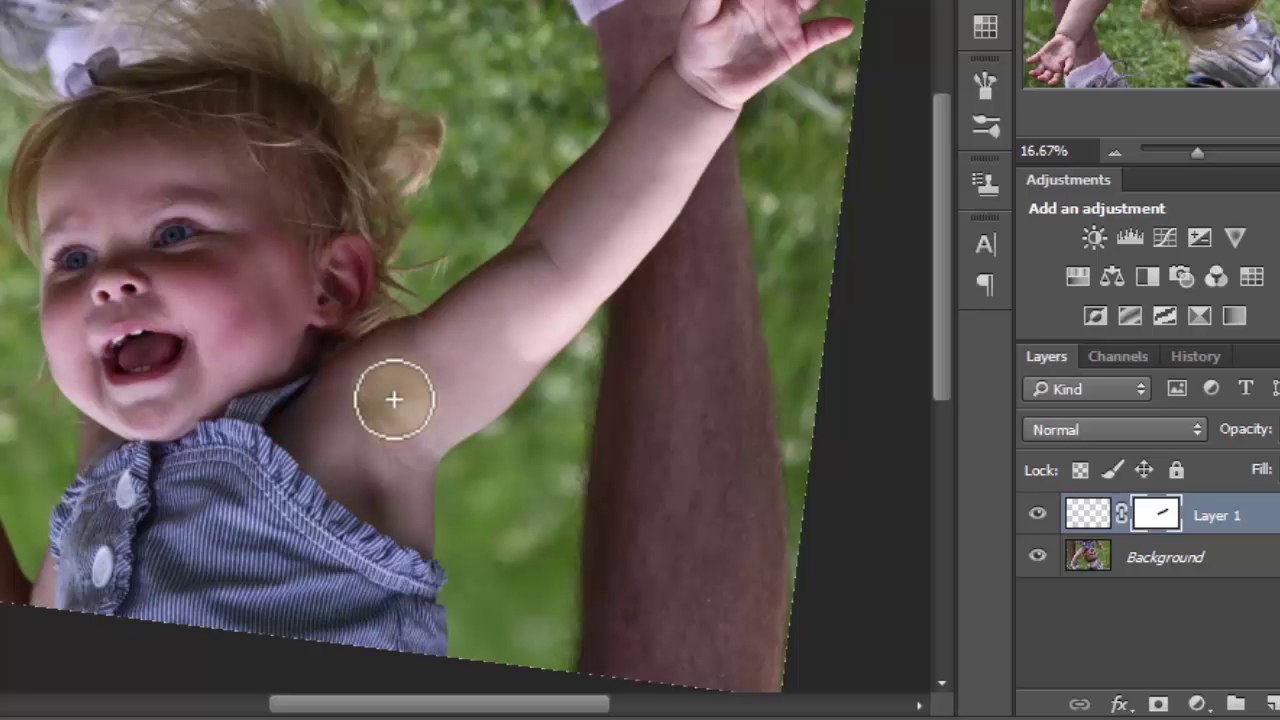
Repeatedly hide and show Layer 1 to compare the extended mask strokes.
left_click(1037, 515)
left_click(1037, 515)
left_click(1037, 515)
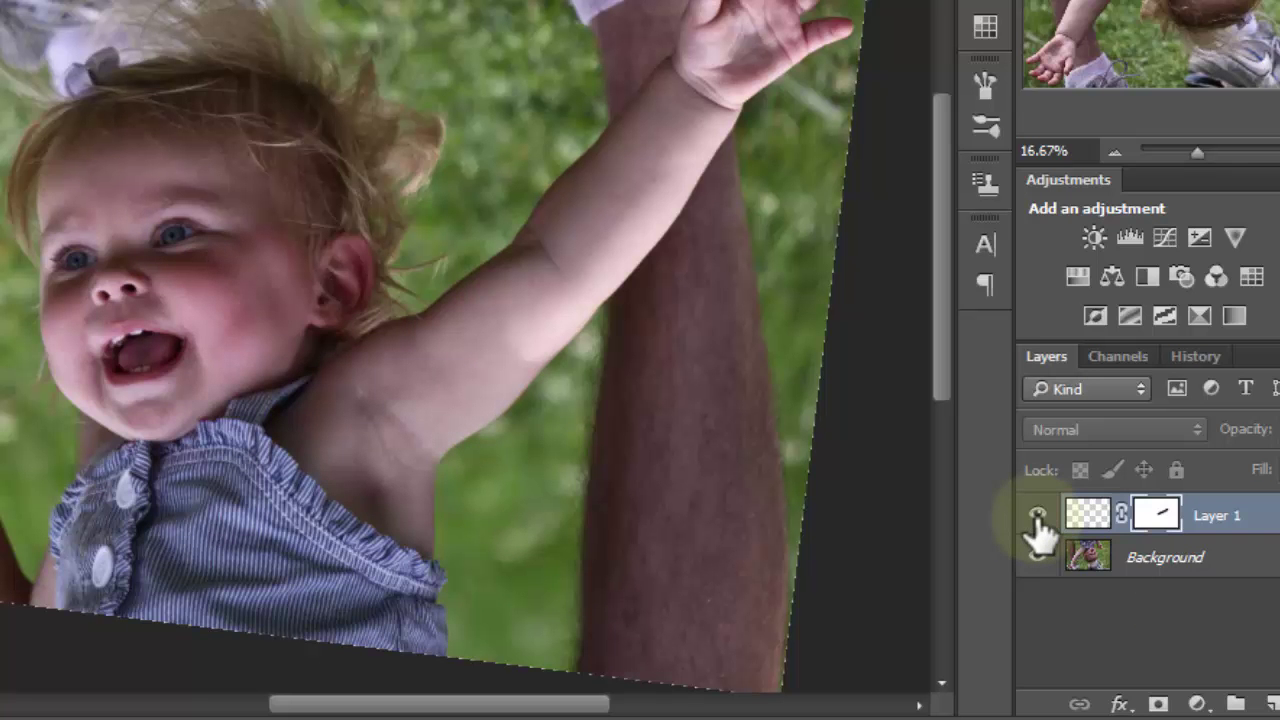
left_click(1037, 515)
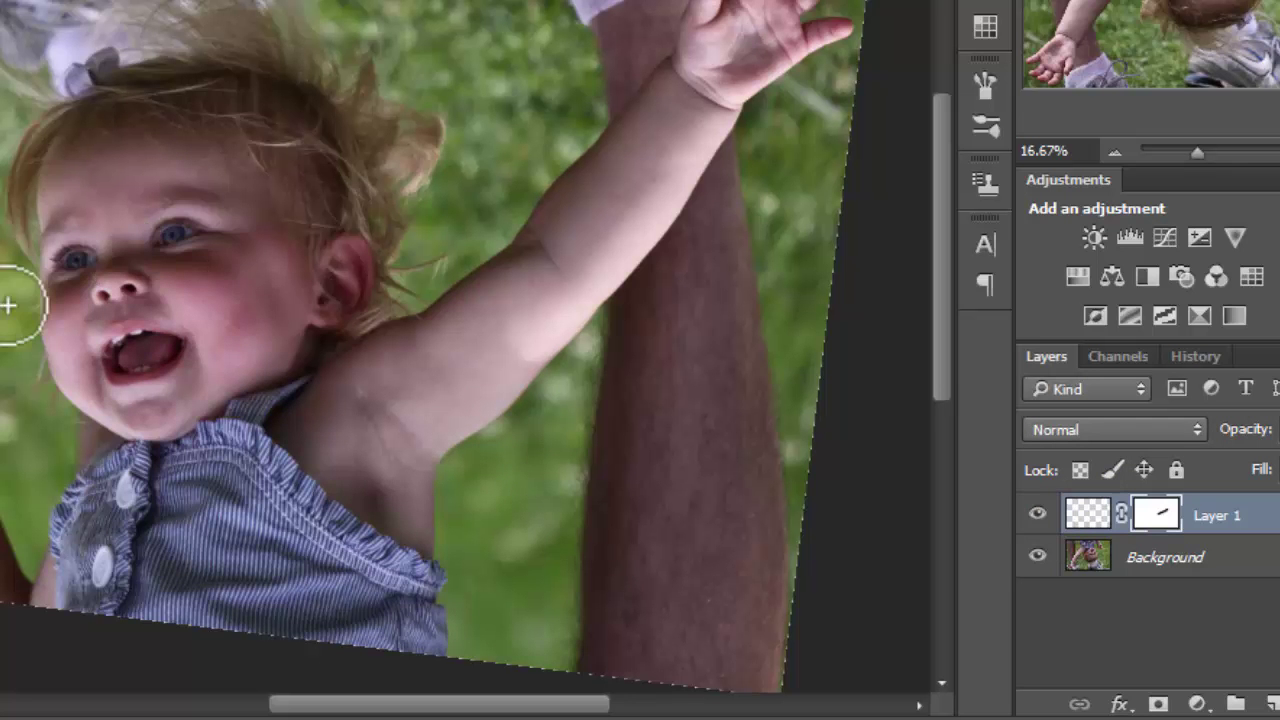
left_click(1037, 514)
left_click(1037, 514)
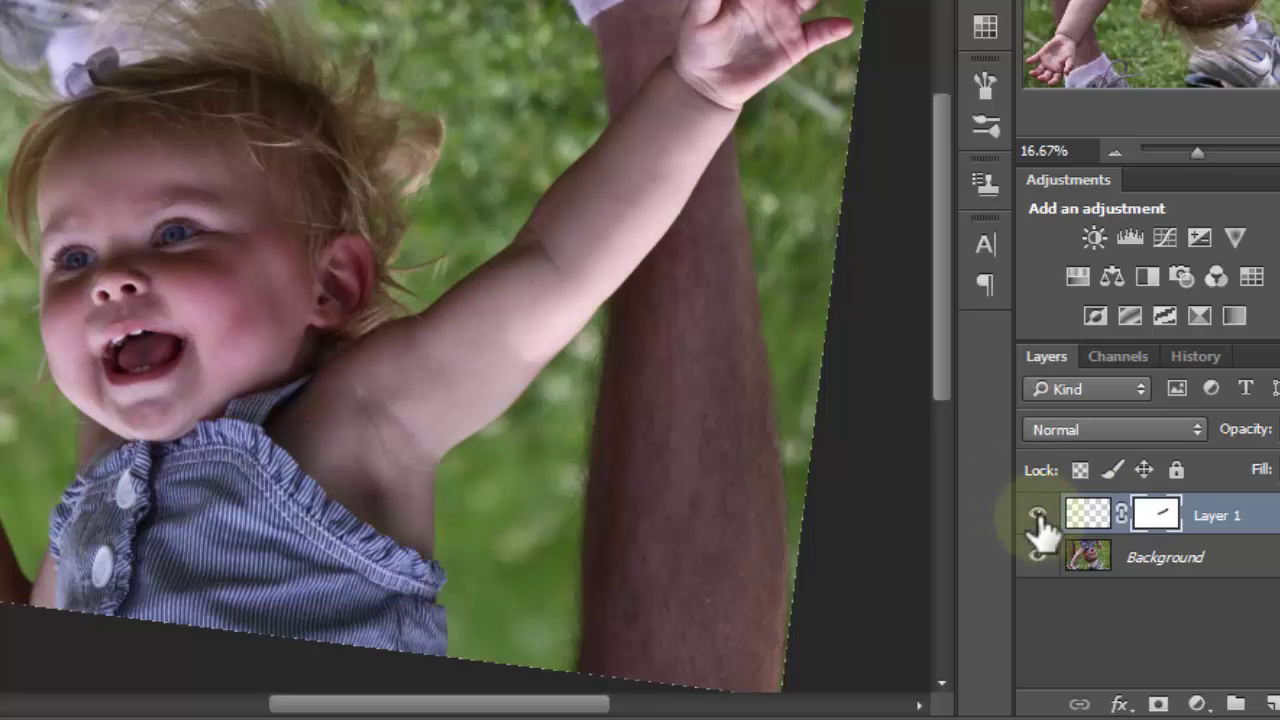
left_click(1037, 514)
left_click(1037, 514)
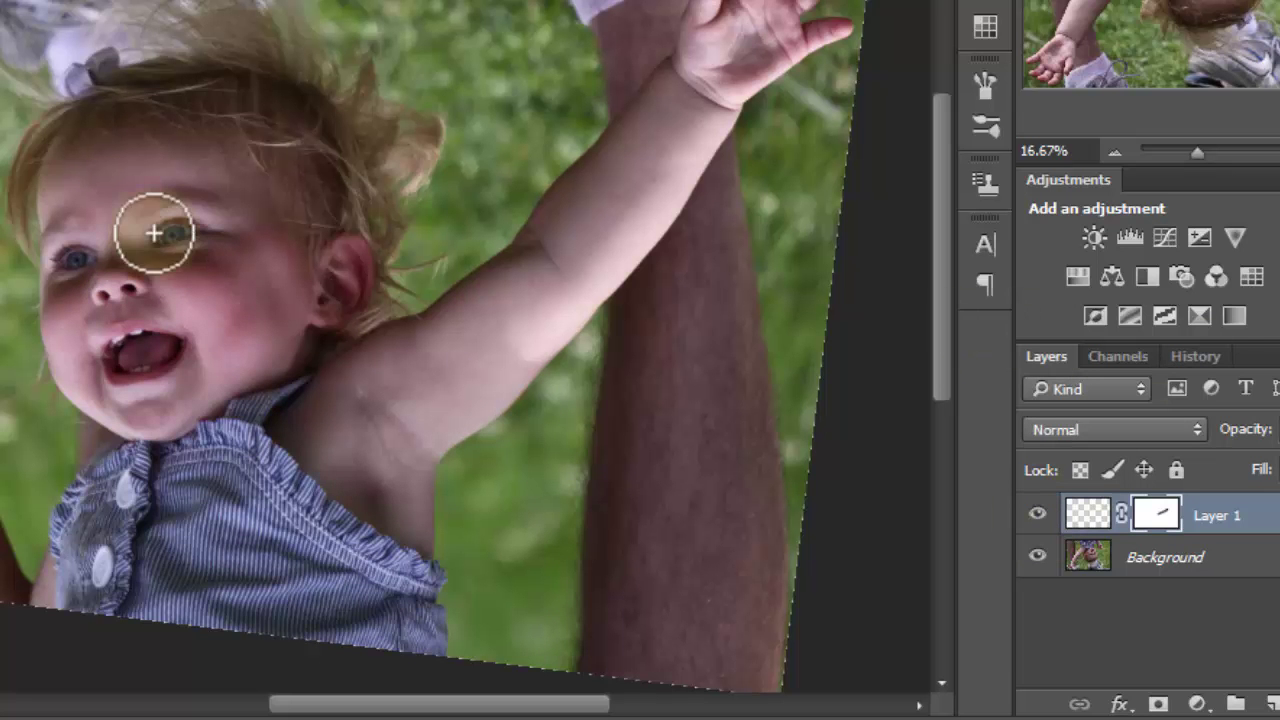
left_click(1037, 516)
left_click(1037, 516)
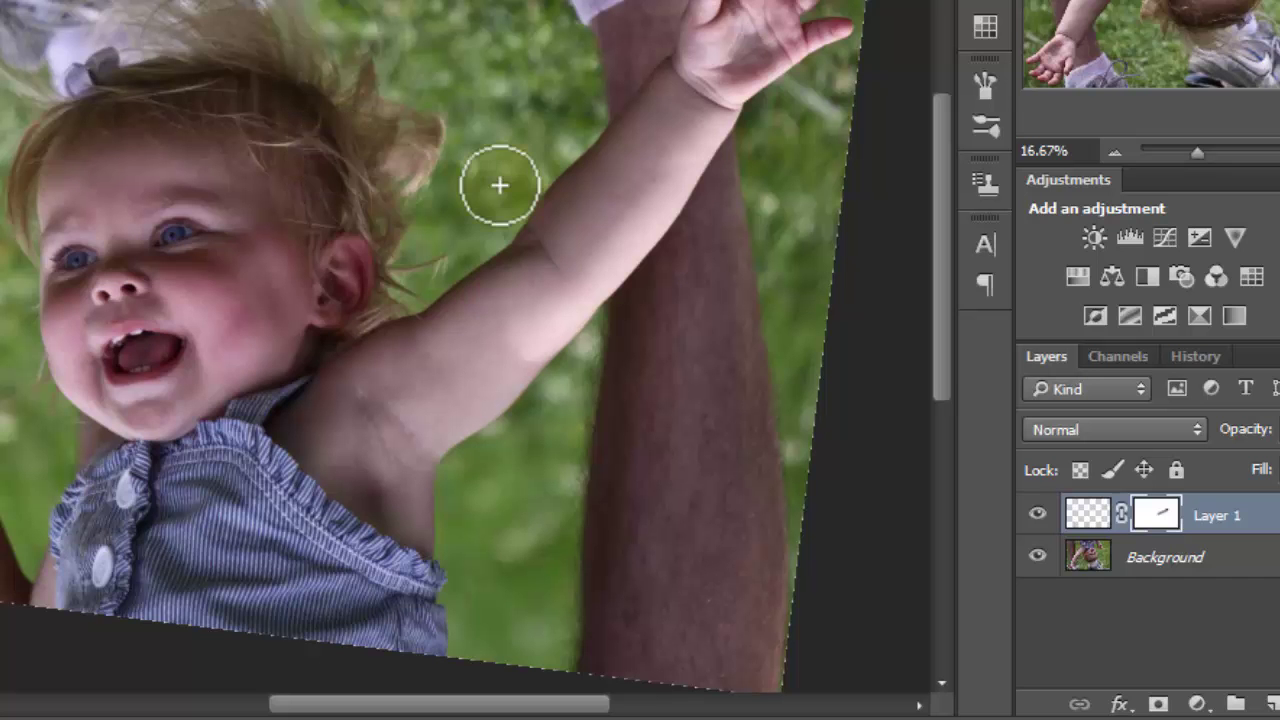
Turn the canvas view back to 0° with the Rotate View tool (R).
key("r")
mouse_move(500, 186)
left_mouse_down()
mouse_move(443, 9)
mouse_move(300, 200)
mouse_move(20, 360)
left_mouse_up()
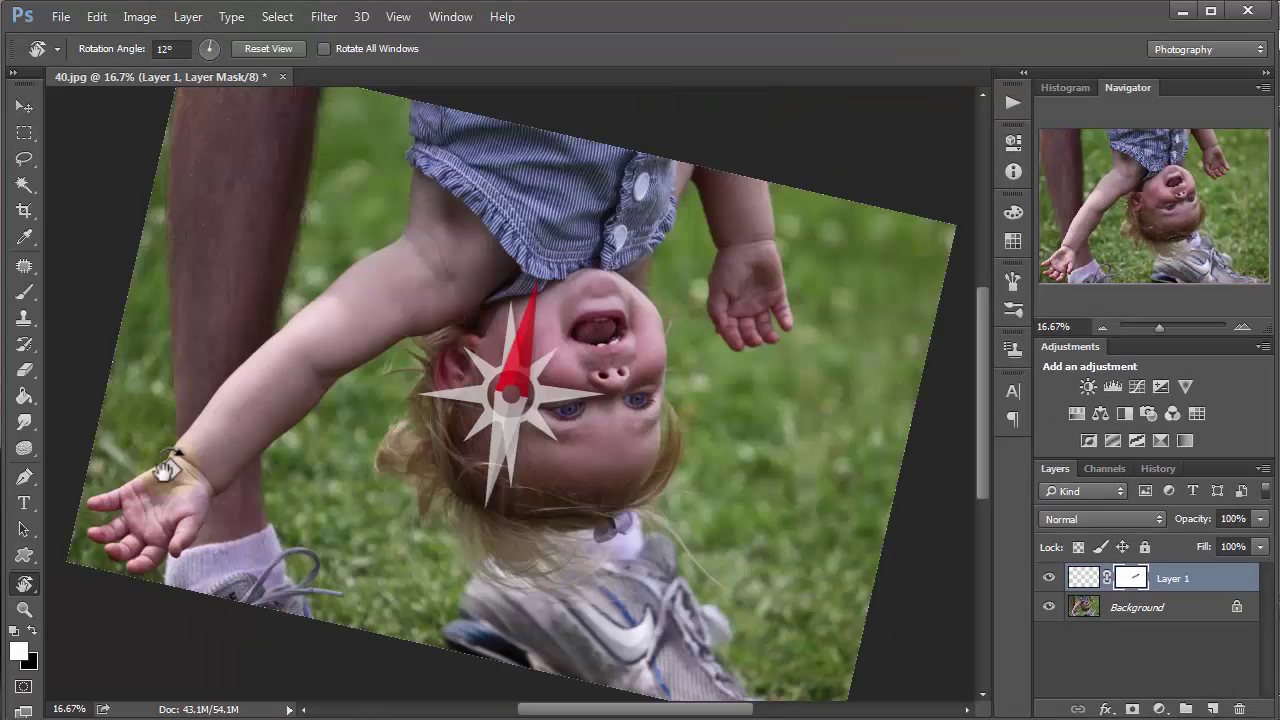
left_click_drag(166, 470, 123, 438)
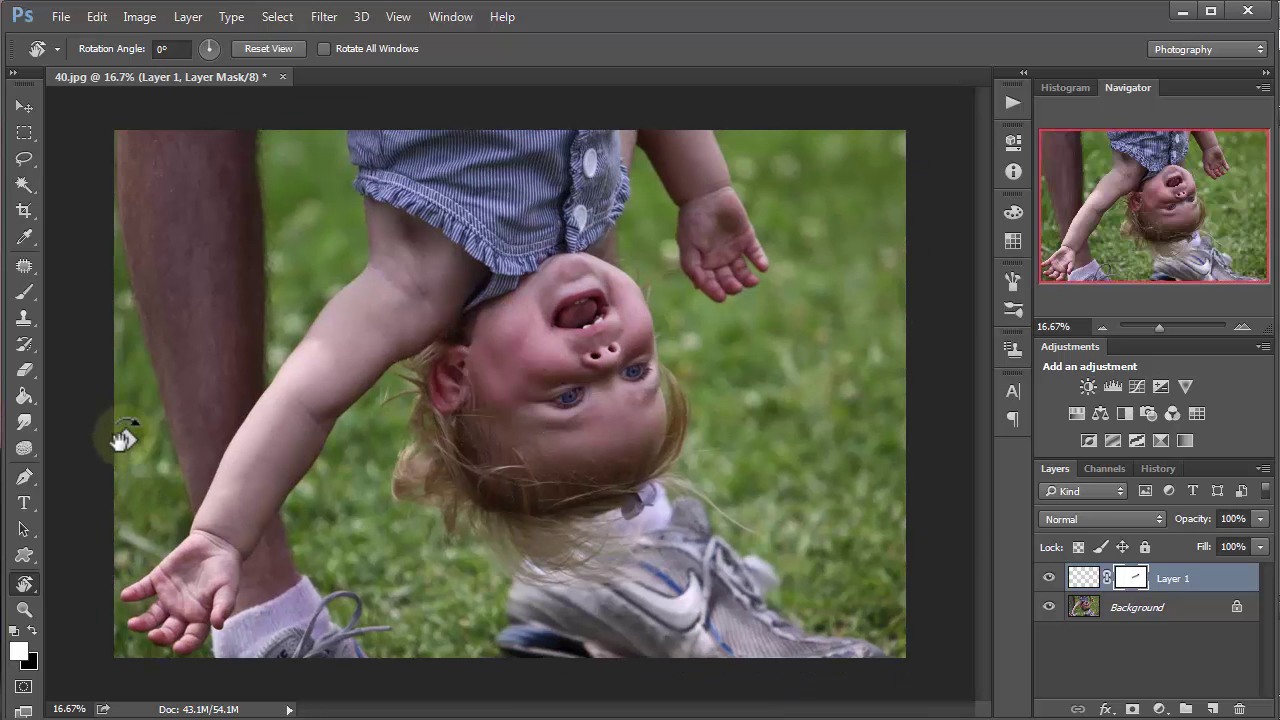
left_click(1049, 579)
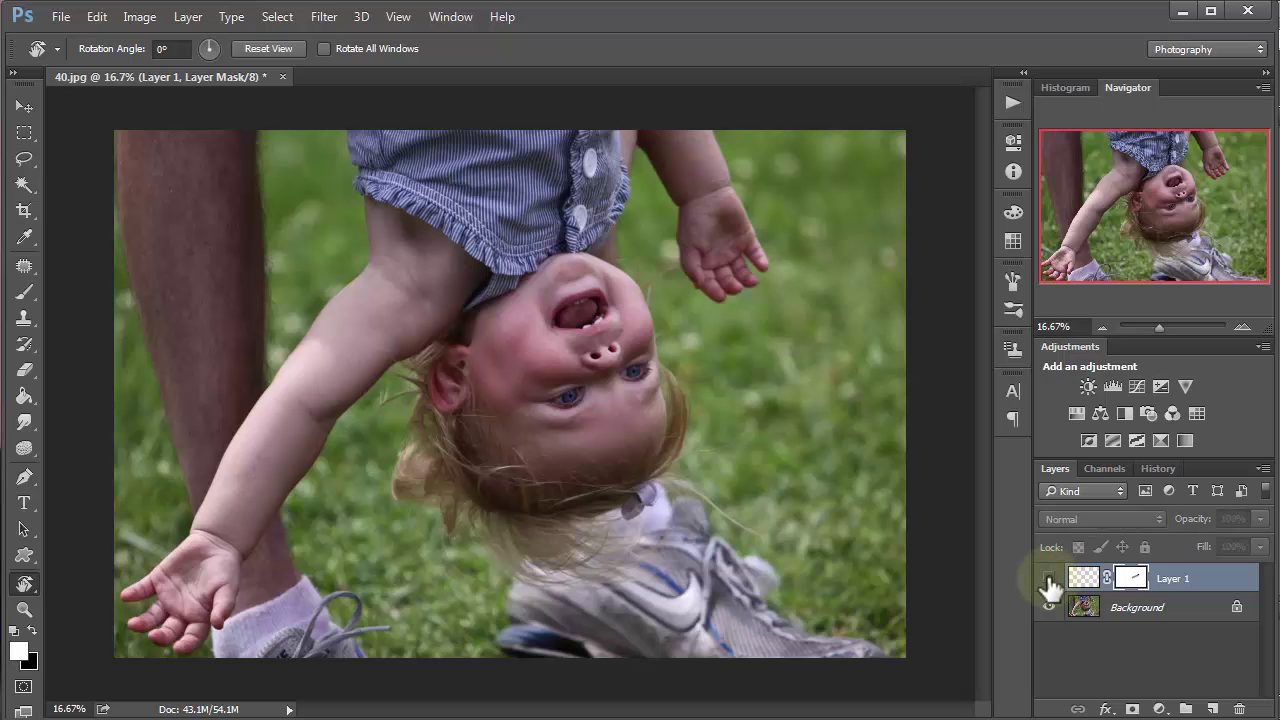
left_click(1049, 579)
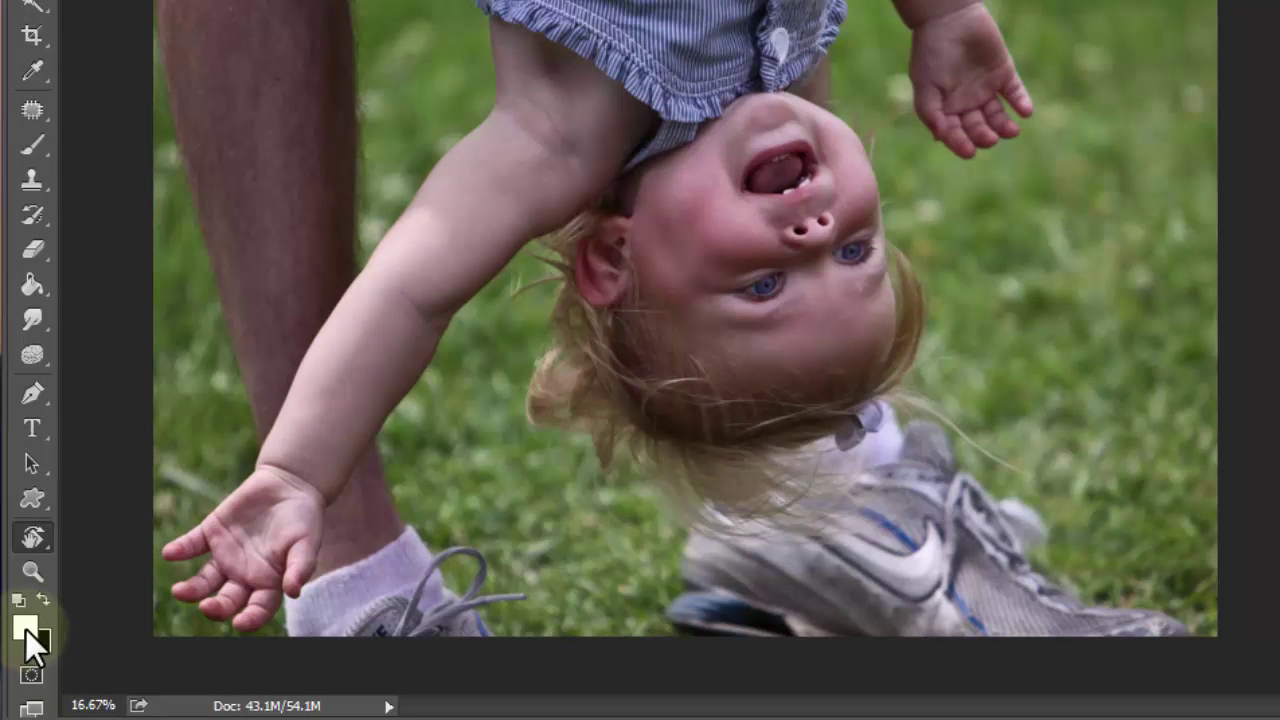
Bring up the foreground Color Picker, reposition it, and toggle Only Web Colors on and off.
left_click(25, 629)
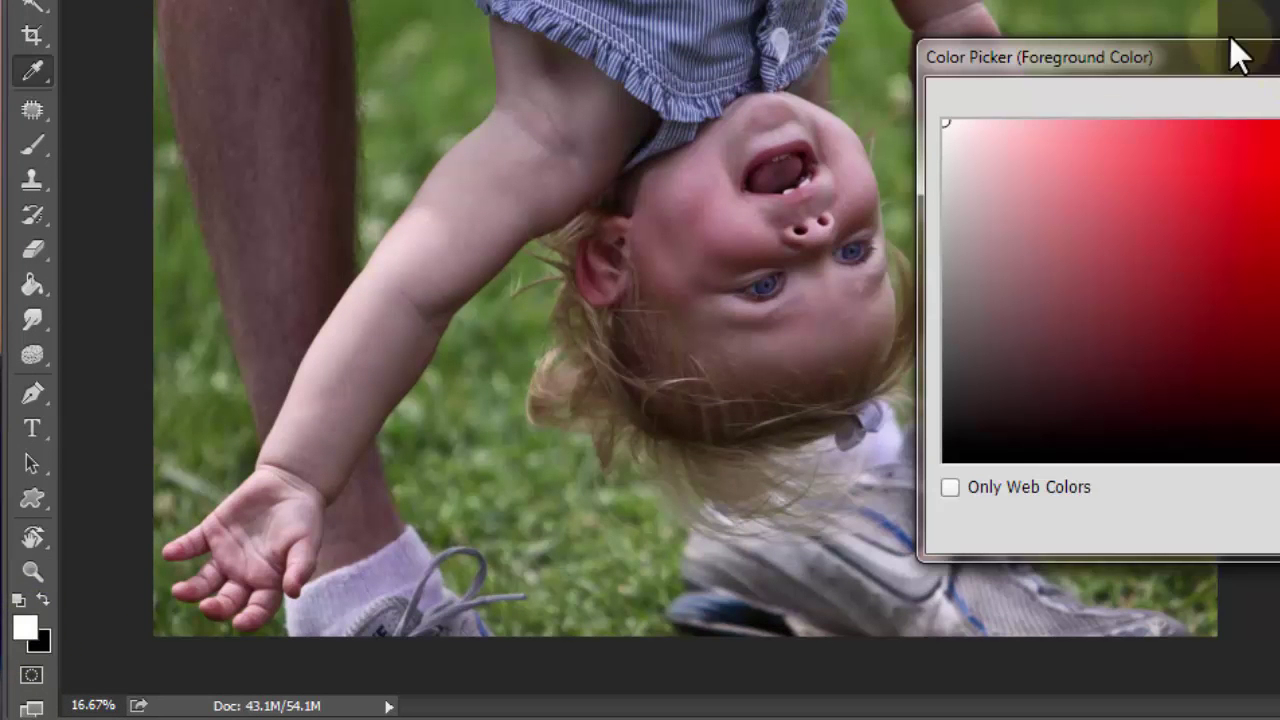
left_click_drag(1240, 51, 930, 0)
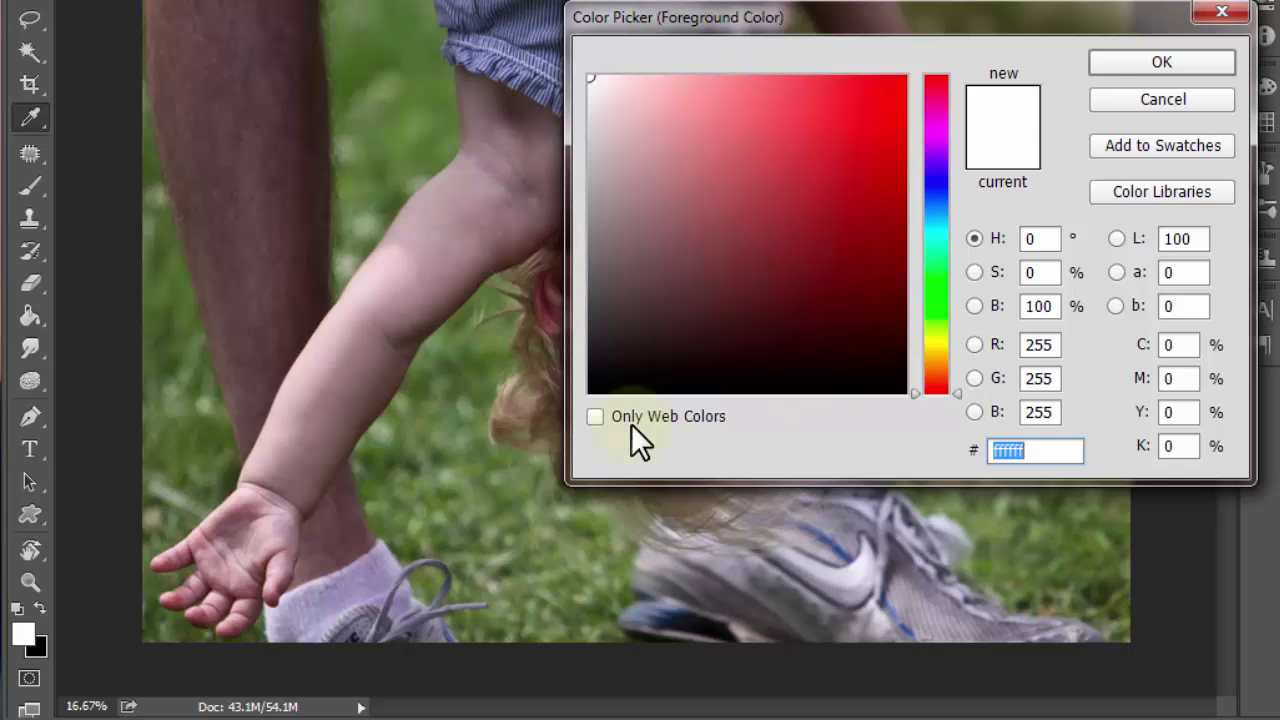
left_click(596, 418)
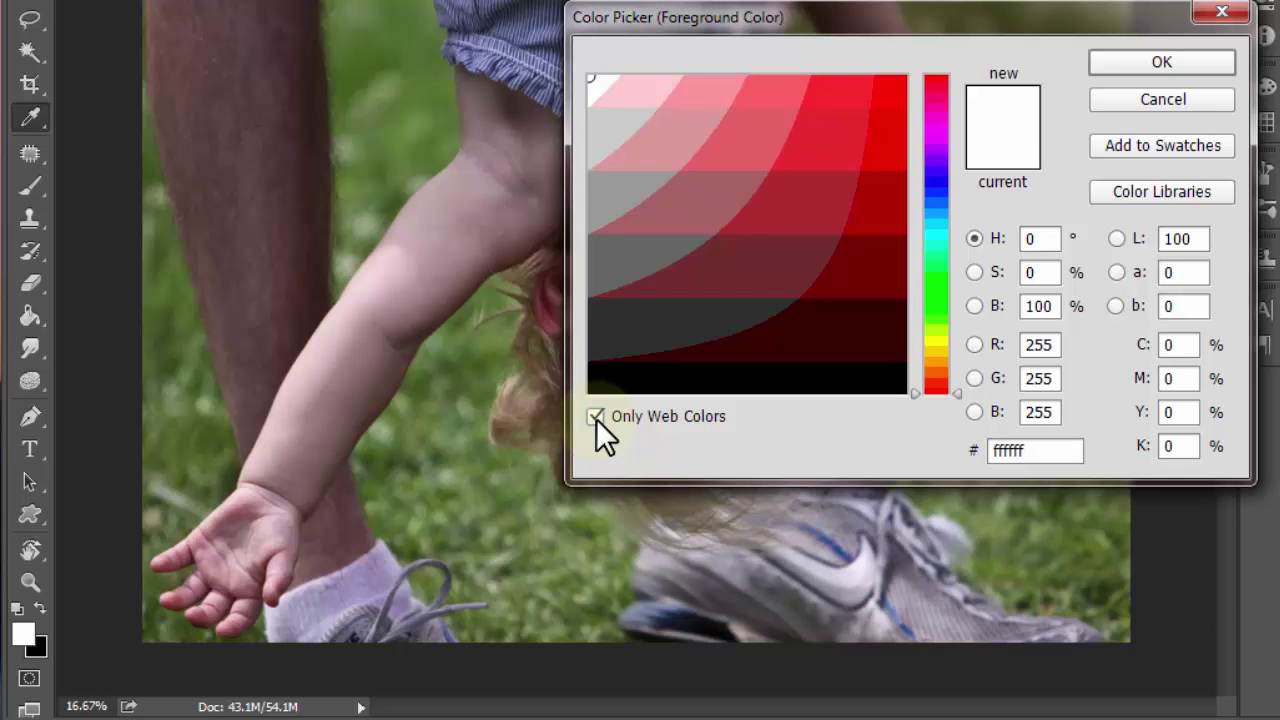
left_click(596, 418)
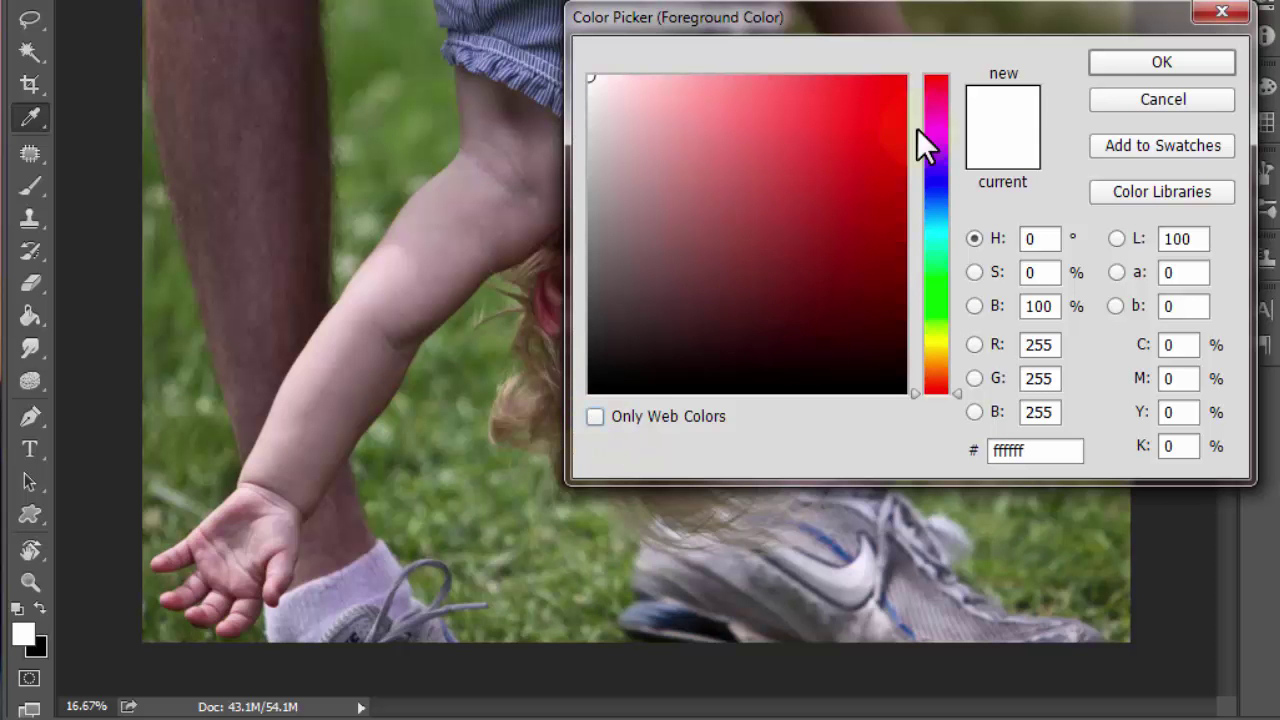
left_click(596, 418)
left_click(596, 418)
Sweep through hues to magenta, pick b01db2, and confirm it as the foreground colour.
left_click_drag(938, 107, 931, 318)
mouse_move(933, 172)
left_mouse_down()
mouse_move(935, 109)
mouse_move(927, 331)
mouse_move(927, 184)
left_mouse_up()
left_click_drag(849, 109, 816, 205)
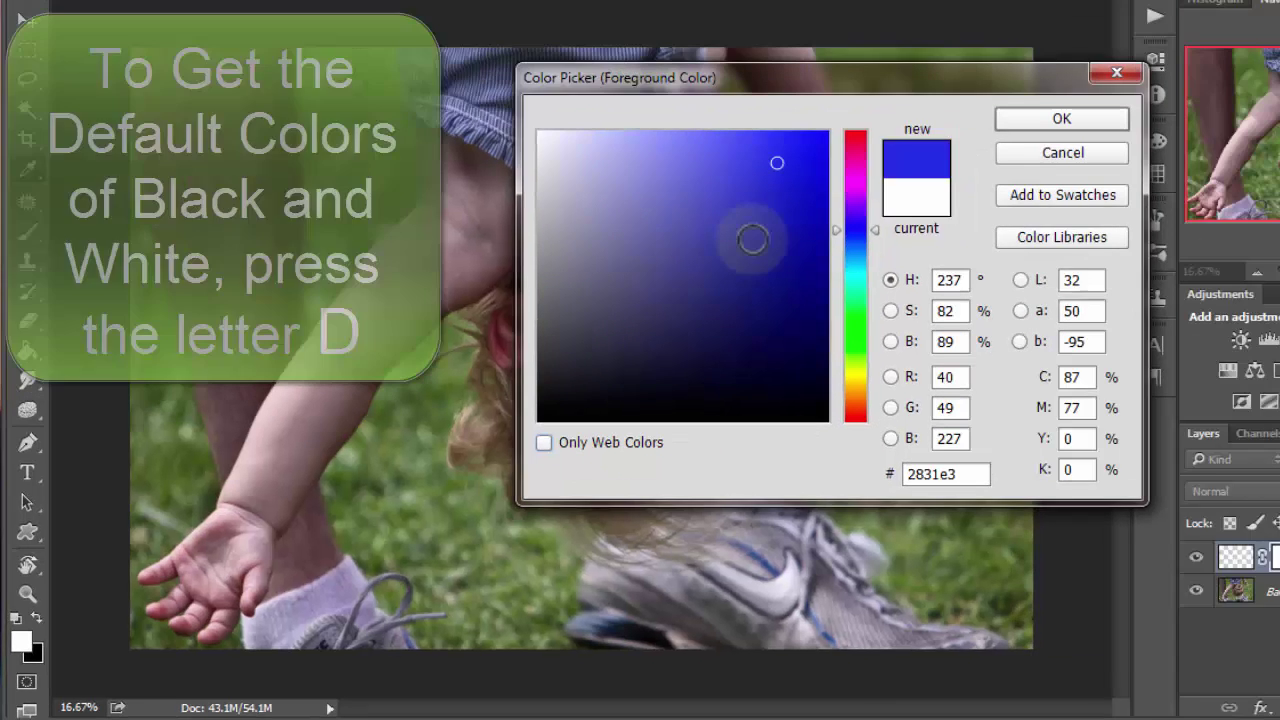
mouse_move(573, 339)
left_mouse_down()
mouse_move(543, 349)
mouse_move(613, 263)
mouse_move(617, 234)
mouse_move(560, 331)
left_mouse_up()
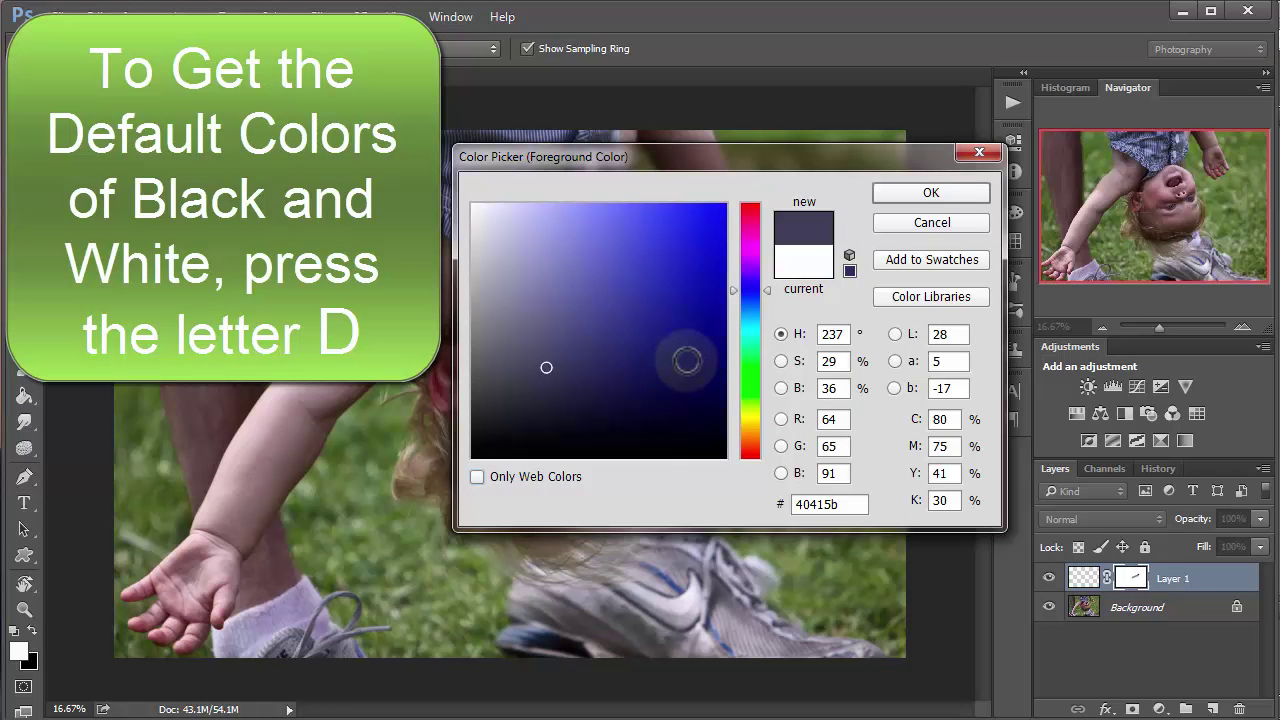
left_click(750, 246)
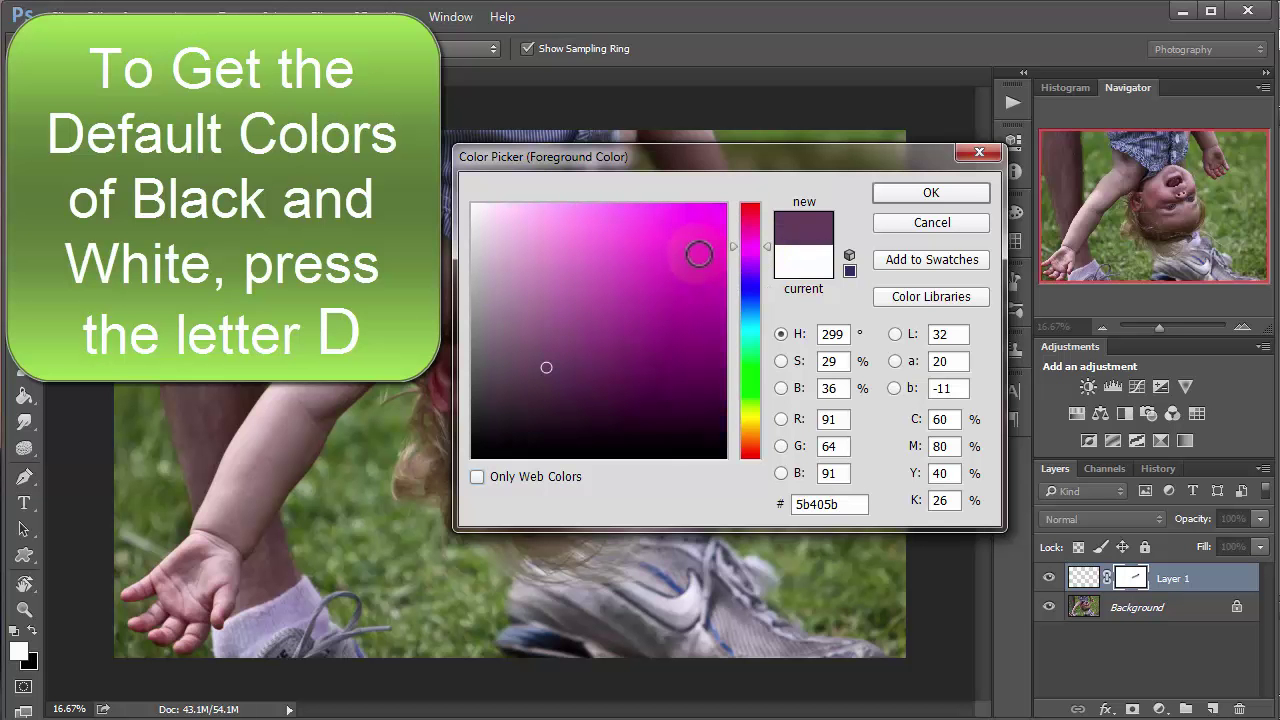
left_click(684, 280)
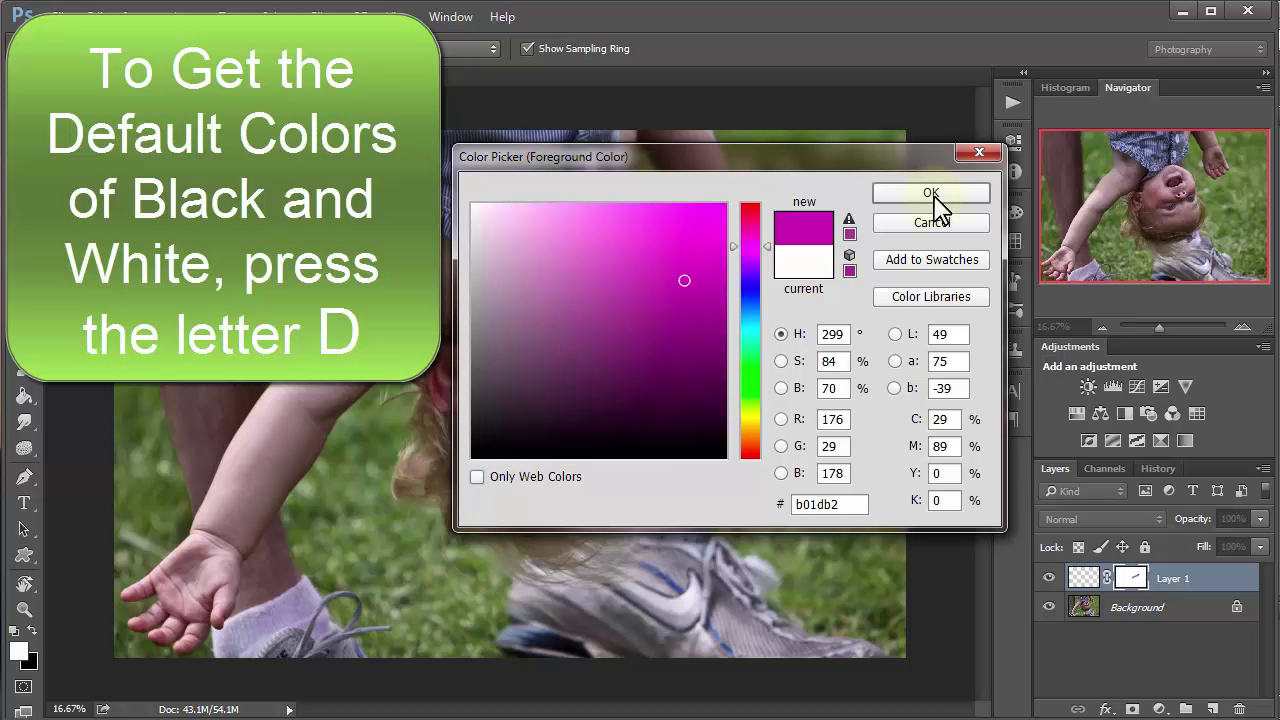
left_click(931, 194)
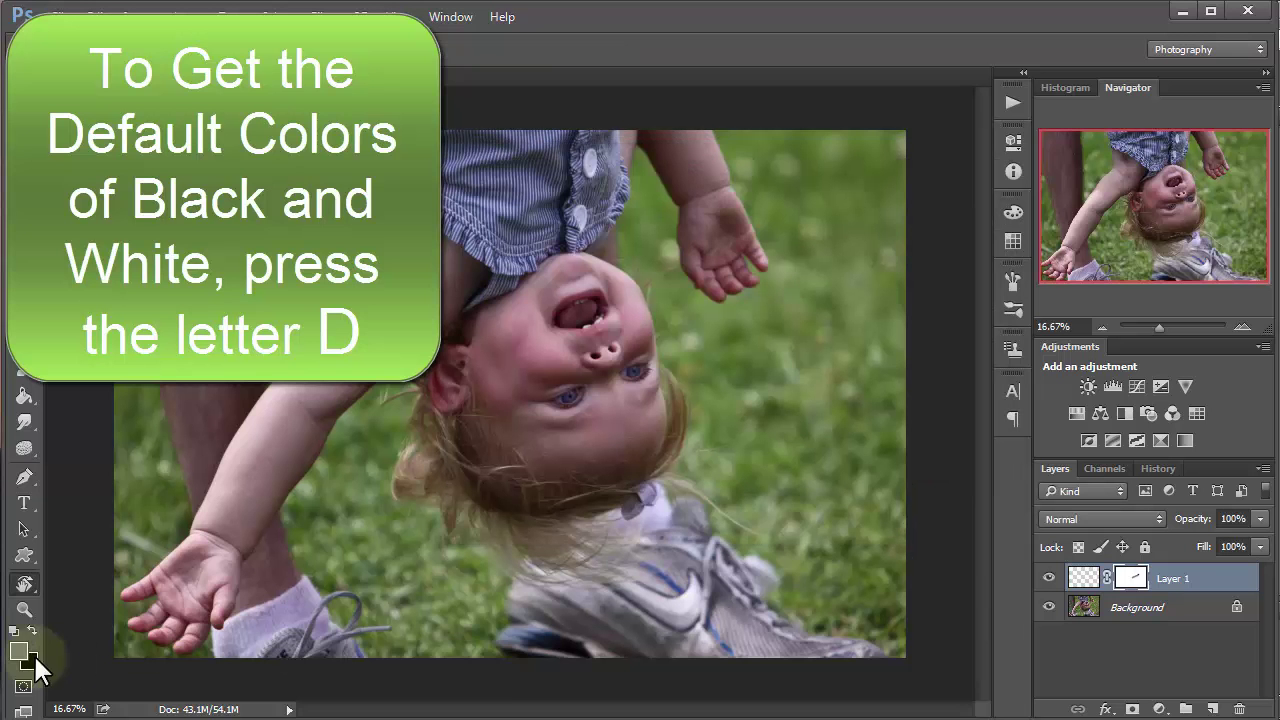
Reset default colours, add an empty Layer 2, and set the foreground to vivid blue.
key("d")
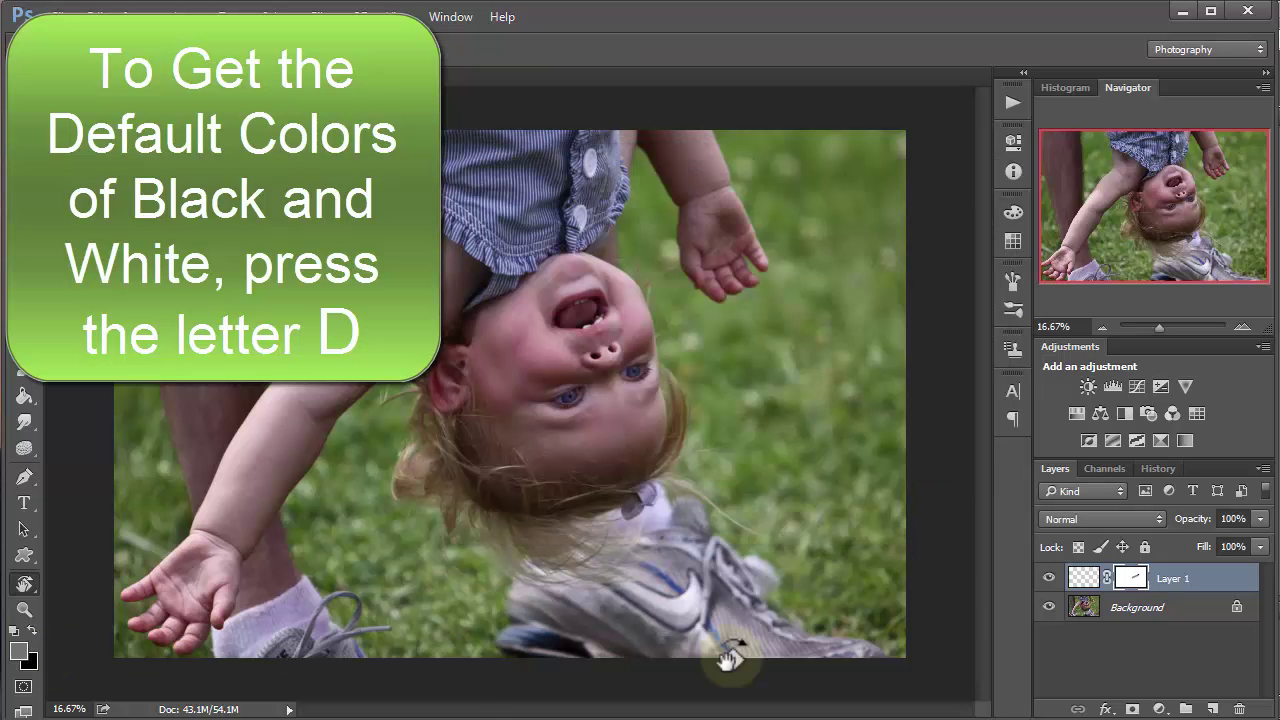
left_click(1213, 708)
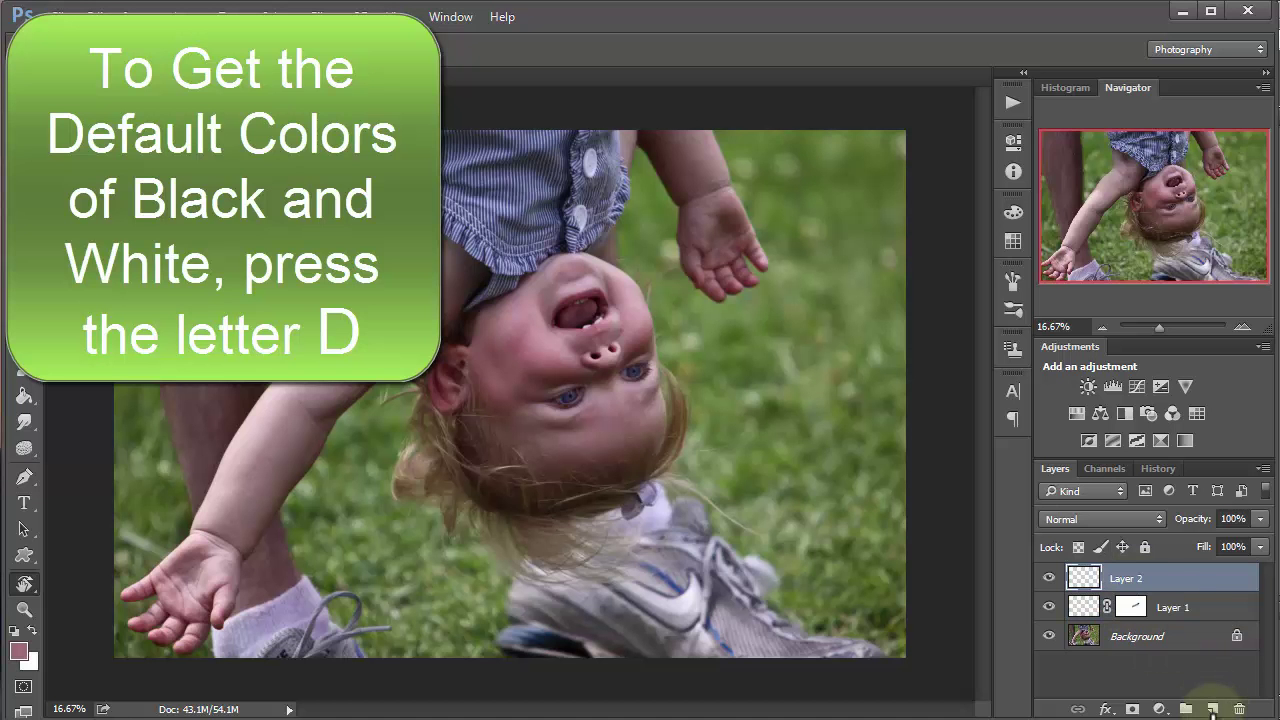
left_click(18, 651)
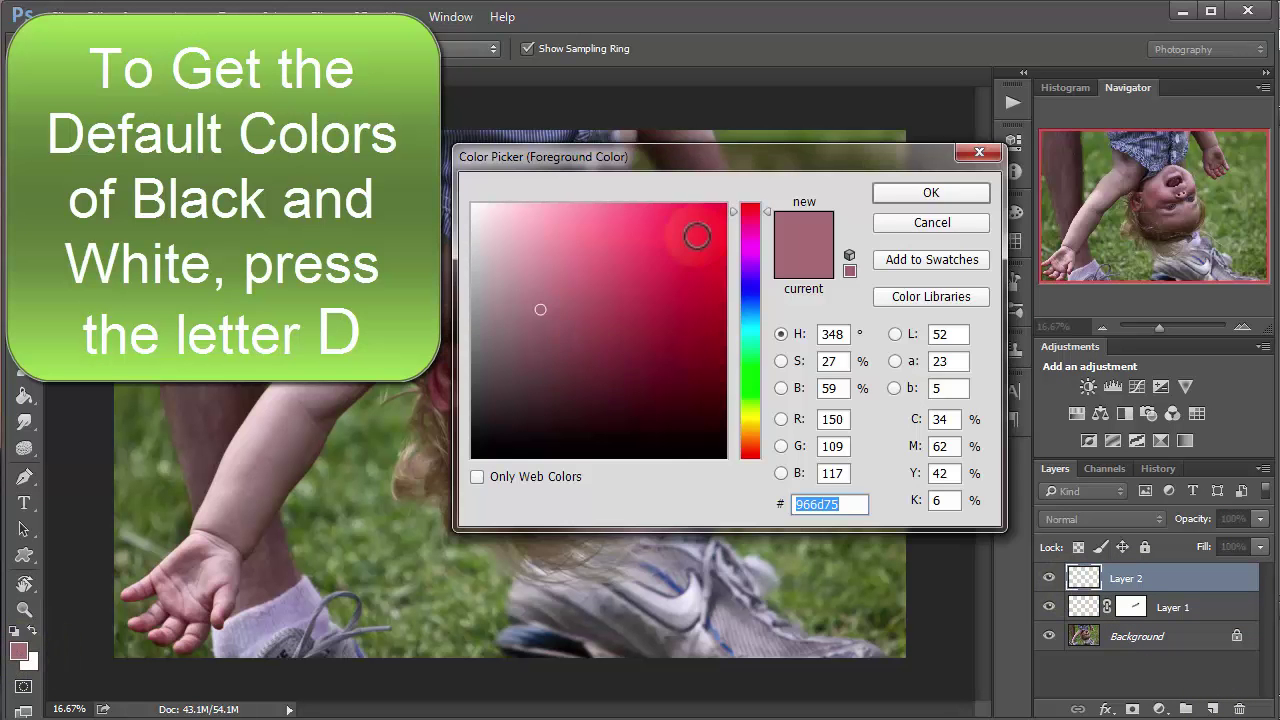
left_click(750, 283)
left_click(685, 246)
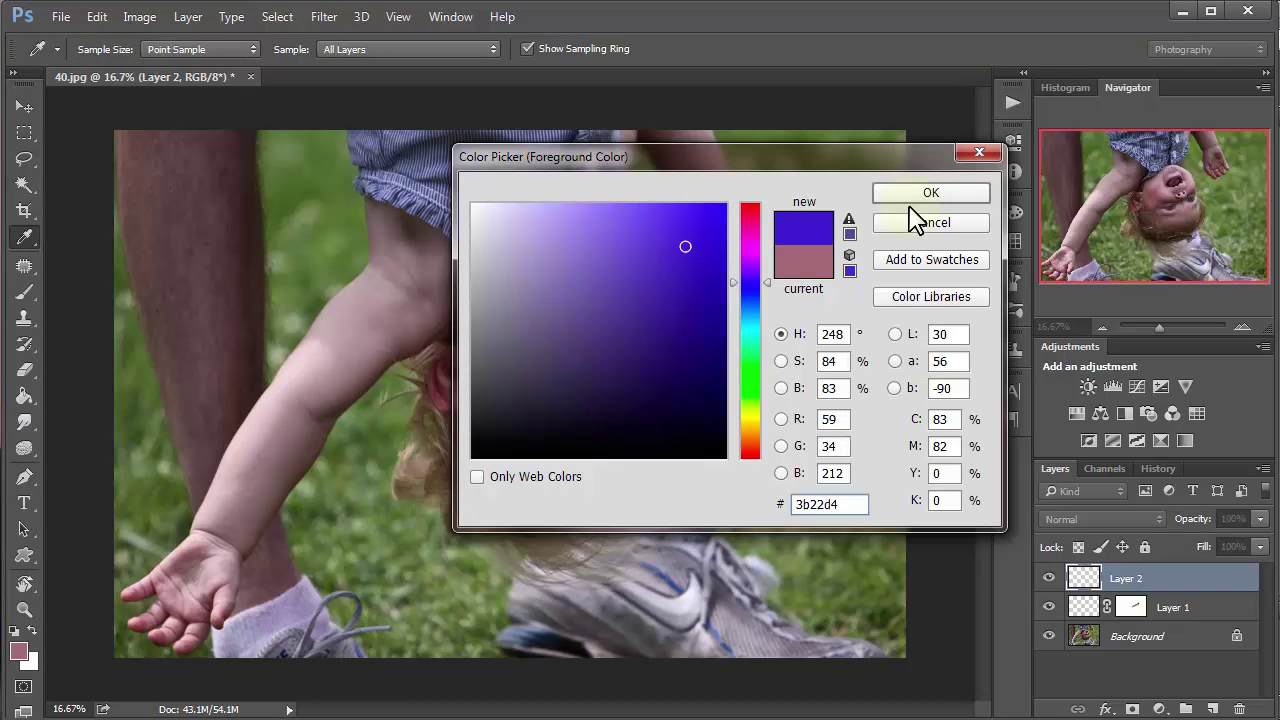
left_click(931, 196)
key("r")
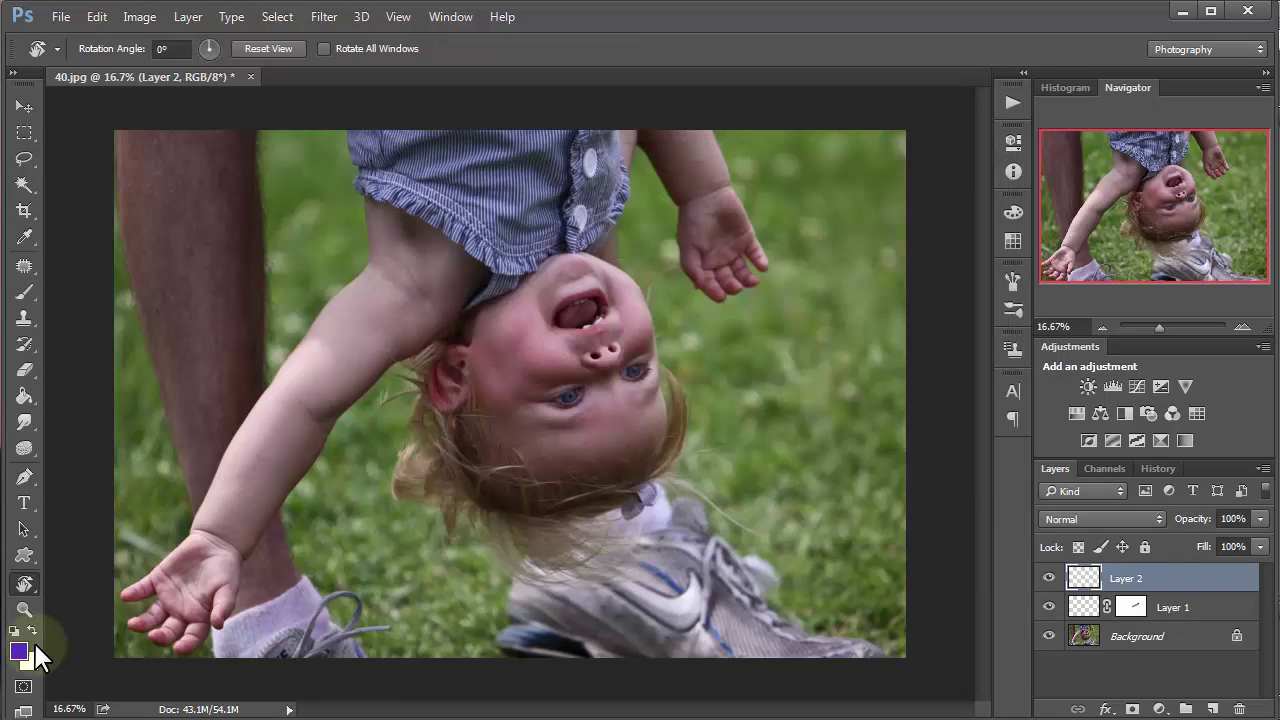
Swap so blue becomes background, then set the foreground to bright yellow.
left_click(33, 629)
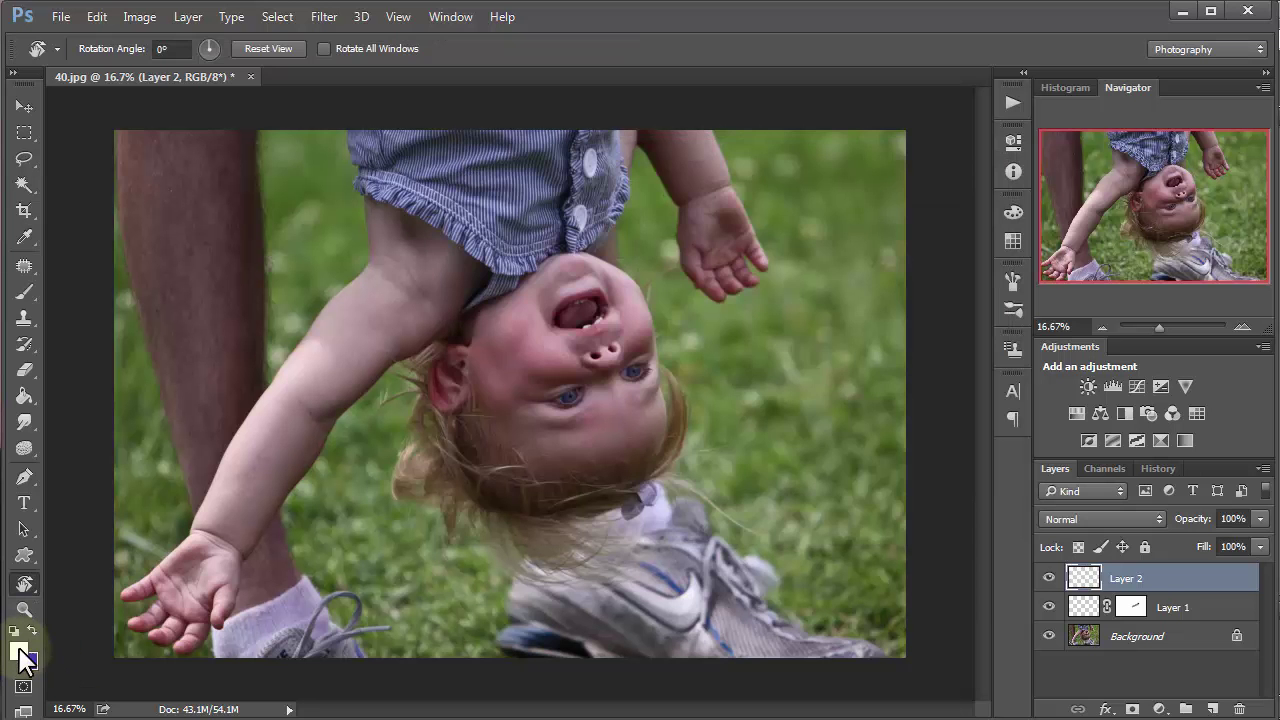
left_click(20, 655)
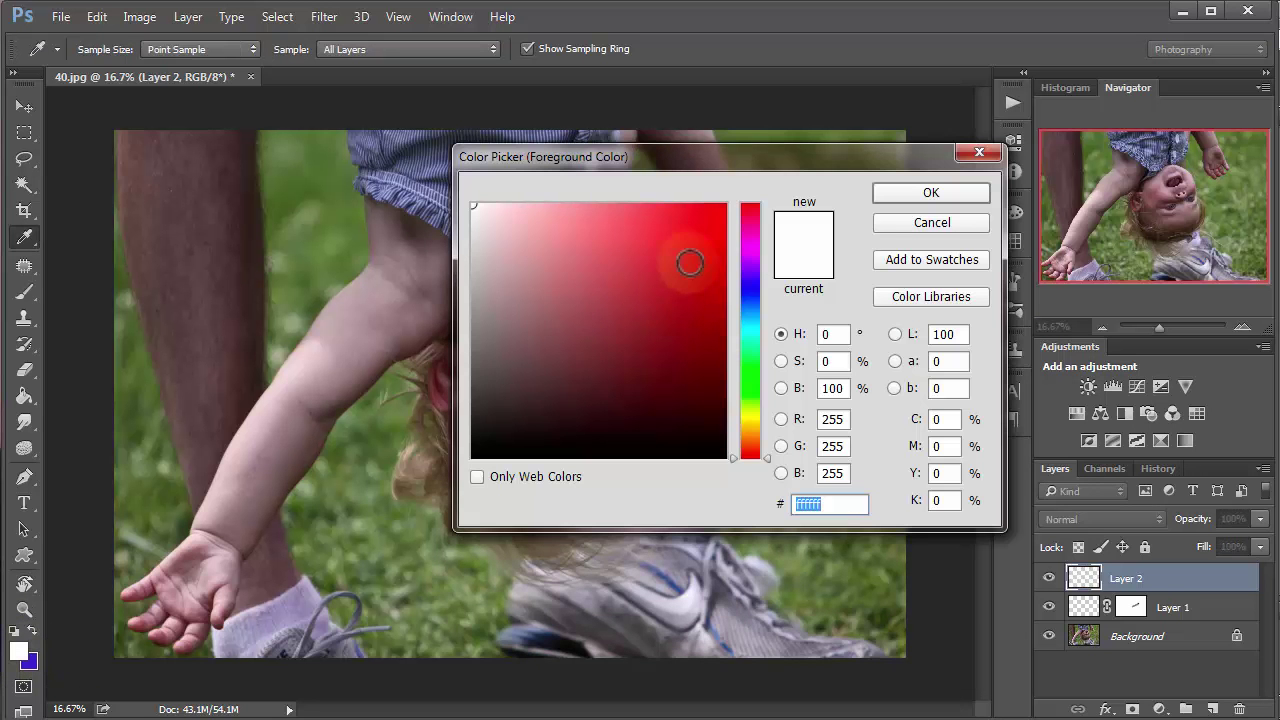
left_click(752, 420)
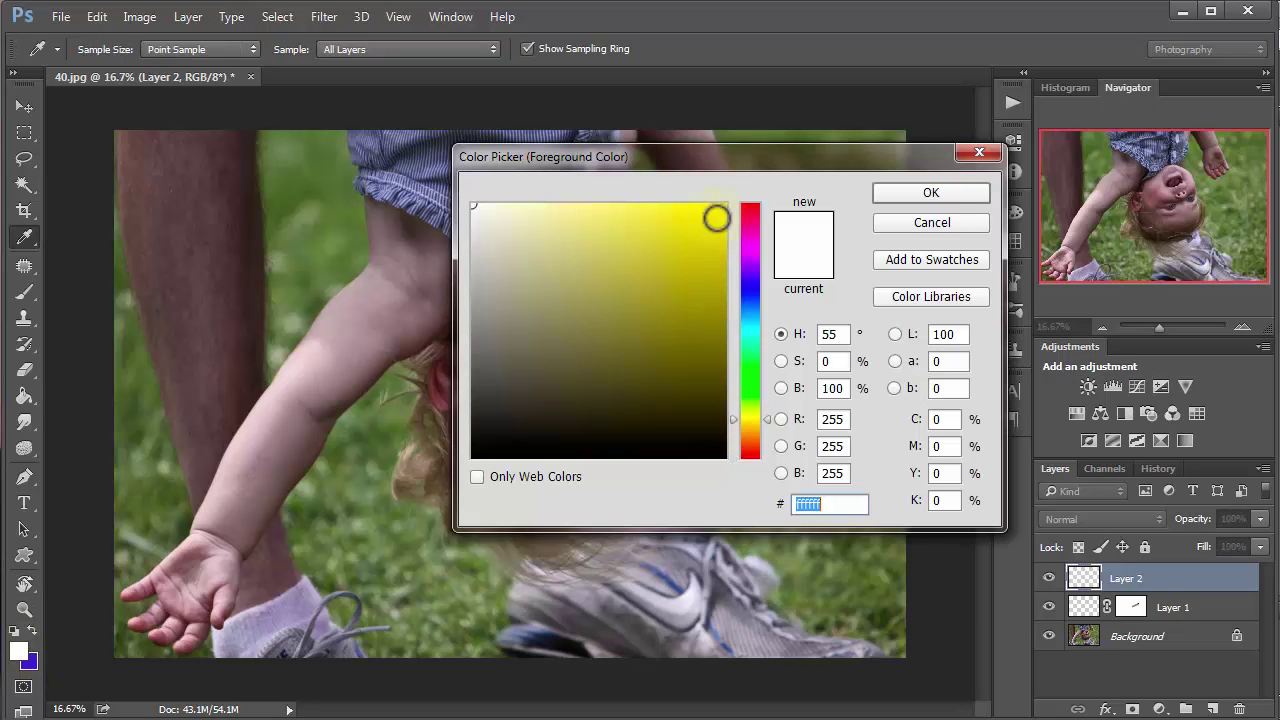
left_click(716, 217)
key("Return")
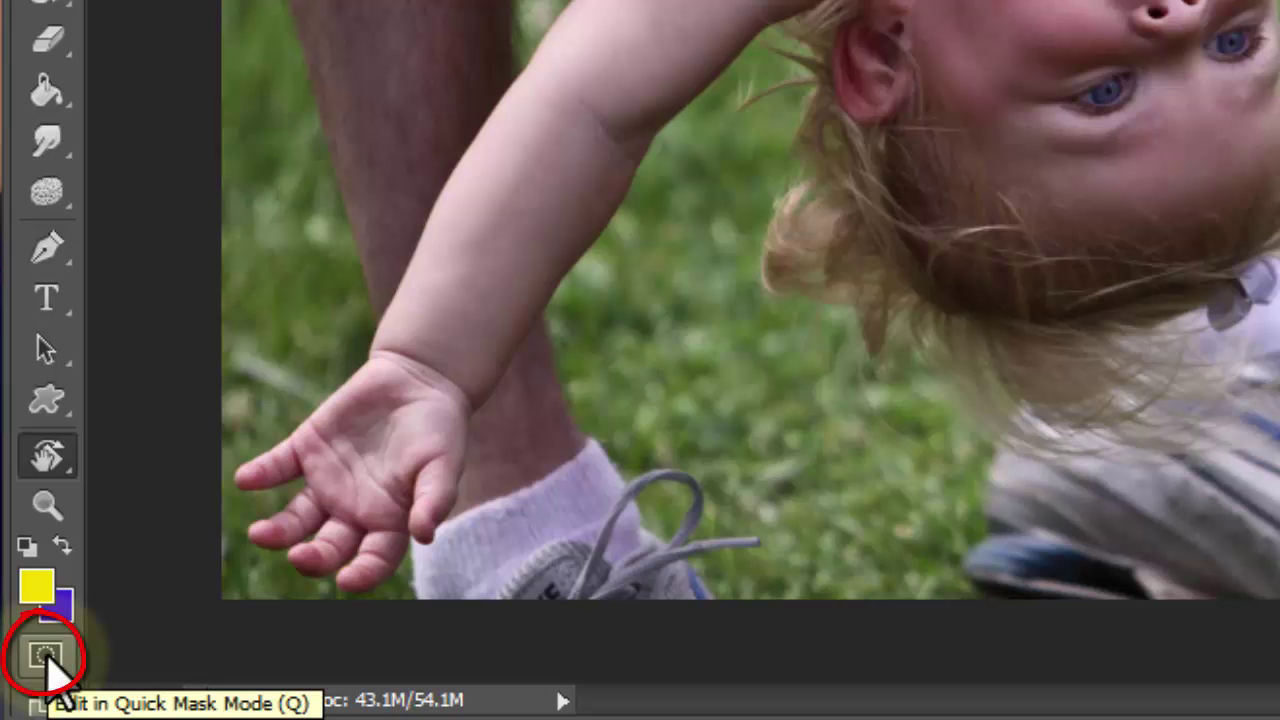
Set Quick Mask options to Color Indicates: Selected Areas, red at 50% opacity.
left_click(46, 659)
left_click(46, 658)
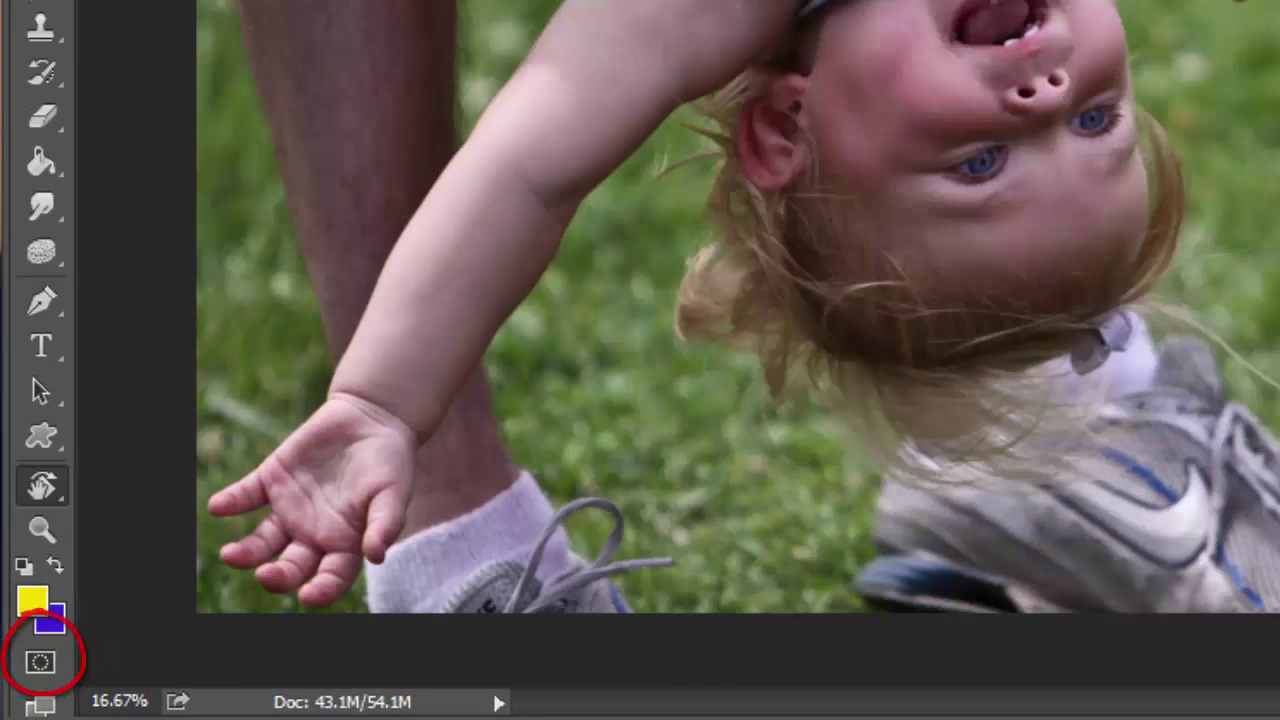
double_click(46, 655)
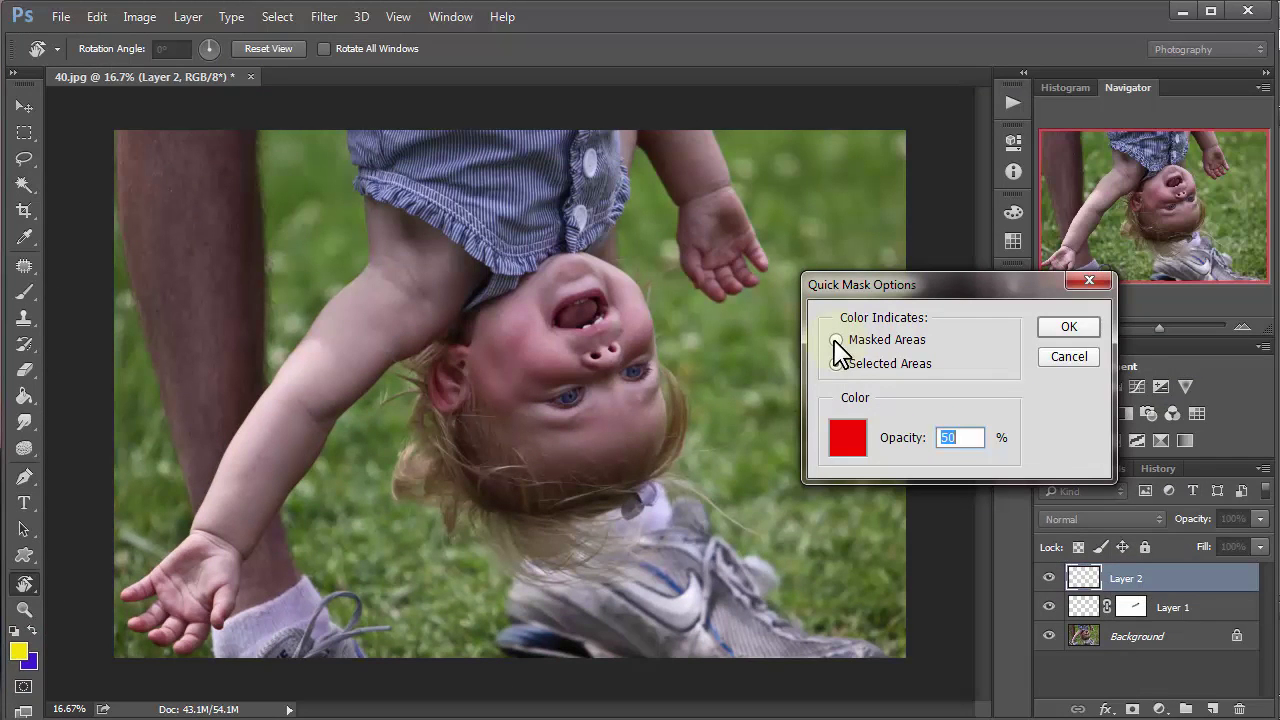
left_click(842, 341)
left_click(836, 364)
left_click(1070, 328)
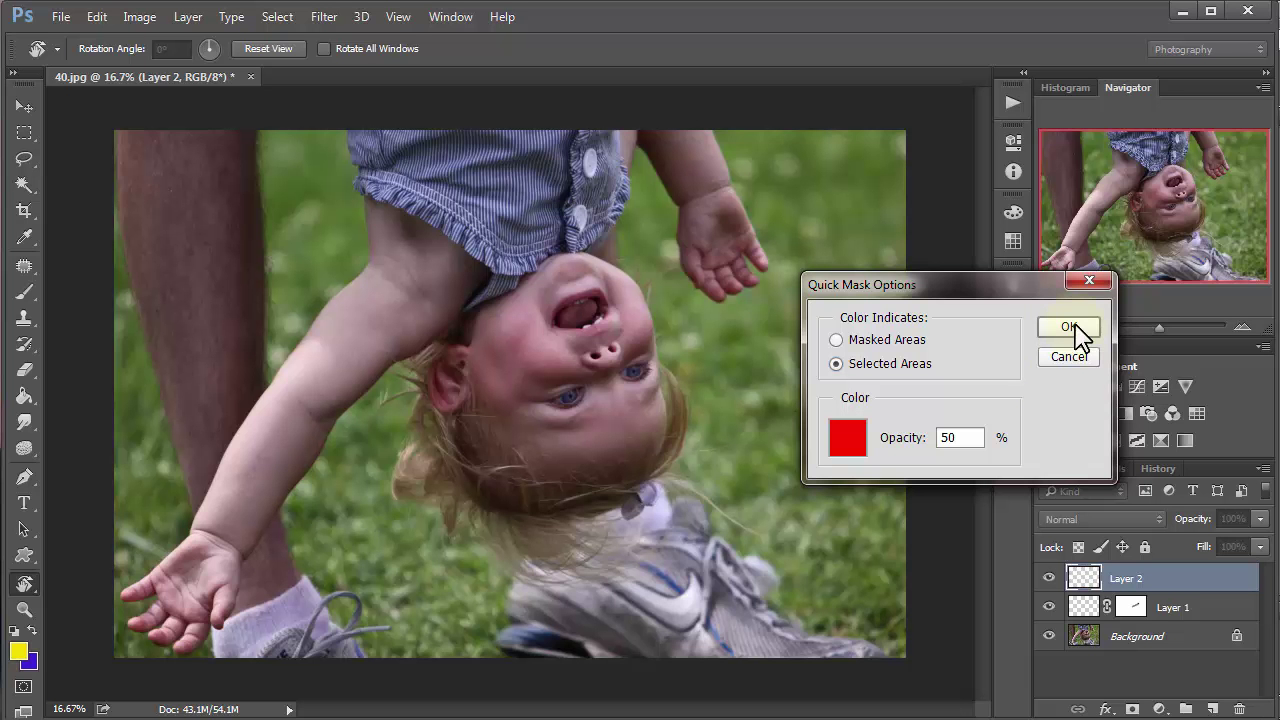
left_click(1075, 326)
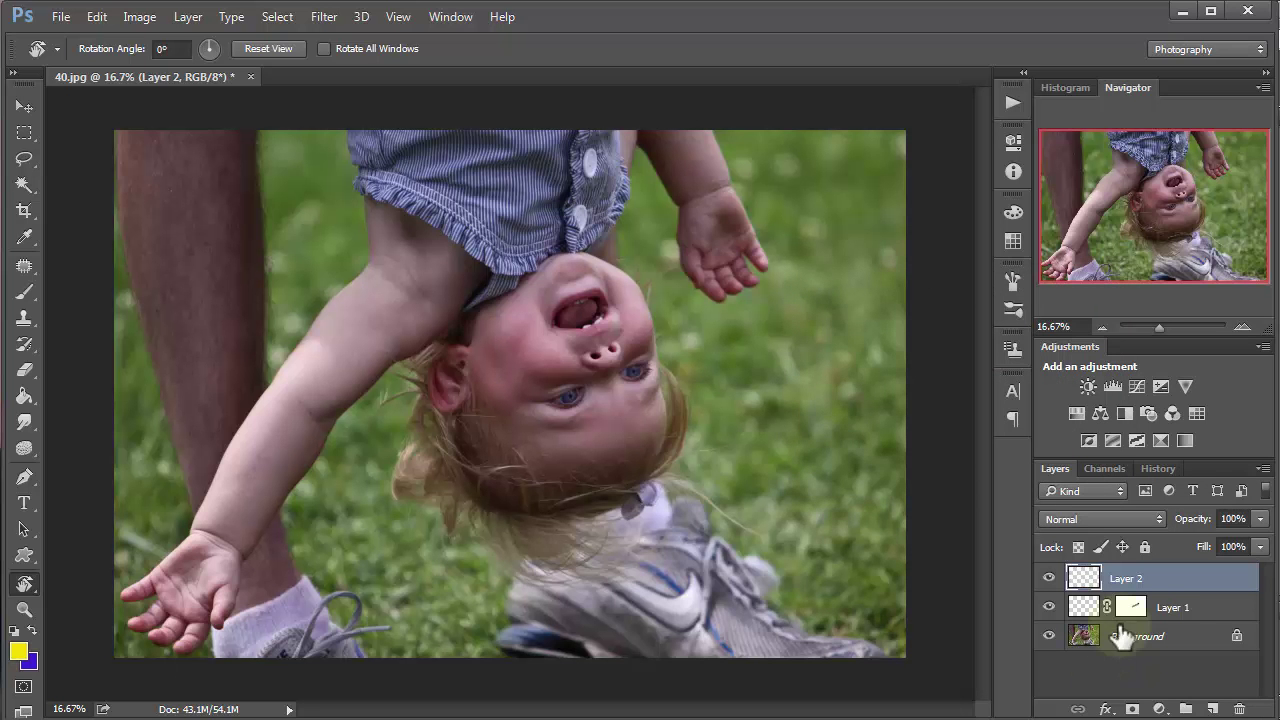
Paint a trial yellow stroke on the cheek with the Brush, undo it, and enter Quick Mask (Q).
left_click(24, 291)
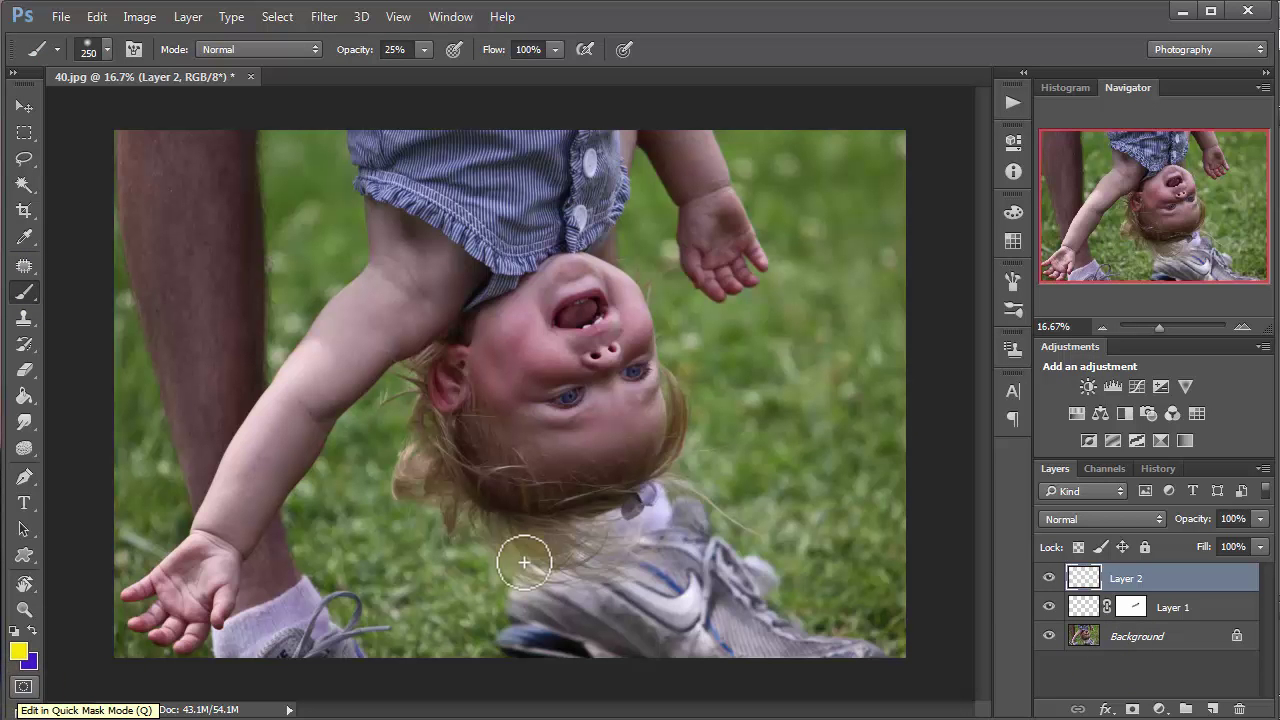
left_click_drag(565, 349, 567, 372)
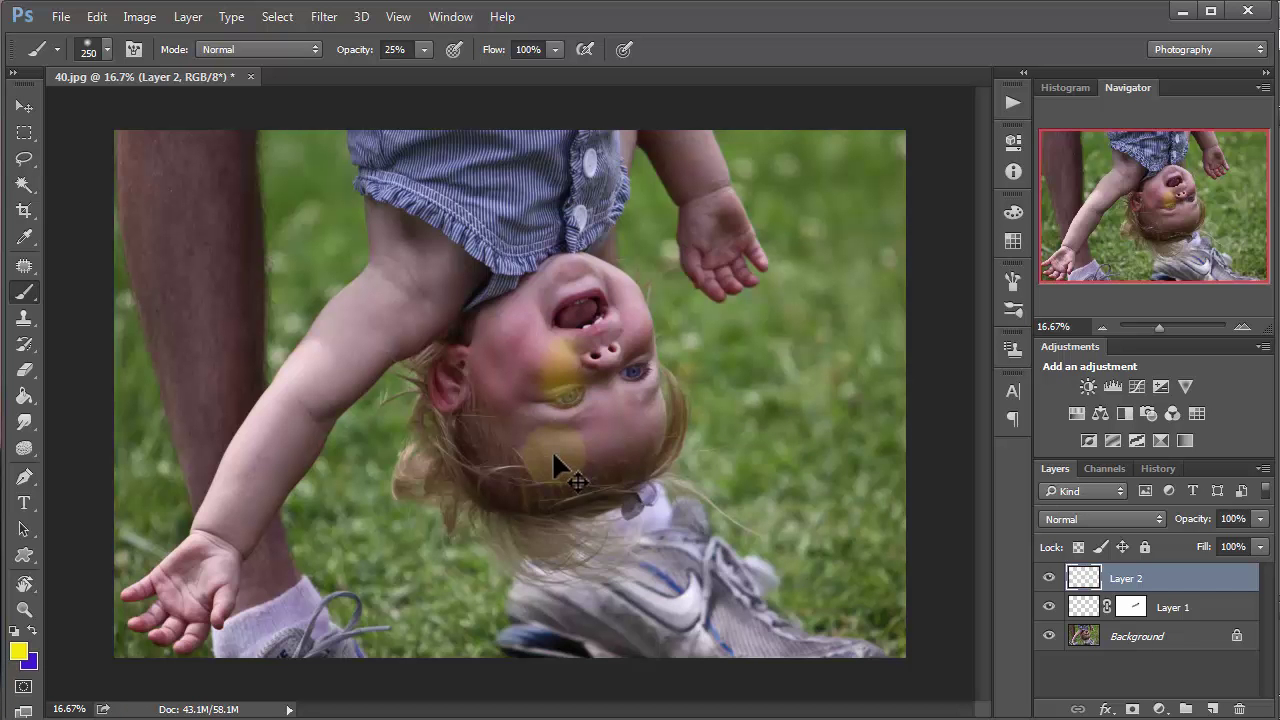
key("ctrl+alt+z")
key("ctrl+alt+z")
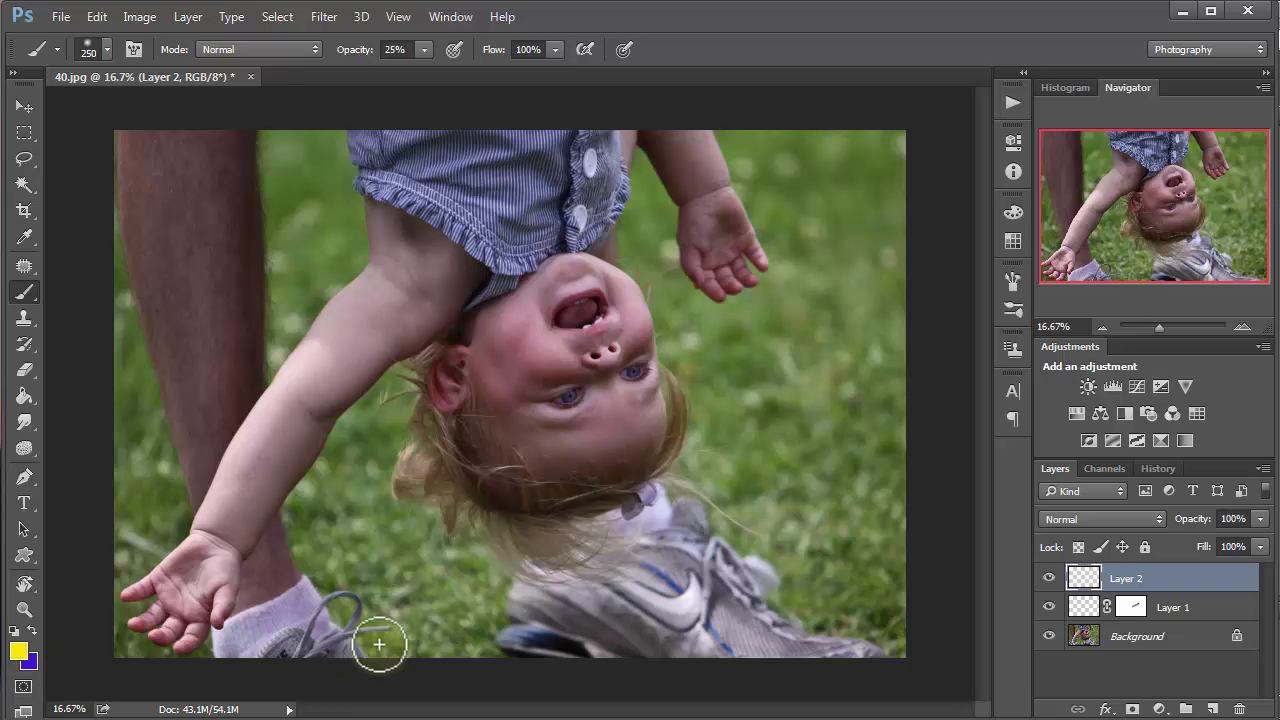
key("q")
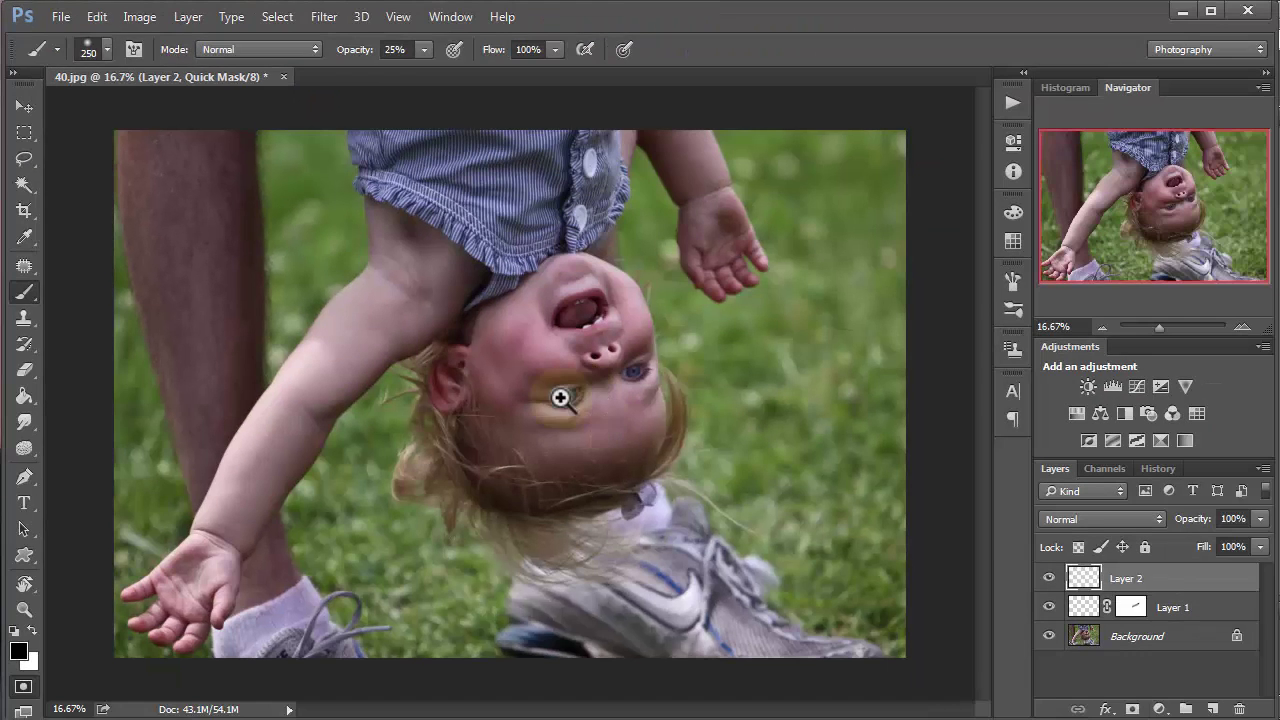
Zoom to the eye, paint the iris at 100% opacity with a smaller brush, and exit Quick Mask.
left_click_drag(566, 380, 766, 503)
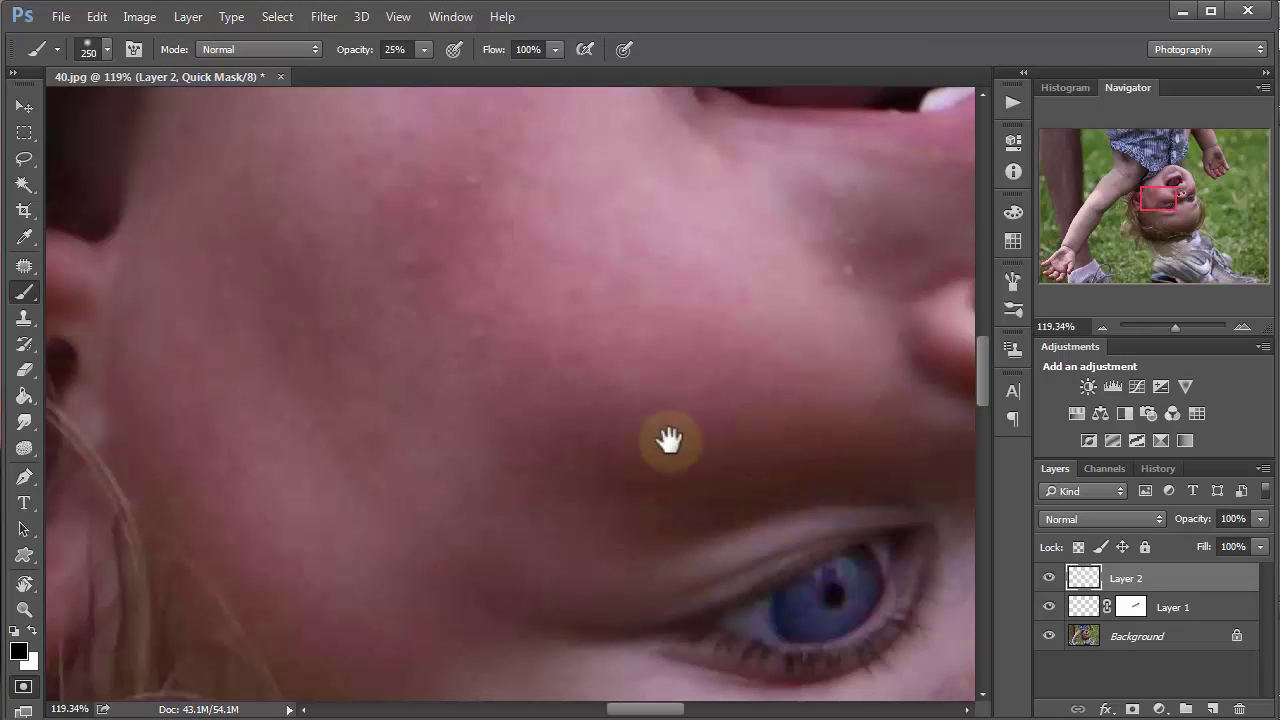
left_click_drag(668, 440, 514, 200)
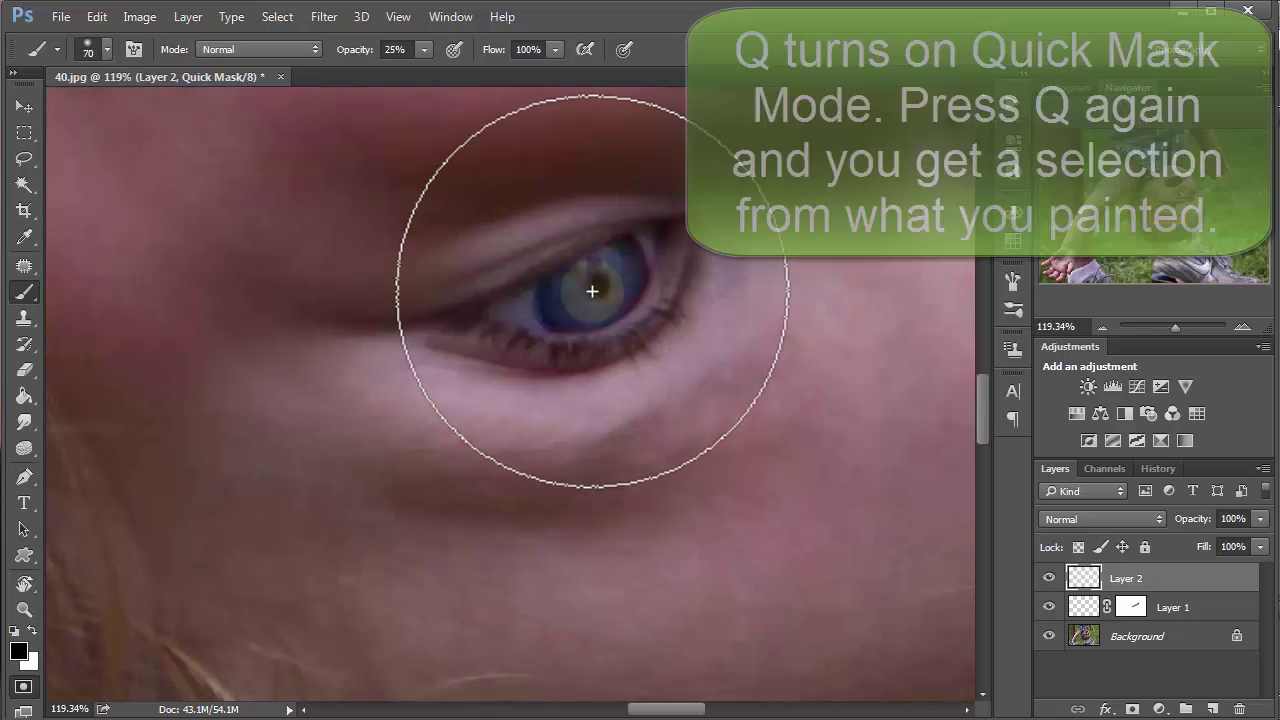
key("bracketleft")
key("bracketleft")
key("bracketleft")
key("bracketleft")
key("bracketleft")
key("bracketleft")
key("bracketleft")
key("bracketleft")
key("bracketleft")
key("bracketleft")
key("bracketleft")
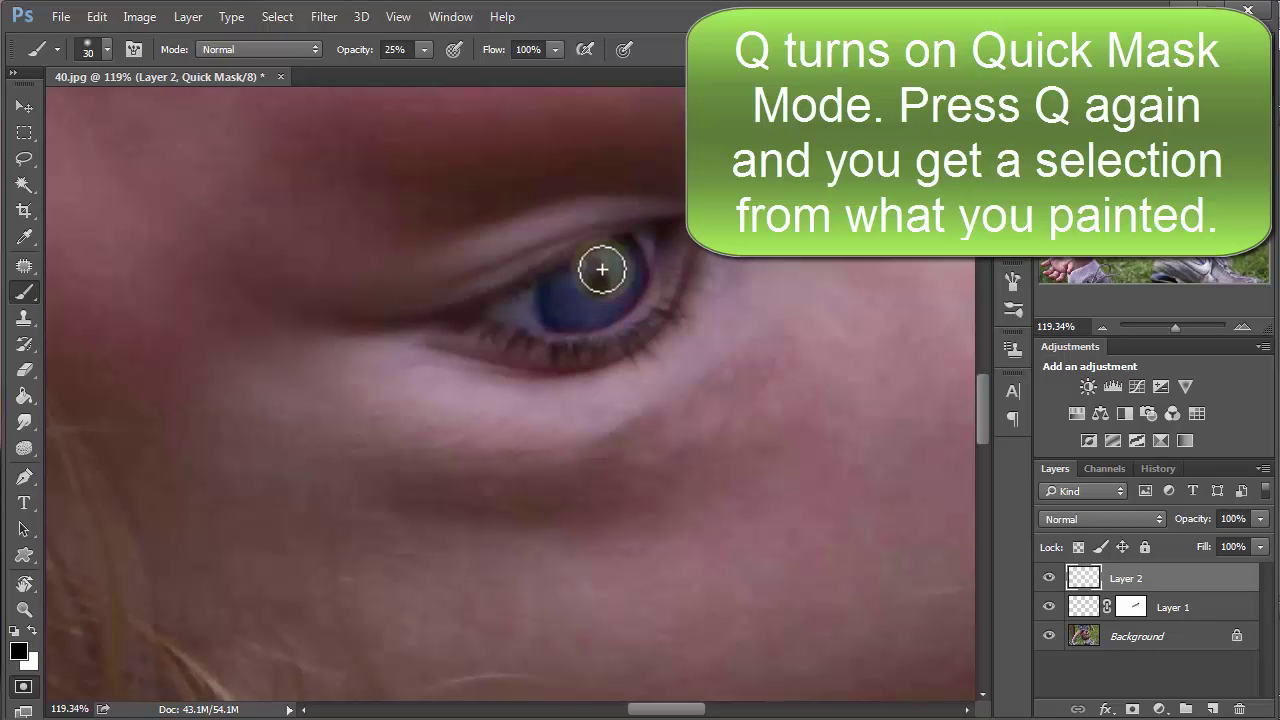
mouse_move(600, 266)
left_mouse_down()
mouse_move(584, 304)
mouse_move(624, 258)
mouse_move(628, 294)
mouse_move(558, 317)
mouse_move(555, 296)
mouse_move(583, 273)
mouse_move(548, 307)
mouse_move(556, 290)
mouse_move(553, 310)
mouse_move(553, 292)
mouse_move(567, 317)
mouse_move(607, 309)
mouse_move(631, 265)
mouse_move(624, 251)
mouse_move(610, 262)
mouse_move(627, 251)
mouse_move(628, 293)
mouse_move(572, 315)
mouse_move(630, 276)
mouse_move(594, 272)
left_mouse_up()
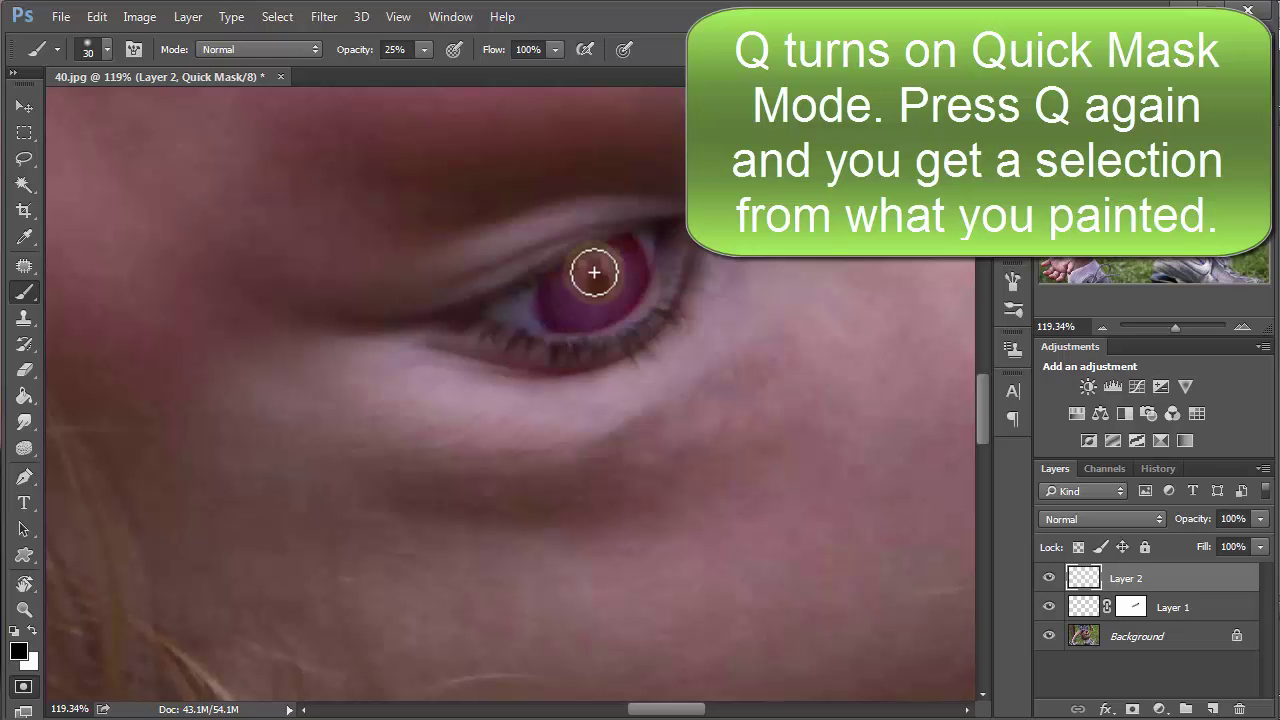
left_click(424, 49)
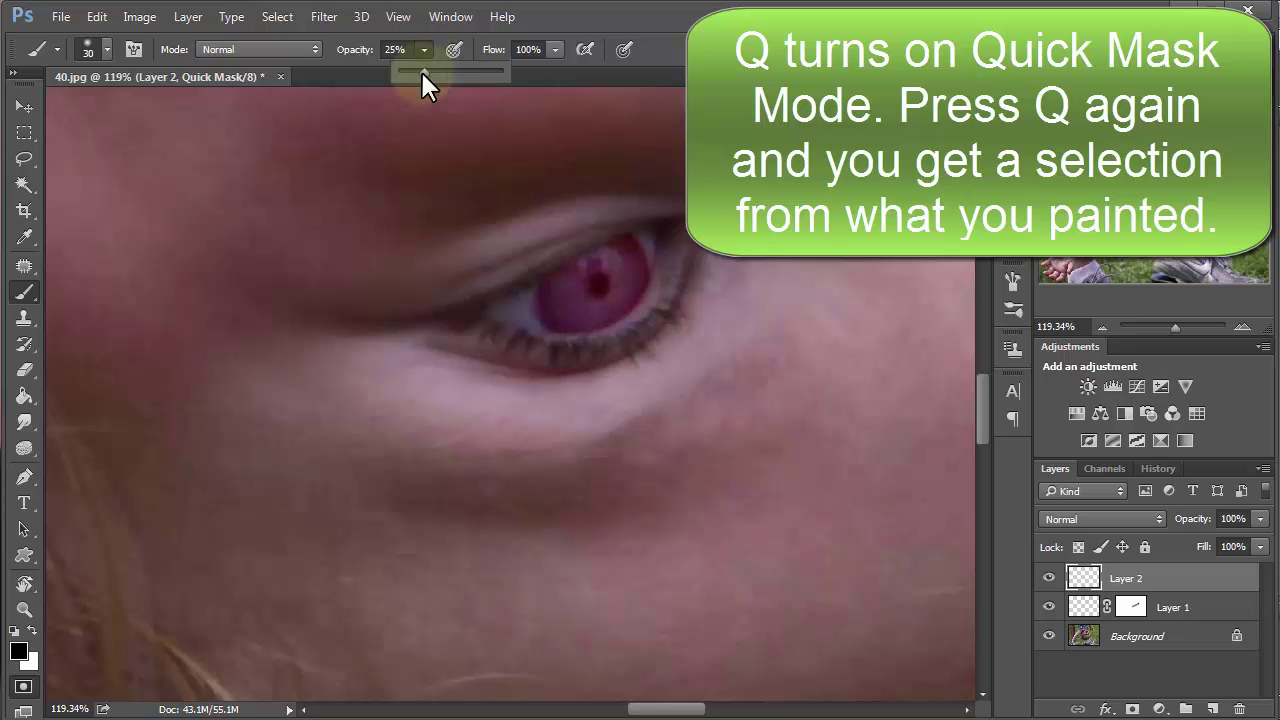
key("0")
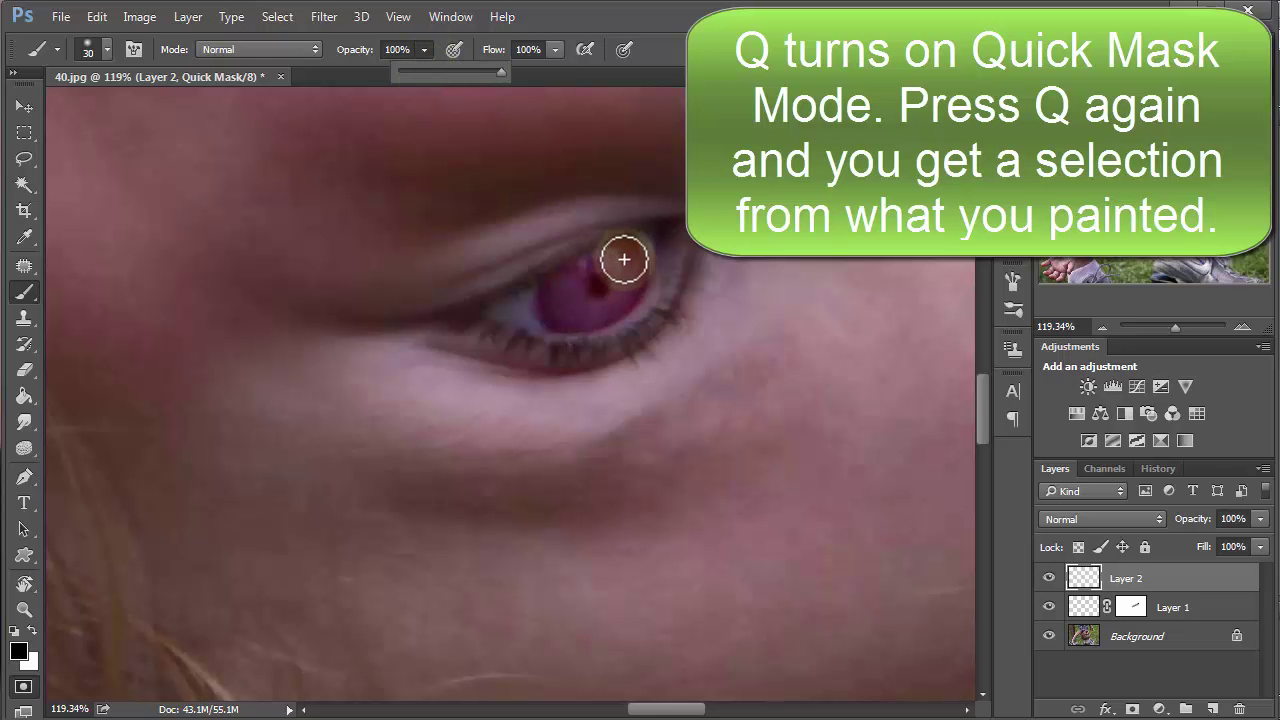
mouse_move(623, 257)
left_mouse_down()
mouse_move(631, 274)
mouse_move(616, 300)
mouse_move(597, 309)
mouse_move(606, 269)
mouse_move(571, 294)
mouse_move(623, 251)
mouse_move(563, 280)
mouse_move(557, 311)
mouse_move(576, 316)
mouse_move(557, 311)
mouse_move(591, 303)
mouse_move(626, 265)
left_mouse_up()
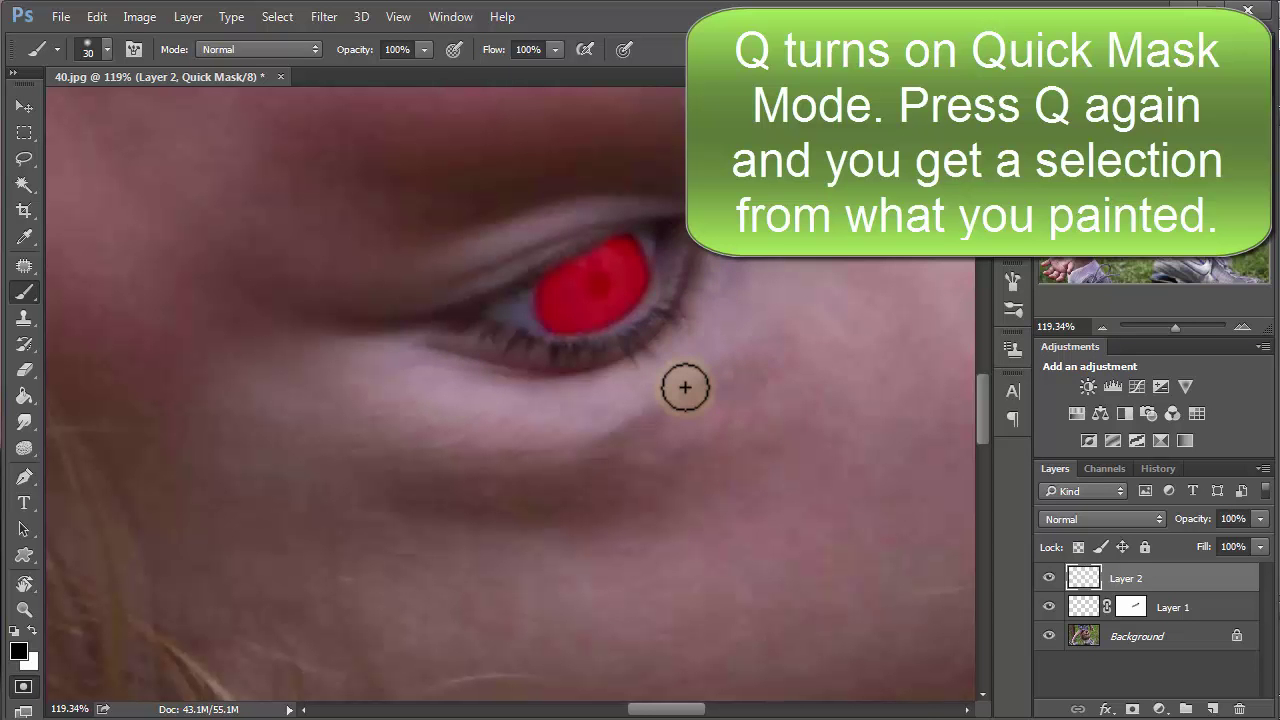
key("q")
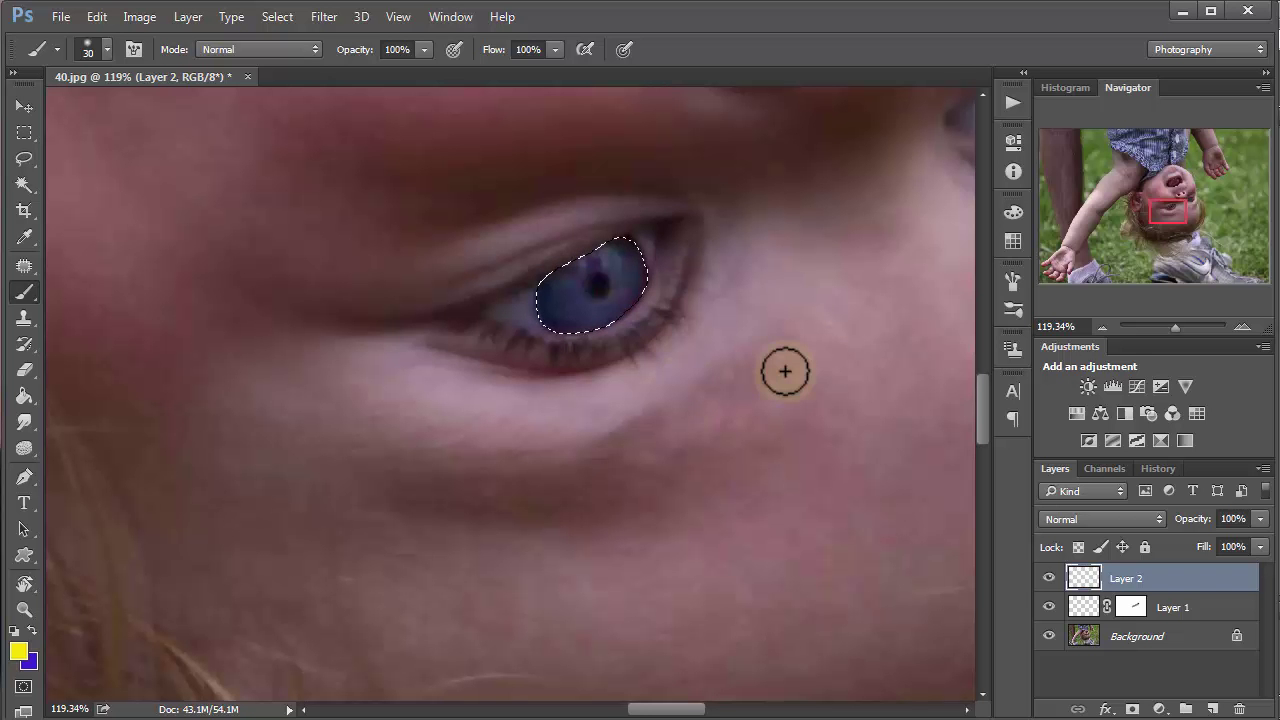
Paint yellow inside the iris selection, then undo the strokes so the eye looks original.
key("ctrl+minus")
key("ctrl+minus")
key("ctrl+minus")
key("ctrl+minus")
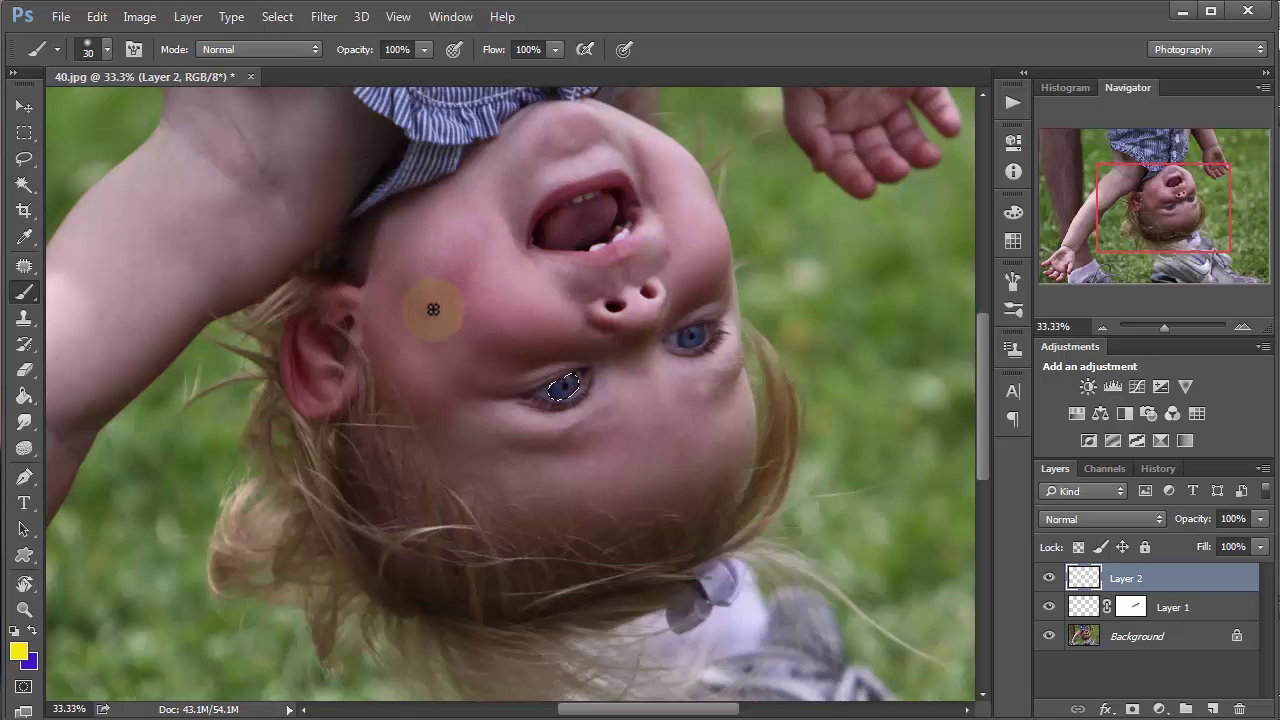
left_click_drag(556, 330, 568, 432)
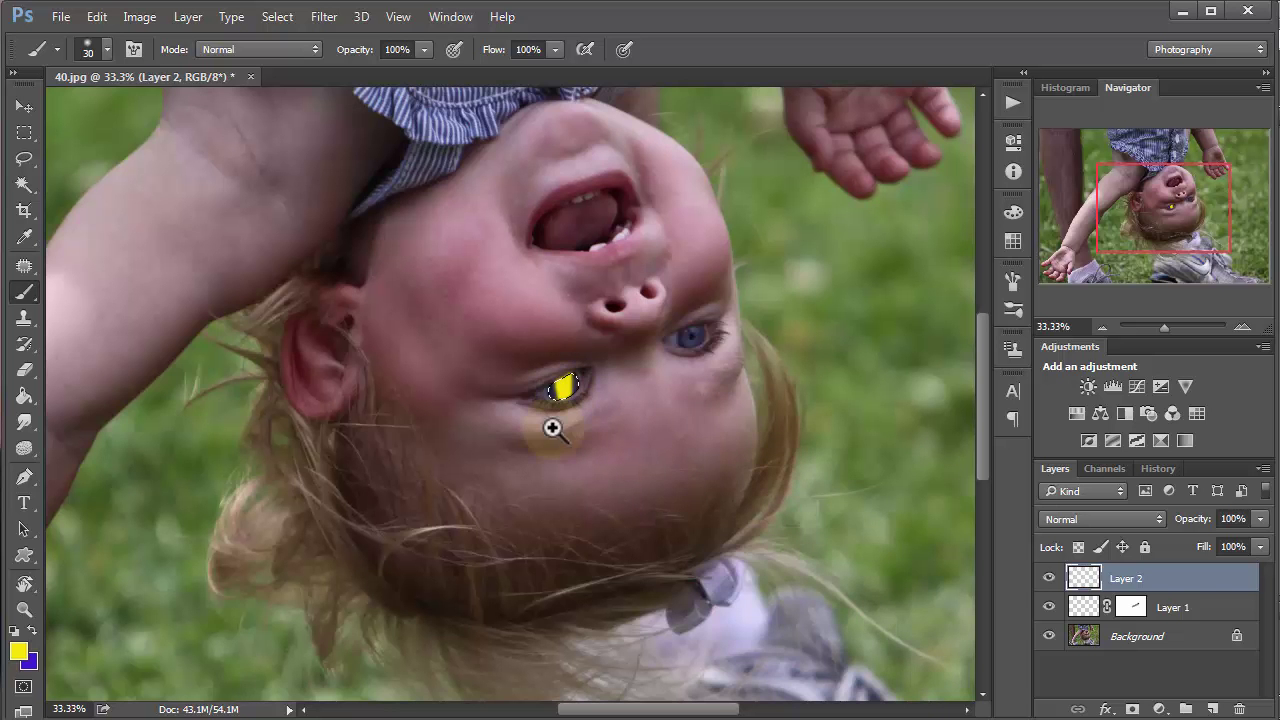
scroll(551, 391, "up", 3)
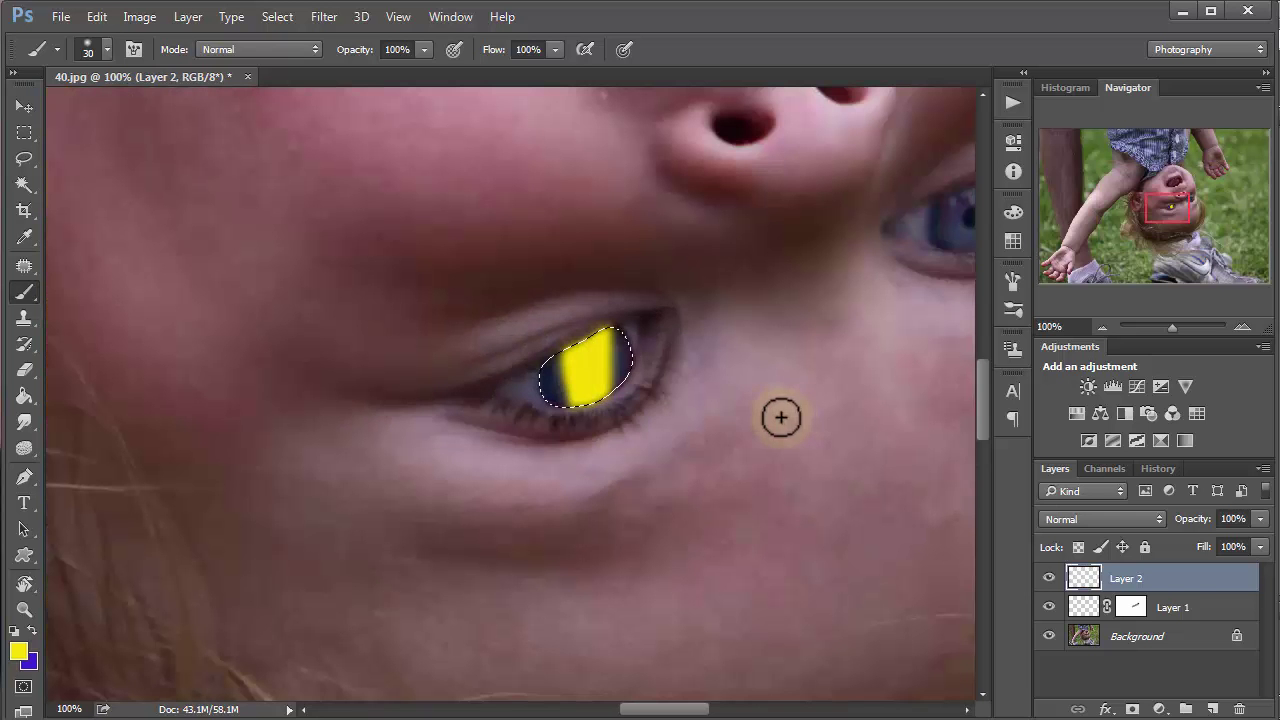
key("Delete")
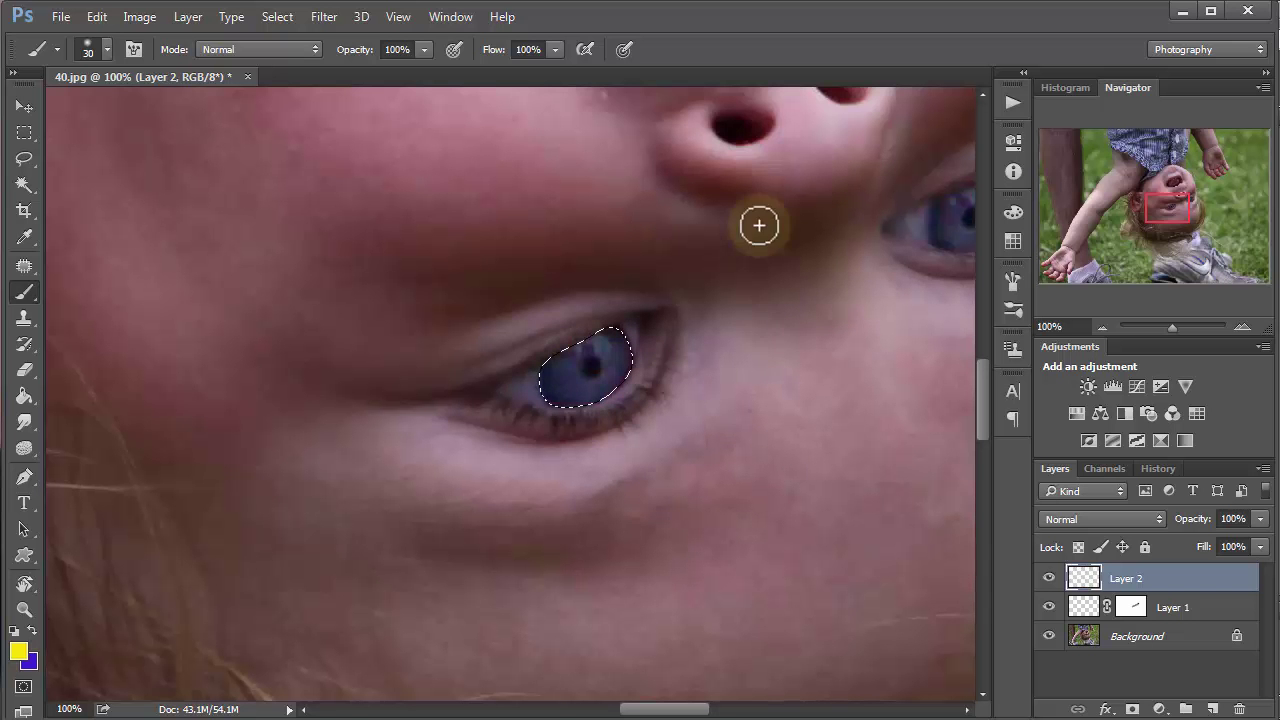
left_click_drag(574, 286, 603, 429)
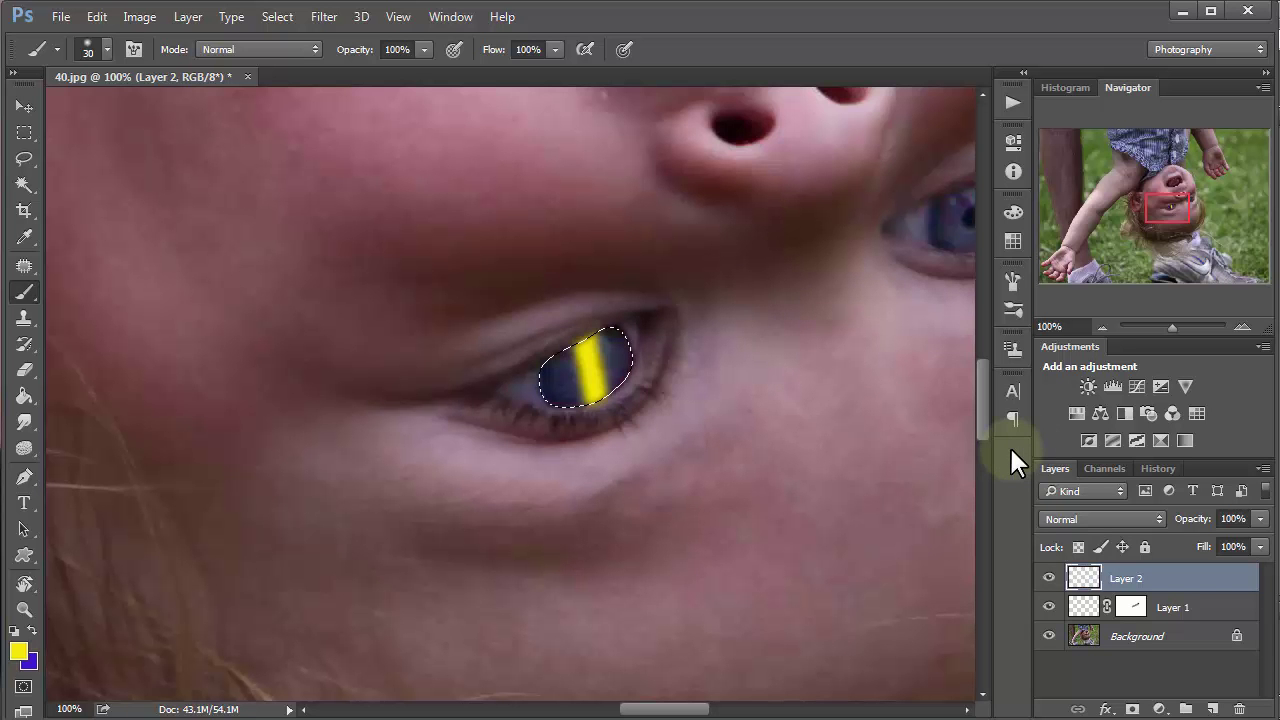
key("ctrl+z")
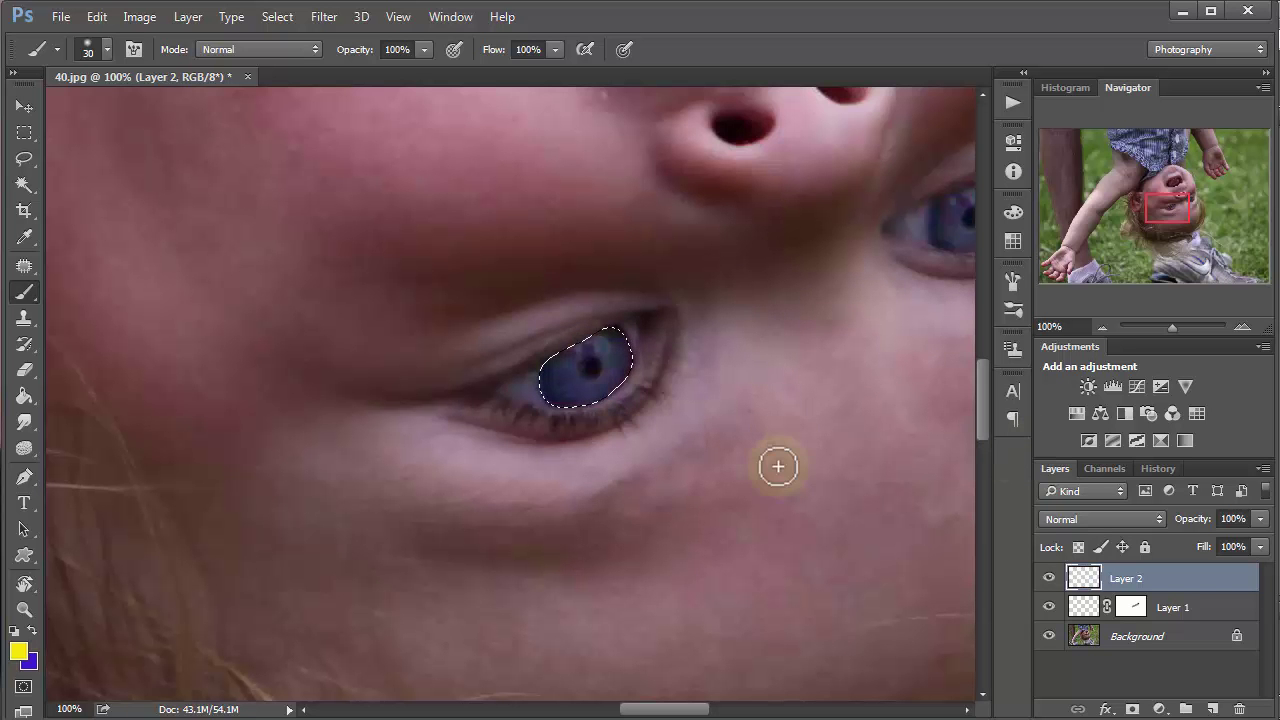
Lasso a cheek patch and paint a straight yellow line plus a short branch inside it.
key("l")
mouse_move(855, 395)
left_mouse_down()
mouse_move(777, 351)
mouse_move(880, 449)
mouse_move(843, 440)
left_mouse_up()
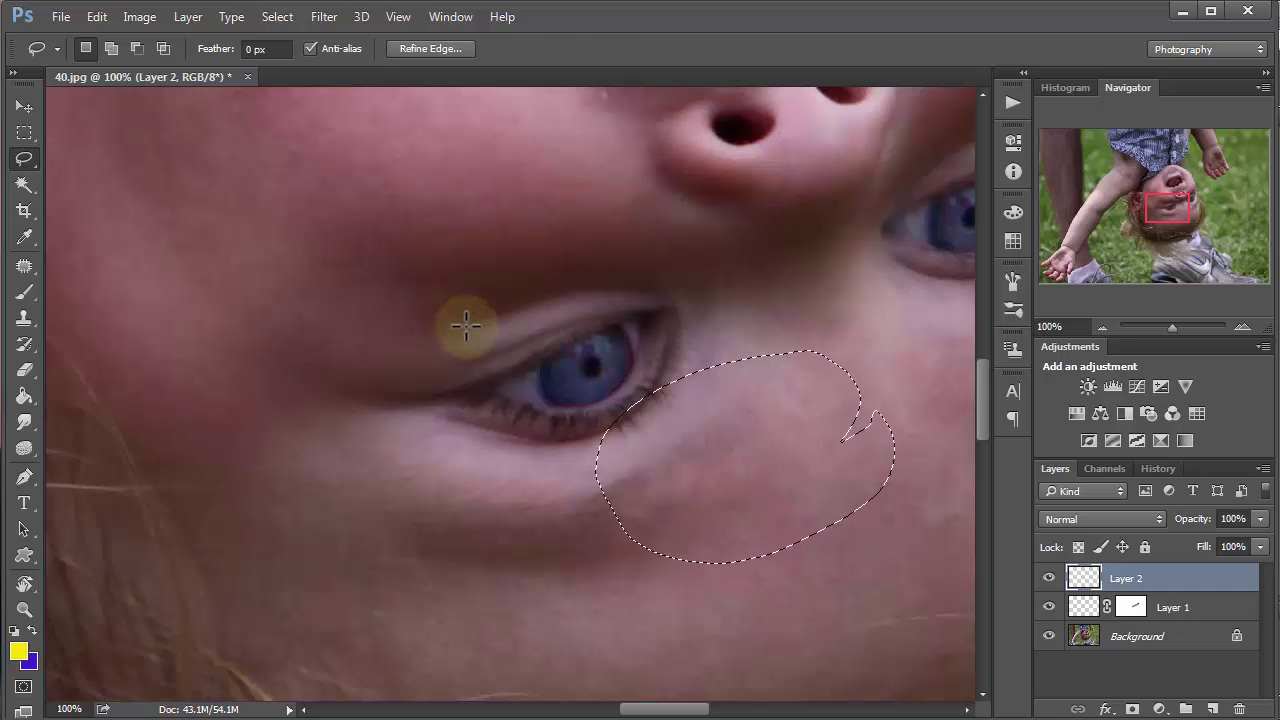
key("b")
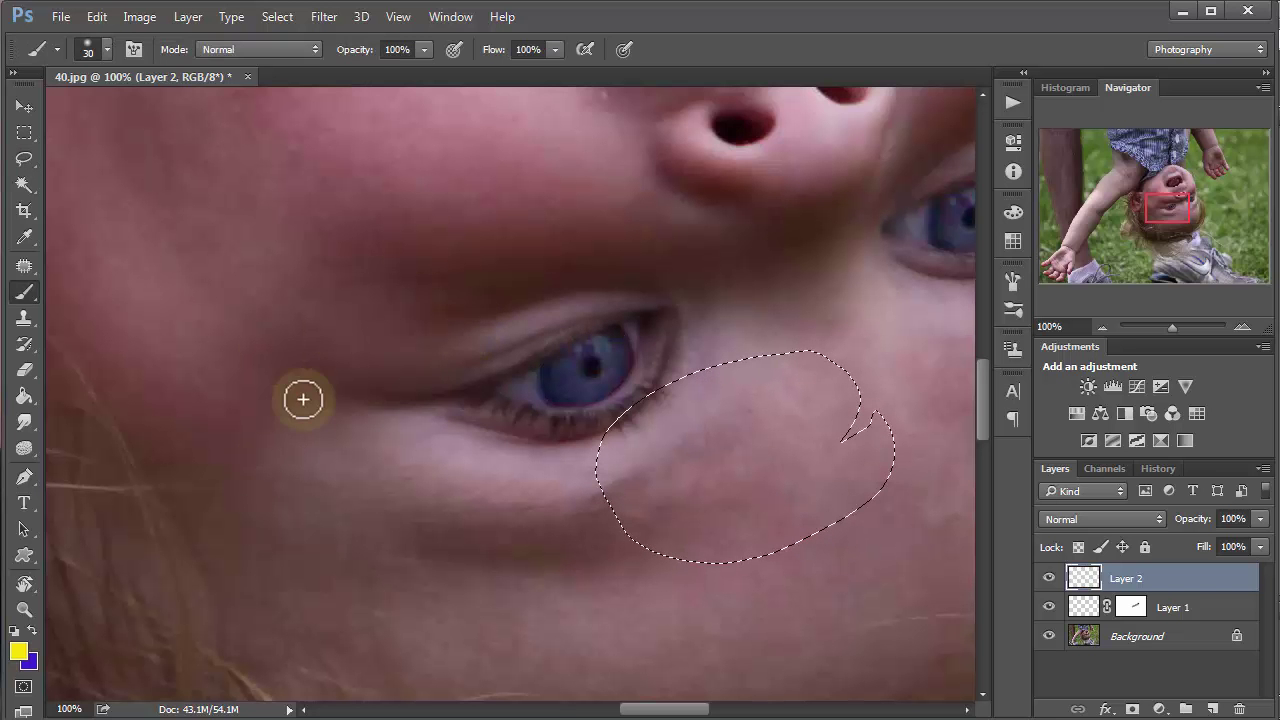
left_click(786, 274)
left_click(703, 624, "shift")
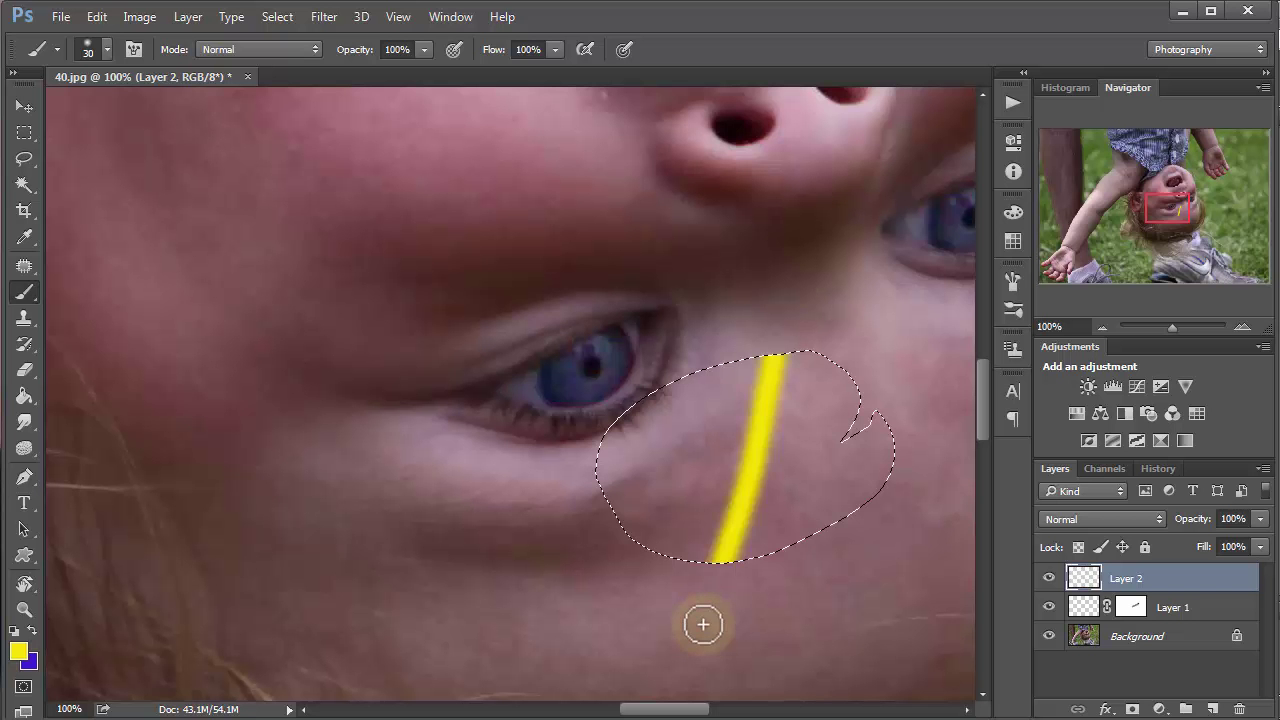
mouse_move(825, 457)
left_mouse_down()
mouse_move(764, 431)
mouse_move(700, 488)
left_mouse_up()
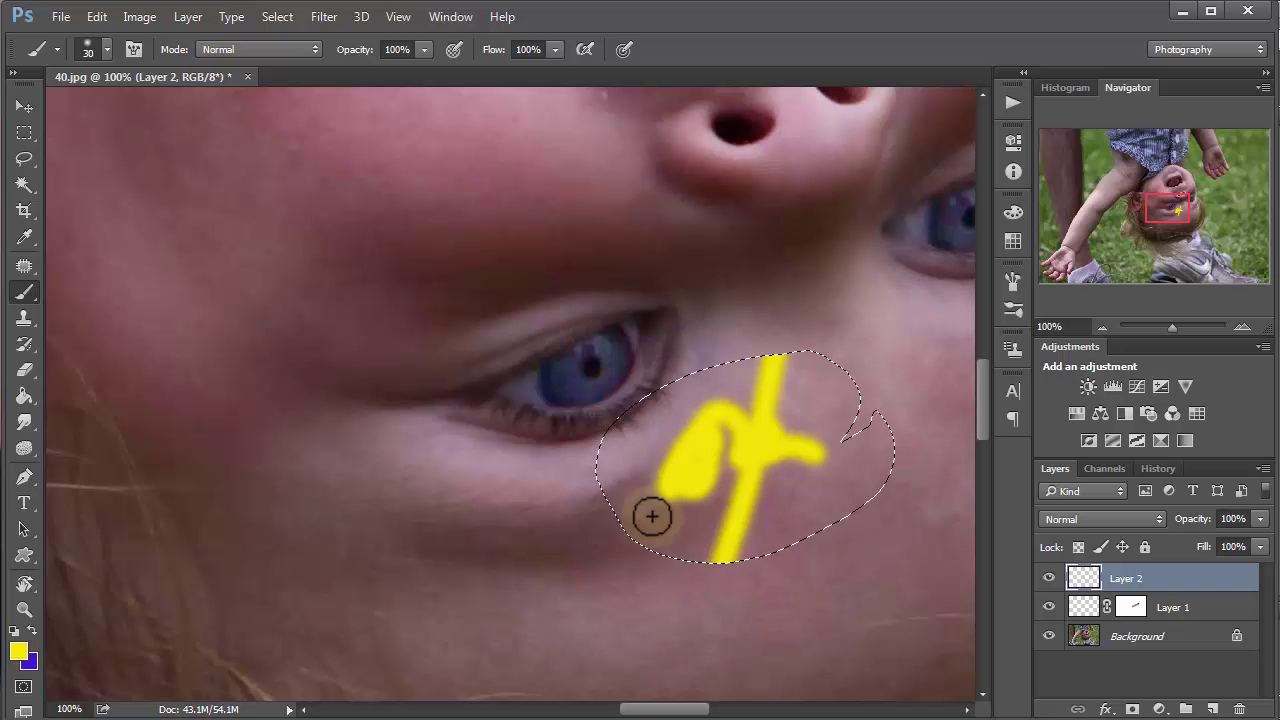
Step back through history until all the yellow cheek strokes are gone.
key("ctrl+d")
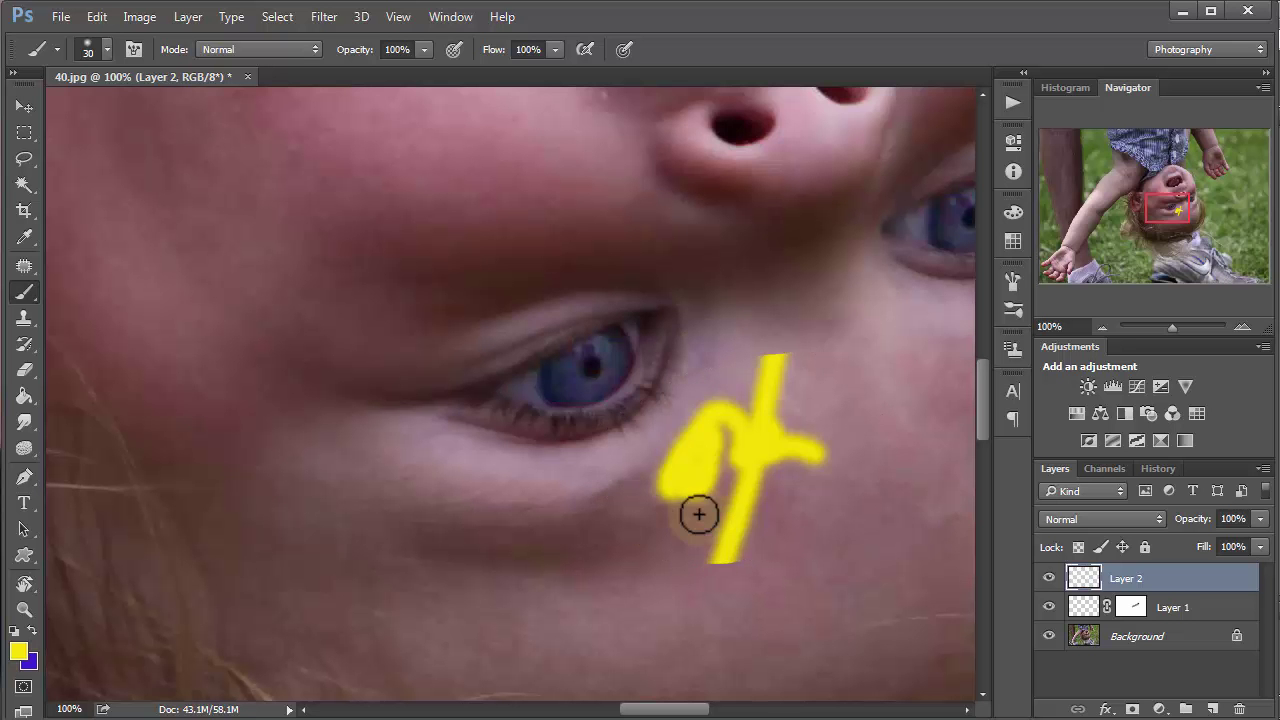
key("ctrl+alt+z")
key("ctrl+alt+z")
key("ctrl+alt+z")
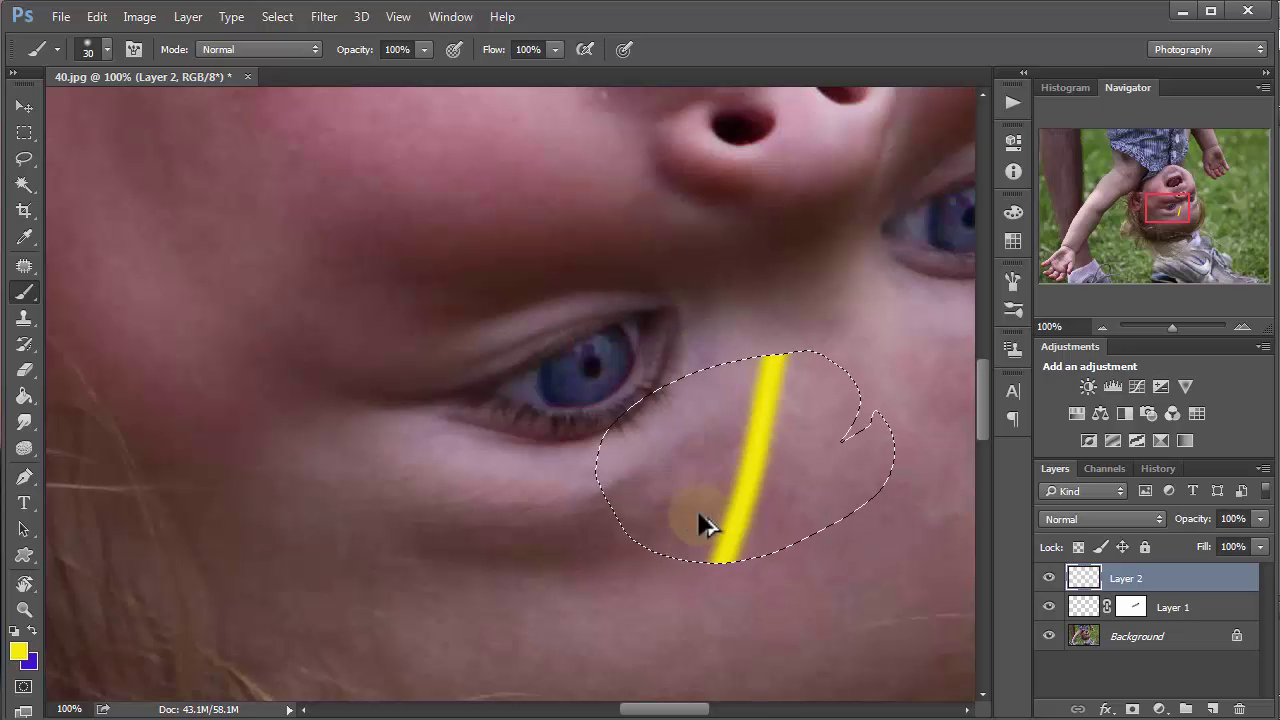
key("ctrl+shift+z")
key("ctrl+shift+z")
key("ctrl+shift+z")
key("ctrl+alt+z")
key("ctrl+alt+z")
key("ctrl+alt+z")
key("ctrl+alt+z")
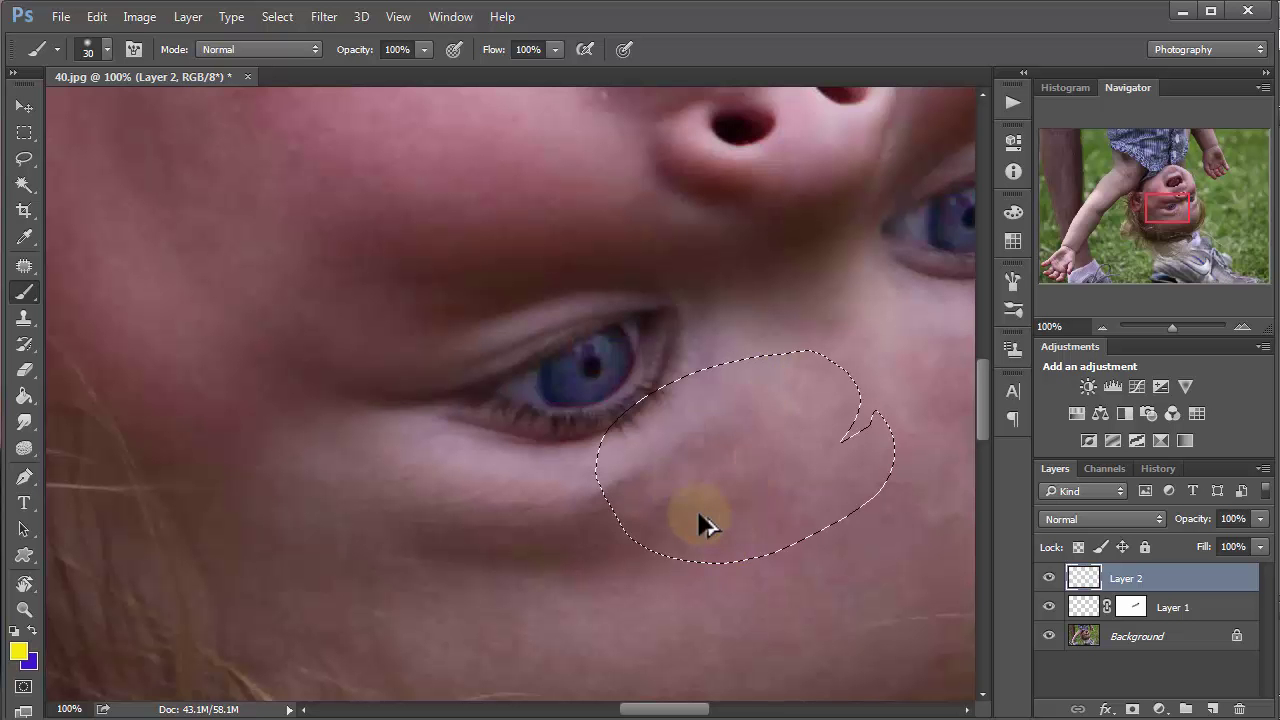
key("ctrl+alt+z")
Draw a tiny lasso selection on the cheek, then clear it with Select > Deselect.
key("l")
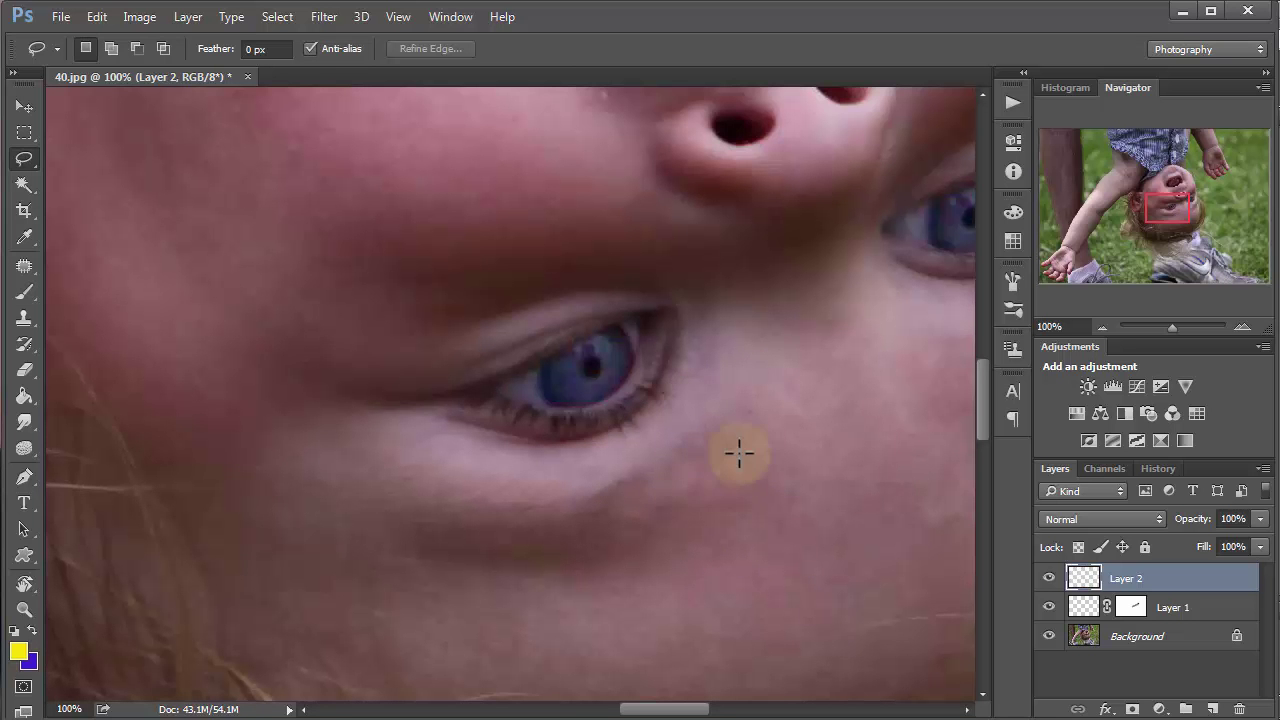
left_click_drag(722, 462, 734, 457)
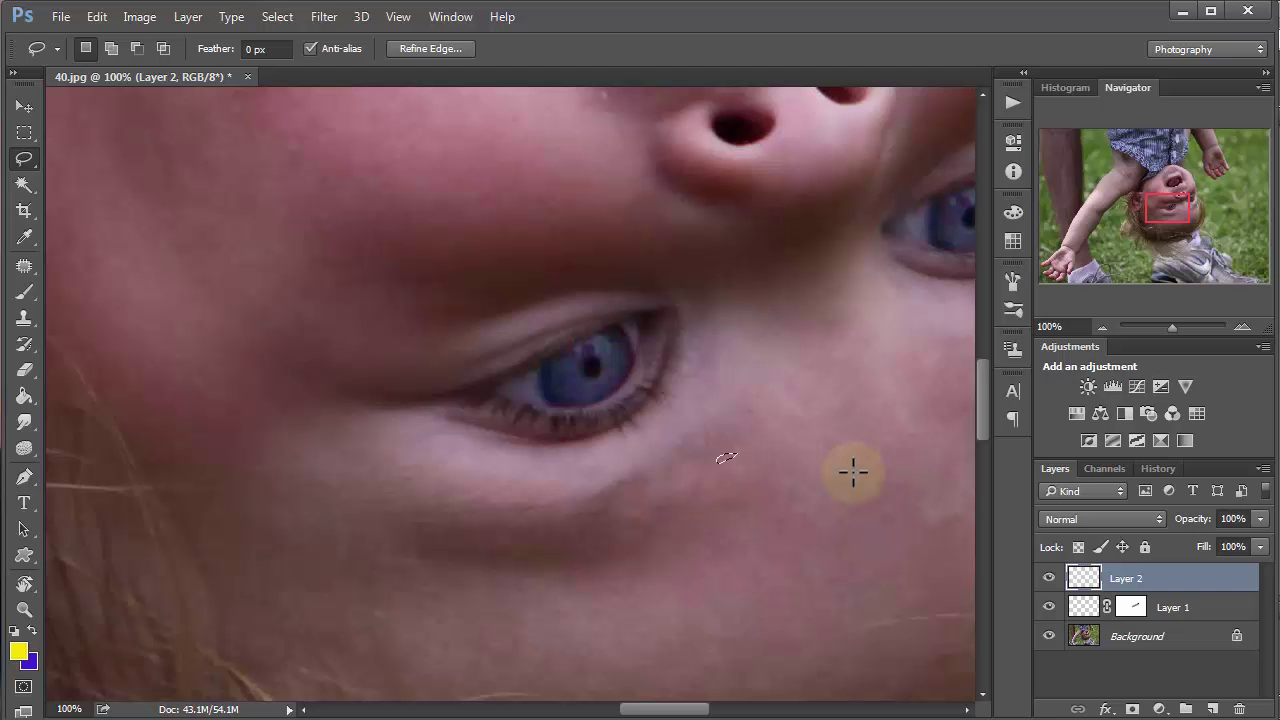
left_click(278, 18)
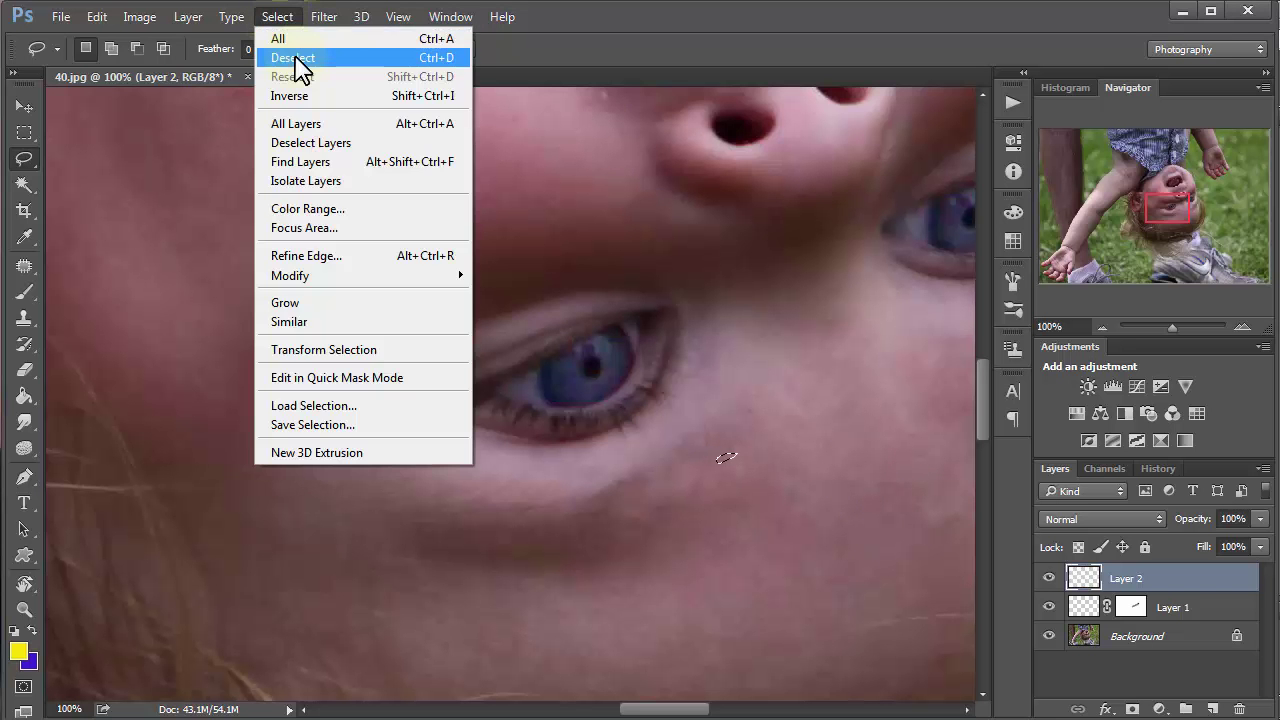
left_click(295, 58)
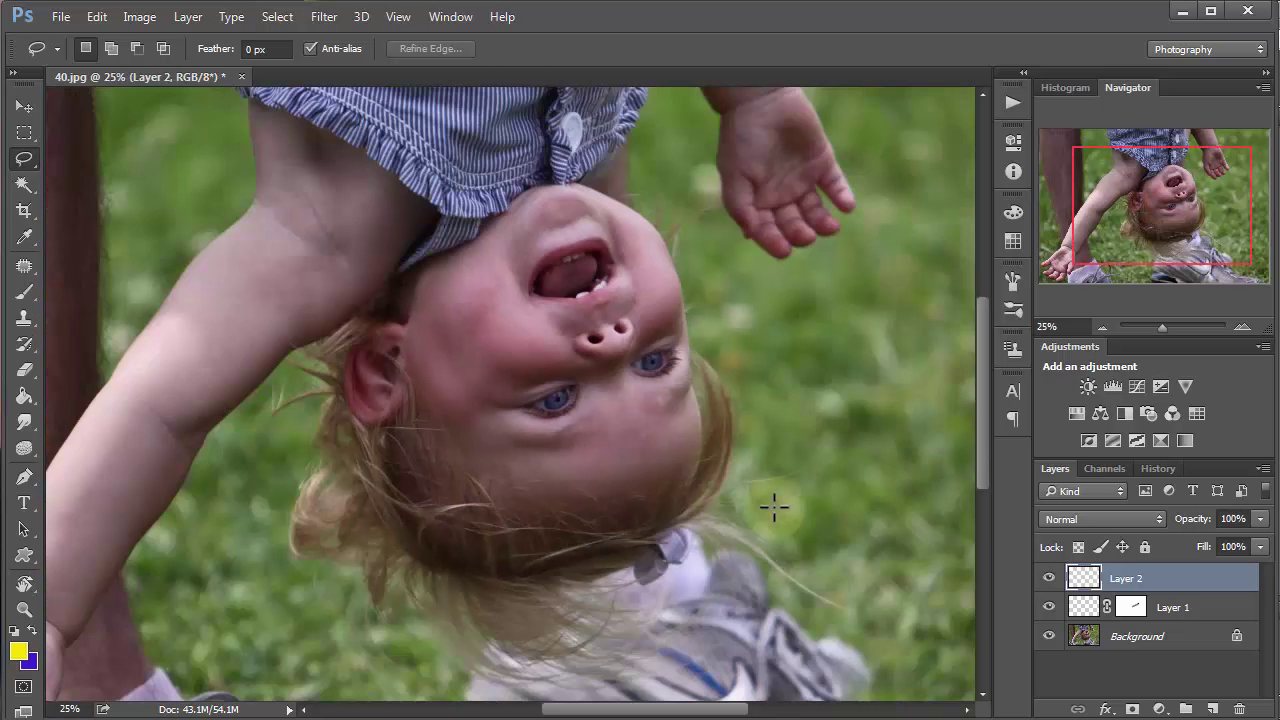
Zoom out (Ctrl+-) to see the whole photo.
key("ctrl+minus")
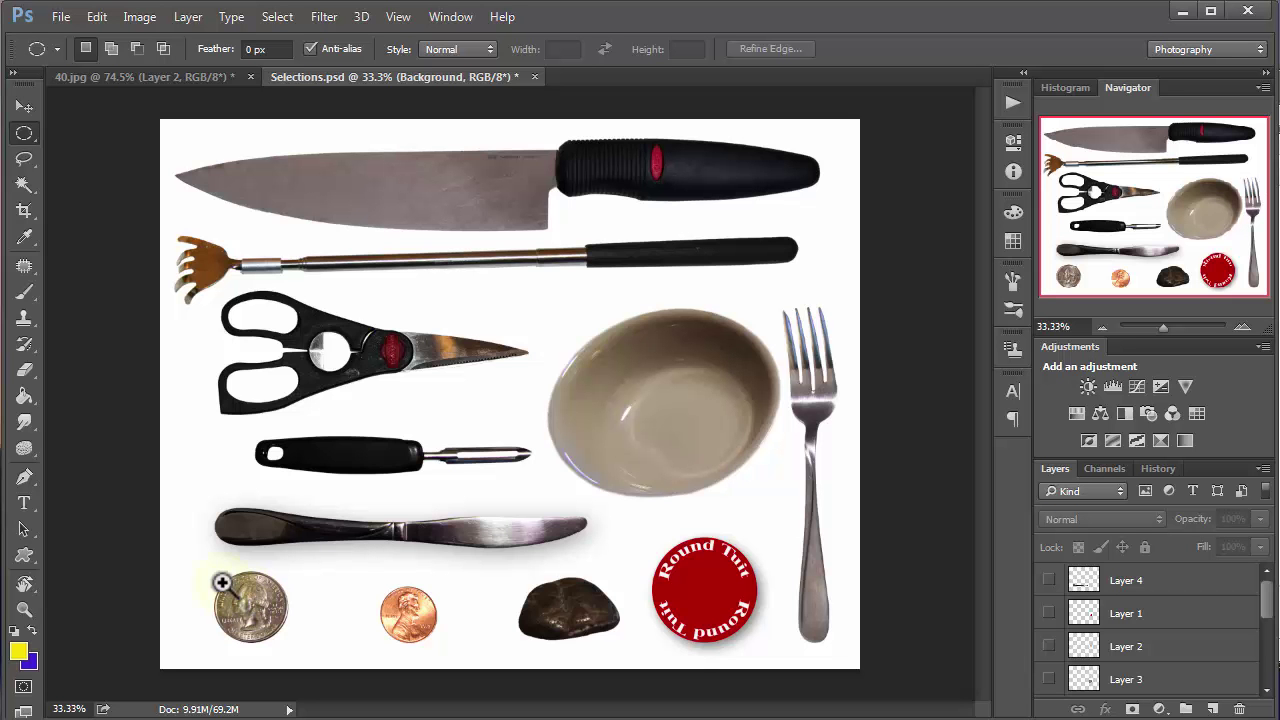
Zoom in and pan to centre the quarter at the lower left of Selections.psd.
scroll(215, 577, "up", 5)
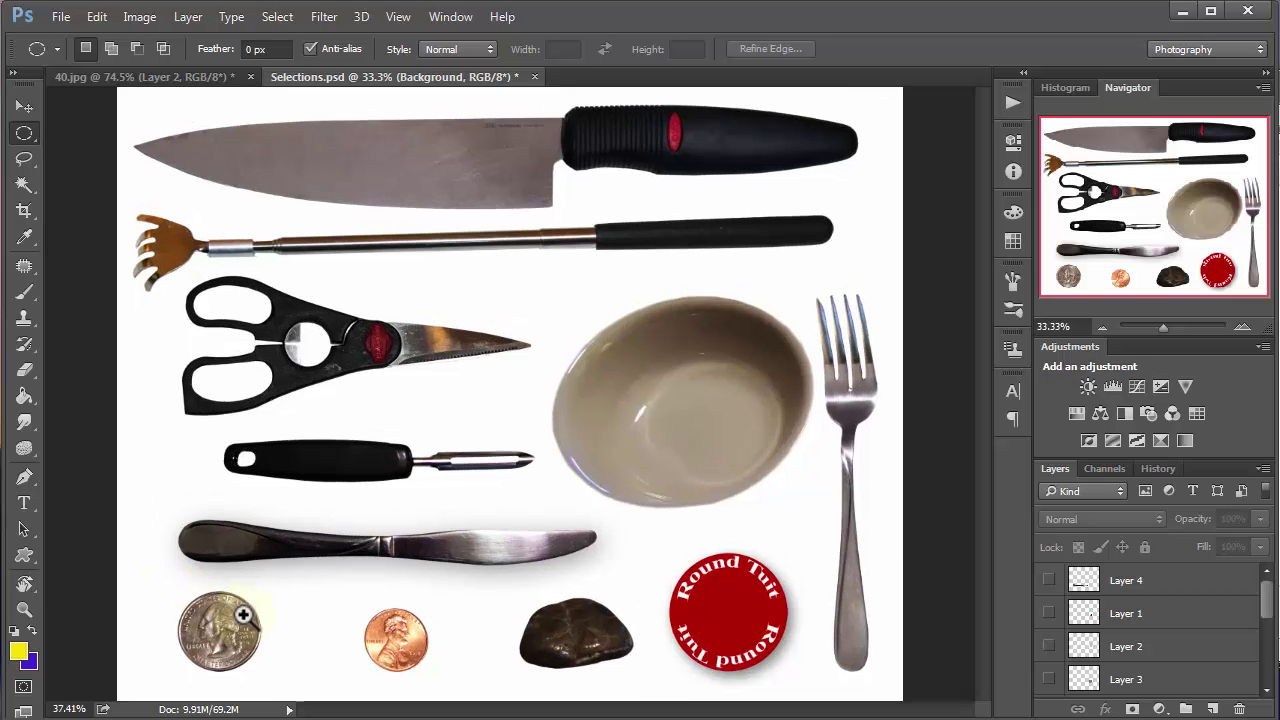
scroll(243, 612, "up", 5)
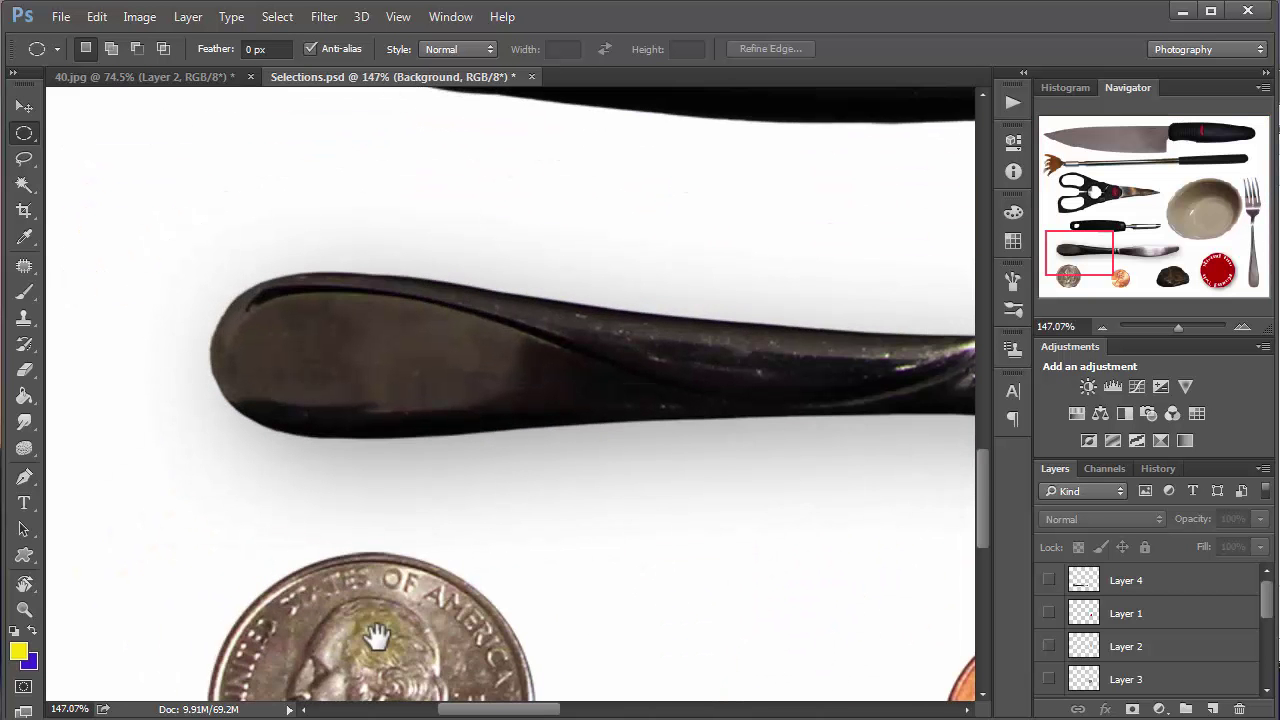
left_click_drag(371, 609, 389, 370)
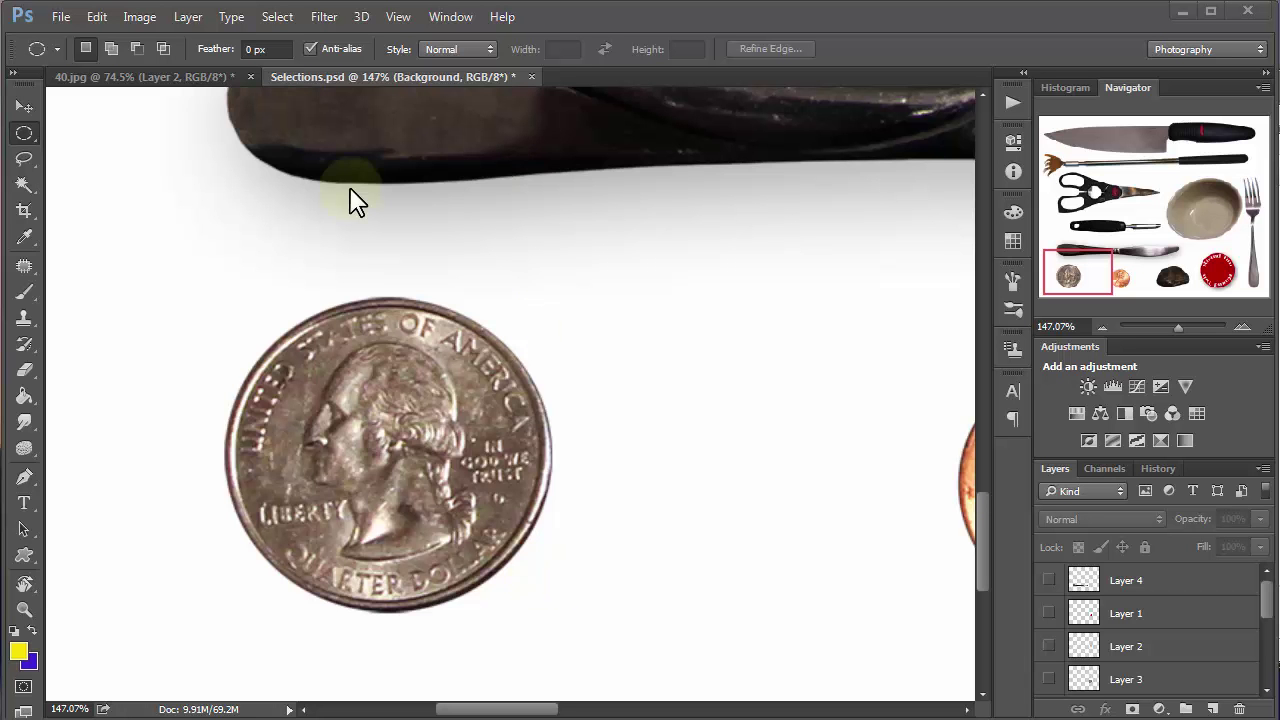
Switch to the Elliptical Marquee Tool and draw a trial oval around the coin, shifting it right.
left_click(19, 134)
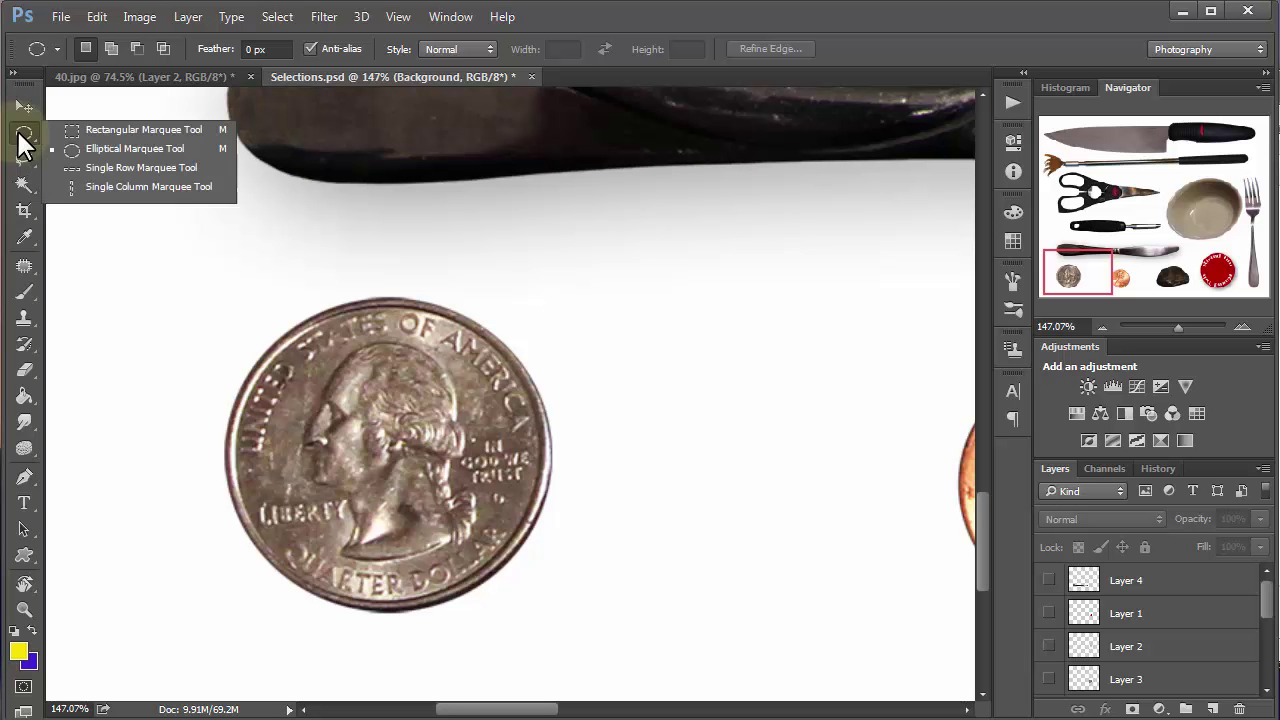
left_click(117, 150)
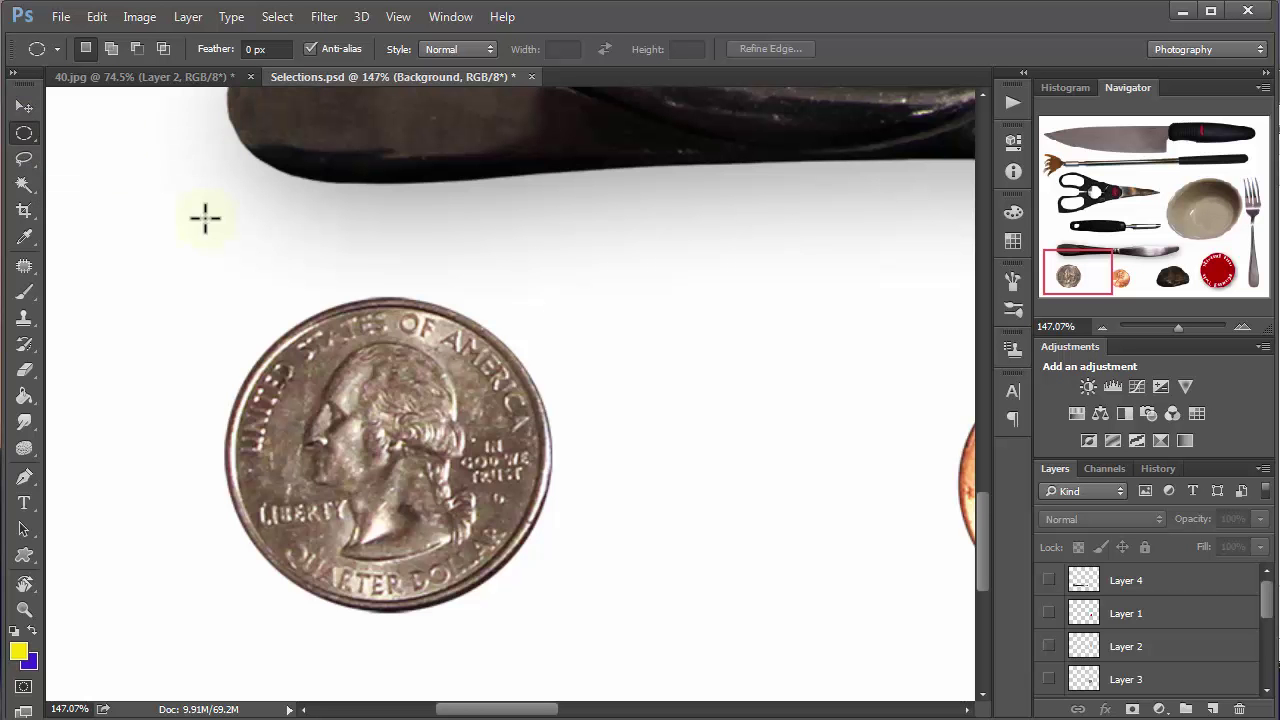
left_click_drag(257, 309, 650, 634)
left_click_drag(492, 508, 465, 511)
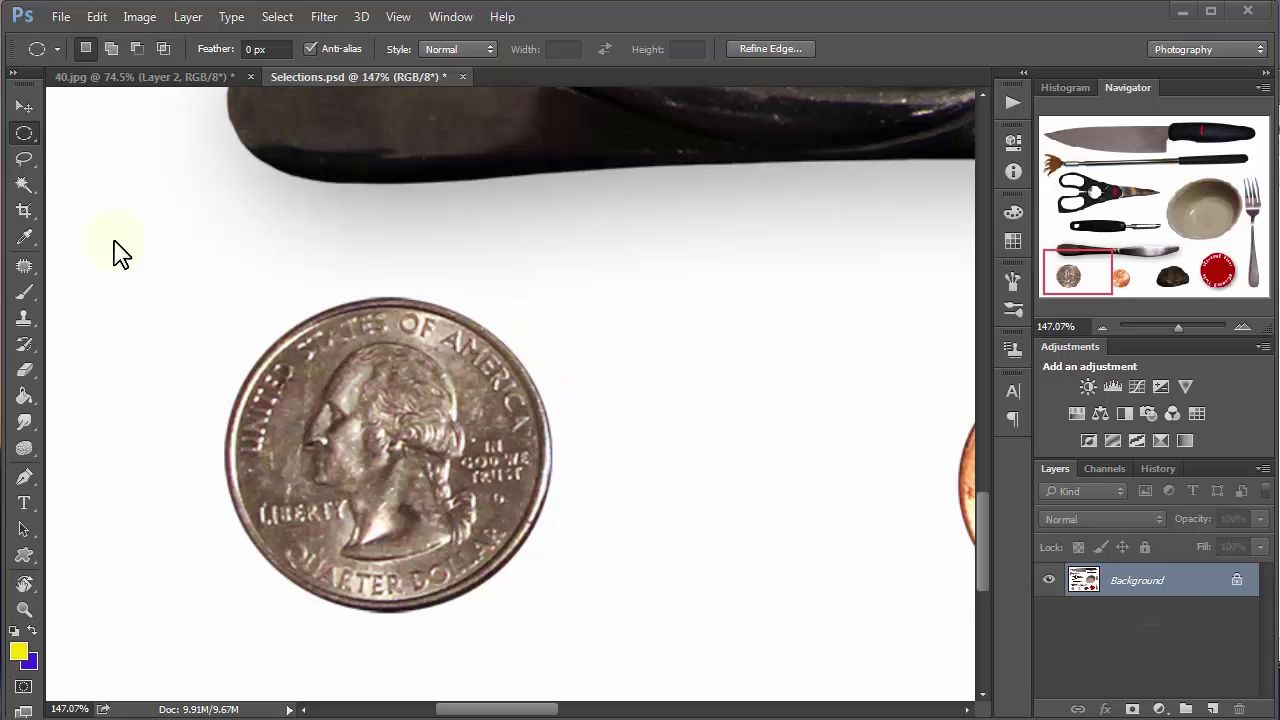
Discard the trial ovals with Ctrl+D and start a new oval selection over the quarter.
left_click_drag(572, 610, 226, 294)
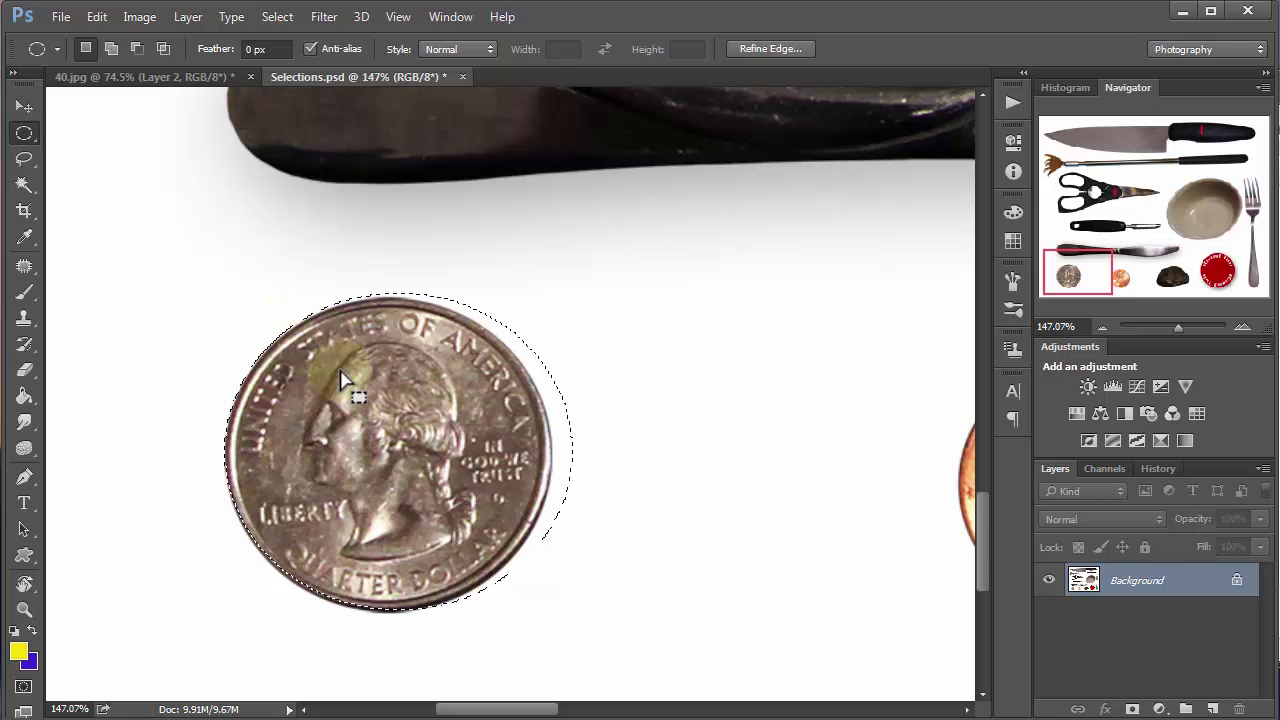
key("ctrl+d")
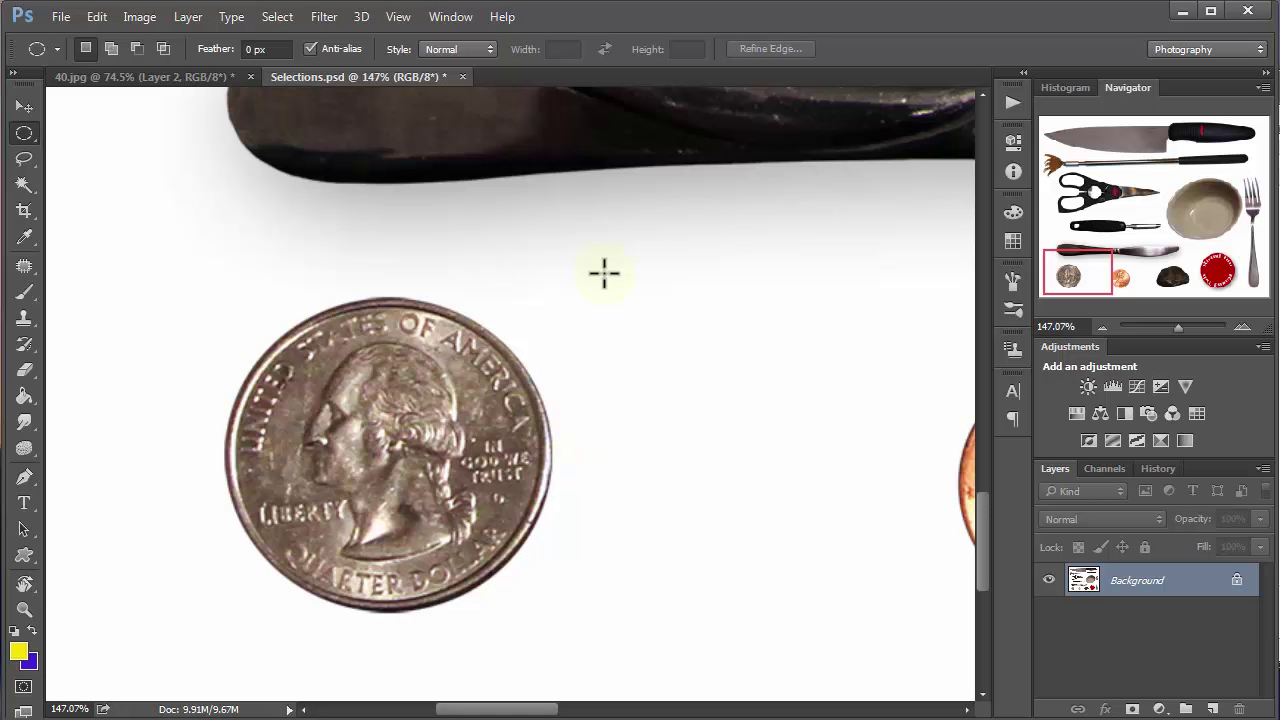
left_click_drag(628, 272, 921, 560)
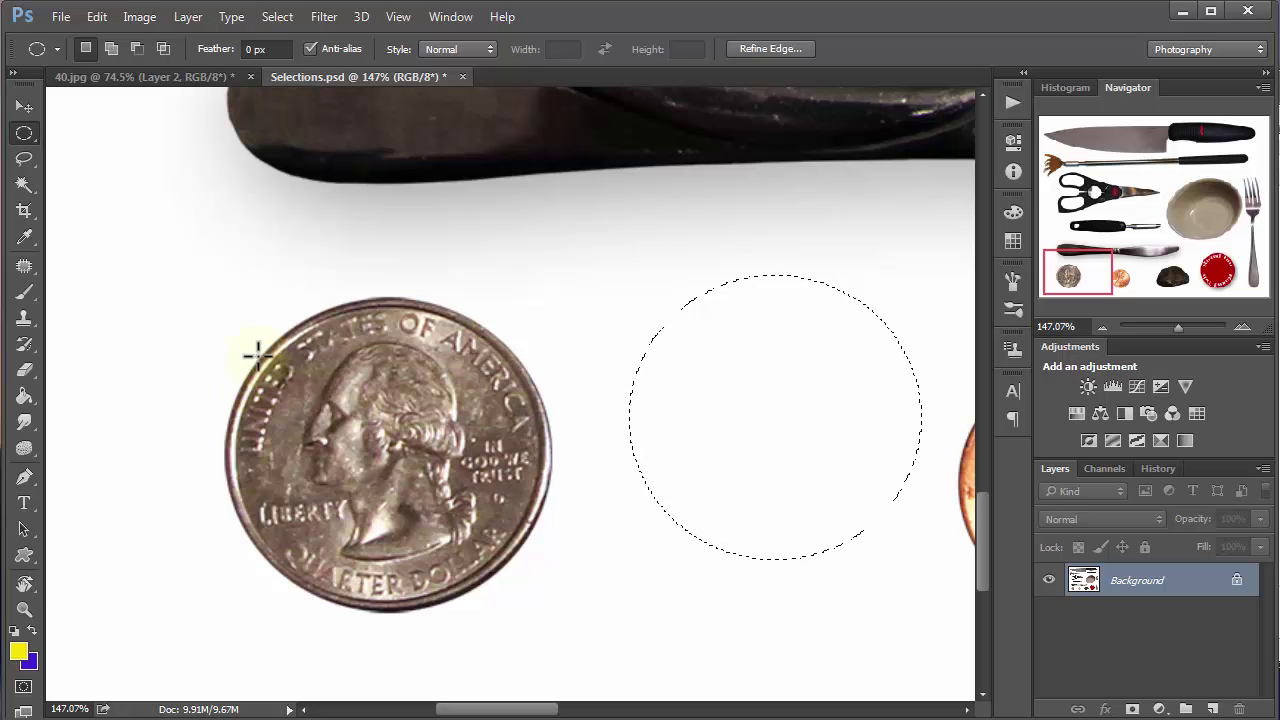
left_click_drag(325, 393, 560, 606)
Draw a Shift-constrained circle, repositioning it with Space, fitted to the quarter's rim at 0.723 × 0.723 in.
key("shift")
key("space")
left_click_drag(707, 514, 503, 596)
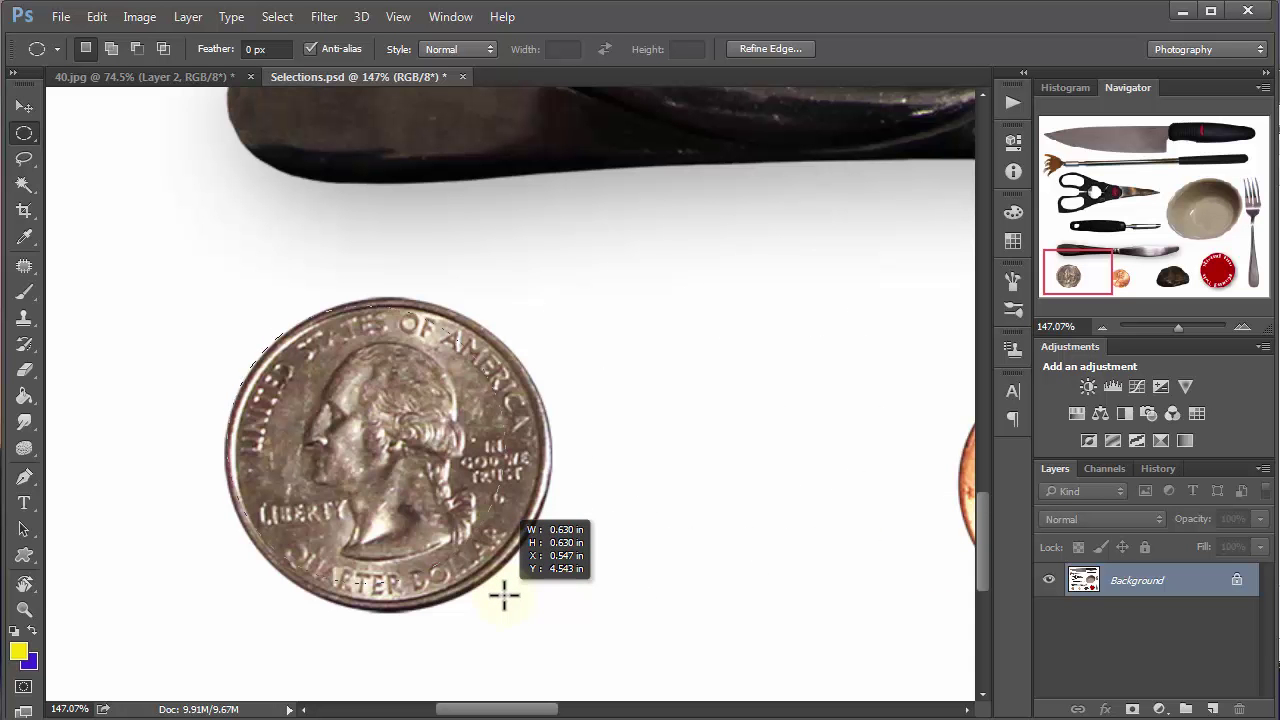
left_click_drag(504, 597, 545, 619)
key("space")
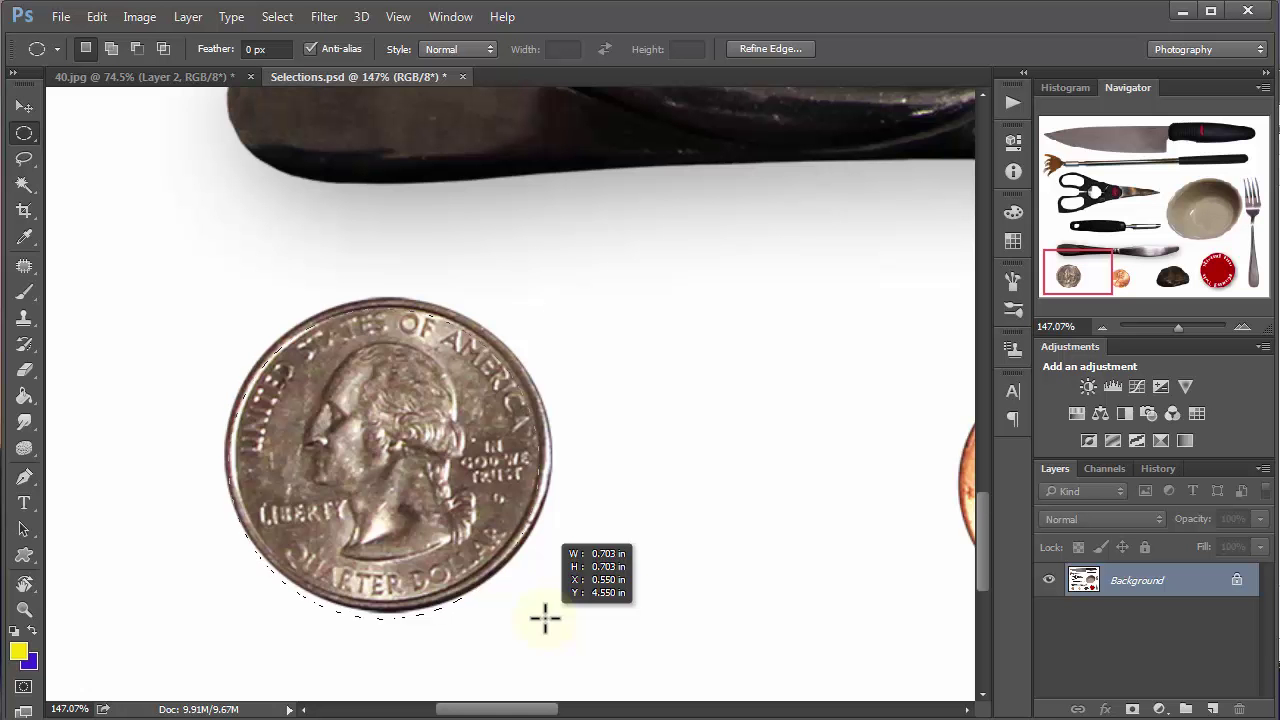
left_click_drag(545, 619, 723, 615)
key("space")
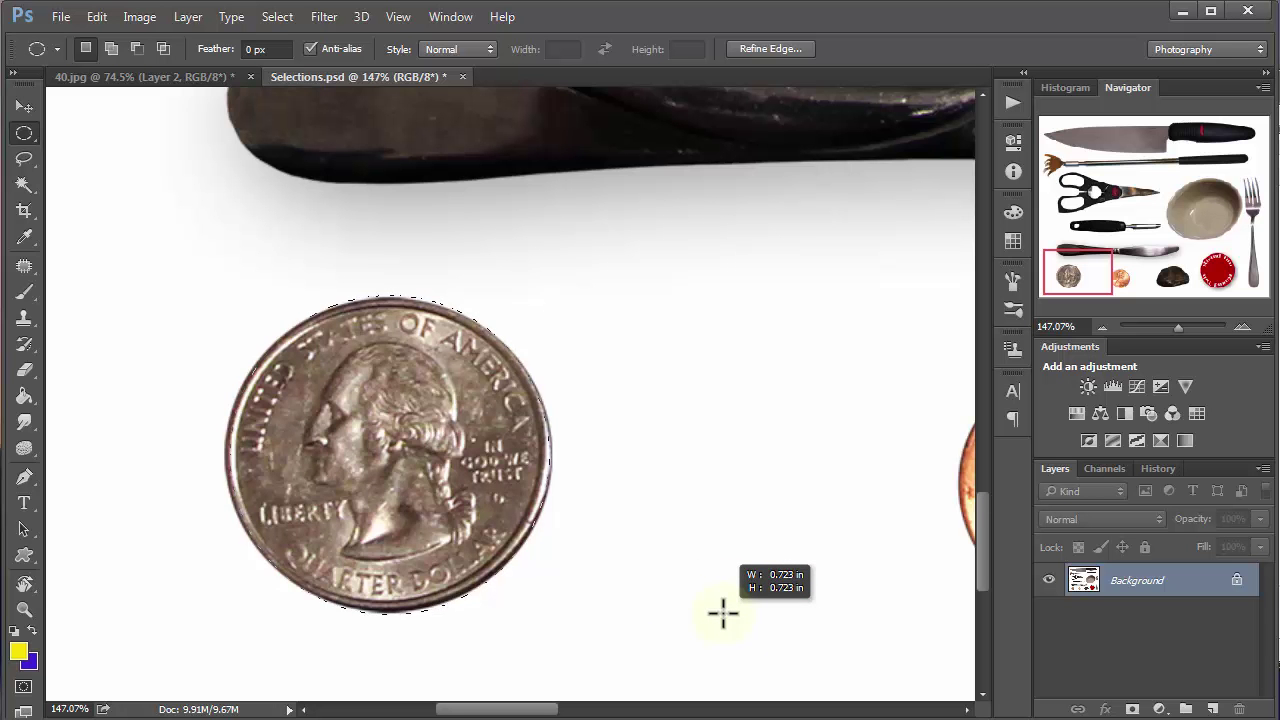
left_click_drag(723, 615, 723, 614)
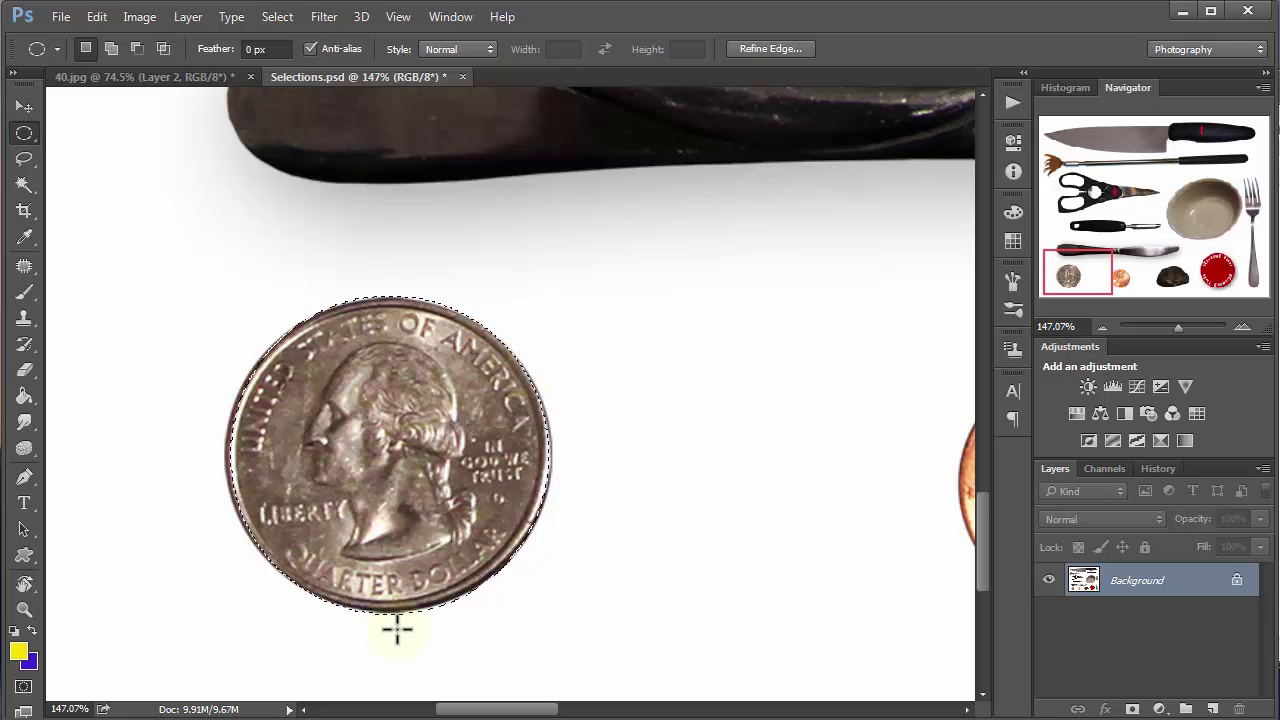
Deselect the circle by clicking the canvas outside the quarter.
left_click(636, 415)
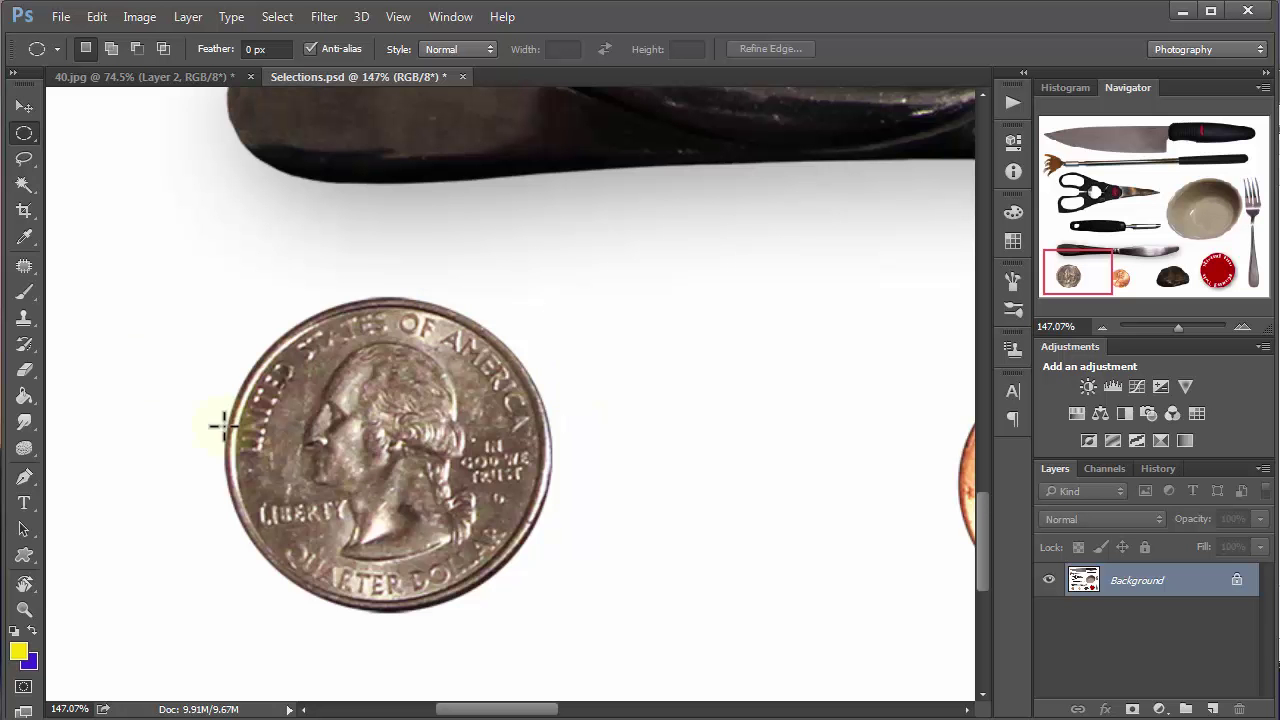
left_click_drag(243, 340, 612, 660)
key("shift")
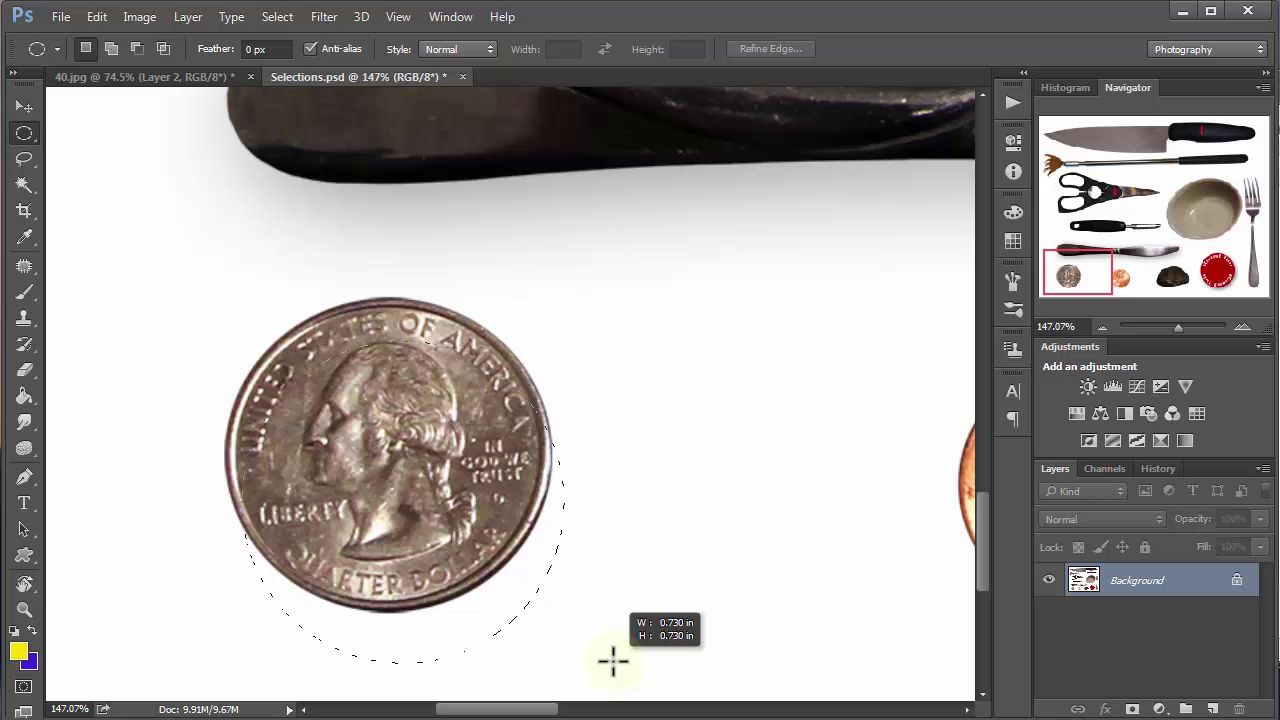
left_click_drag(612, 660, 604, 615)
key("shift")
key("space")
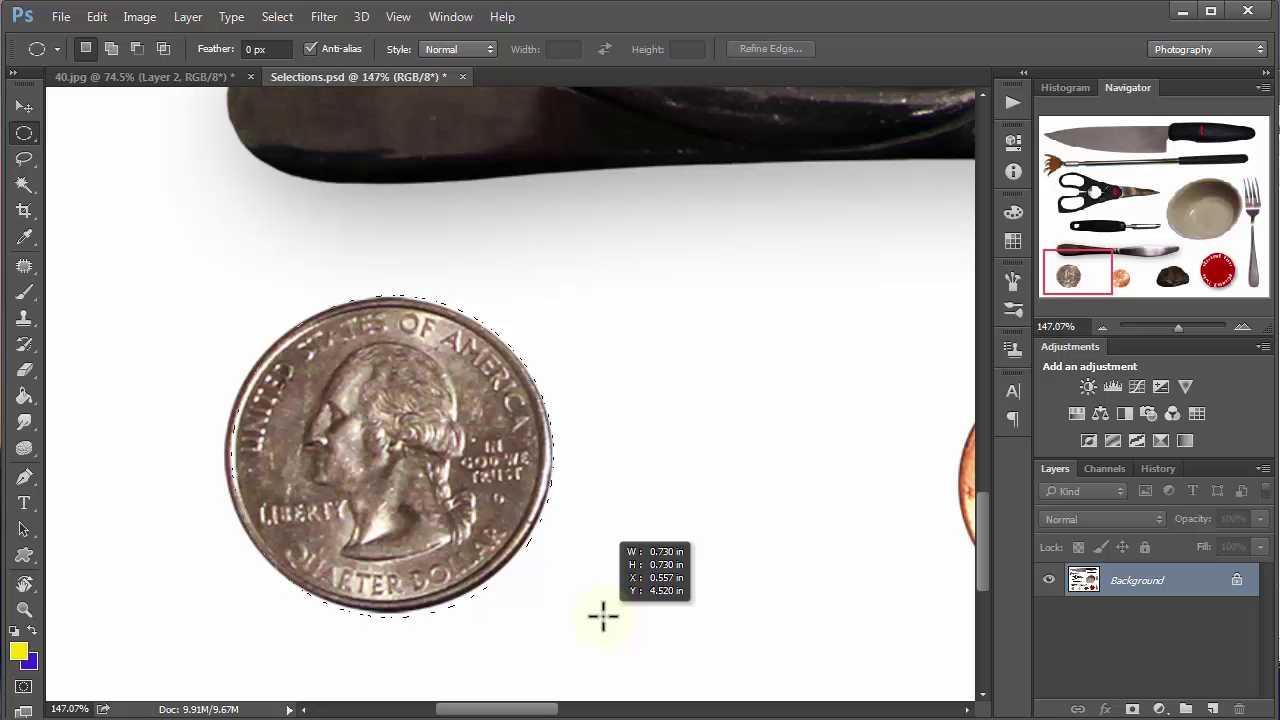
left_click_drag(603, 616, 603, 615)
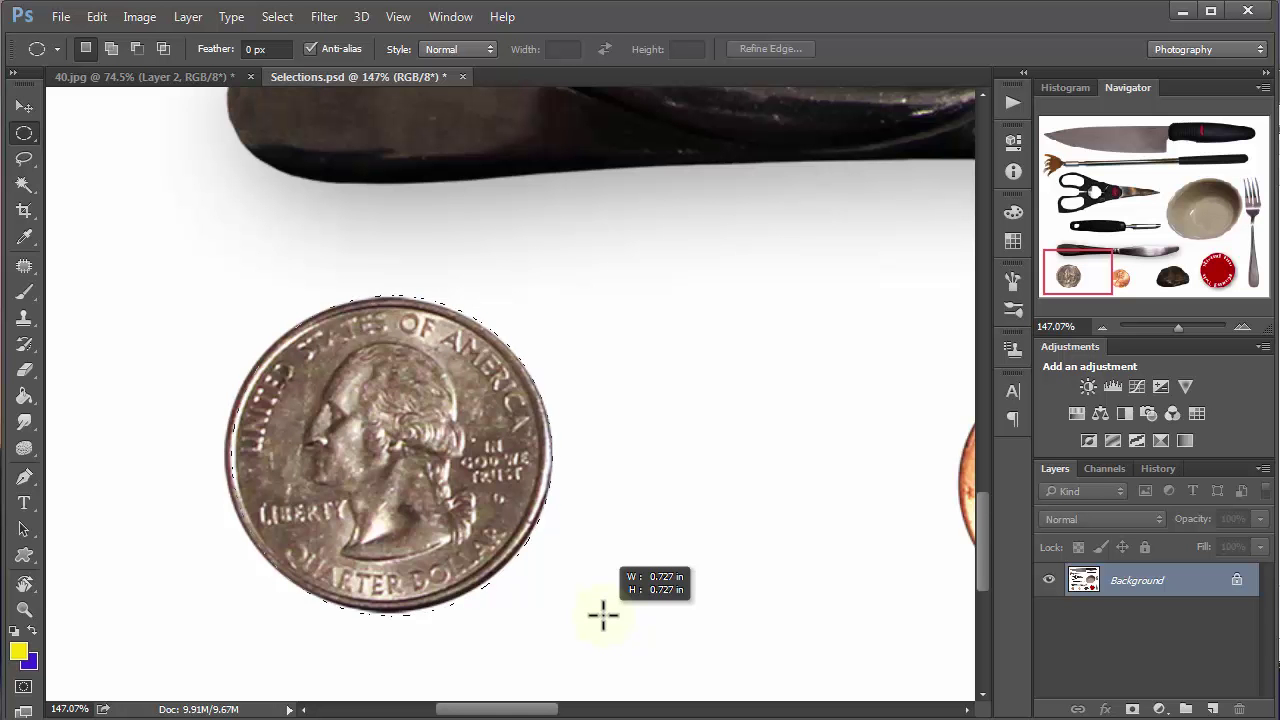
left_click_drag(603, 616, 585, 612)
key("space")
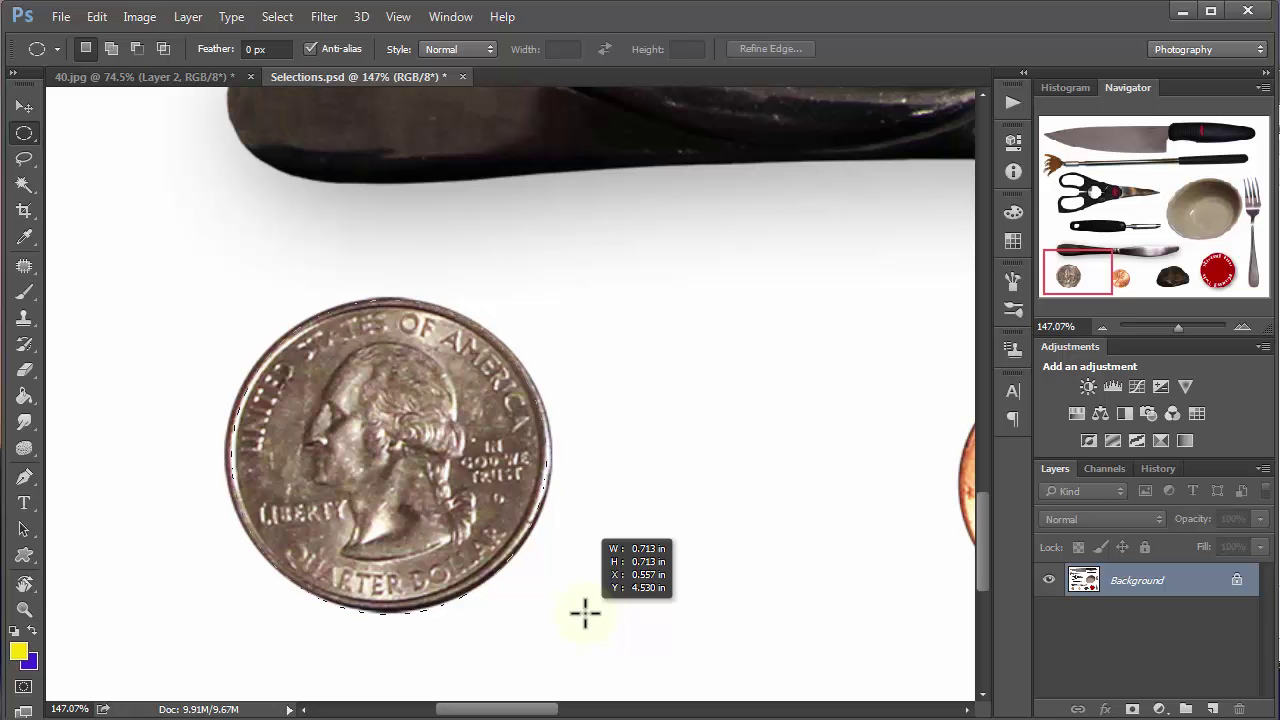
left_click_drag(585, 613, 546, 614)
key("space")
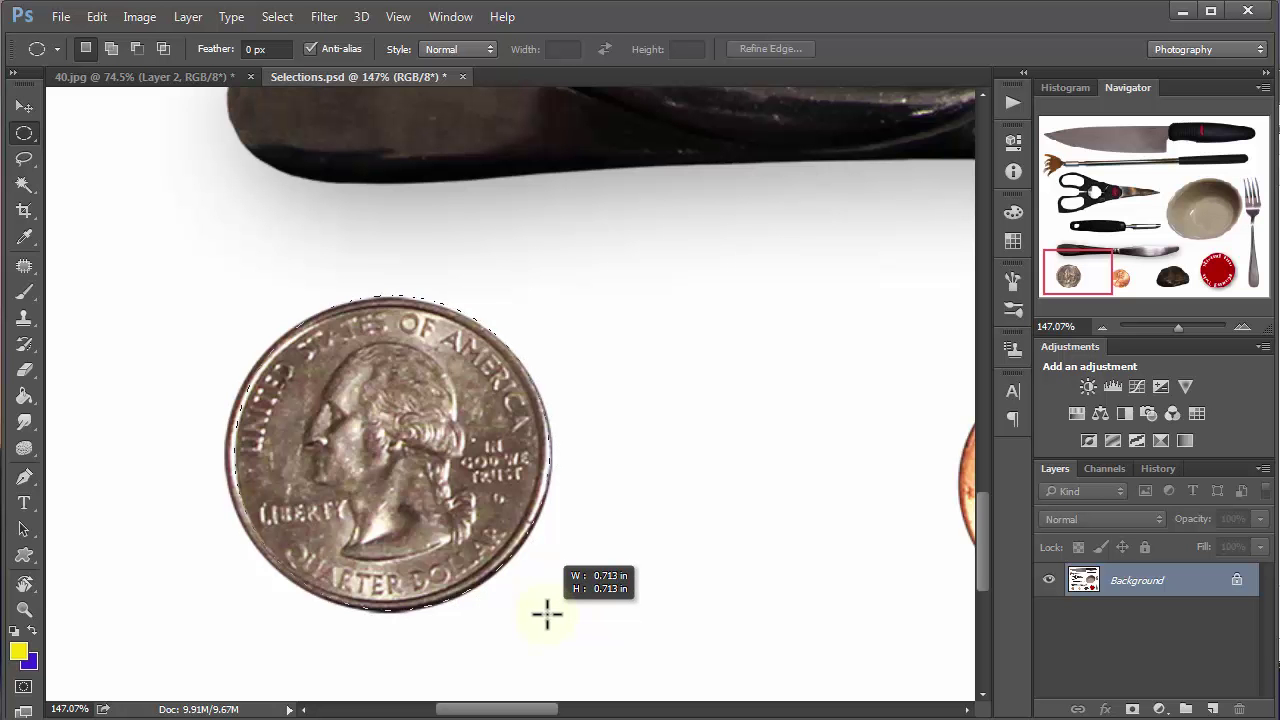
left_click_drag(546, 614, 543, 611)
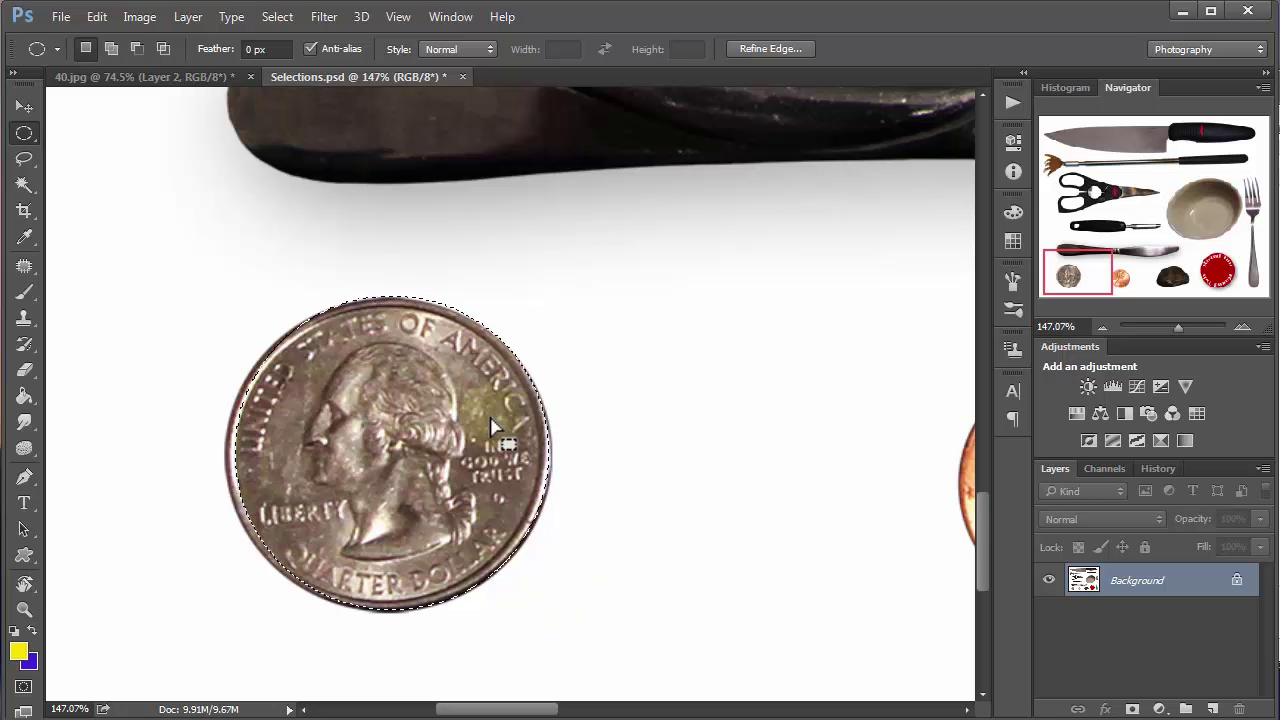
left_click_drag(490, 427, 493, 430)
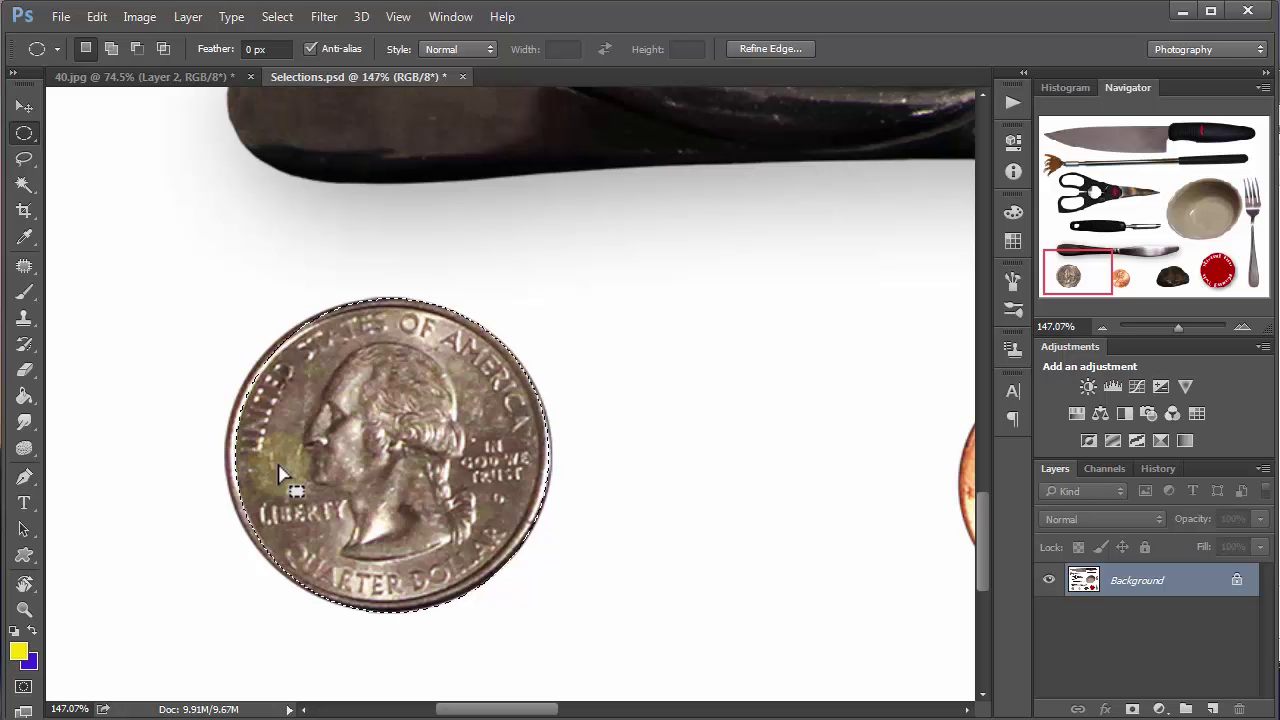
left_click(230, 346)
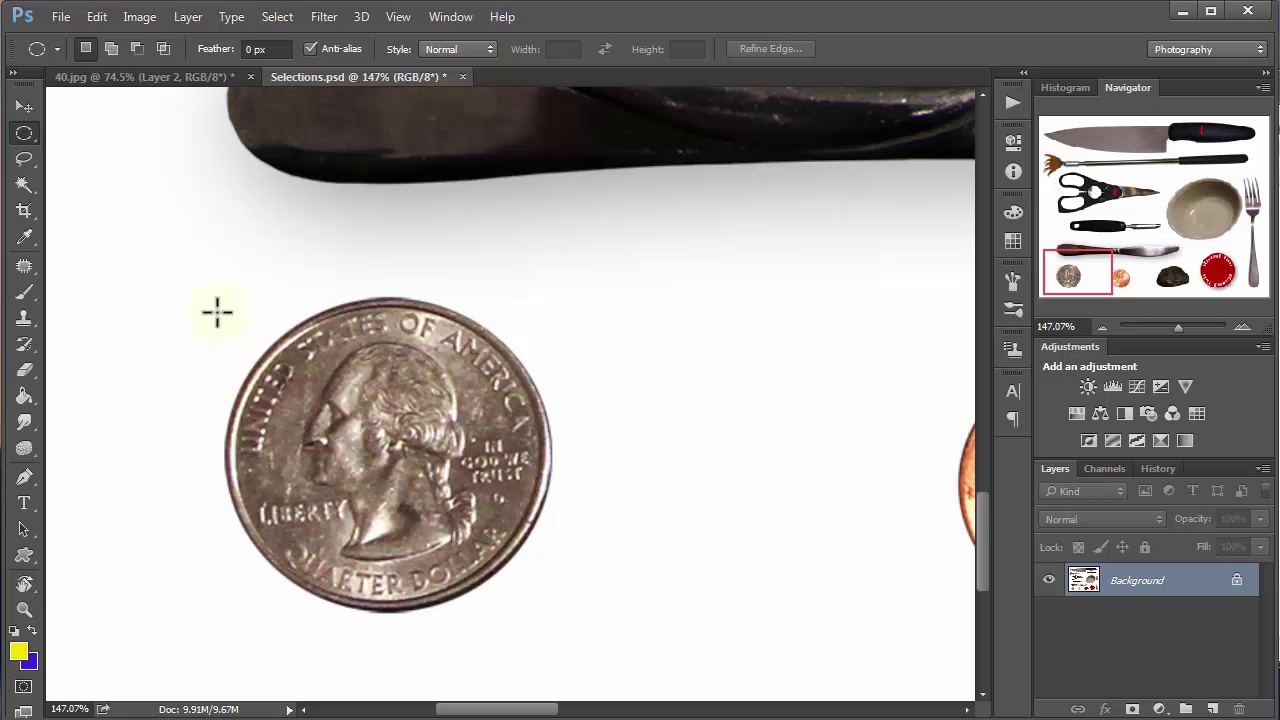
left_click_drag(218, 311, 486, 571)
left_click(223, 349)
left_click_drag(249, 326, 614, 644)
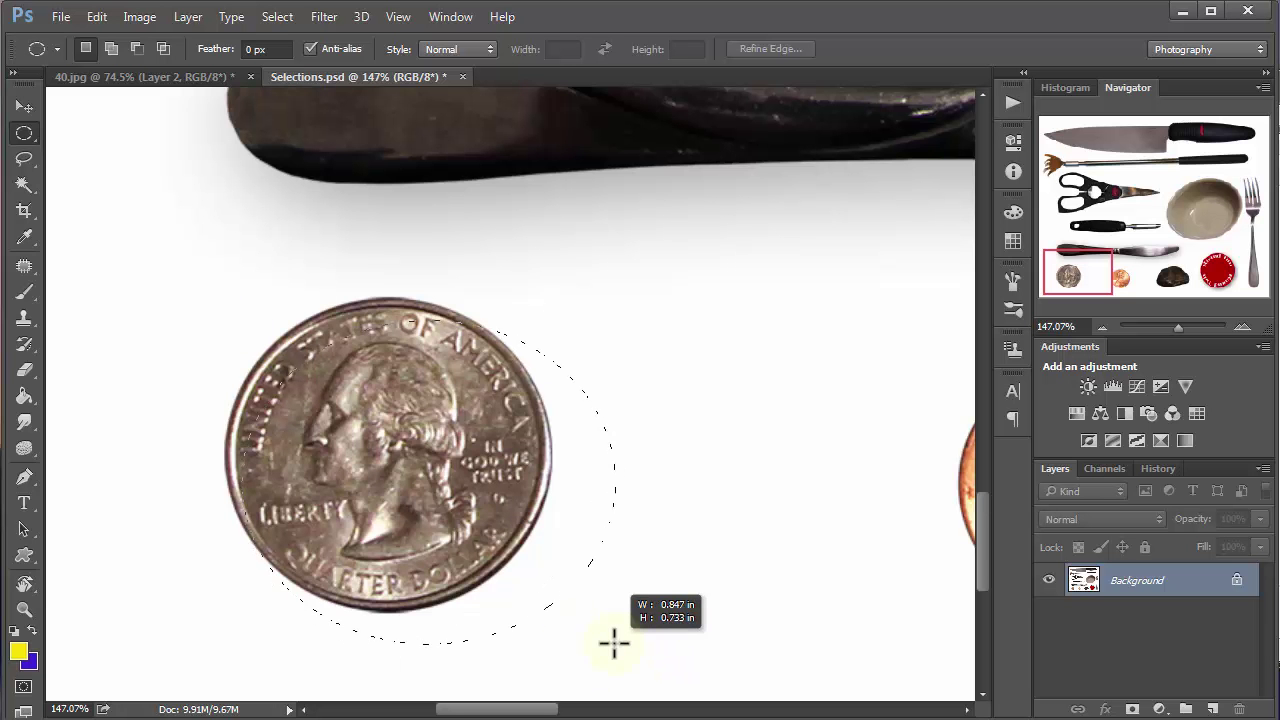
left_click_drag(614, 644, 614, 631)
key("shift")
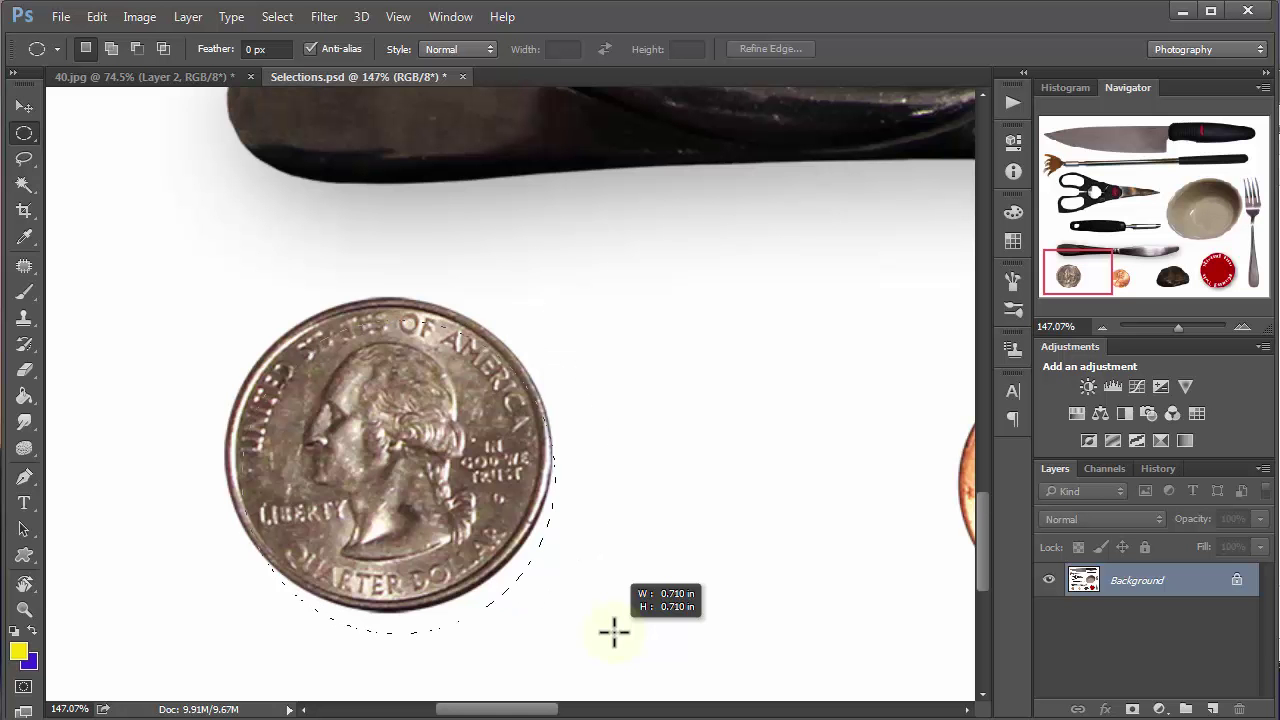
key("space")
left_click_drag(614, 631, 647, 604)
key("space")
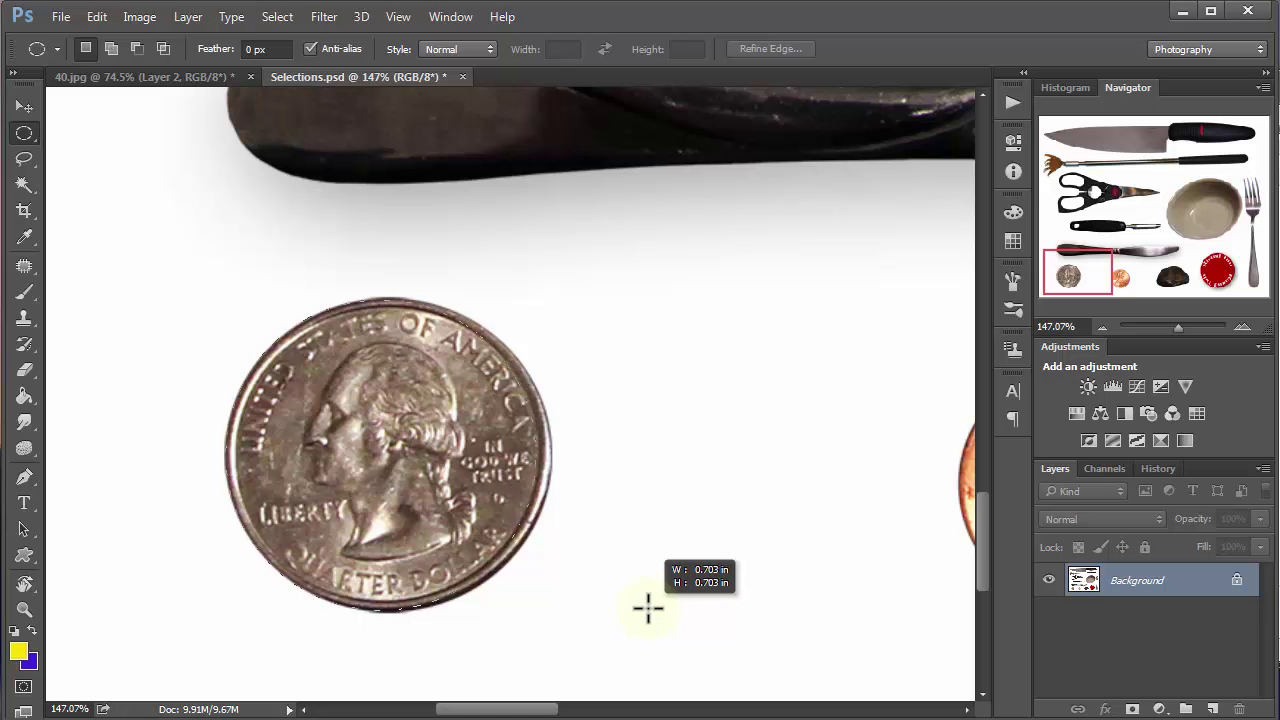
left_click_drag(647, 607, 926, 605)
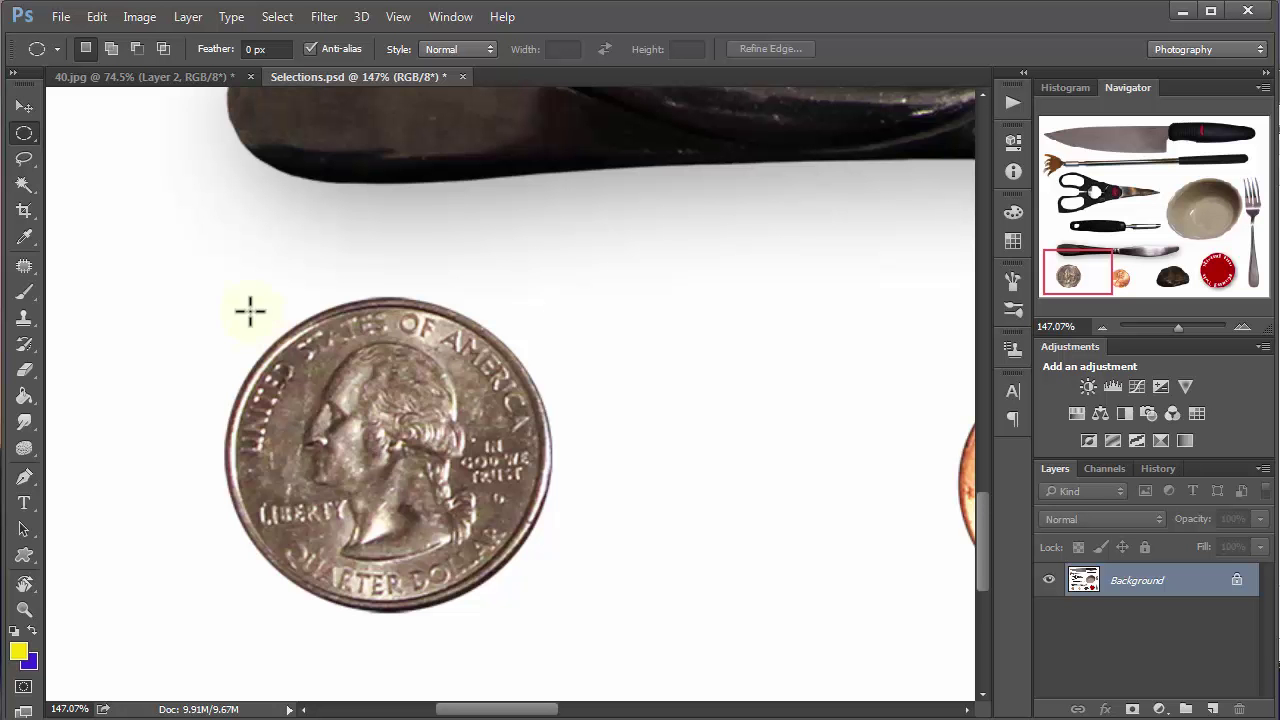
Zoom out to show the penny, then redraw a round selection hugging the quarter's edge.
left_click_drag(249, 309, 959, 611)
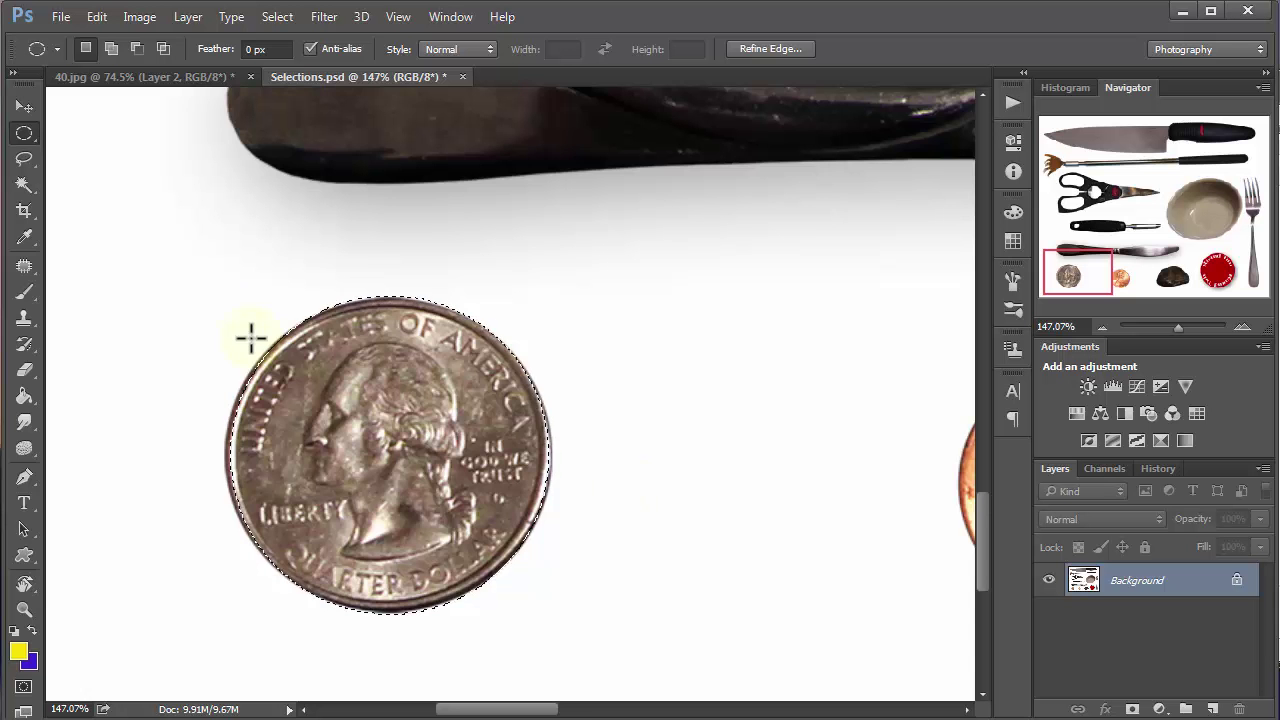
key("ctrl+minus")
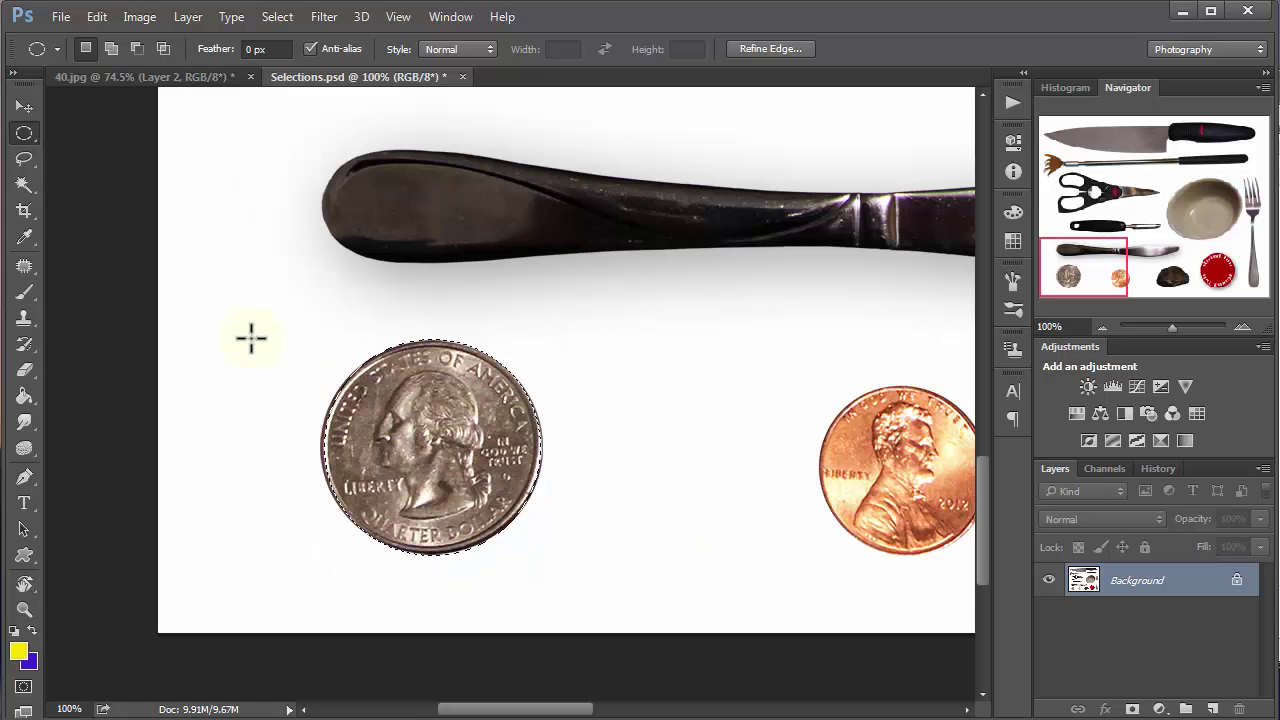
left_click(324, 372)
left_click_drag(329, 363, 544, 551)
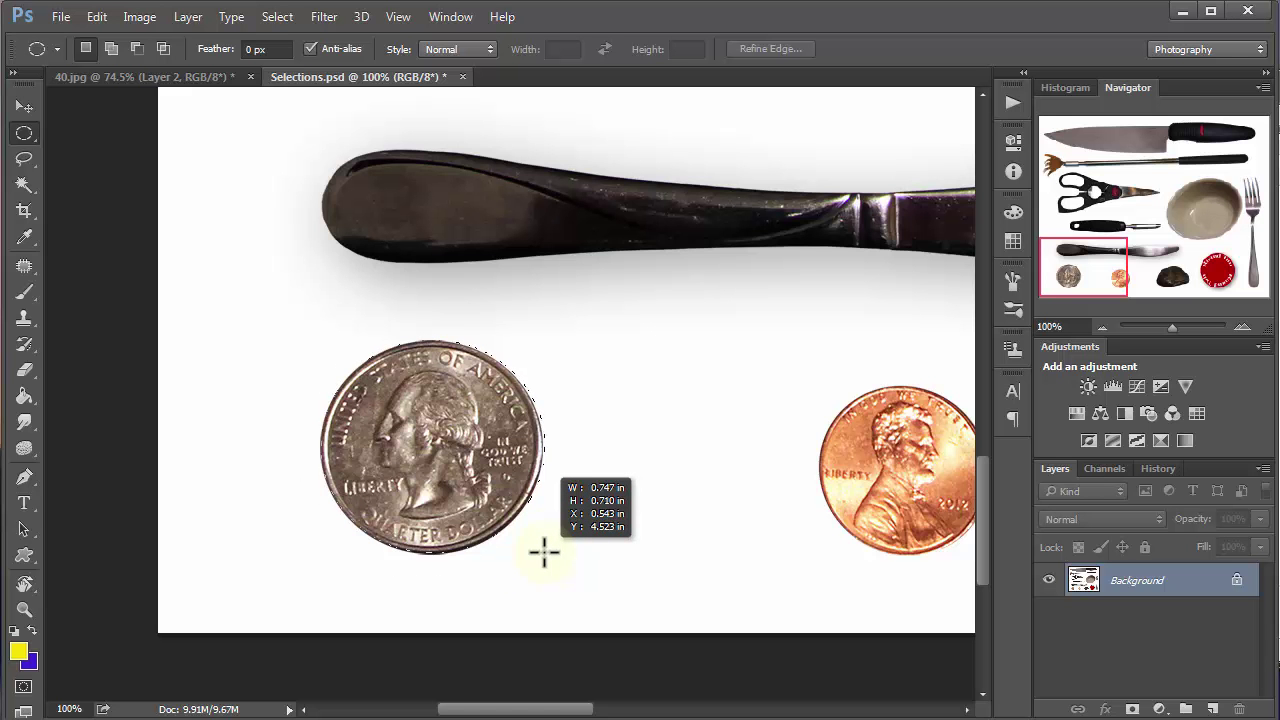
left_click_drag(544, 551, 543, 551)
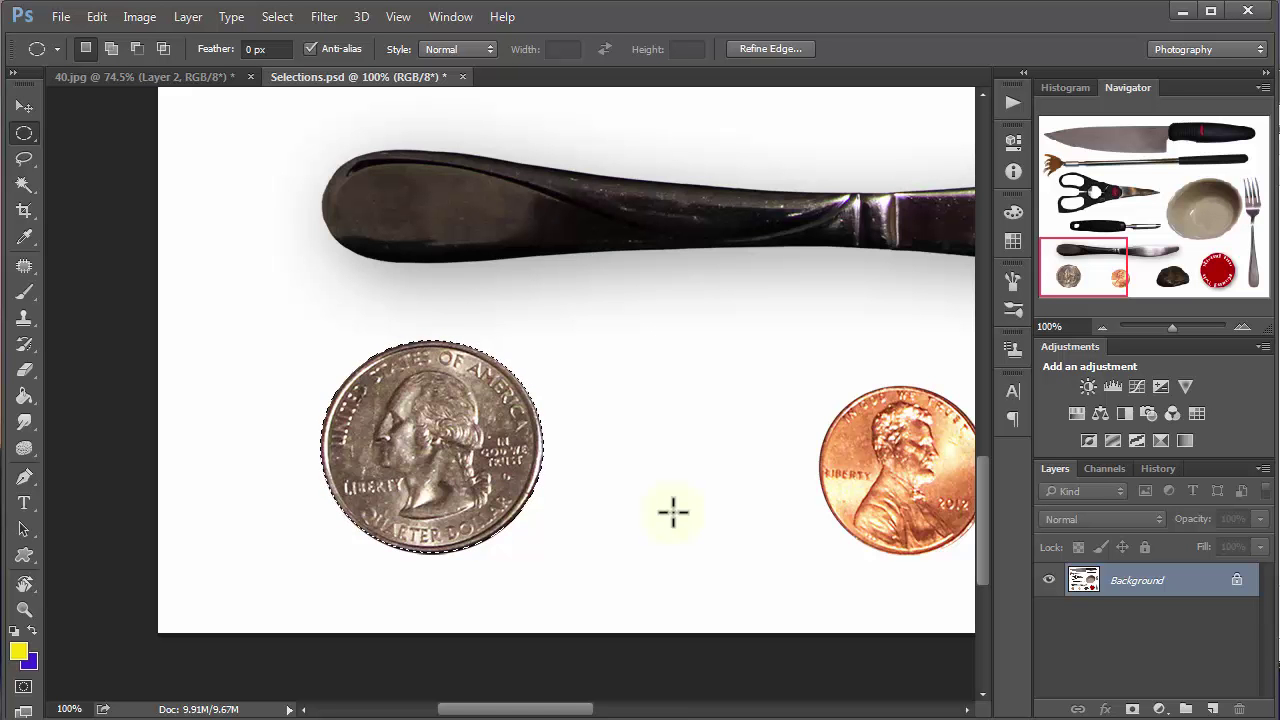
Copy the selected quarter to Layer 1 with Ctrl+J, checking it by toggling Background visibility.
key("ctrl+j")
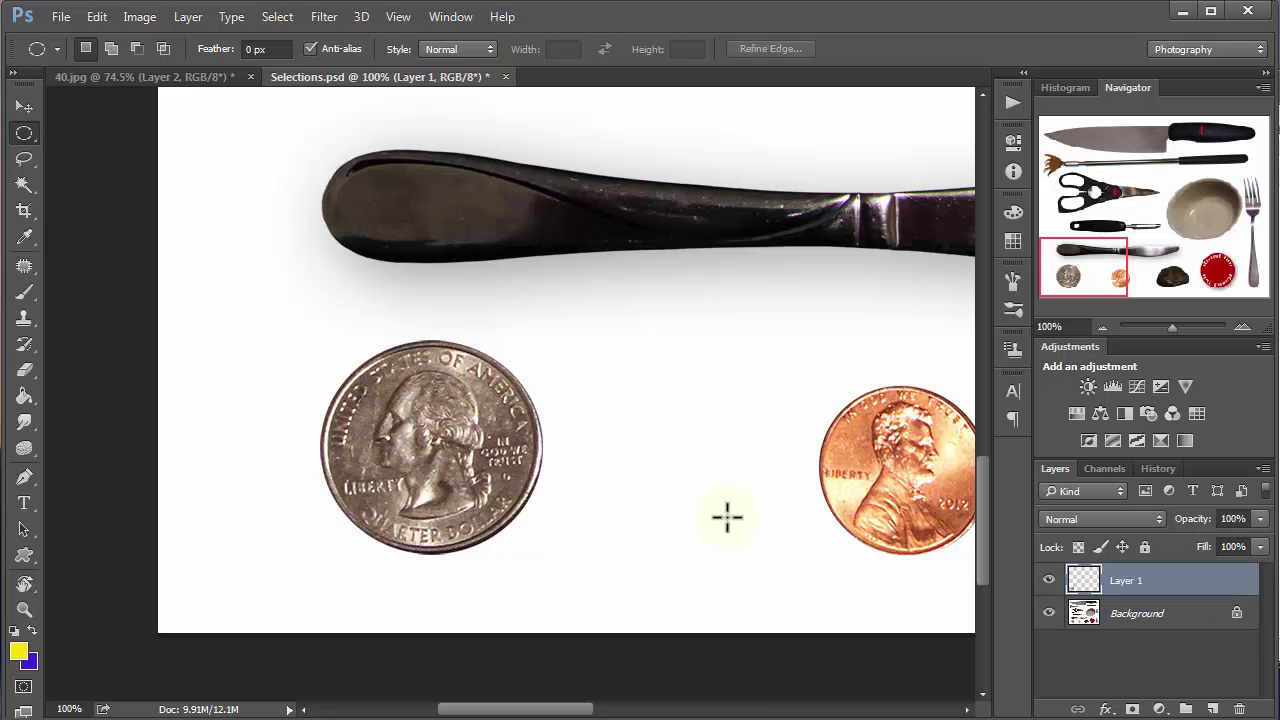
left_click(1047, 614)
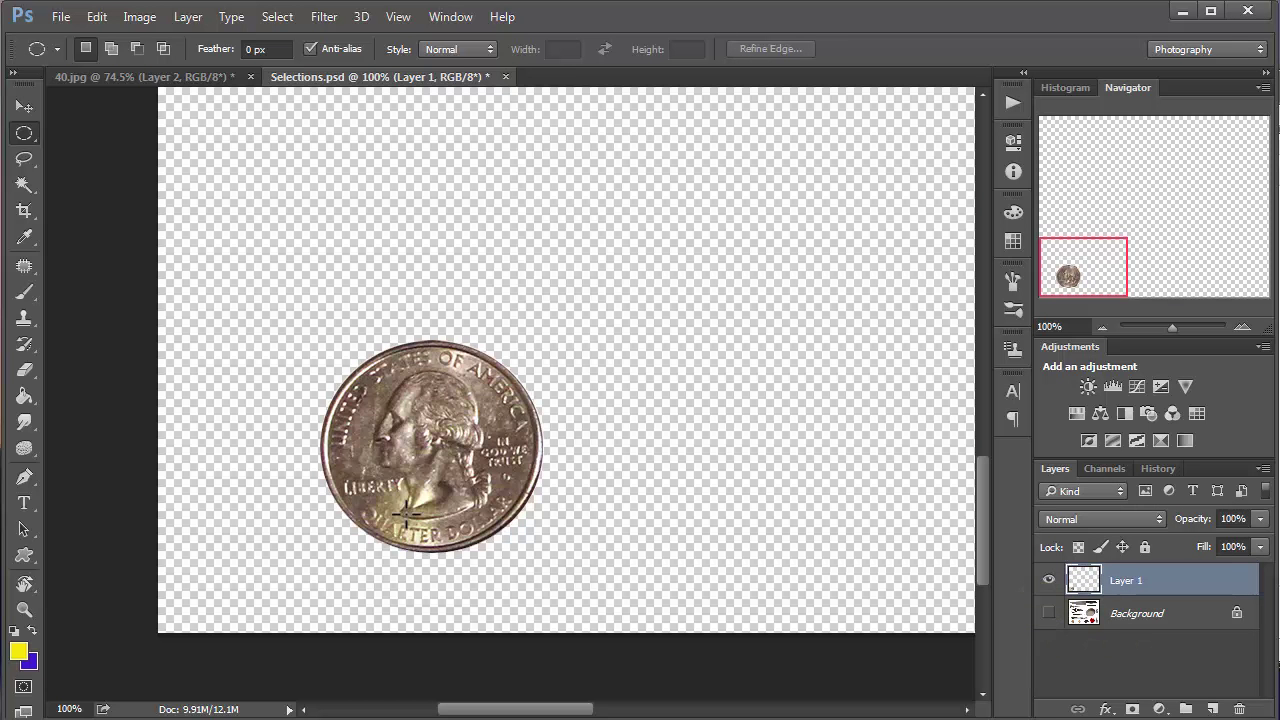
left_click(1048, 613)
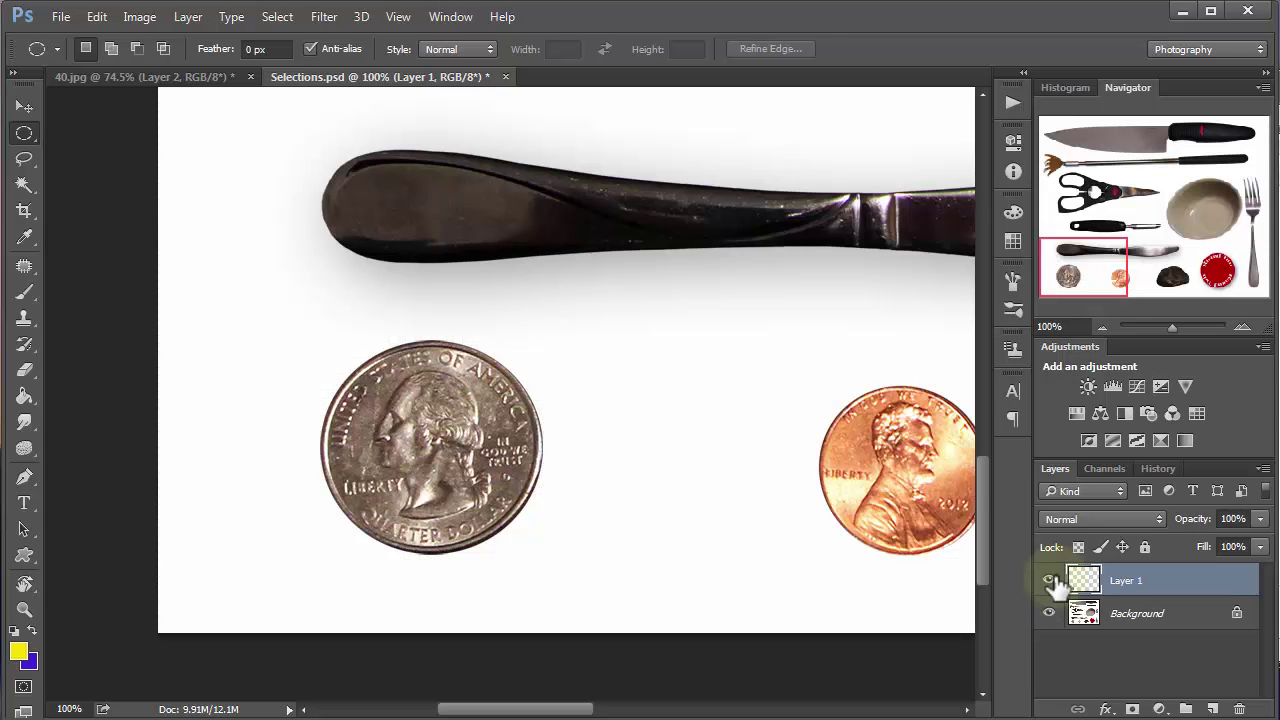
Move the Layer 1 quarter copy up and right toward the penny, then reselect Background.
left_click(24, 106)
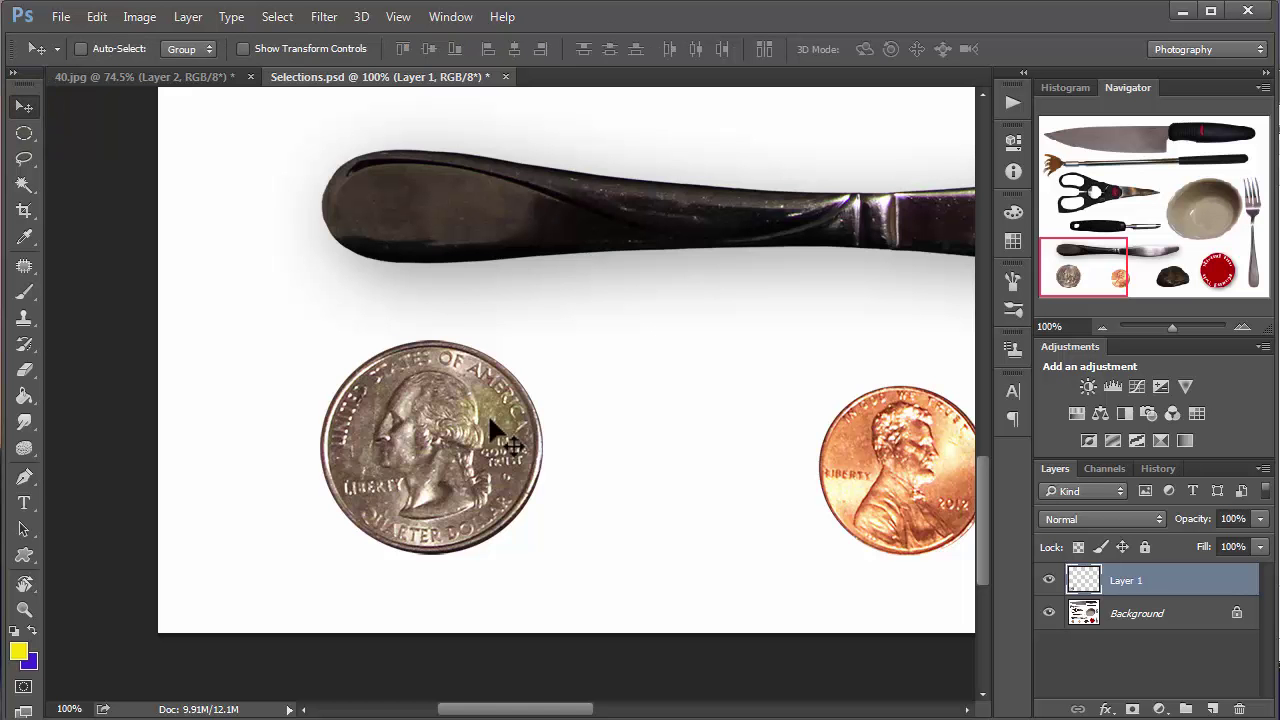
left_click_drag(452, 440, 722, 378)
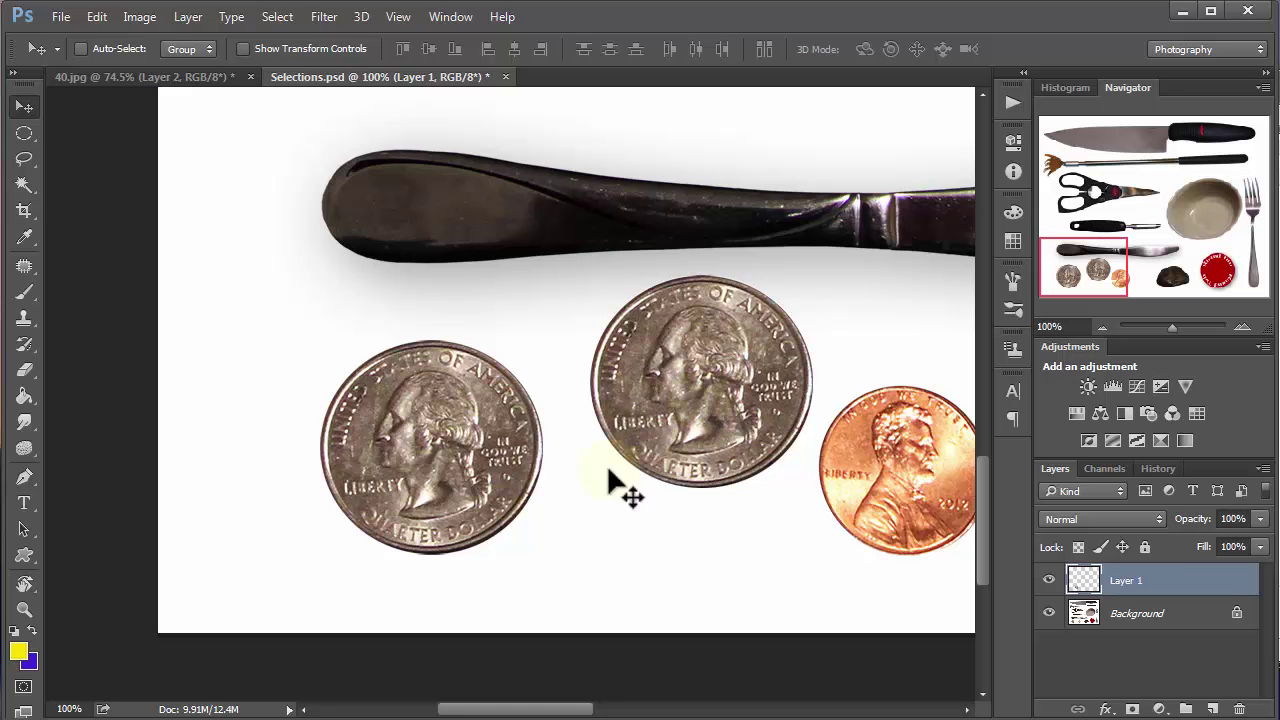
left_click(1084, 615)
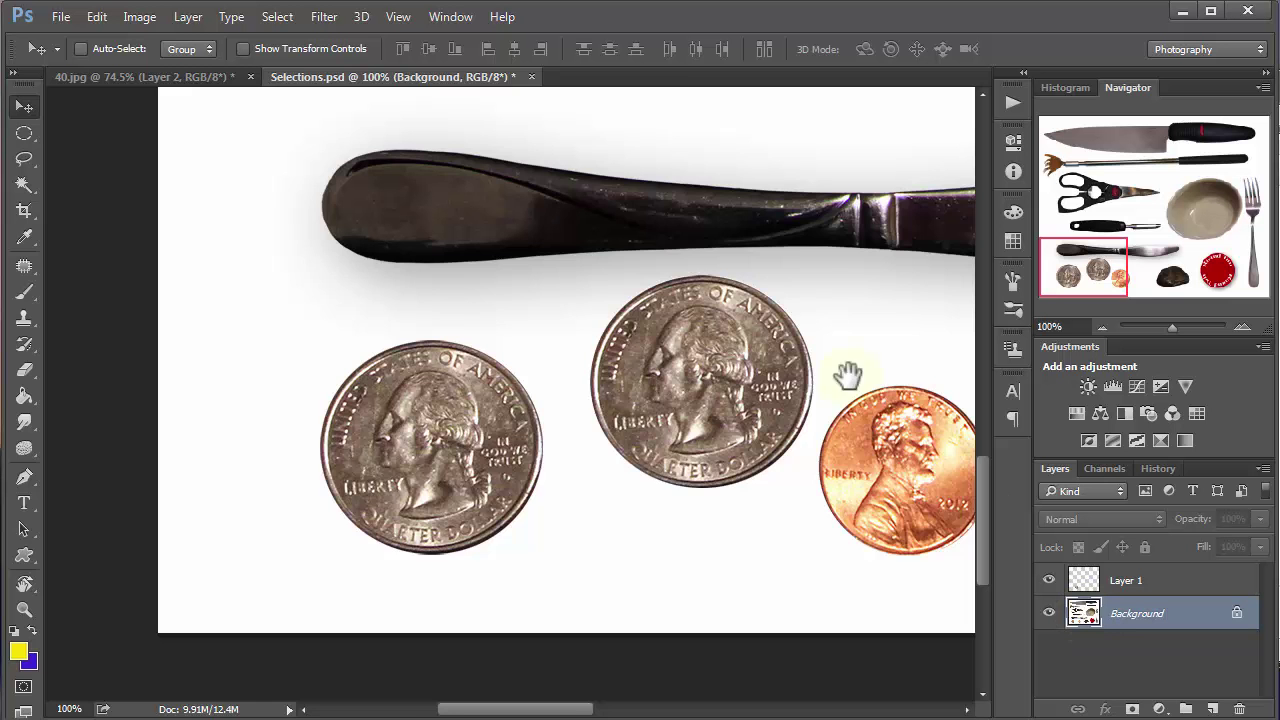
Pan and zoom out to 50% until the bowl, fork and Round Tuit badge are visible.
left_click_drag(848, 378, 563, 512)
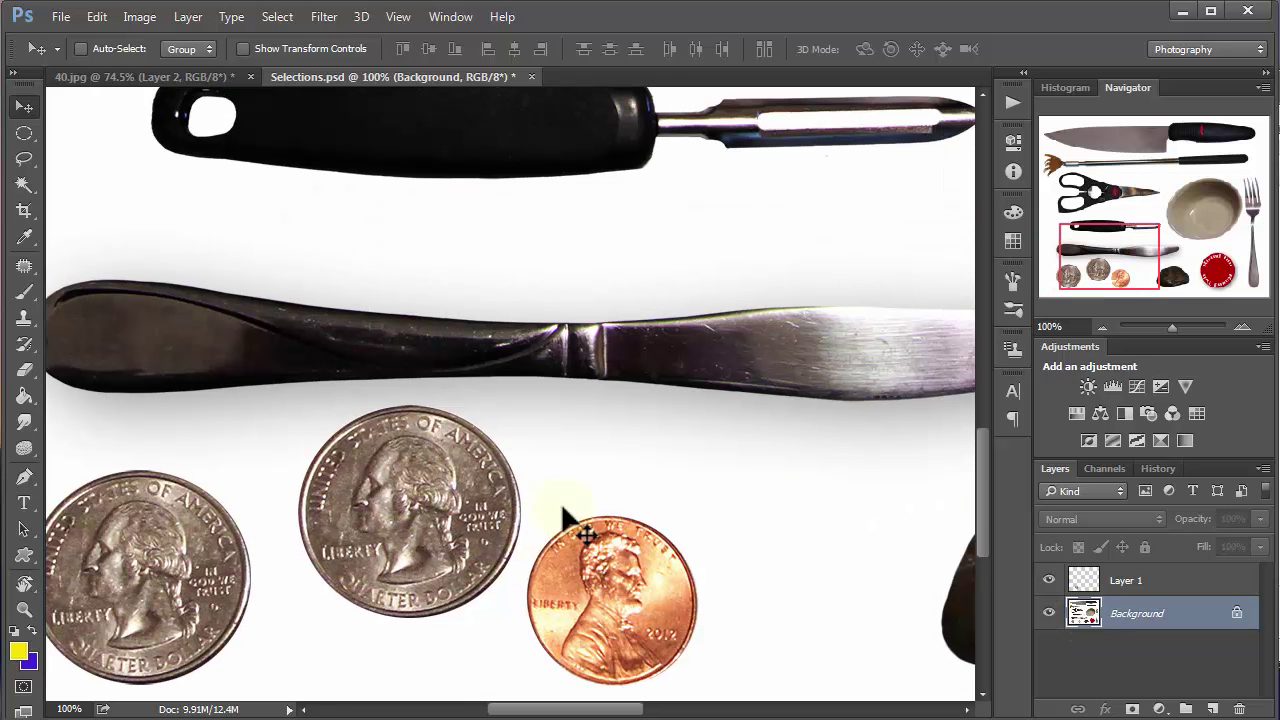
scroll(563, 512, "down", 1)
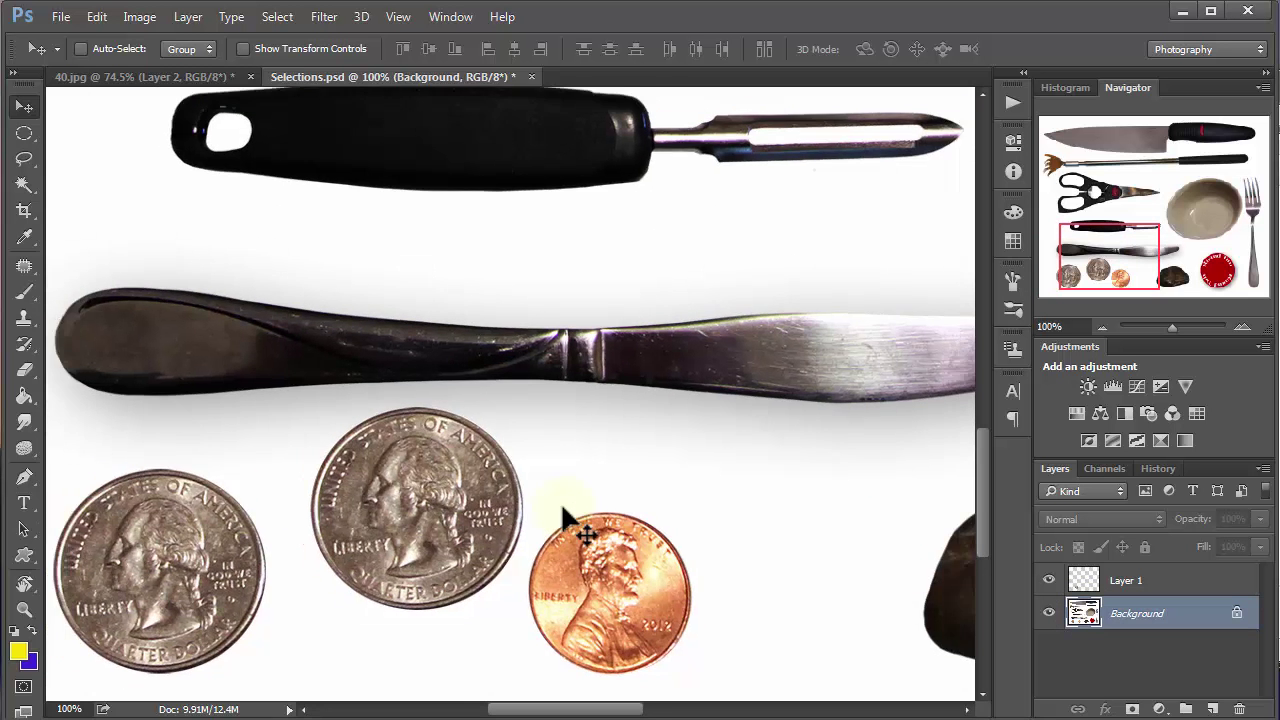
scroll(563, 512, "down", 1)
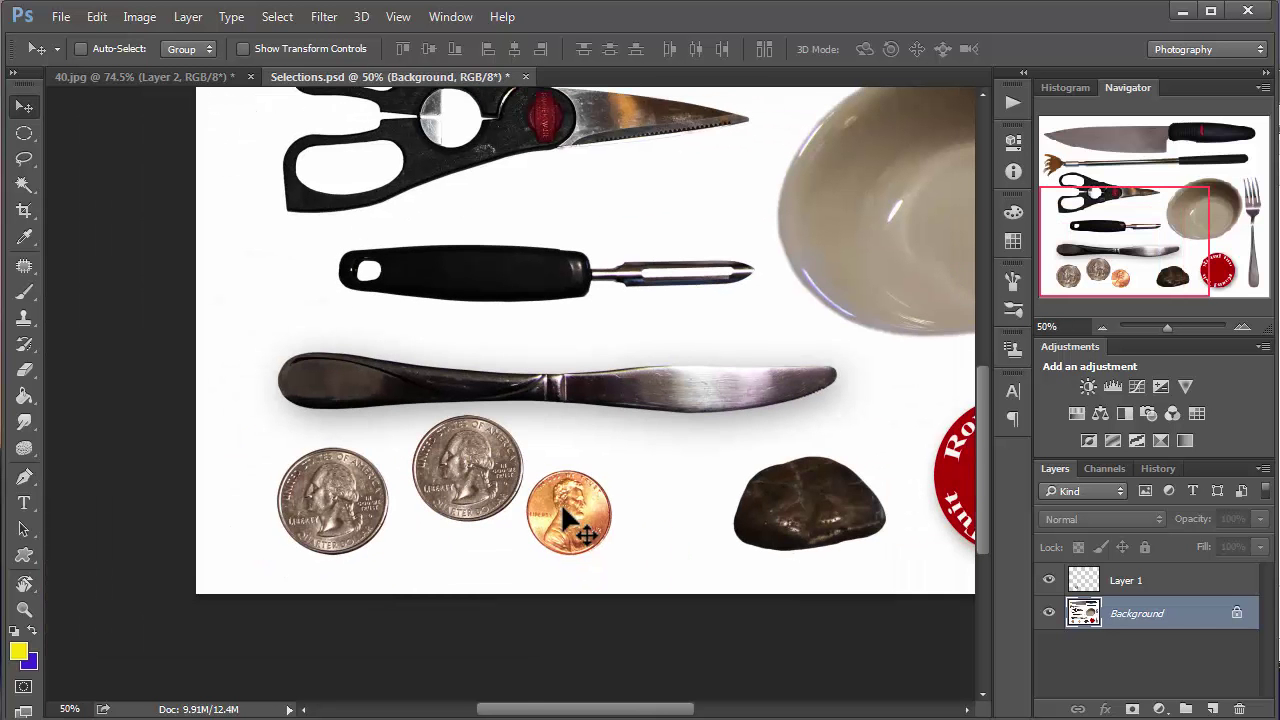
left_click_drag(863, 376, 566, 449)
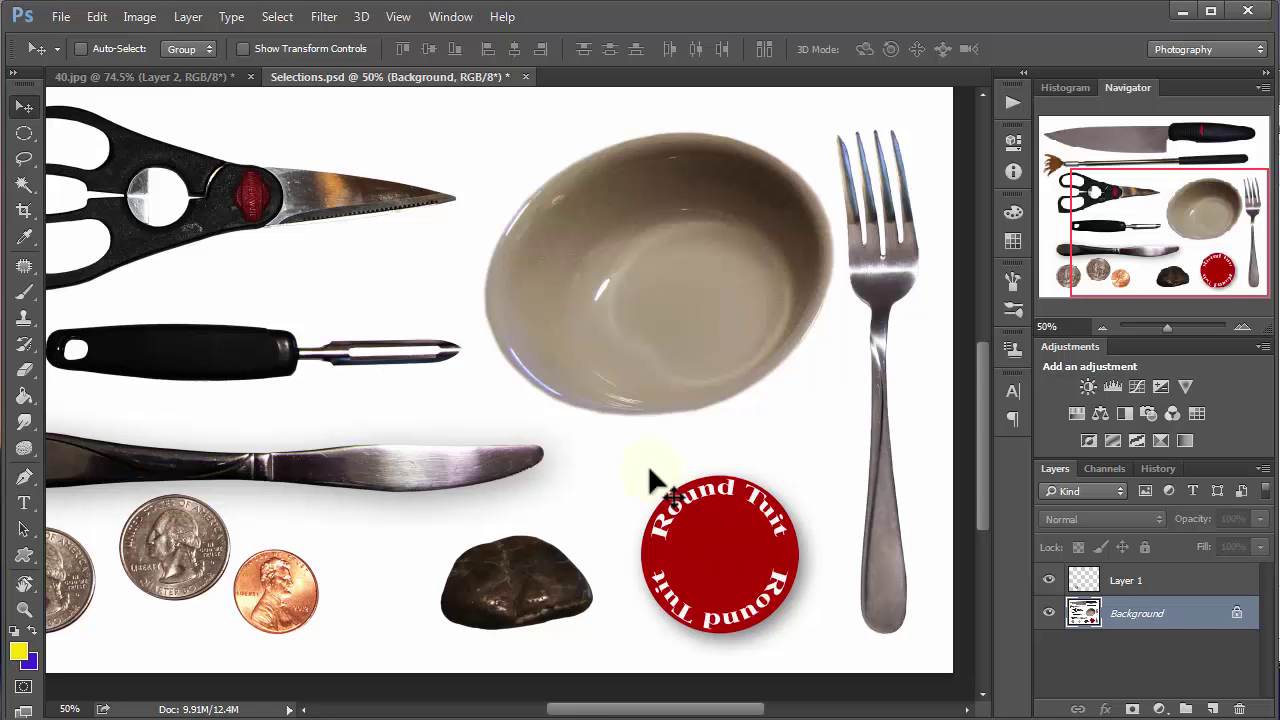
left_click(25, 134)
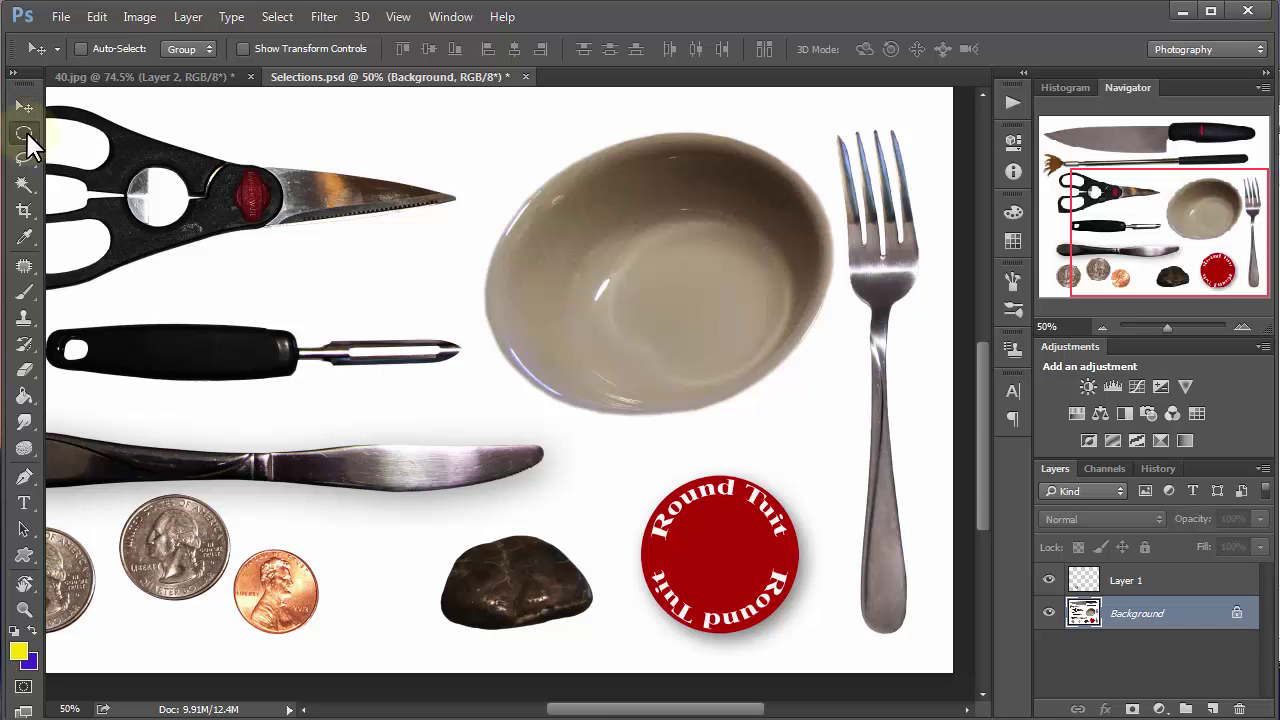
Draw an elliptical selection around the red Round Tuit badge and copy it to Layer 2 with Ctrl+J.
right_click(26, 136)
left_click(115, 150)
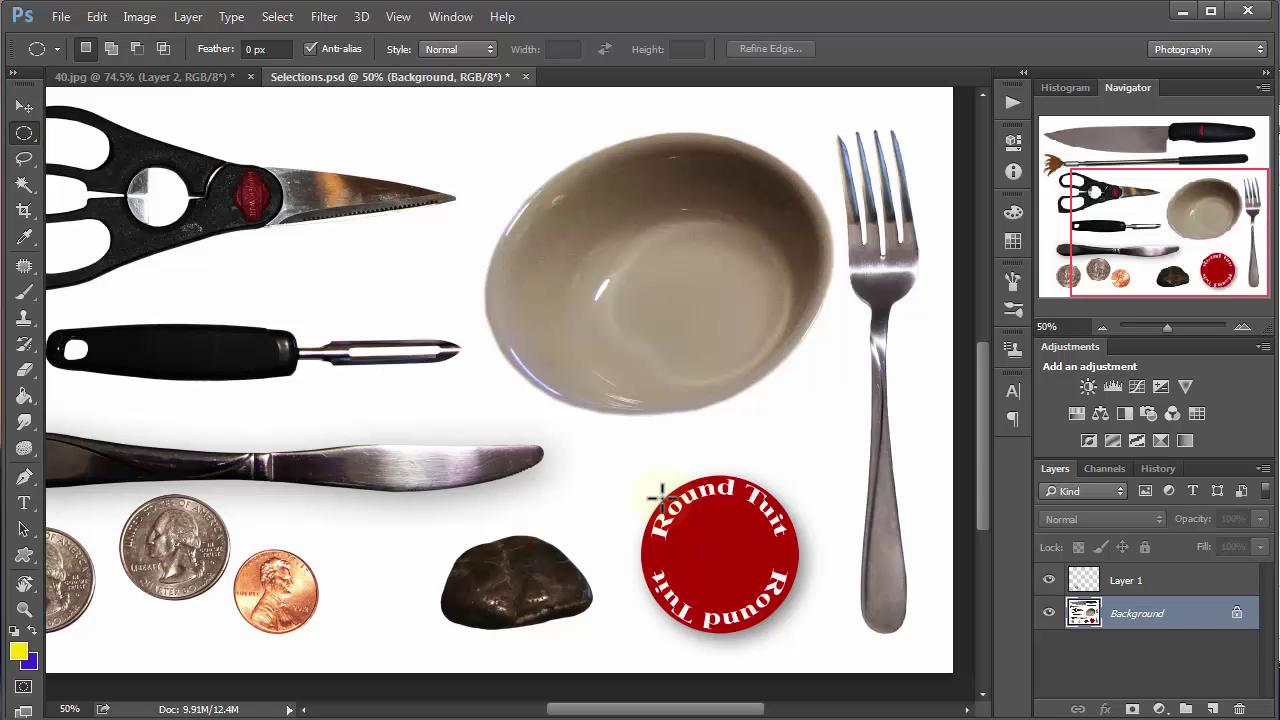
left_click_drag(660, 493, 797, 631)
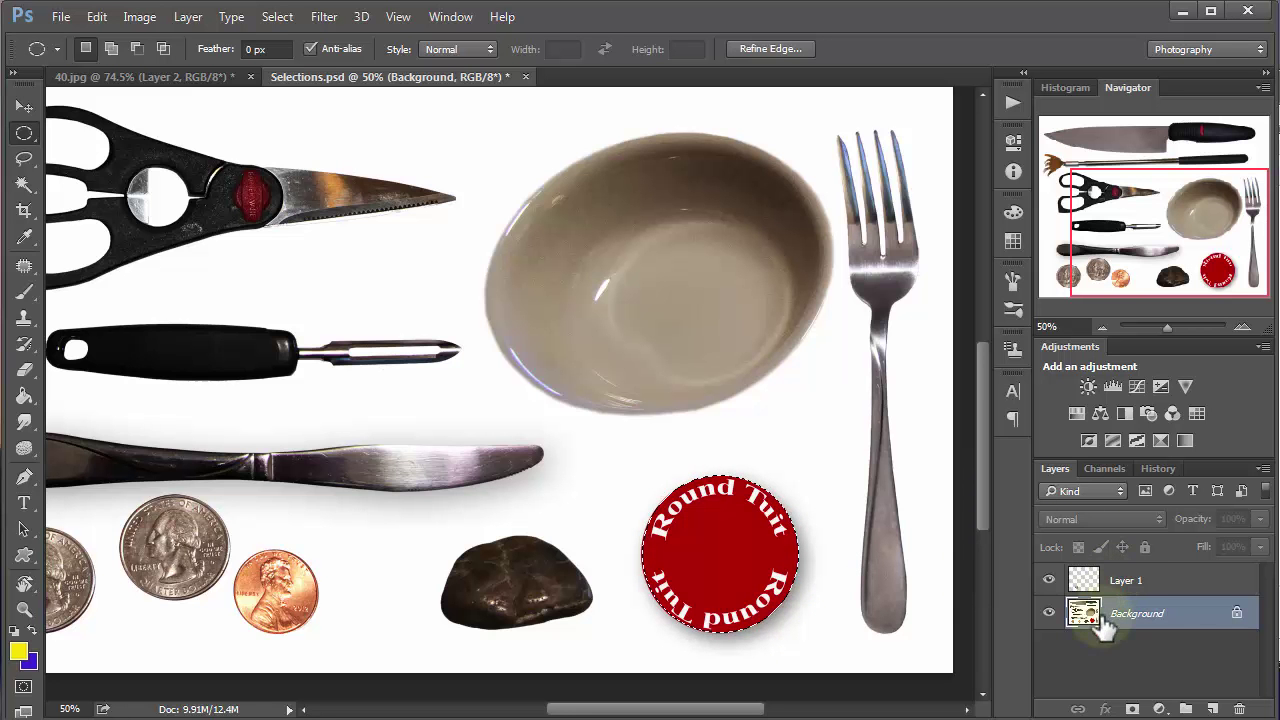
key("ctrl+j")
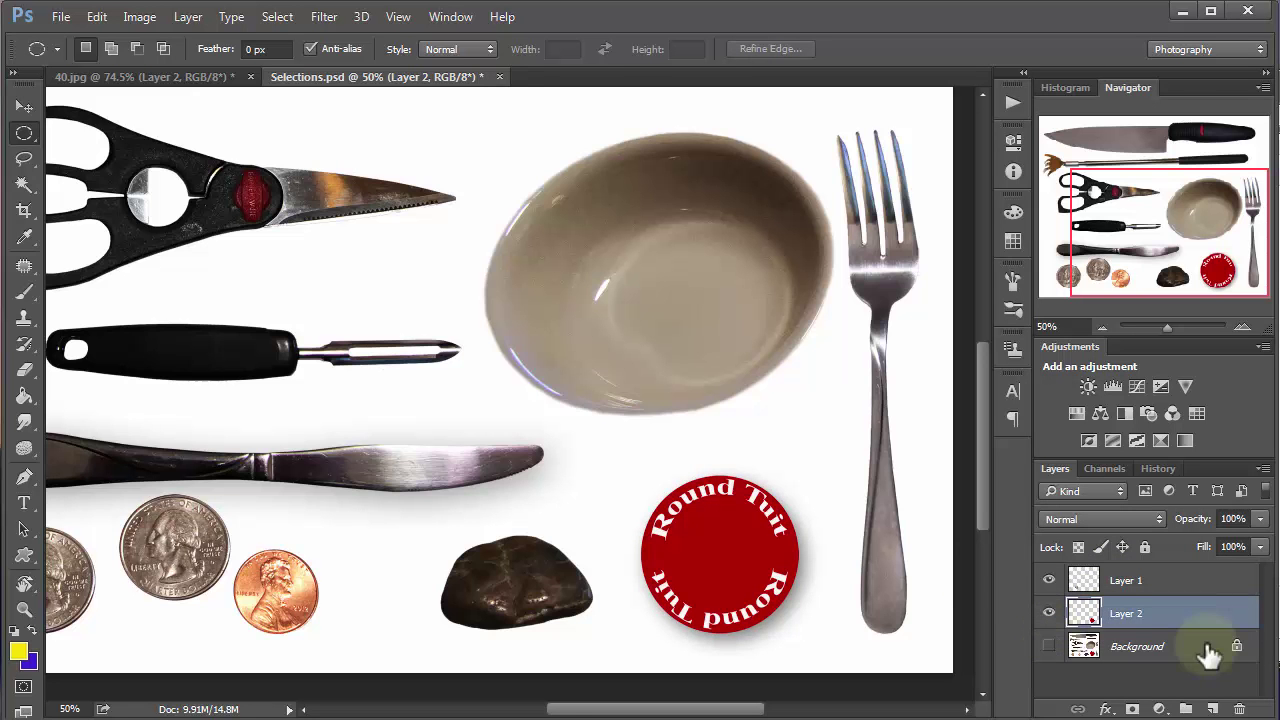
Hide the Background layer and move the Layer 2 badge slightly upward.
left_click(1049, 647)
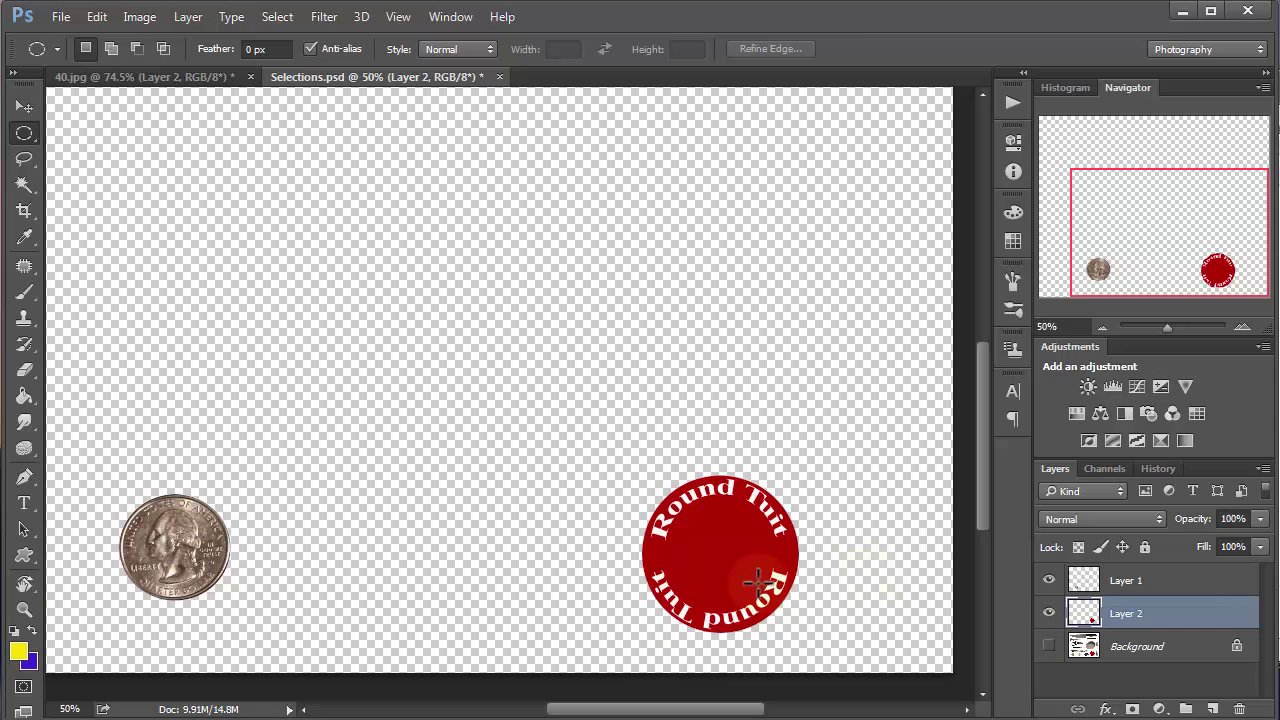
key("v")
left_click_drag(706, 518, 764, 350)
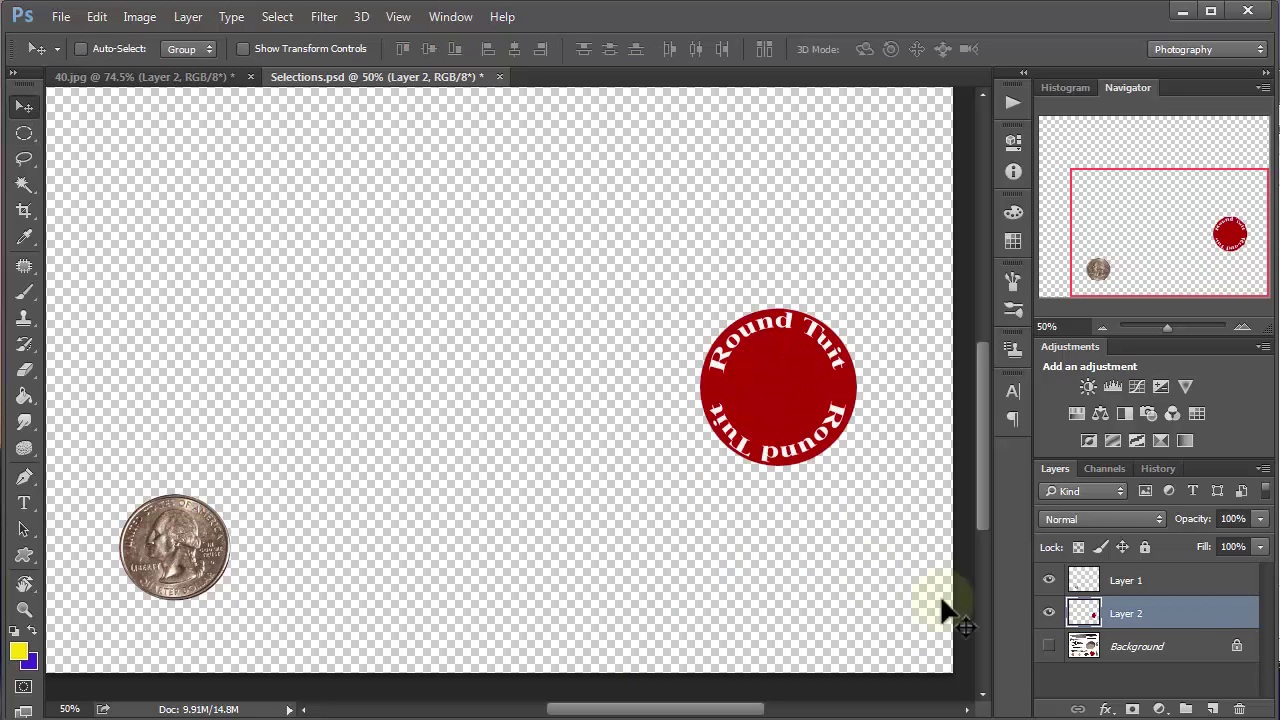
Show and activate the Background layer, then hide Layer 1 and Layer 2.
left_click(1049, 647)
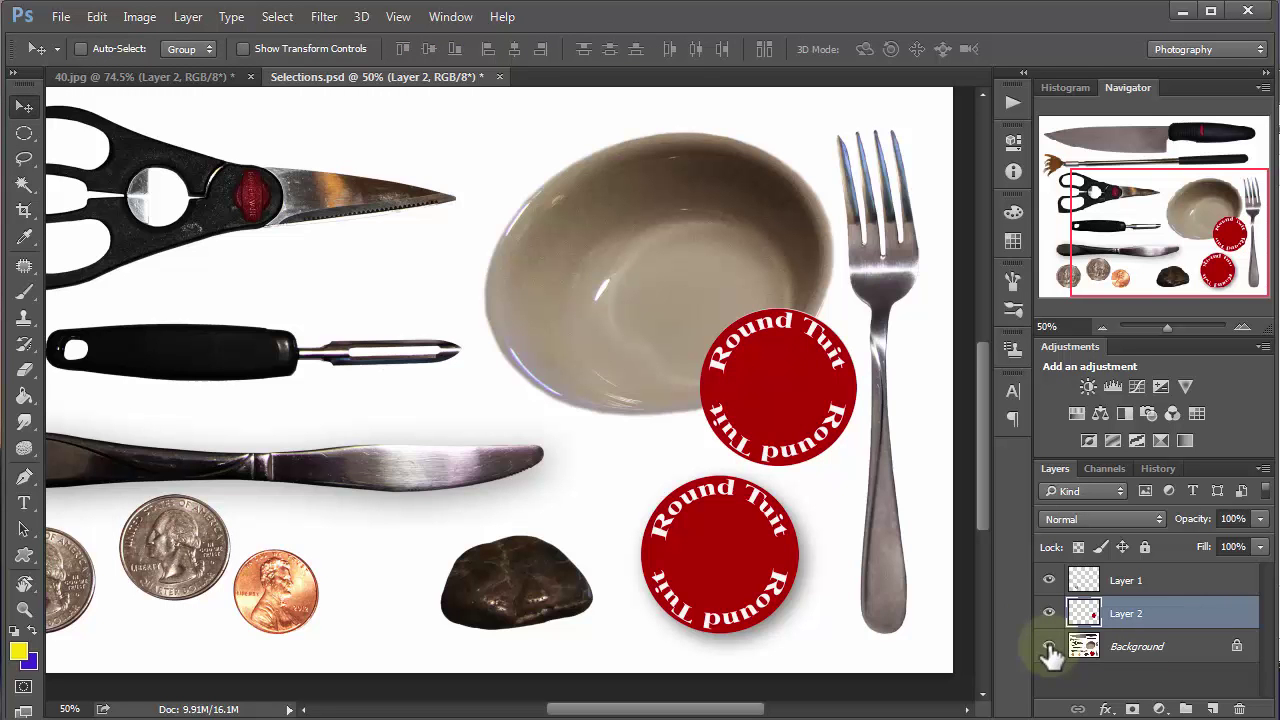
left_click(1132, 652)
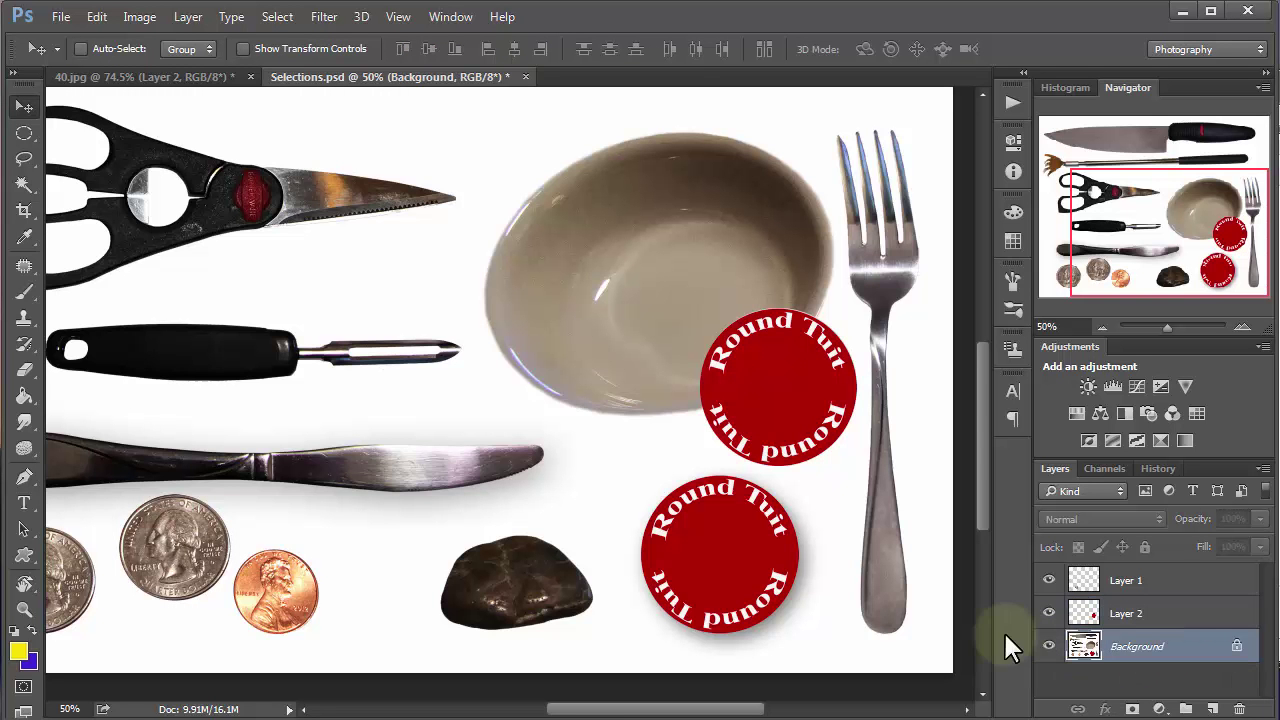
left_click_drag(1049, 580, 1049, 613)
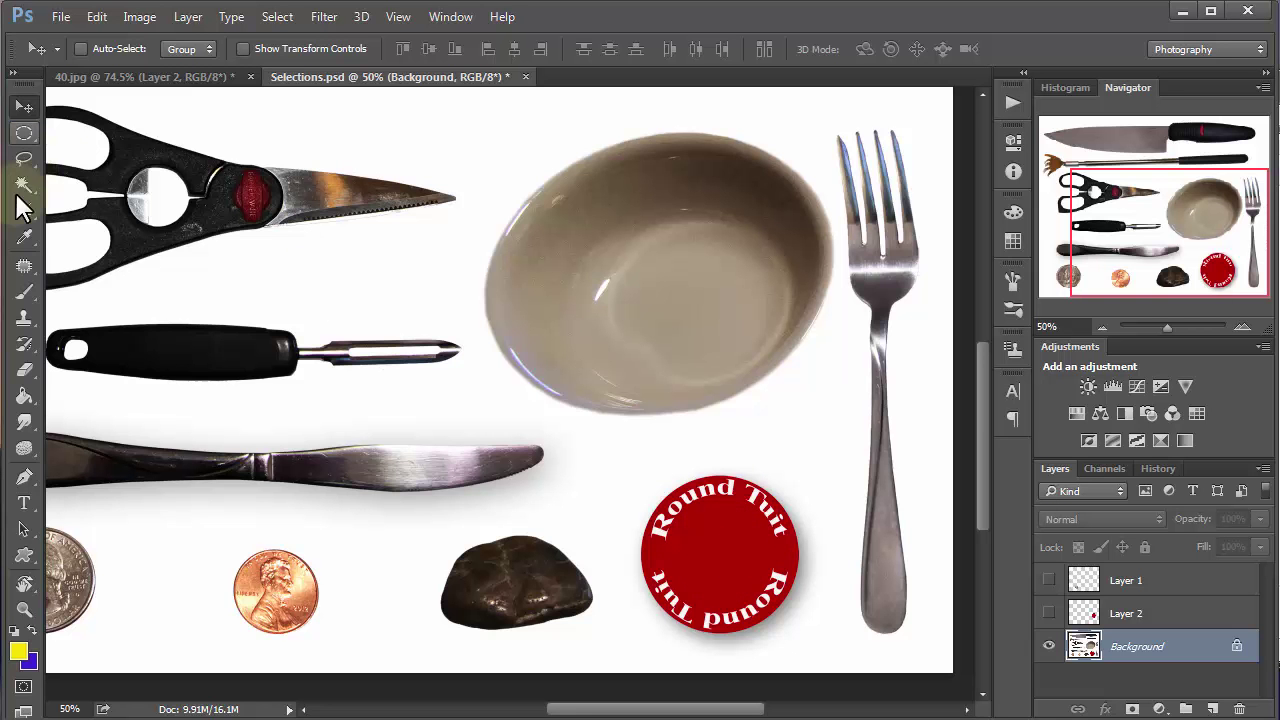
Try selecting the red badge with Magic Wand, then switch to Quick Selection and deselect.
left_click_drag(23, 186, 113, 213)
left_click(720, 542)
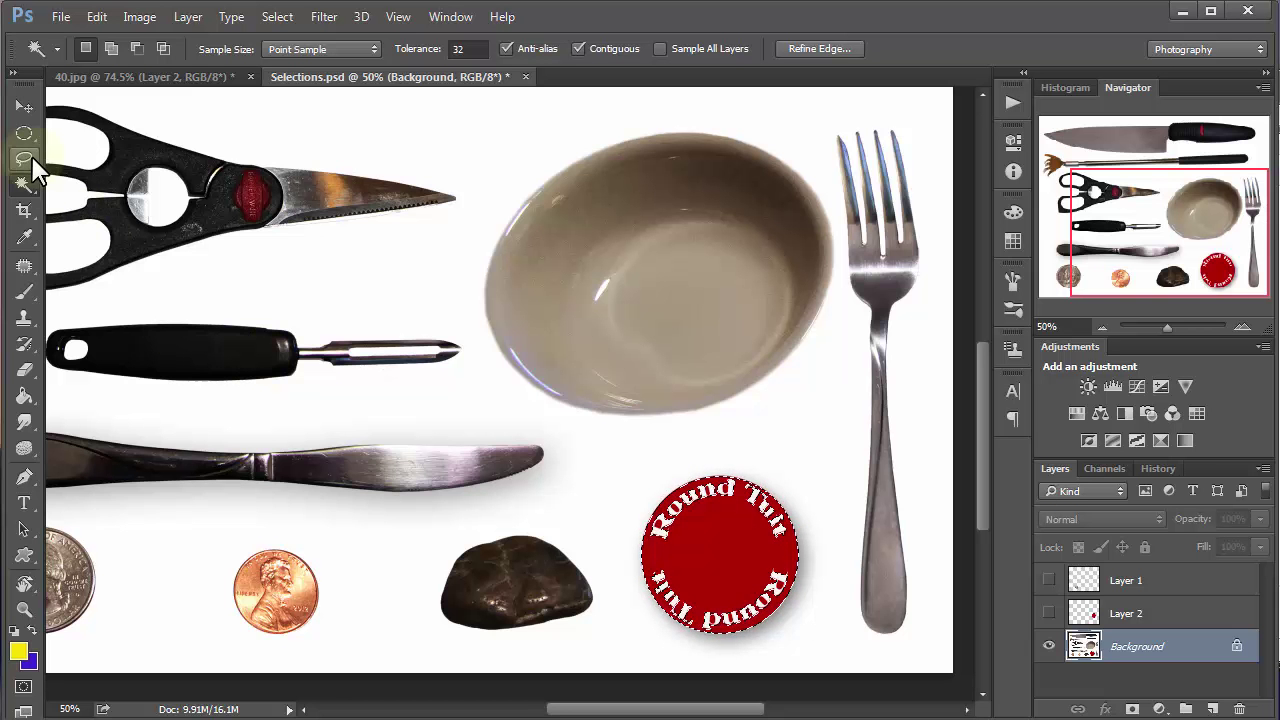
left_click(28, 182)
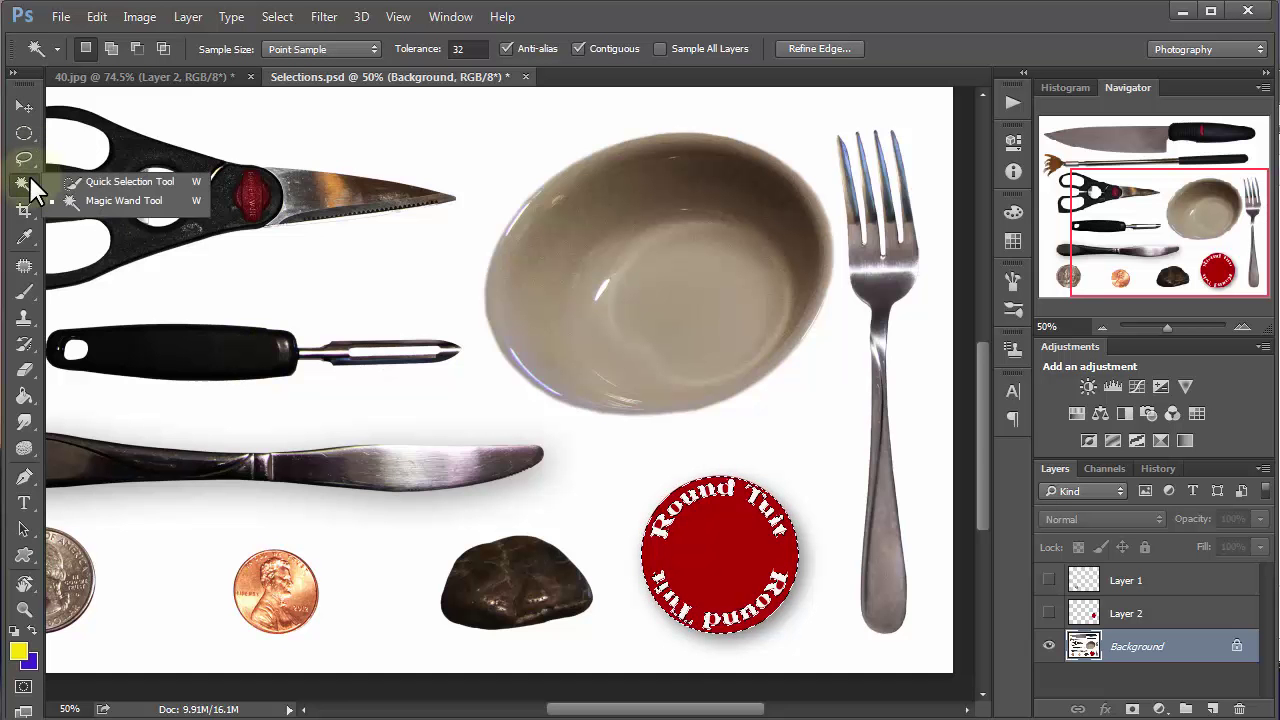
left_click(126, 183)
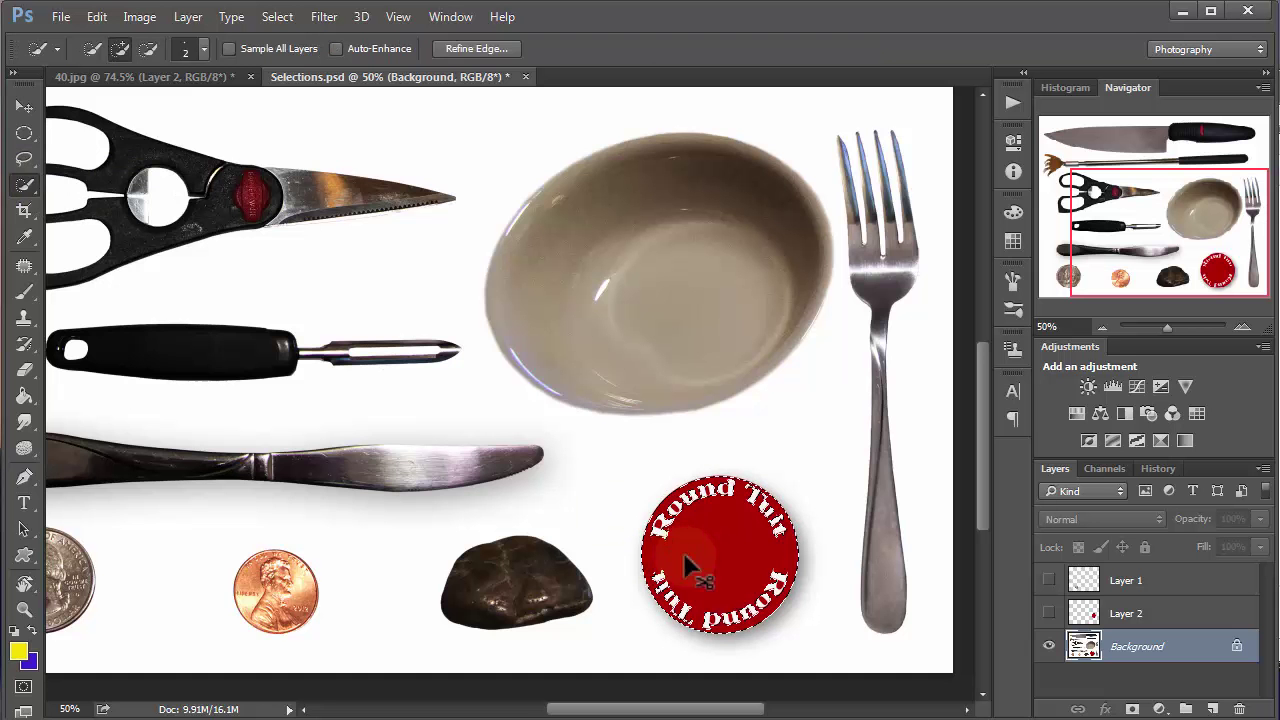
key("ctrl+d")
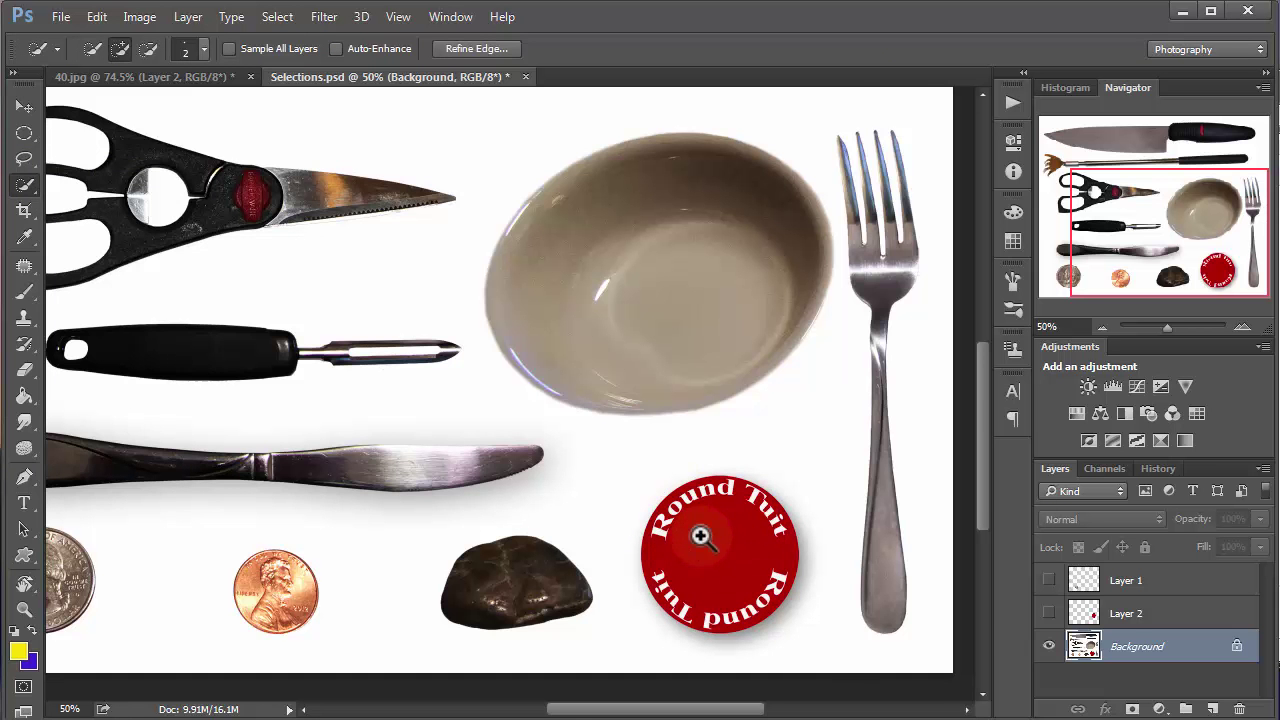
Zoom in and brush over the Round Tuit badge at size 60, copying it to Layer 3.
left_click(700, 536, "ctrl")
left_click(23, 268)
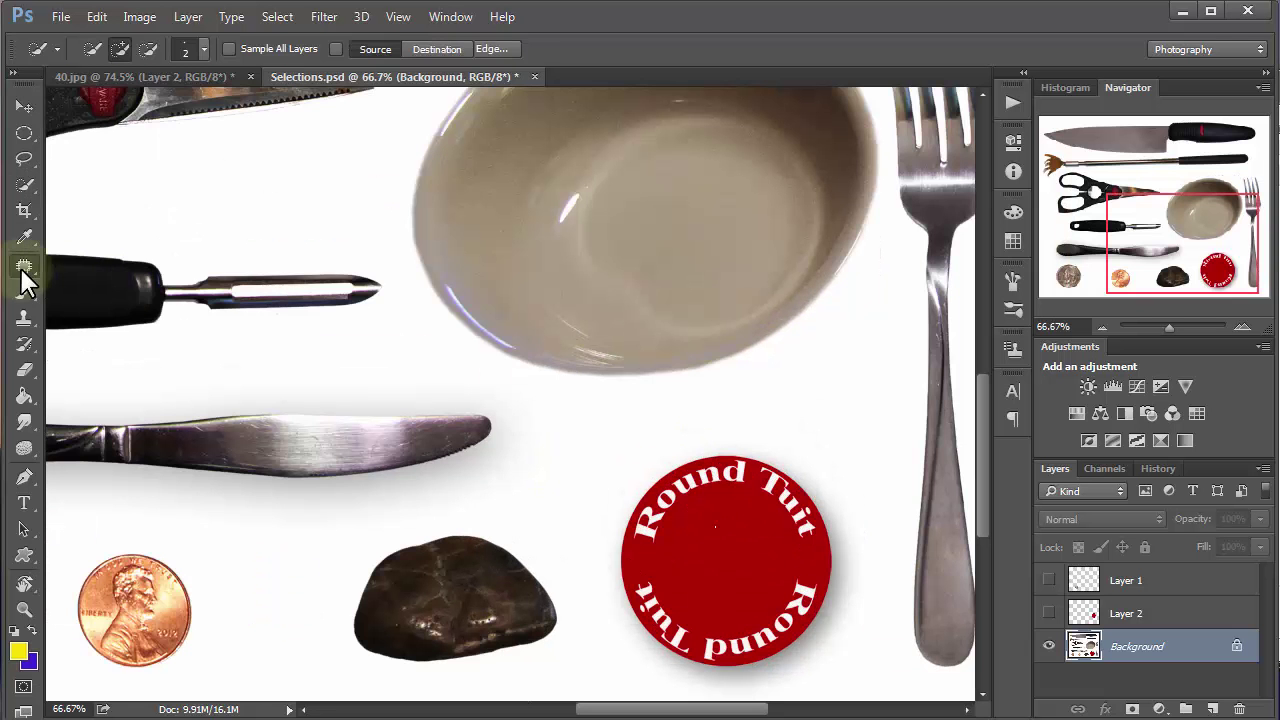
right_click(23, 270)
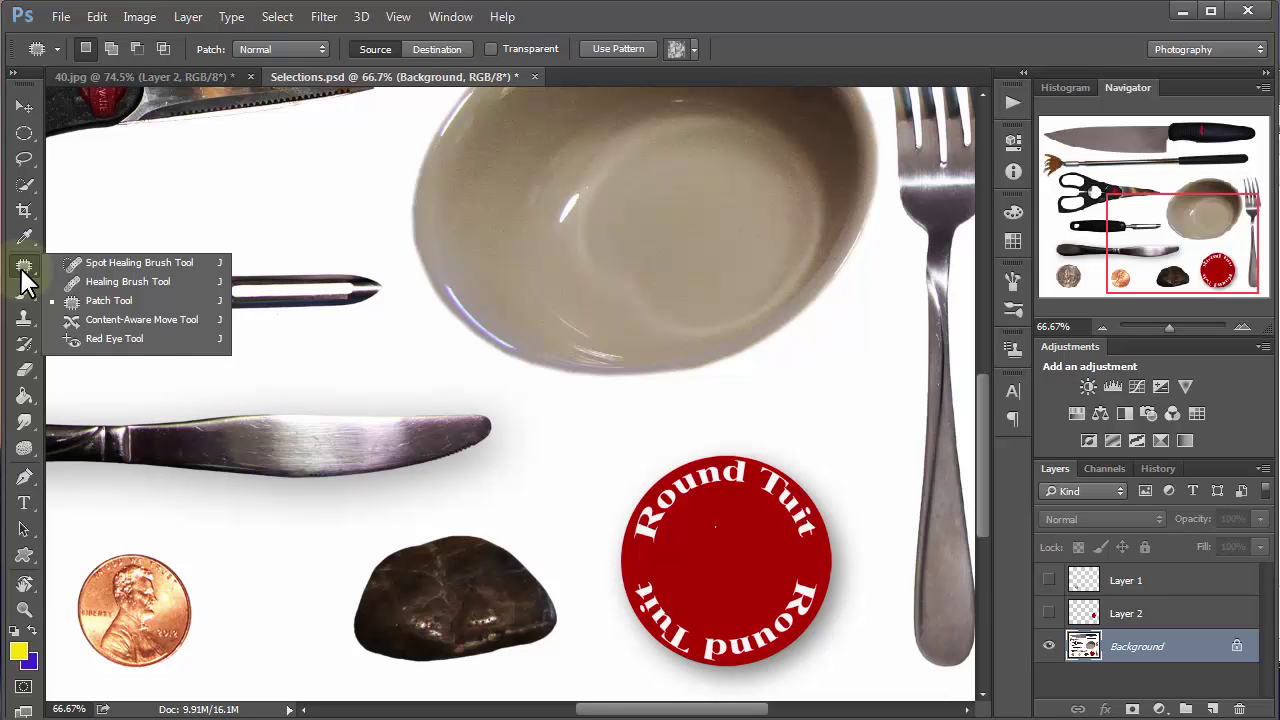
left_click(24, 186)
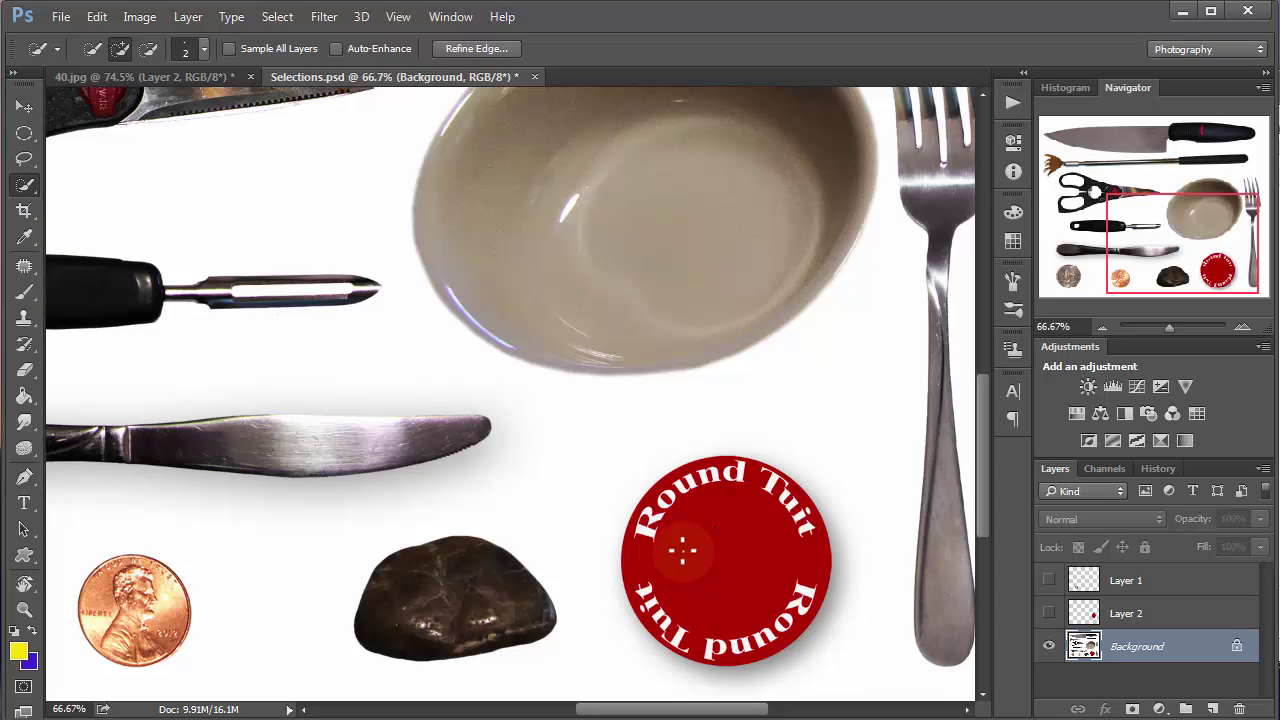
key("bracketright")
key("bracketright")
key("bracketright")
key("bracketright")
key("bracketright")
key("bracketright")
key("bracketright")
key("bracketright")
key("bracketright")
key("bracketright")
key("bracketright")
key("bracketright")
key("bracketright")
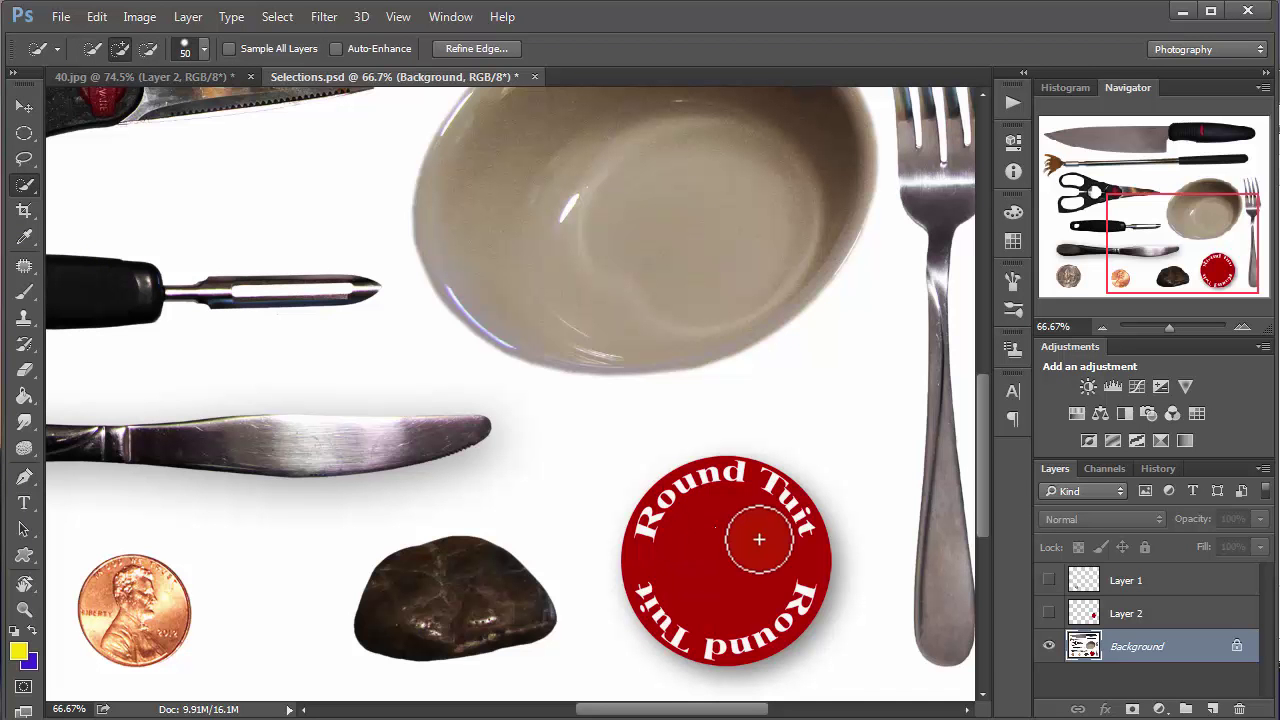
key("ctrl+d")
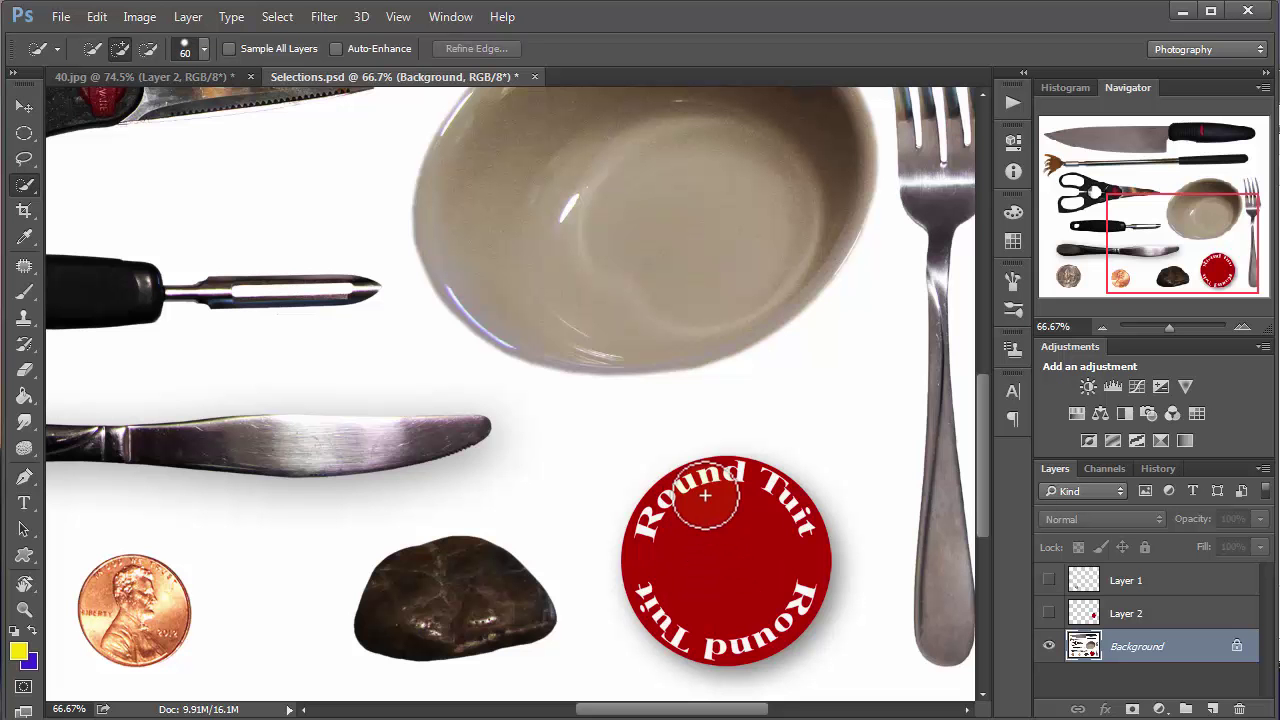
left_click(25, 190)
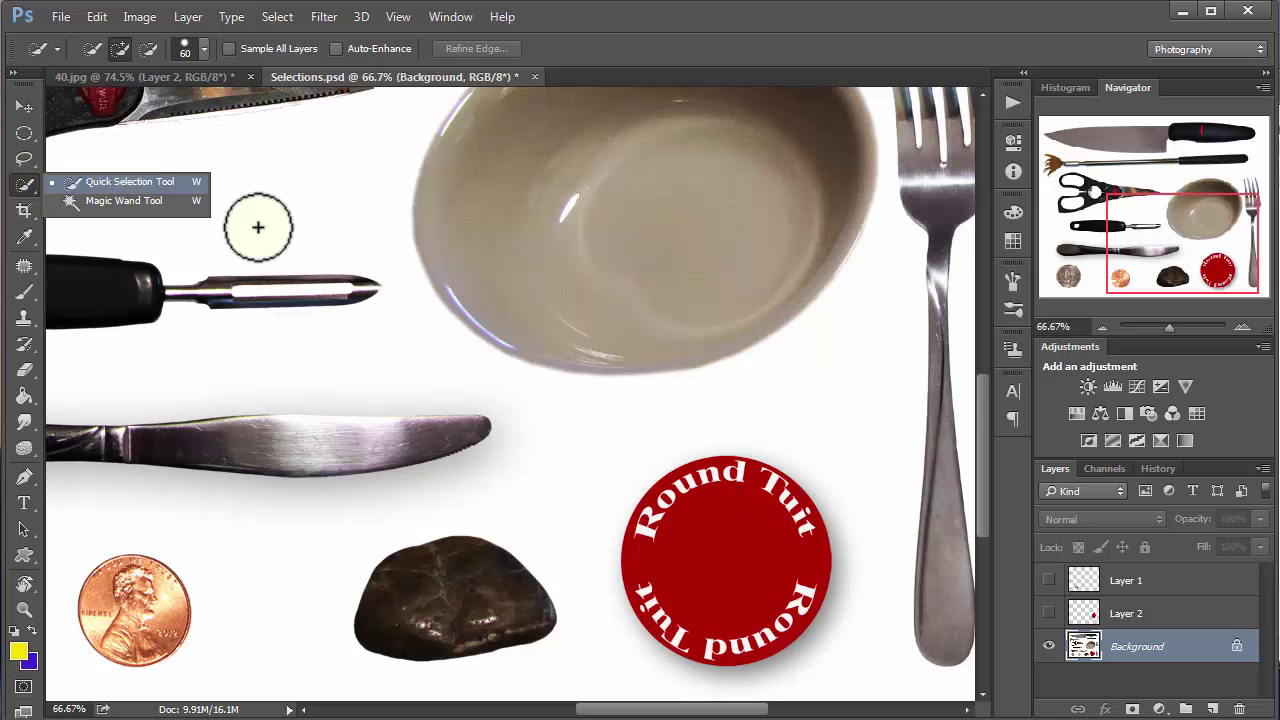
mouse_move(701, 529)
left_mouse_down()
mouse_move(708, 491)
mouse_move(729, 500)
mouse_move(829, 636)
left_mouse_up()
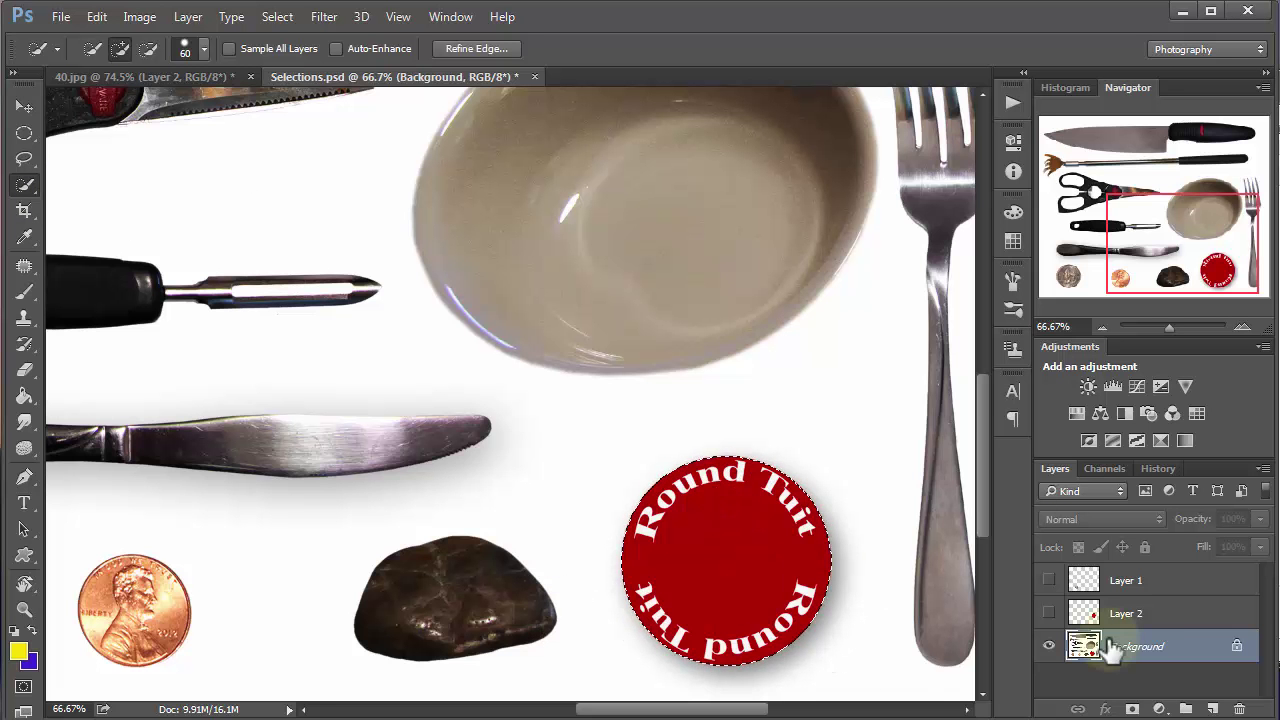
key("ctrl+j")
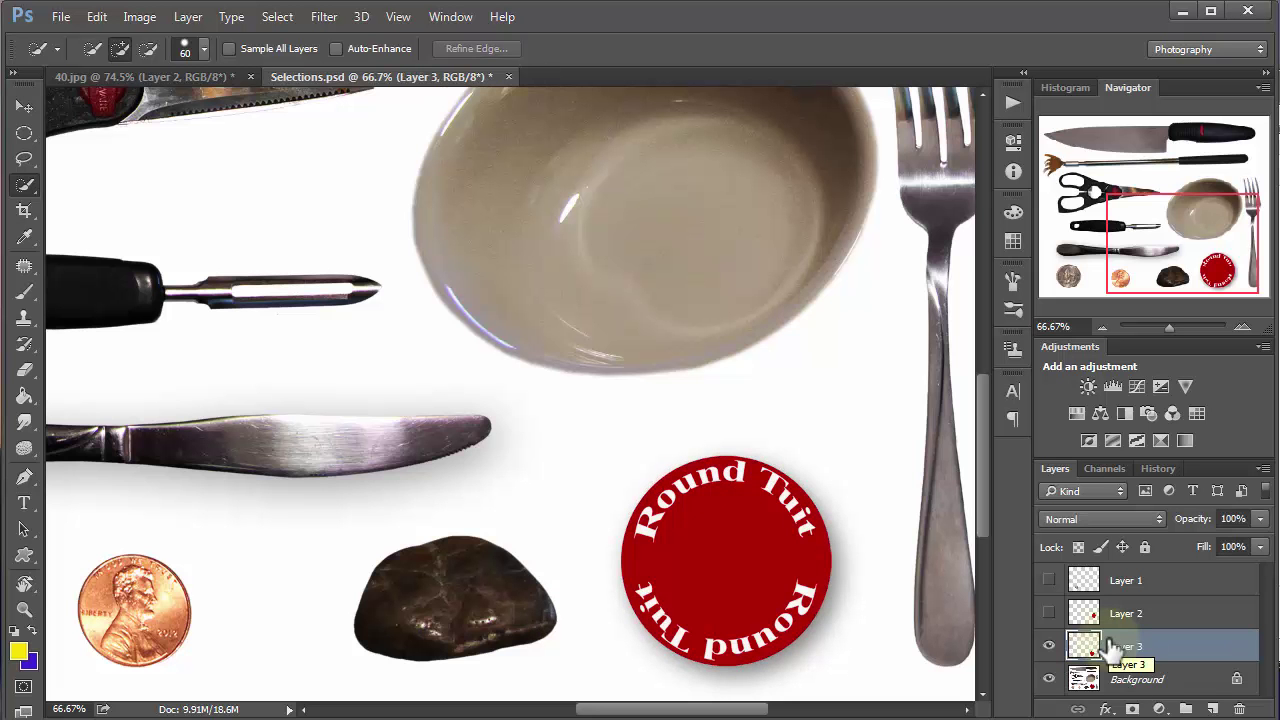
Toggle the Background off and on to inspect Layer 3, then hide Layer 3 and view the stone.
left_click(1048, 680)
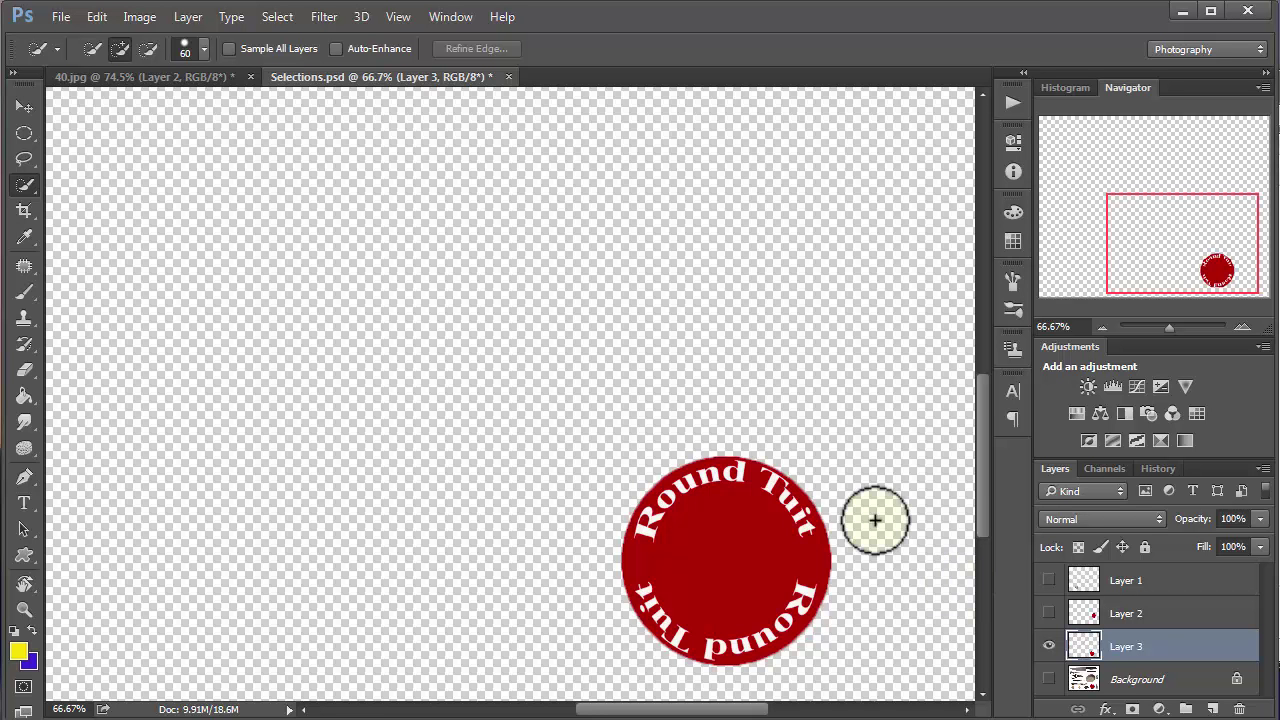
left_click(1048, 679)
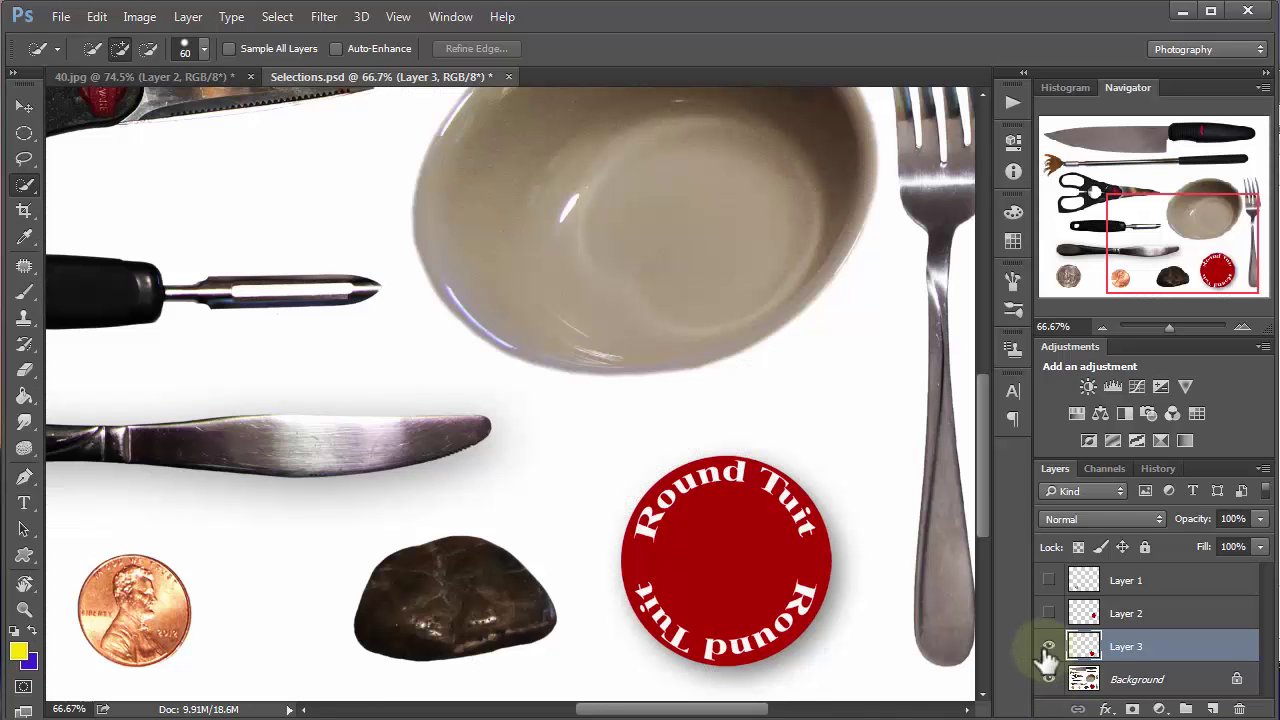
left_click(1047, 647)
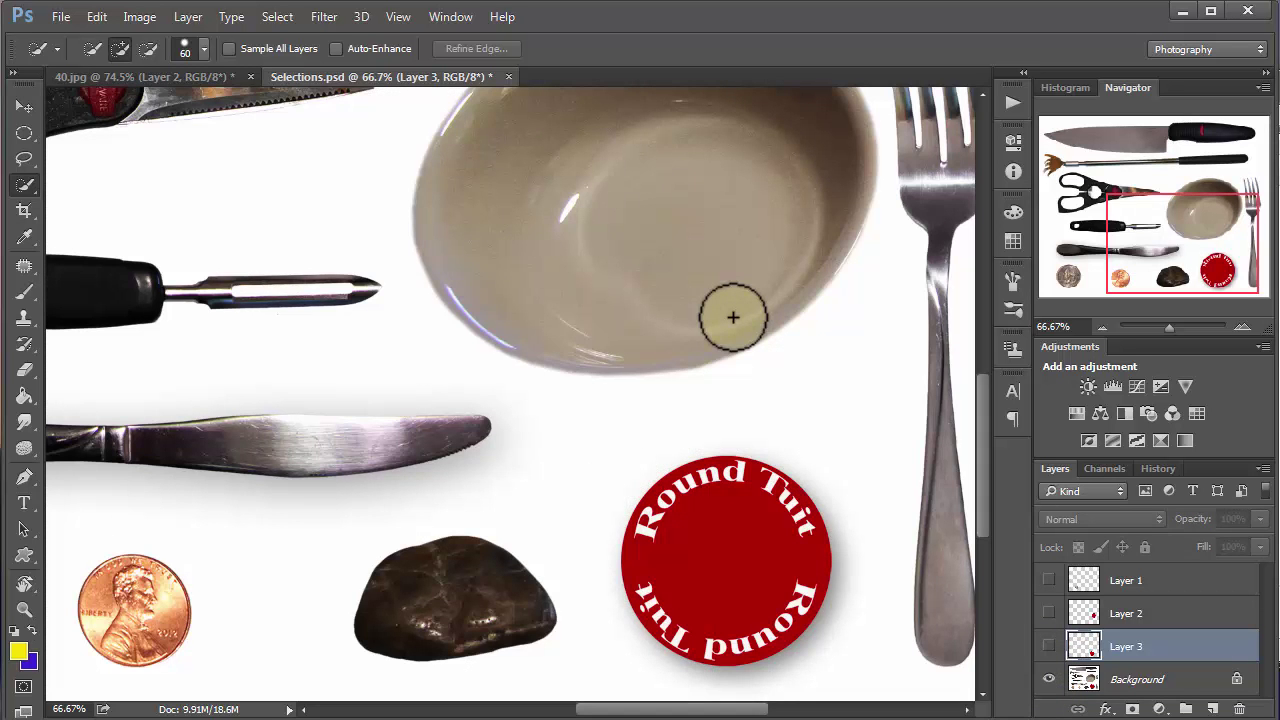
scroll(733, 317, "down", 1)
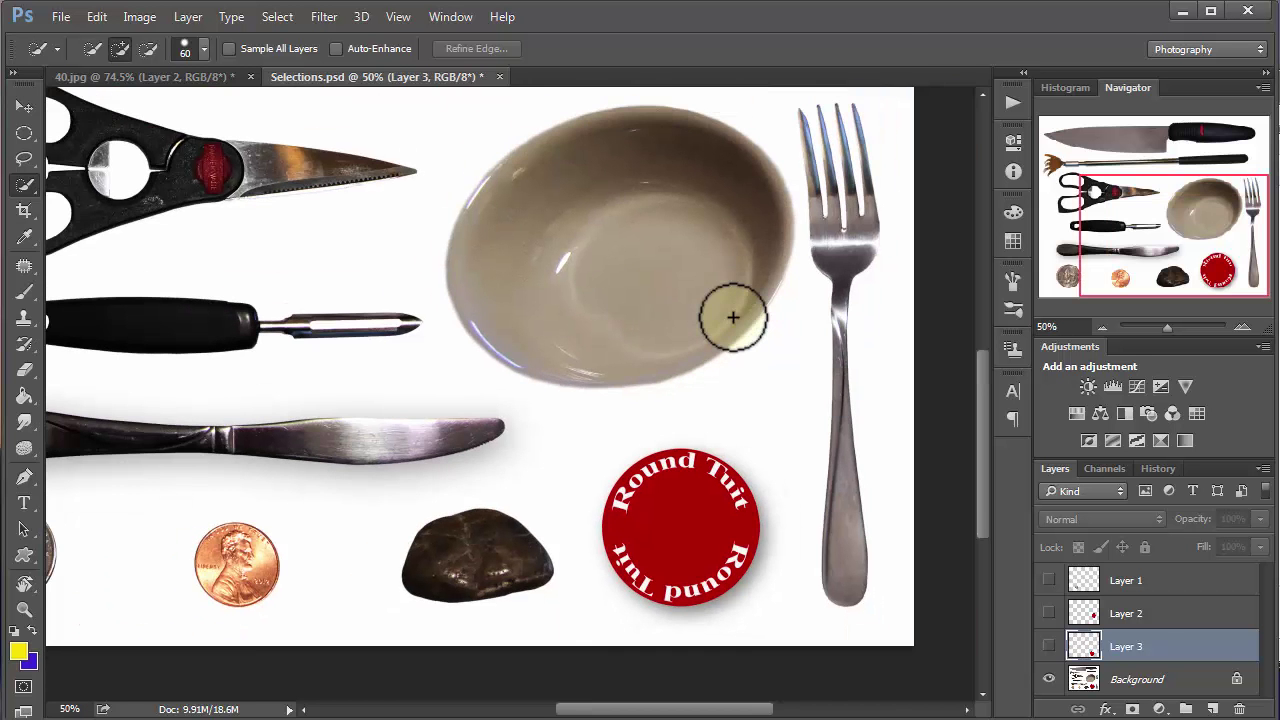
scroll(733, 317, "down", 1)
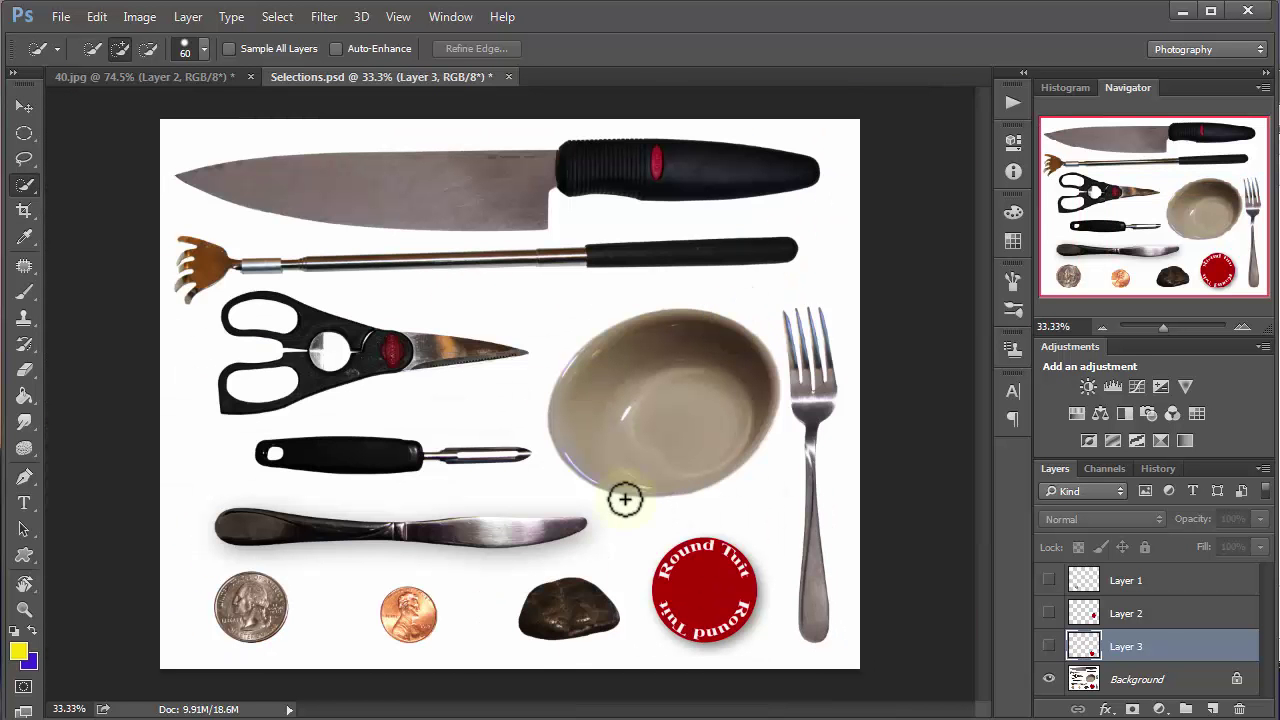
scroll(491, 566, "up", 1)
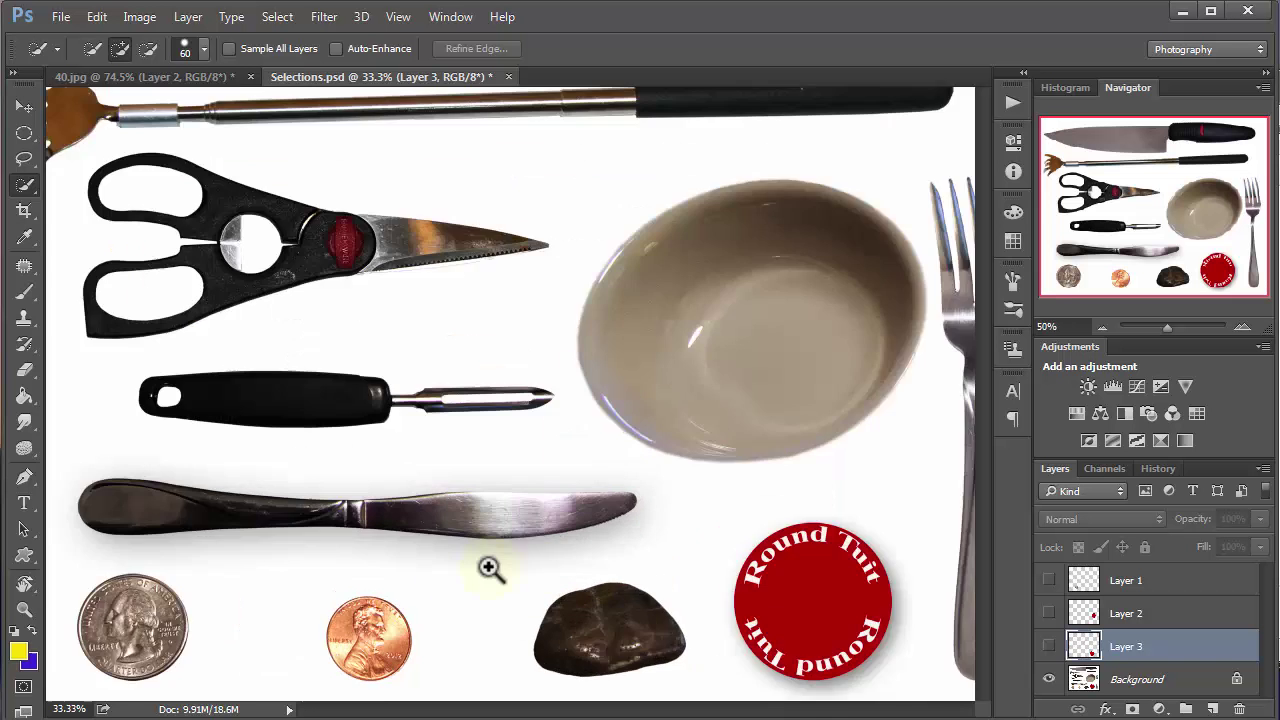
scroll(626, 577, "up", 1)
left_click_drag(651, 543, 686, 414)
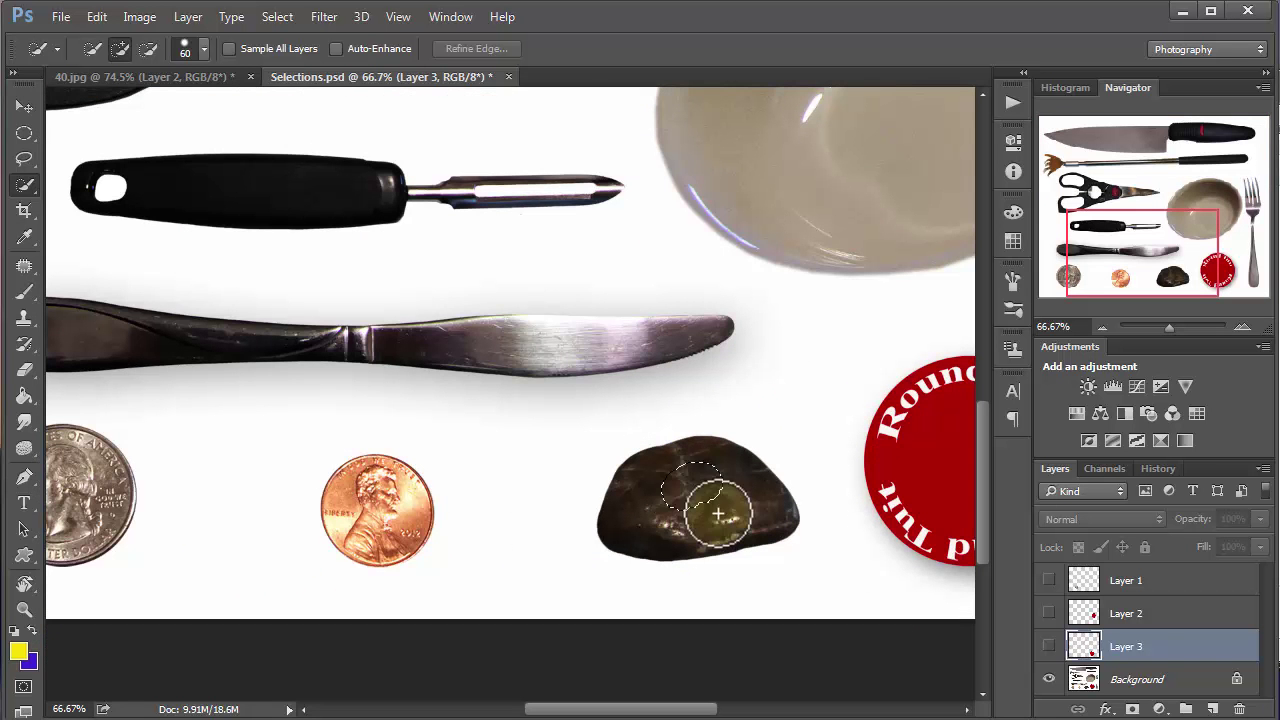
On the Background layer, select the whole stone and the penny with a 30 px brush.
left_click(1083, 681)
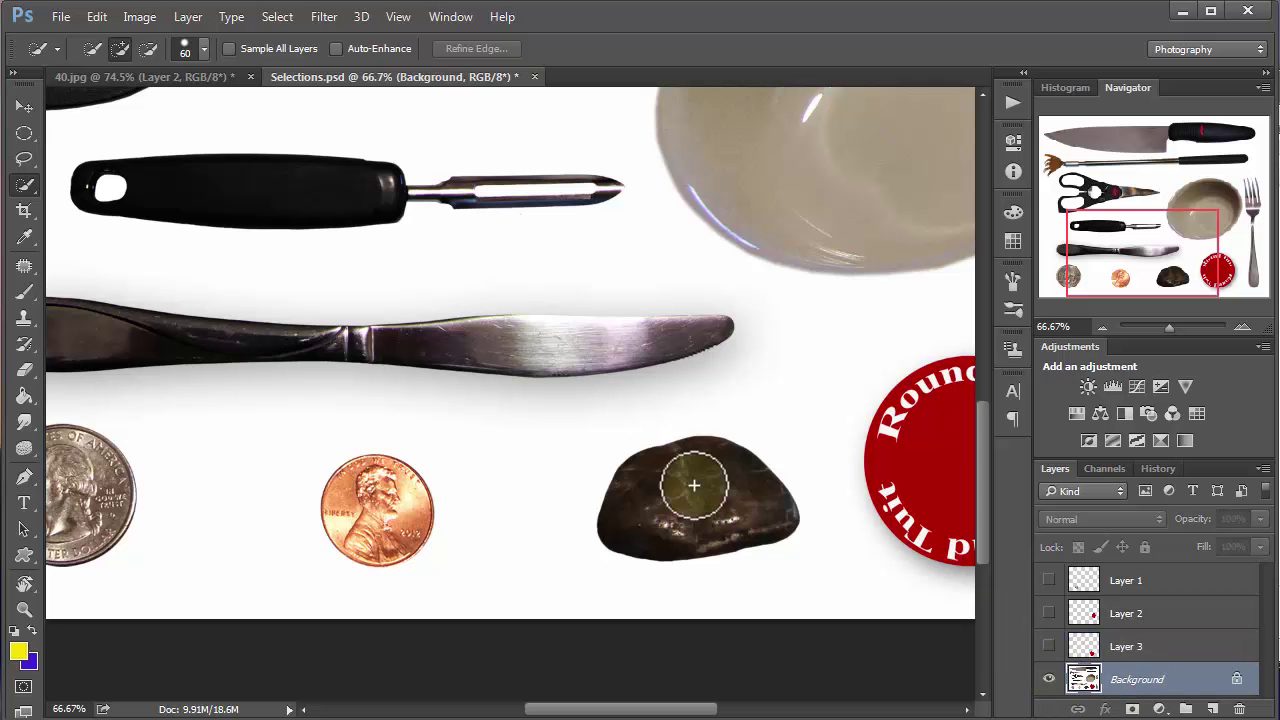
mouse_move(694, 485)
left_mouse_down()
mouse_move(674, 497)
mouse_move(703, 480)
mouse_move(769, 514)
mouse_move(731, 529)
mouse_move(912, 593)
mouse_move(877, 617)
mouse_move(714, 617)
left_mouse_up()
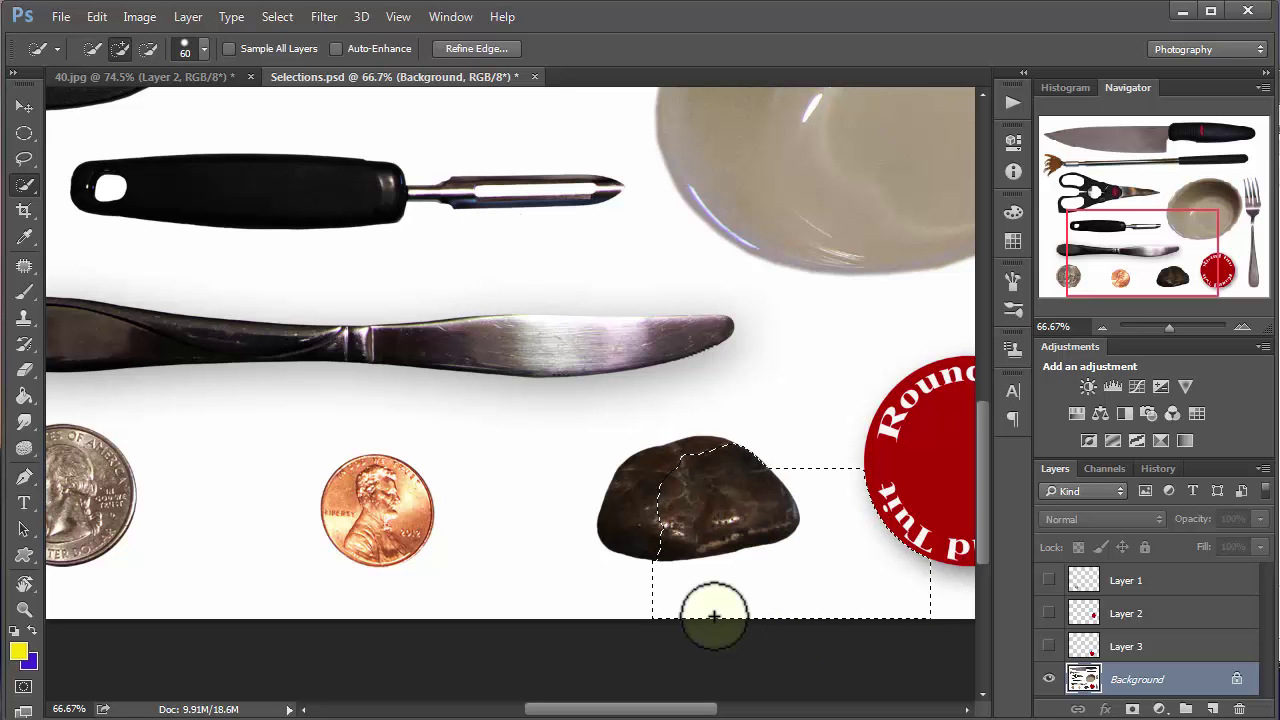
key("ctrl+d")
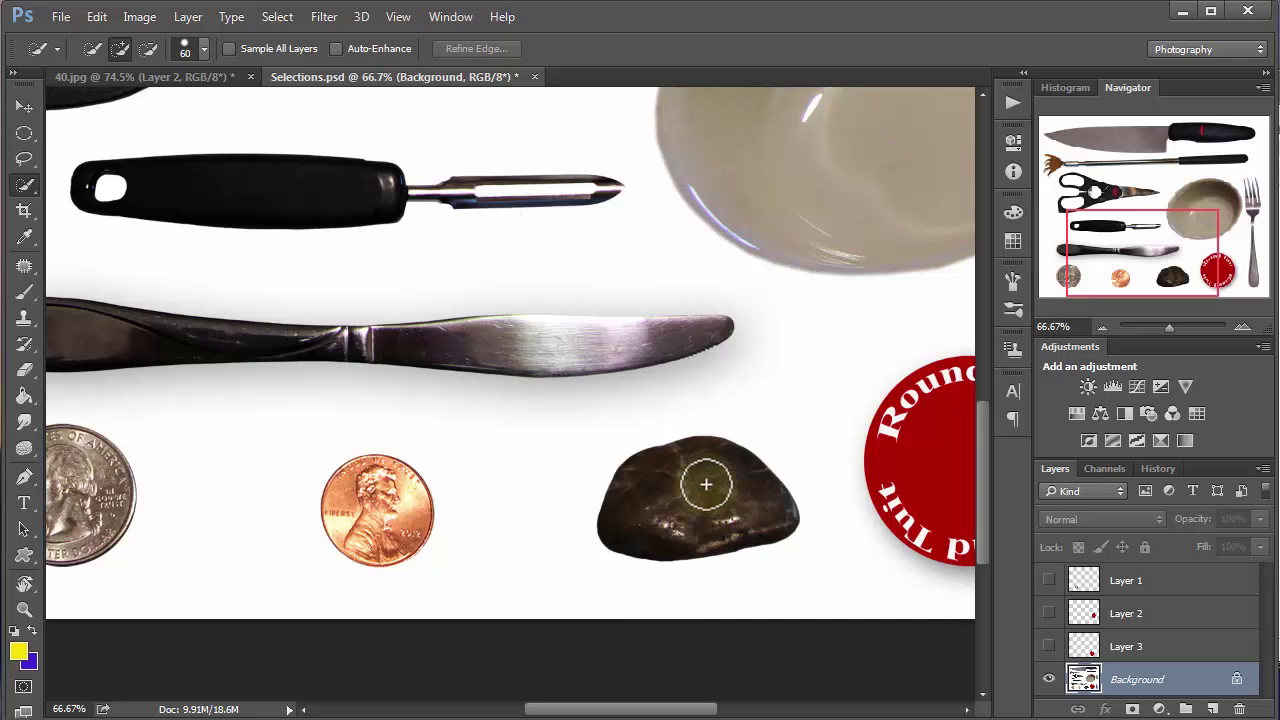
key("bracketleft")
key("bracketleft")
key("bracketleft")
mouse_move(706, 485)
left_mouse_down()
mouse_move(731, 514)
mouse_move(766, 517)
mouse_move(722, 531)
mouse_move(777, 524)
left_mouse_up()
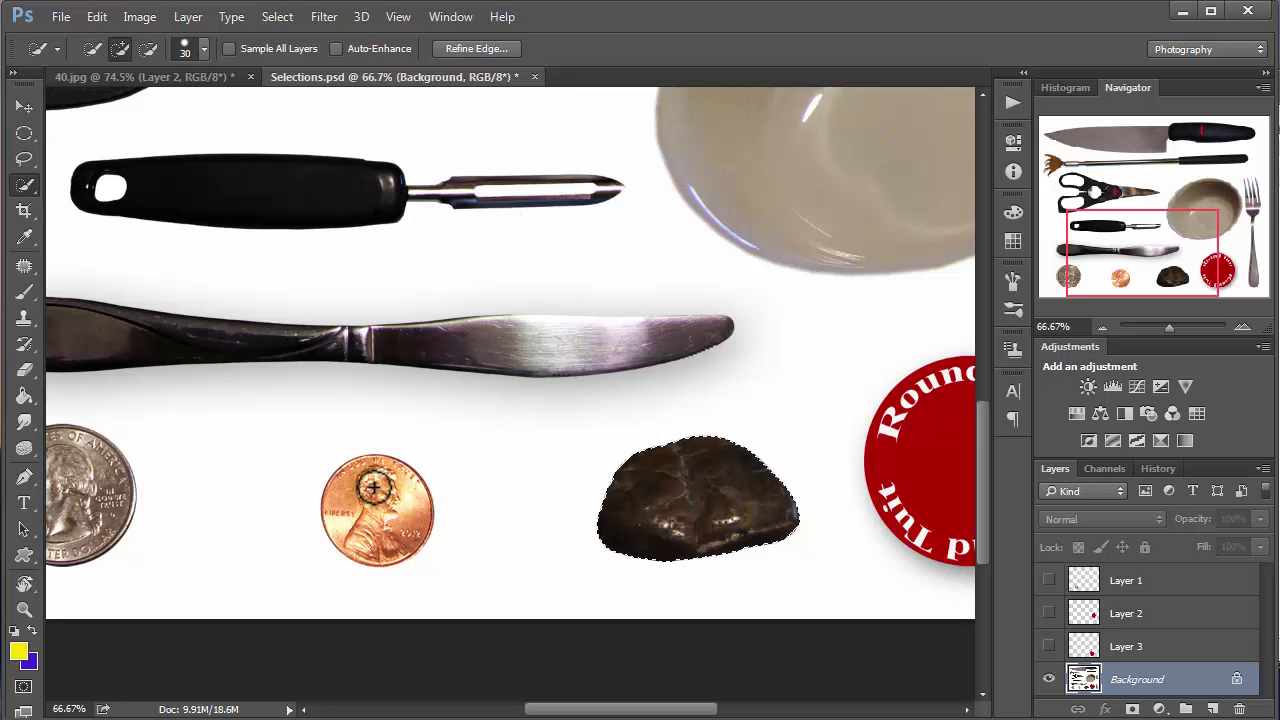
left_click_drag(365, 487, 371, 523)
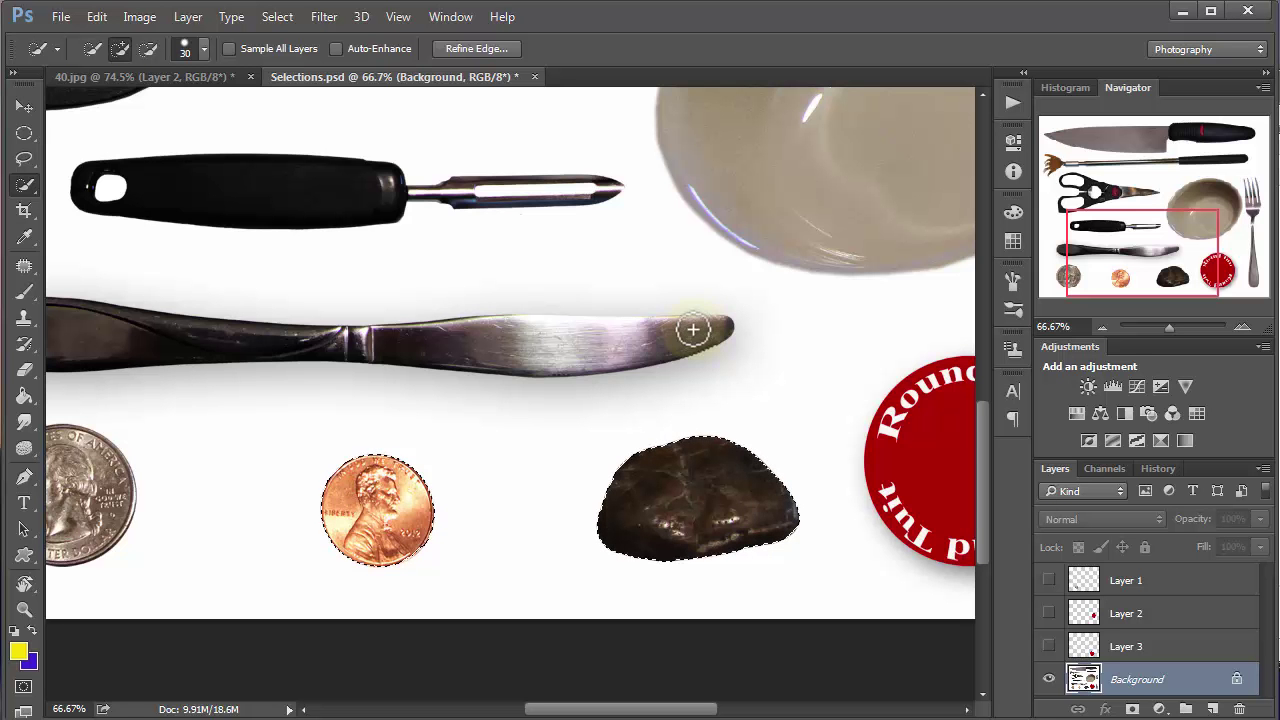
Add the entire table knife and the peeler's black handle to the selection.
mouse_move(693, 329)
left_mouse_down()
mouse_move(523, 343)
mouse_move(97, 333)
mouse_move(257, 363)
mouse_move(694, 323)
mouse_move(680, 339)
mouse_move(650, 329)
mouse_move(600, 366)
mouse_move(223, 341)
mouse_move(352, 358)
left_mouse_up()
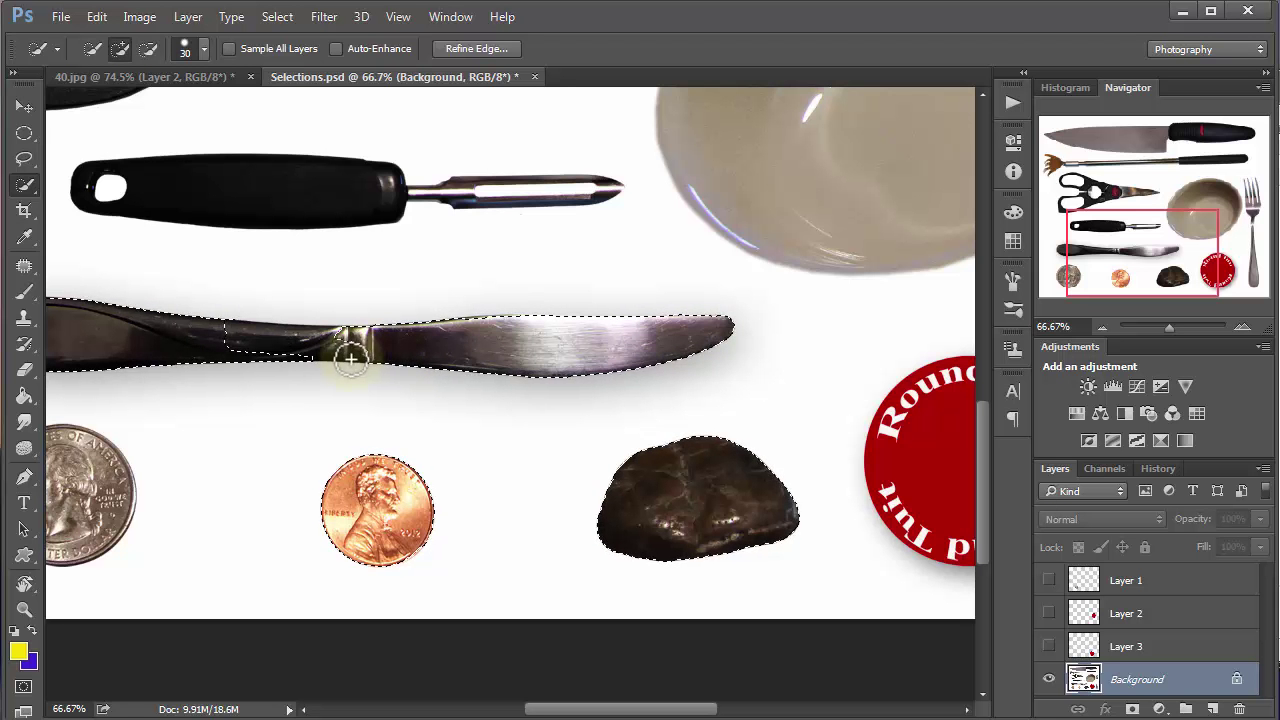
left_click(351, 358)
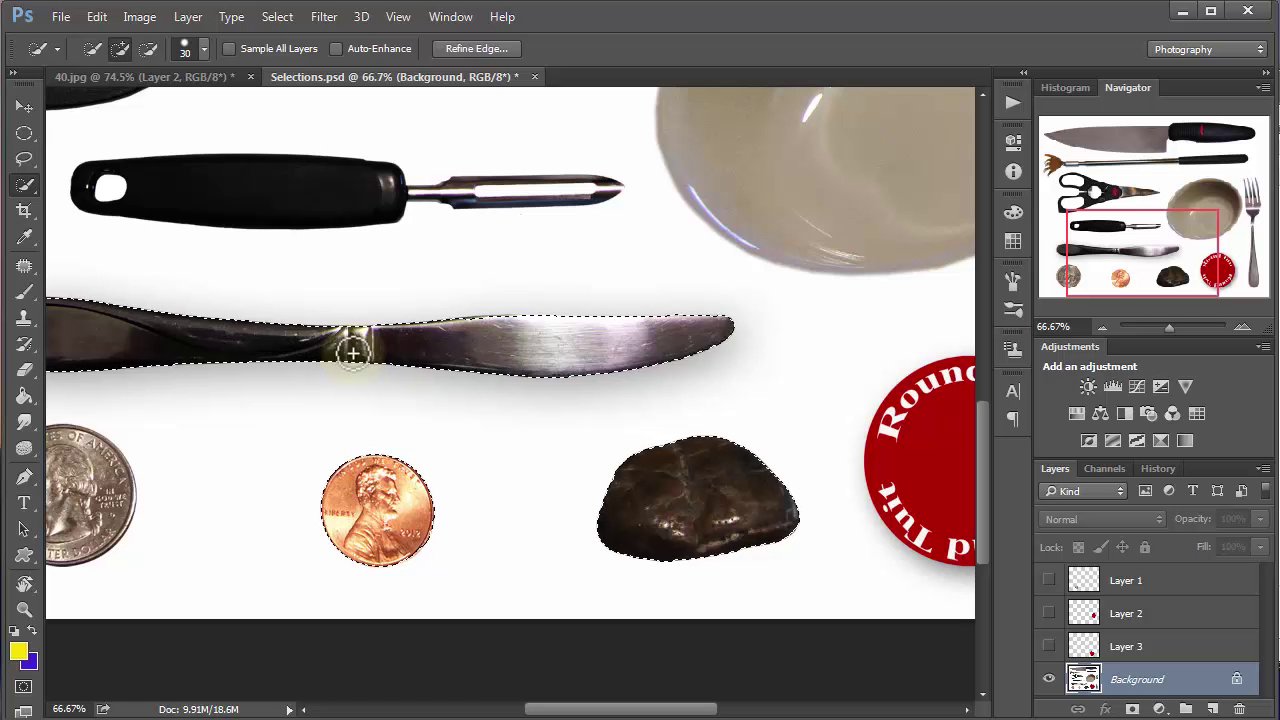
left_click_drag(353, 353, 531, 394)
left_click_drag(578, 344, 383, 333)
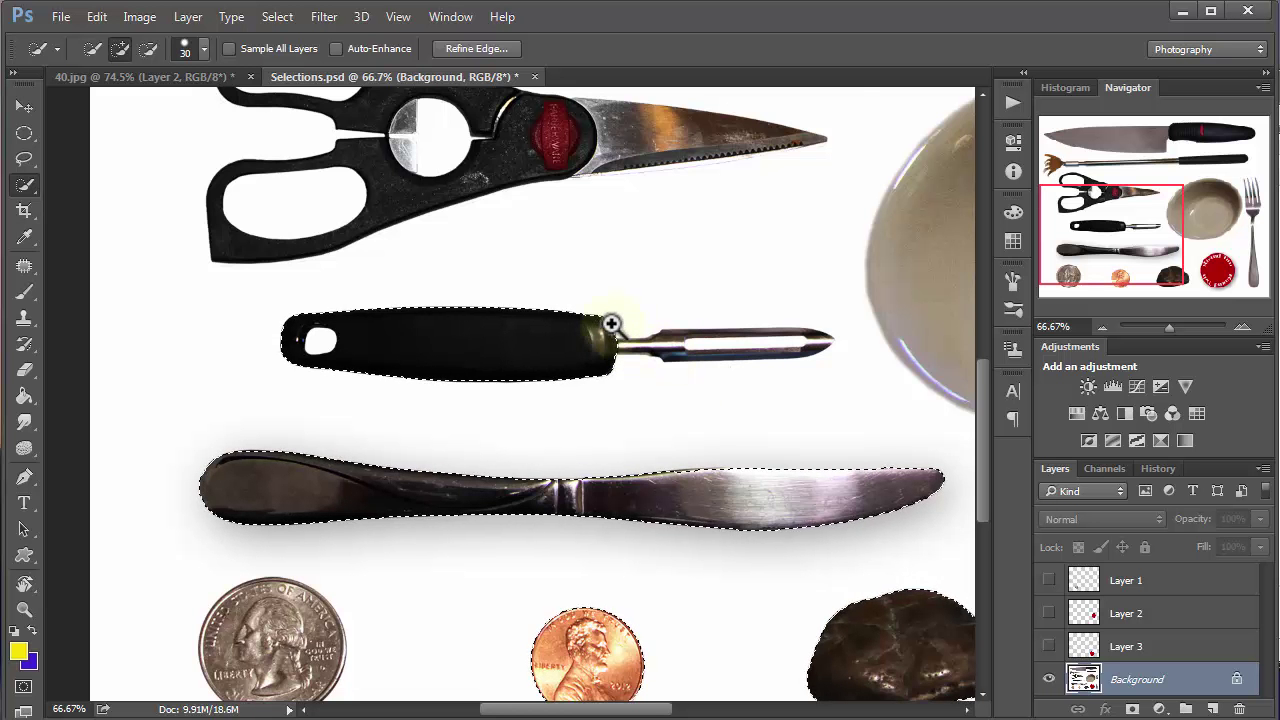
Zoom in and add the peeler's metal shaft and its dark lower edge with a 2 px brush.
scroll(610, 323, "up", 8)
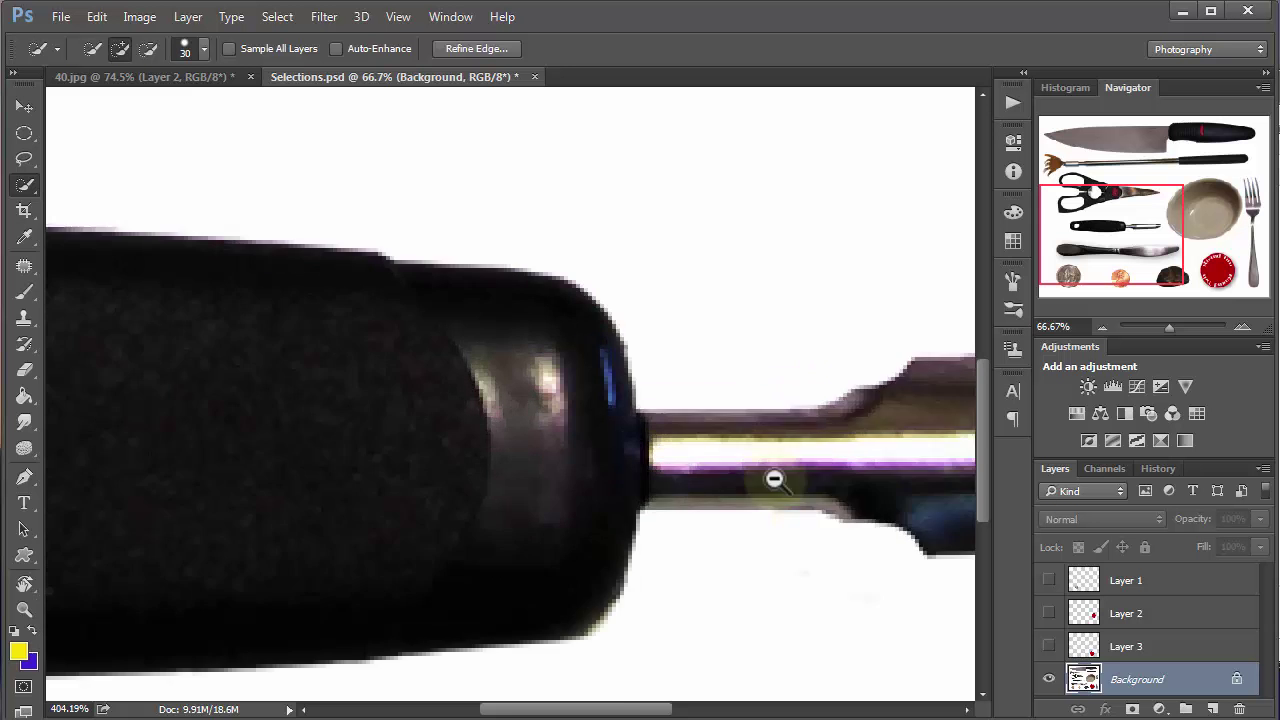
scroll(775, 479, "up", 2)
left_click_drag(477, 423, 481, 339)
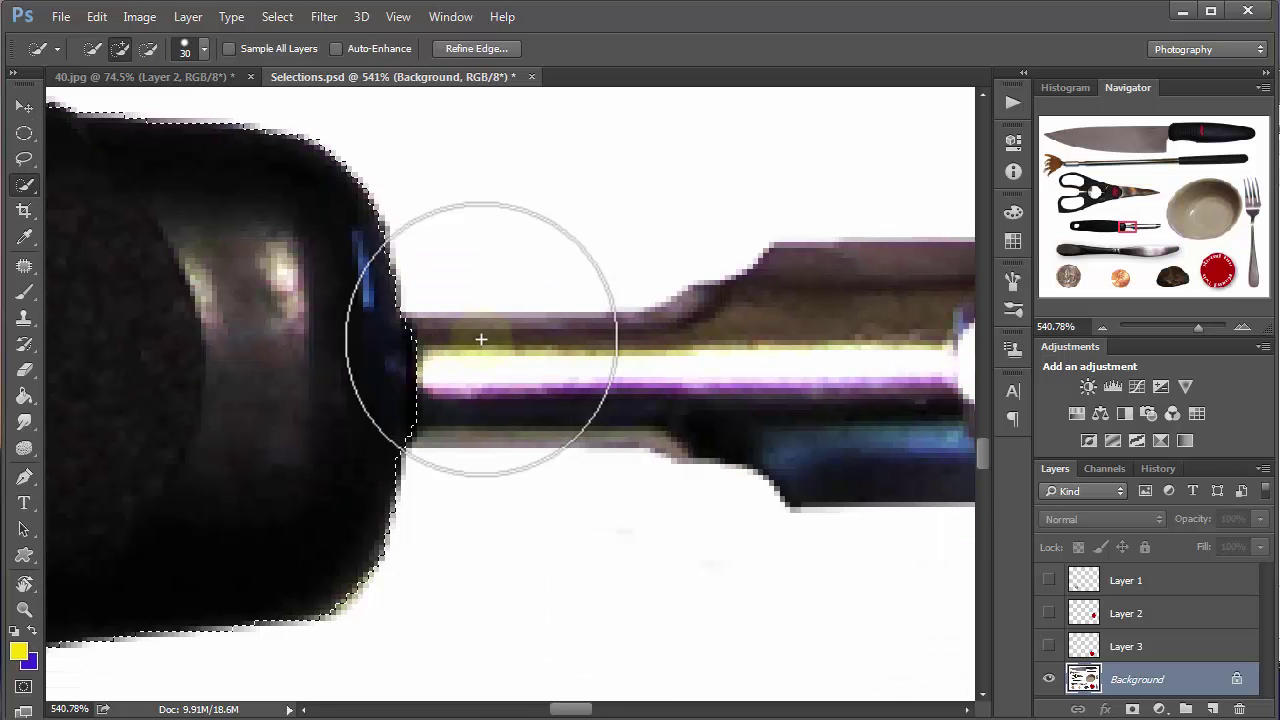
key("bracketleft")
key("bracketleft")
key("bracketleft")
key("bracketleft")
key("bracketleft")
key("bracketleft")
key("bracketleft")
key("bracketleft")
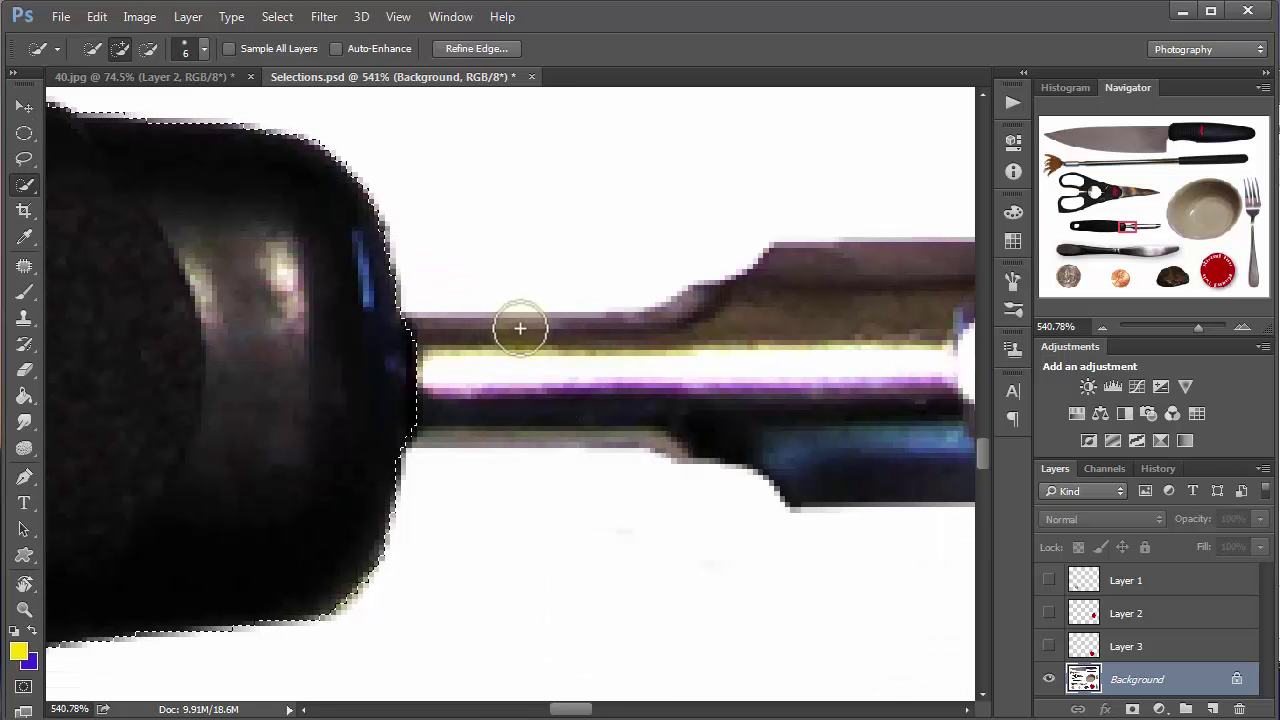
key("bracketleft")
key("bracketleft")
key("bracketleft")
key("bracketleft")
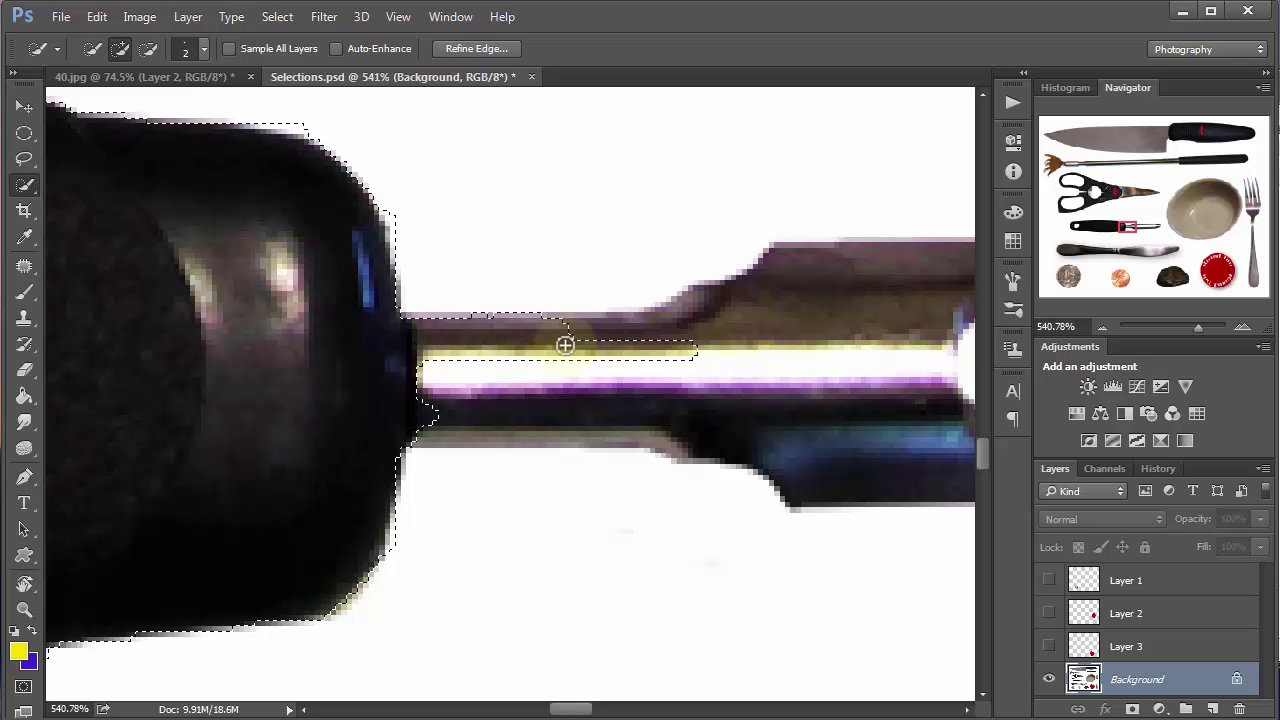
mouse_move(565, 345)
left_mouse_down()
mouse_move(695, 325)
mouse_move(671, 327)
mouse_move(786, 272)
mouse_move(660, 322)
left_mouse_up()
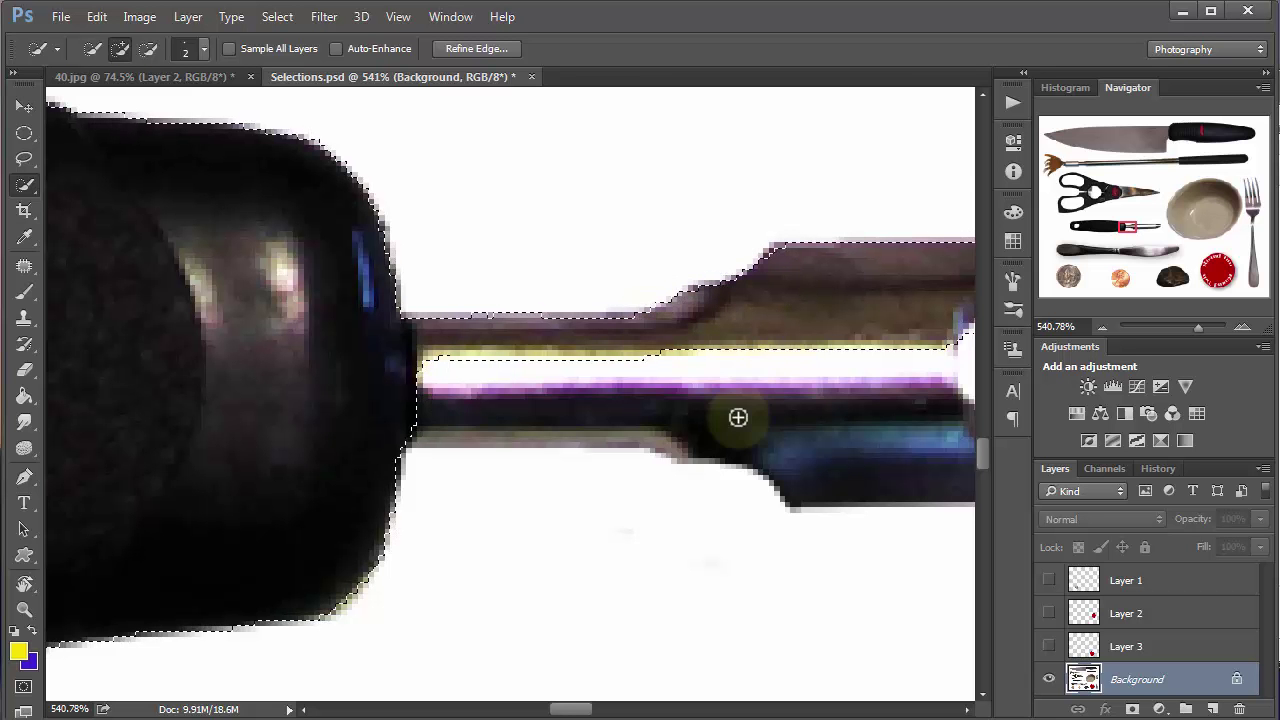
mouse_move(737, 417)
left_mouse_down()
mouse_move(414, 419)
mouse_move(841, 404)
mouse_move(853, 453)
mouse_move(820, 490)
mouse_move(906, 490)
mouse_move(801, 497)
mouse_move(769, 470)
mouse_move(793, 502)
mouse_move(851, 500)
mouse_move(870, 537)
mouse_move(850, 437)
mouse_move(840, 490)
left_mouse_up()
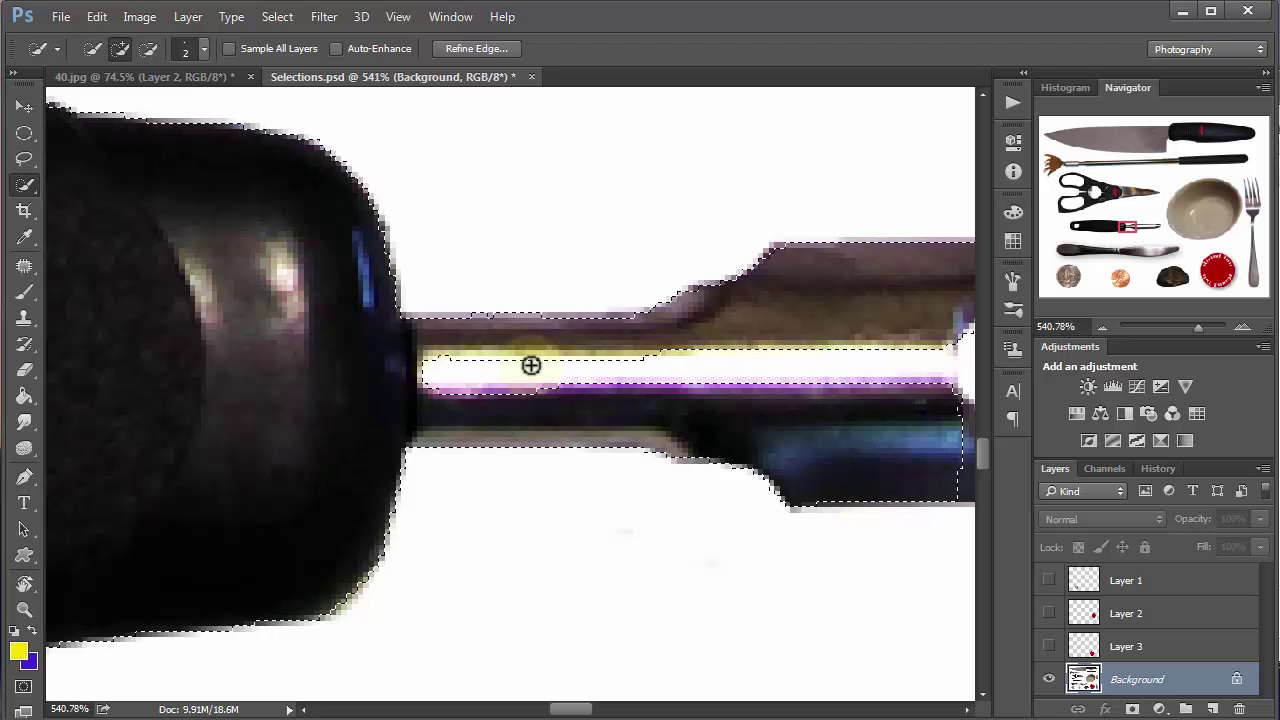
Subtract the peeler's white slot from the selection with Alt, then zoom back out.
key("alt")
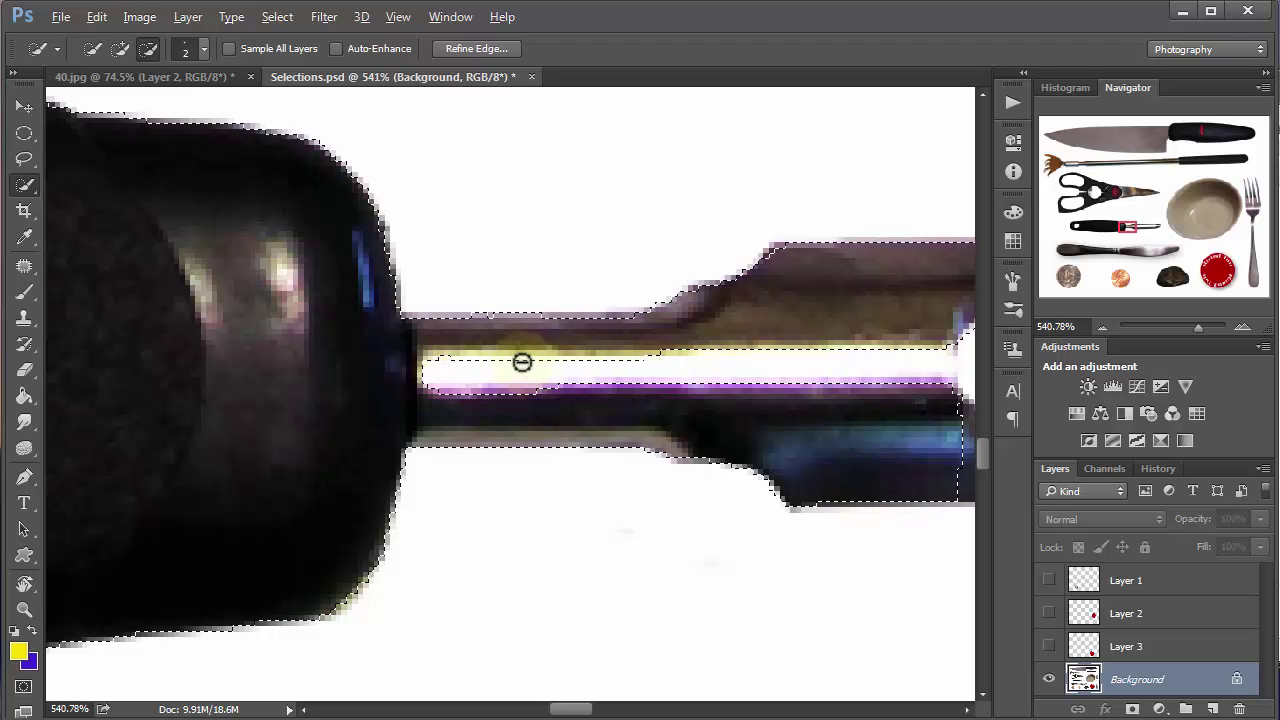
mouse_move(514, 360)
left_mouse_down()
mouse_move(656, 367)
mouse_move(722, 387)
mouse_move(448, 400)
left_mouse_up()
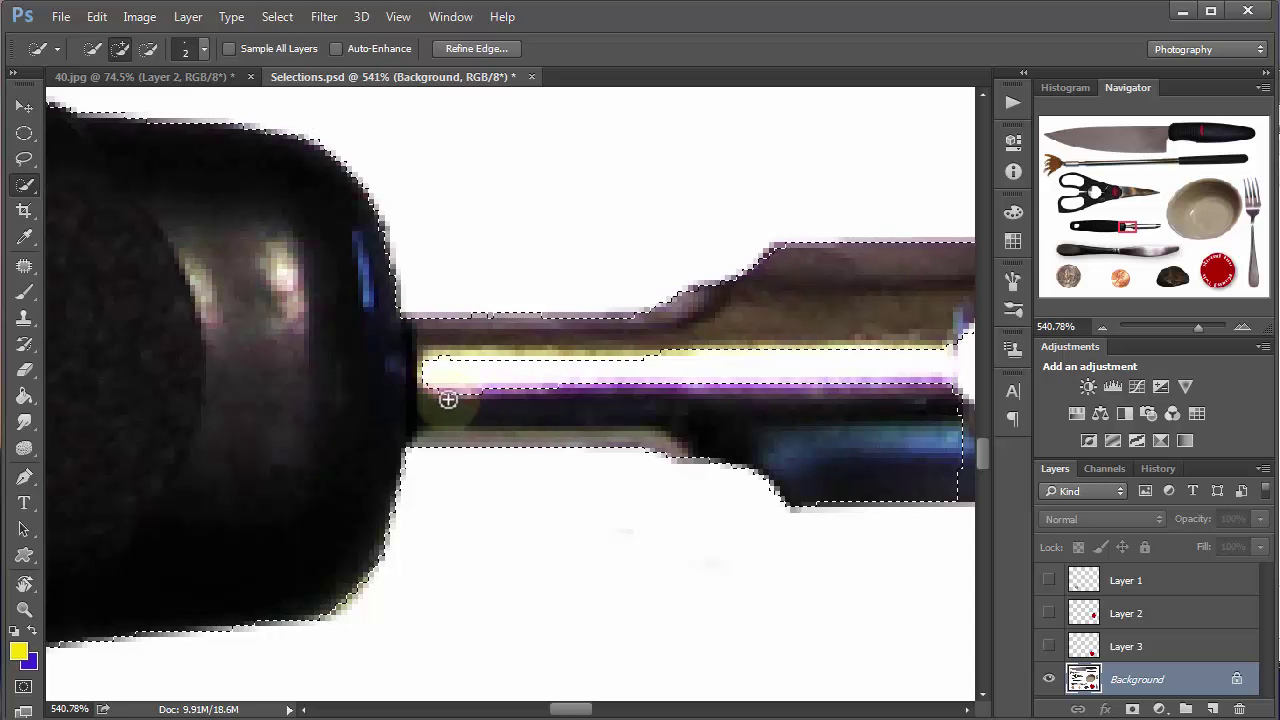
mouse_move(817, 434)
left_mouse_down()
mouse_move(263, 429)
mouse_move(342, 430)
mouse_move(197, 443)
mouse_move(643, 460)
mouse_move(556, 490)
mouse_move(849, 449)
mouse_move(506, 317)
left_mouse_up()
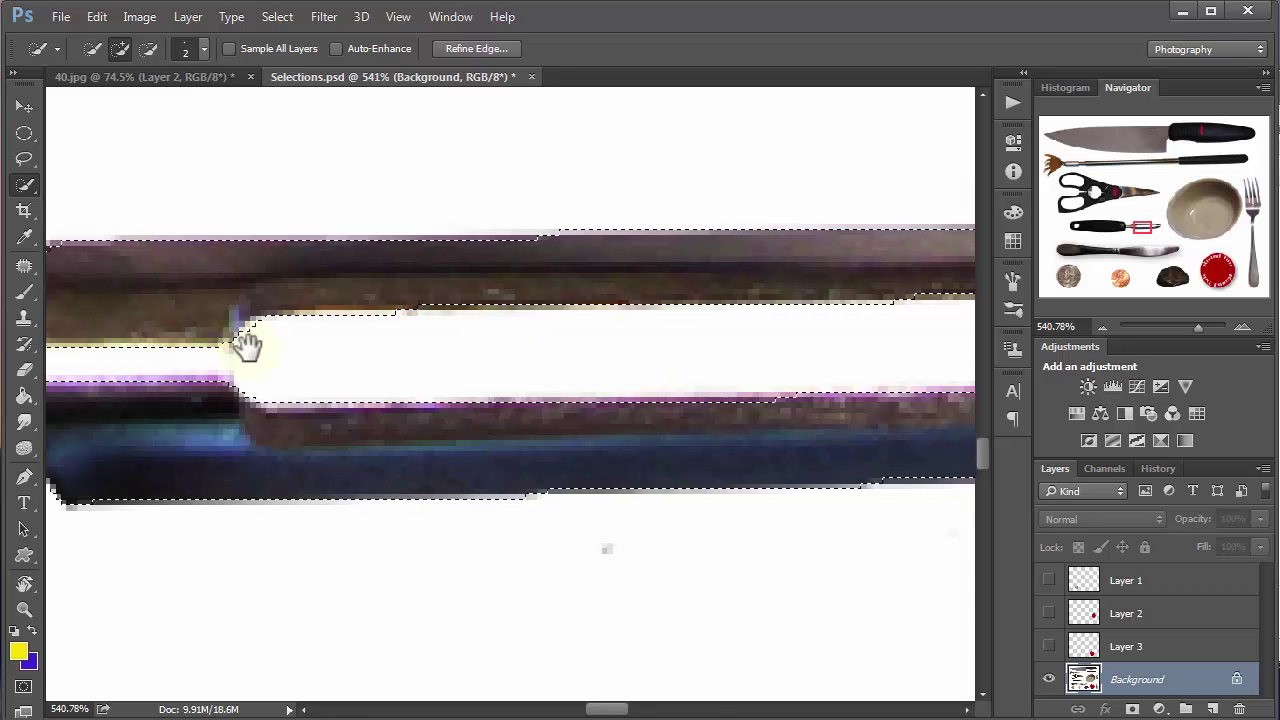
left_click_drag(247, 345, 431, 480)
left_click_drag(100, 320, 742, 543)
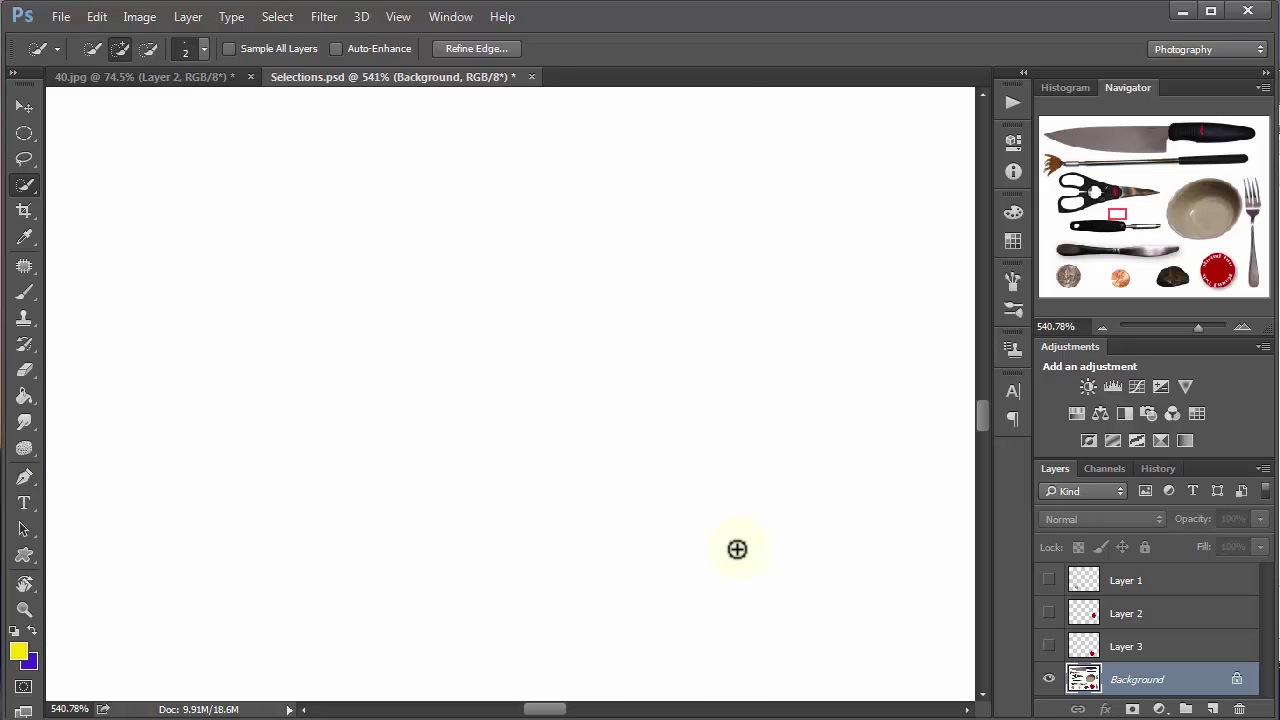
key("ctrl+minus")
key("ctrl+minus")
key("ctrl+minus")
key("ctrl+minus")
key("ctrl+minus")
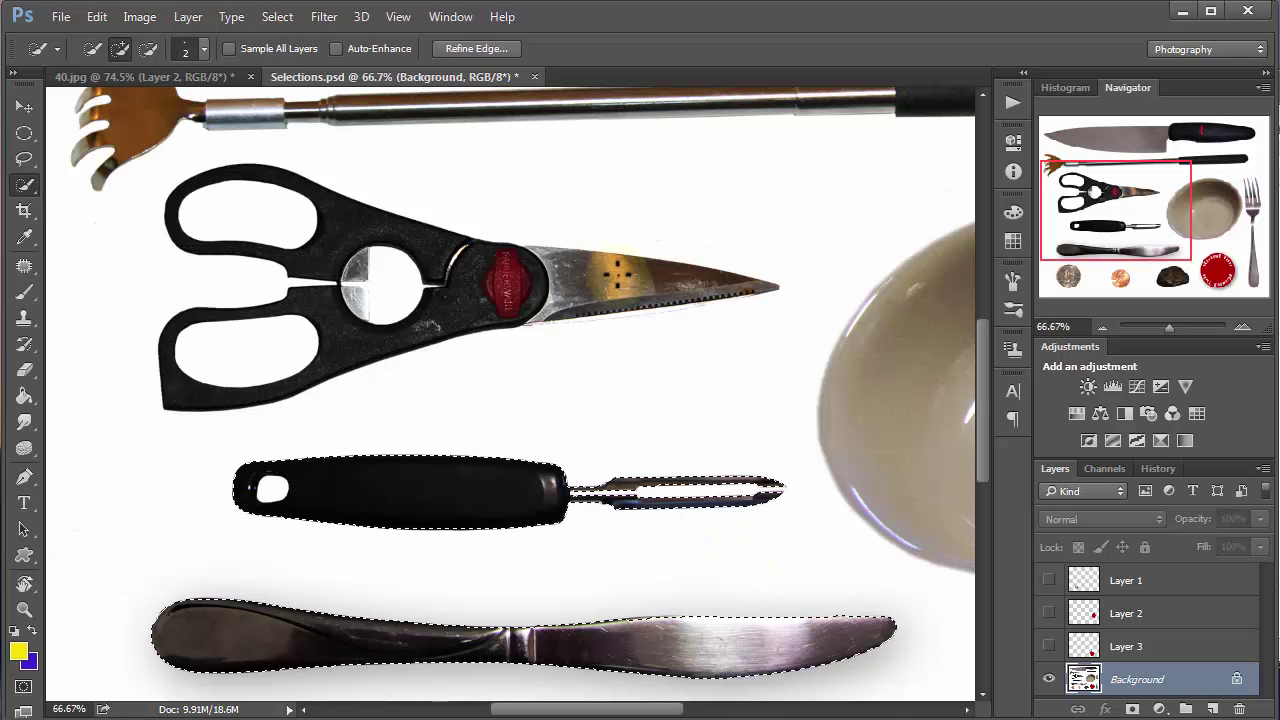
With a size-40 brush, add the scissors, chef's knife blade and handle, and fork neck.
key("bracketright")
key("bracketright")
key("bracketright")
key("bracketright")
key("bracketright")
key("bracketright")
key("bracketright")
key("bracketright")
key("bracketright")
key("bracketright")
key("bracketright")
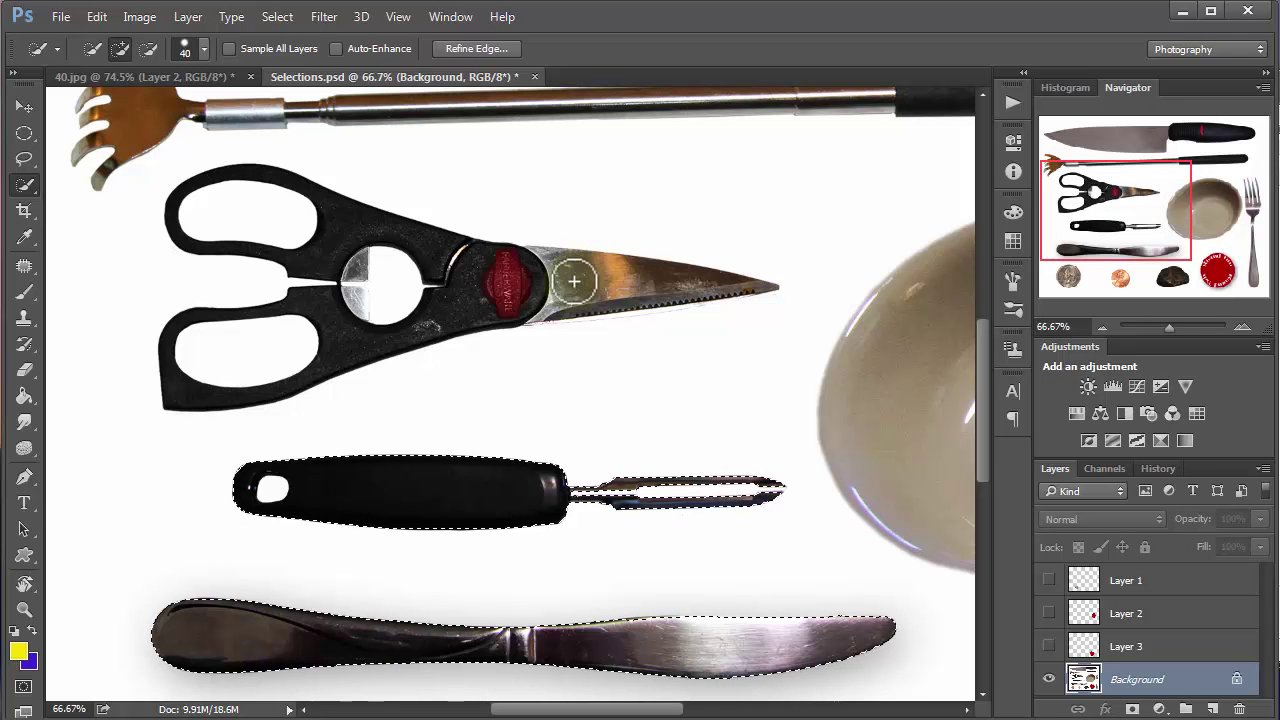
mouse_move(574, 282)
left_mouse_down()
mouse_move(474, 285)
mouse_move(425, 245)
mouse_move(359, 243)
mouse_move(340, 298)
mouse_move(385, 323)
mouse_move(352, 300)
left_mouse_up()
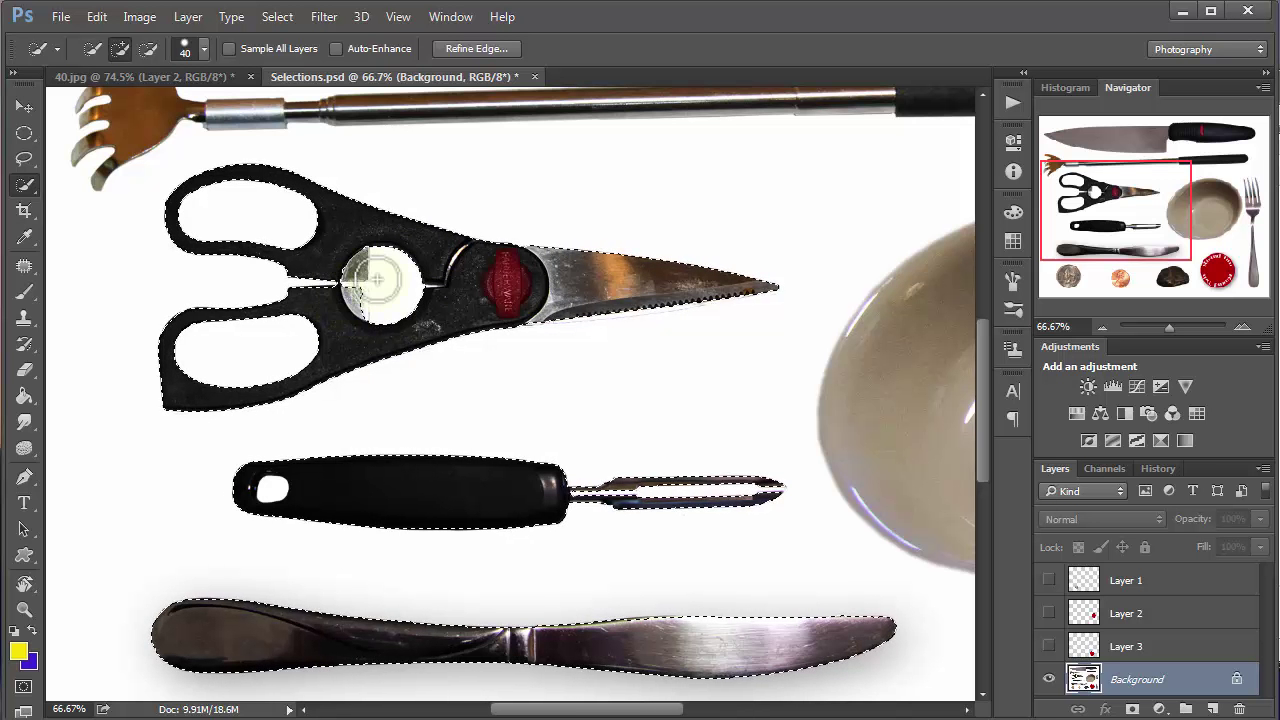
left_click_drag(479, 171, 549, 294)
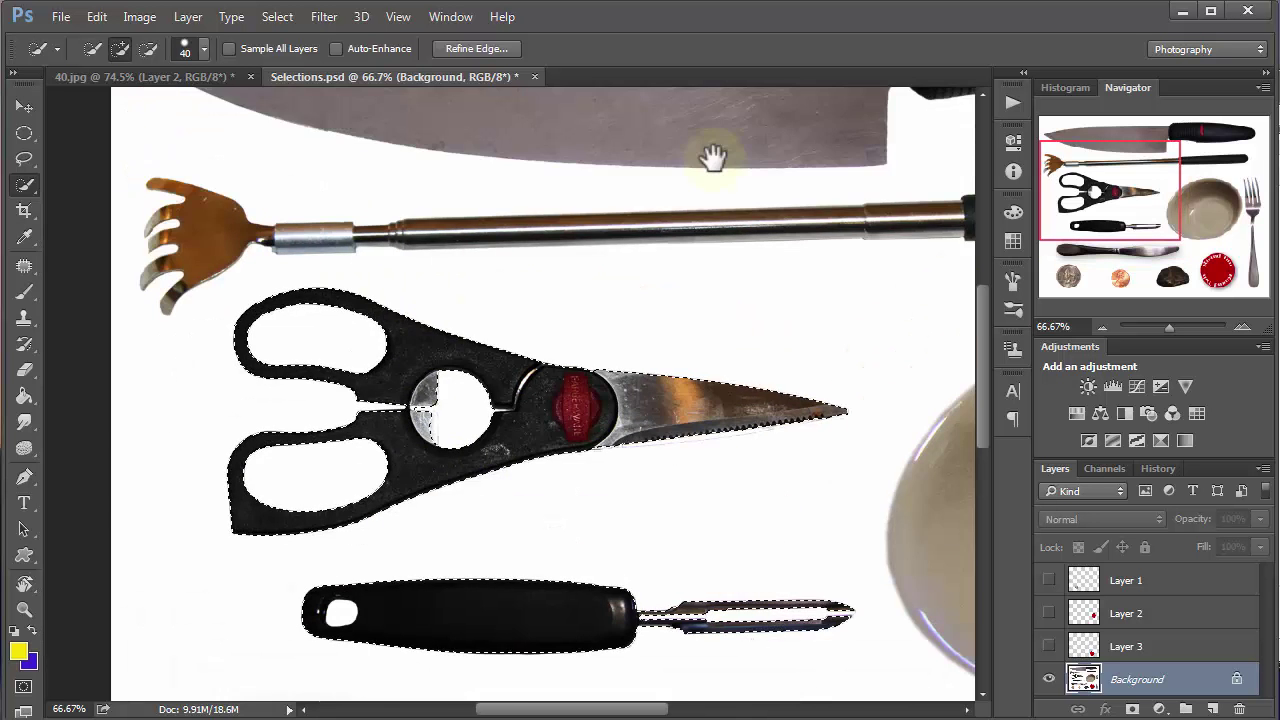
left_click_drag(712, 157, 634, 403)
left_click_drag(643, 334, 389, 326)
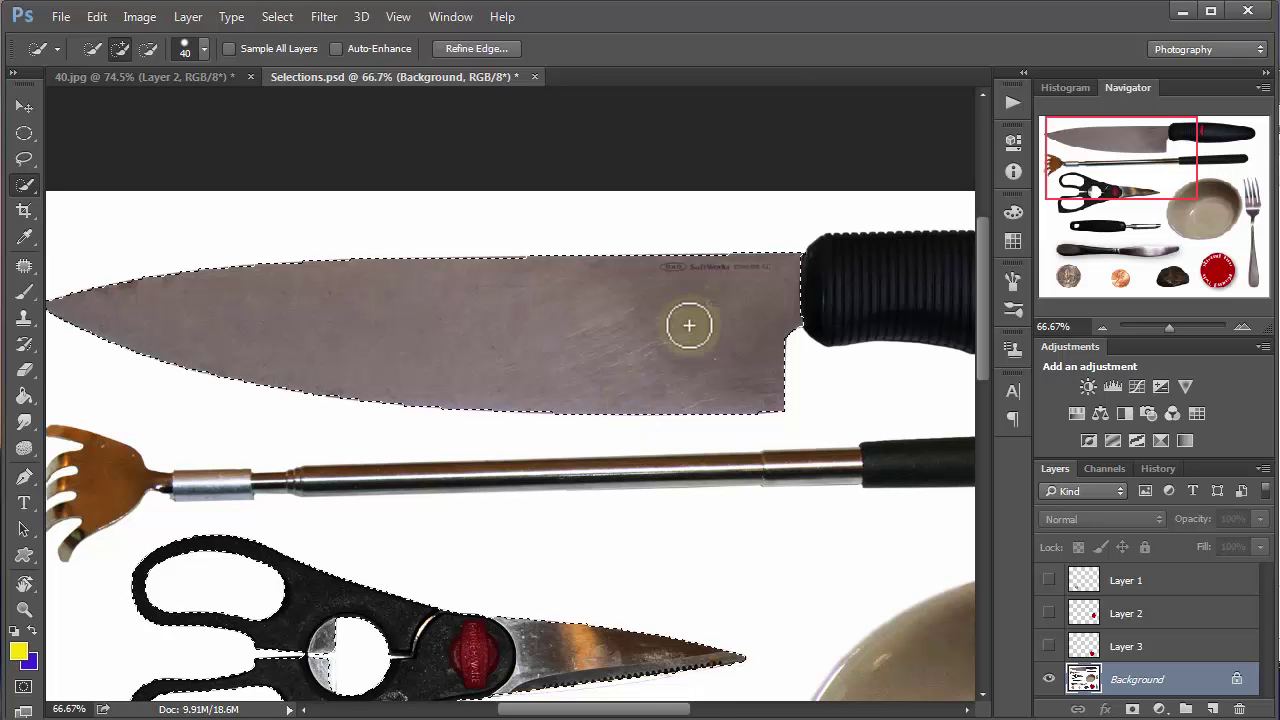
left_click_drag(588, 334, 258, 344)
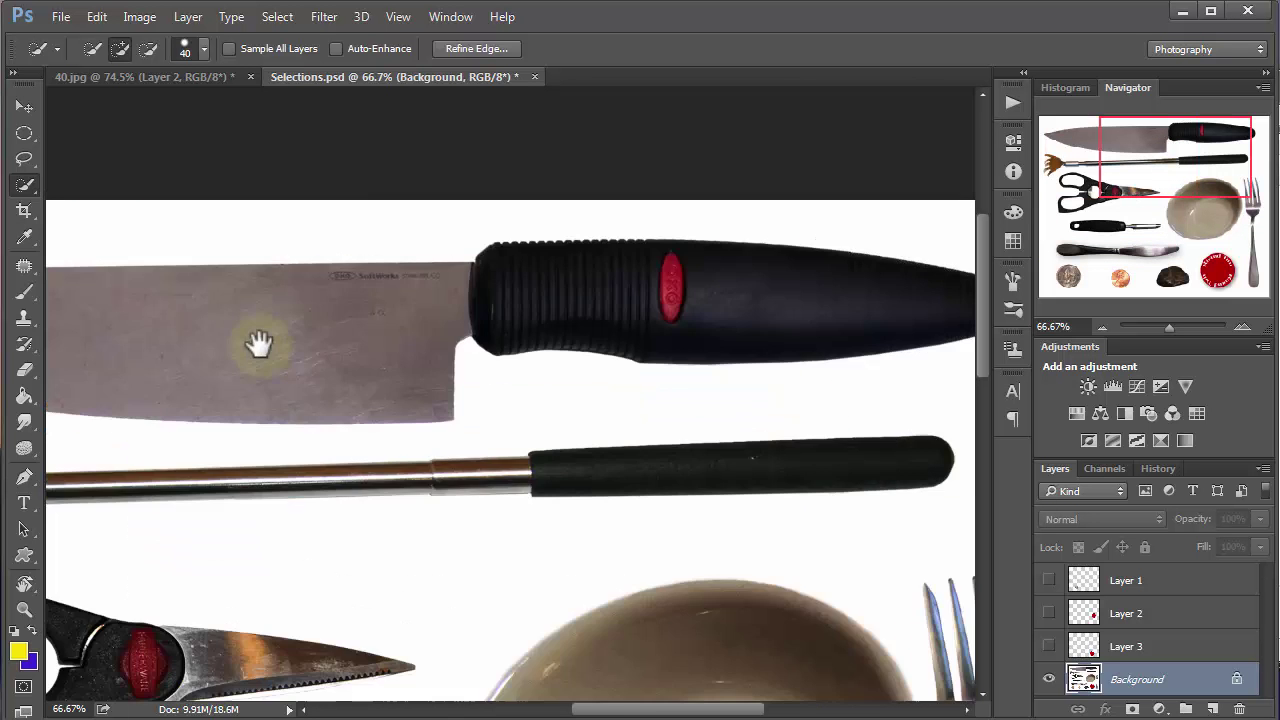
left_click_drag(470, 345, 720, 357)
left_click_drag(714, 494, 666, 351)
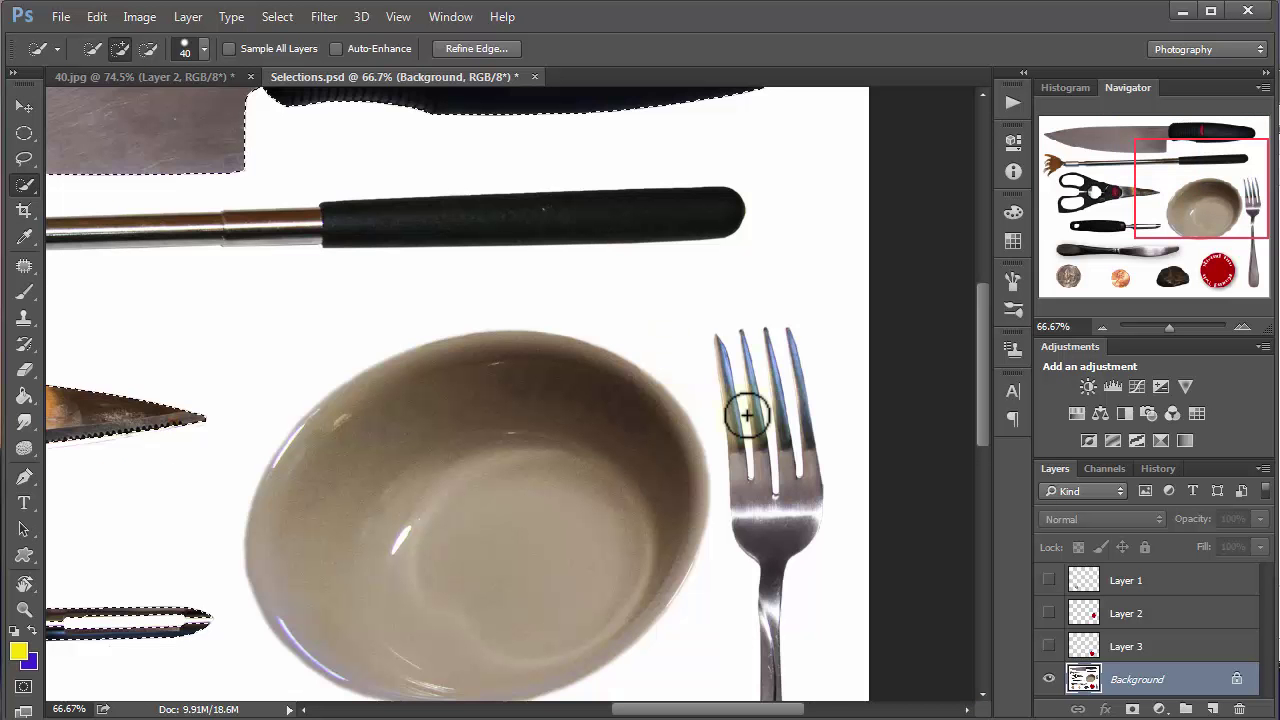
mouse_move(811, 512)
left_mouse_down()
mouse_move(775, 519)
mouse_move(781, 546)
mouse_move(806, 496)
mouse_move(790, 546)
mouse_move(756, 531)
mouse_move(746, 500)
mouse_move(777, 629)
left_mouse_up()
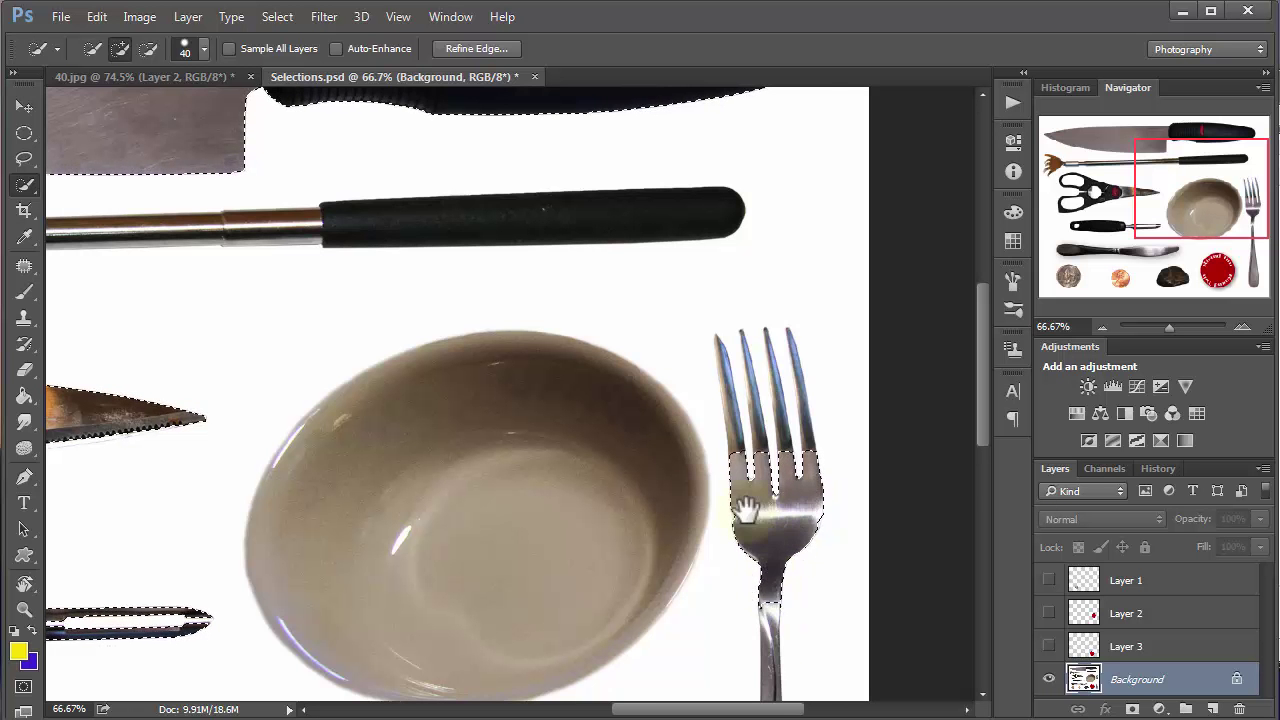
left_click_drag(746, 510, 733, 424)
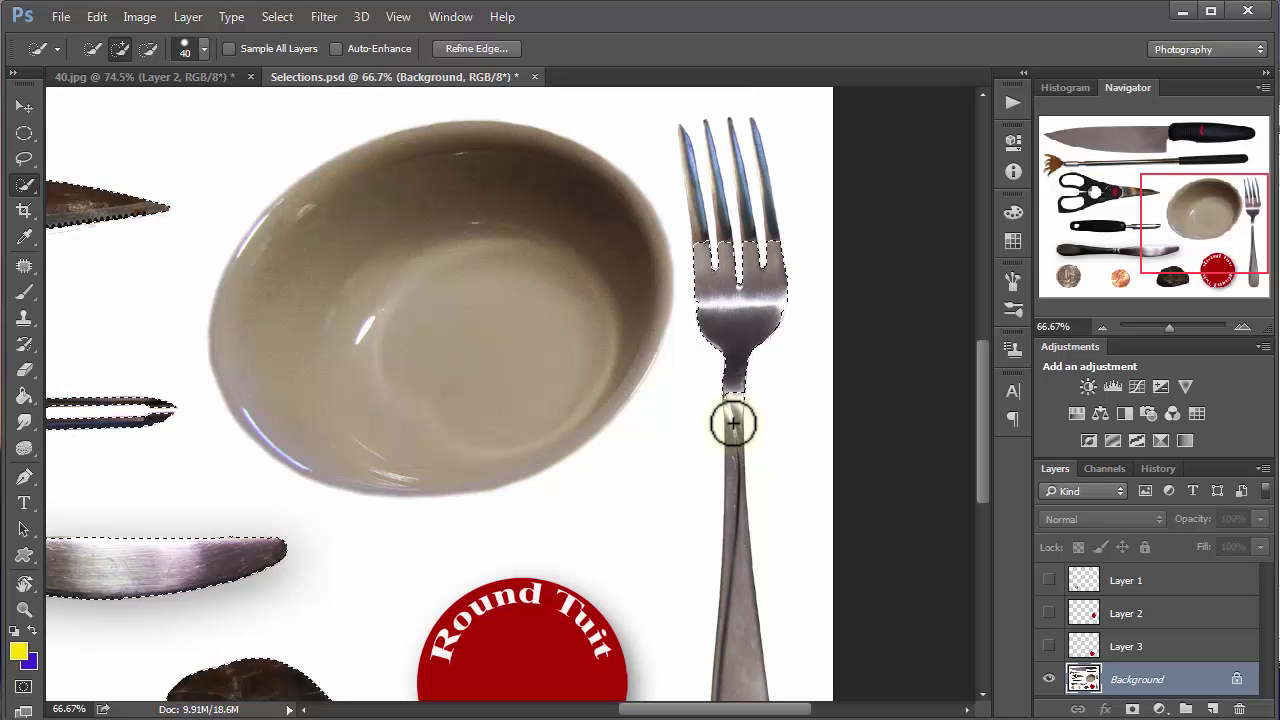
Add the fork stem and tines to the selection with a size-25 brush.
key("bracketleft")
key("bracketleft")
key("bracketleft")
left_click_drag(734, 420, 740, 637)
left_click_drag(686, 520, 654, 217)
left_click(691, 423)
left_click_drag(663, 377, 609, 566)
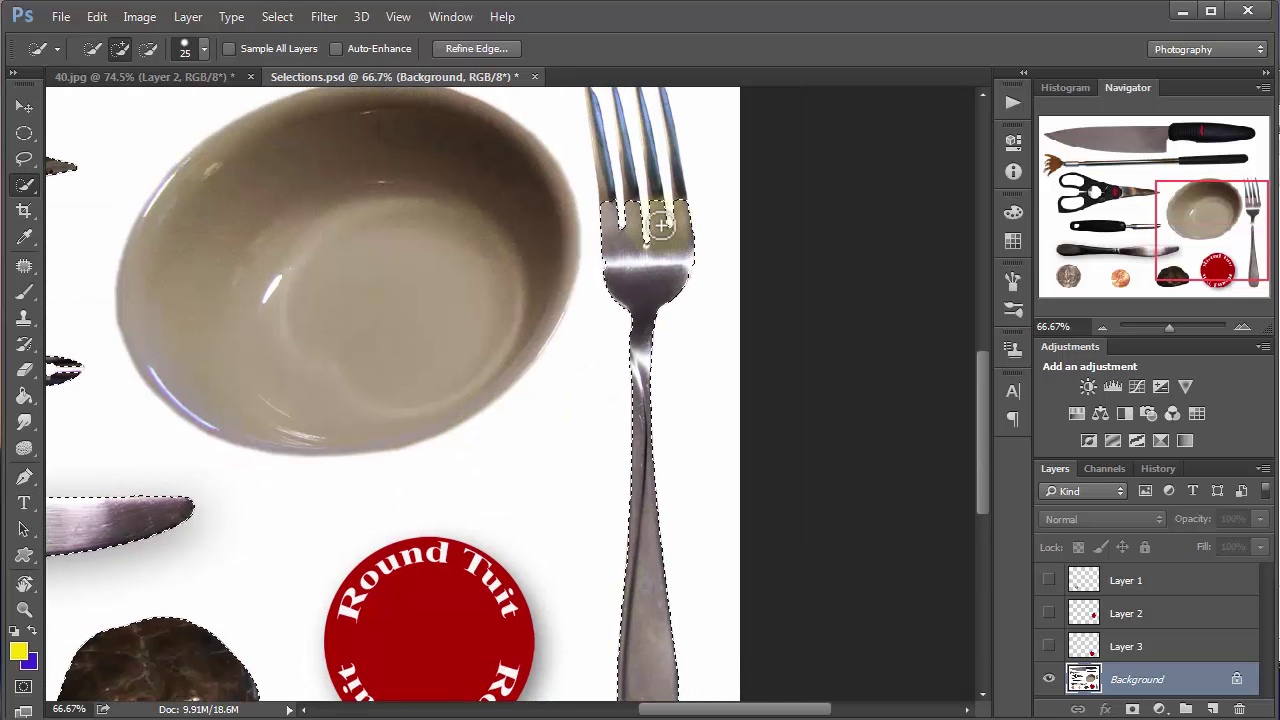
left_click(661, 226)
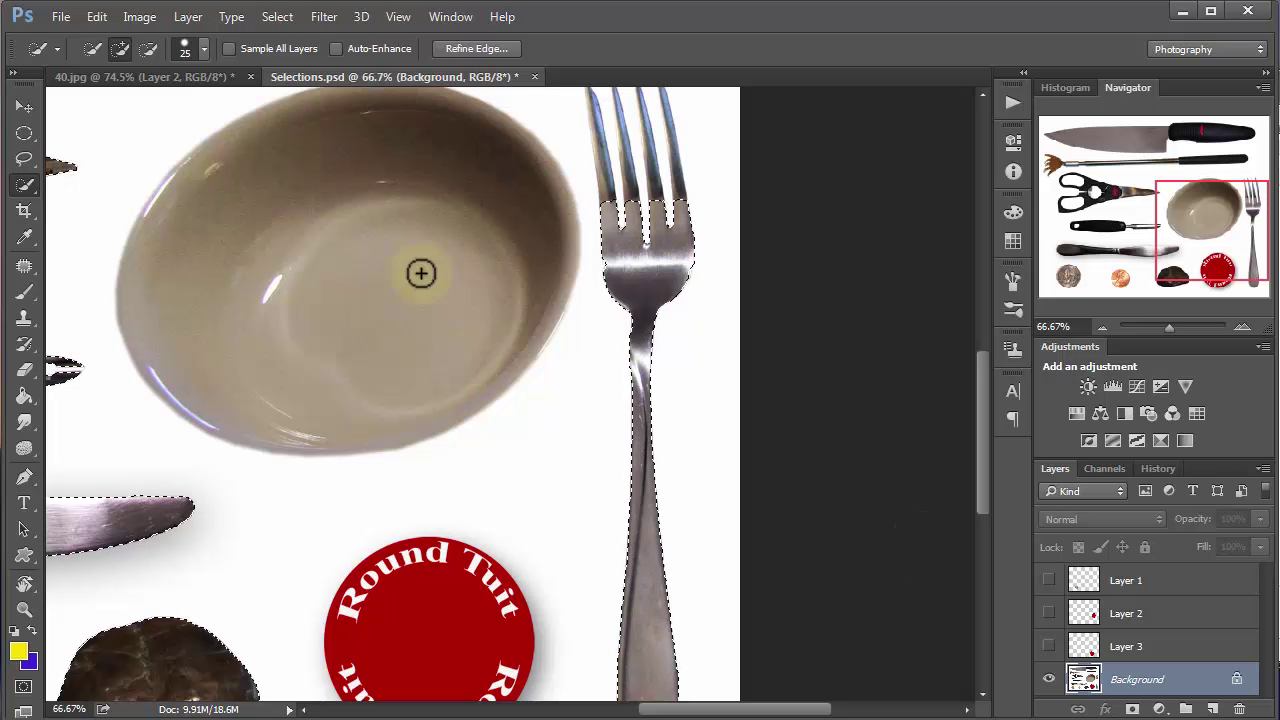
Add the whole bowl to the selection and zoom out to 25% to see the image.
mouse_move(420, 273)
left_mouse_down()
mouse_move(417, 126)
mouse_move(240, 303)
mouse_move(413, 299)
left_mouse_up()
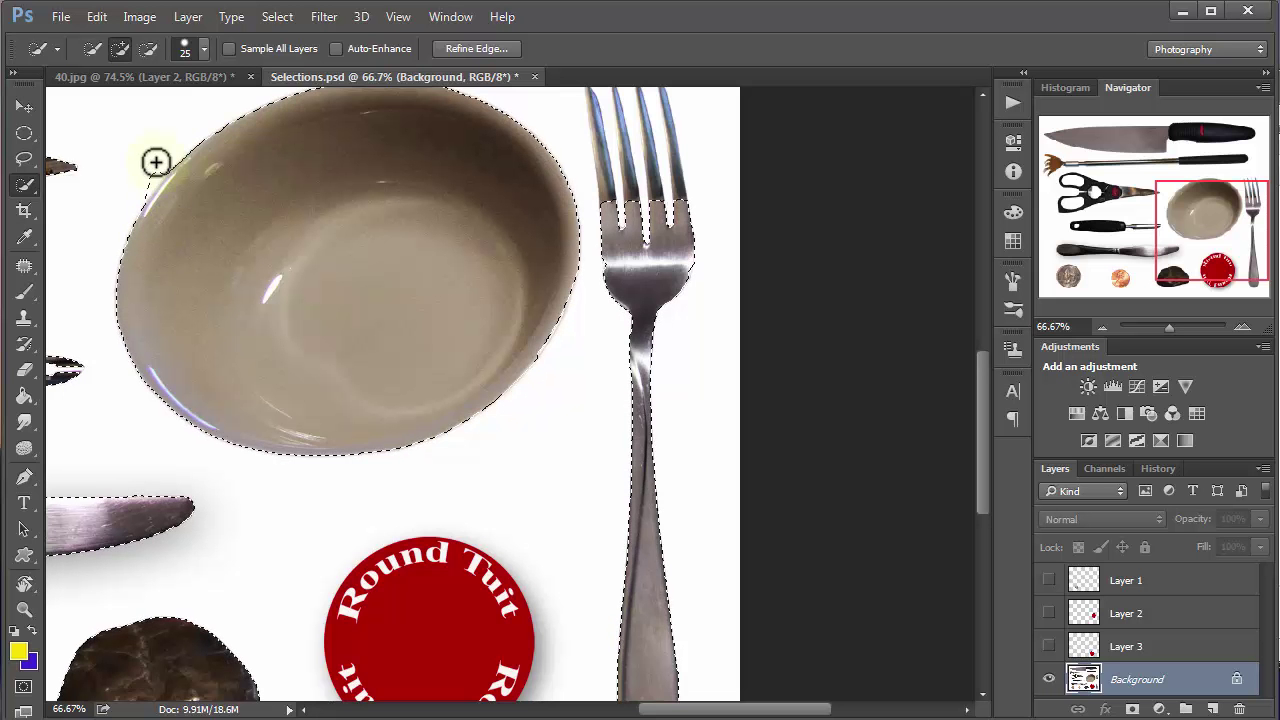
key("alt")
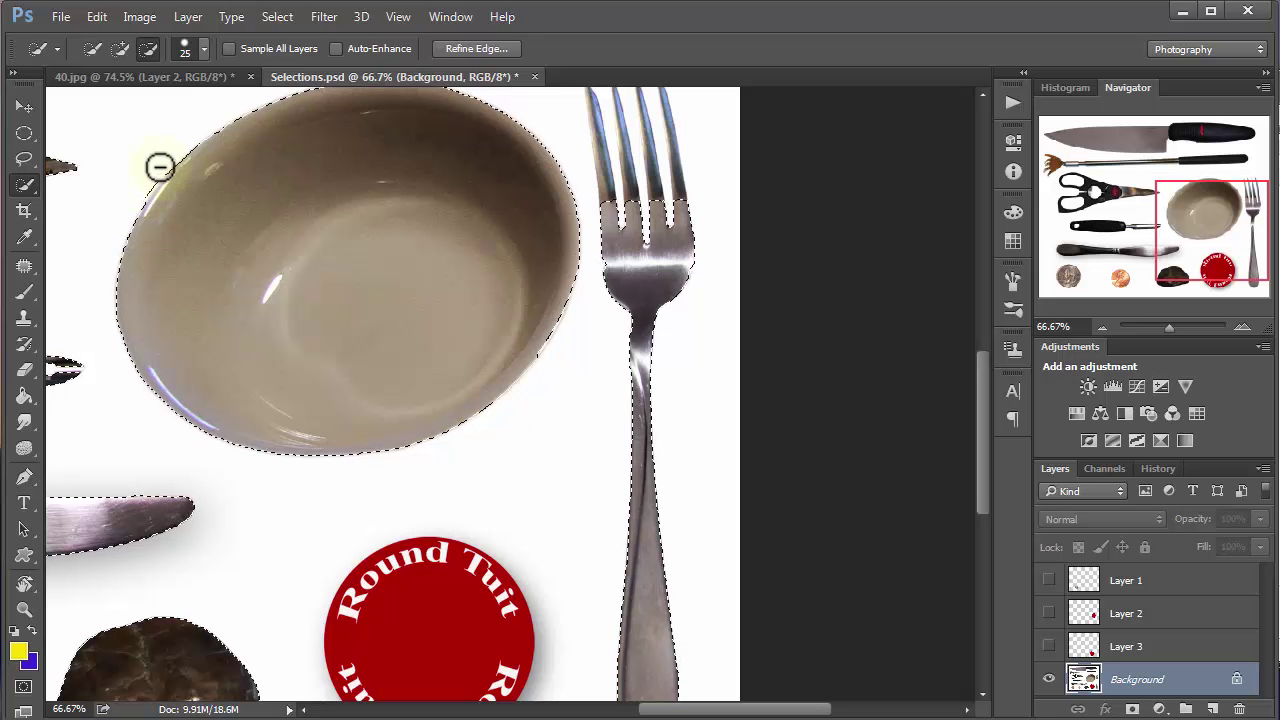
key("space")
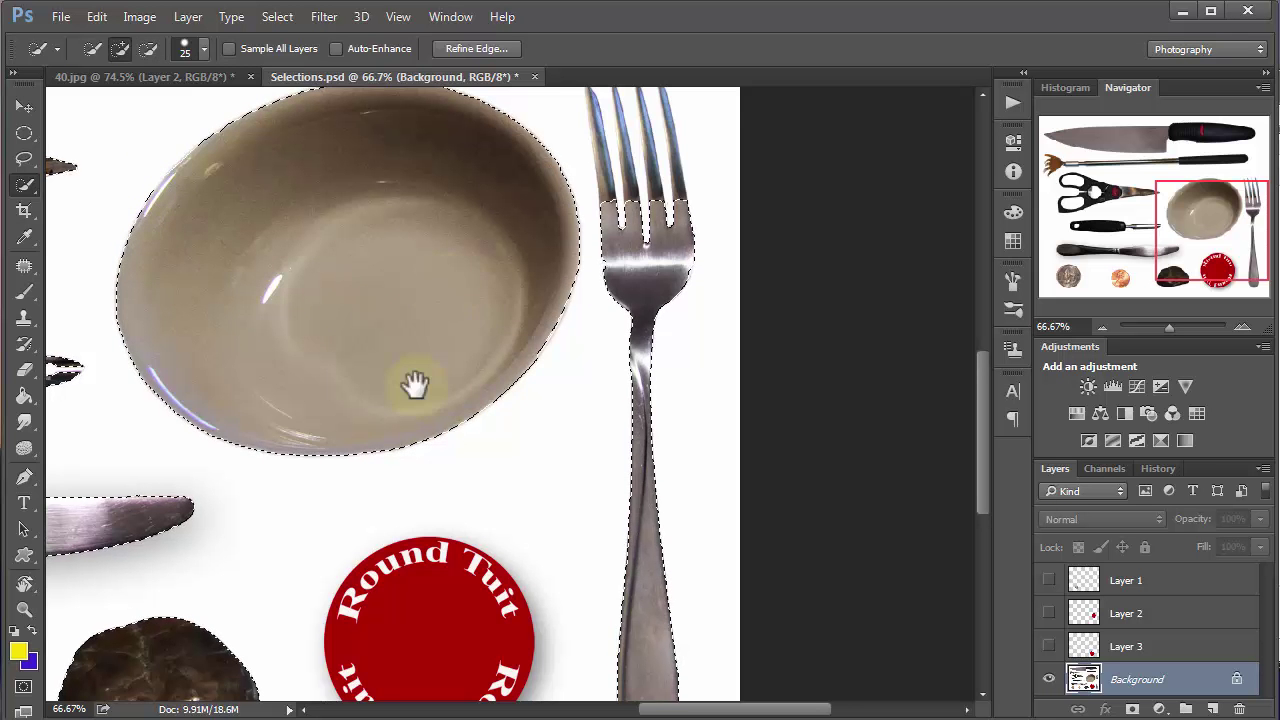
left_click_drag(414, 384, 705, 547)
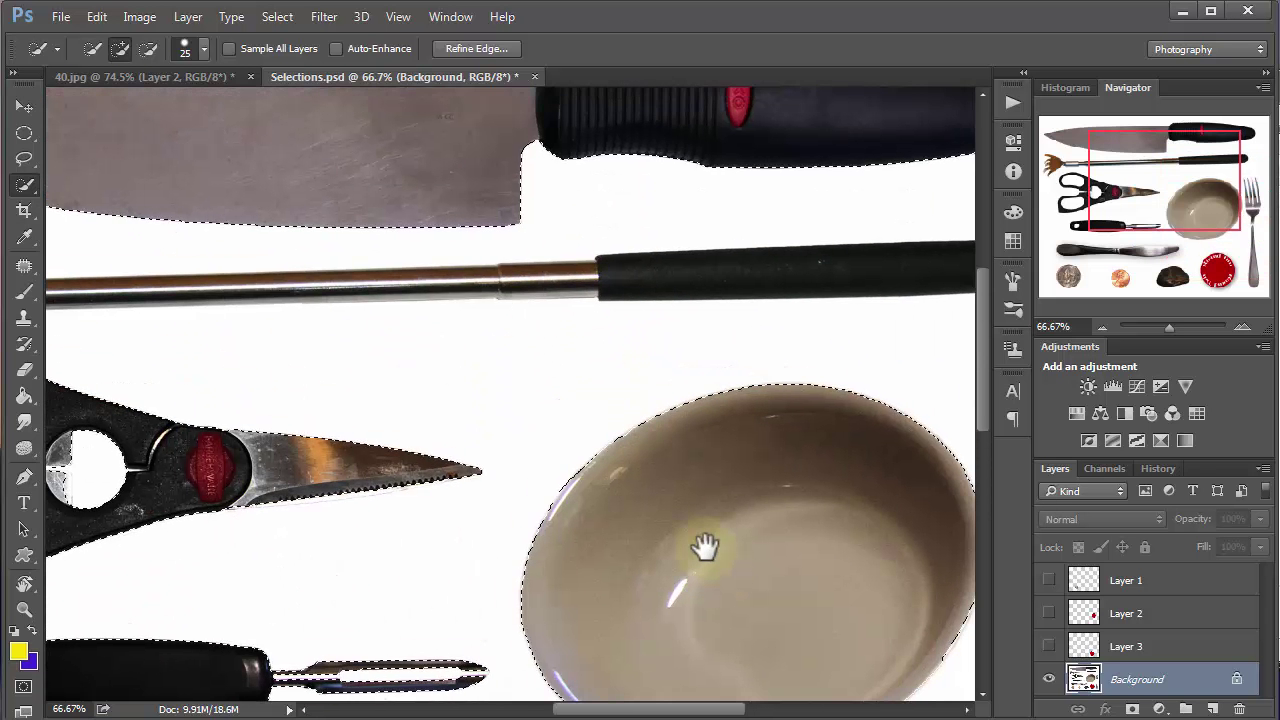
key("ctrl+minus")
key("ctrl+minus")
key("ctrl+minus")
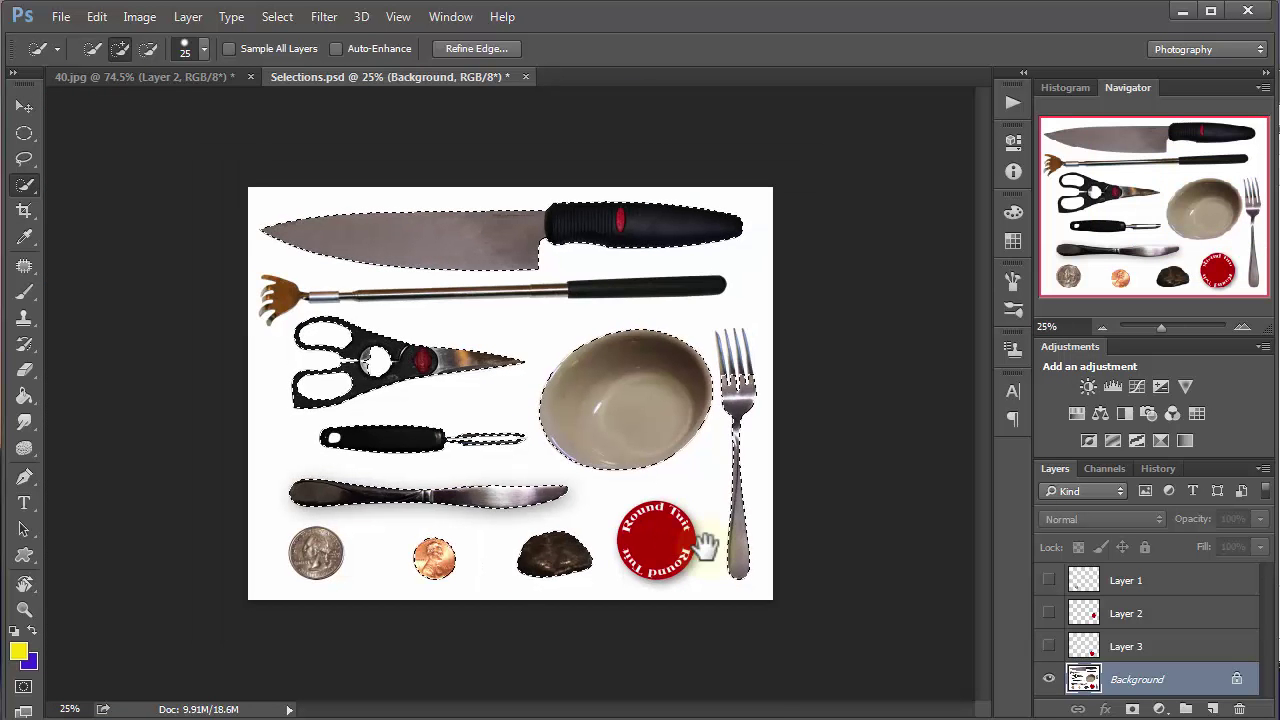